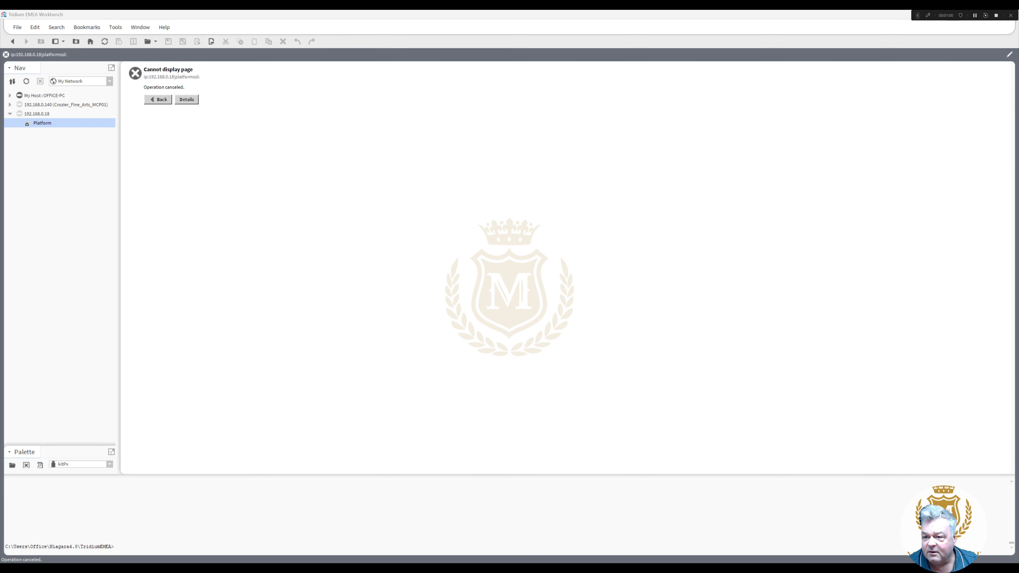
- Move the SH-9 wiring drawings PDF window to the centre, over Workbench
drag(1018, 76, 515, 38)
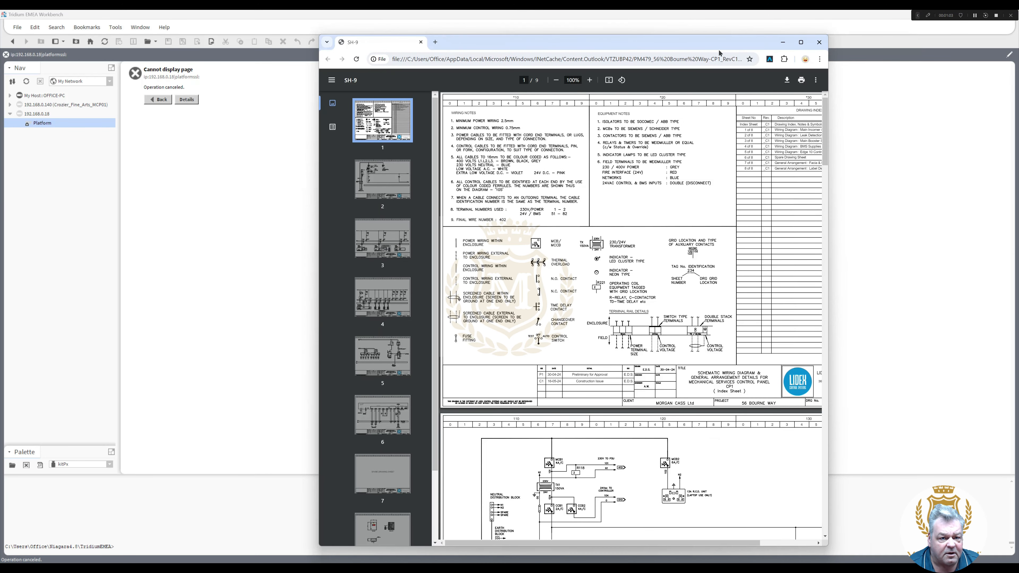
- Maximize the SH-9 PDF and scroll to page 5, sheet 4 with the Wi-Fi router and Ethernet switch
click(799, 39)
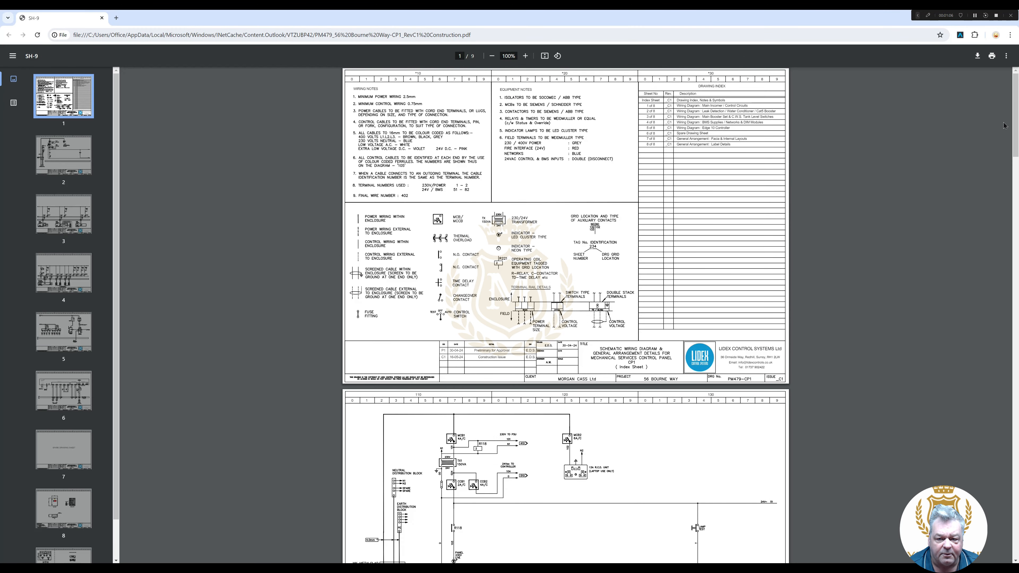
drag(1015, 125, 1016, 164)
scroll(1016, 164, down, 3)
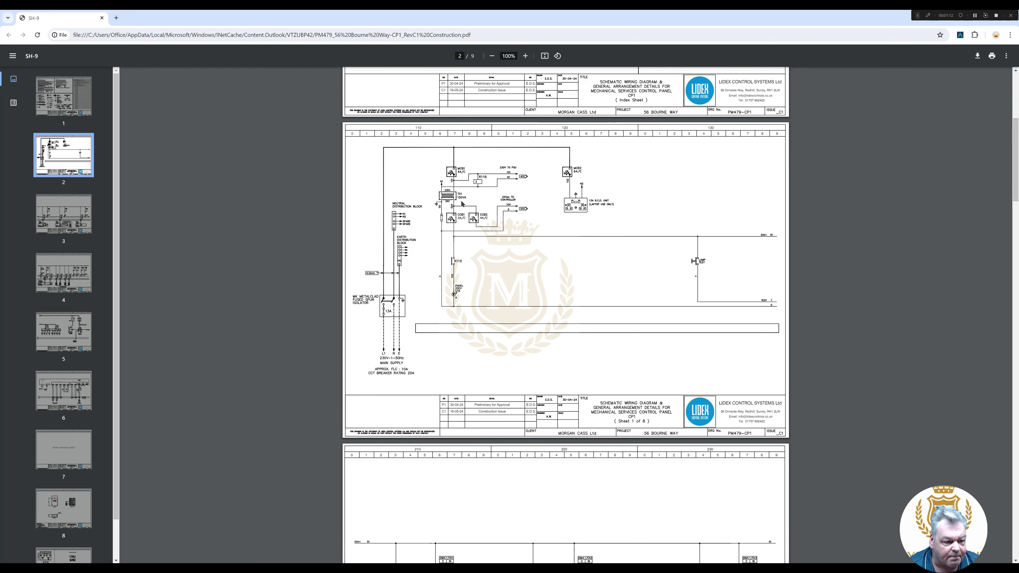
mouse_move(480, 228)
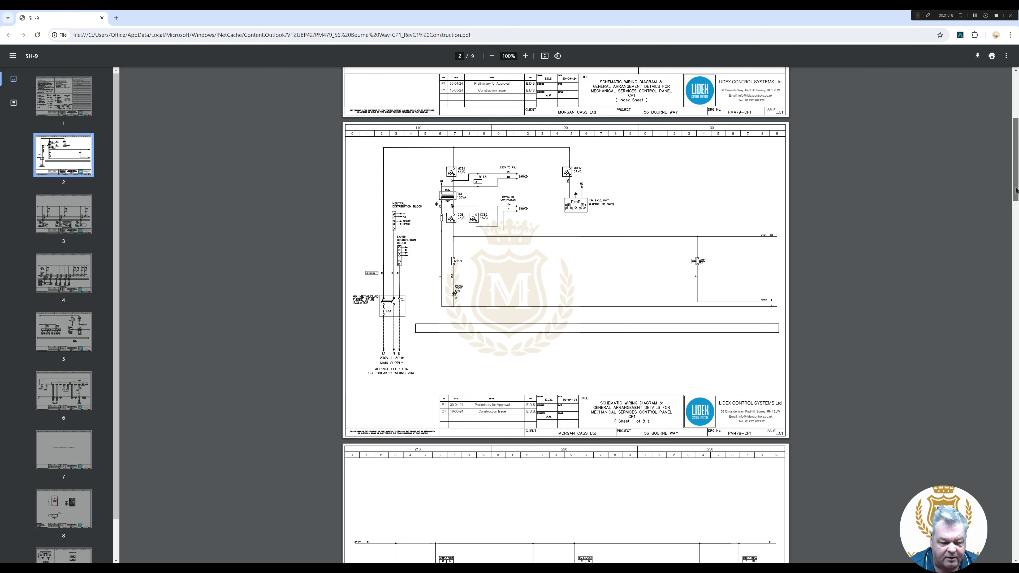
scroll(1017, 227, down, 3)
drag(1017, 227, 1018, 321)
scroll(1016, 418, down, 10)
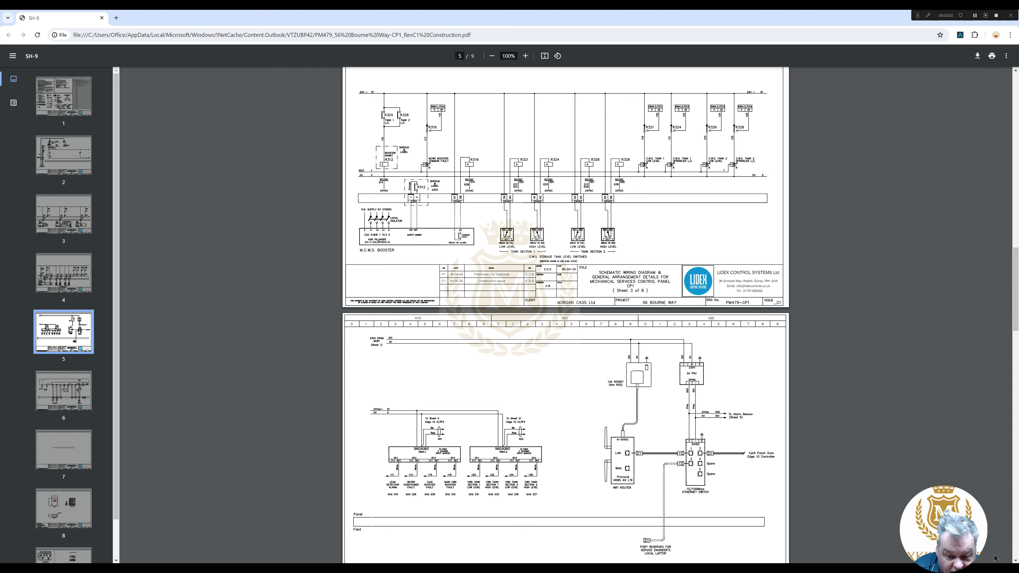
- Look through PDF pages 6–8, including the Edge 10 controller sheet, then return to page 3
scroll(565, 315, down, 3)
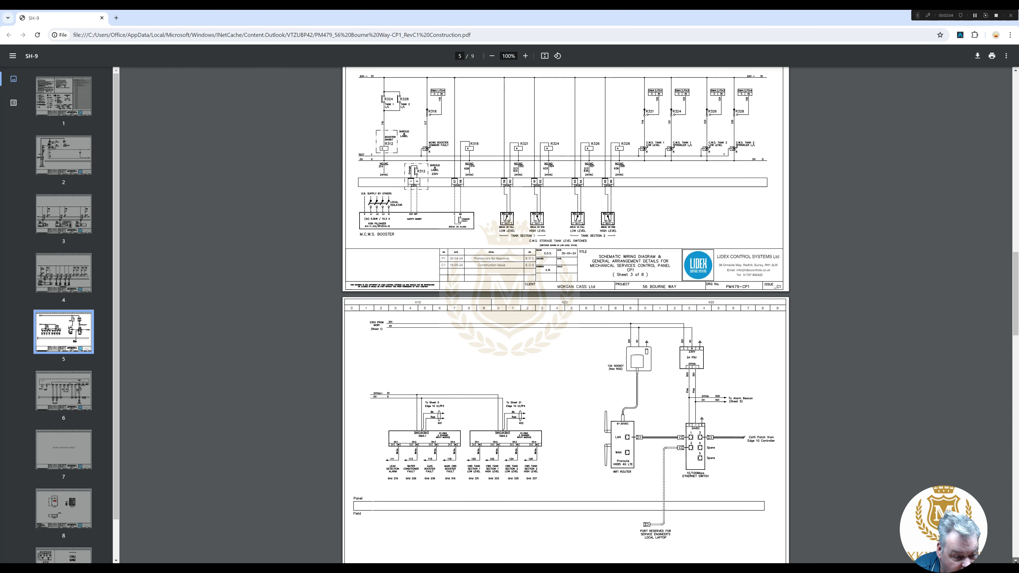
scroll(565, 314, down, 2)
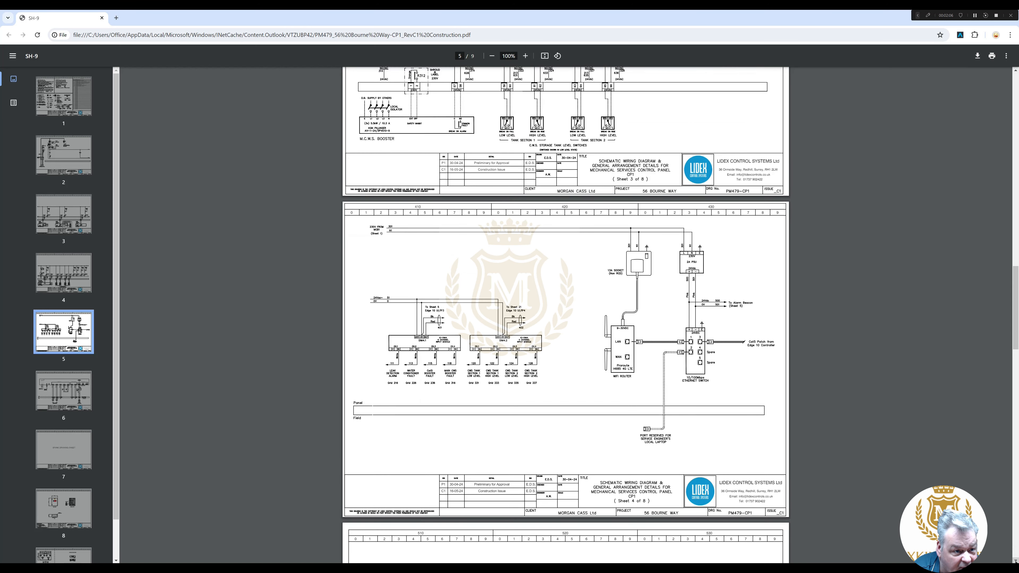
scroll(565, 315, down, 7)
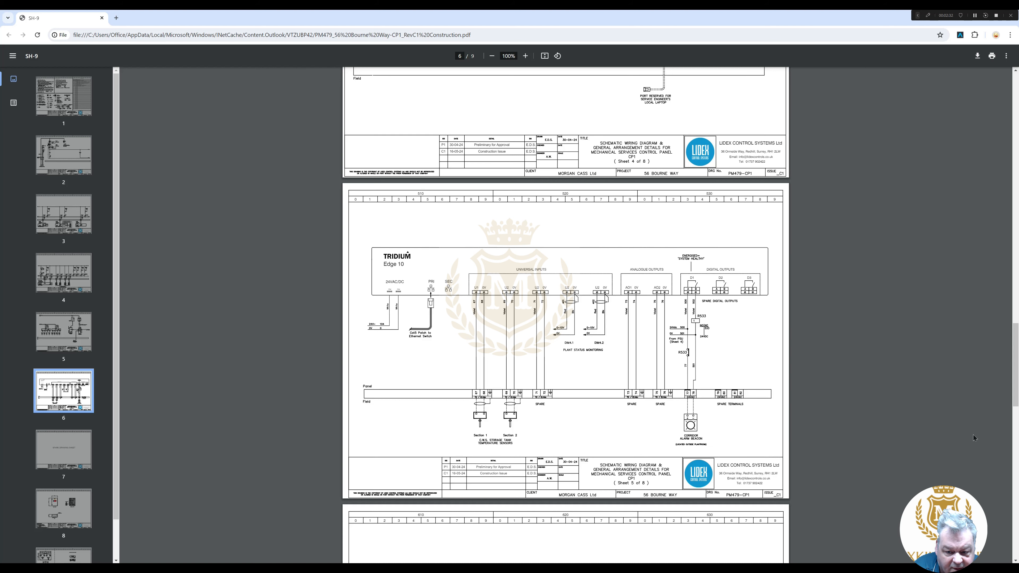
scroll(1018, 363, up, 4)
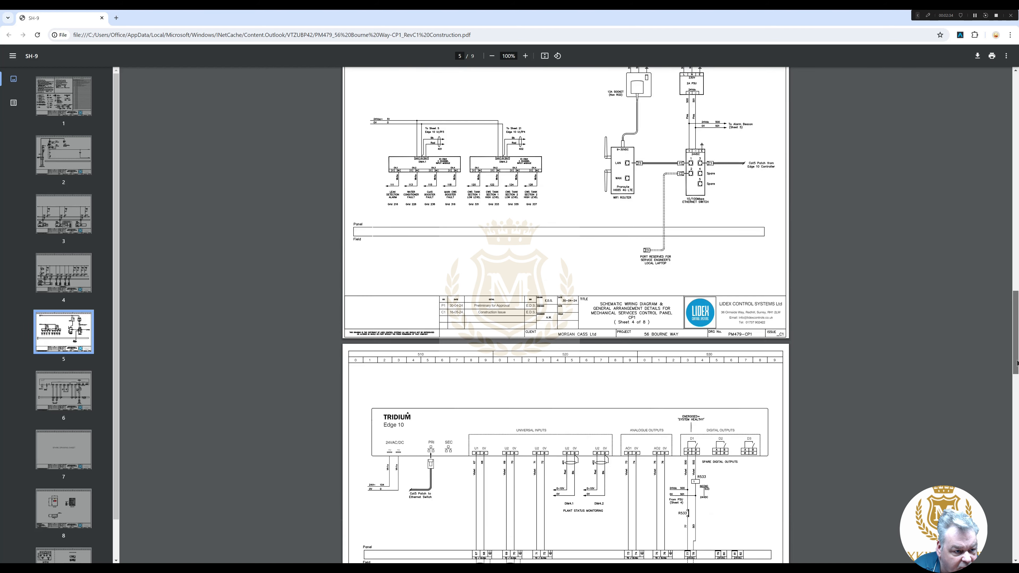
scroll(1017, 363, up, 1)
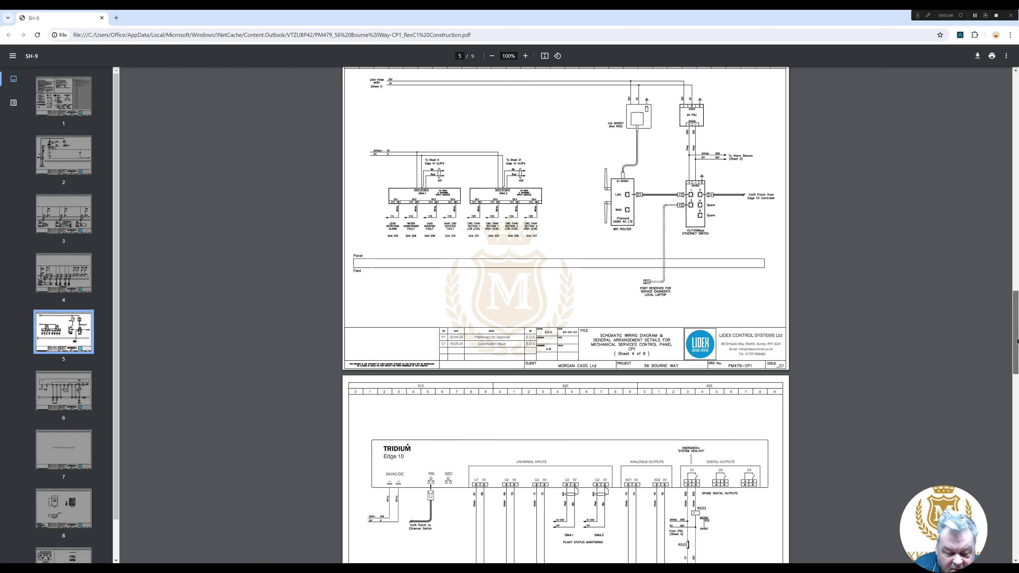
scroll(1017, 333, down, 2)
scroll(565, 316, down, 11)
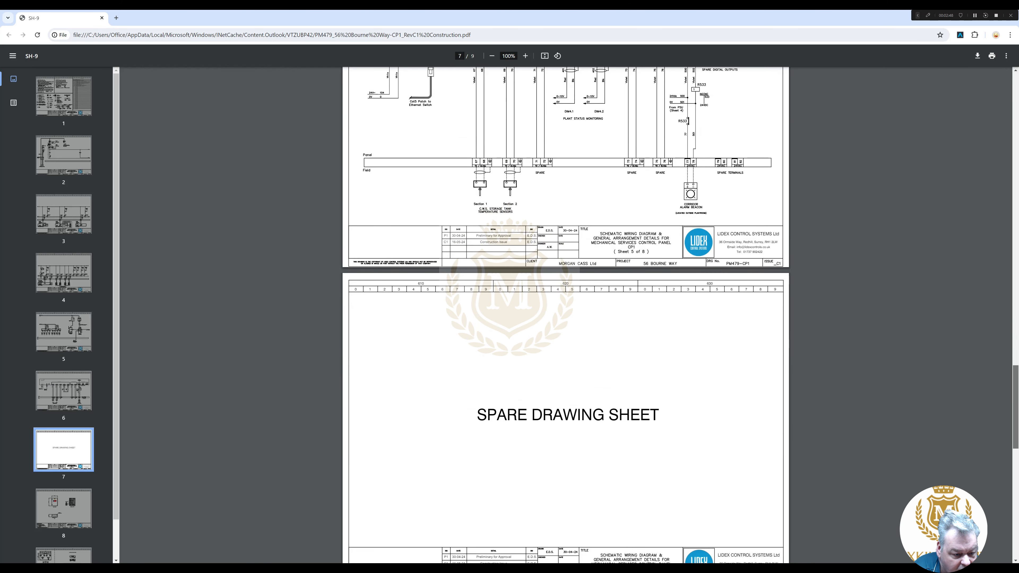
scroll(565, 316, down, 6)
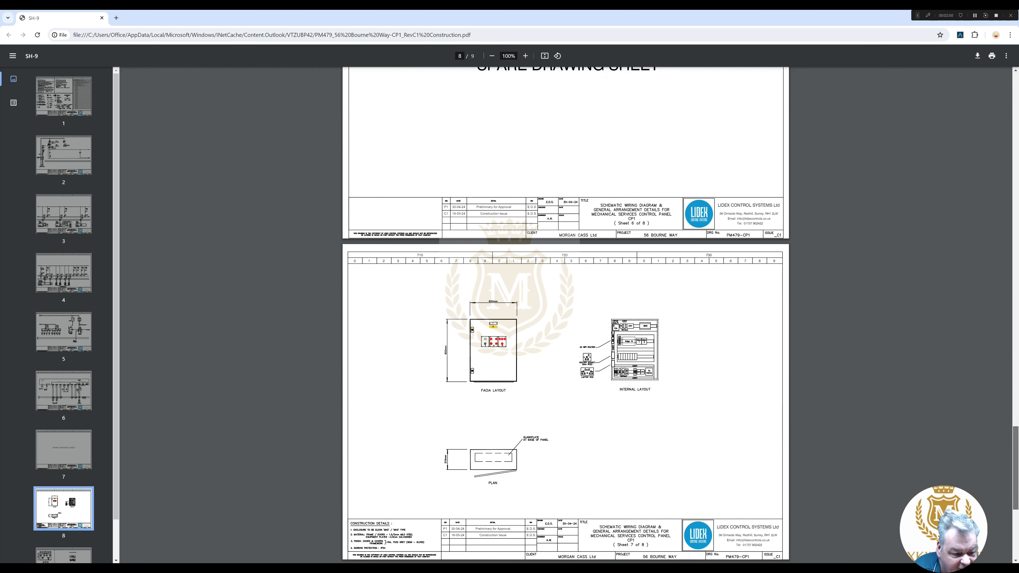
drag(1016, 474, 1016, 192)
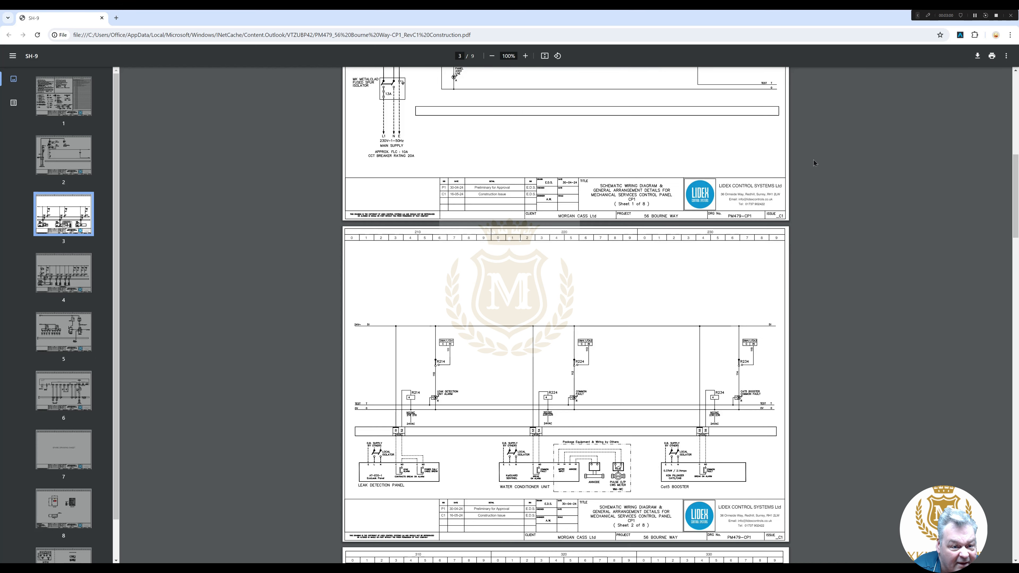
- Restore the Chrome window and move it aside so the 192.168.0.18 Platform in Workbench shows
click(788, 214)
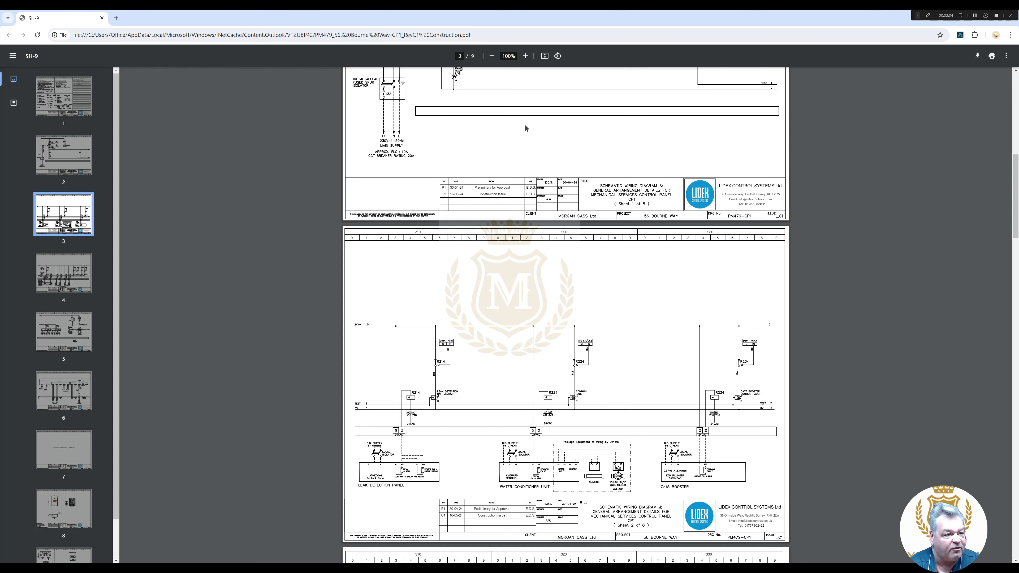
mouse_move(673, 17)
mouse_down()
mouse_move(673, 82)
mouse_move(1018, 82)
mouse_up()
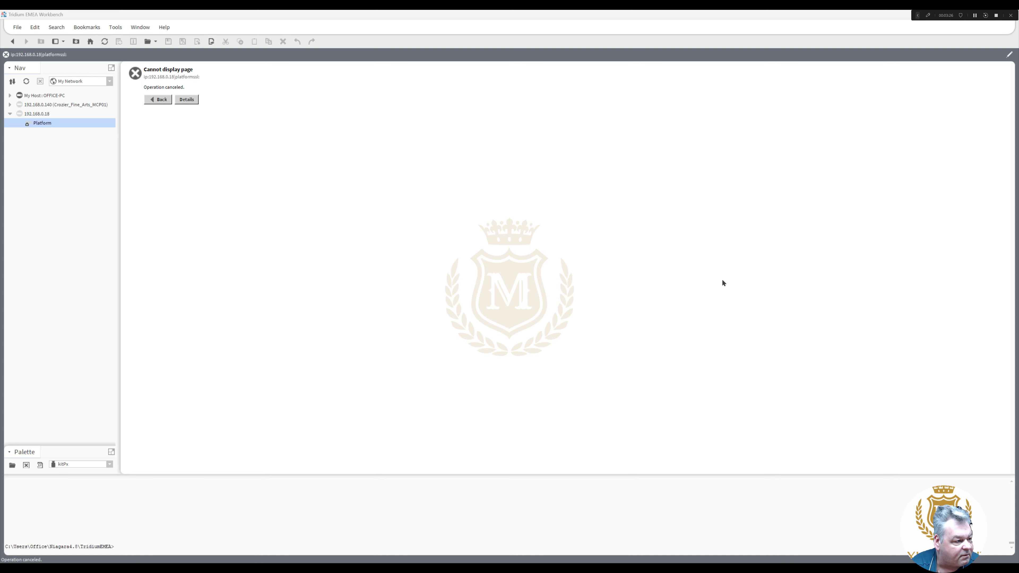
- Log on to the 192.168.0.18 Platform with the platform username and password
double_click(38, 124)
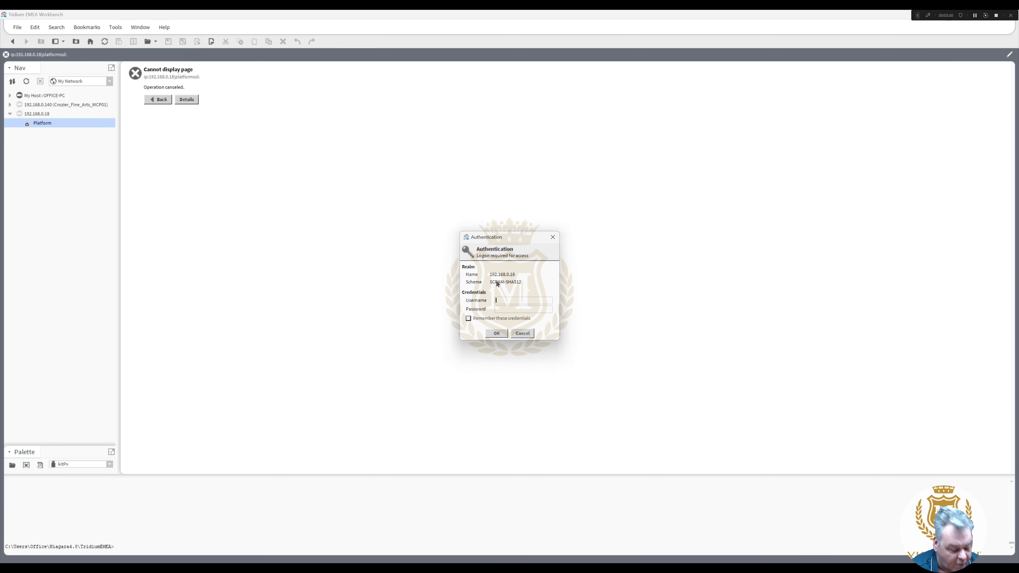
text(tridium)
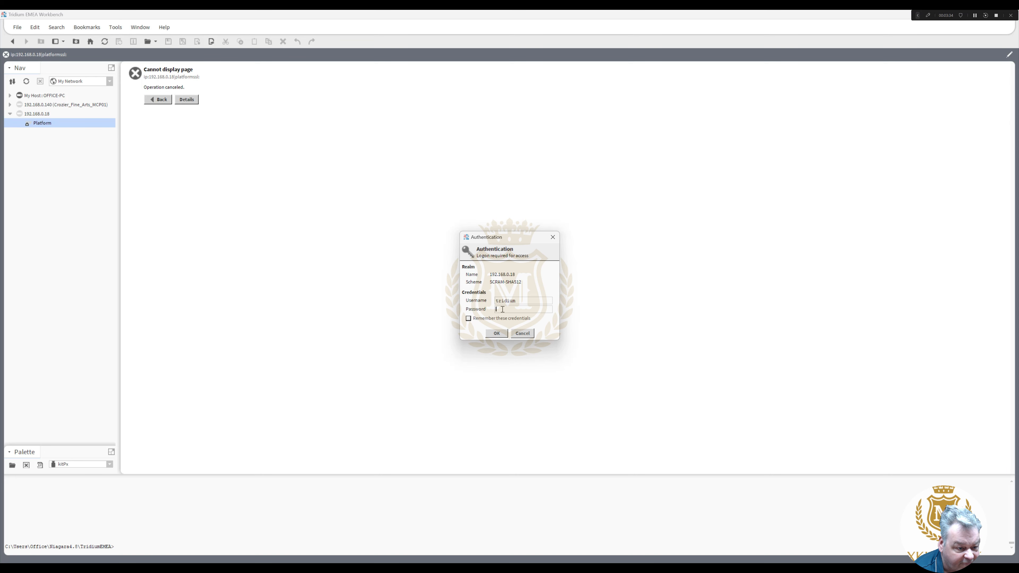
text(•)
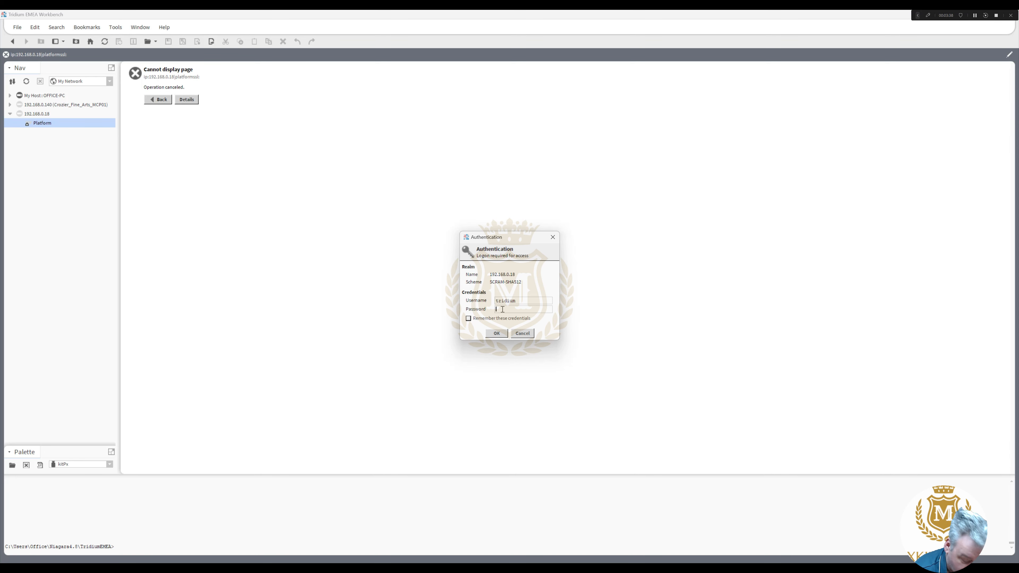
text(•••••)
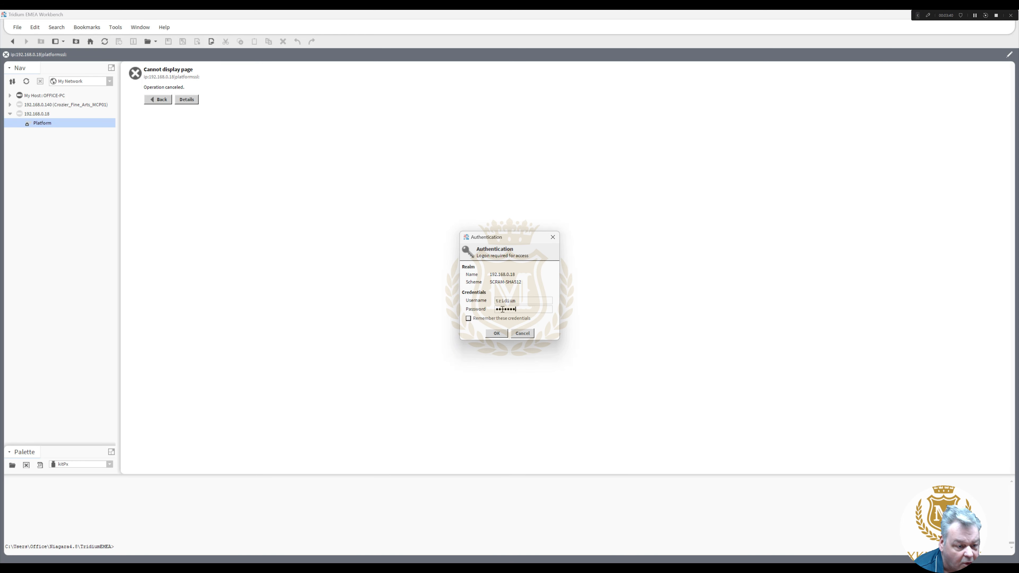
click(497, 334)
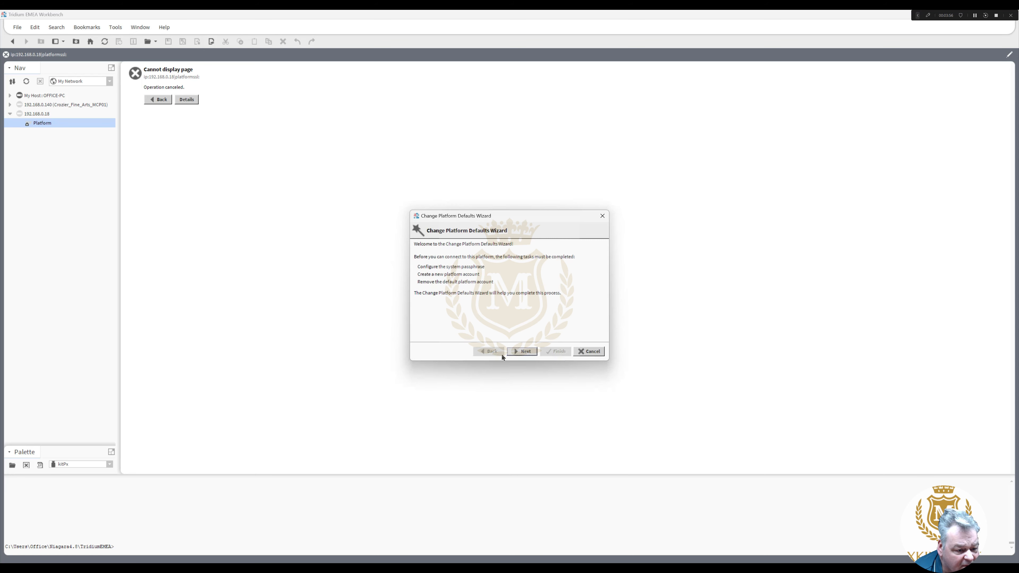
- Enter and confirm a new system passphrase, then fill in the new platform account details
click(523, 352)
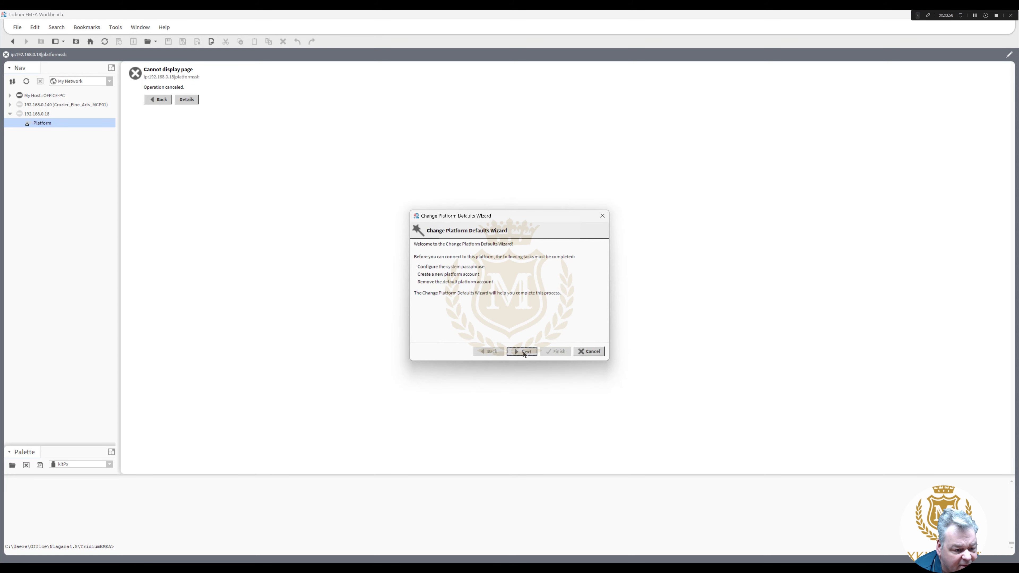
click(474, 256)
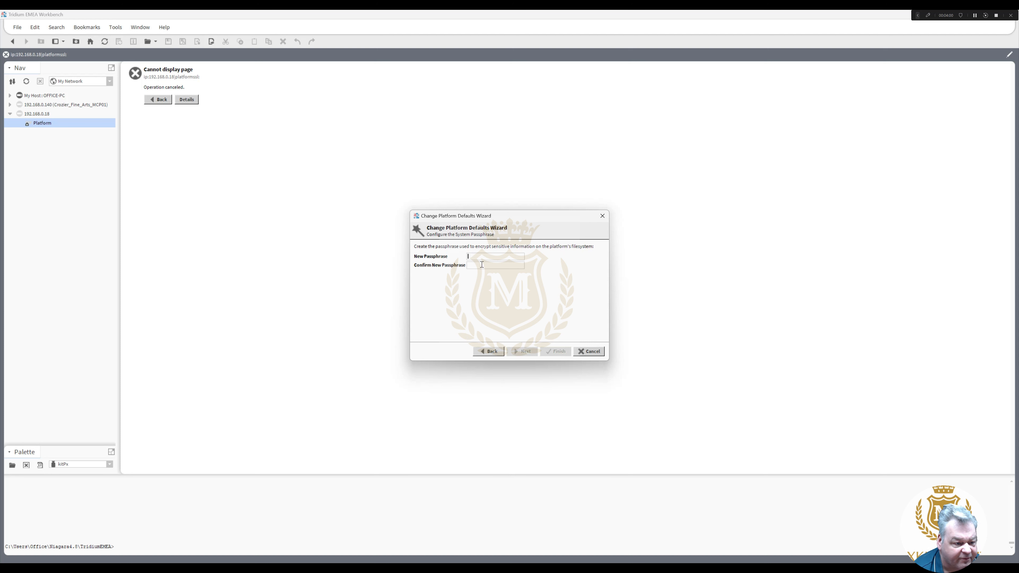
text(••••)
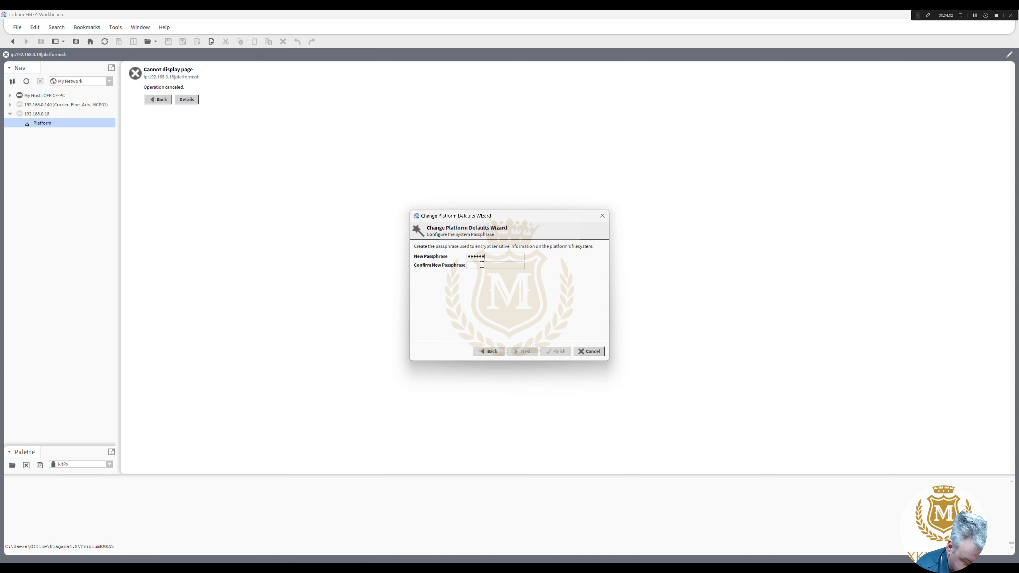
text(••••••••)
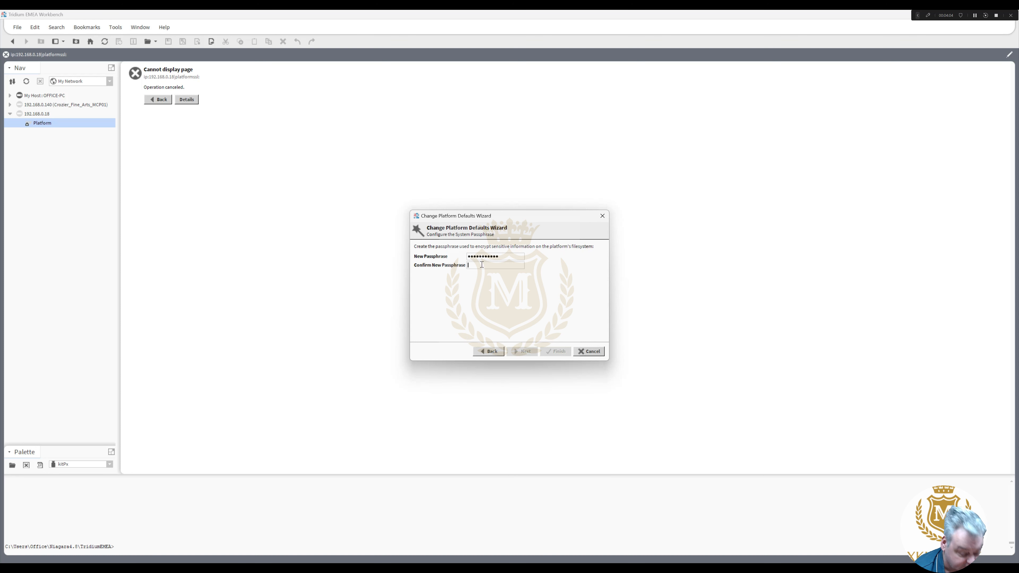
click(482, 265)
text(••••••••)
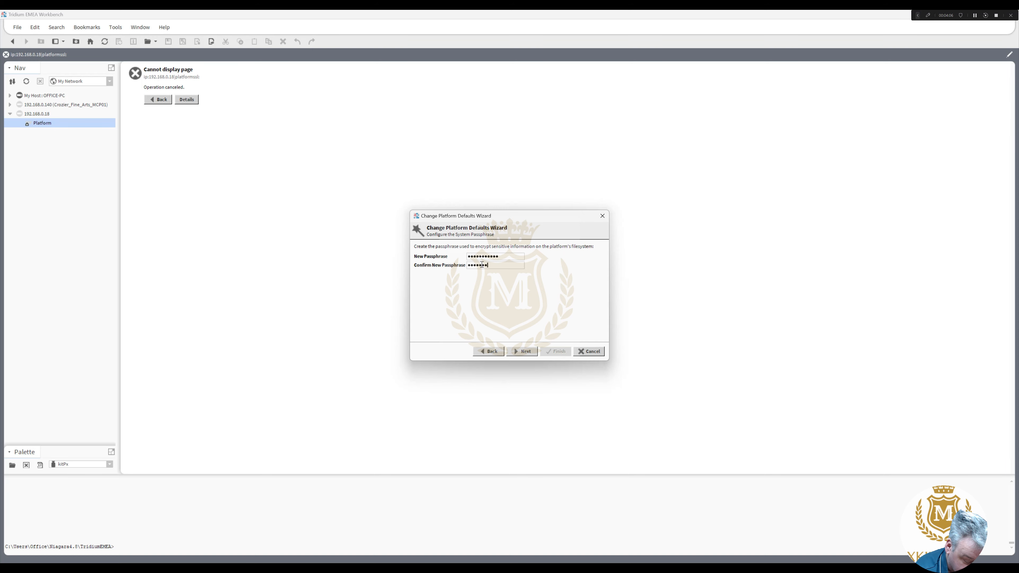
text(•••)
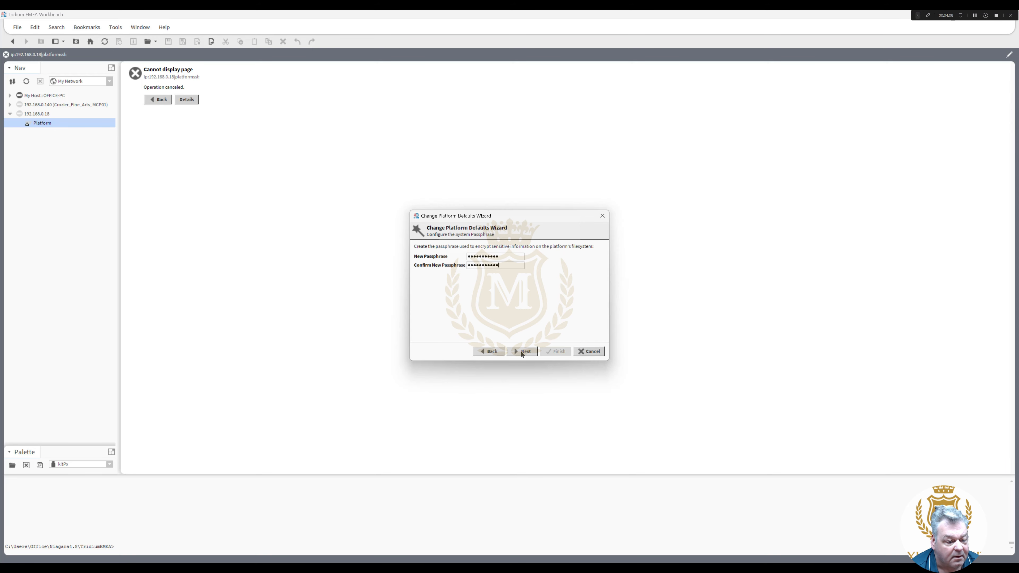
click(521, 352)
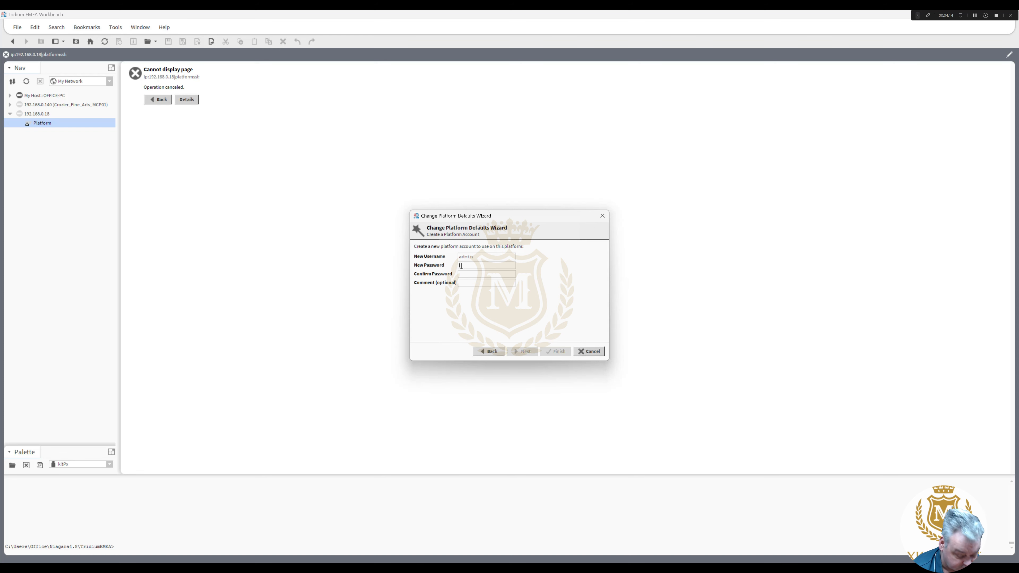
text(•••)
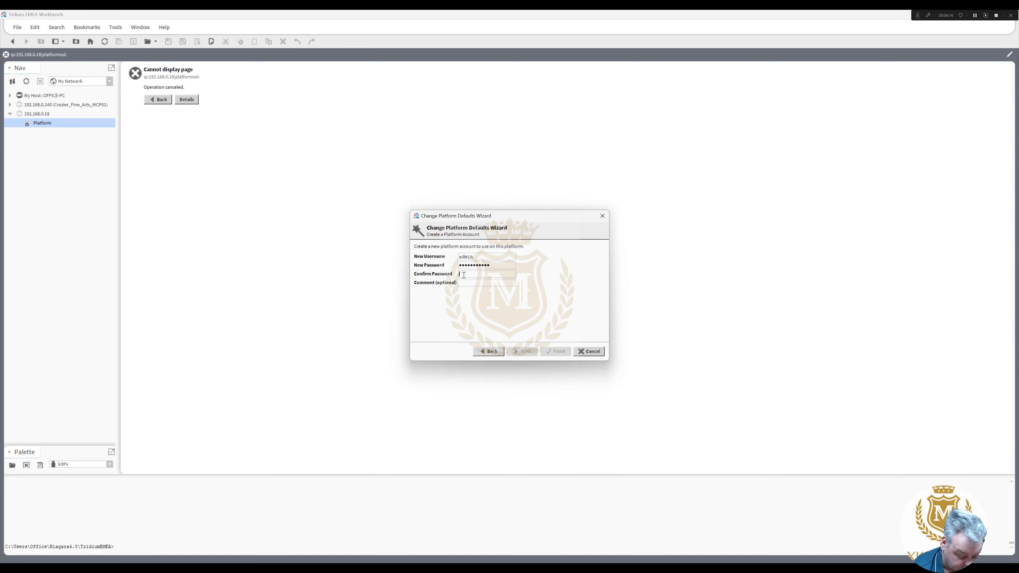
text(•••••••)
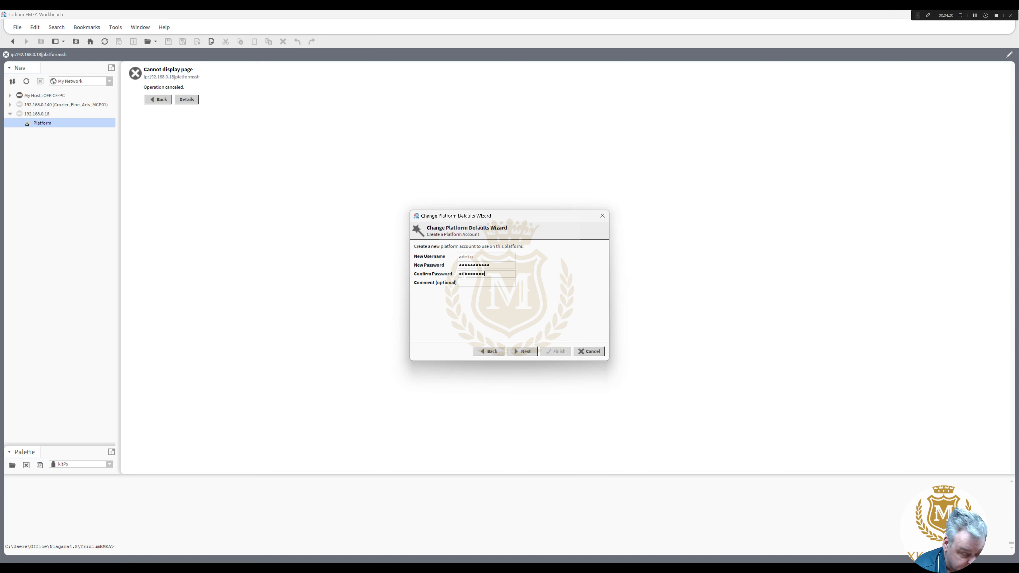
click(526, 353)
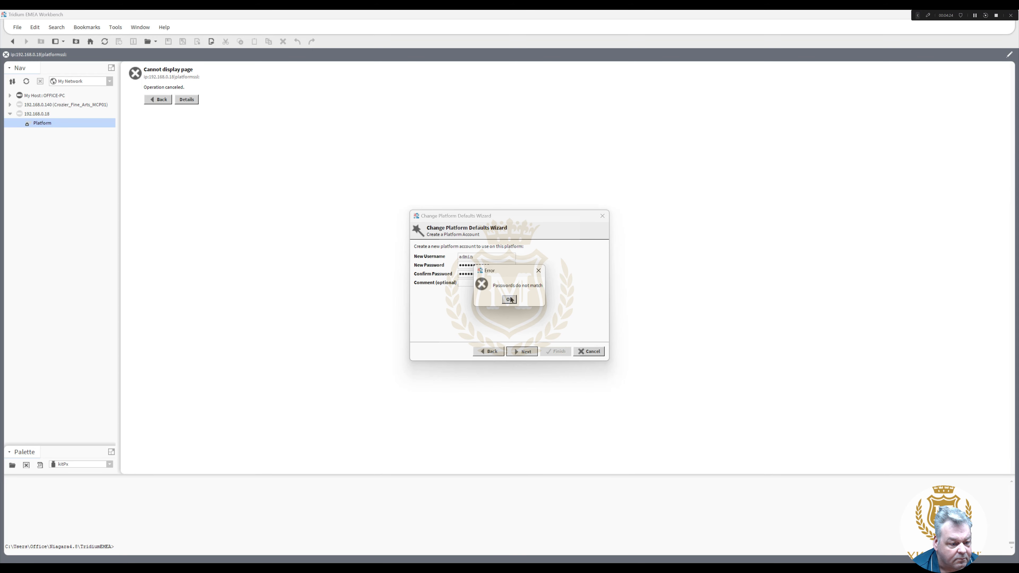
- Retype matching account passwords after the mismatch error and finish the wizard
click(509, 299)
key(shift+Tab)
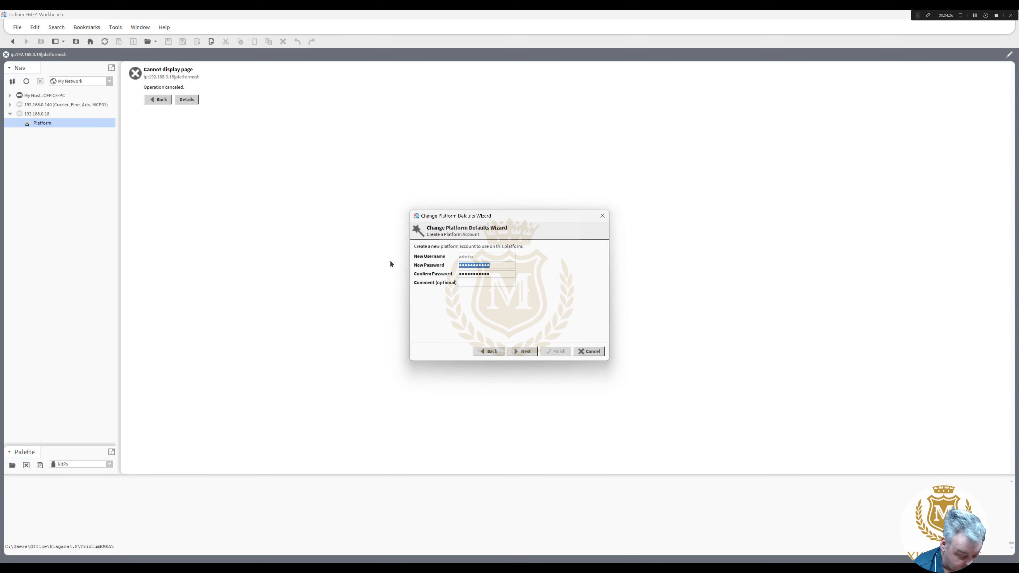
text(*******)
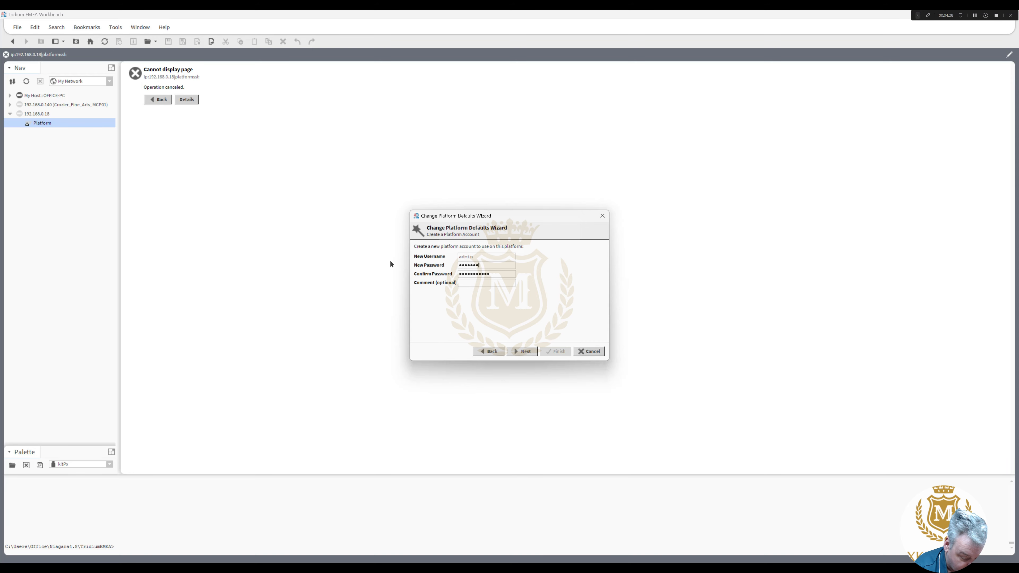
text(****)
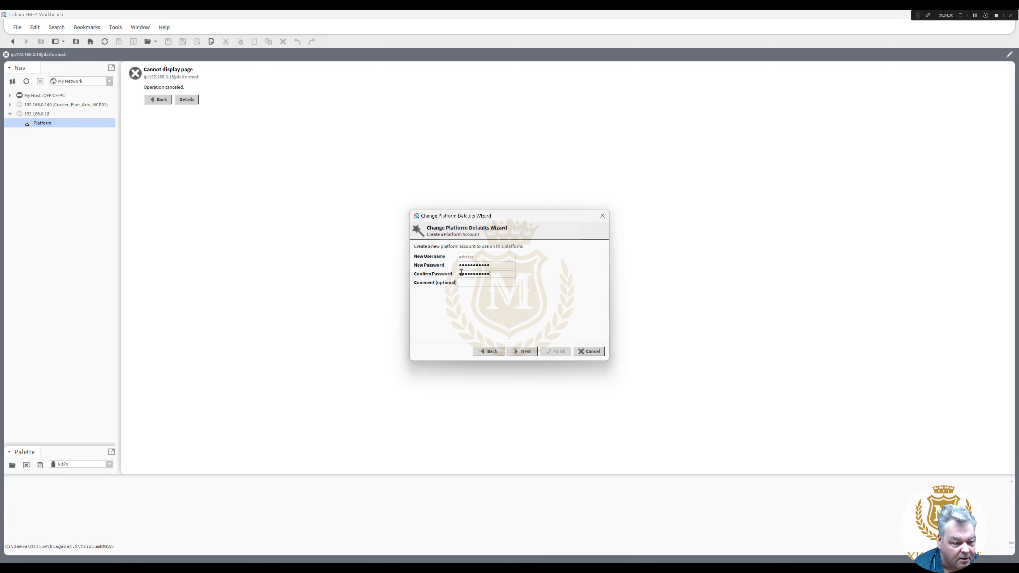
double_click(461, 273)
text(*****)
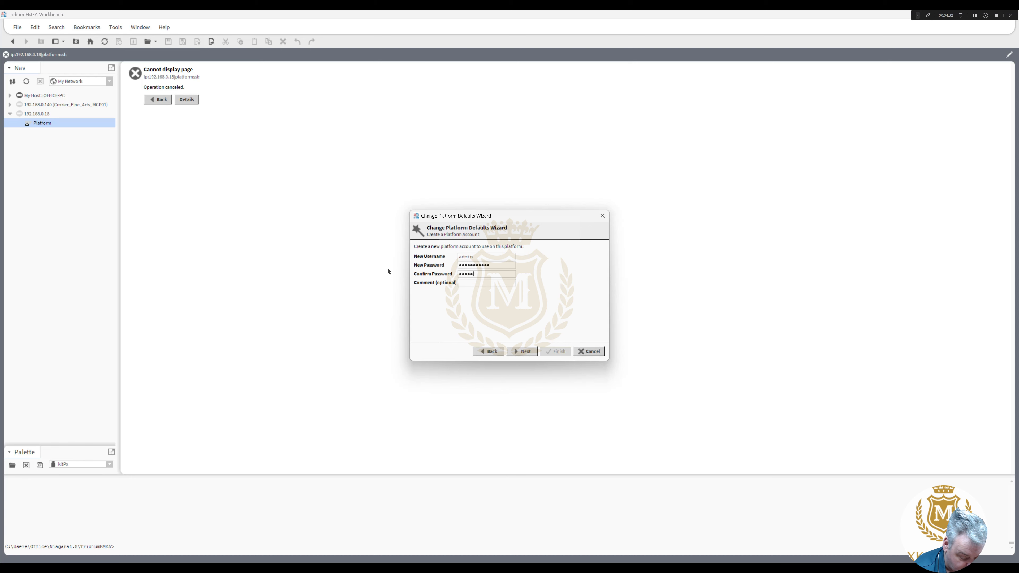
text(******)
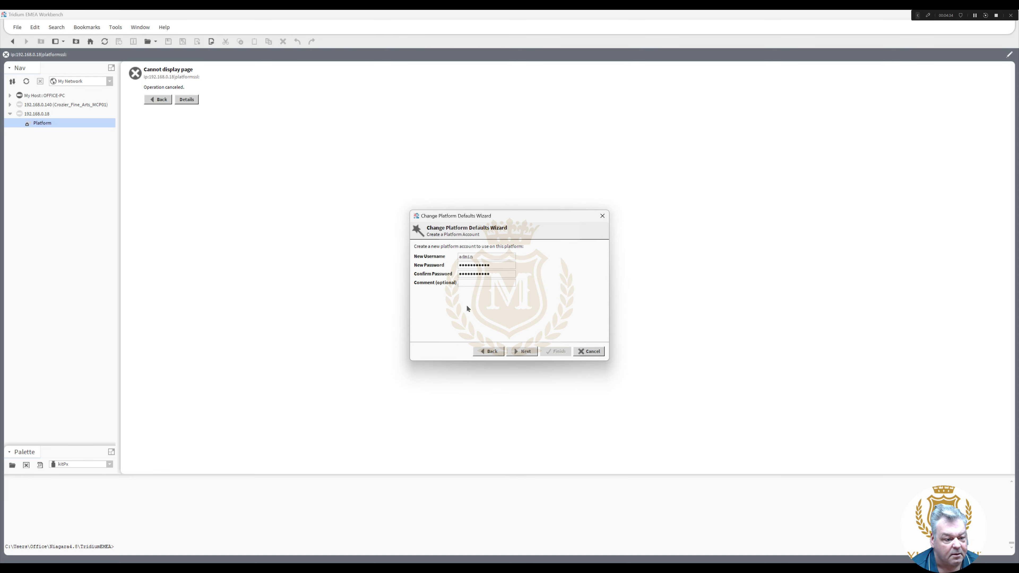
click(518, 351)
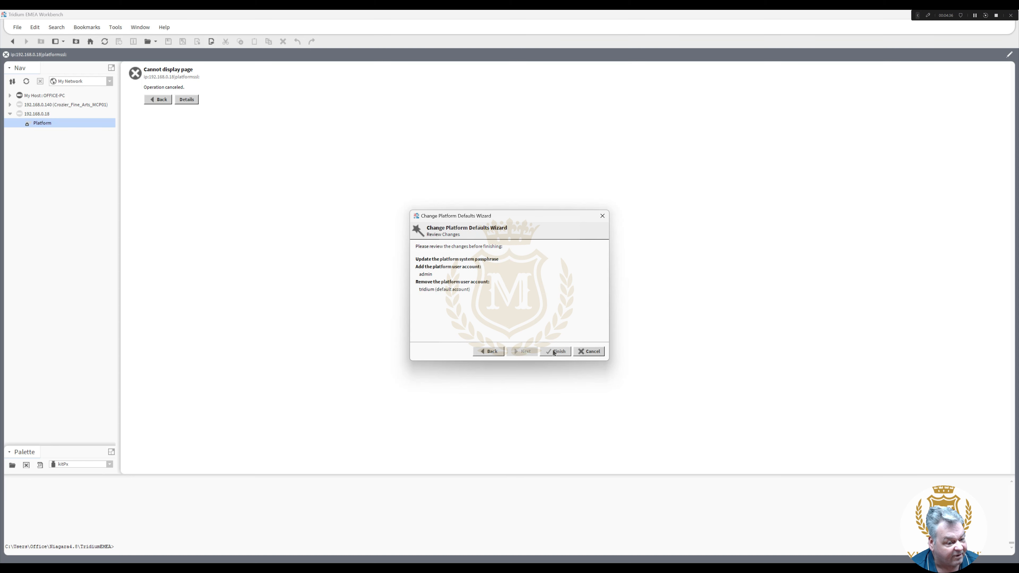
click(554, 352)
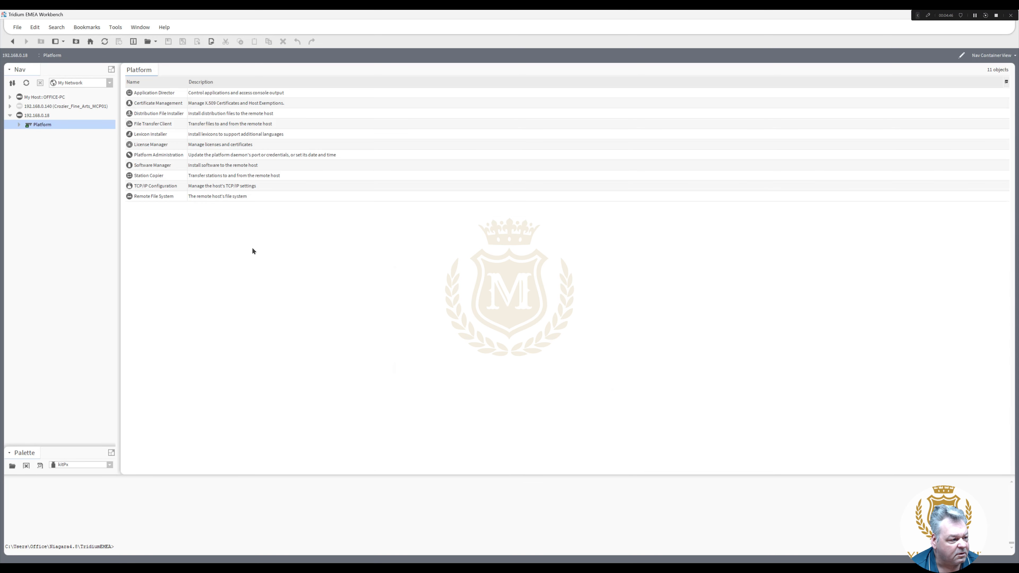
- Open Platform Administration under the 192.168.0.18 Platform to view the EDGE10 host details
click(19, 125)
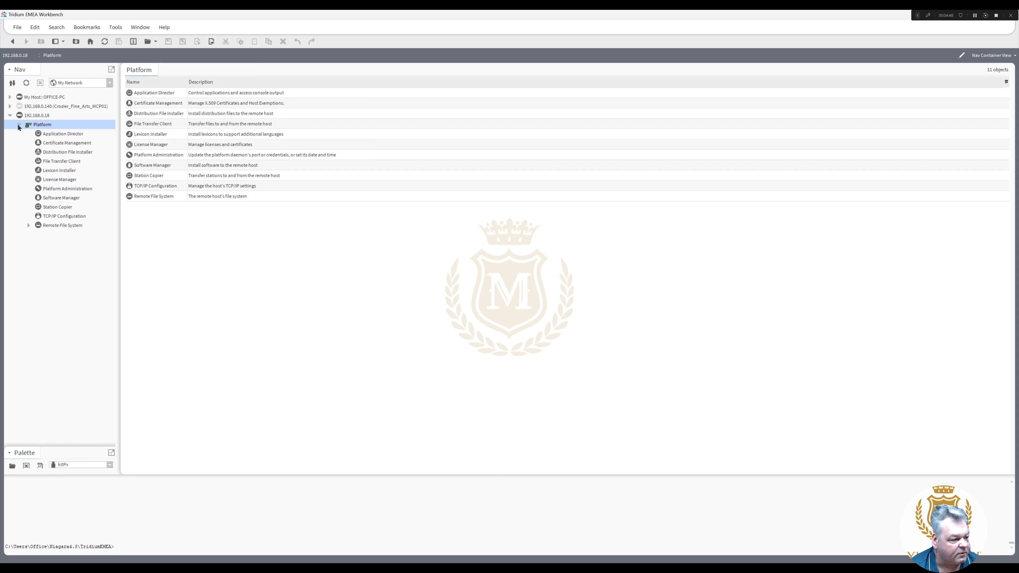
click(165, 156)
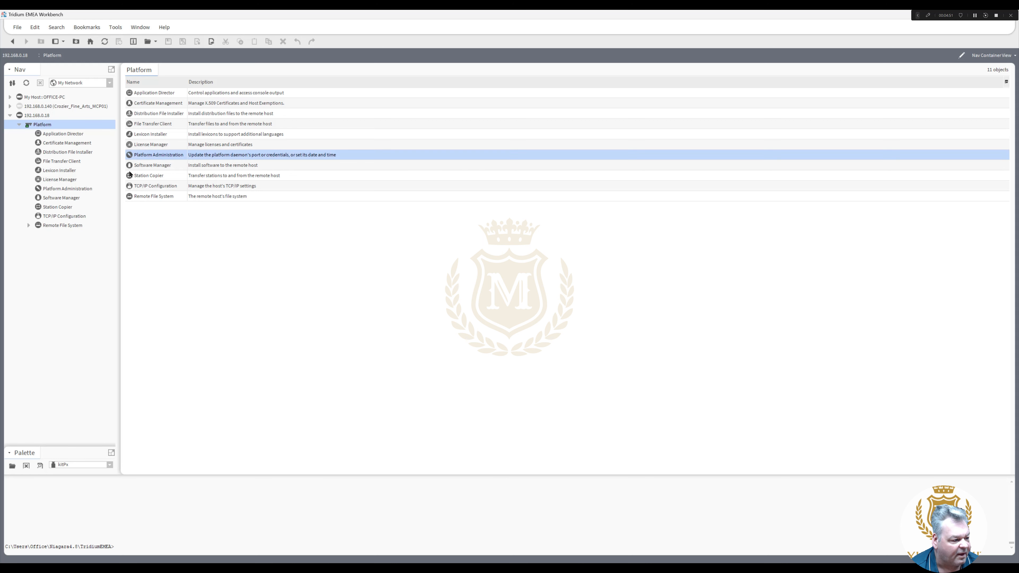
click(69, 189)
double_click(69, 190)
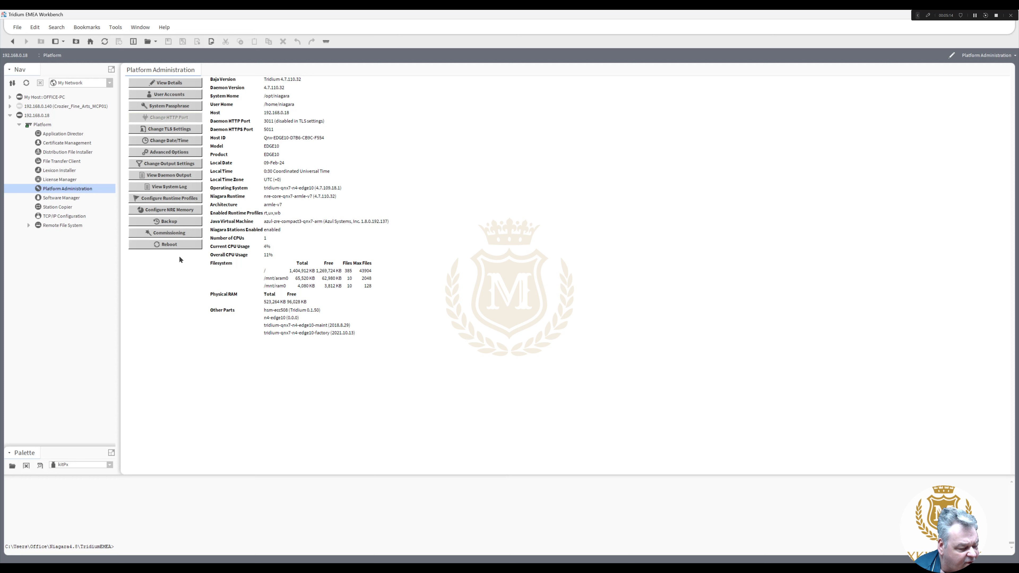
- Start Commissioning and choose Install BRANDED NIAGARA EDGE 10 licenses from license server
click(171, 234)
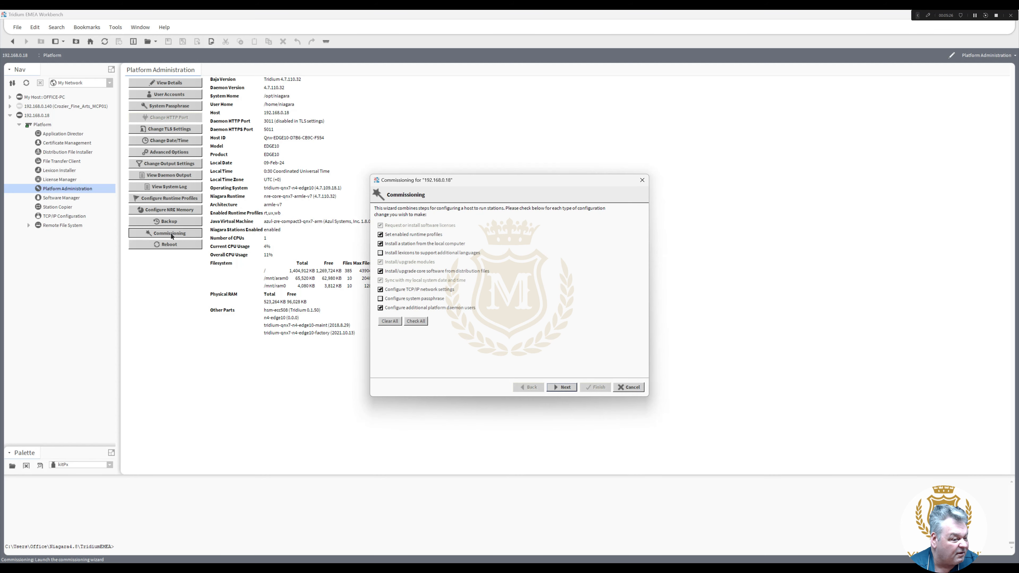
click(564, 388)
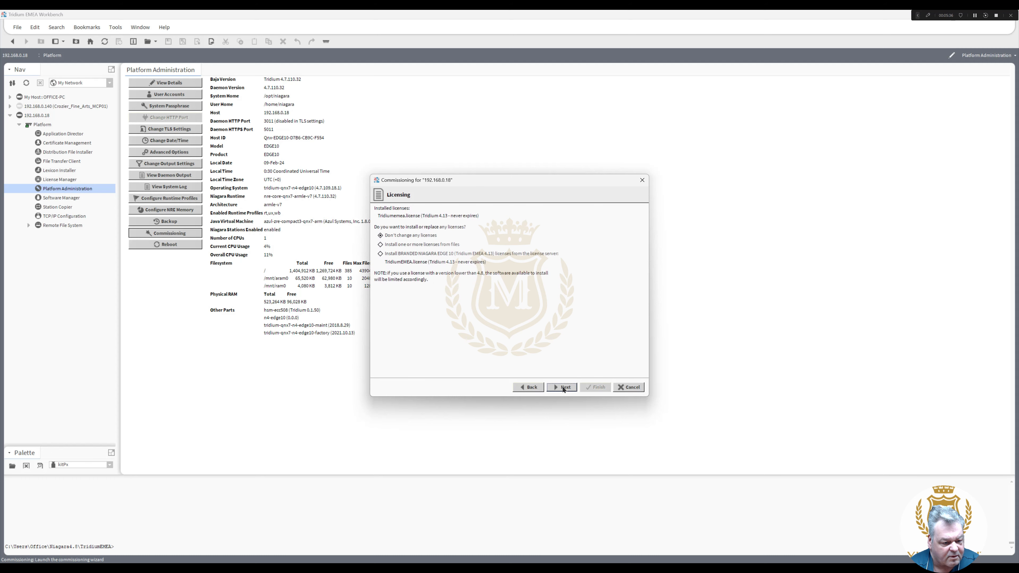
click(387, 255)
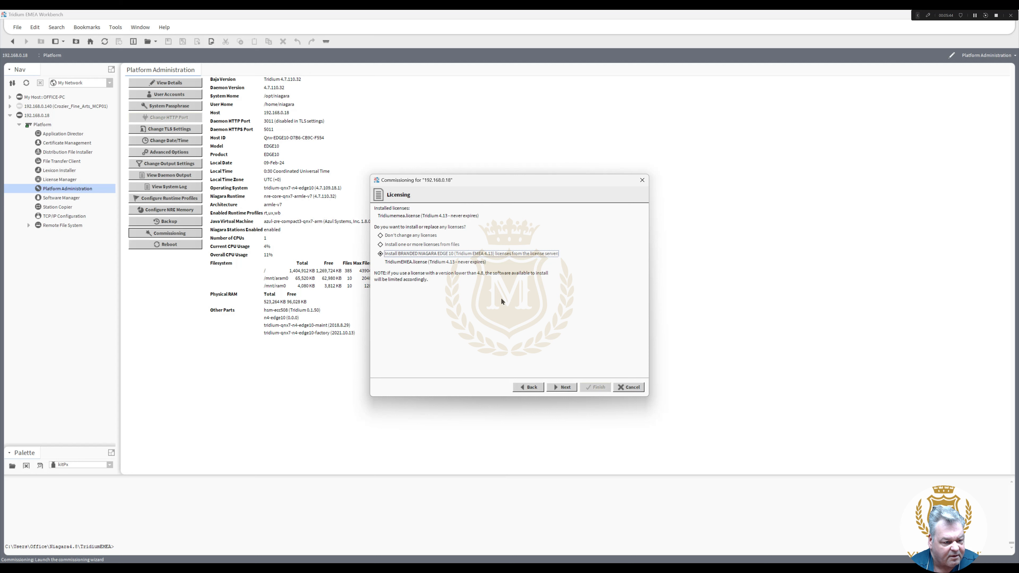
click(563, 387)
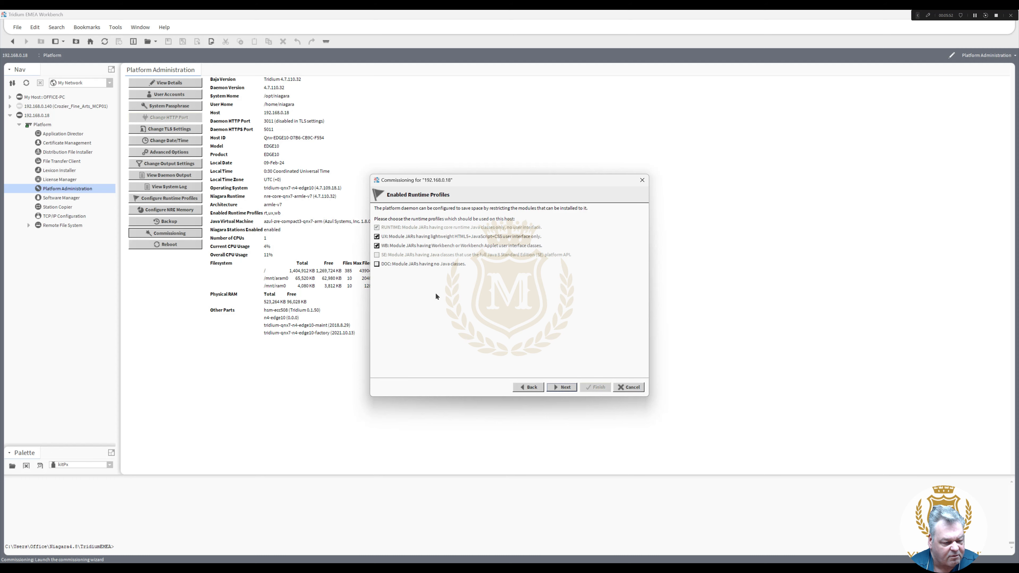
- Keep the default Enabled Runtime Profiles and continue to Station Installation
click(568, 389)
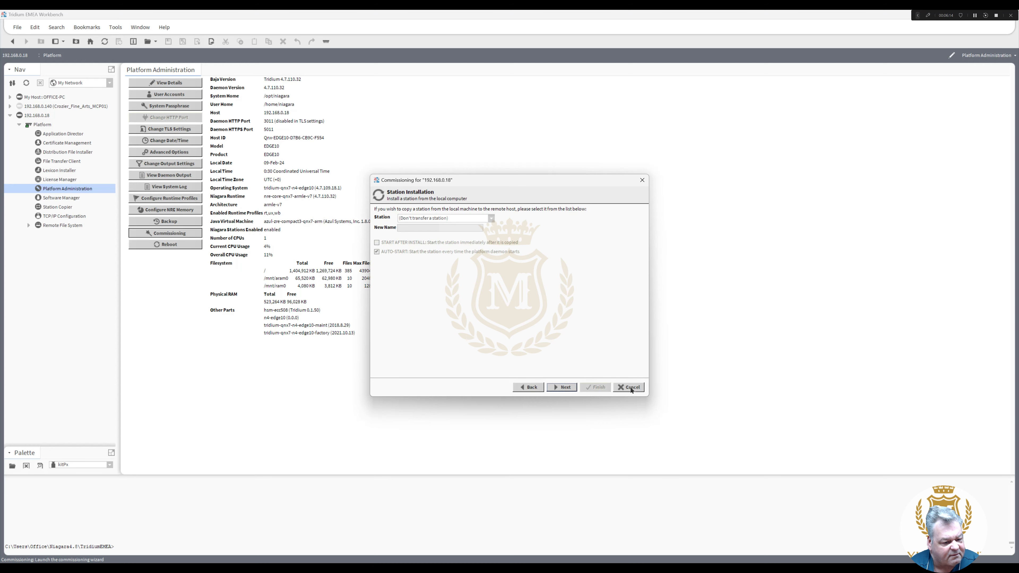
- Continue with 'Don't transfer a station' to reach the 4.8.0.110 module upgrade list
click(561, 388)
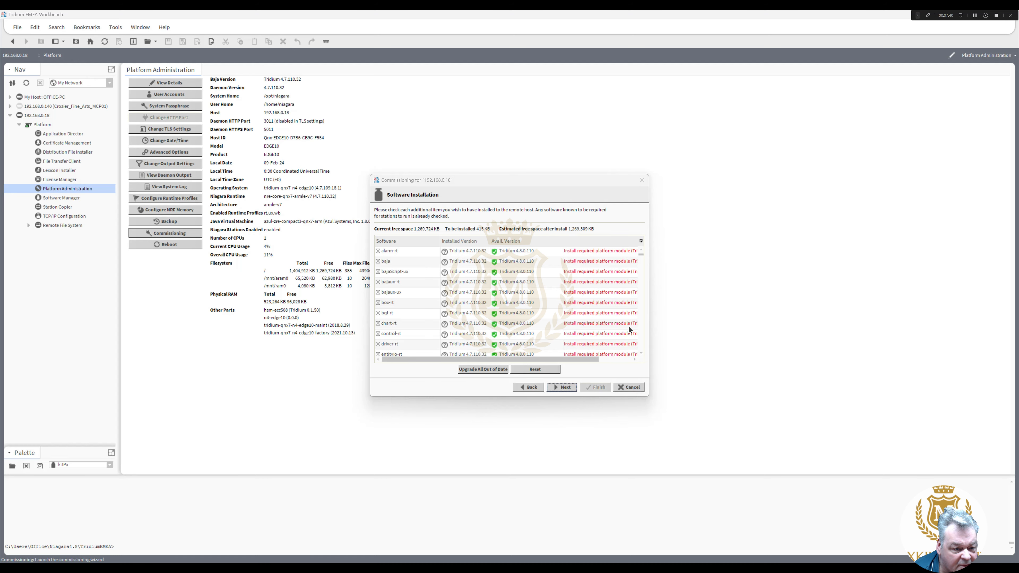
- Mark all out-of-date modules for upgrade
click(486, 370)
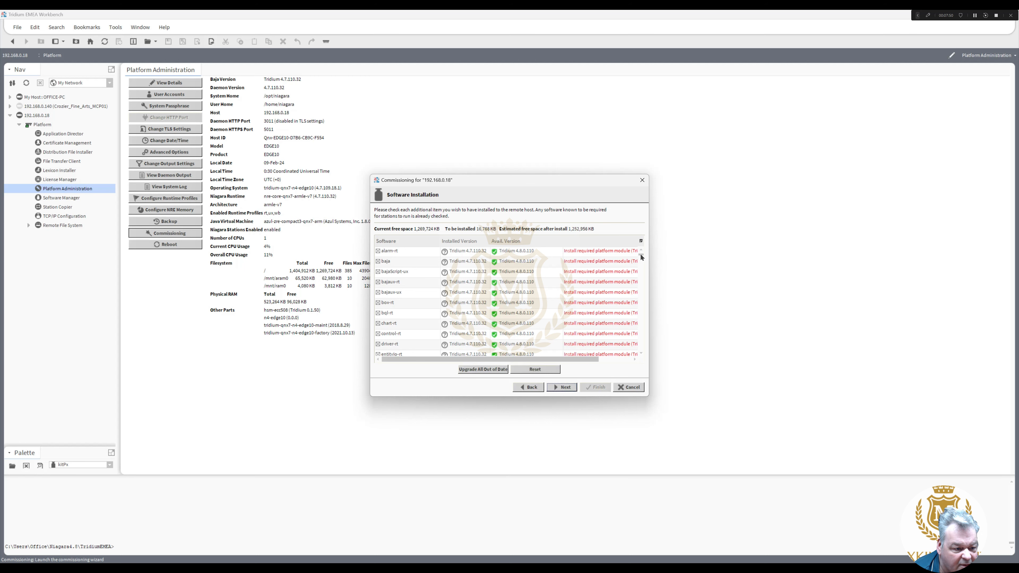
drag(641, 255, 646, 289)
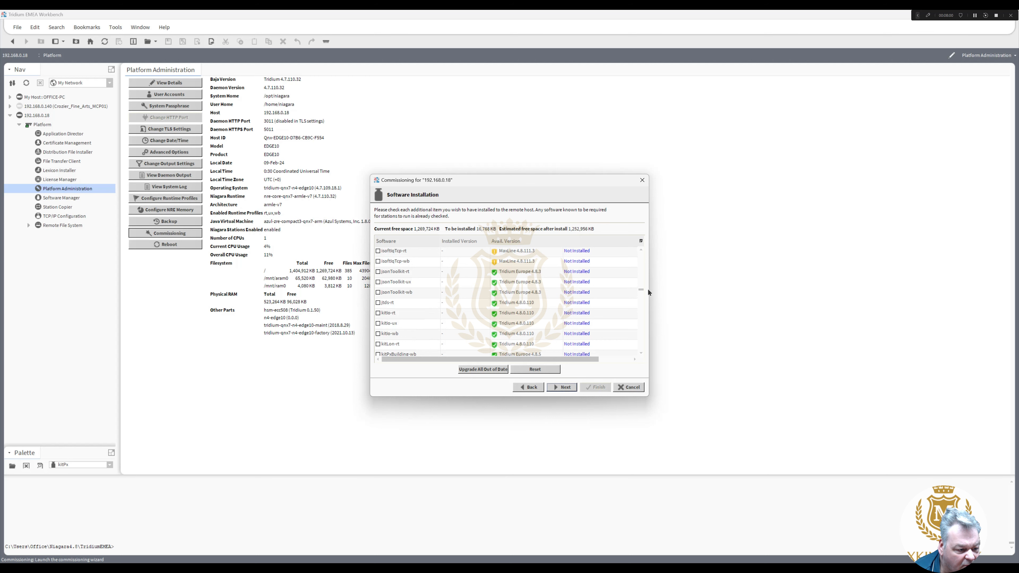
drag(648, 292, 649, 292)
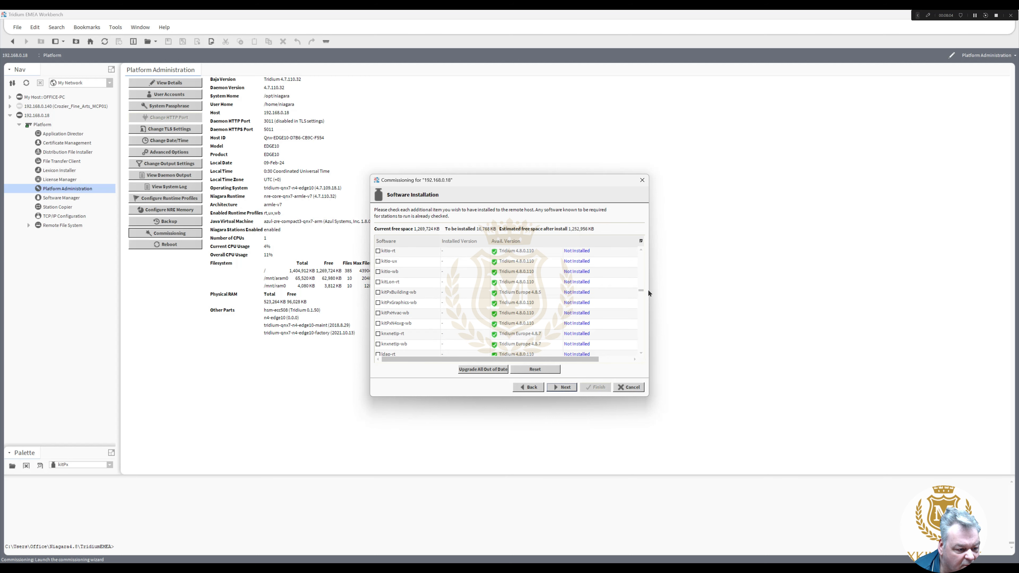
- Tick kitPxN4svg-wb for installation and review the module list
click(398, 326)
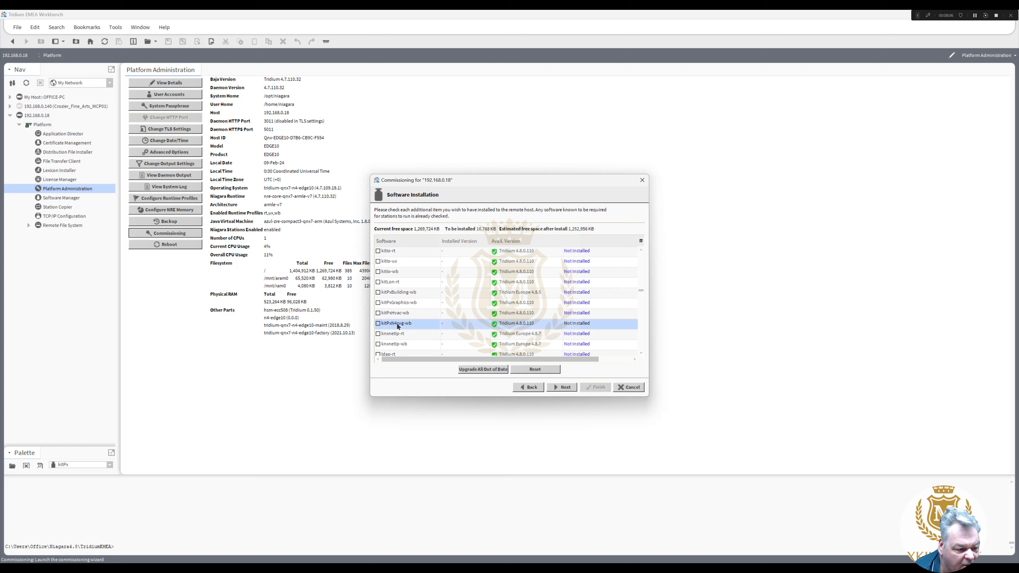
click(378, 324)
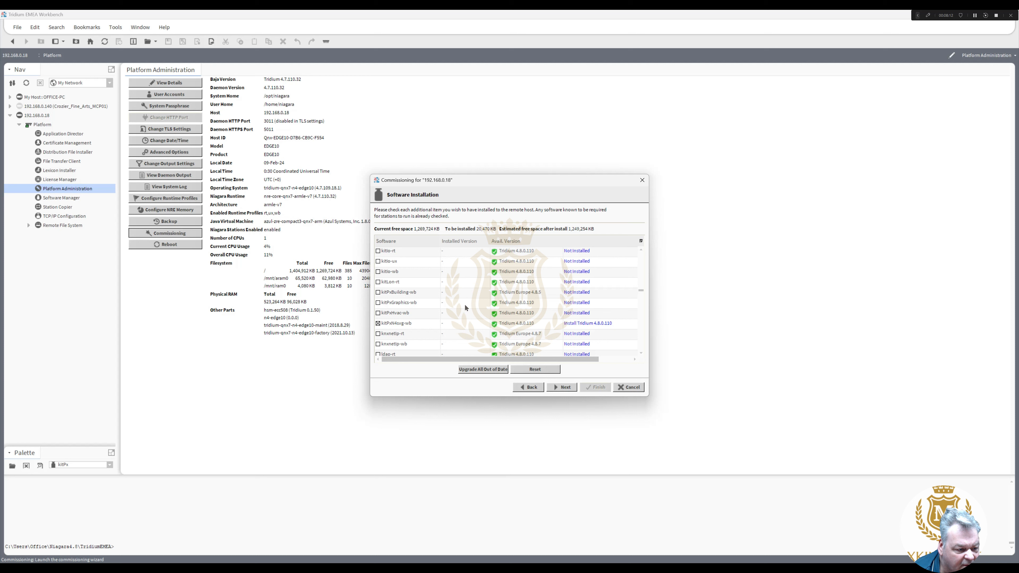
click(640, 257)
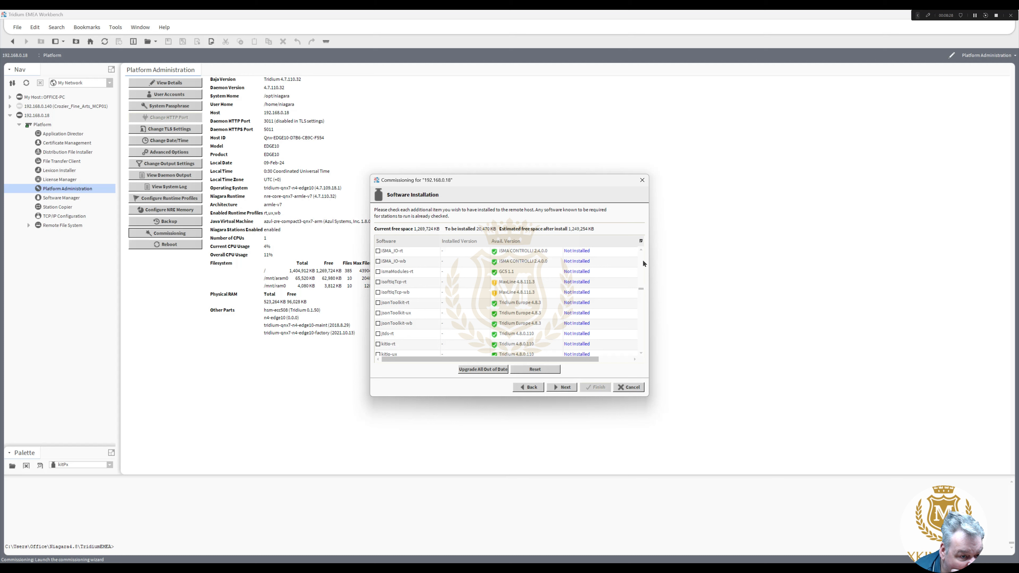
scroll(642, 258, up, 3)
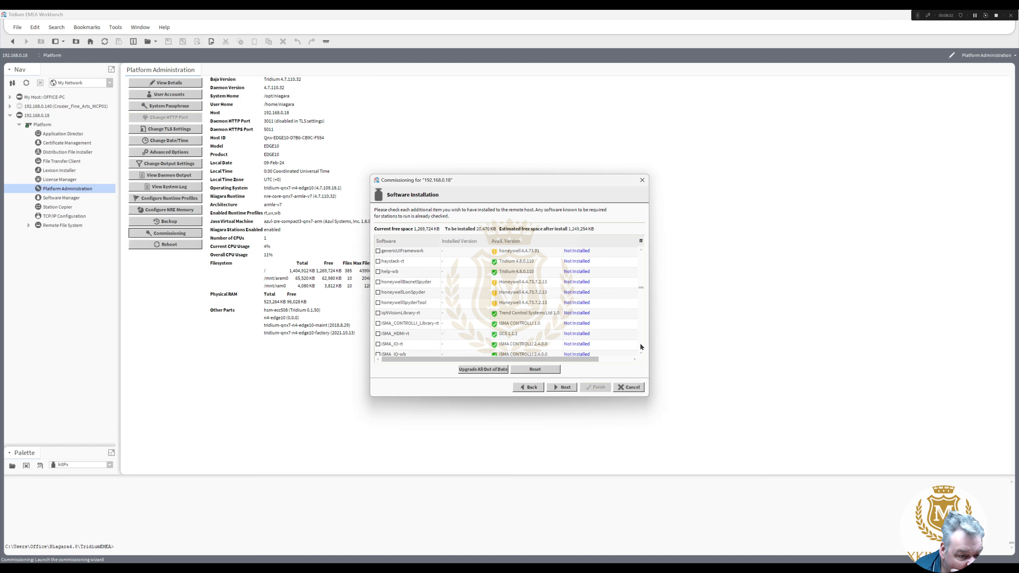
scroll(640, 345, down, 5)
scroll(640, 345, down, 5)
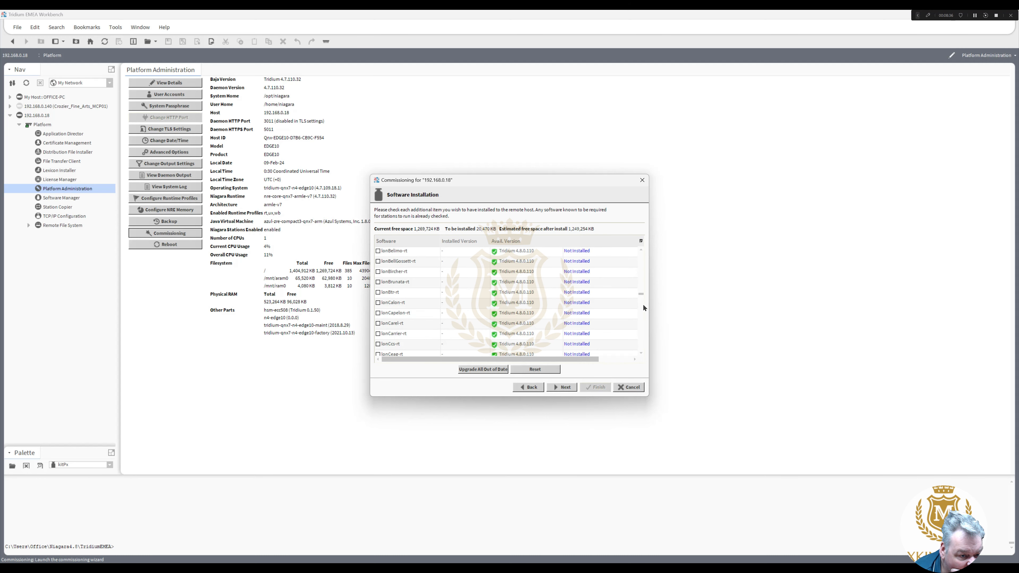
scroll(642, 262, up, 5)
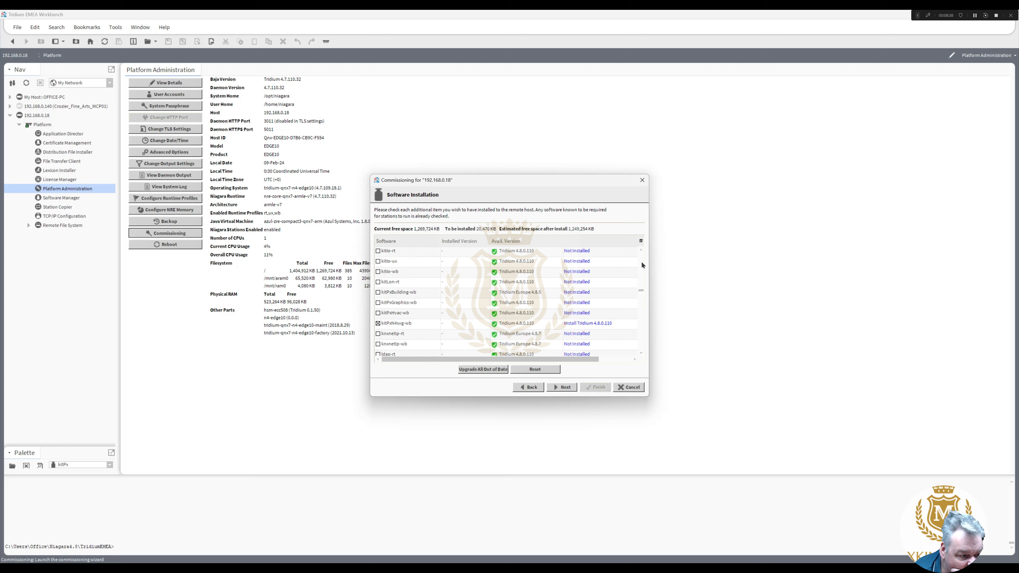
scroll(642, 265, up, 5)
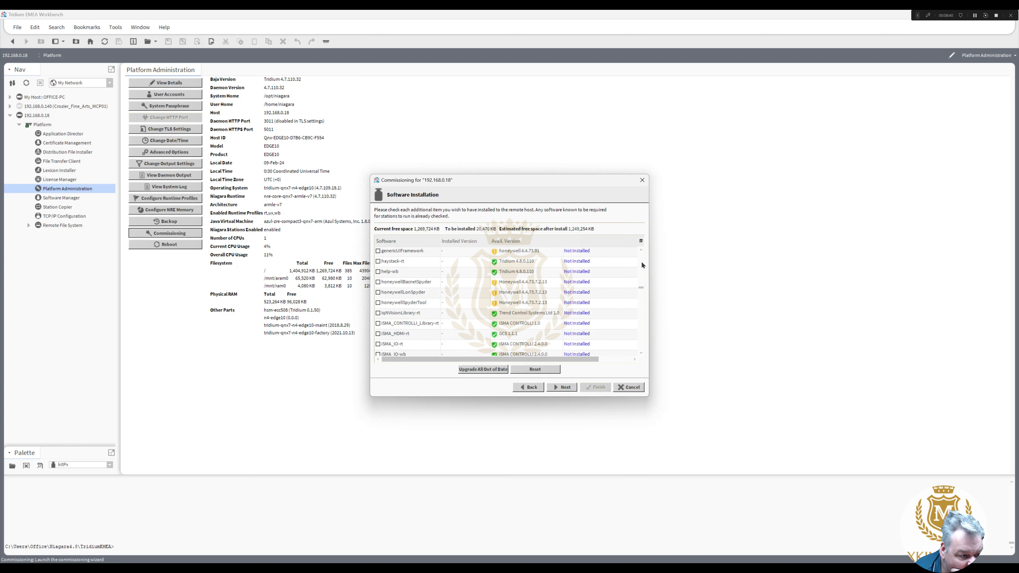
scroll(641, 263, up, 5)
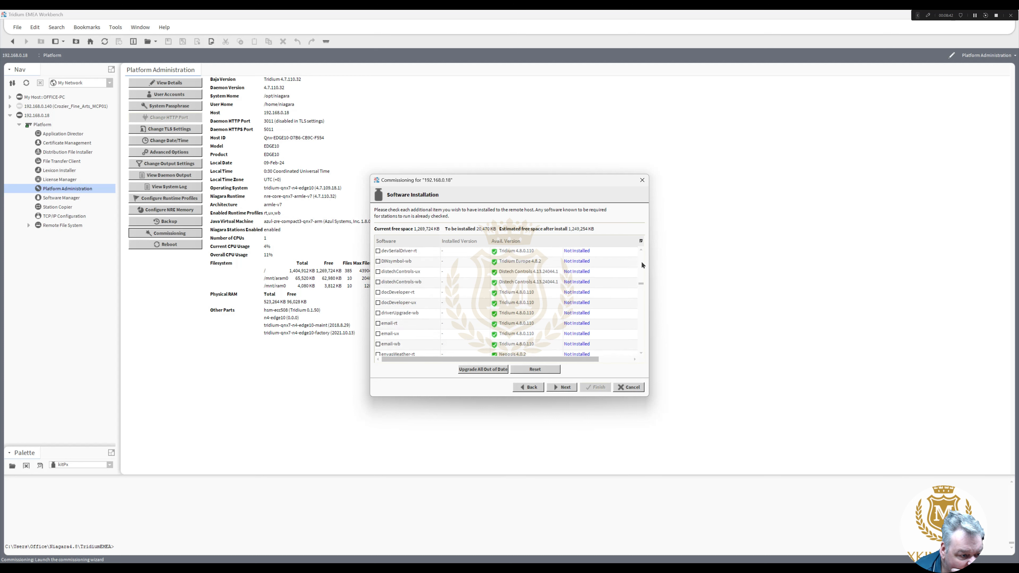
drag(643, 280, 642, 261)
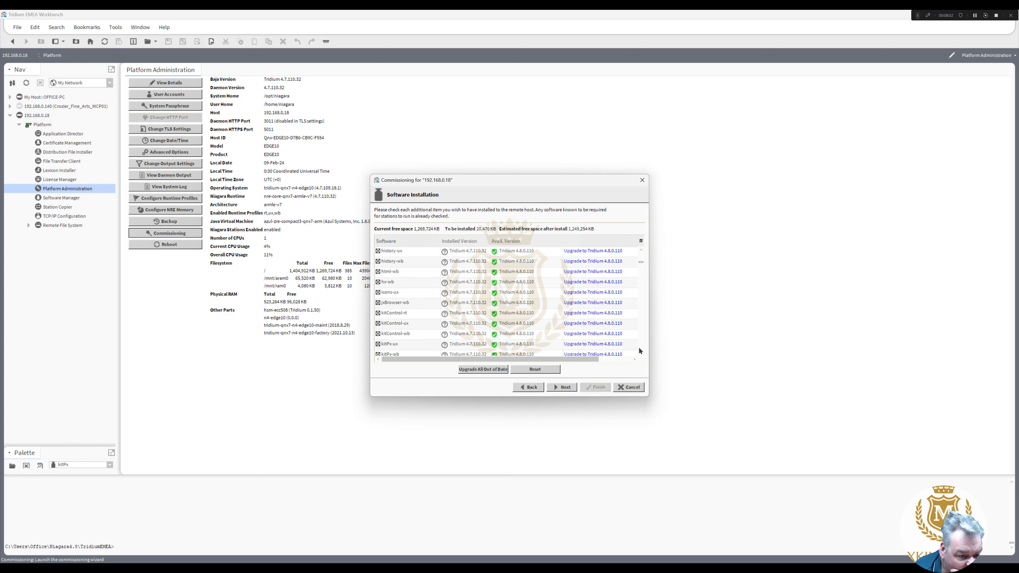
scroll(640, 345, down, 3)
scroll(642, 345, down, 3)
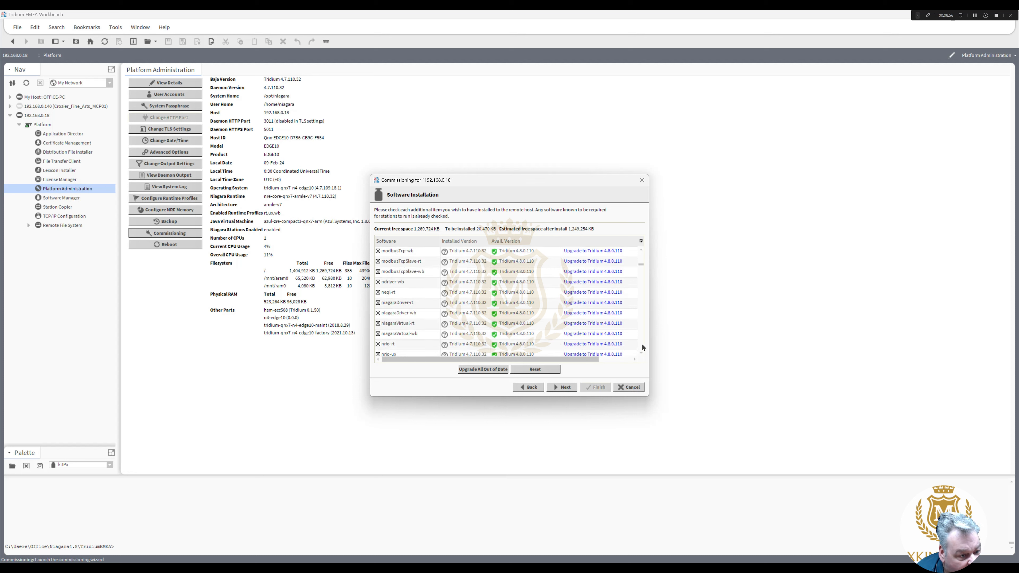
scroll(642, 346, down, 3)
scroll(642, 347, down, 3)
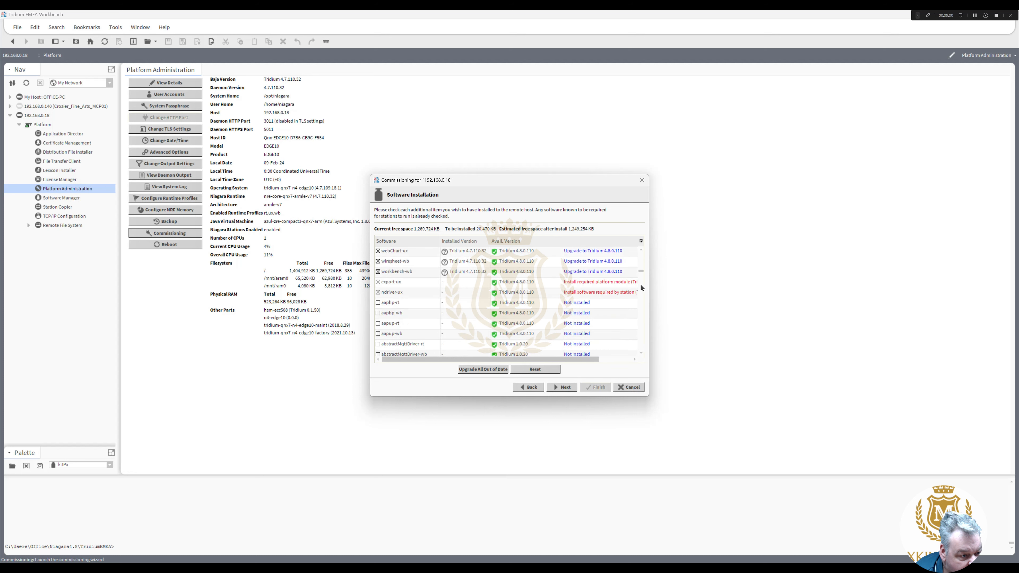
scroll(642, 259, up, 5)
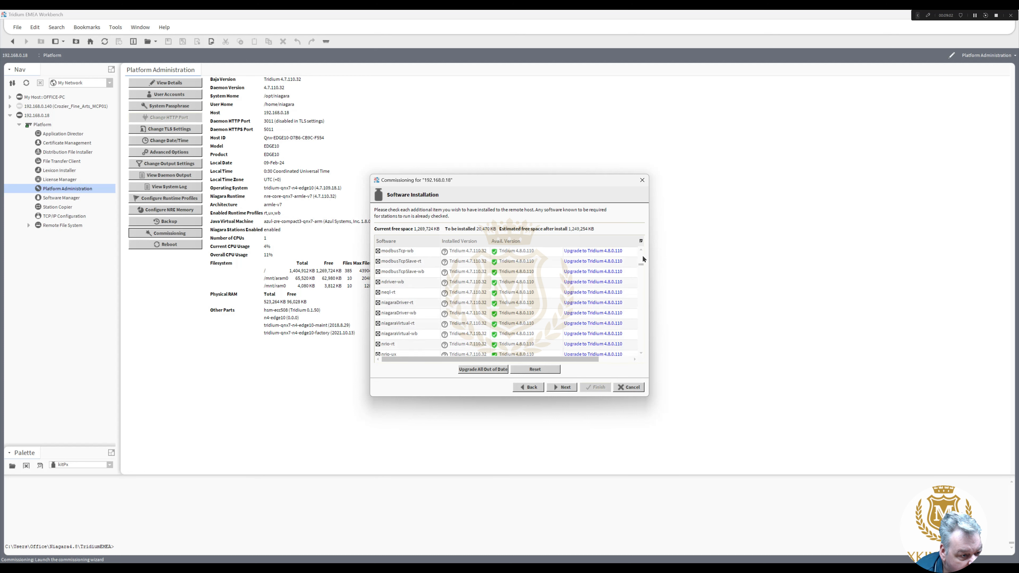
scroll(642, 259, up, 5)
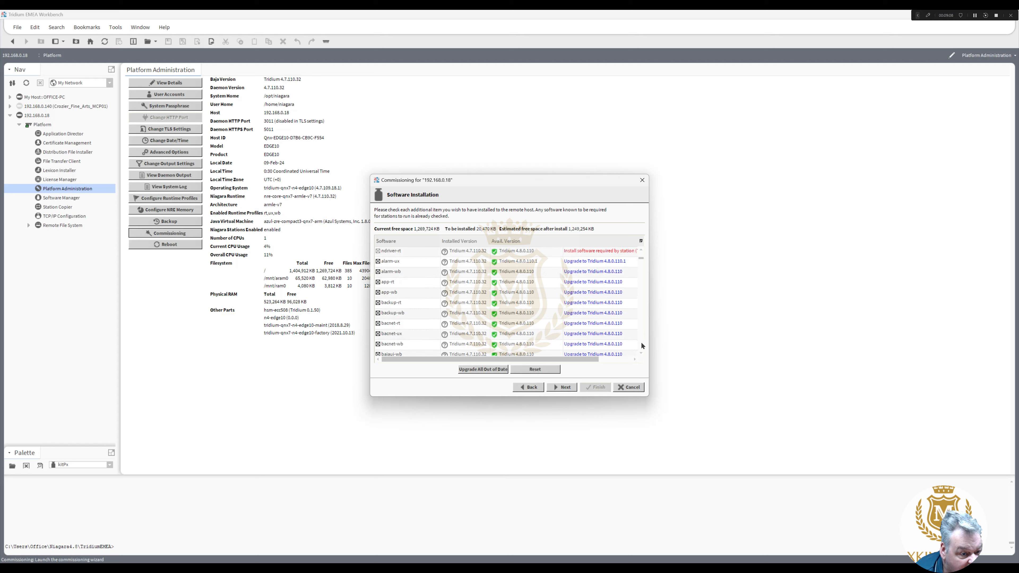
scroll(642, 344, down, 5)
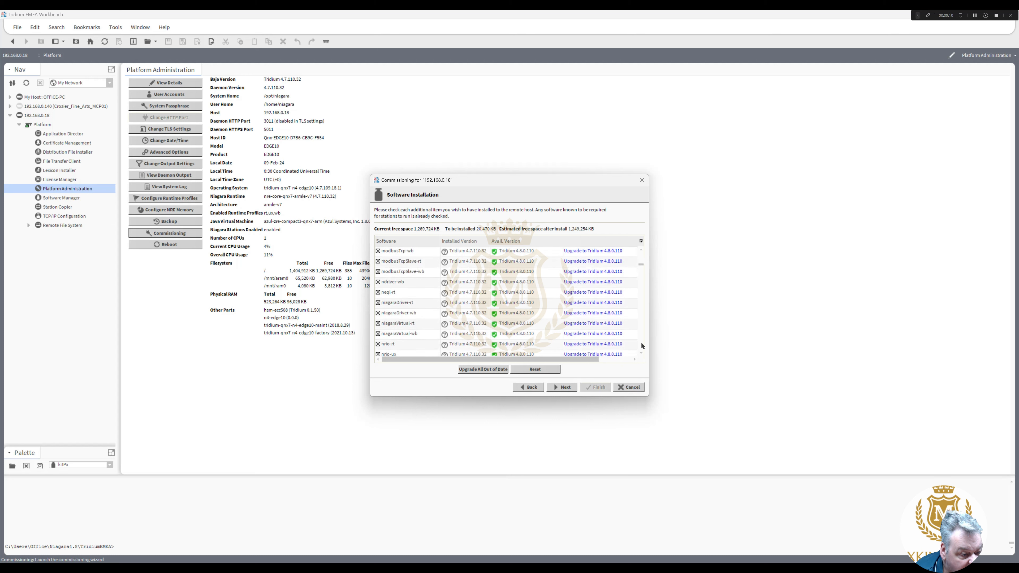
scroll(641, 345, down, 5)
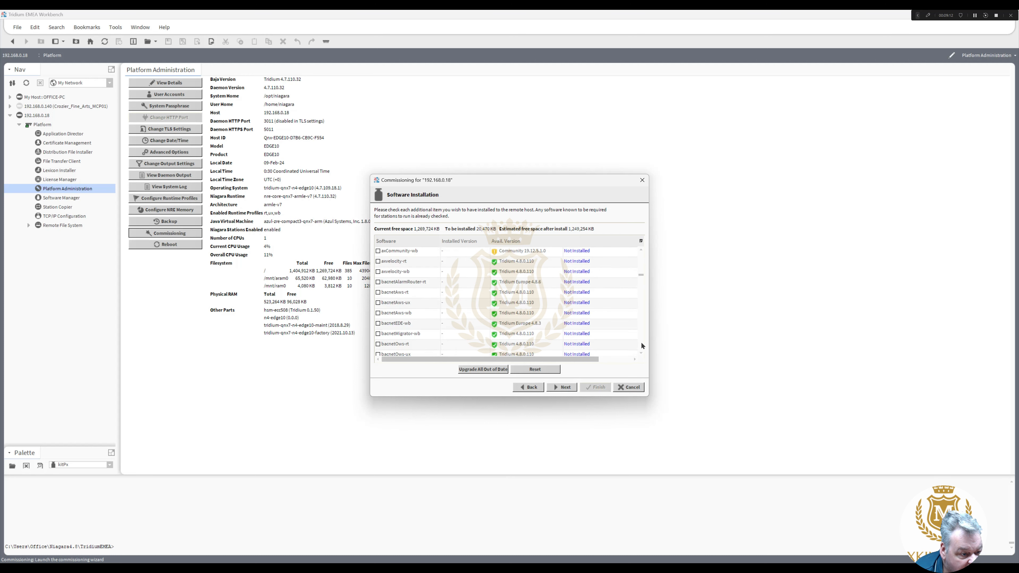
scroll(641, 343, down, 5)
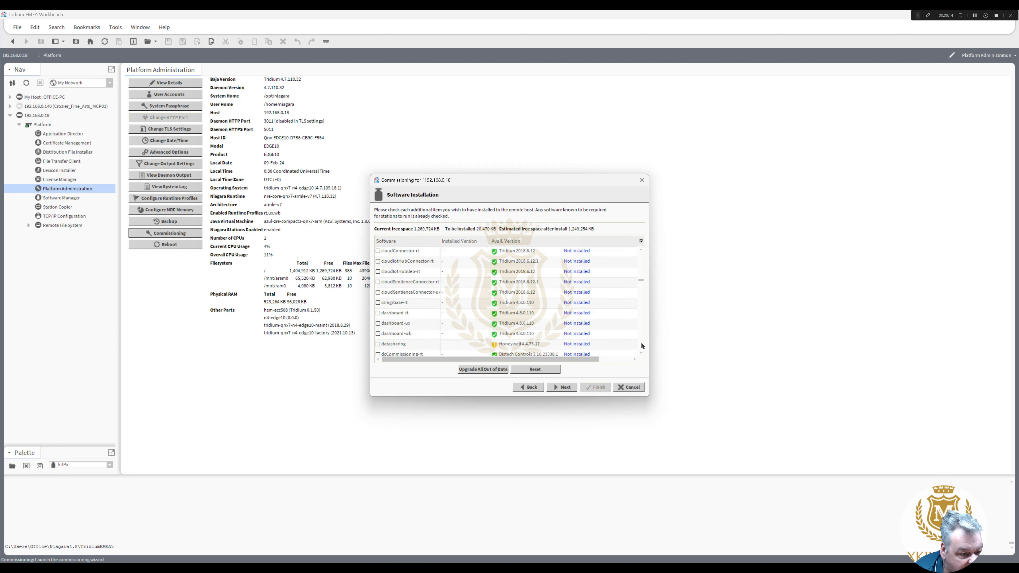
scroll(642, 345, down, 5)
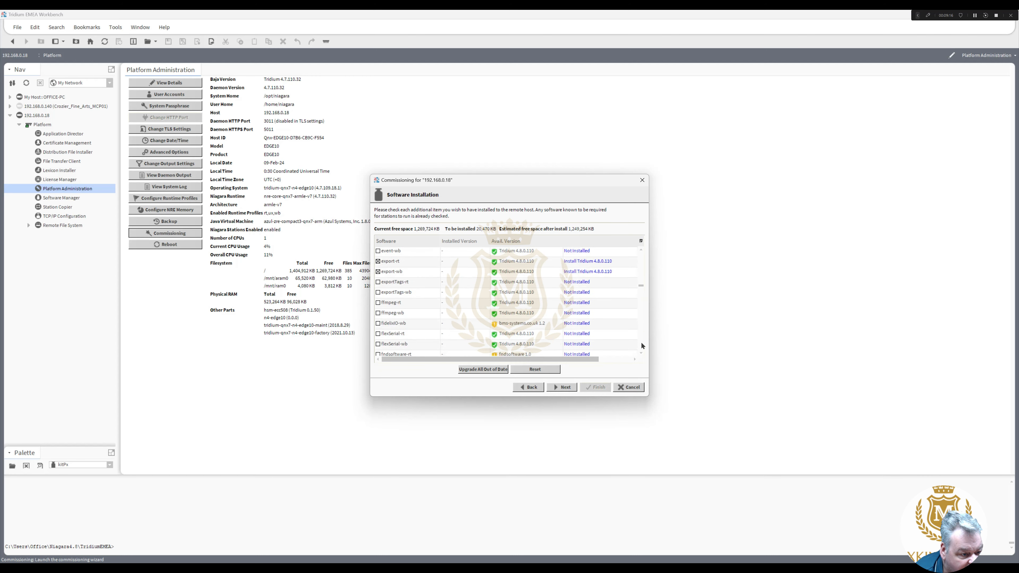
scroll(642, 346, down, 5)
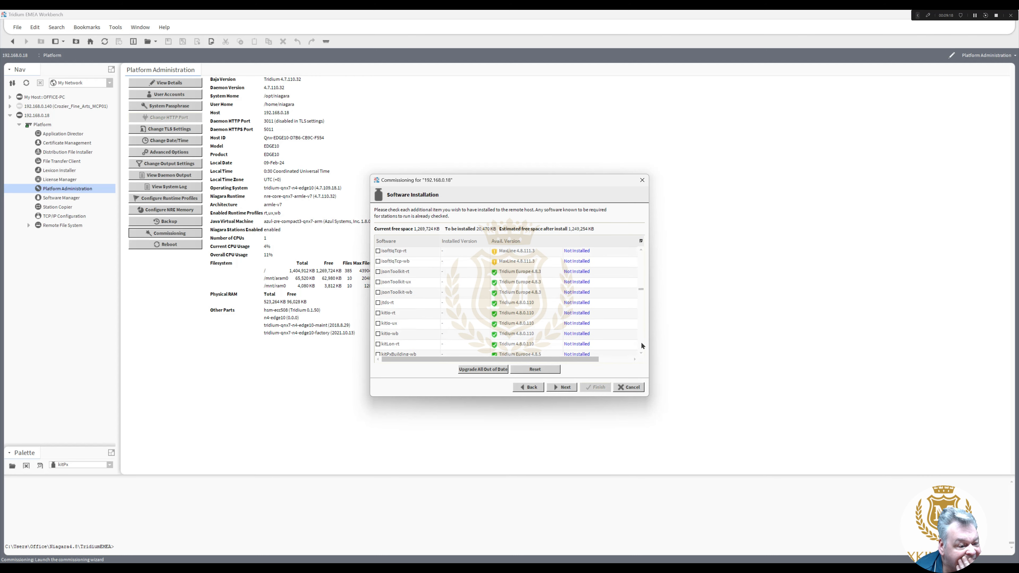
scroll(641, 345, down, 6)
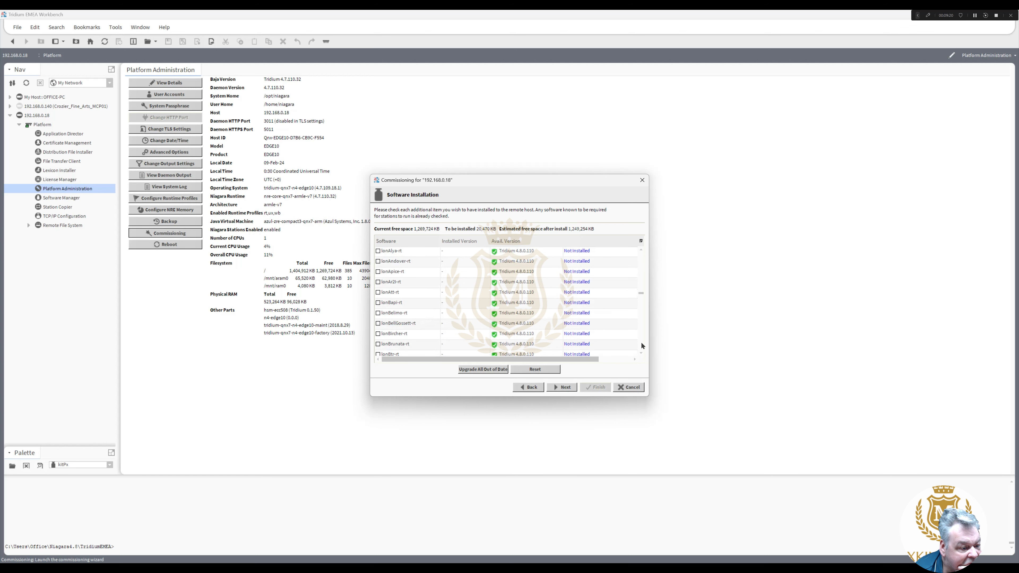
scroll(641, 345, down, 6)
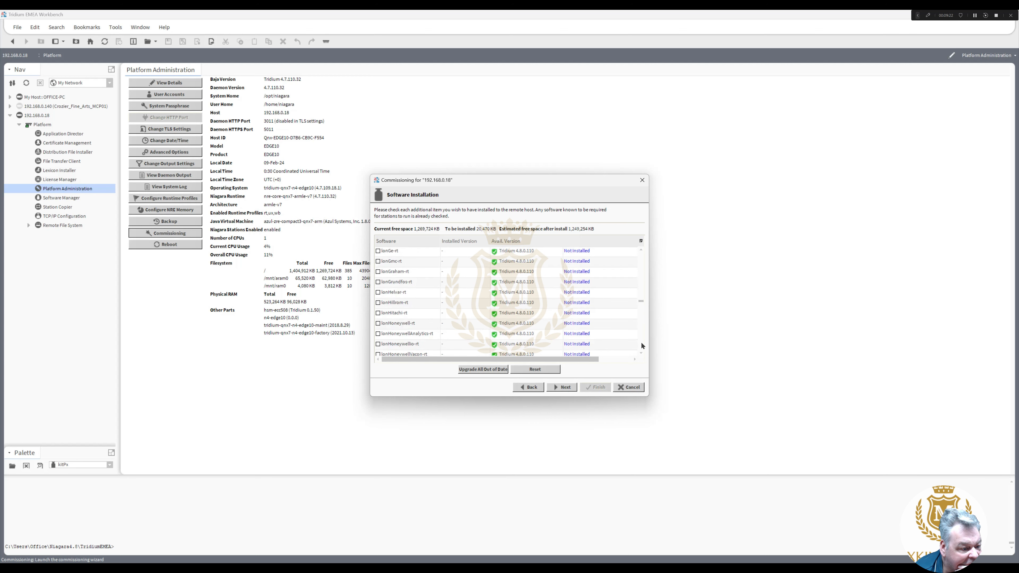
scroll(641, 346, down, 6)
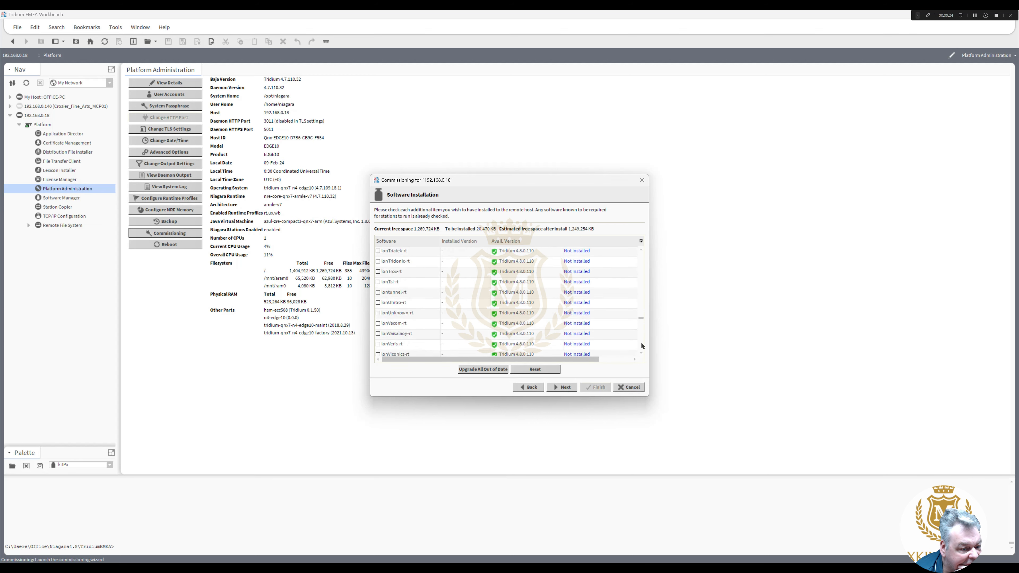
scroll(642, 345, down, 5)
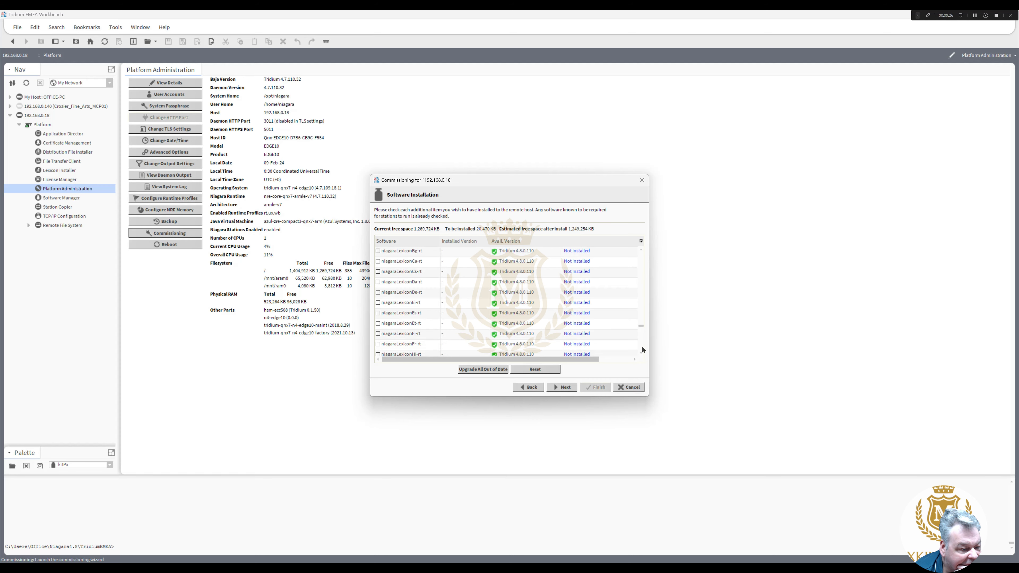
scroll(642, 345, down, 6)
scroll(642, 346, down, 6)
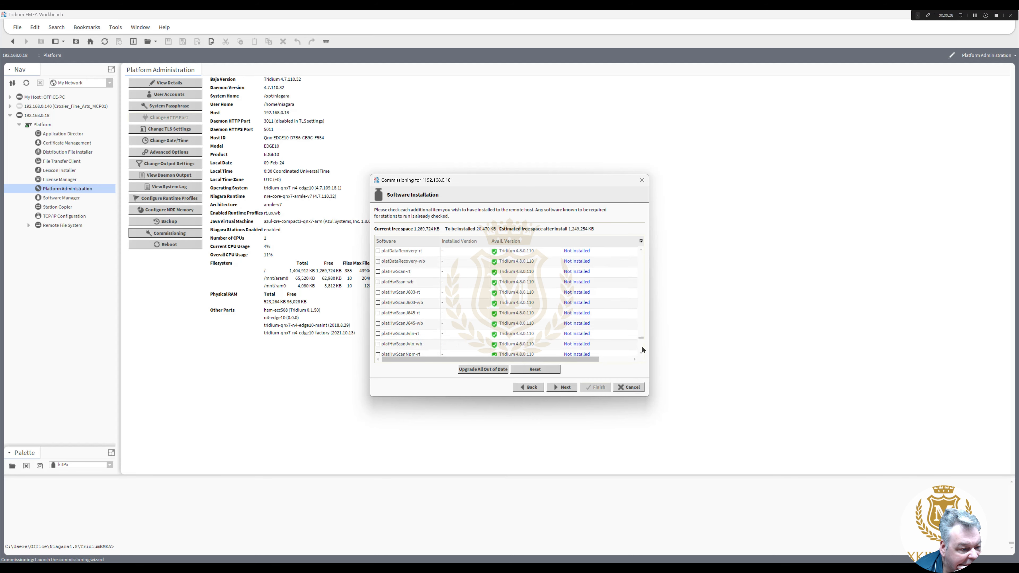
scroll(642, 345, down, 6)
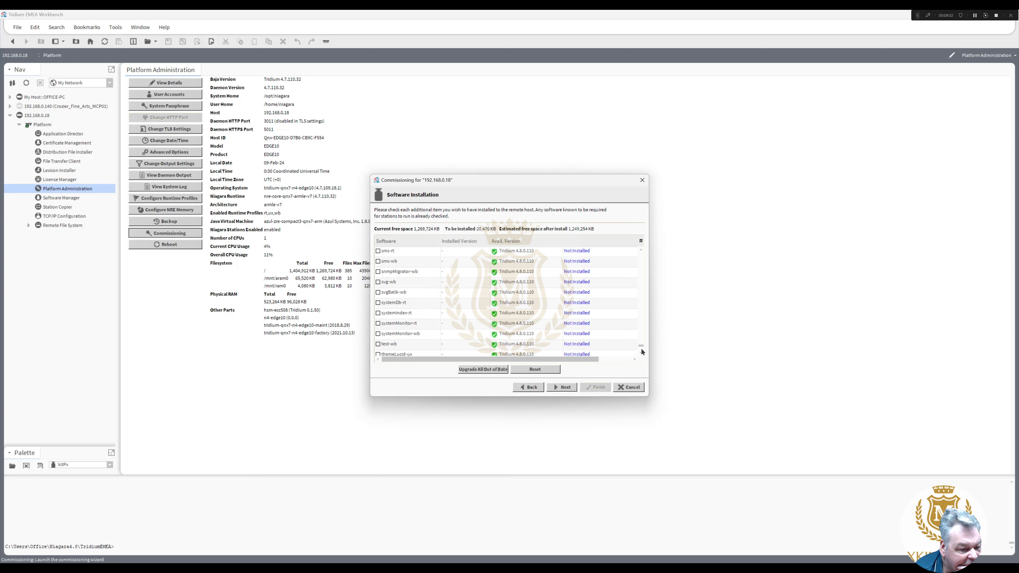
click(641, 353)
scroll(642, 353, down, 5)
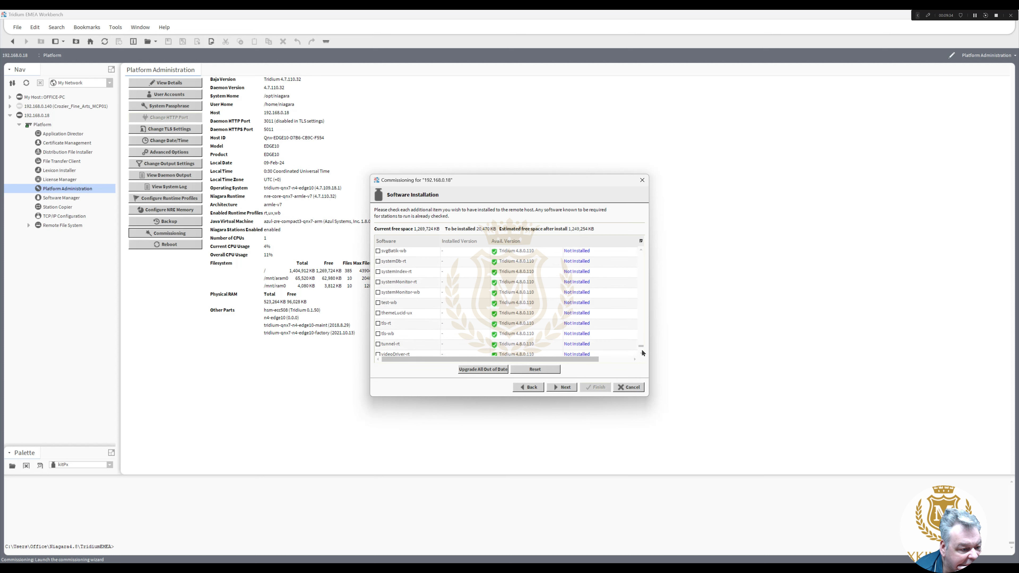
scroll(642, 353, down, 2)
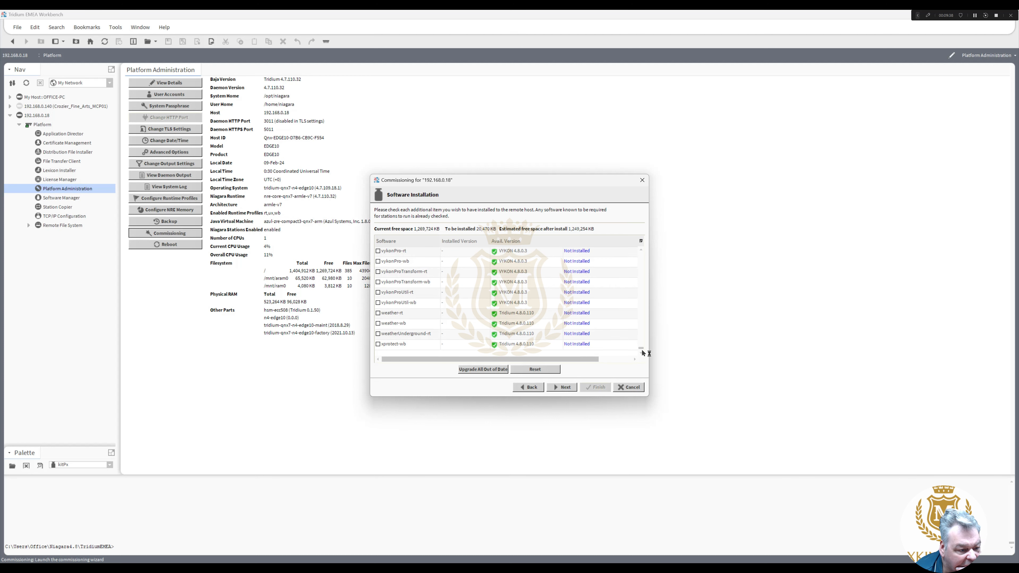
- Accept the Software Installation selection to reach Distribution File Installation
click(564, 387)
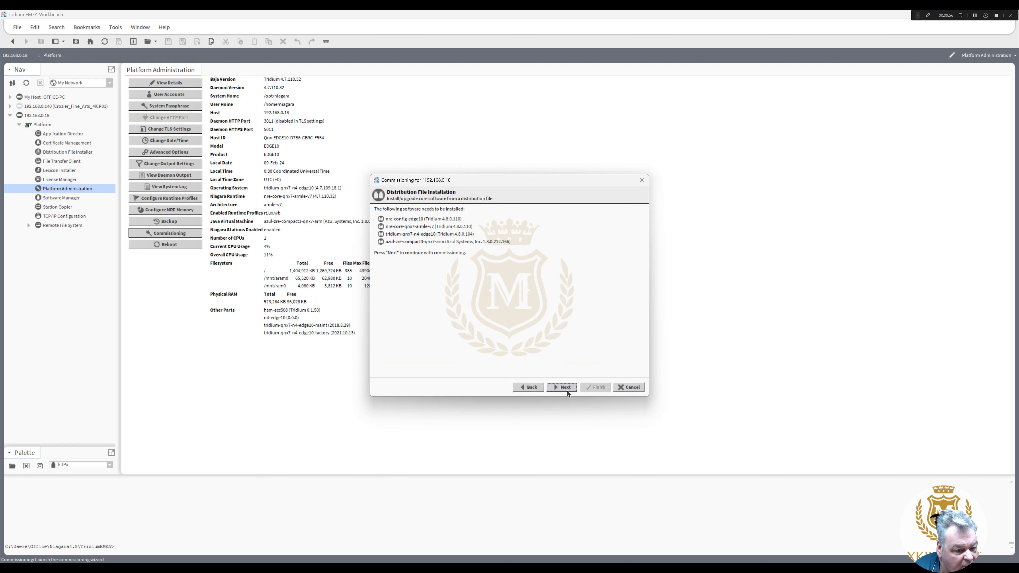
- Advance to TCP/IP configuration, expand Interface 1 and Interface 2, and show the Link Mode choices
click(565, 387)
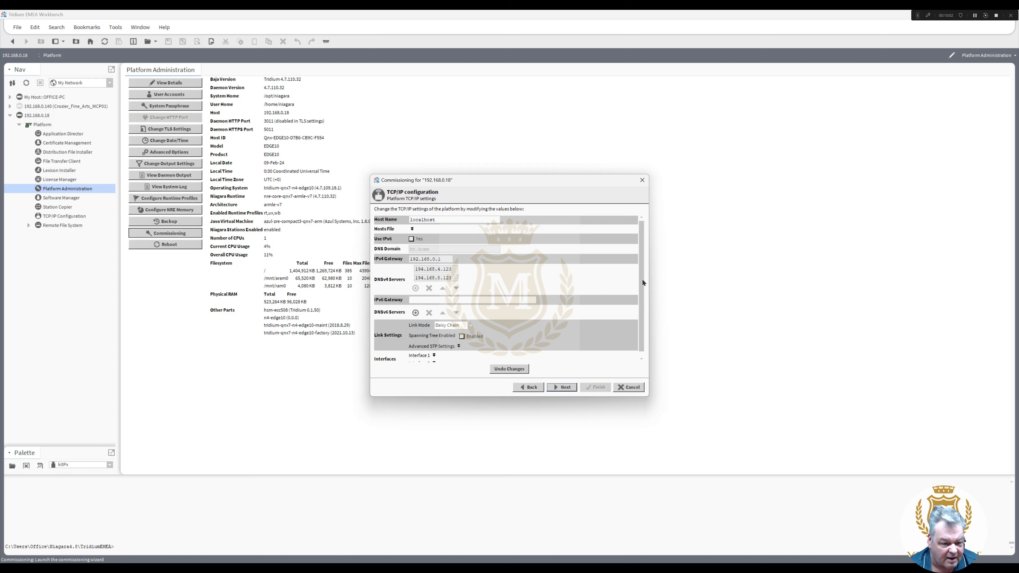
drag(641, 279, 647, 325)
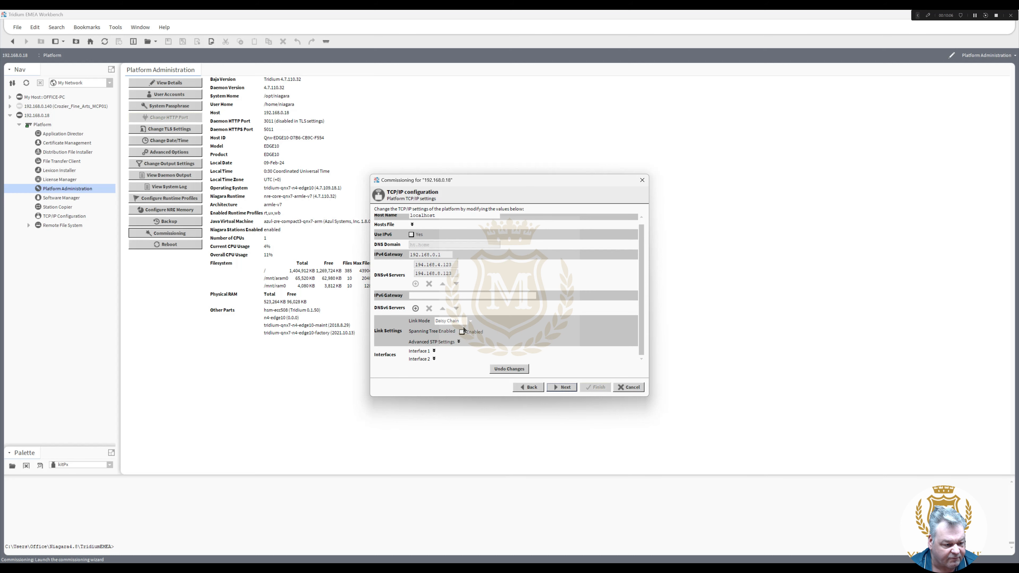
click(434, 352)
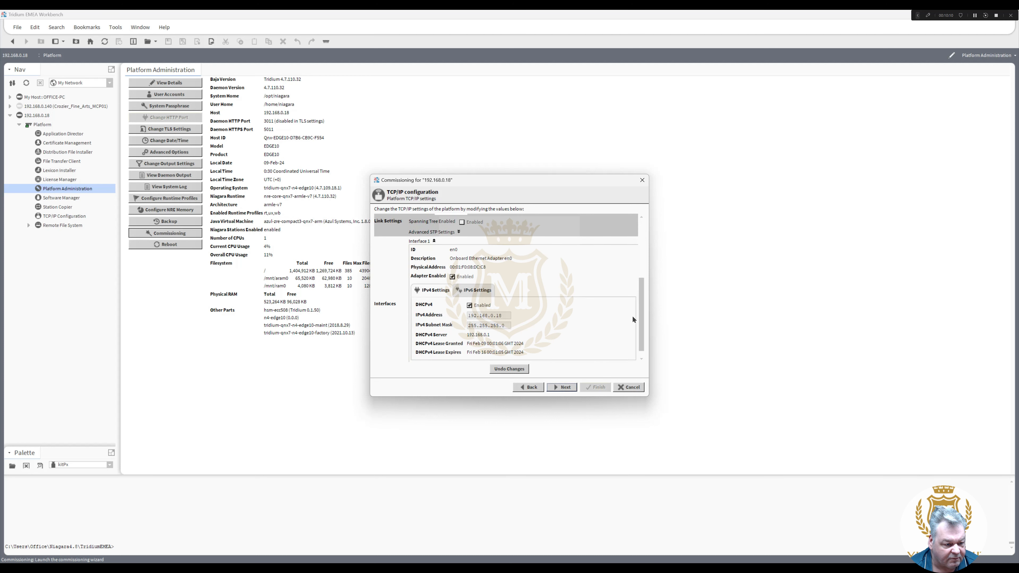
drag(642, 315, 643, 327)
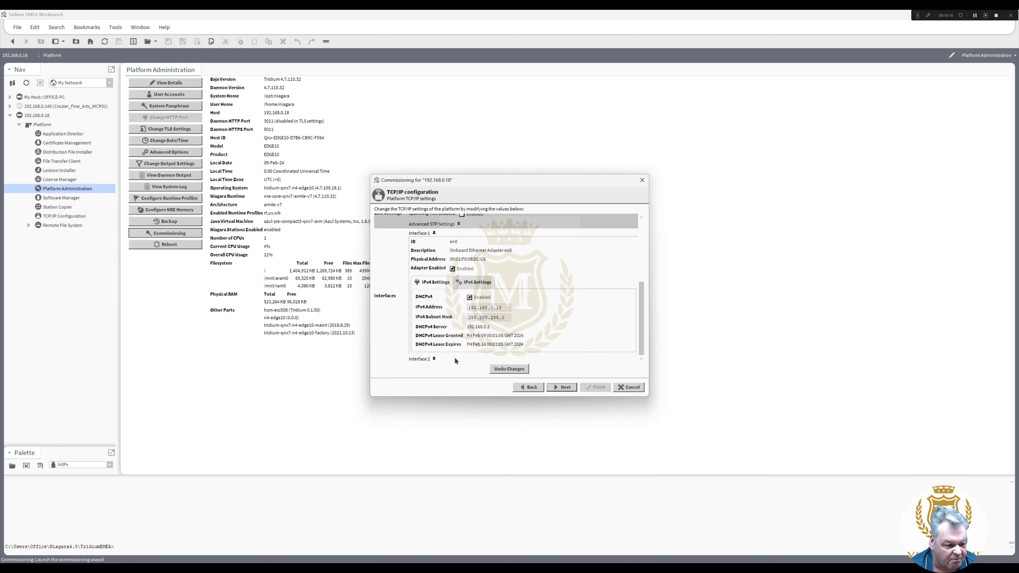
click(434, 360)
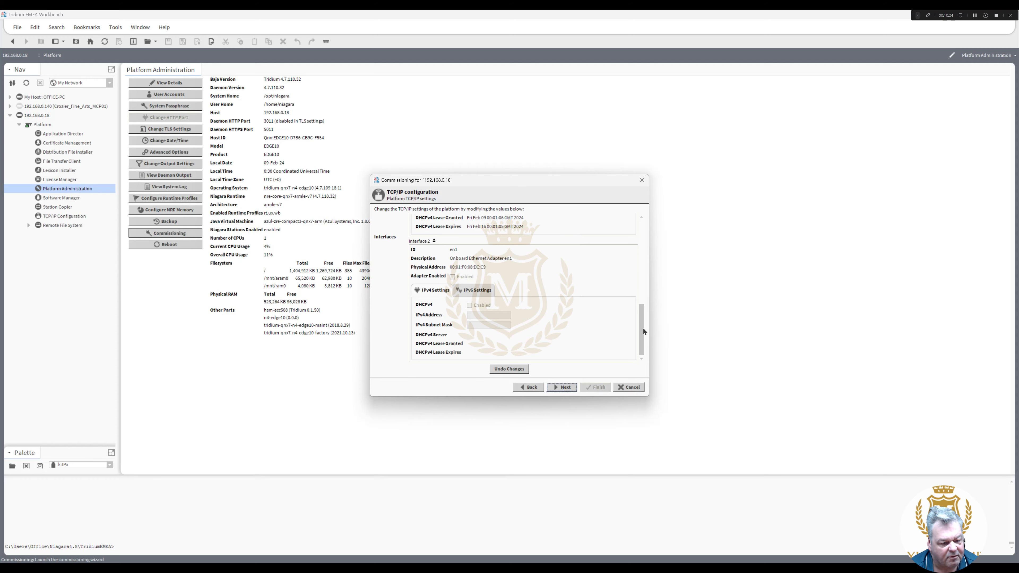
drag(642, 330, 641, 270)
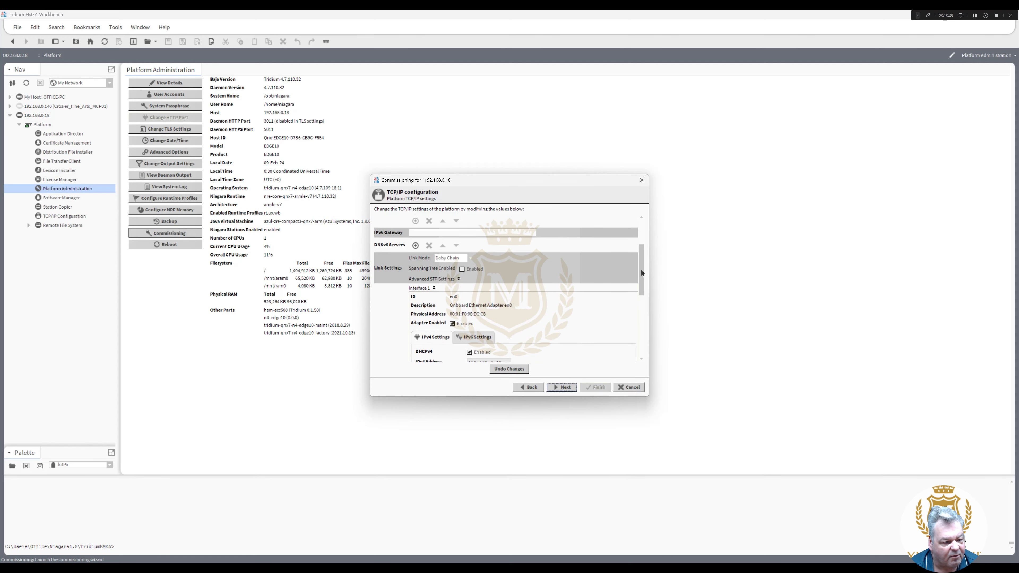
click(472, 261)
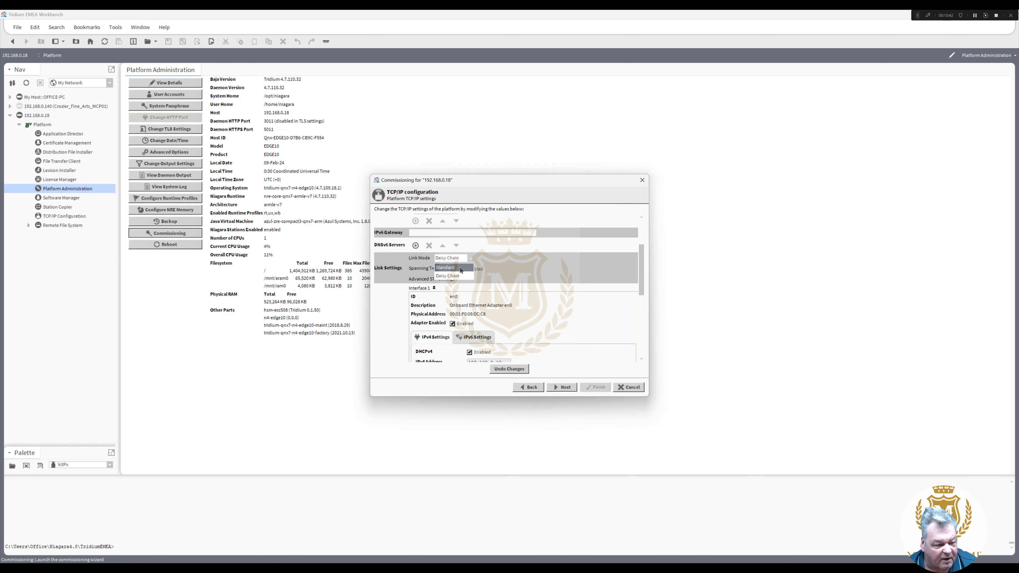
- Set Link Mode to Standard, disable DHCPv4 on Interface 1, and start editing its IPv4 address
click(461, 269)
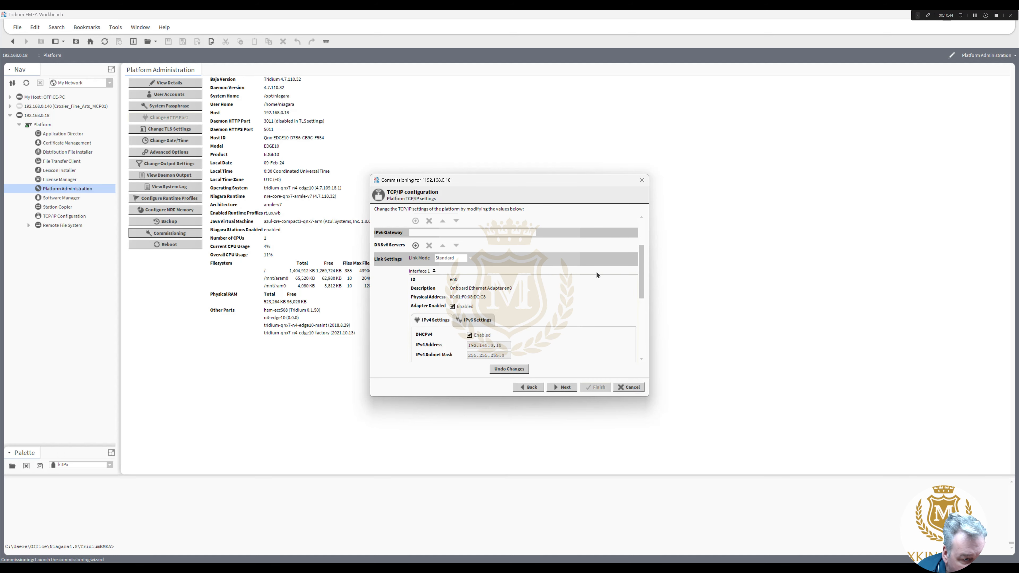
drag(642, 271, 642, 311)
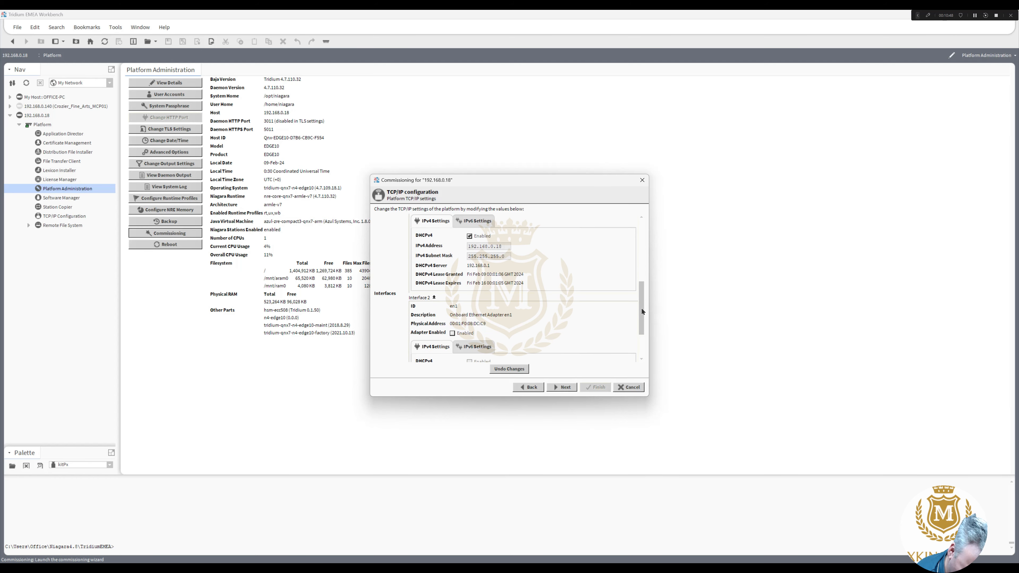
mouse_move(641, 311)
mouse_down()
mouse_move(645, 329)
mouse_move(643, 307)
mouse_move(629, 305)
mouse_up()
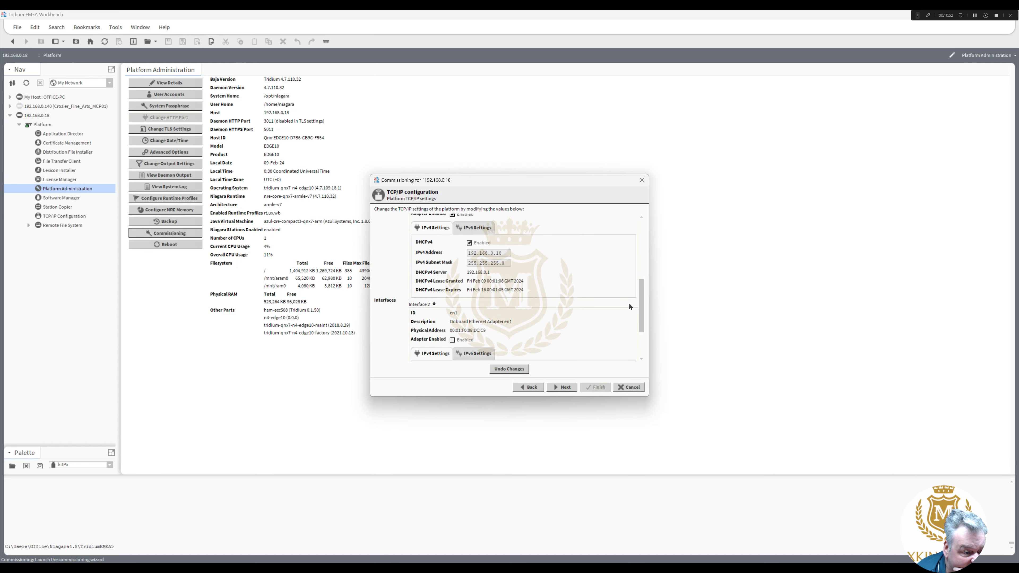
click(469, 244)
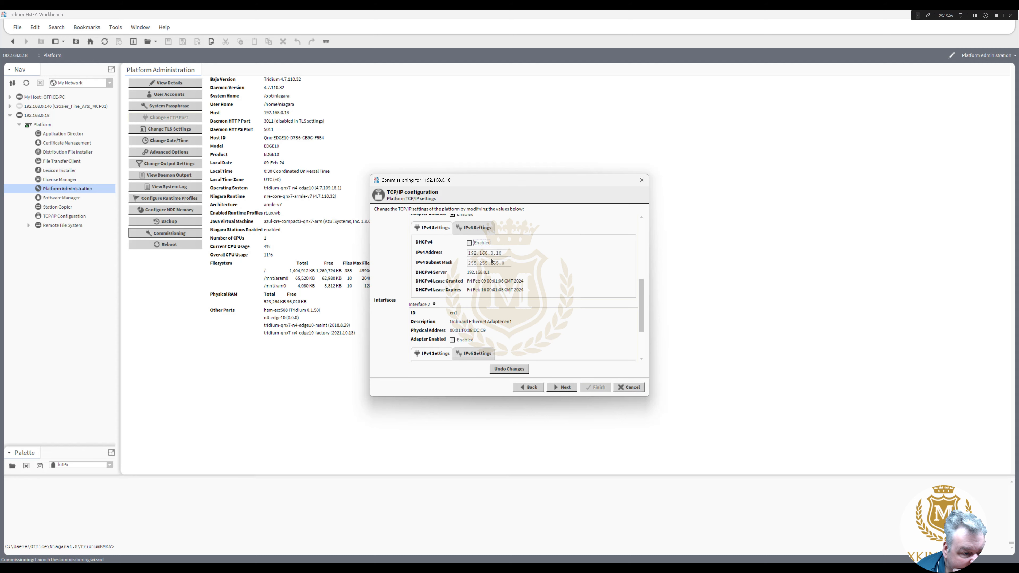
click(497, 253)
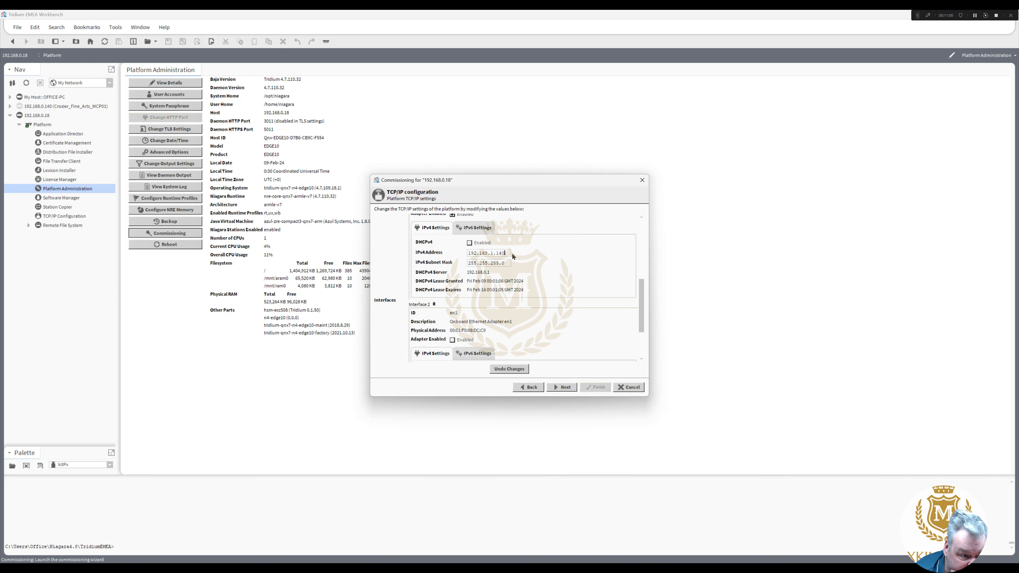
- Enable Interface 2 with static IPv4 10.0.0.125 and subnet mask 255.255.255.0
drag(642, 293, 642, 316)
click(452, 277)
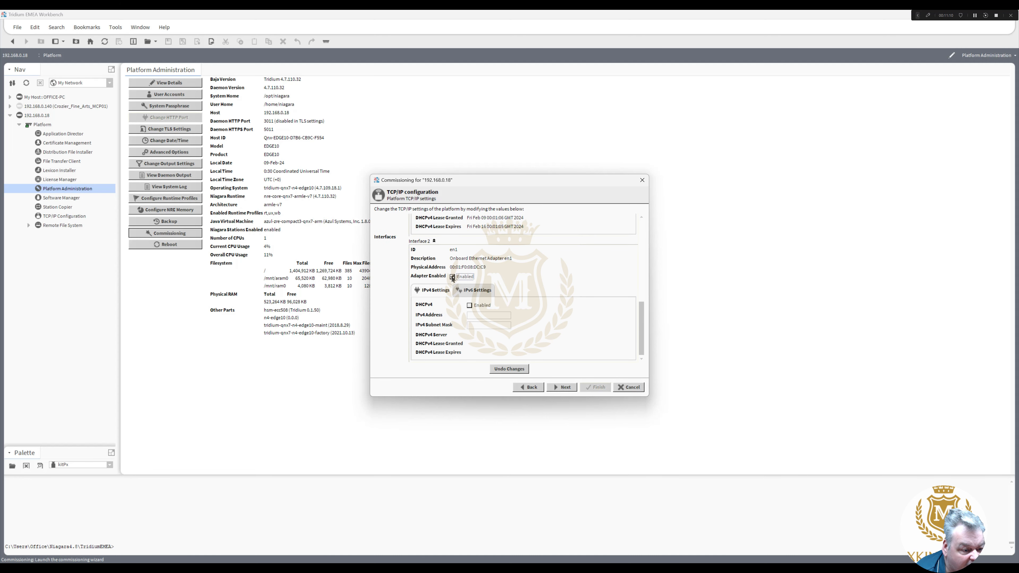
click(473, 315)
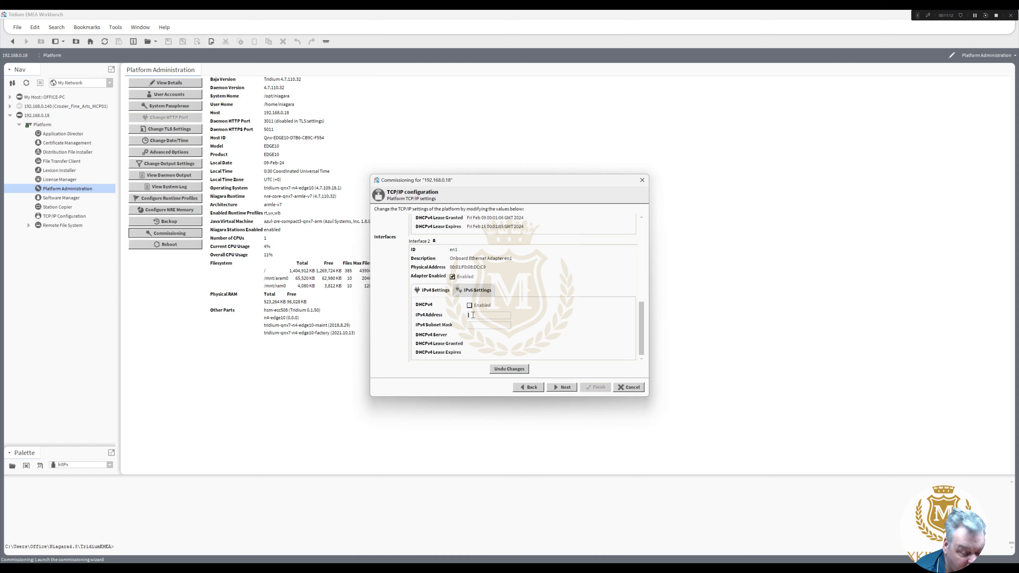
text(10.0.0)
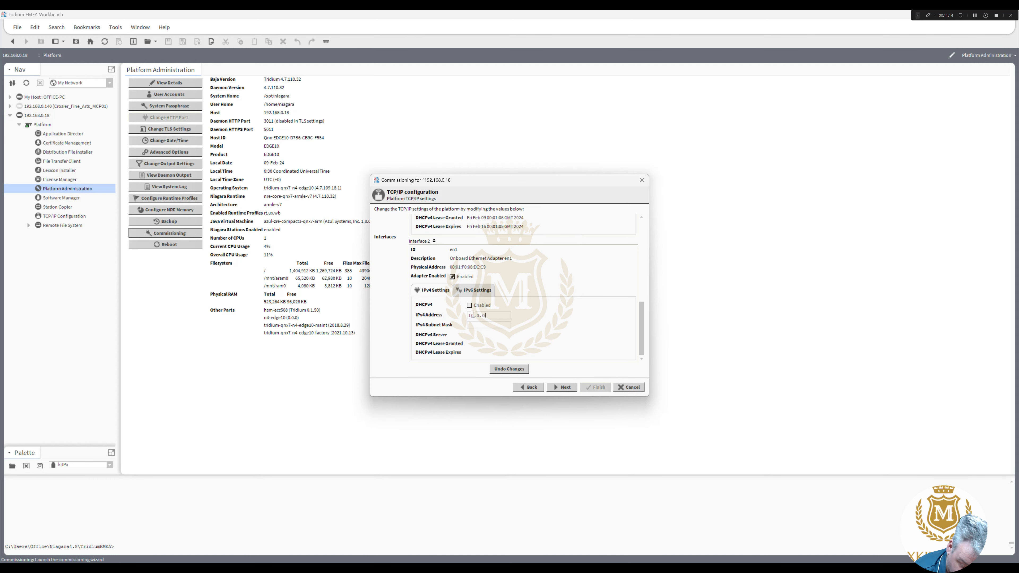
text(.125)
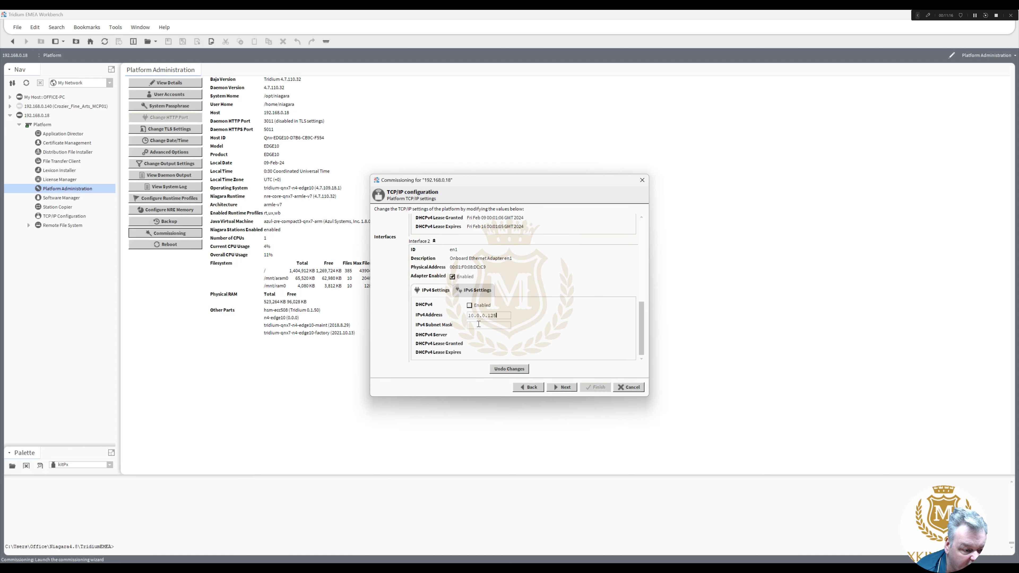
click(479, 324)
text(255.25)
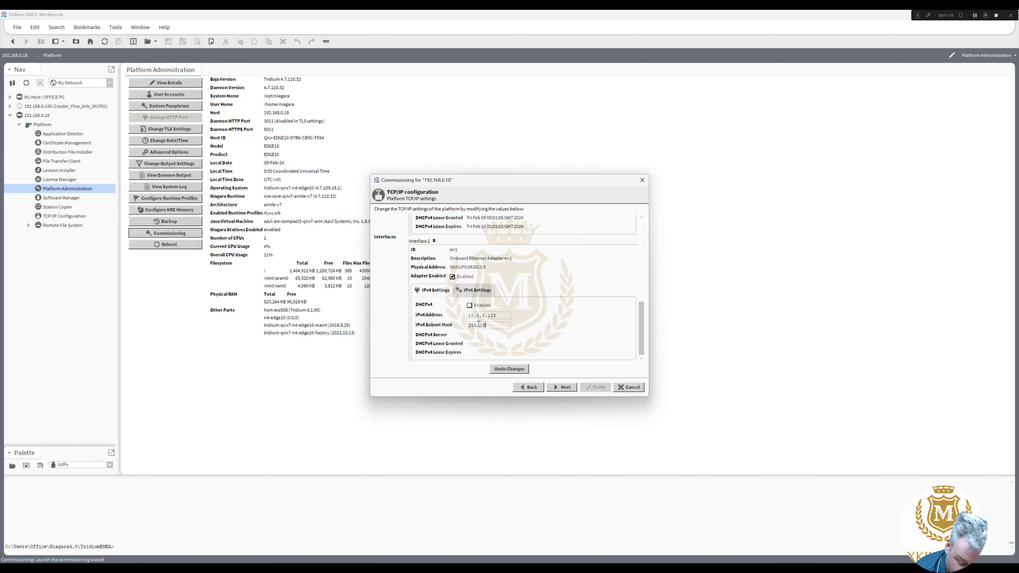
text(5.255.0)
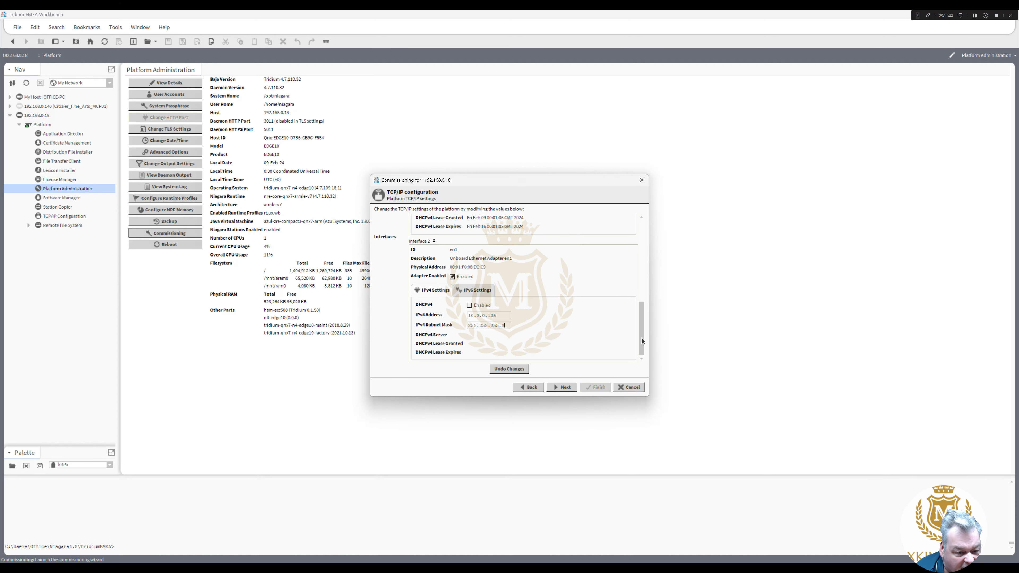
drag(642, 339, 643, 311)
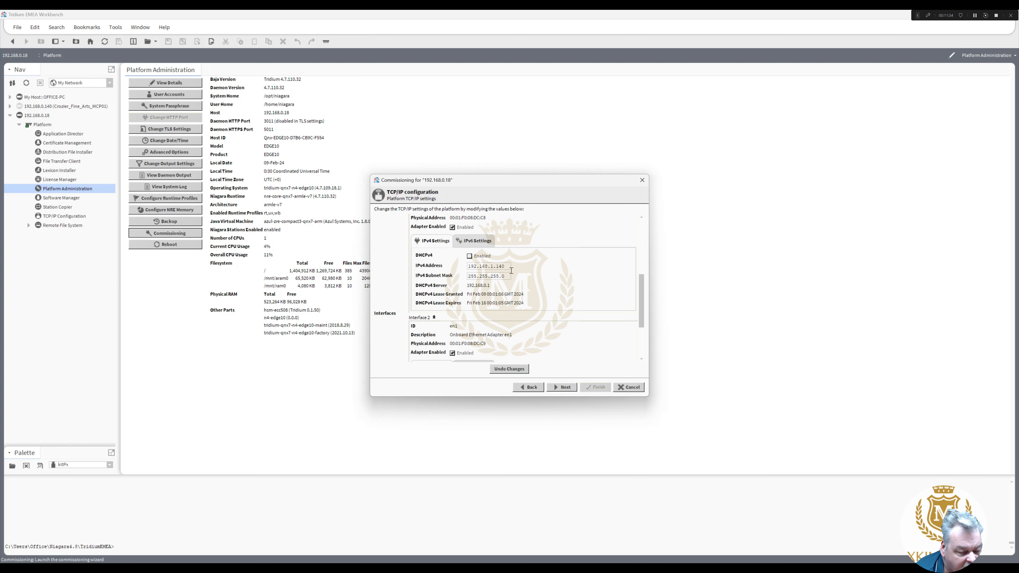
drag(641, 300, 644, 246)
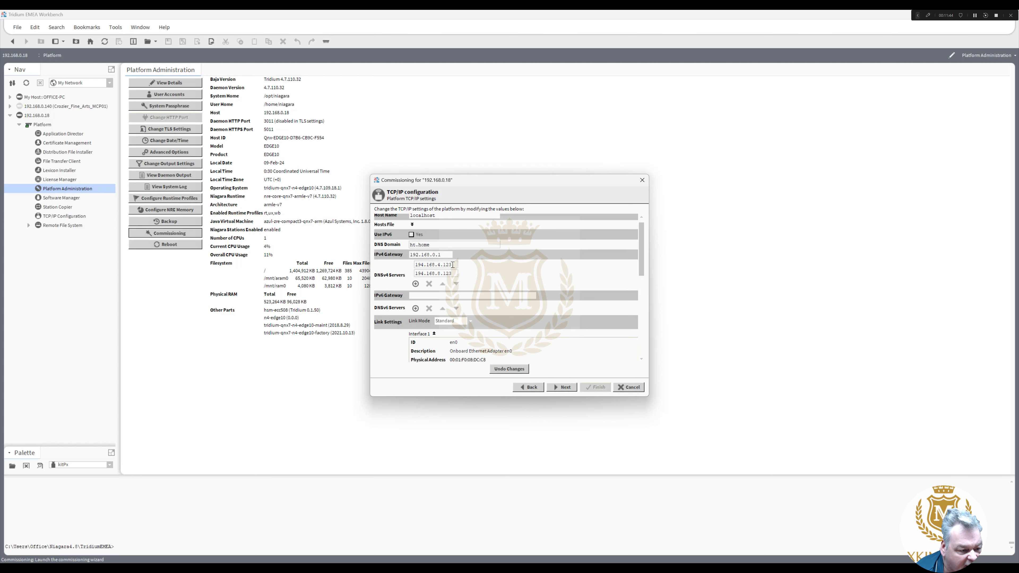
- Replace the DNSv4 servers with 8.8.8.8 and 8.8.4.4 and clear the Bourne DNS domain
drag(453, 265, 389, 265)
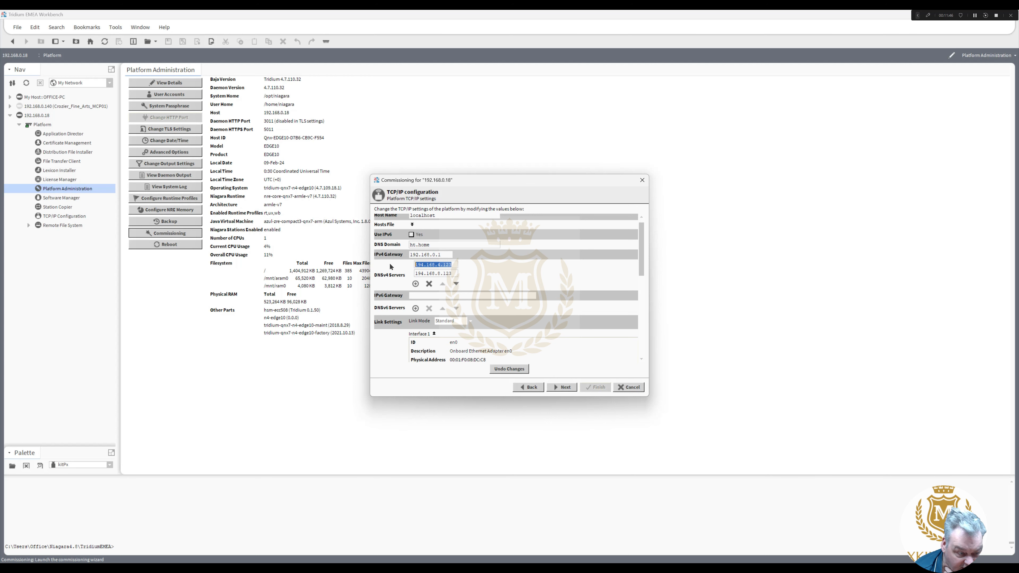
text(8.8.)
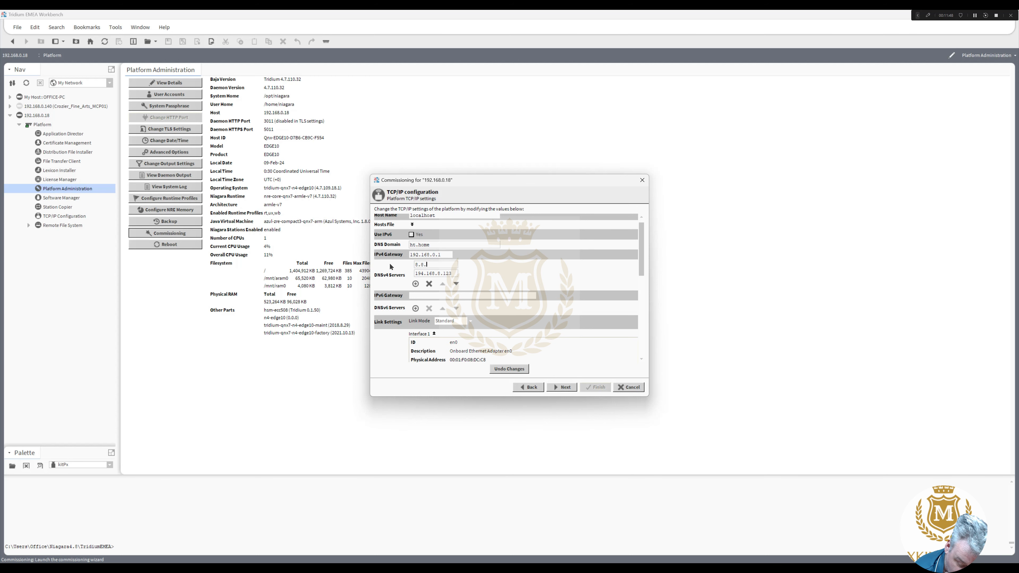
text(8.8)
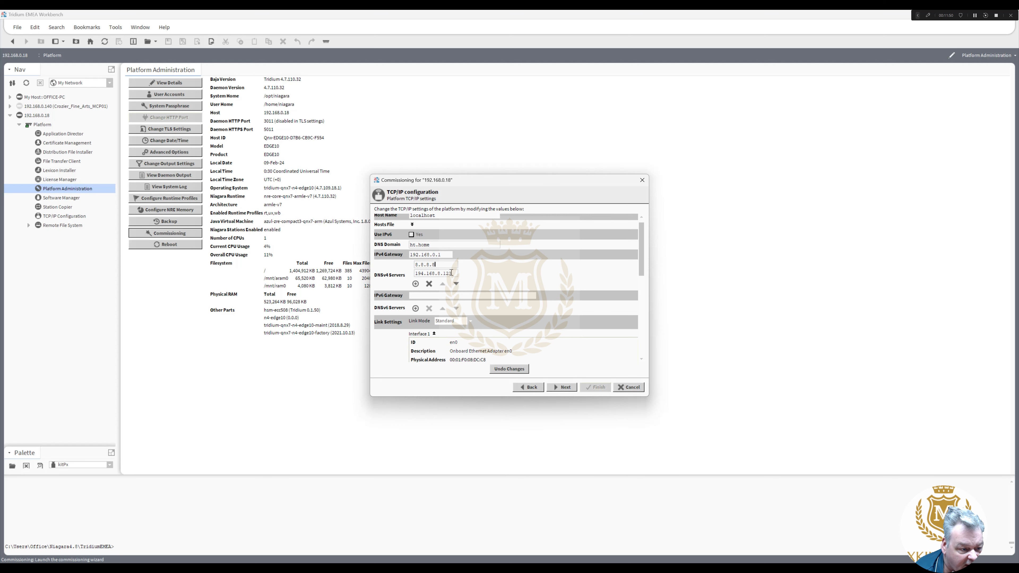
key(Tab)
text(8.)
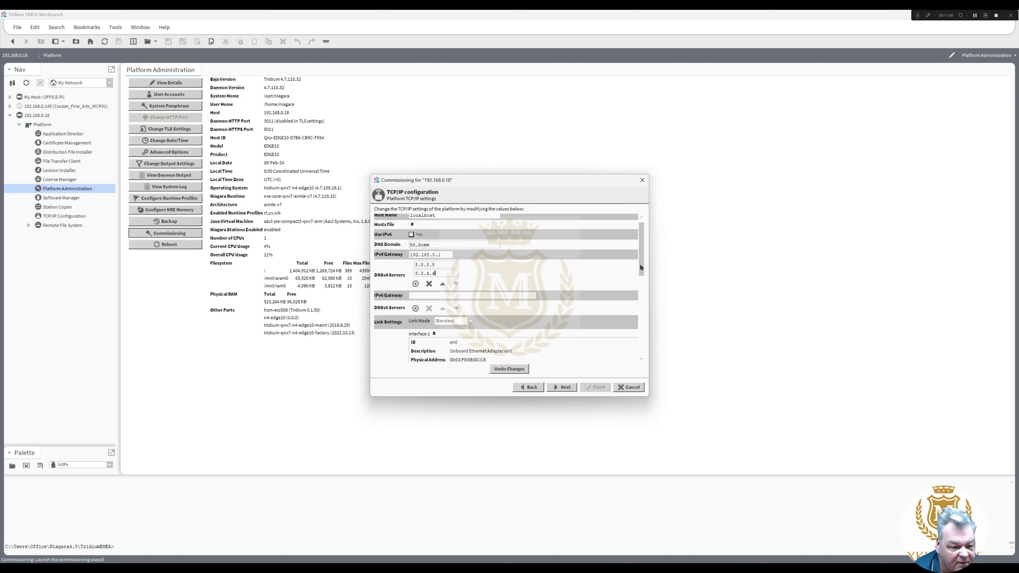
scroll(643, 263, up, 1)
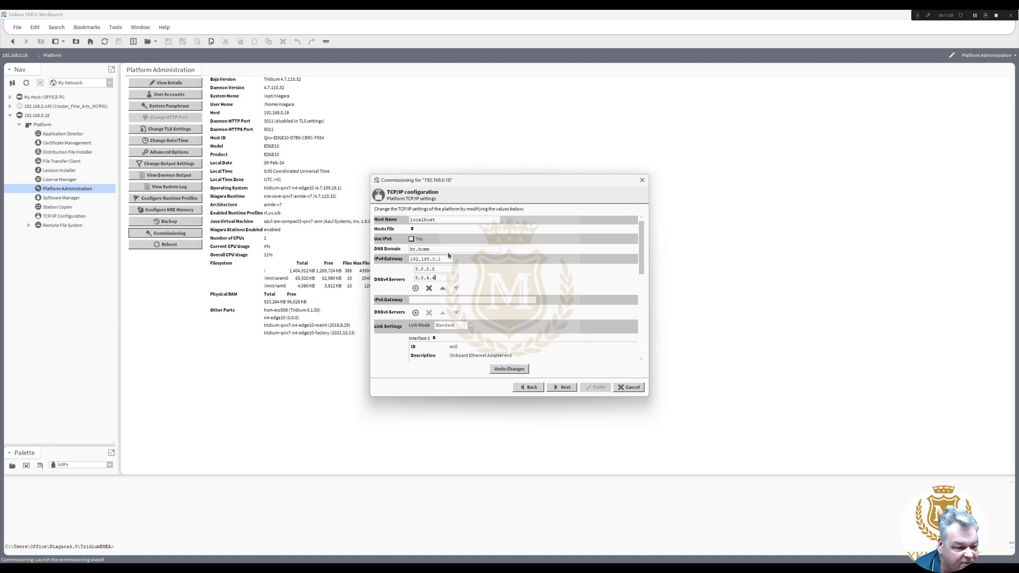
drag(430, 250, 382, 252)
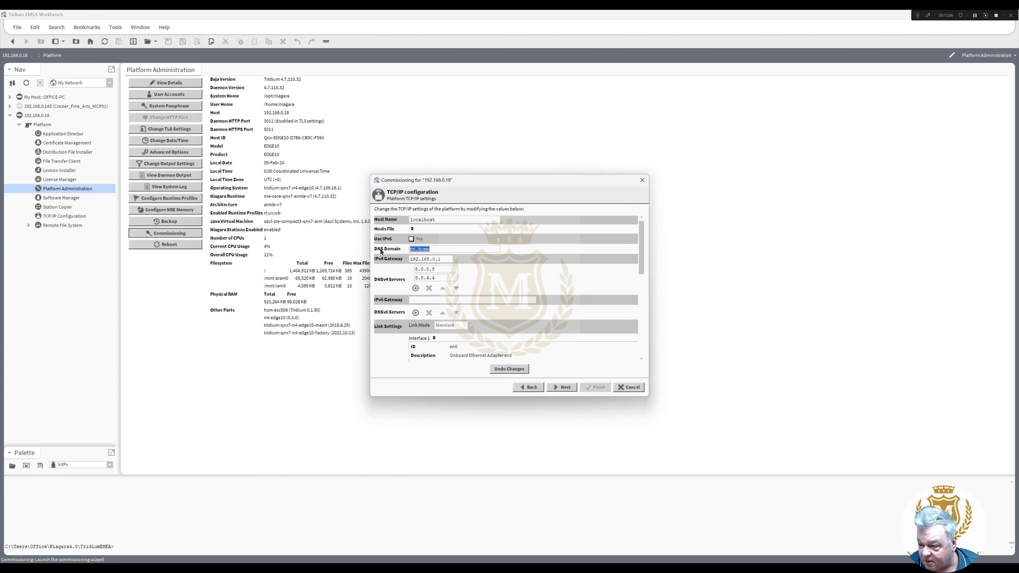
text(8)
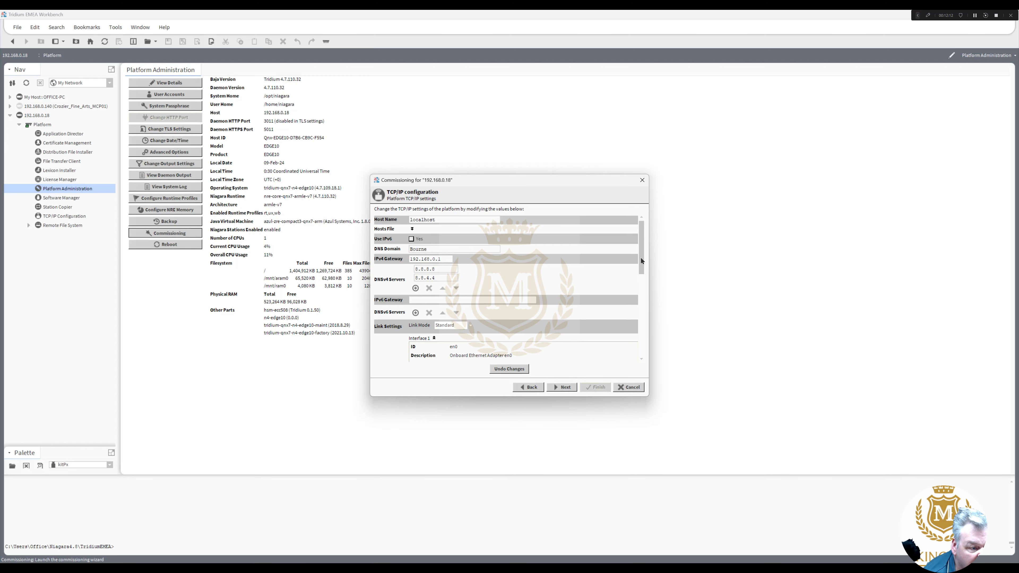
mouse_move(642, 245)
mouse_down()
mouse_move(644, 291)
mouse_move(647, 249)
mouse_up()
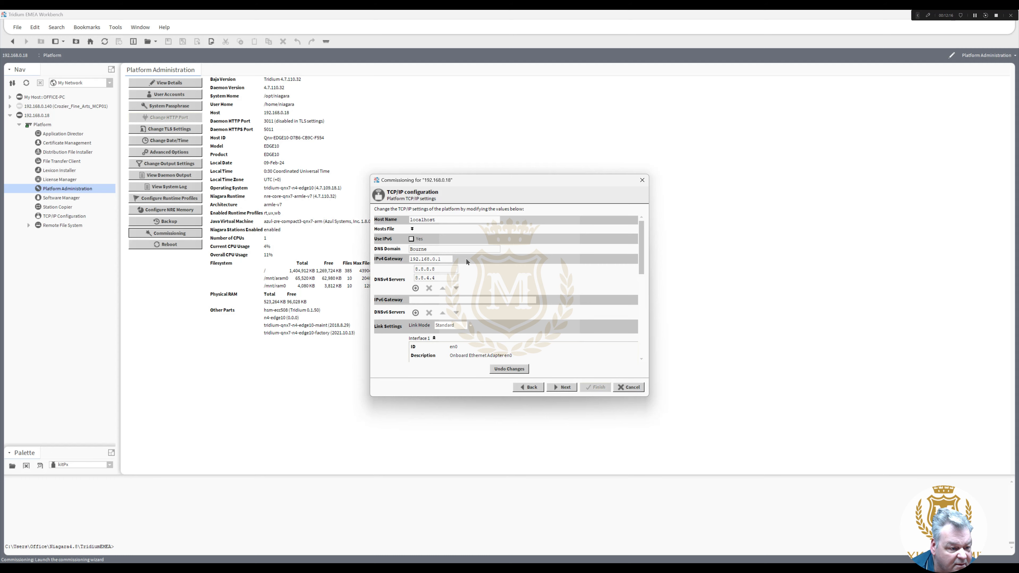
drag(439, 249, 364, 259)
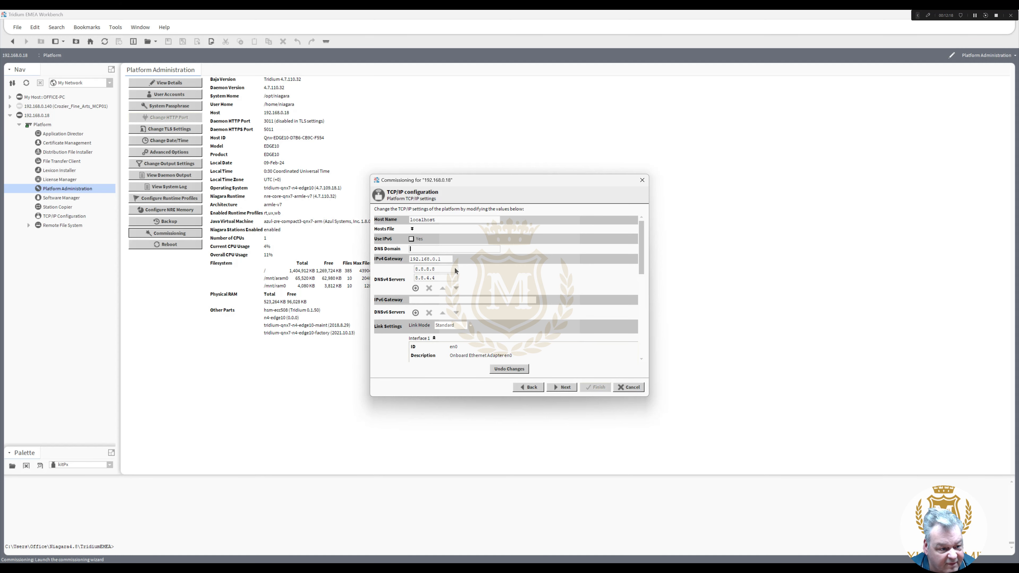
drag(642, 259, 641, 377)
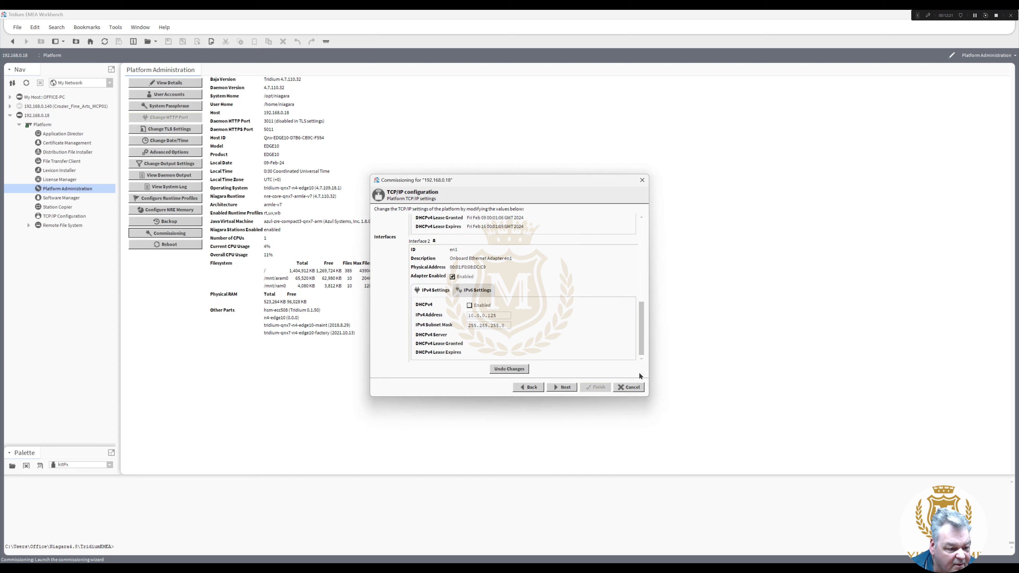
- Step through to the review page and Finish commissioning to apply the new TCP/IP settings
click(569, 387)
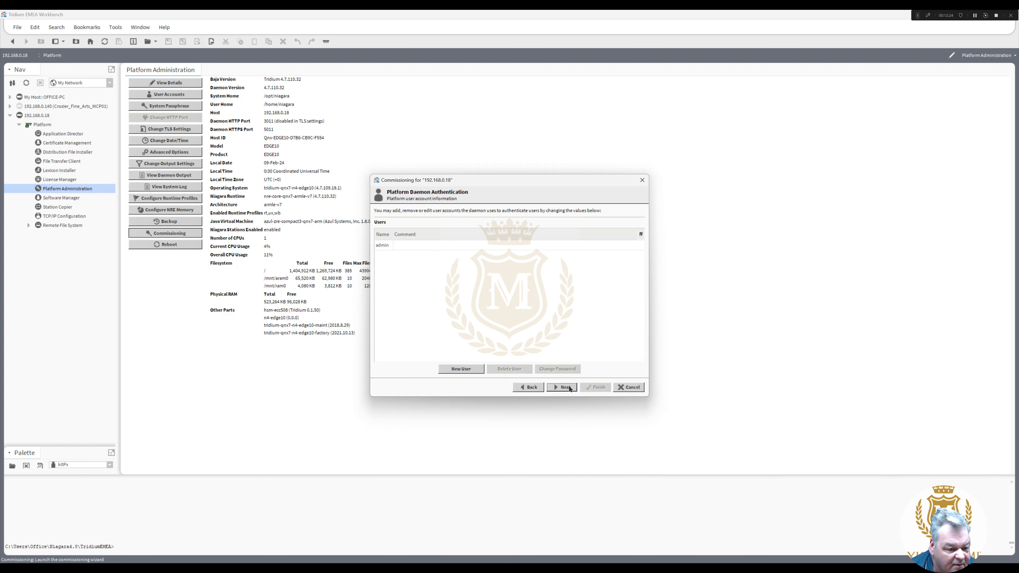
click(570, 387)
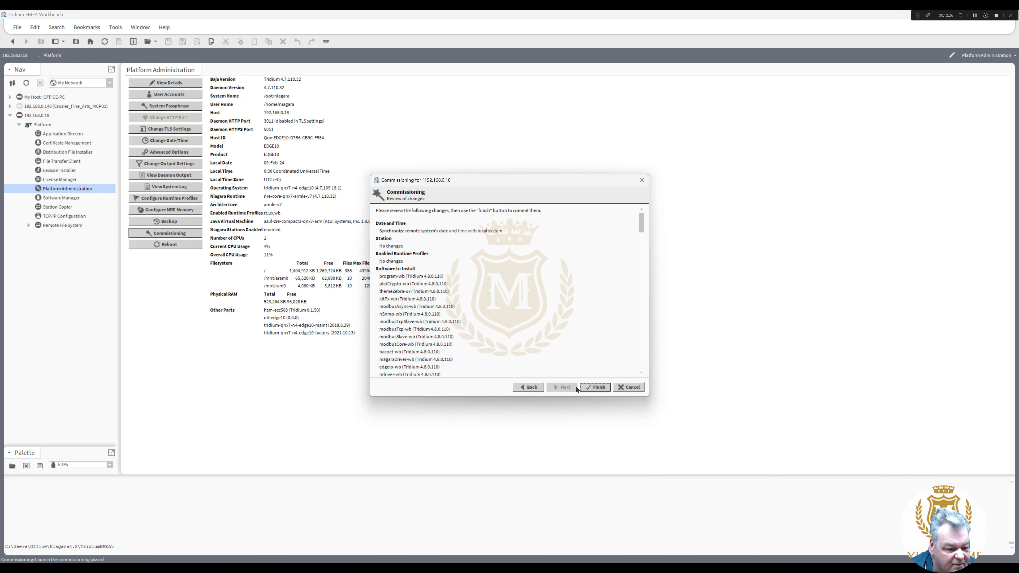
click(598, 388)
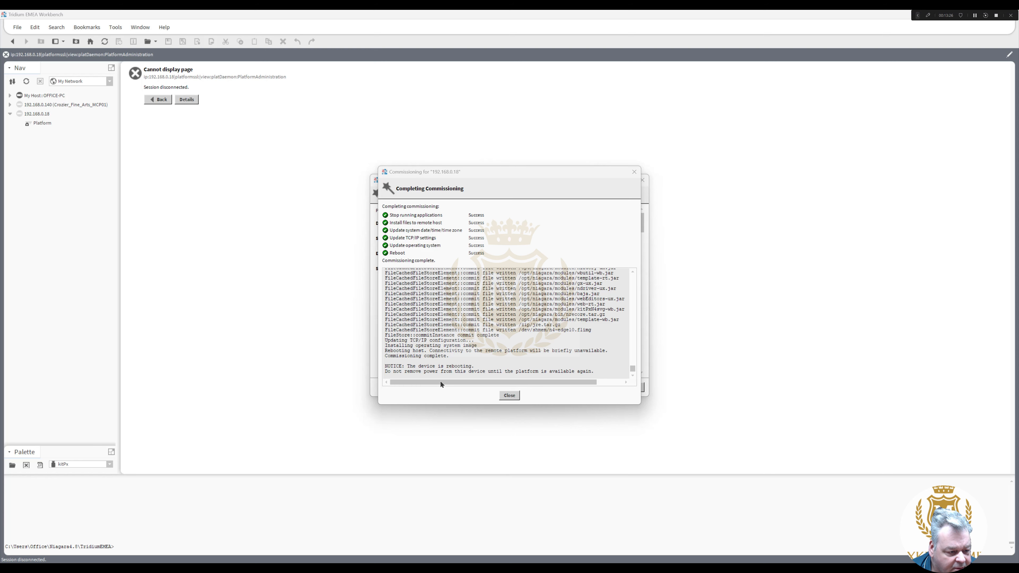
- Reconnect to the 192.168.1.140 platform, accepting the changed public key and logging in
click(510, 396)
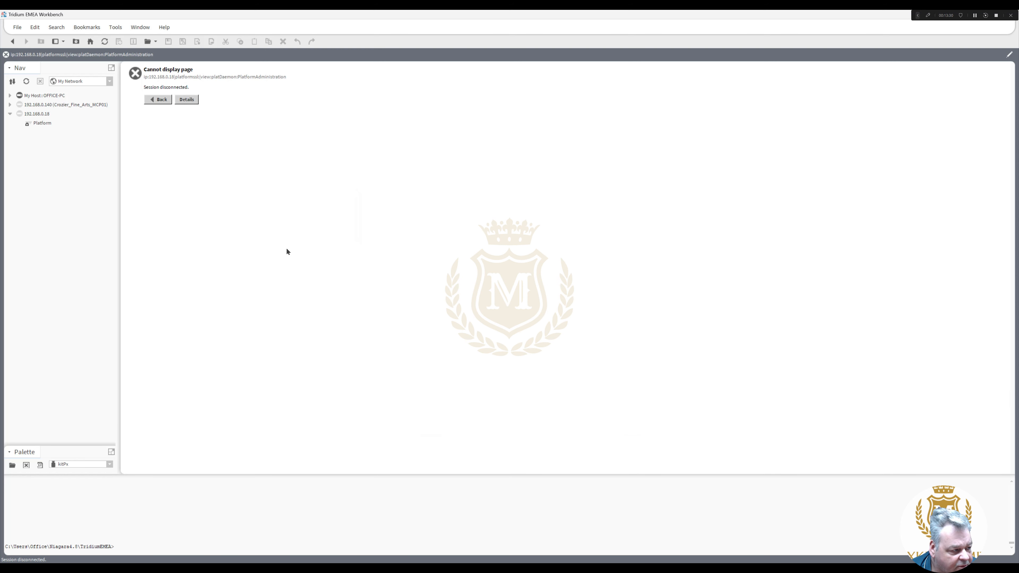
click(45, 125)
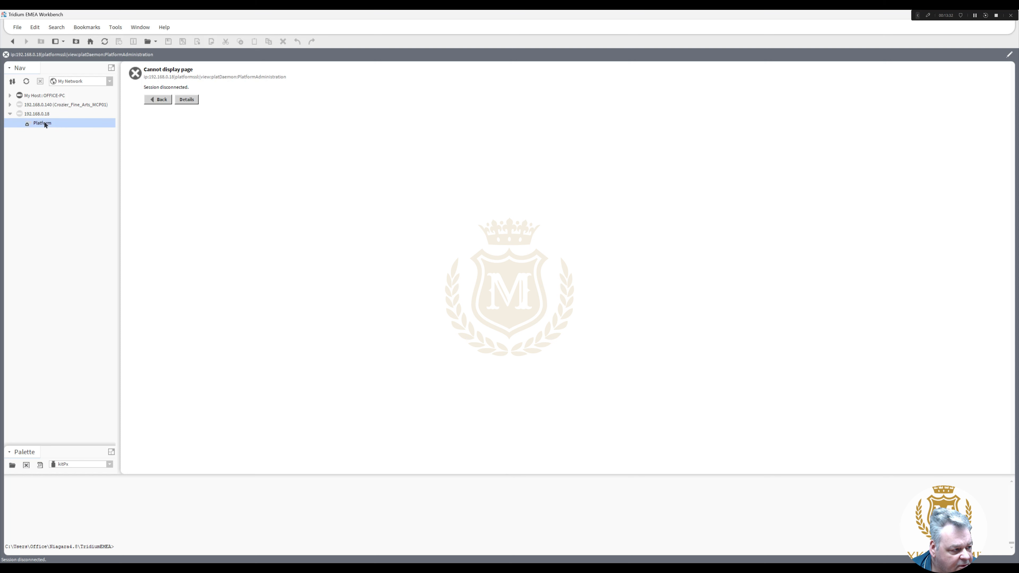
click(10, 115)
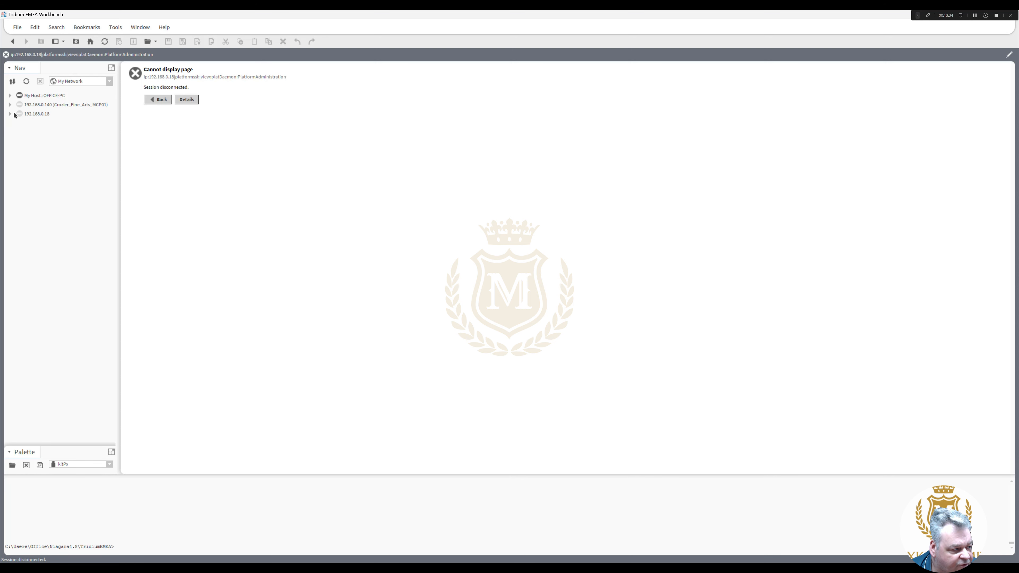
click(10, 104)
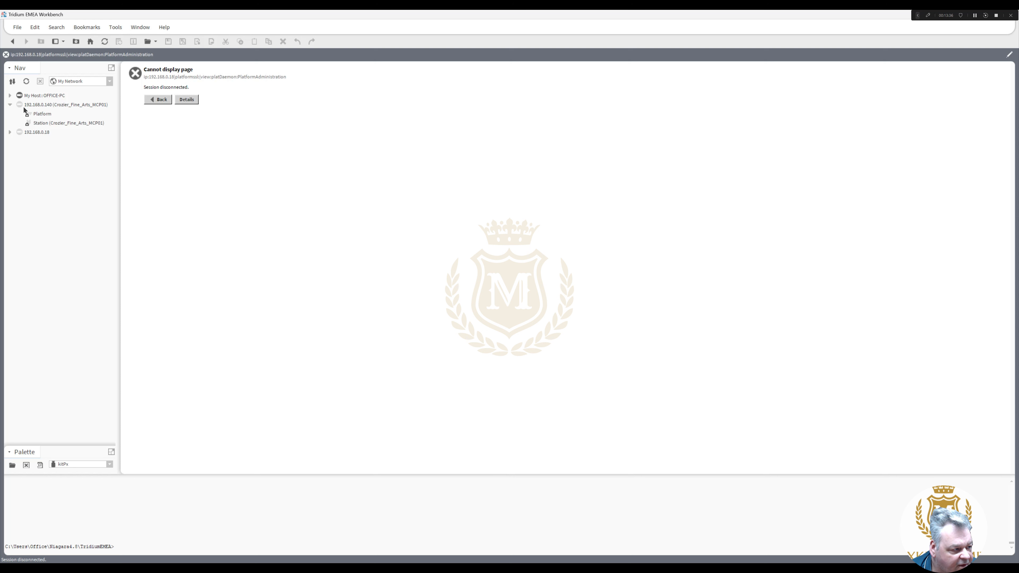
double_click(42, 113)
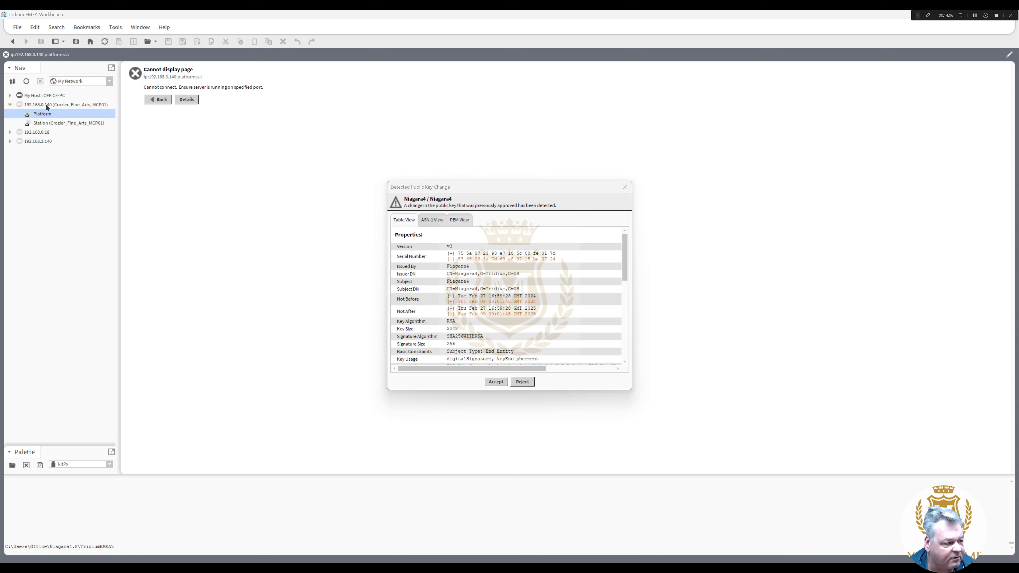
click(498, 381)
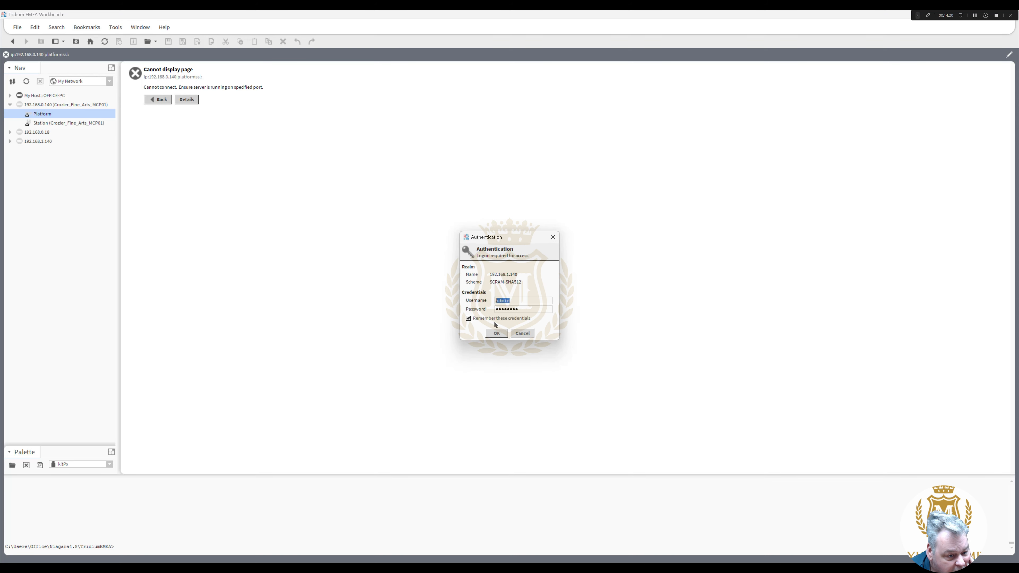
click(497, 334)
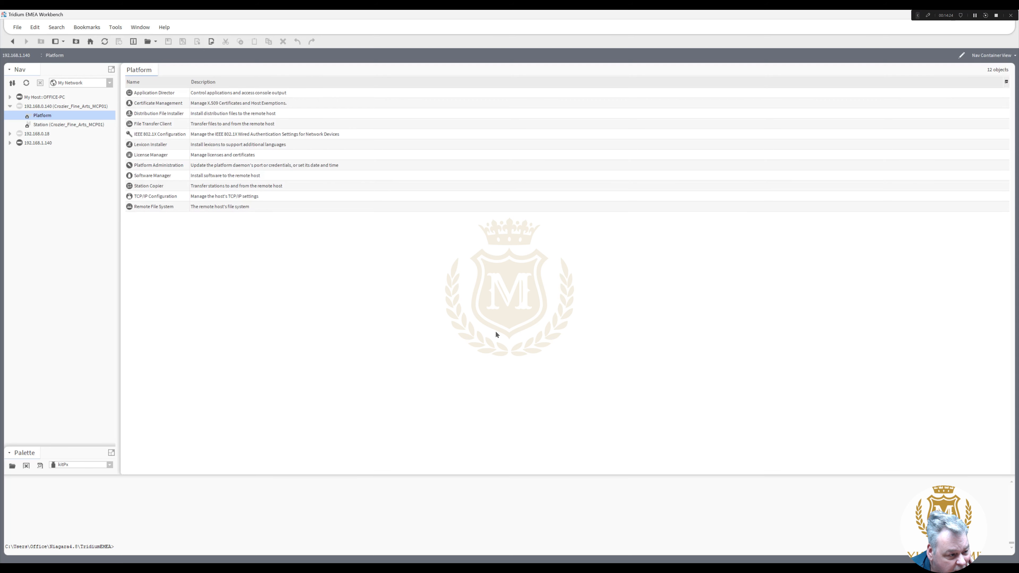
click(10, 144)
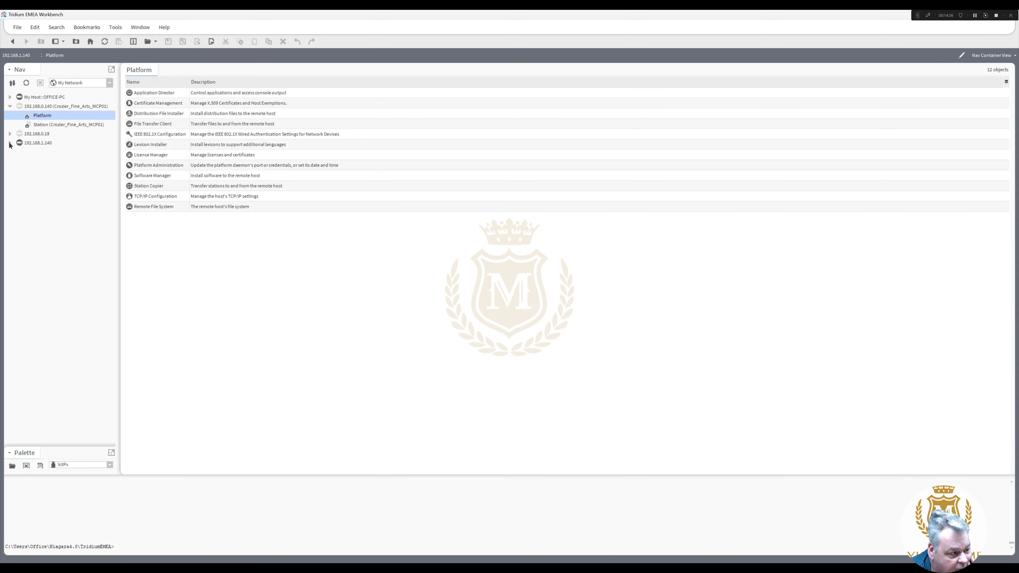
- Create the Bourne_Way station in the New Station Wizard with a new admin password
click(115, 28)
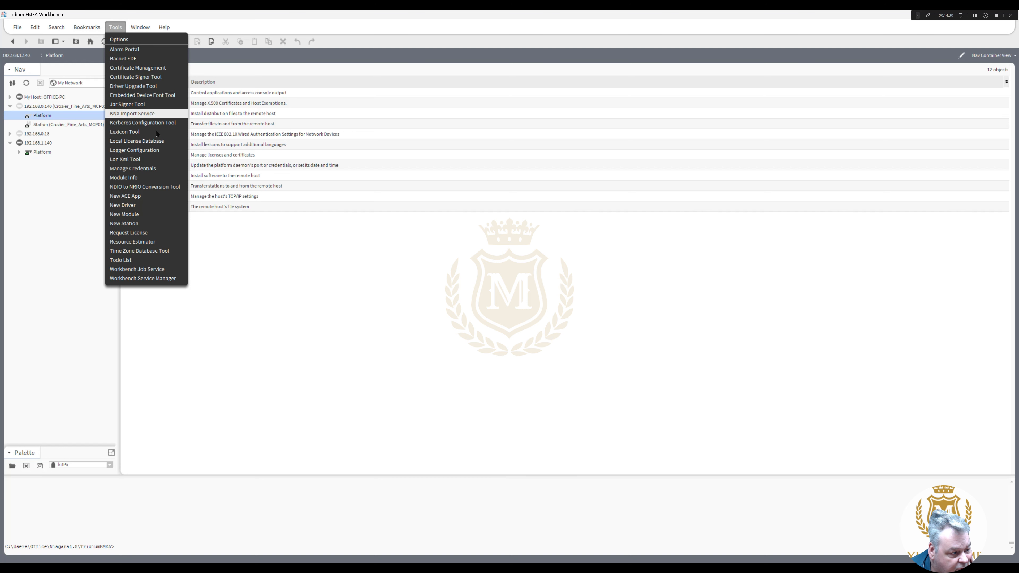
click(156, 224)
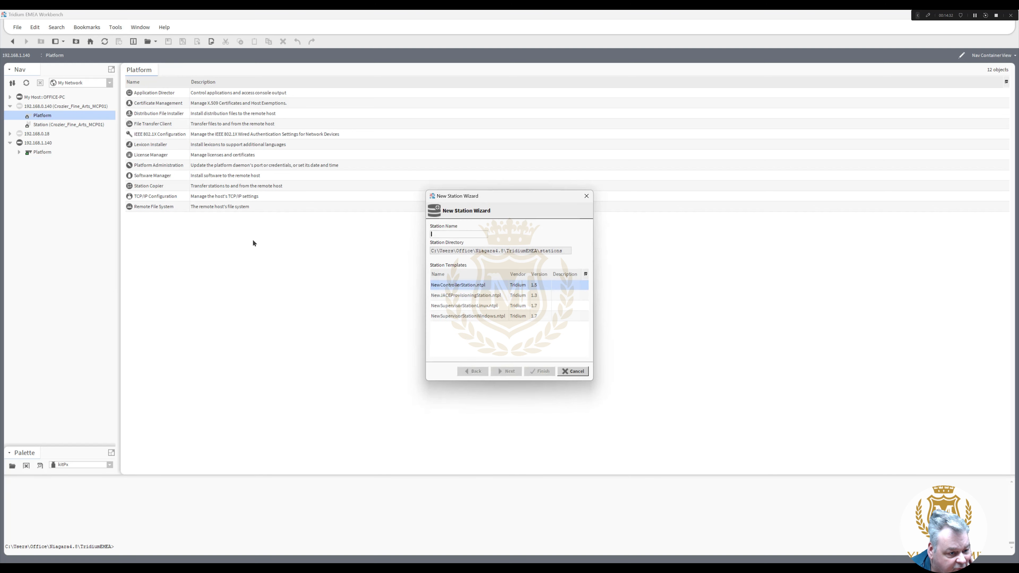
text(Bourne)
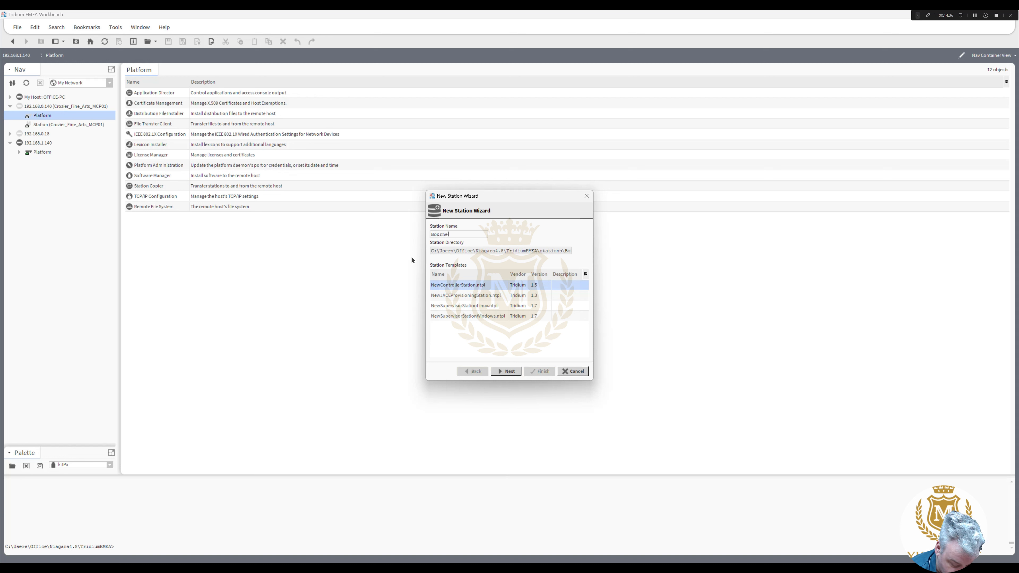
text(_Way)
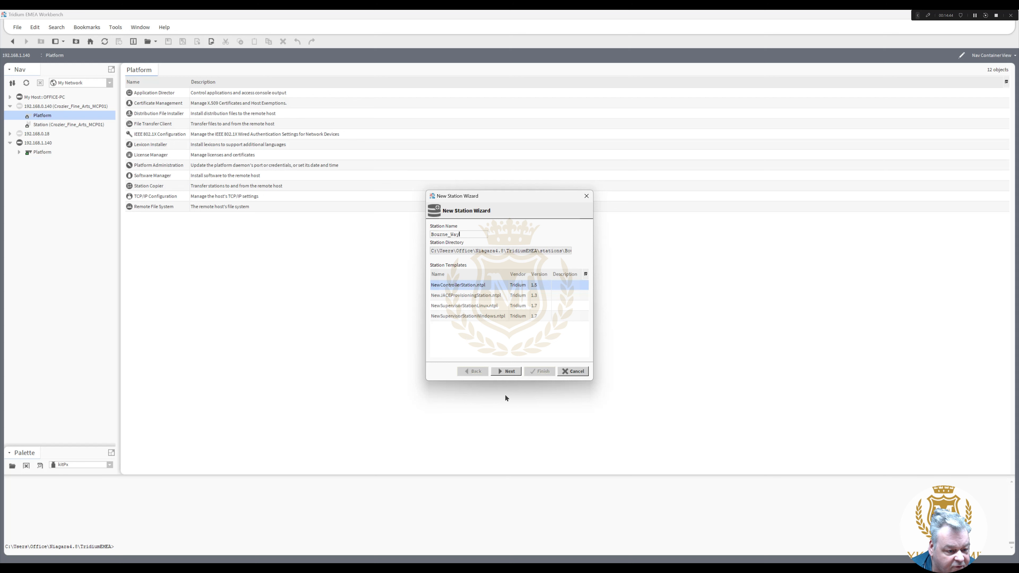
click(512, 371)
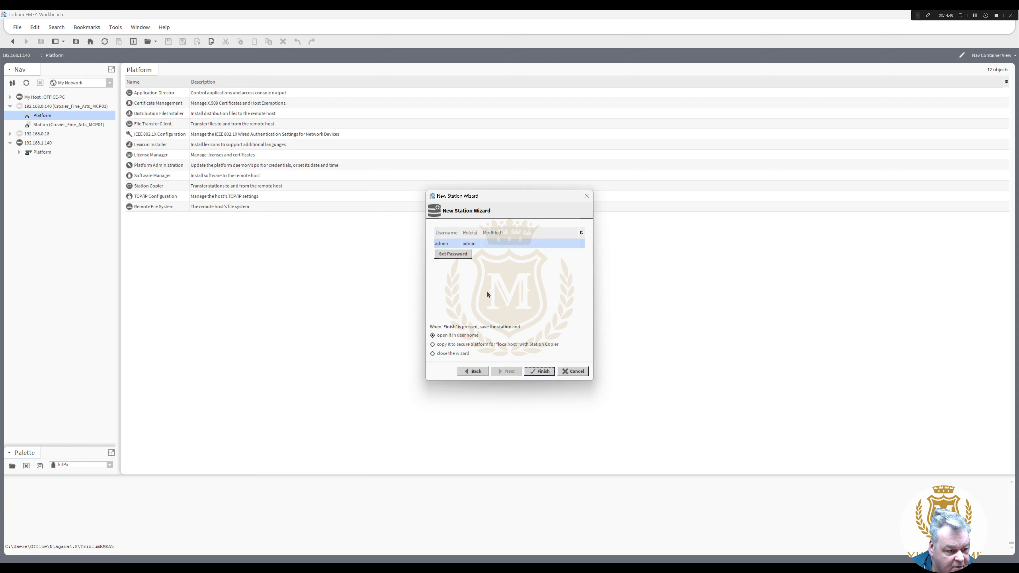
click(467, 256)
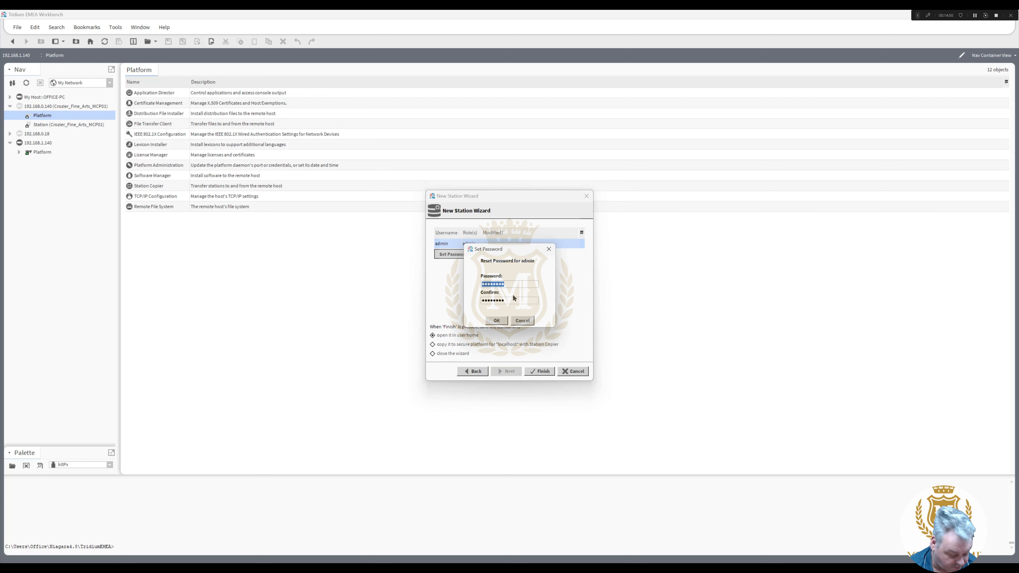
text(*********)
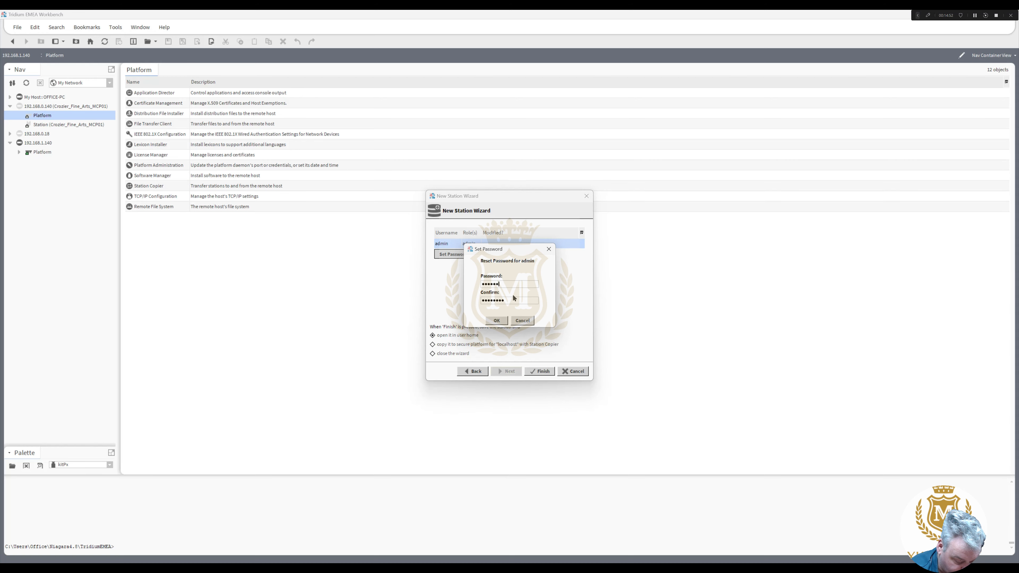
text(**)
key(Tab)
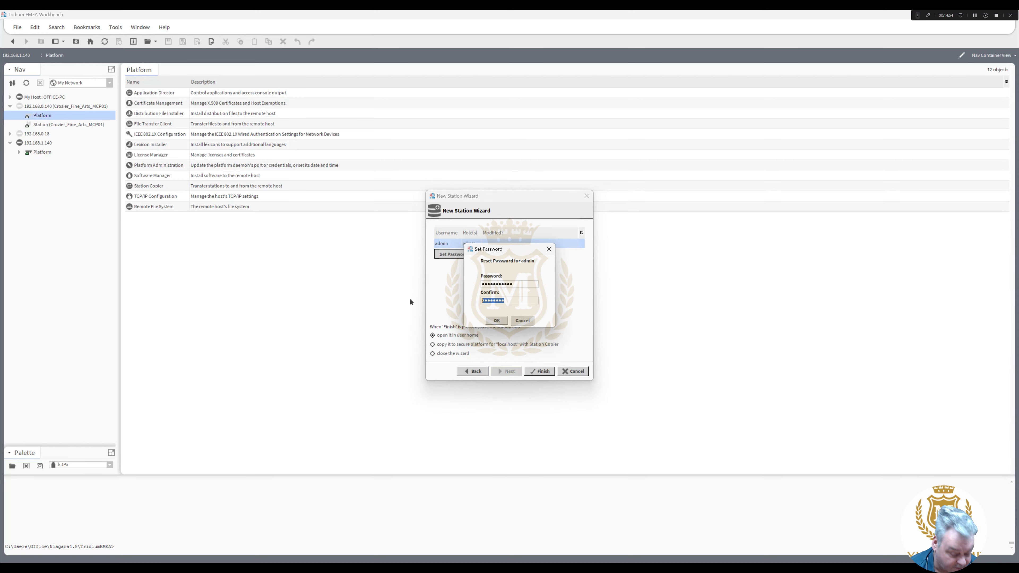
text(***********)
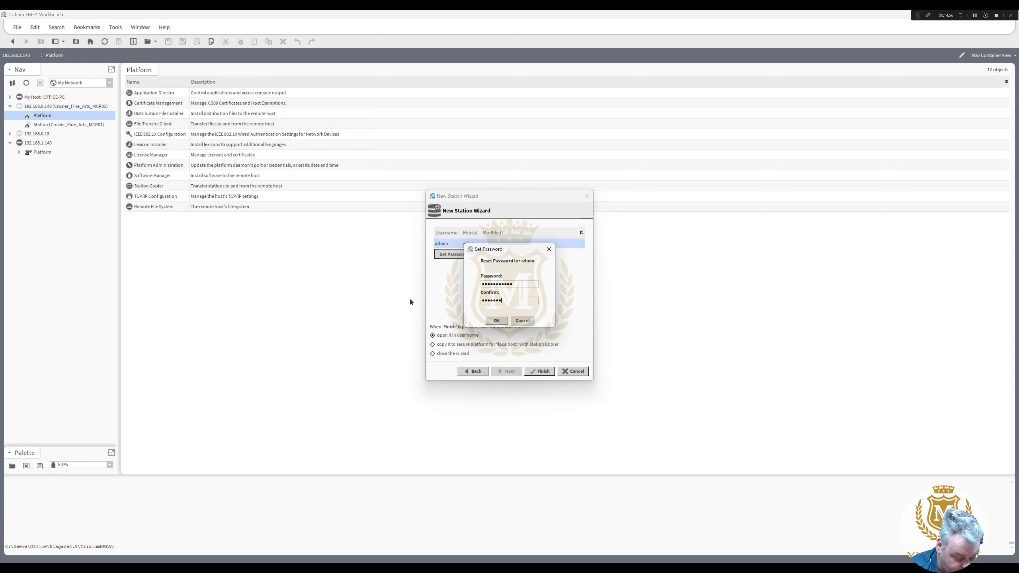
click(498, 321)
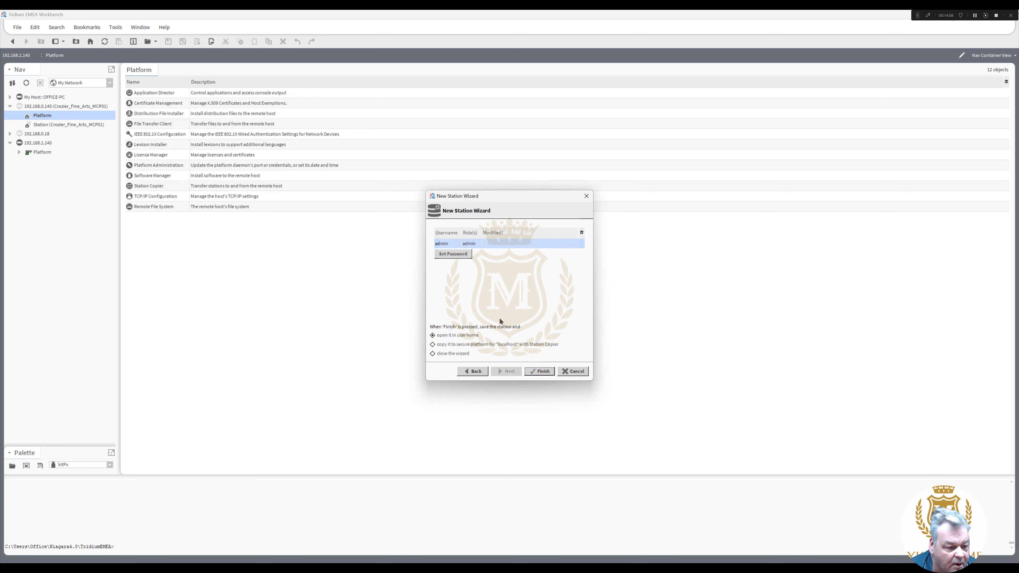
click(543, 375)
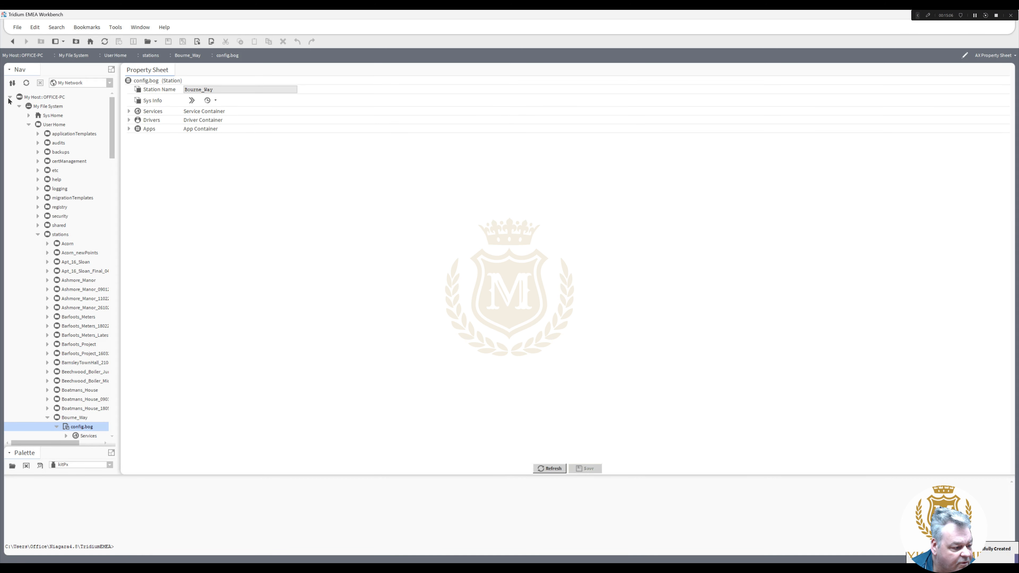
- Show the Platform tools of host 192.168.1.140 in the Nav tree
mouse_move(112, 142)
mouse_down()
mouse_move(113, 185)
mouse_move(111, 127)
mouse_up()
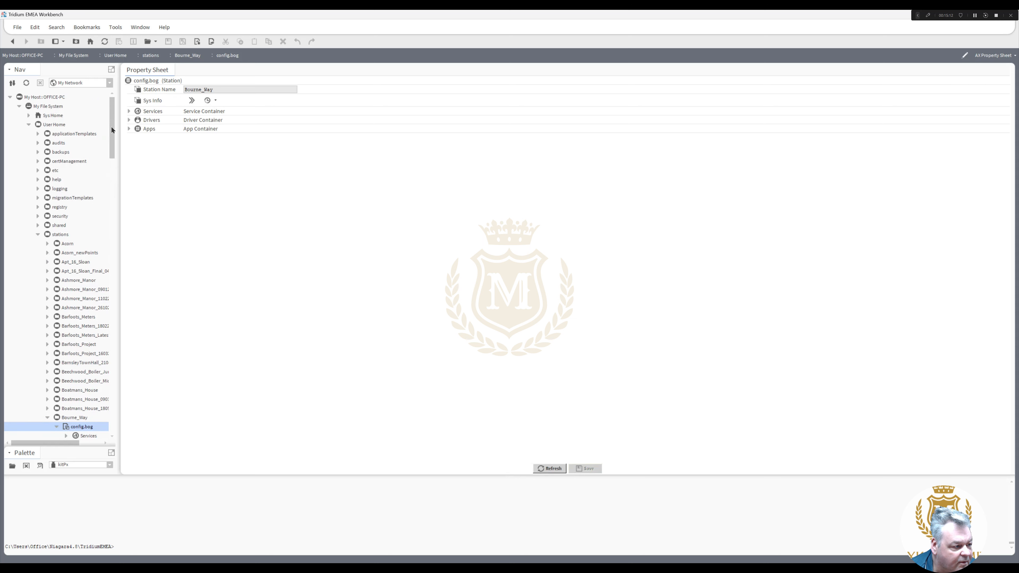
click(10, 97)
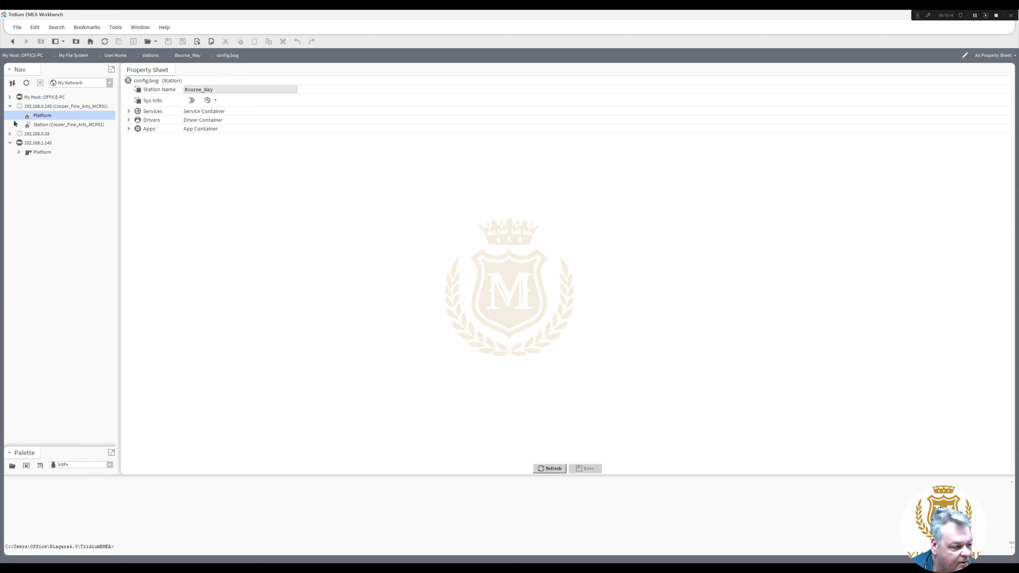
click(19, 152)
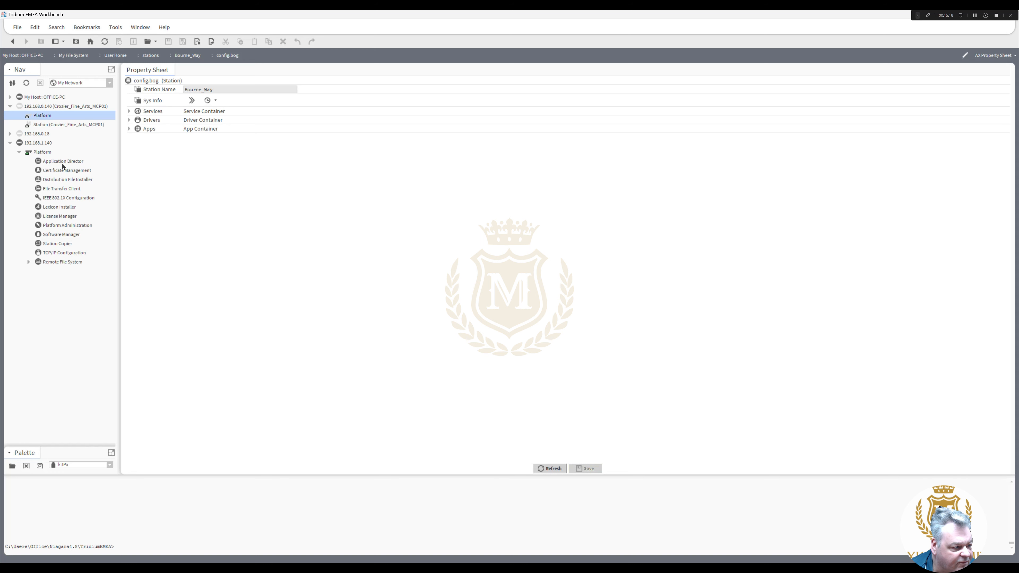
- Copy Bourne_Way to 192.168.1.140 with Station Copier, keeping its name and auto-start options
double_click(57, 243)
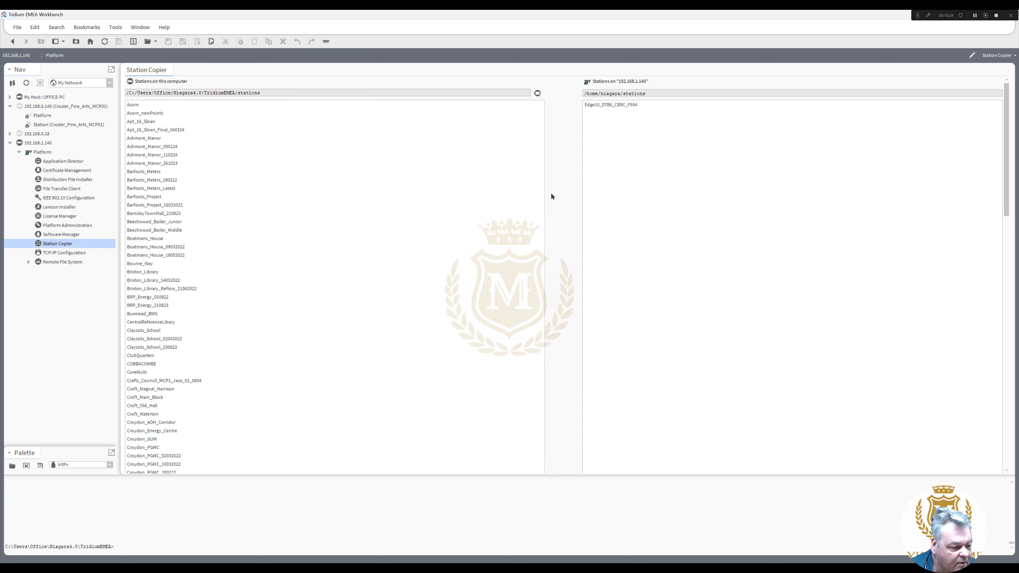
click(140, 263)
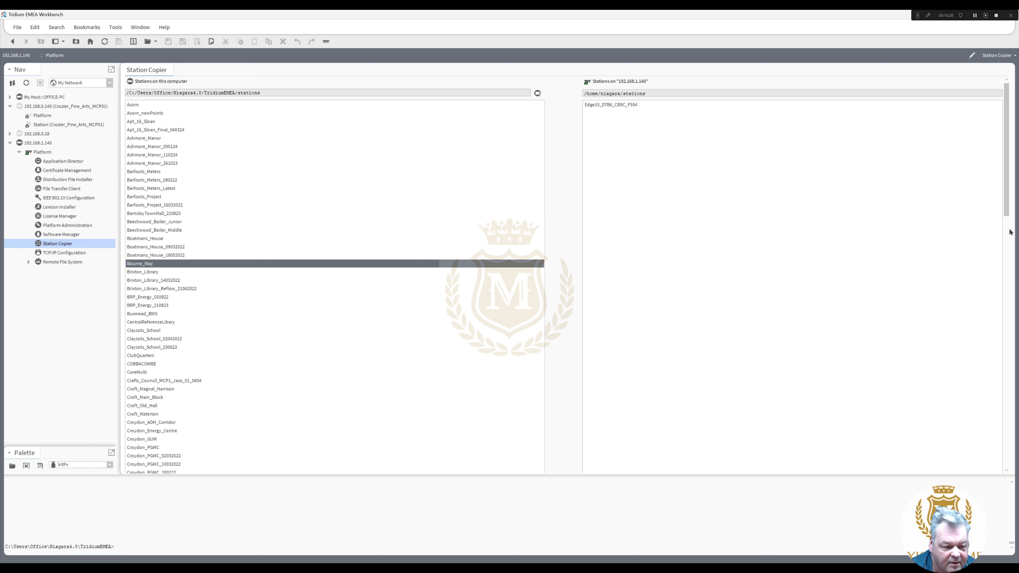
scroll(1010, 232, down, 10)
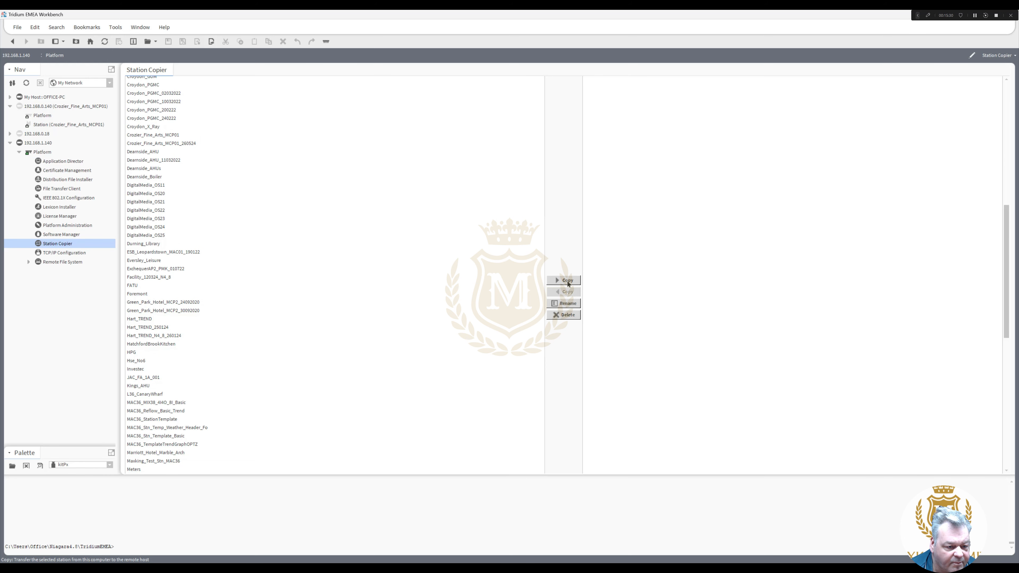
click(568, 282)
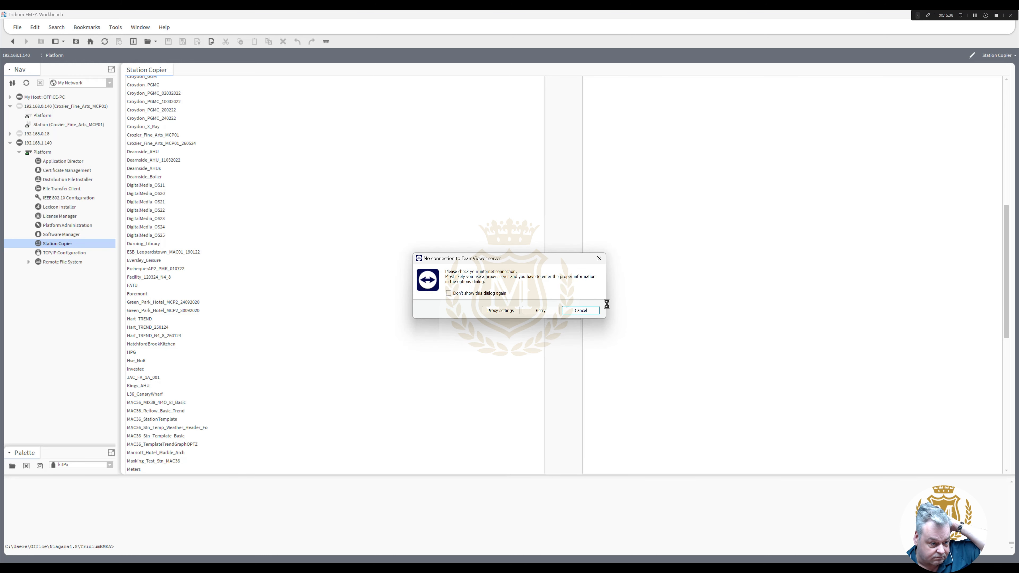
click(580, 310)
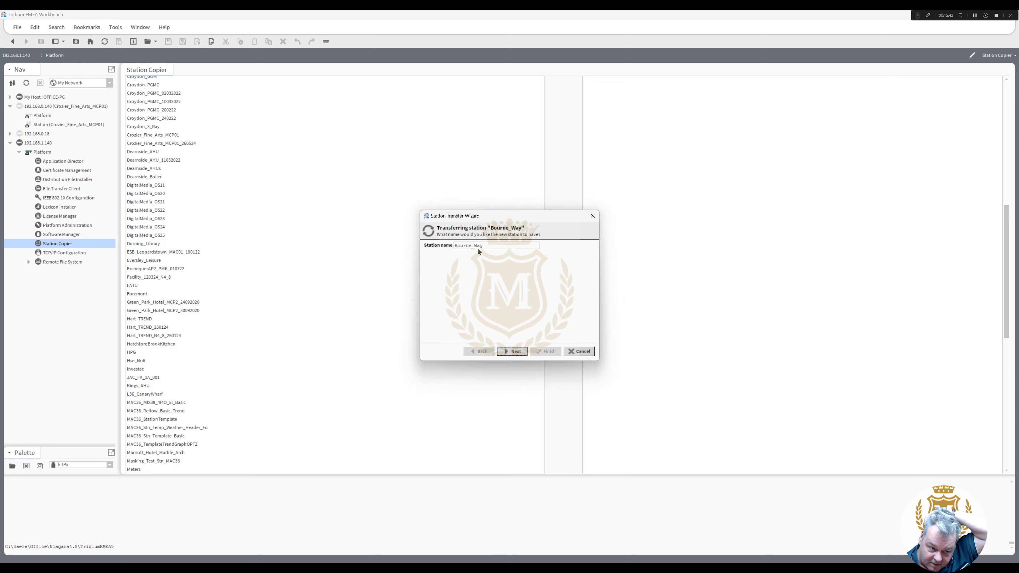
click(515, 352)
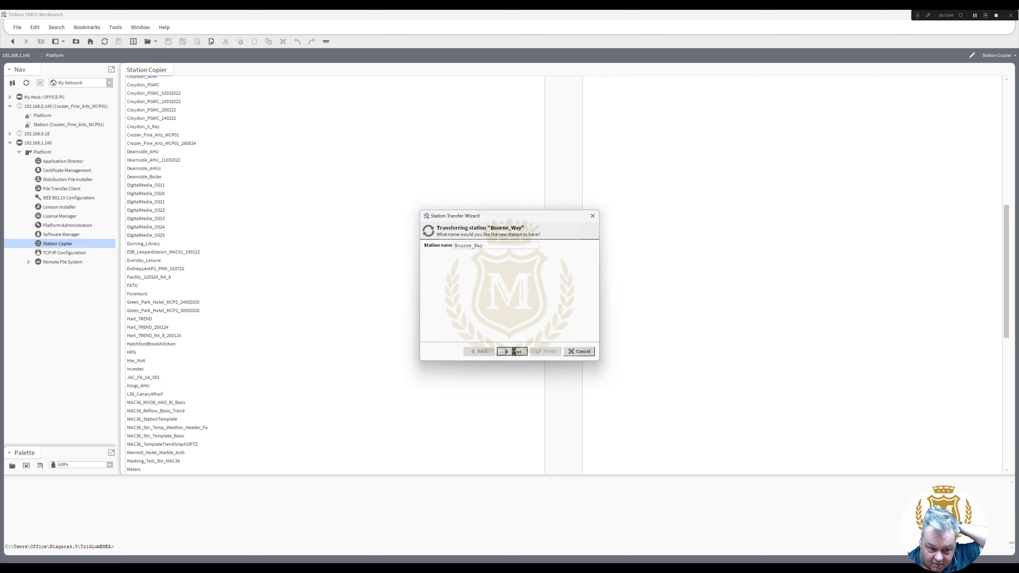
click(515, 352)
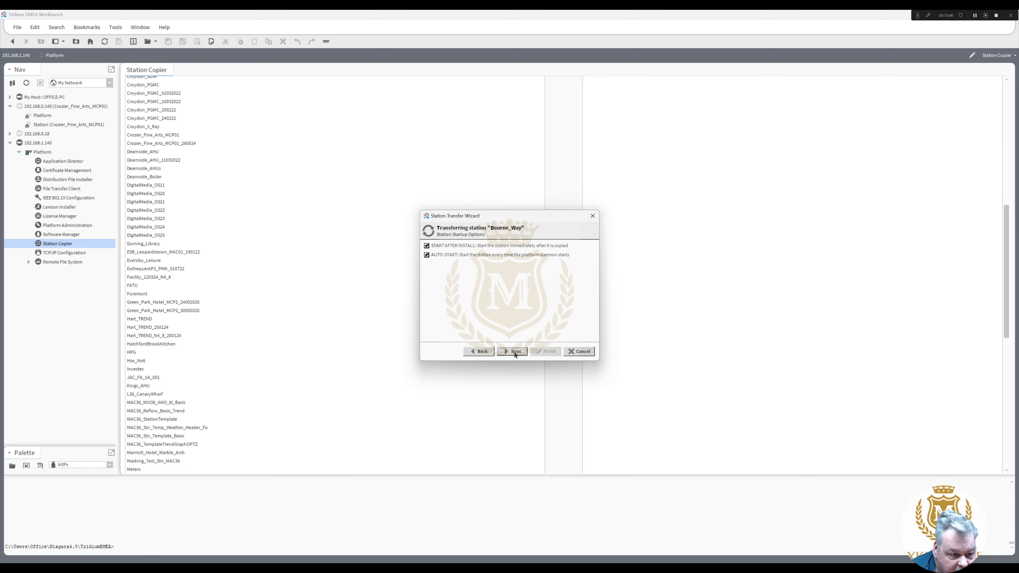
click(515, 351)
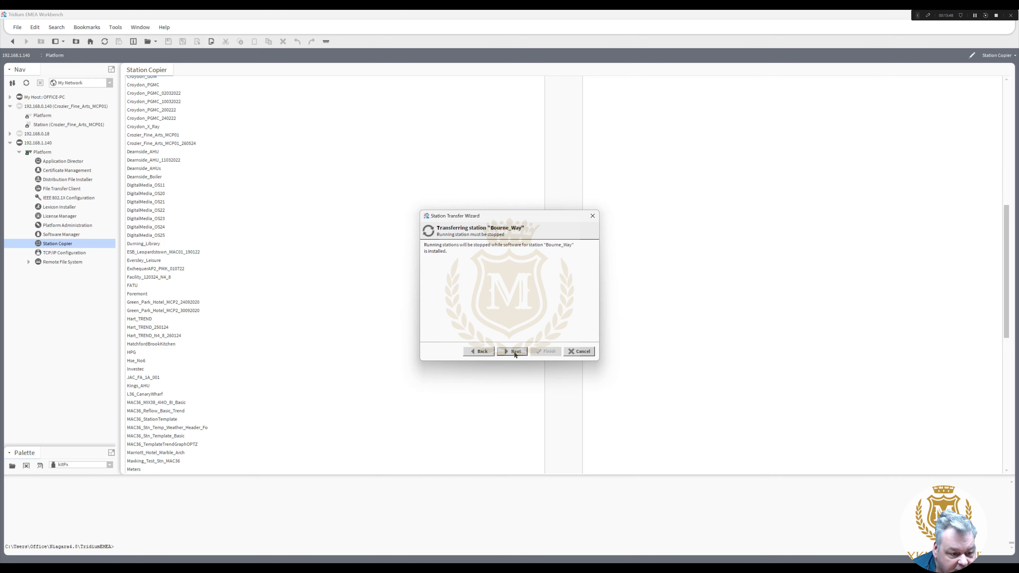
click(515, 352)
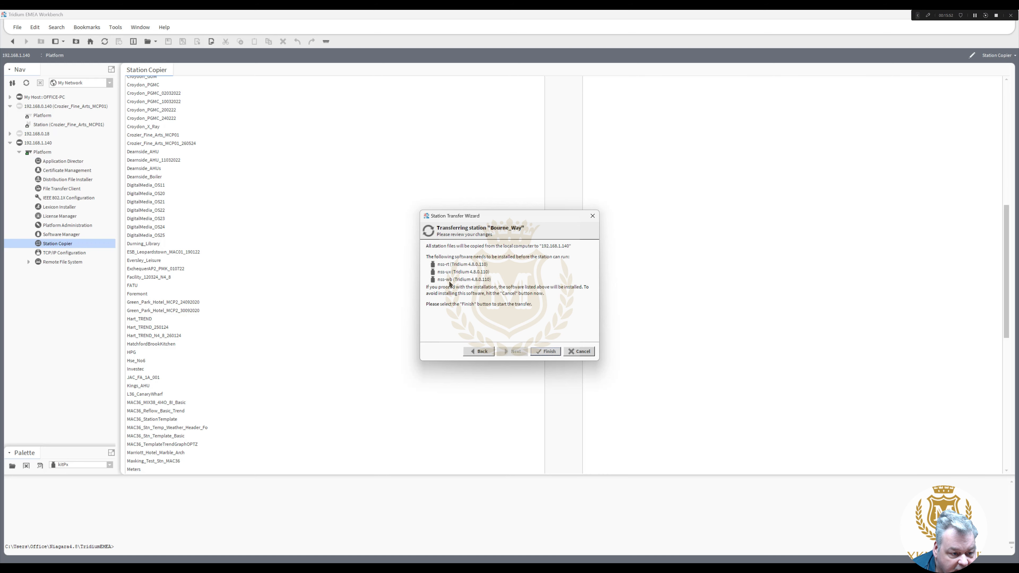
click(549, 352)
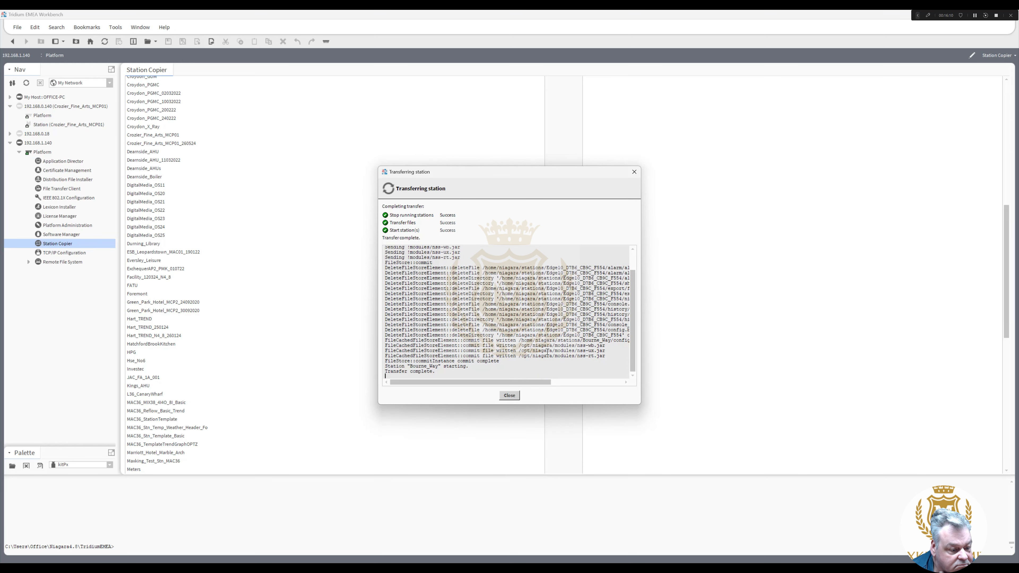
- Close the completed station transfer report to return to Bourne_Way's startup status in Application Director
click(515, 396)
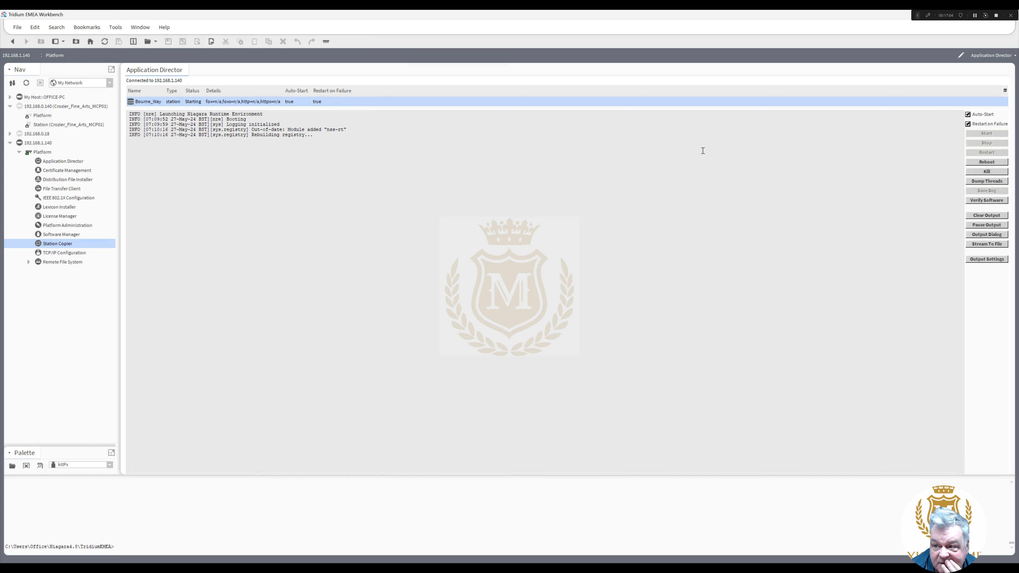
- Bring the wiring schematic PDF window onto the screen, maximize it and scroll toward page 5
drag(1018, 44, 466, 52)
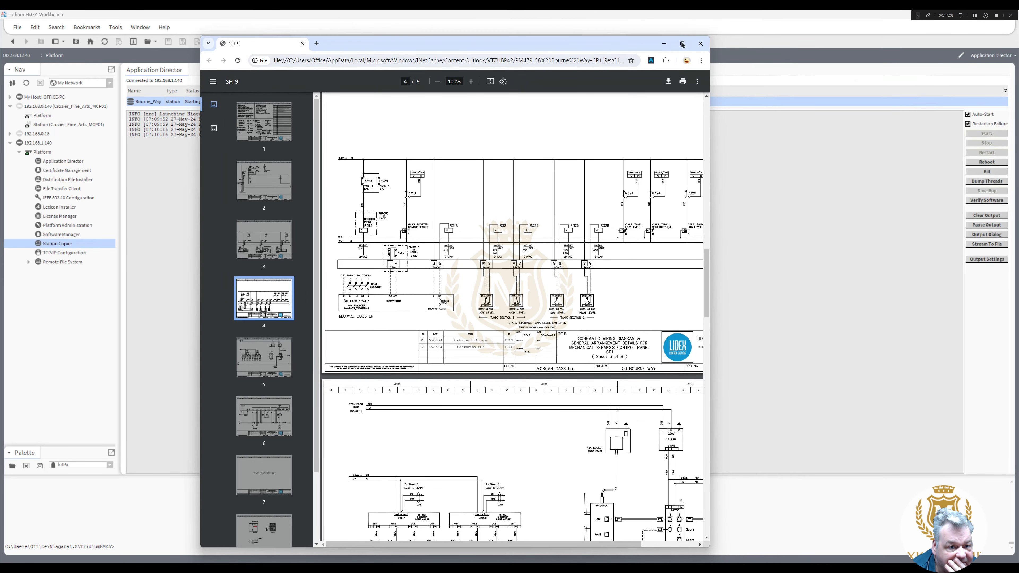
click(710, 51)
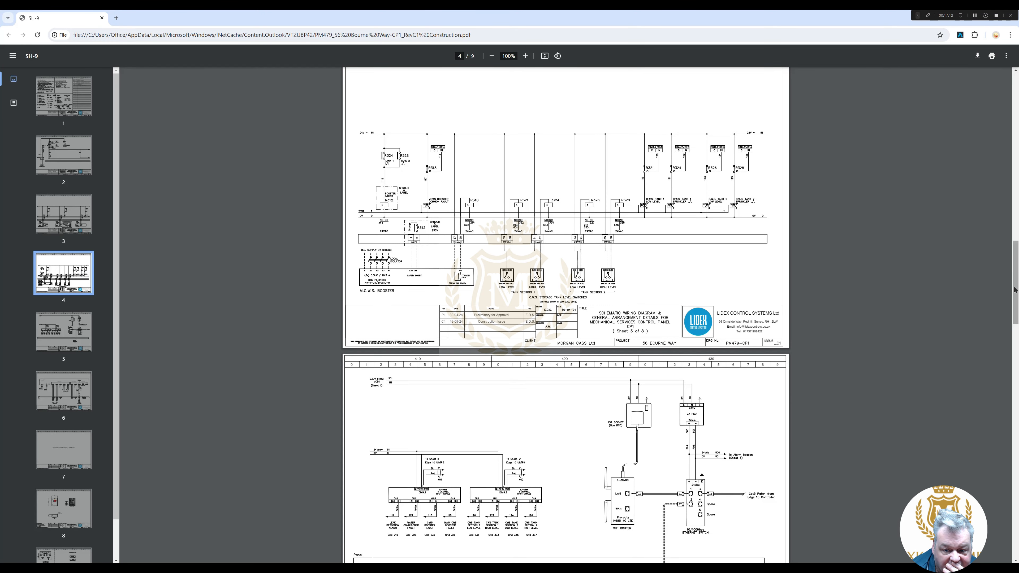
drag(1017, 290, 832, 320)
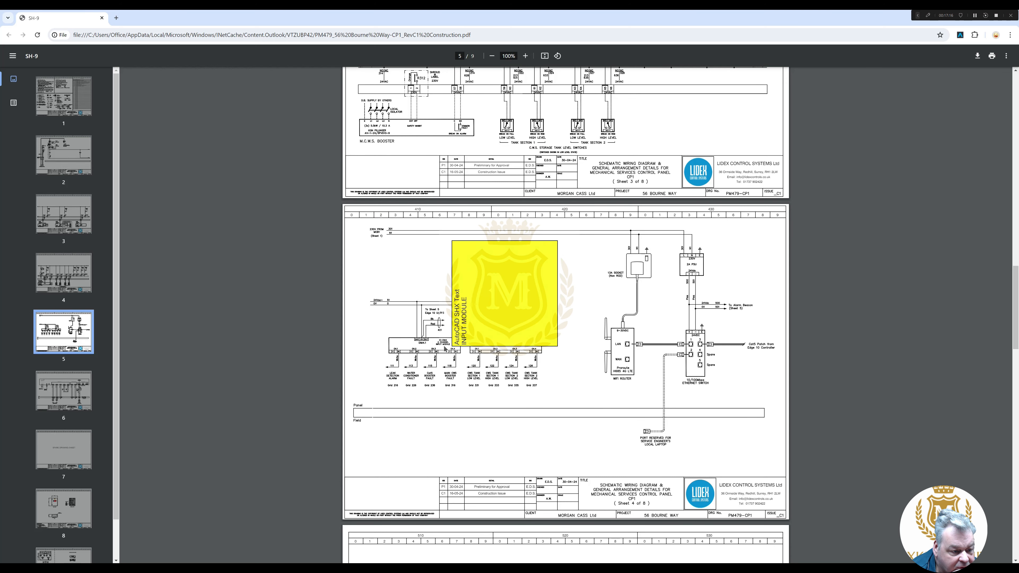
mouse_move(444, 381)
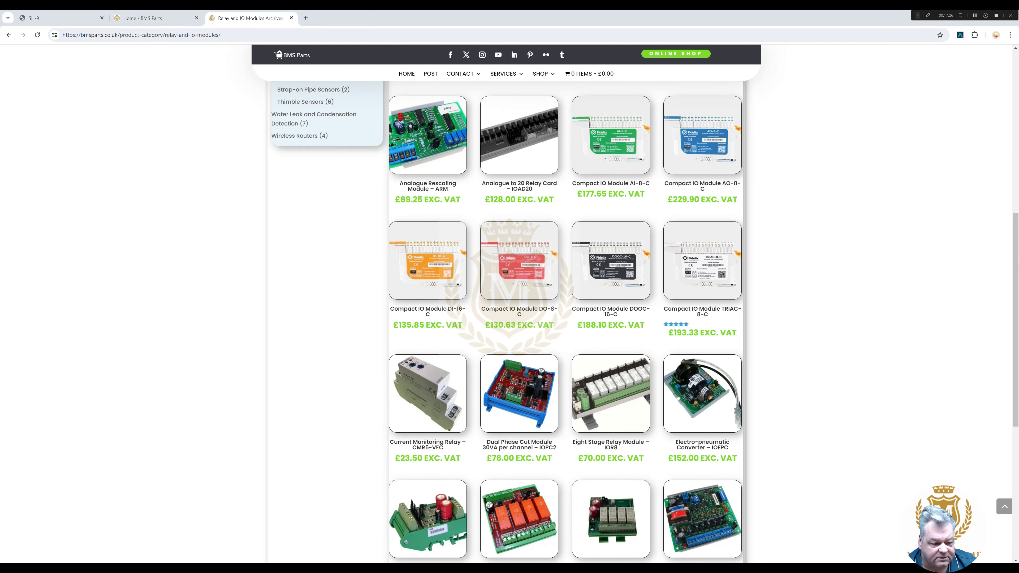
- Open the IOD4 Four Channel Digital Input Multiplexer product page and view its datasheet image
scroll(951, 272, down, 3)
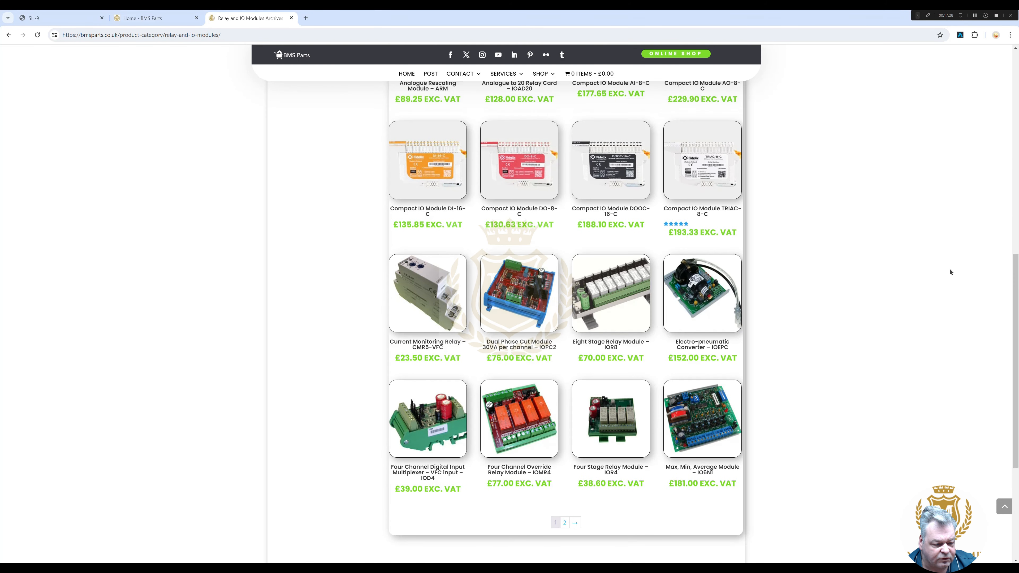
click(416, 434)
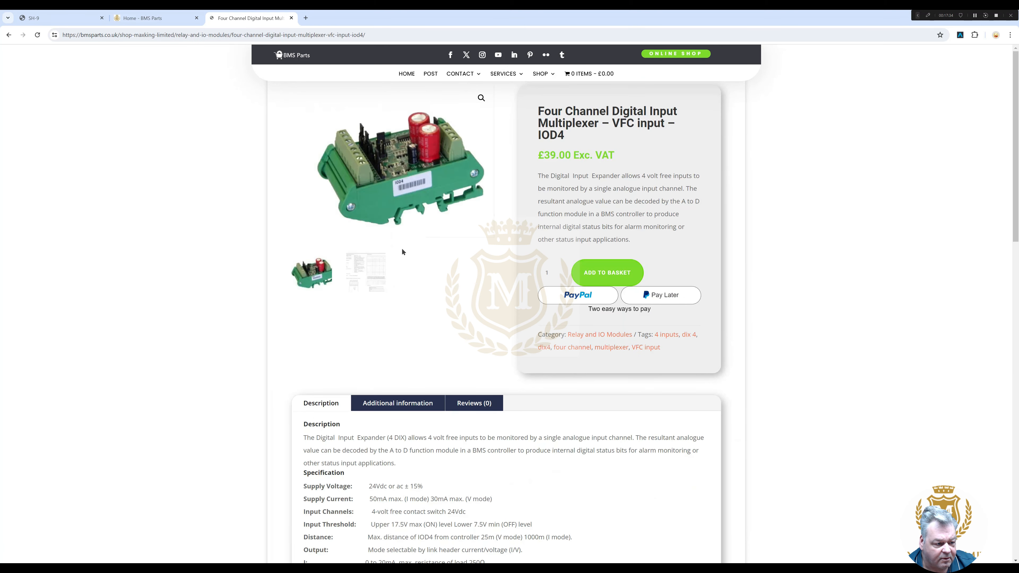
click(366, 282)
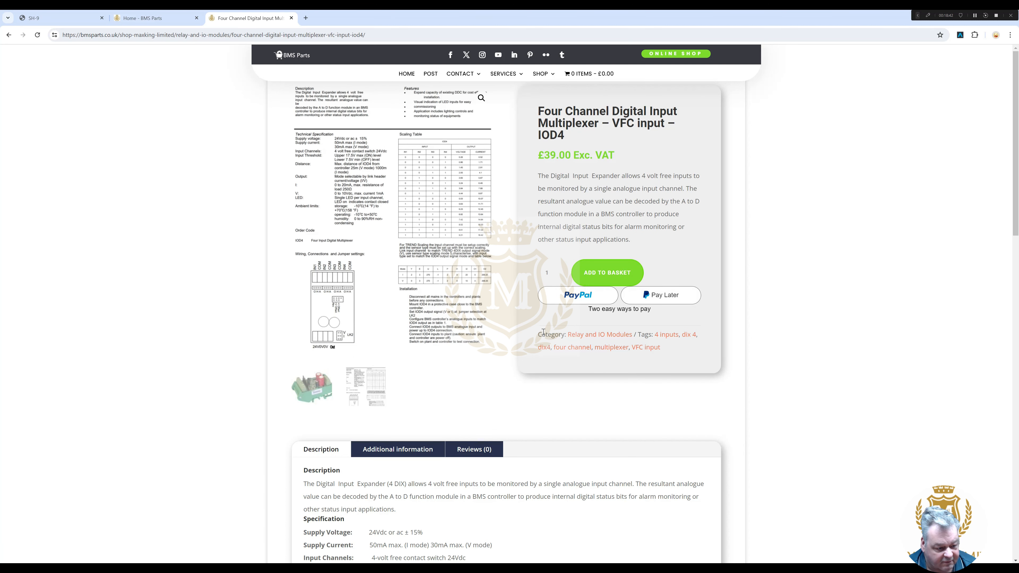
- Close the IOD4 product tab and the Home - BMS Parts tab, leaving the SH-9 PDF
click(318, 395)
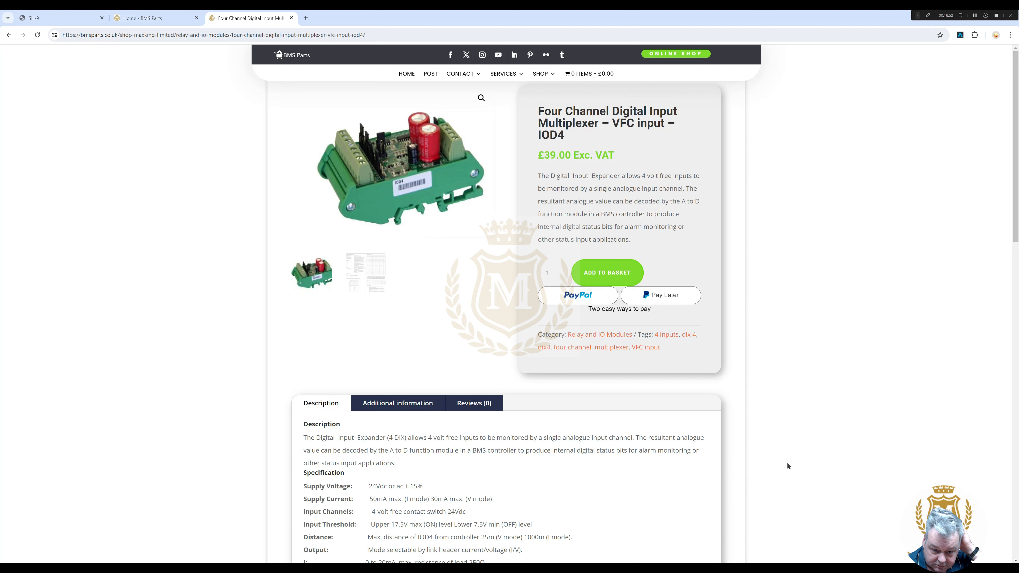
drag(1017, 232, 1018, 308)
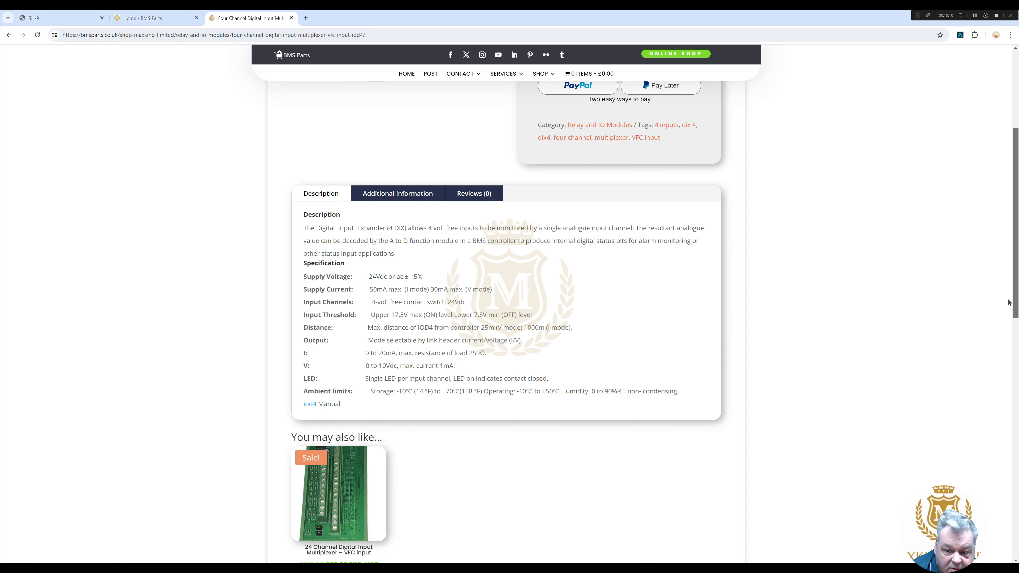
drag(1013, 301, 1012, 198)
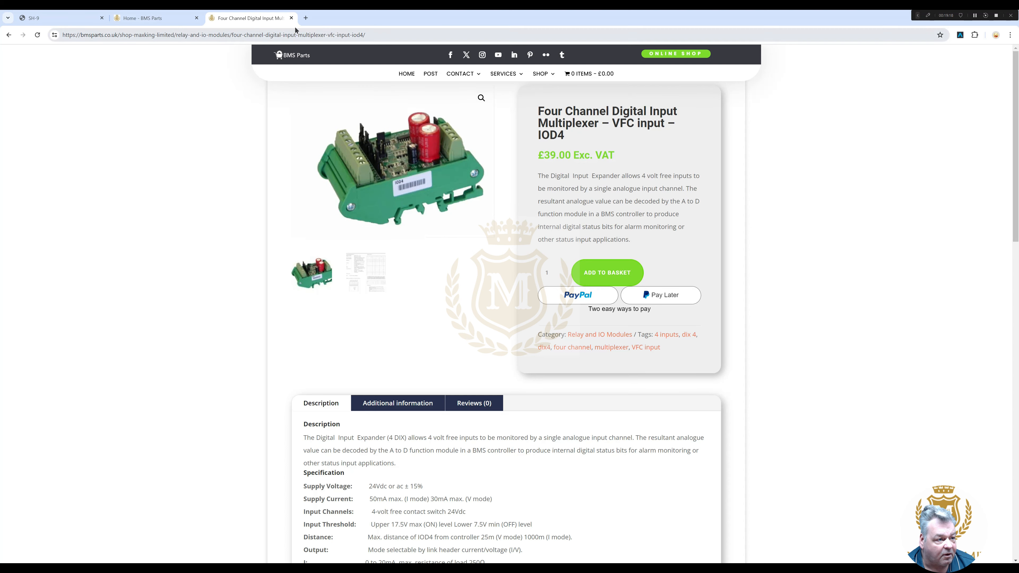
click(292, 18)
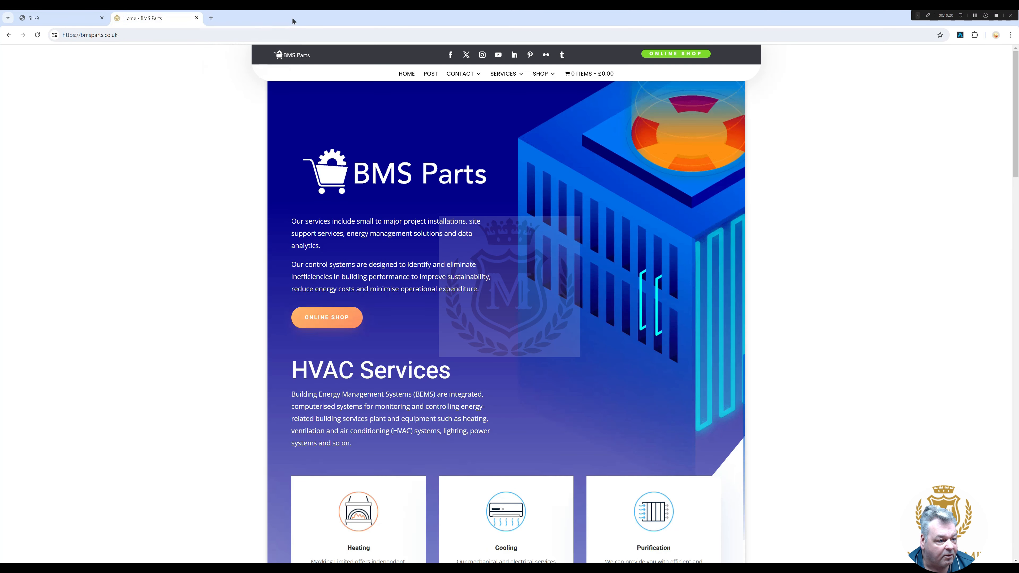
click(197, 18)
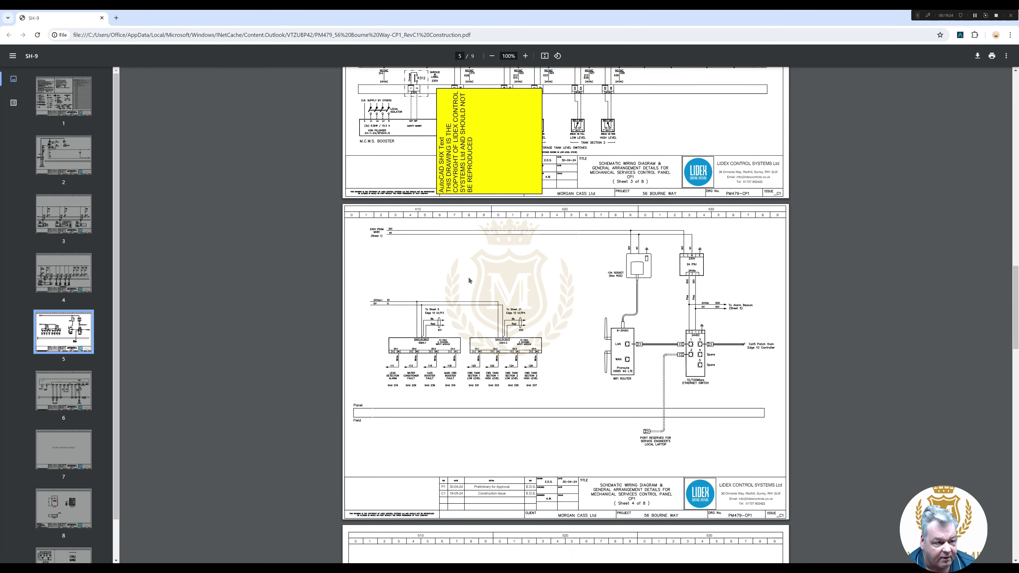
- Set the Ethernet adapter to manual IPv4 address 192.168.1.141 with subnet mask 255.255.255.0
key(super+Down)
key(super+Down)
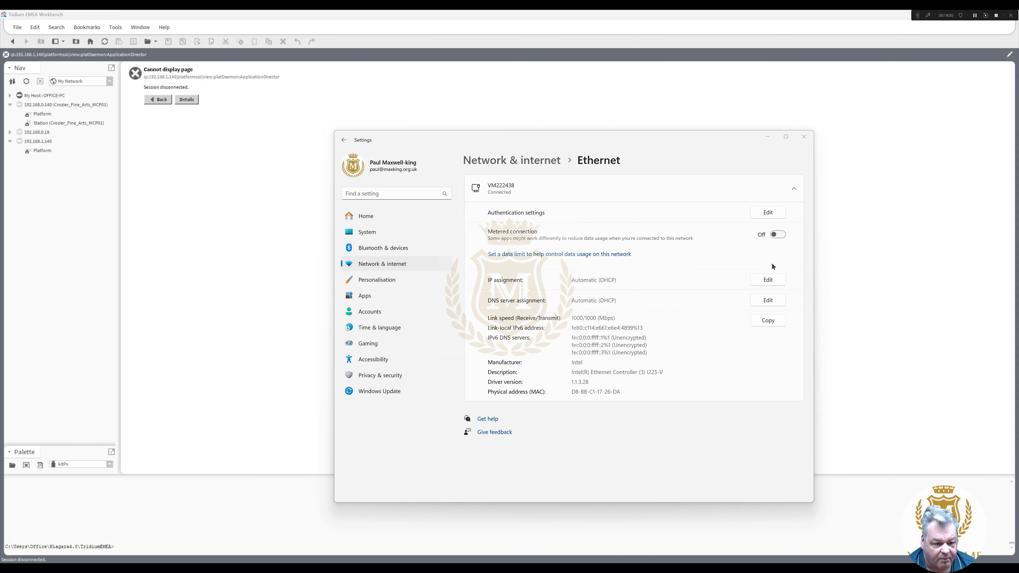
click(769, 280)
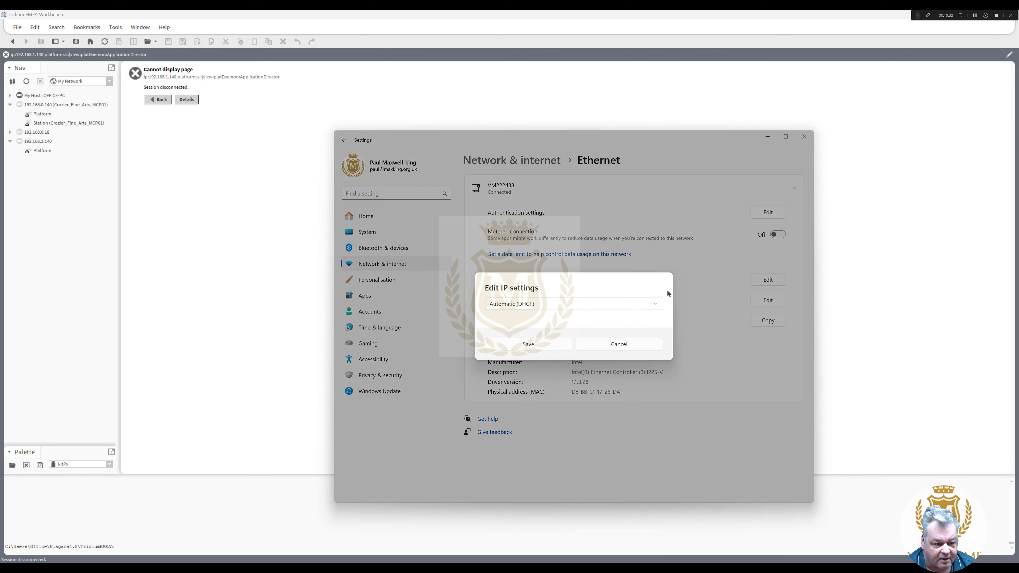
click(656, 306)
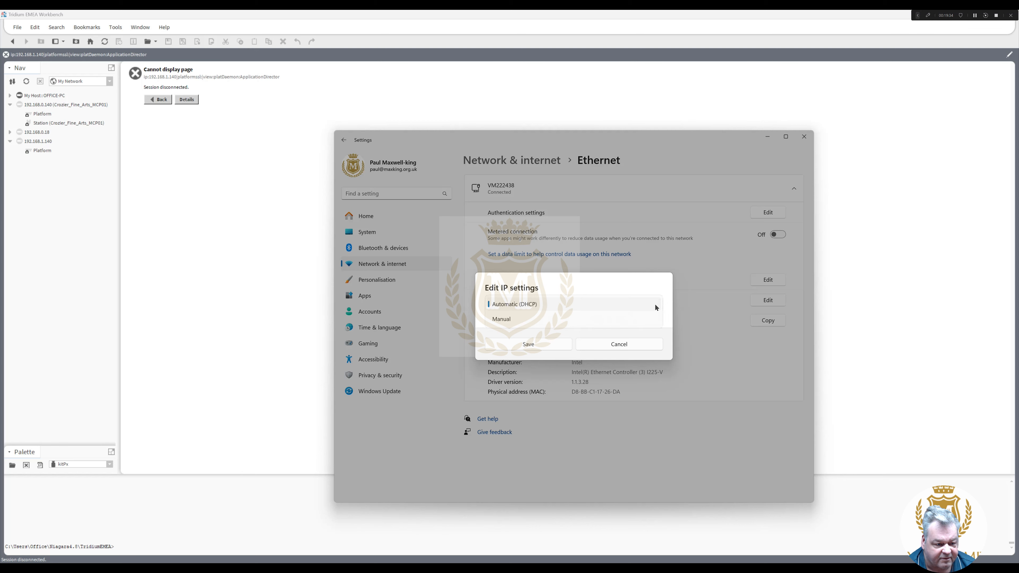
click(641, 321)
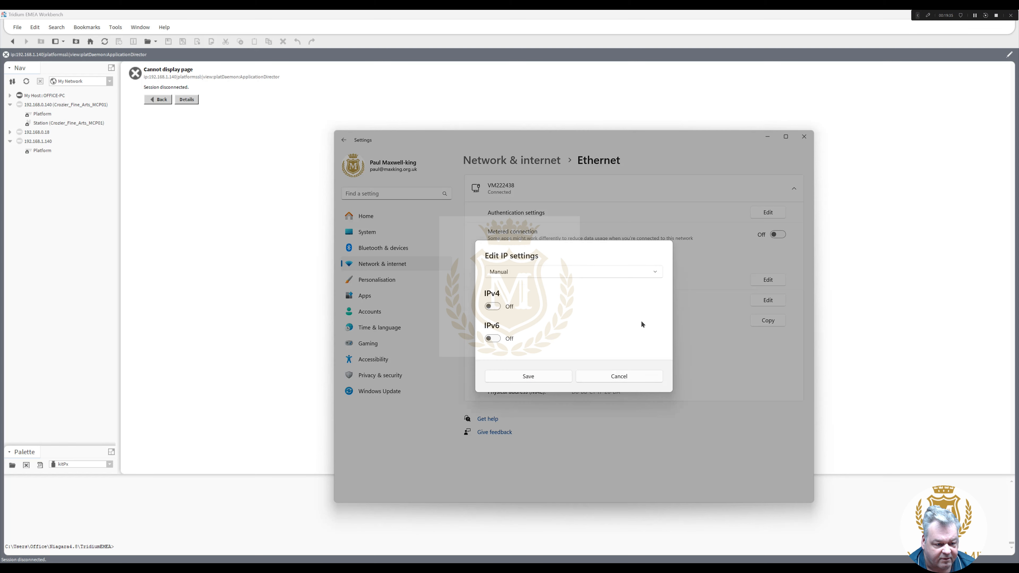
click(496, 308)
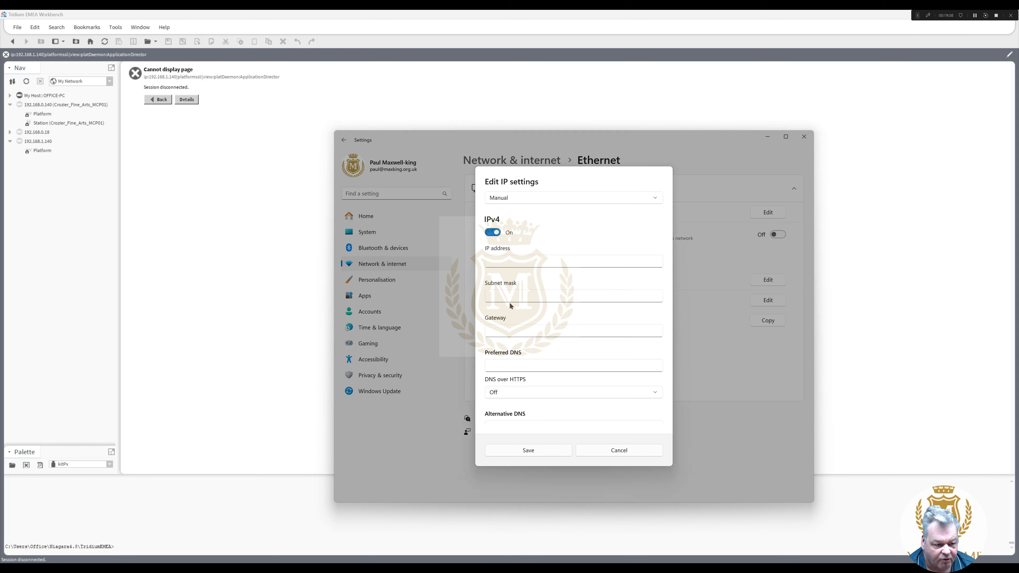
click(507, 262)
text(1)
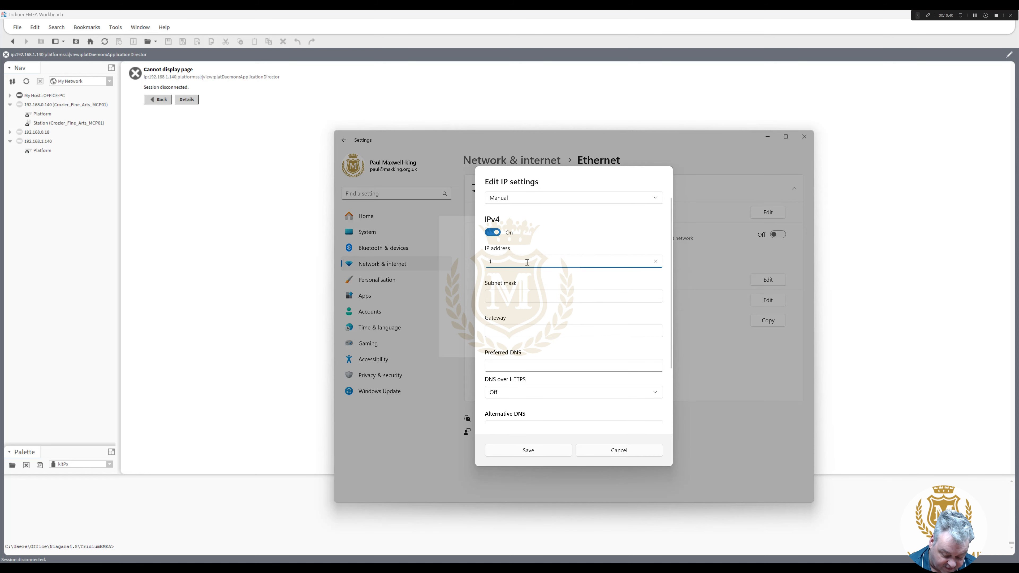
text(92.168)
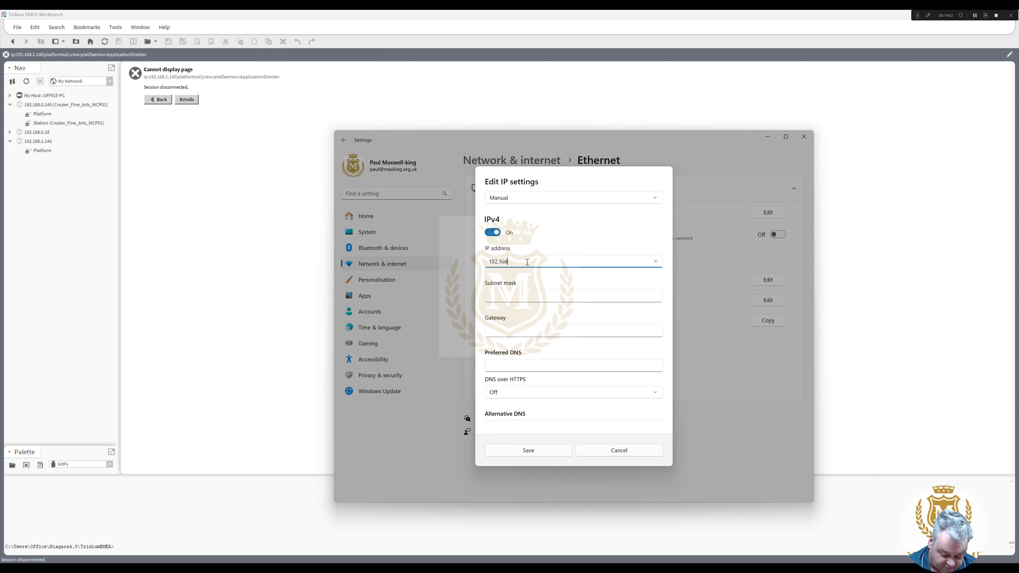
text(.1)
text(.141)
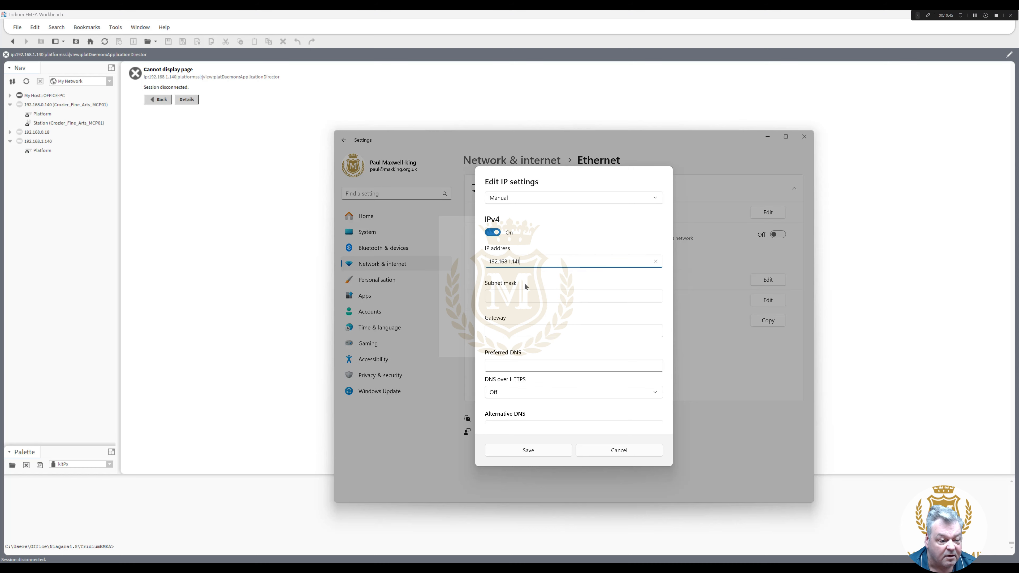
click(516, 295)
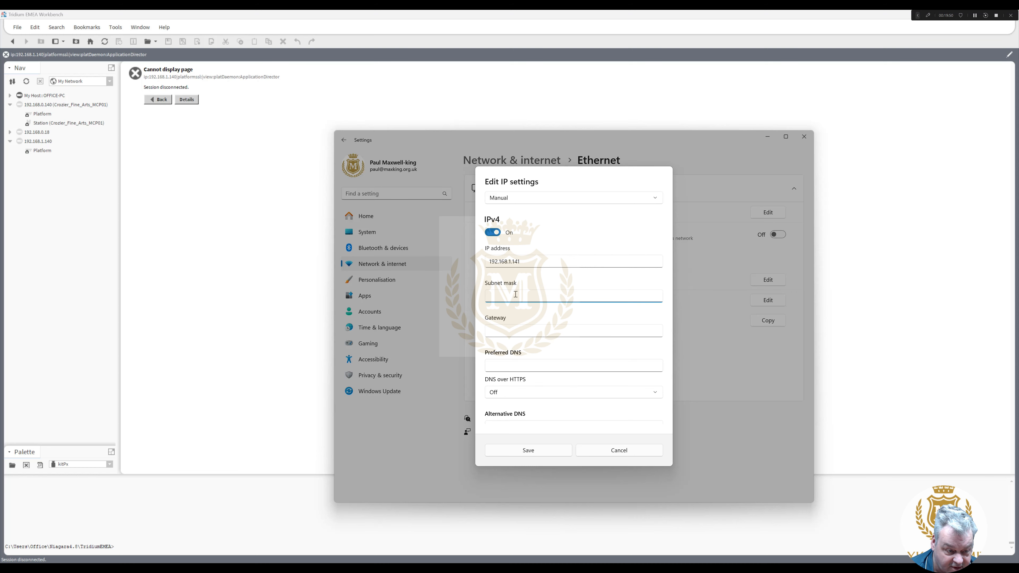
text(255.)
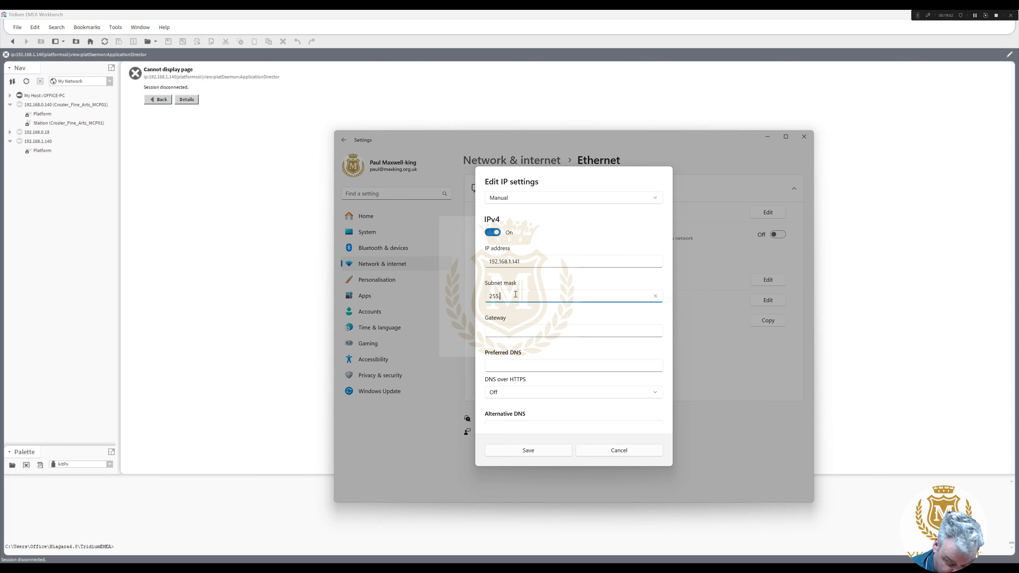
text(255.2553.0)
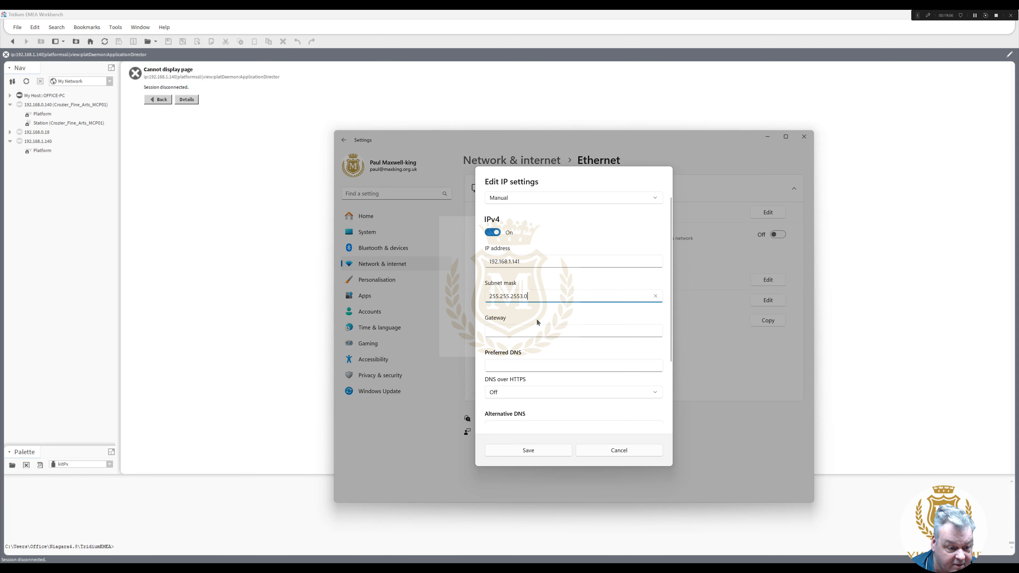
key(BackSpace)
key(BackSpace)
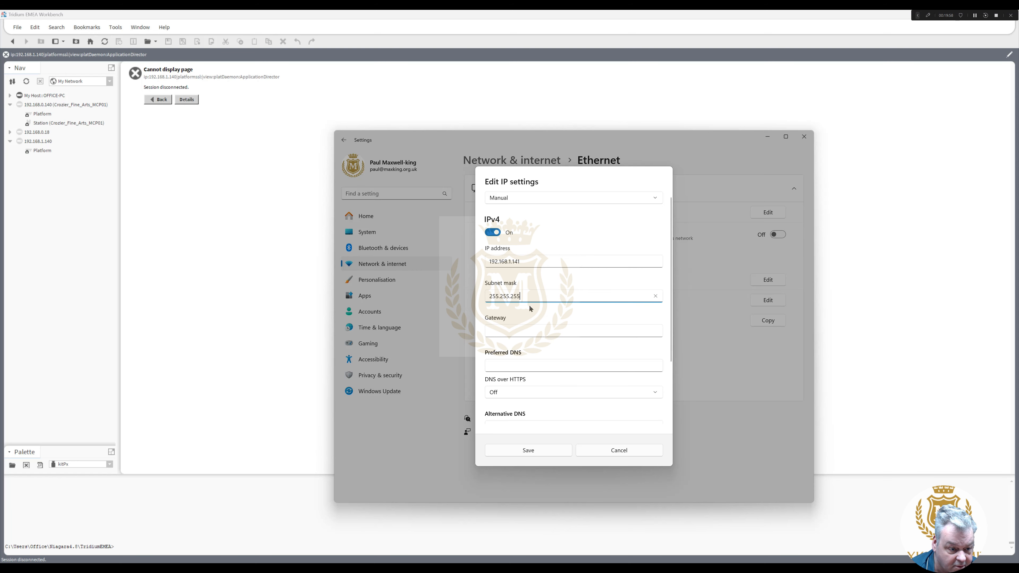
text(.0)
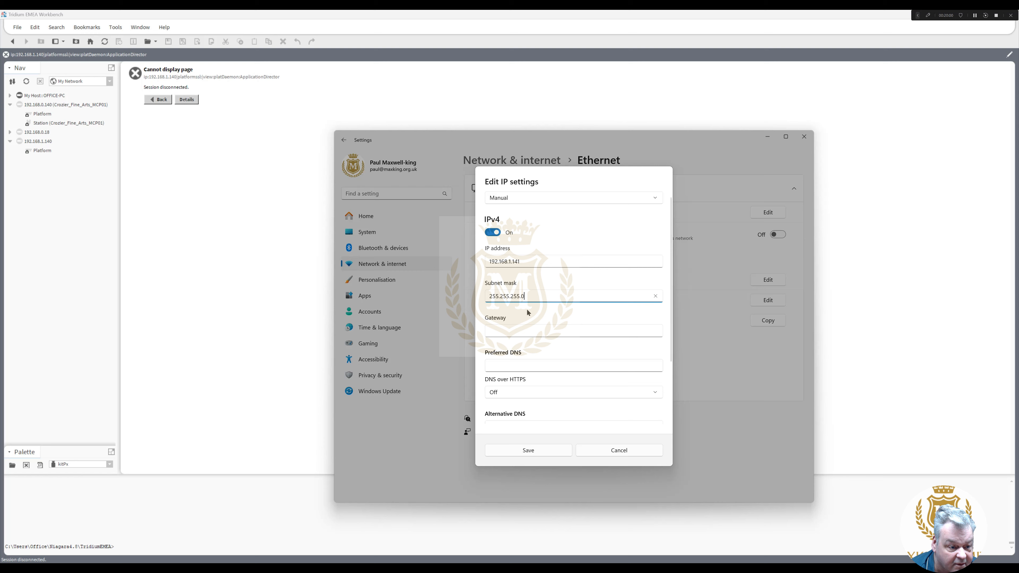
click(536, 450)
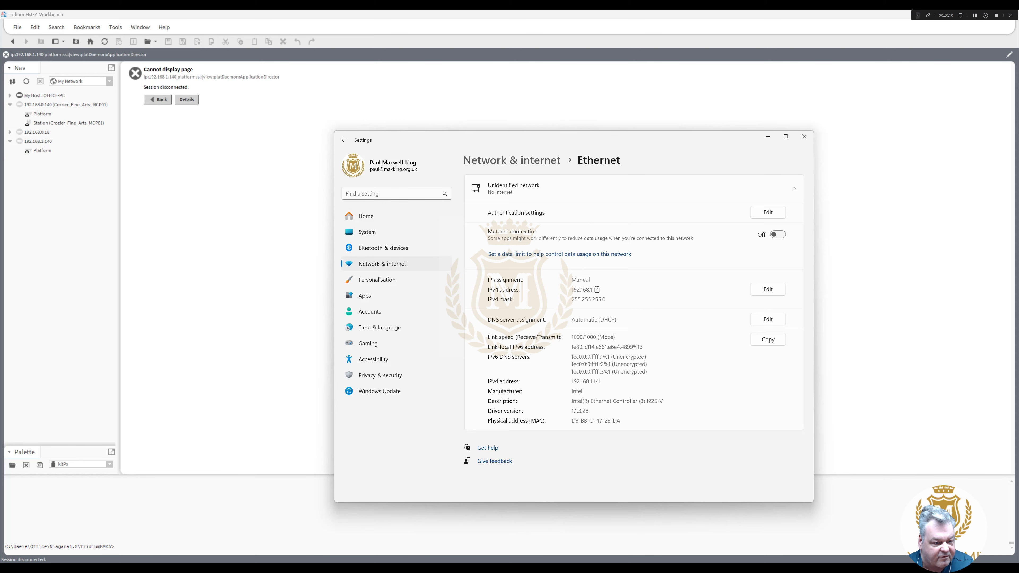
- Close Settings, connect to the 192.168.1.140 Platform, confirm the logon, and open TCP/IP Configuration
click(804, 136)
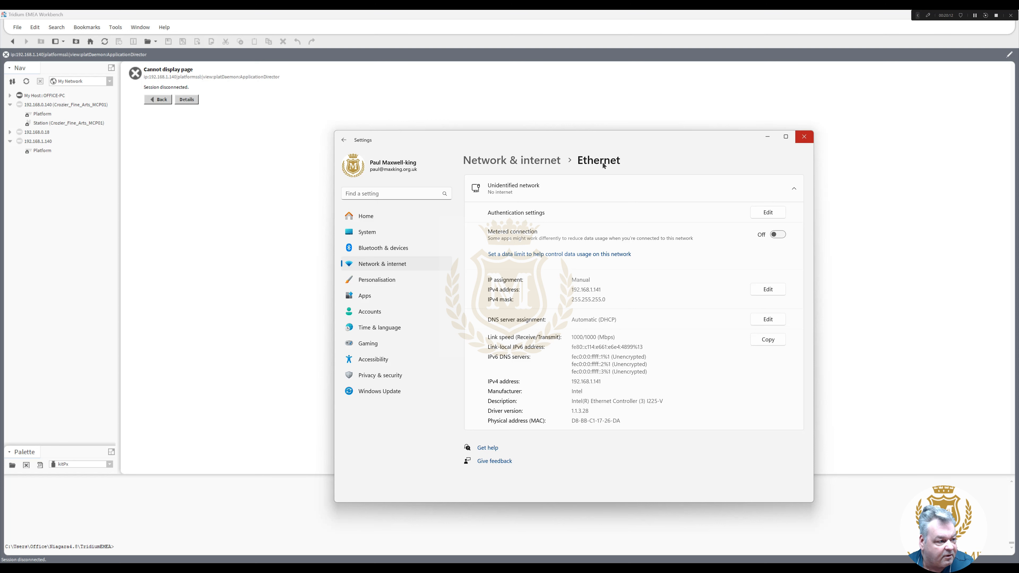
click(40, 152)
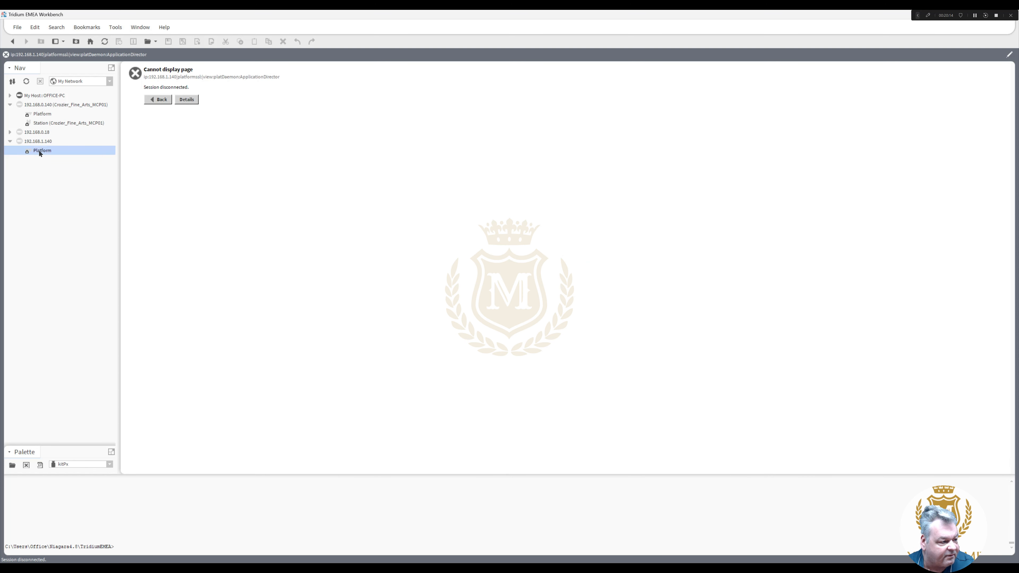
double_click(41, 151)
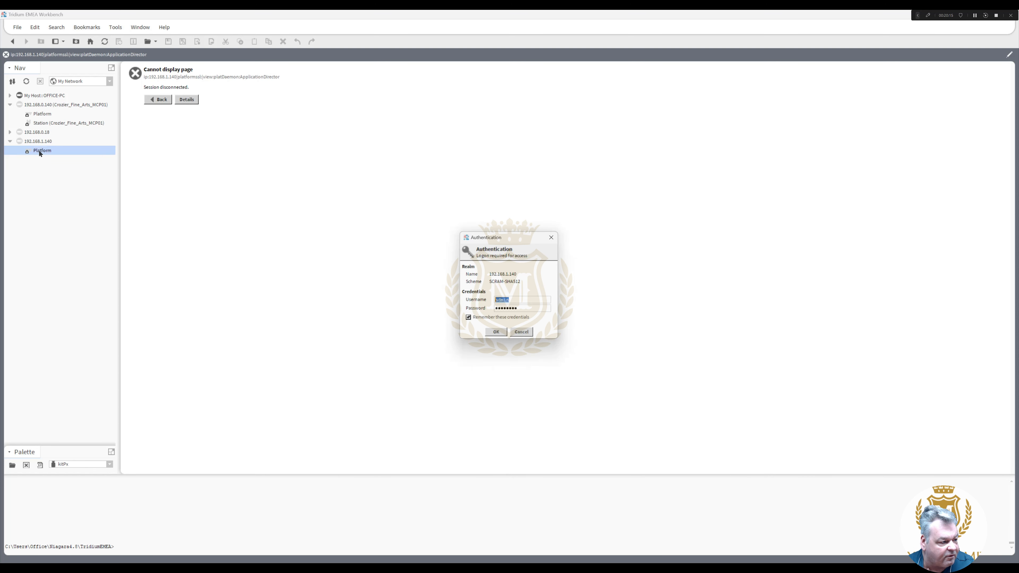
click(496, 333)
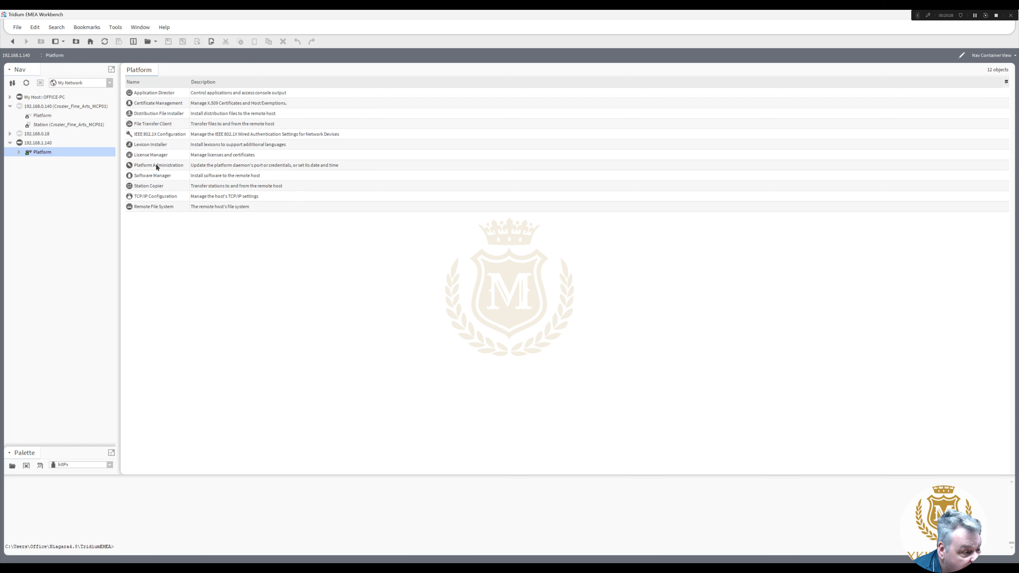
double_click(158, 196)
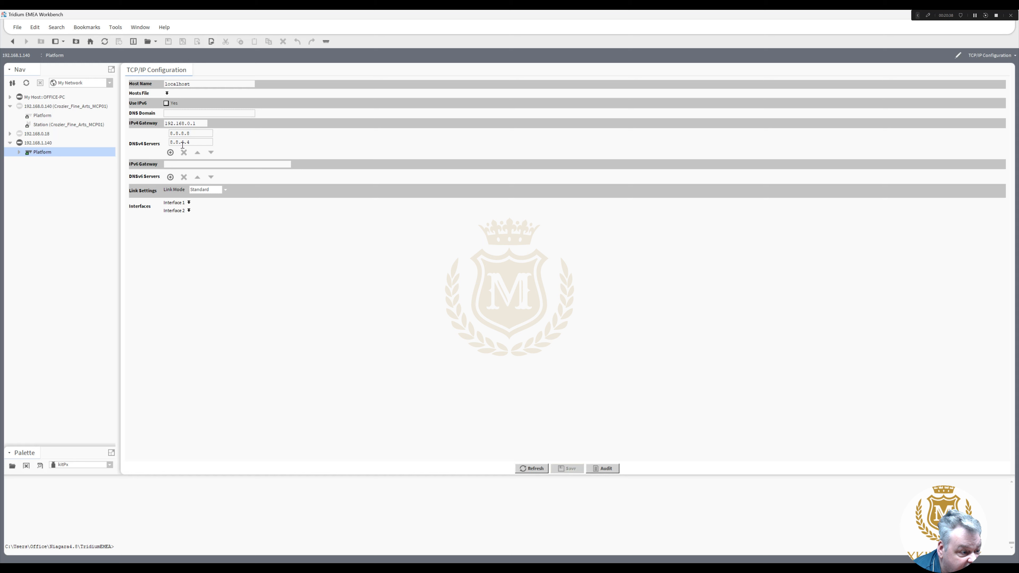
- Change Interface 1's IPv4 address to 192.168.0.140, save, and confirm rebooting the controller
click(189, 203)
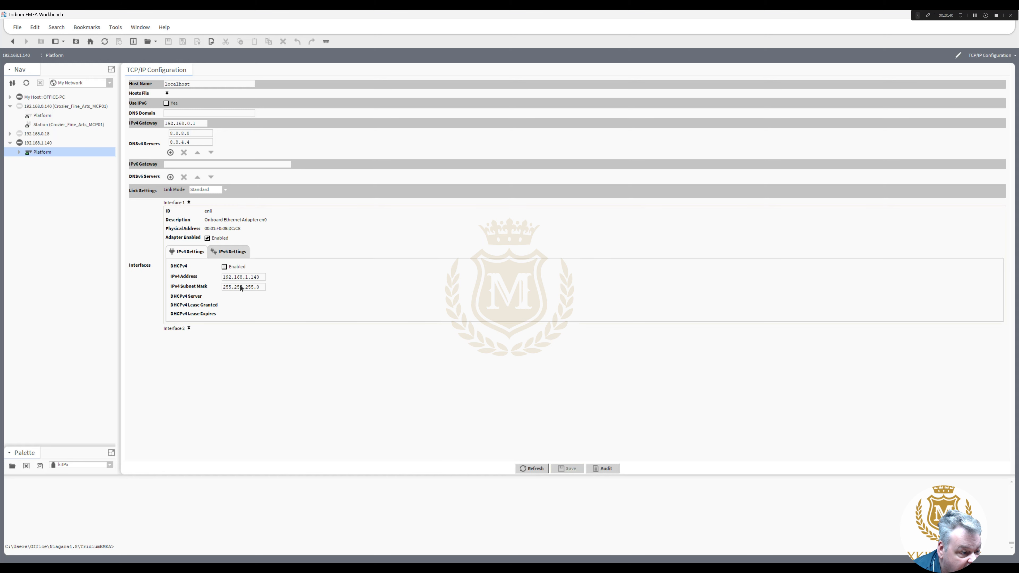
double_click(247, 277)
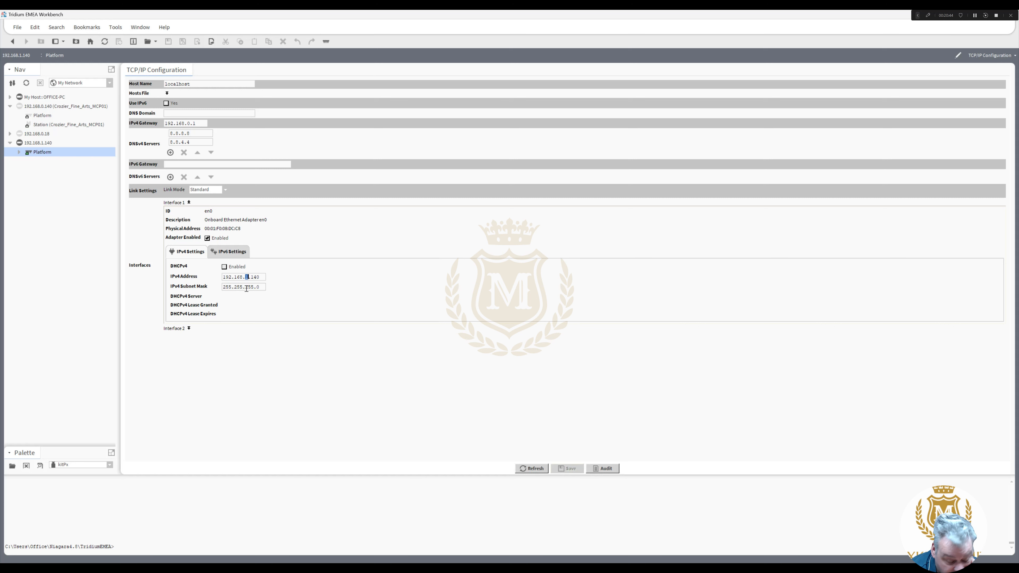
text(0)
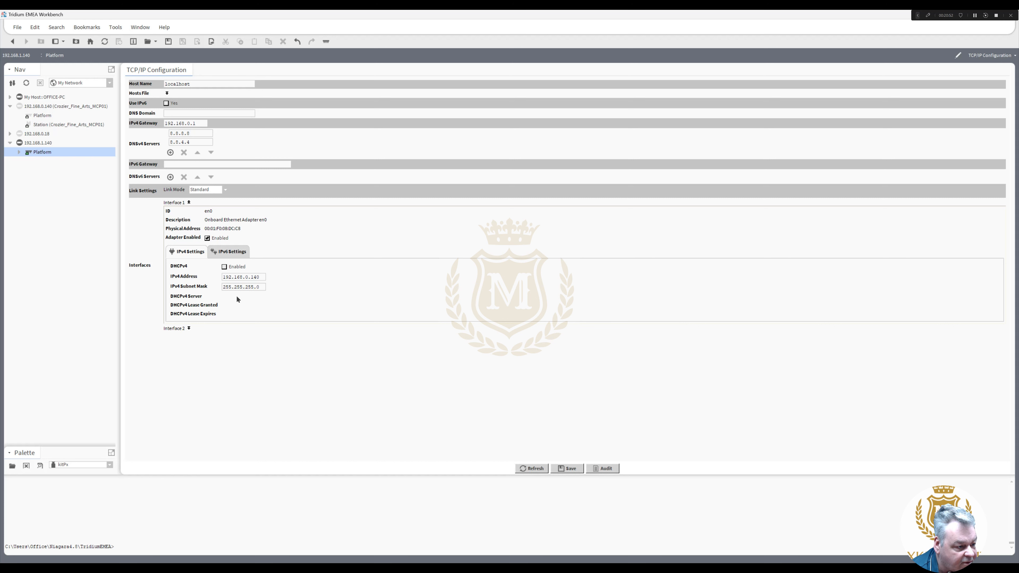
click(189, 328)
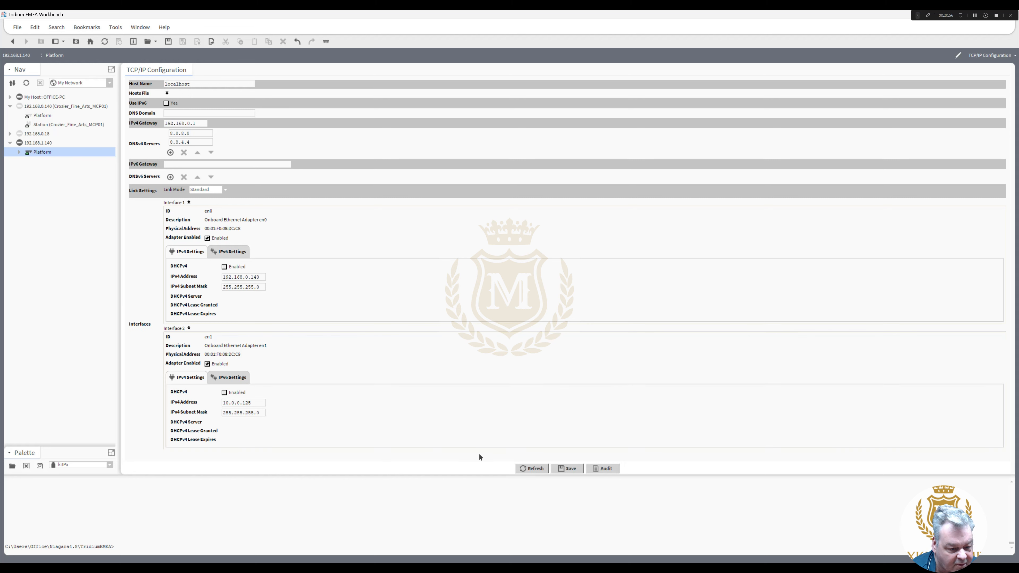
click(573, 469)
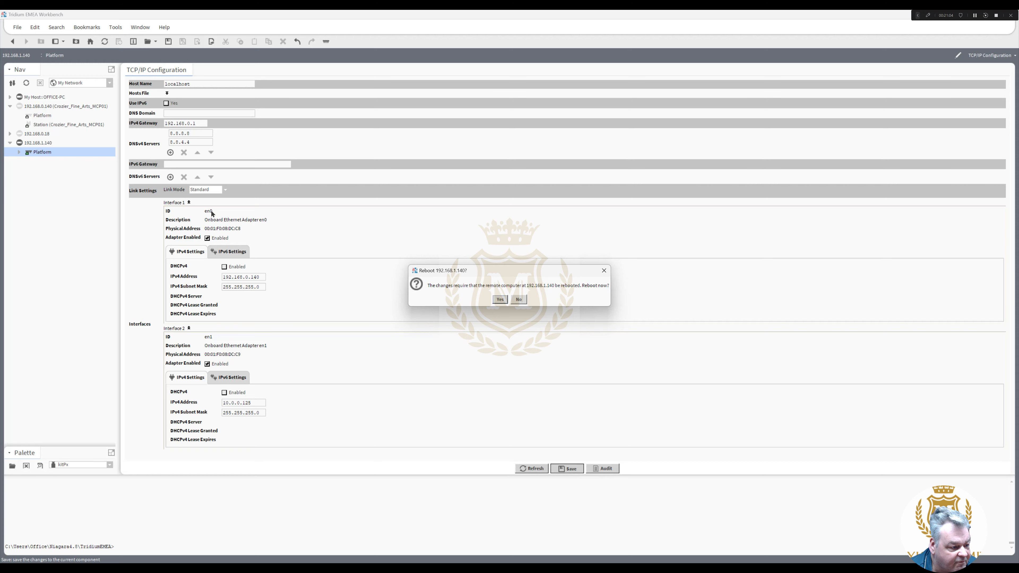
click(500, 300)
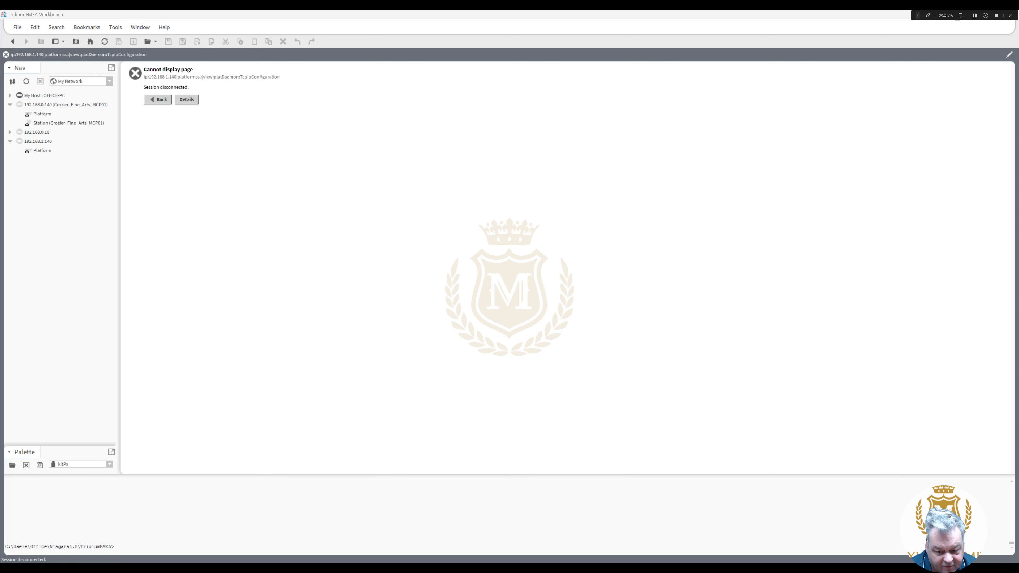
- Switch the PC's Ethernet IP assignment back to Automatic (DHCP), then close Settings
key(super+a)
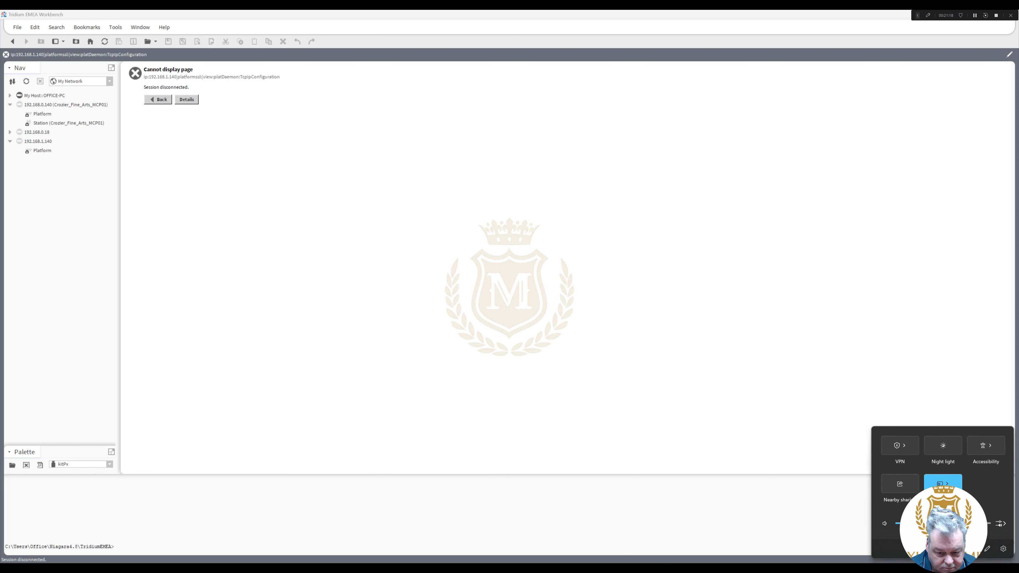
click(860, 475)
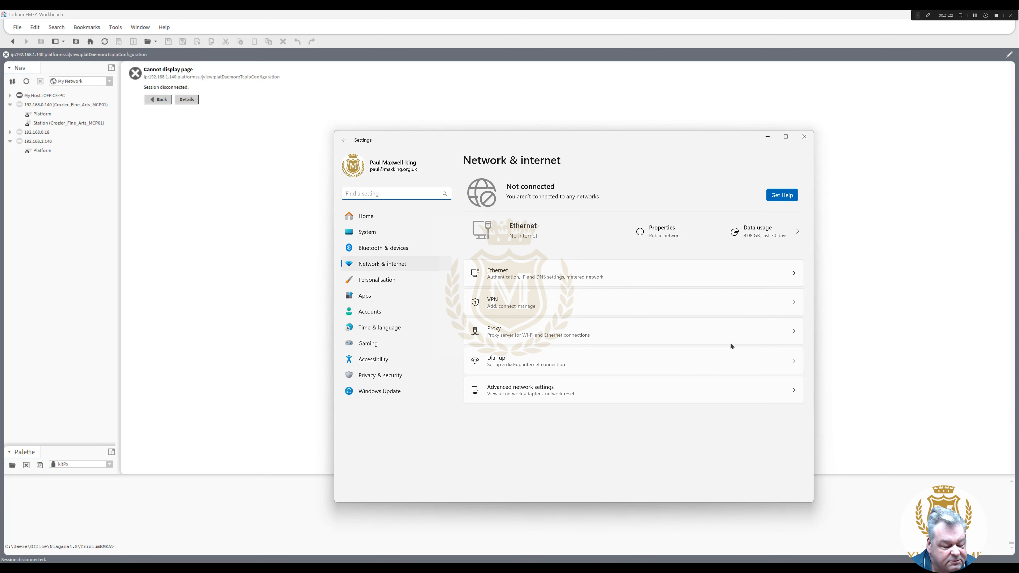
click(583, 276)
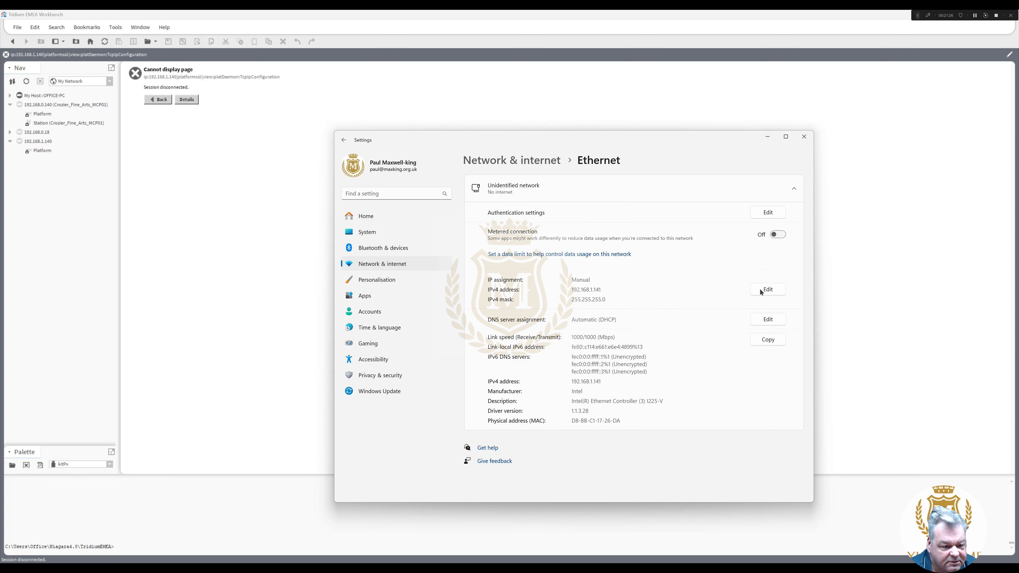
click(768, 291)
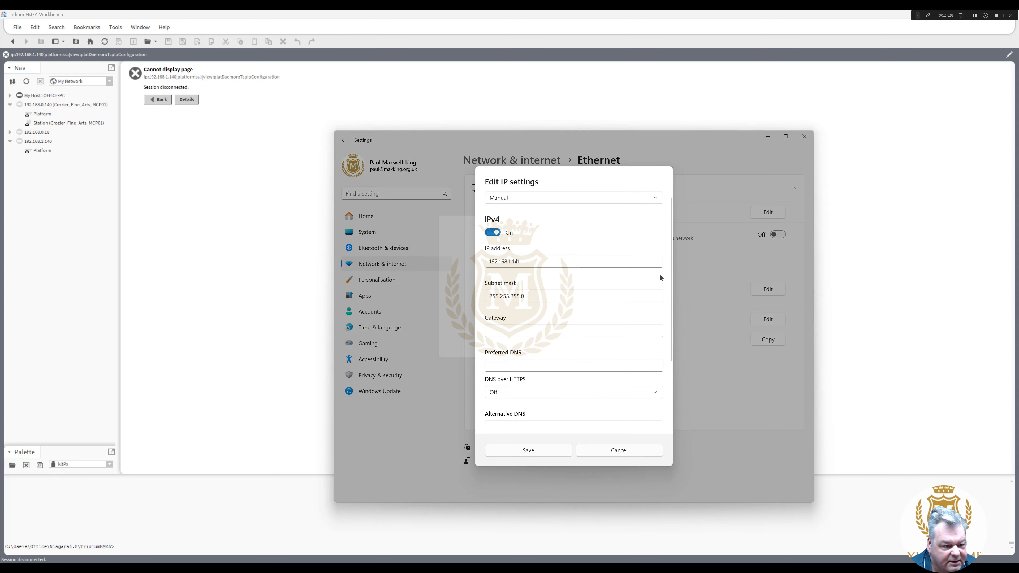
click(647, 197)
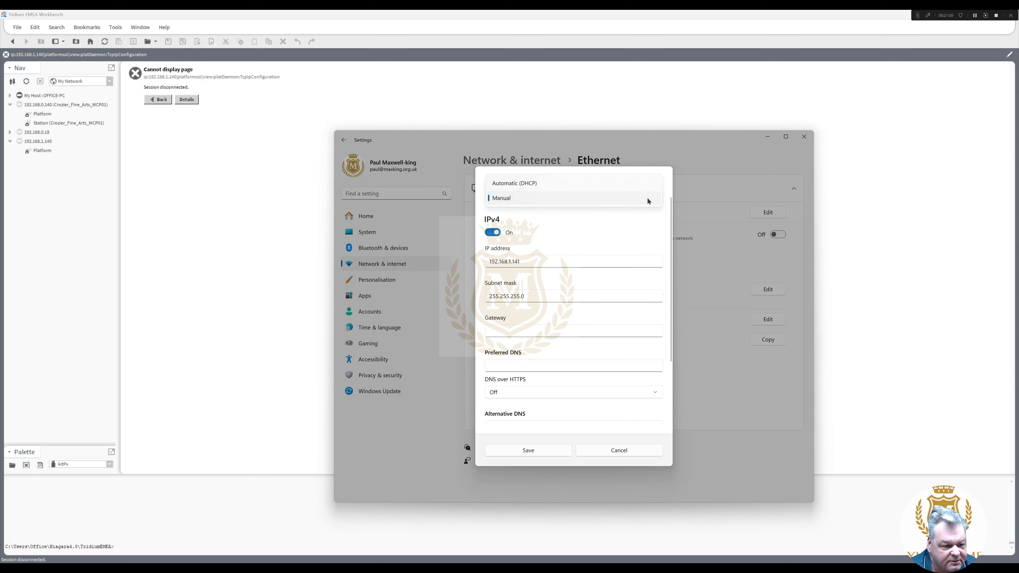
click(631, 187)
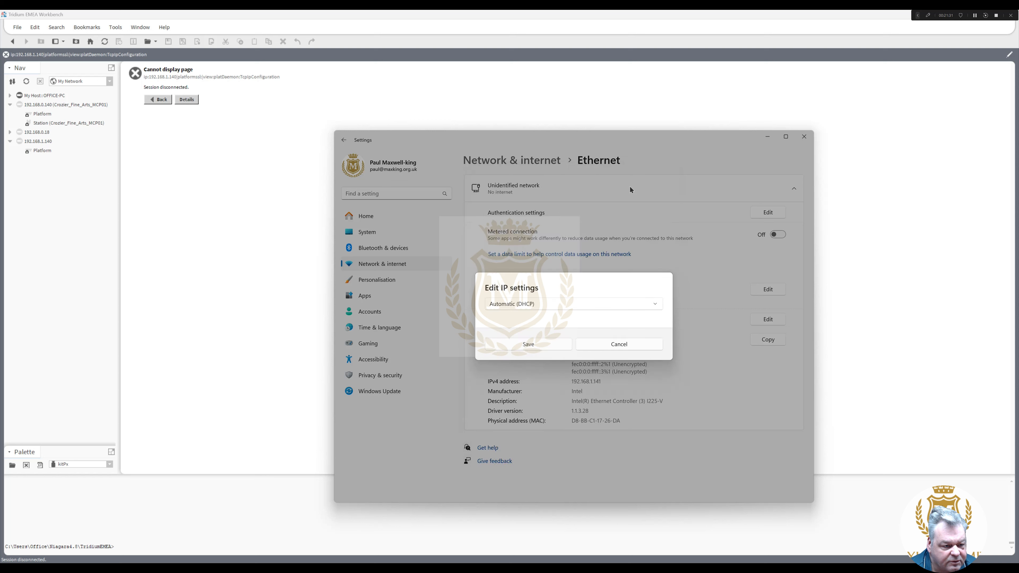
click(554, 341)
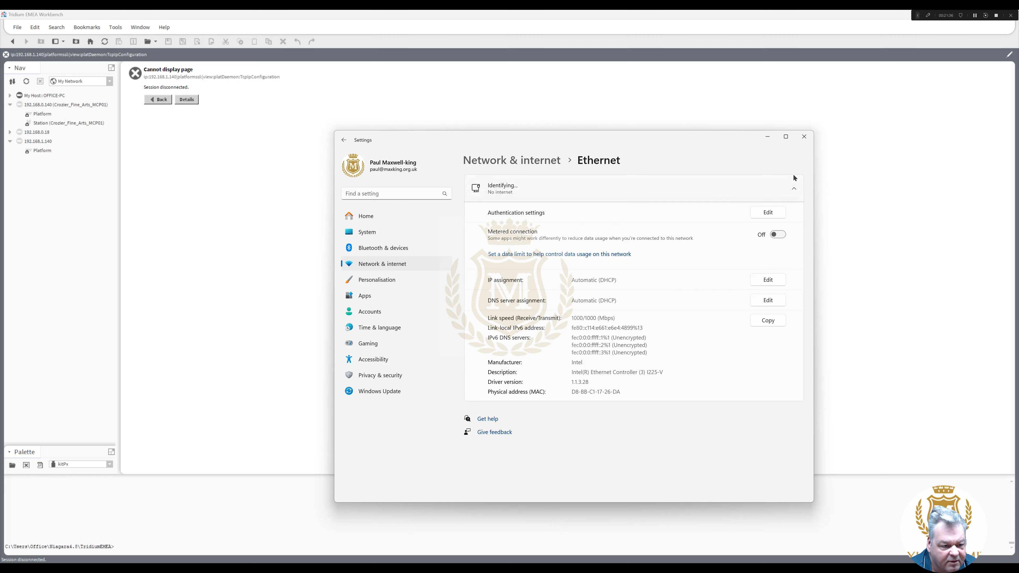
click(804, 137)
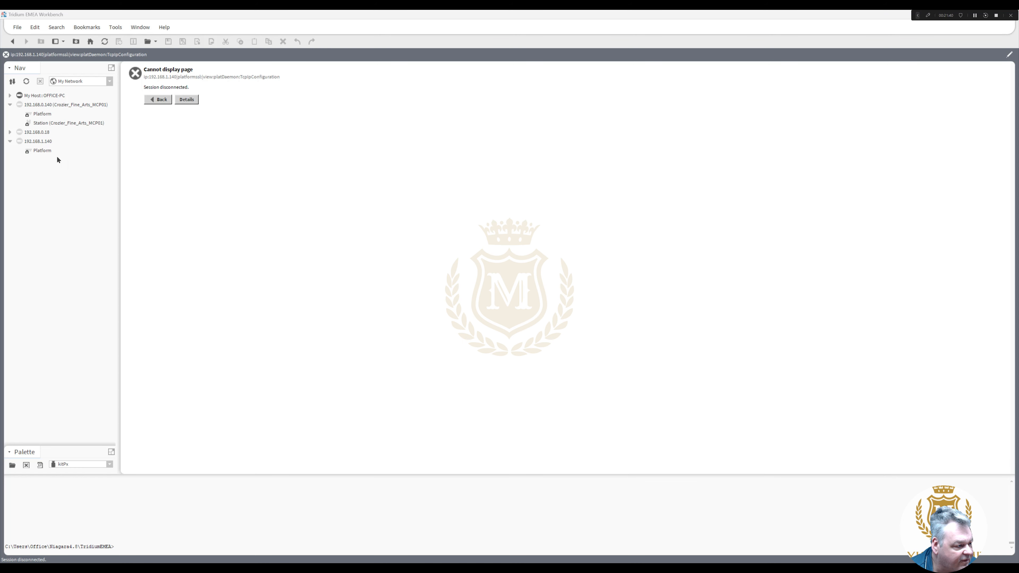
- Close the 192.168.1.140 and 192.168.0.18 hosts in the Nav tree, then open the 192.168.0.140 Platform
click(10, 141)
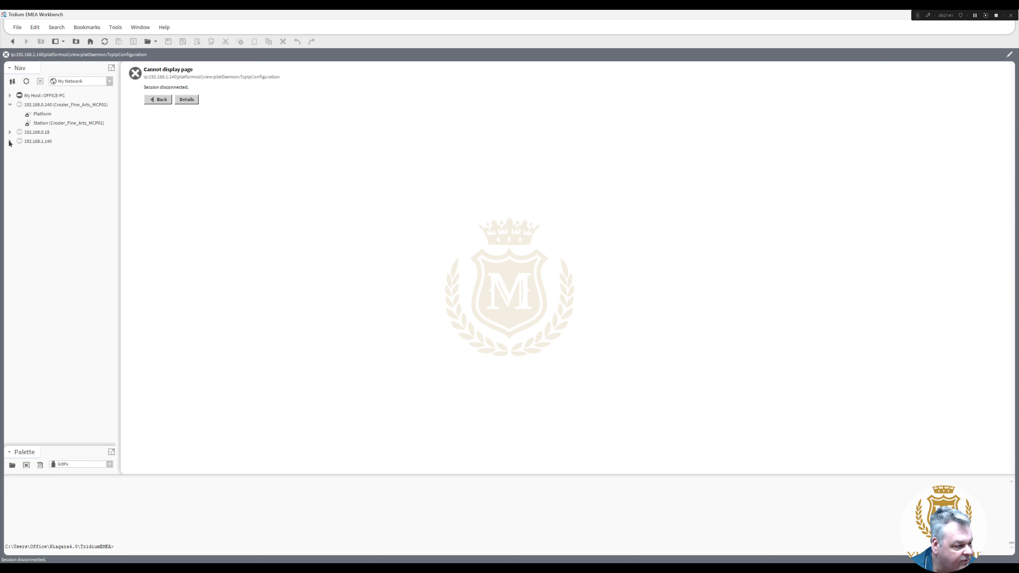
right_click(38, 142)
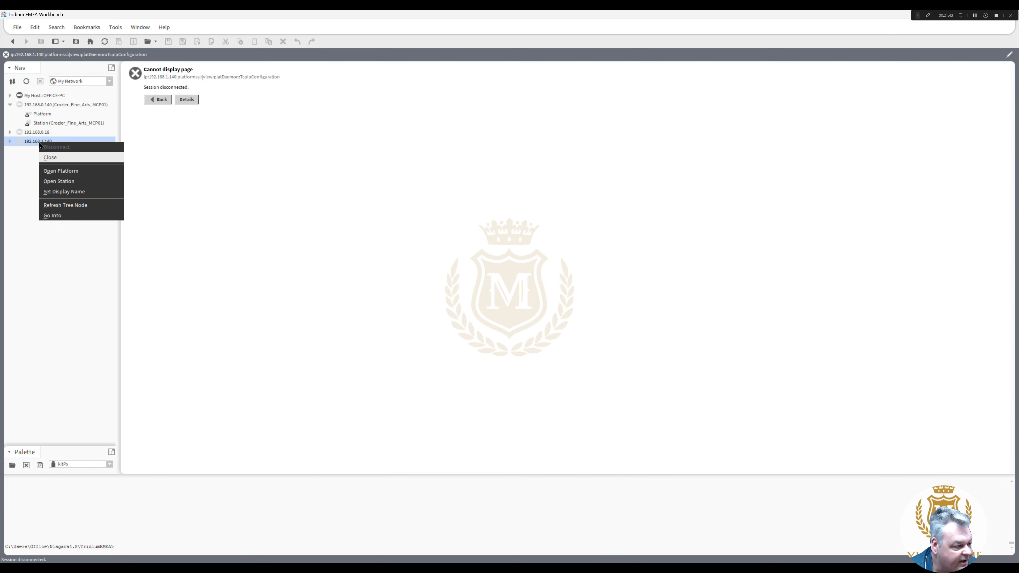
click(69, 157)
click(500, 299)
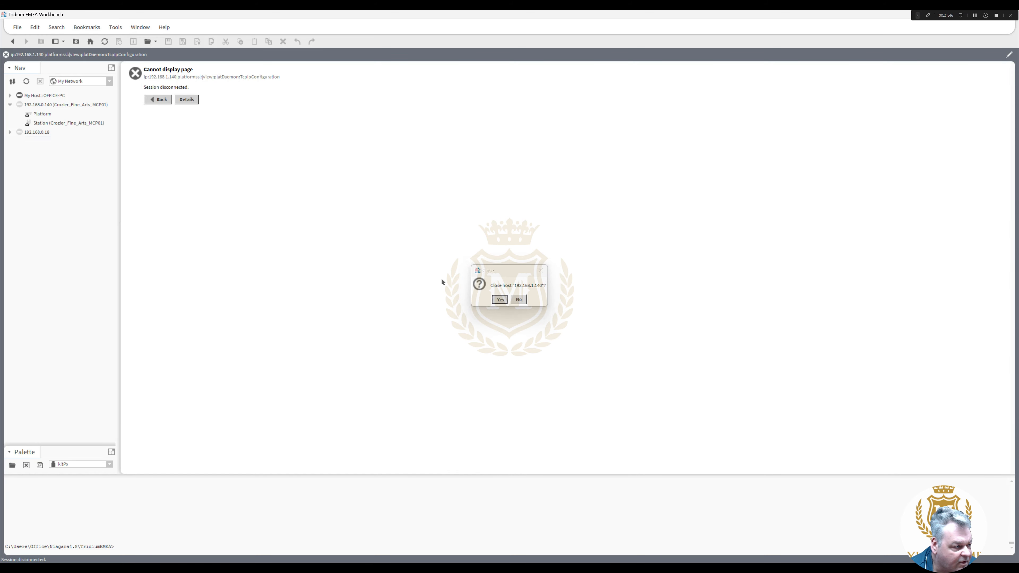
right_click(40, 135)
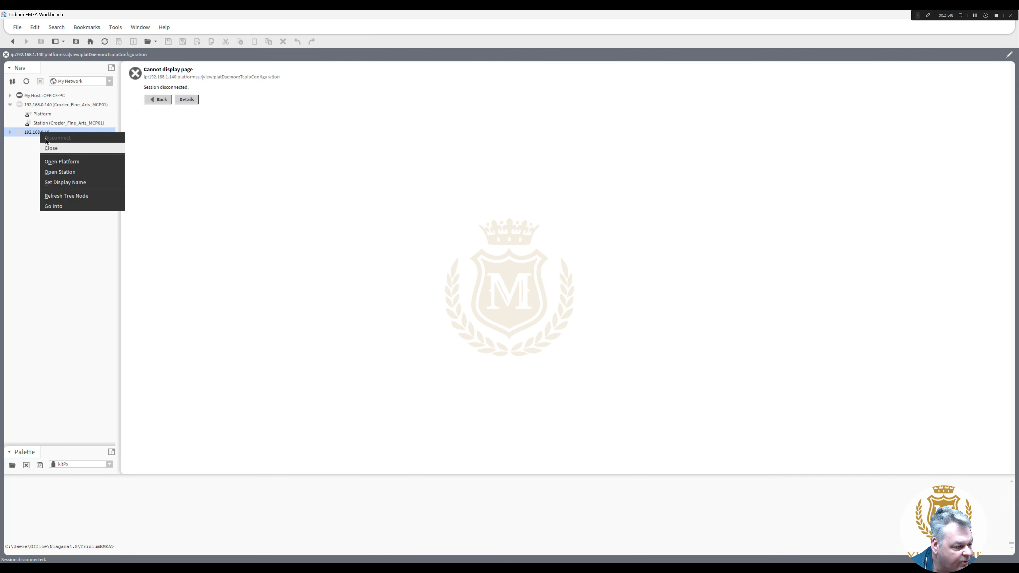
click(69, 148)
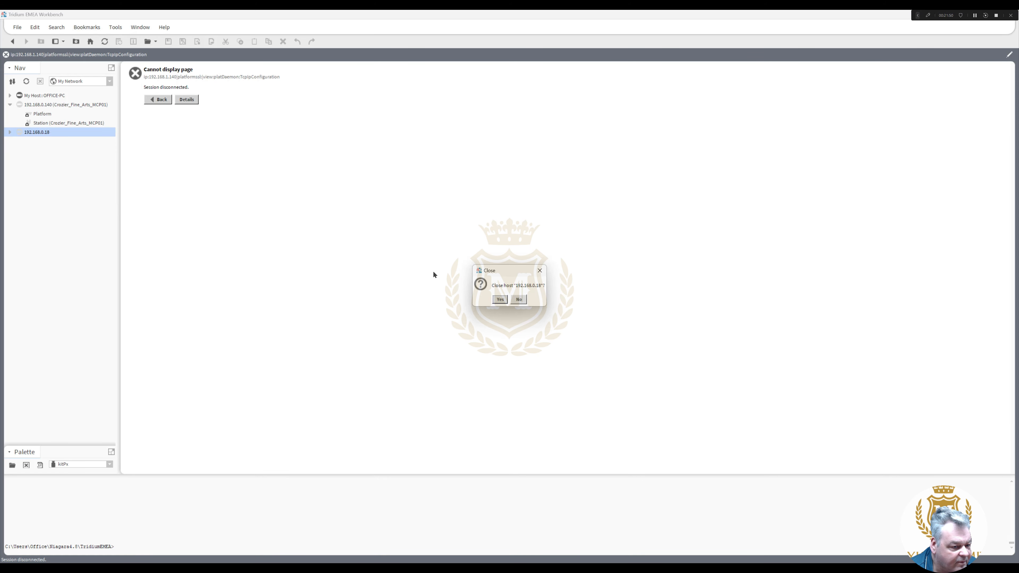
click(500, 300)
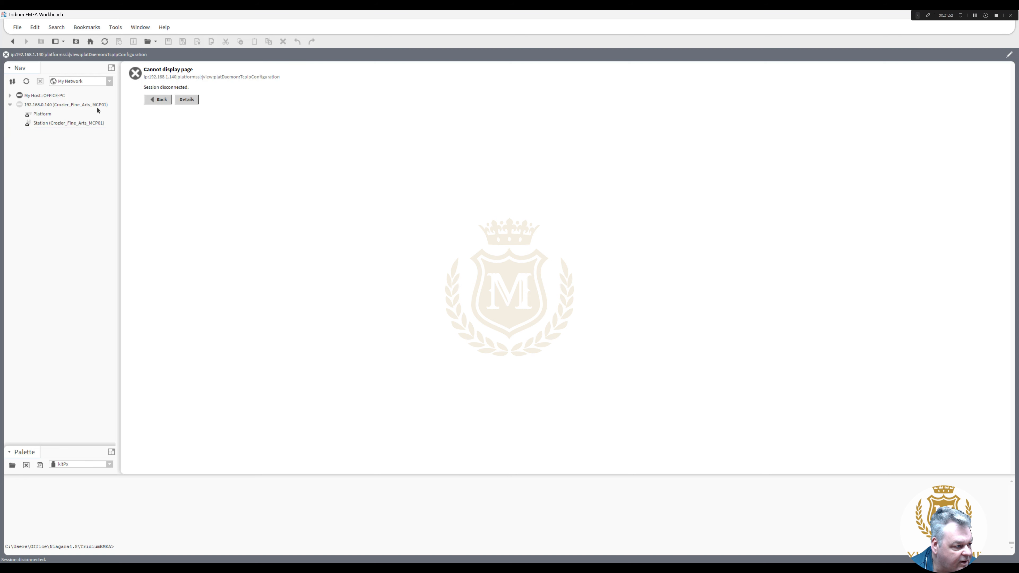
double_click(42, 114)
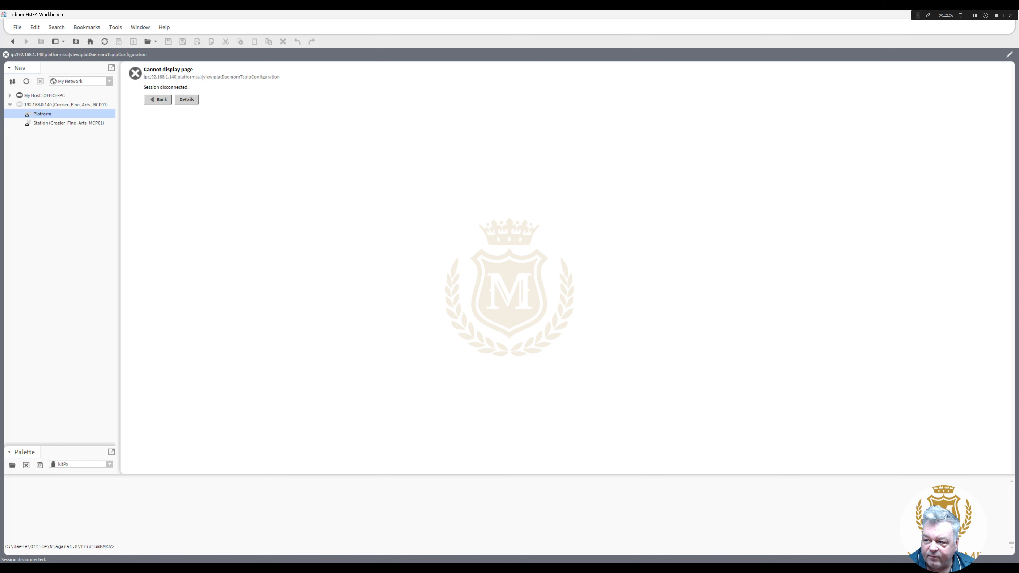
drag(1018, 44, 348, 21)
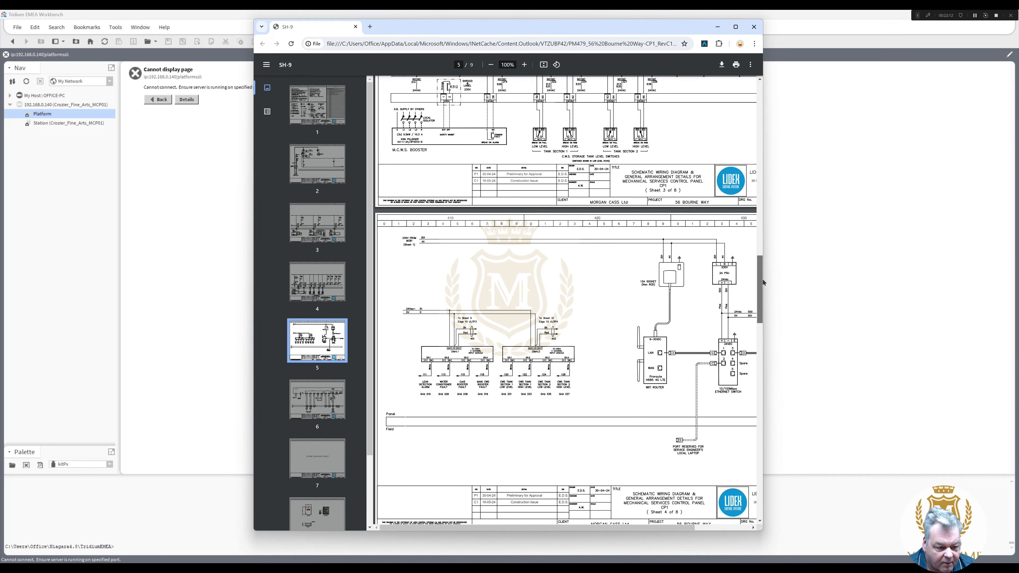
mouse_move(760, 274)
mouse_down()
mouse_move(764, 323)
mouse_move(780, 303)
mouse_move(995, 285)
mouse_up()
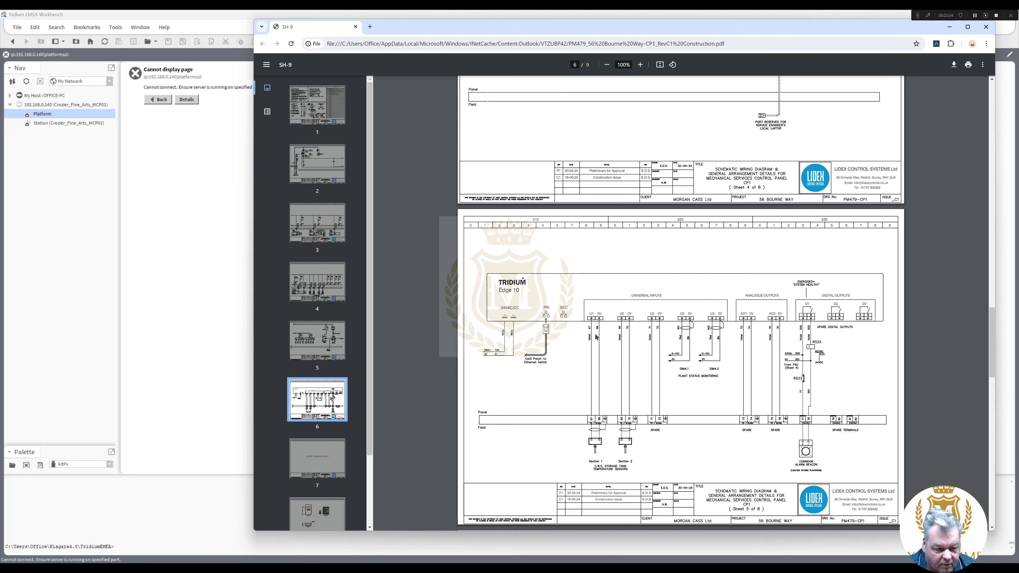
mouse_move(622, 435)
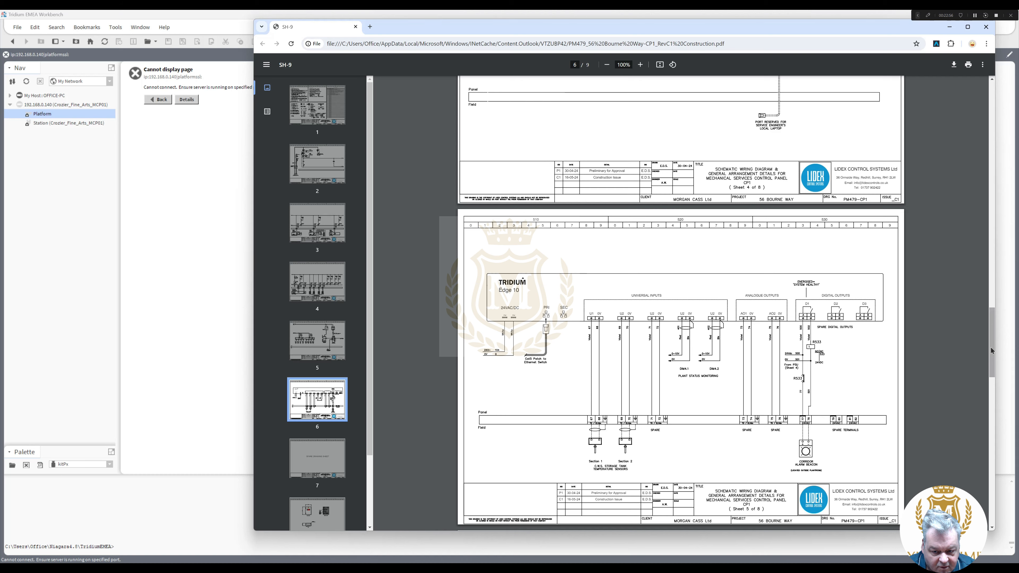
scroll(992, 350, down, 1)
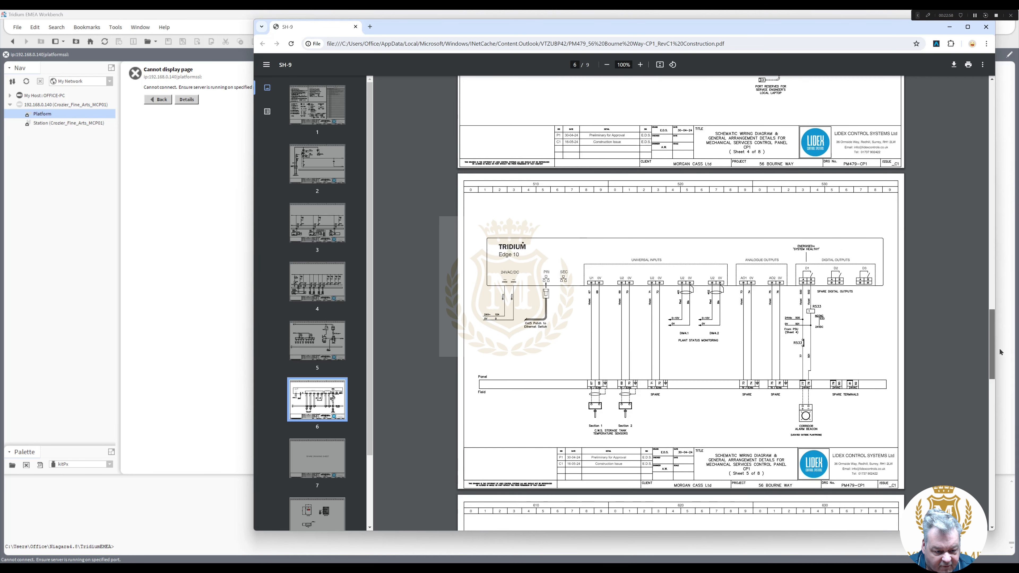
scroll(995, 353, up, 1)
scroll(943, 361, up, 1)
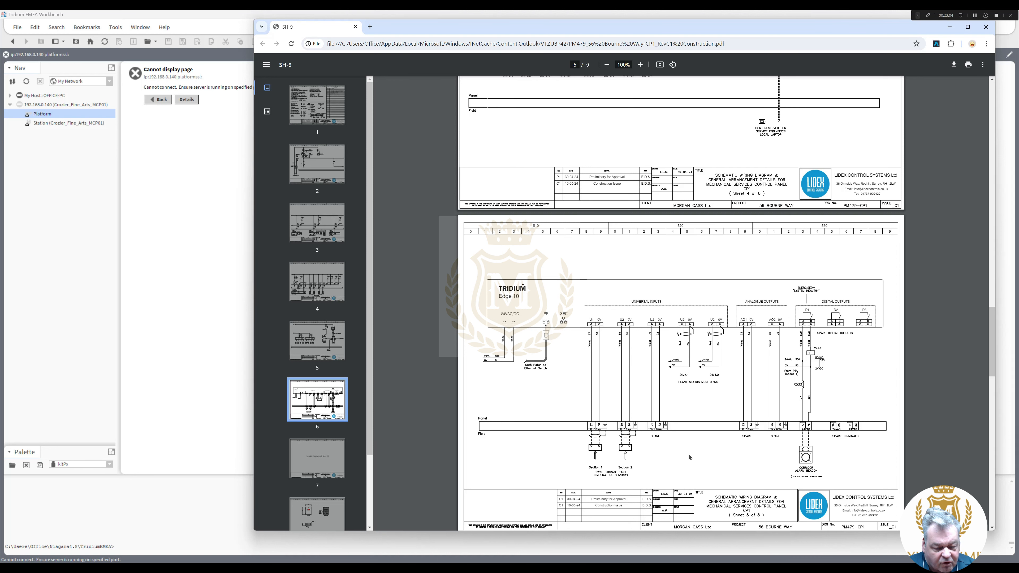
scroll(995, 367, down, 1)
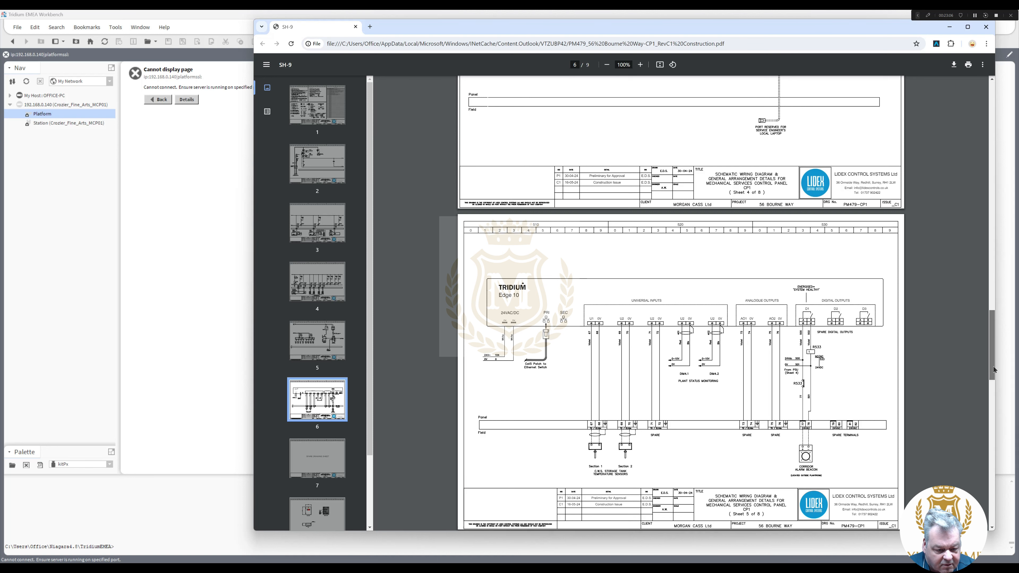
scroll(994, 367, up, 1)
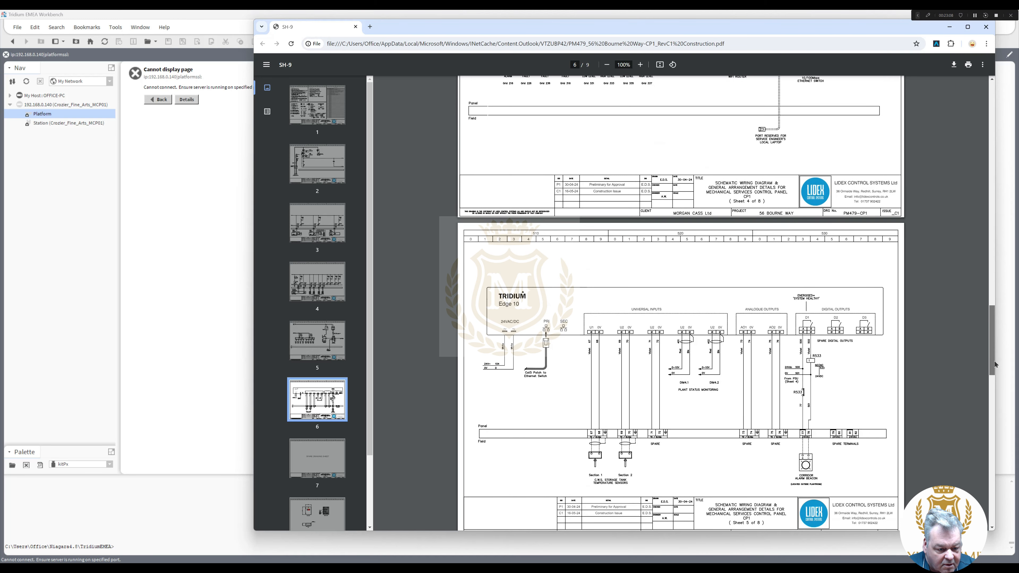
drag(995, 364, 994, 361)
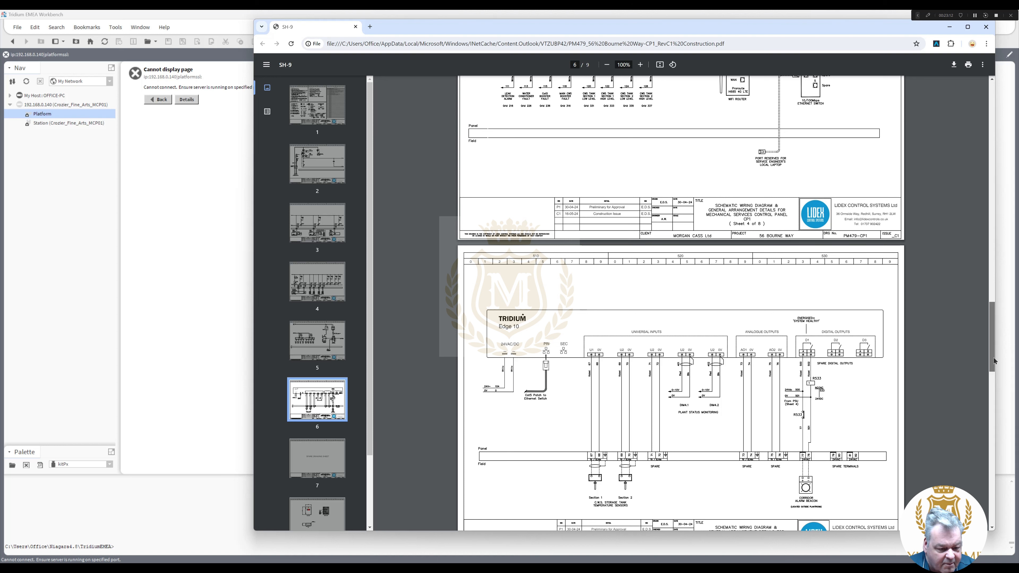
drag(994, 361, 990, 325)
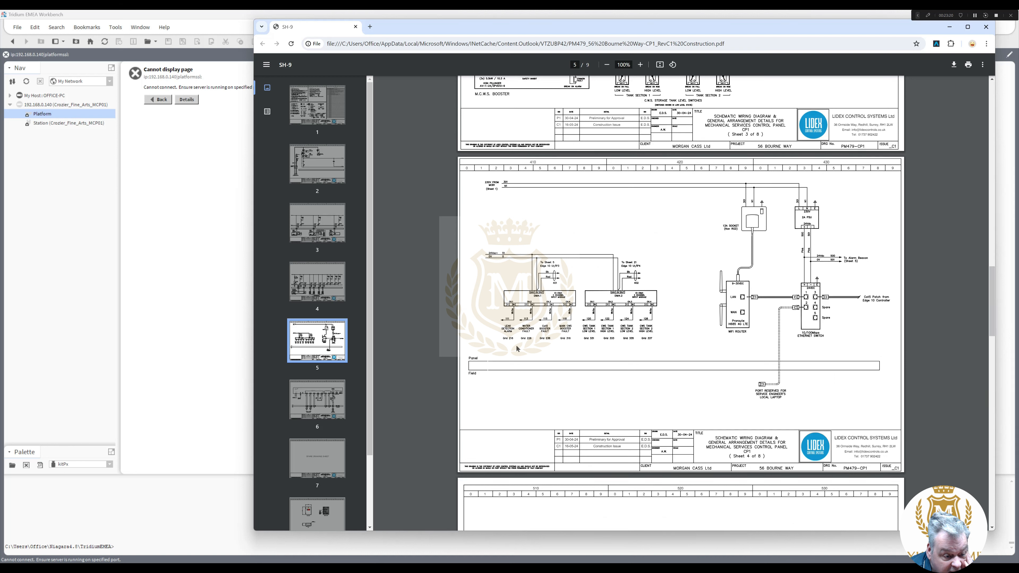
- Review the wiring PDF through pages 8, 9 and back to 3, then move Chrome off screen
click(545, 330)
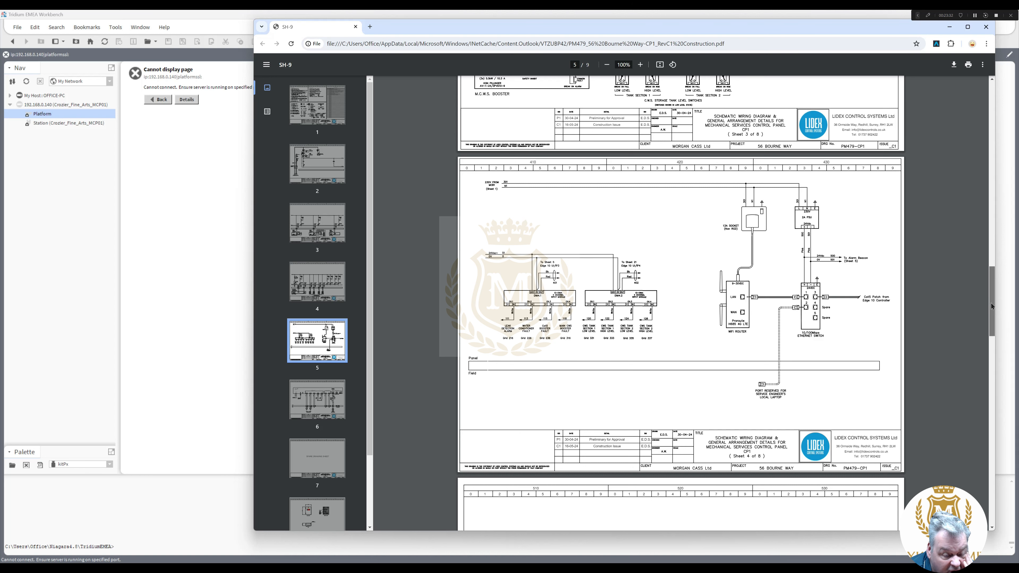
mouse_move(992, 306)
mouse_down()
mouse_move(998, 364)
mouse_move(997, 295)
mouse_move(993, 489)
mouse_up()
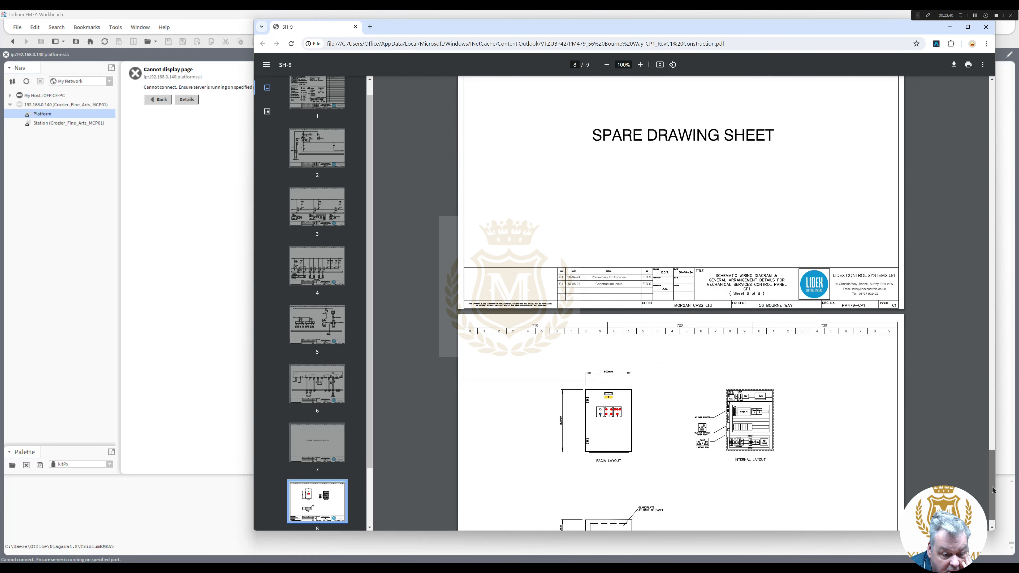
scroll(647, 446, down, 7)
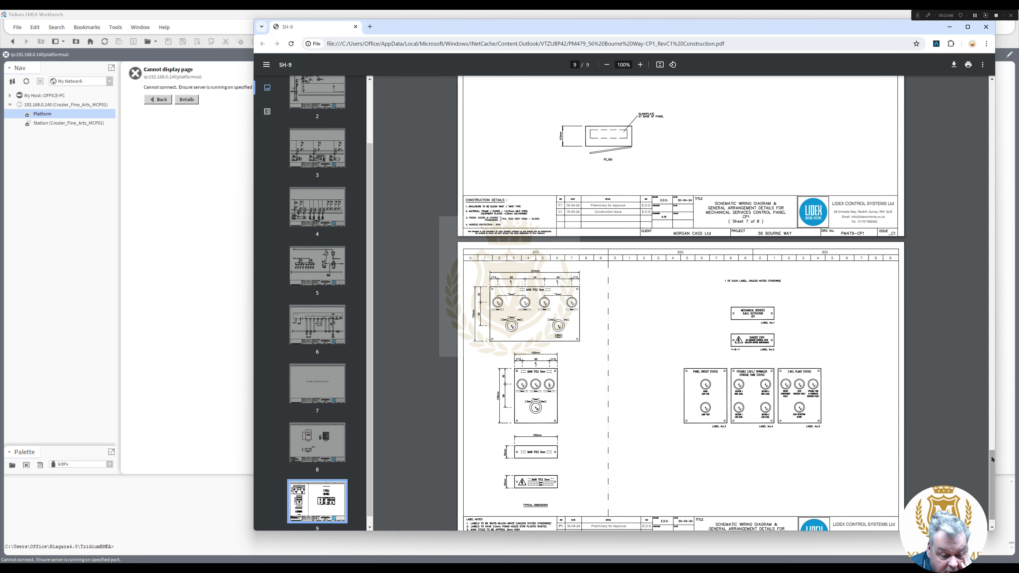
scroll(993, 457, down, 1)
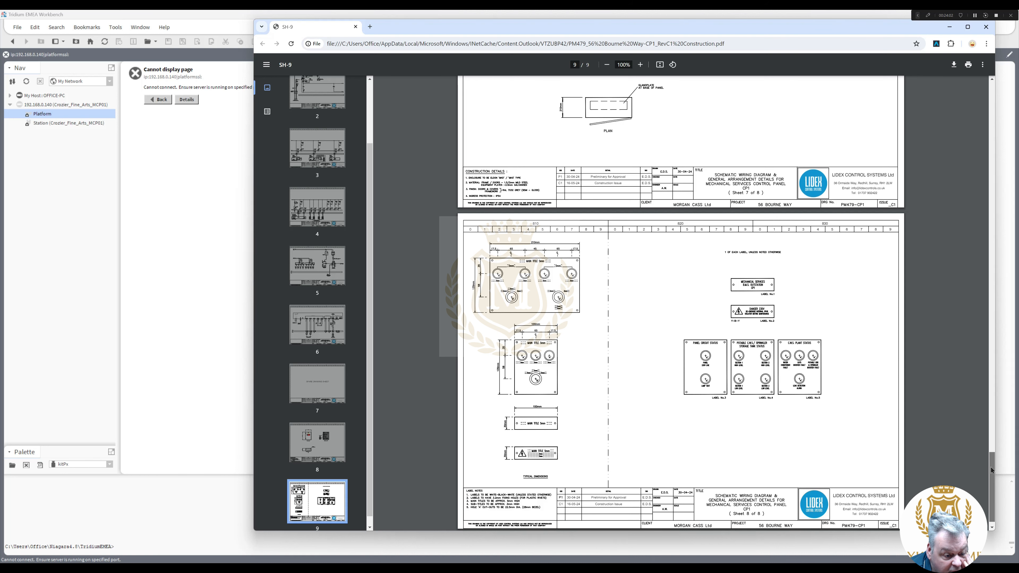
drag(992, 470, 993, 195)
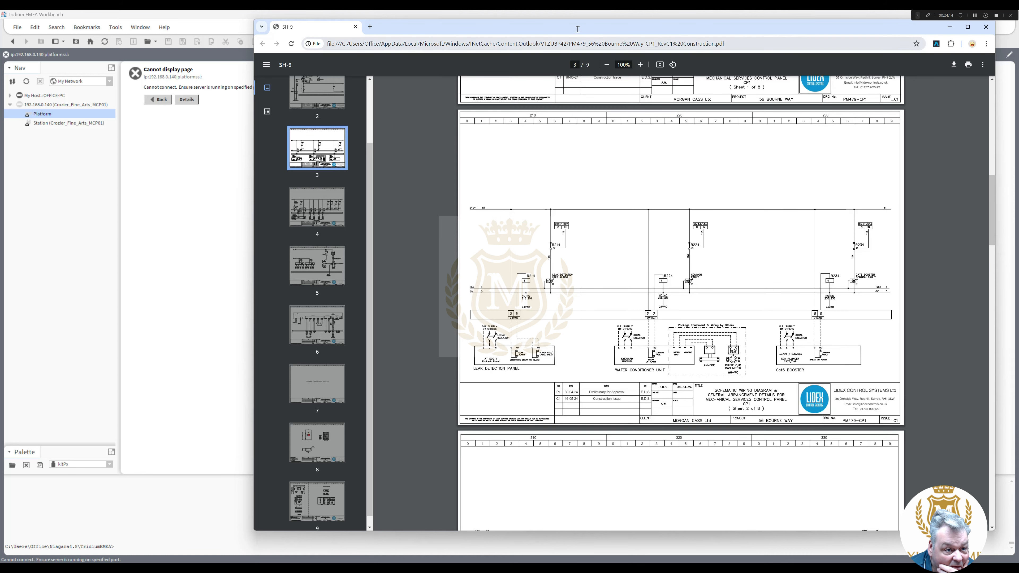
drag(574, 26, 1018, 30)
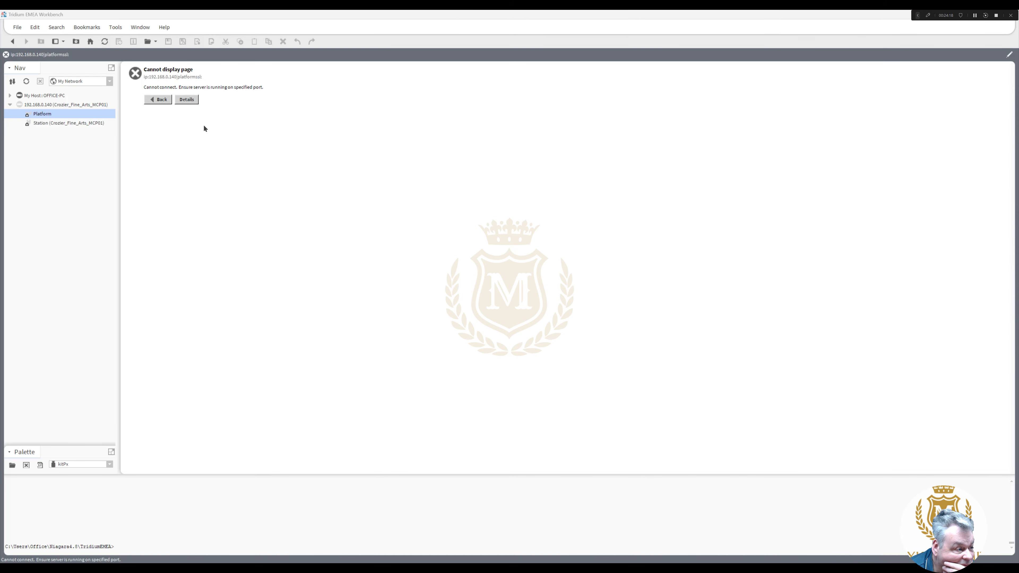
- Reopen the 192.168.0.140 platform, accepting its changed public key and logging in with saved credentials
double_click(42, 115)
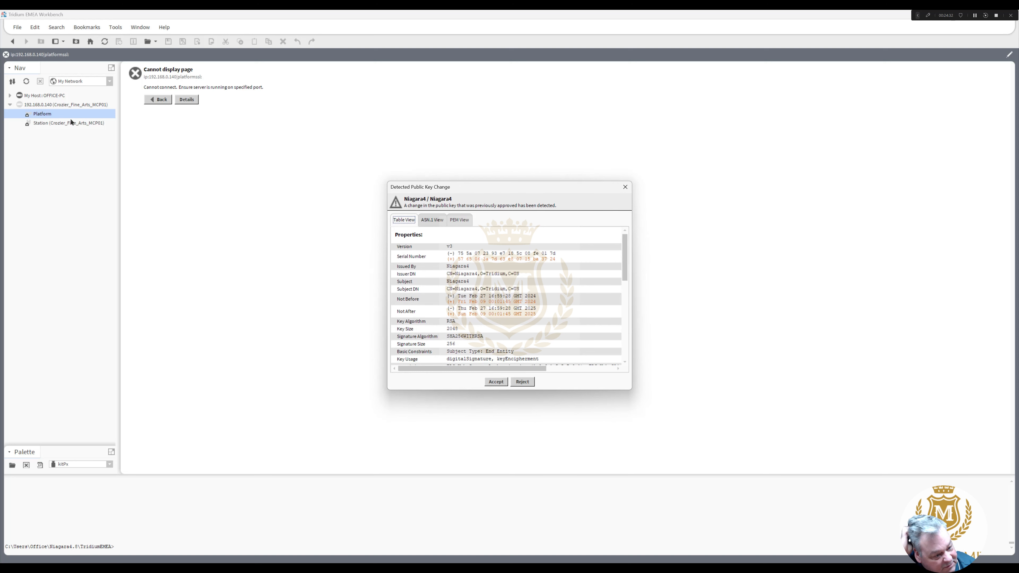
click(497, 382)
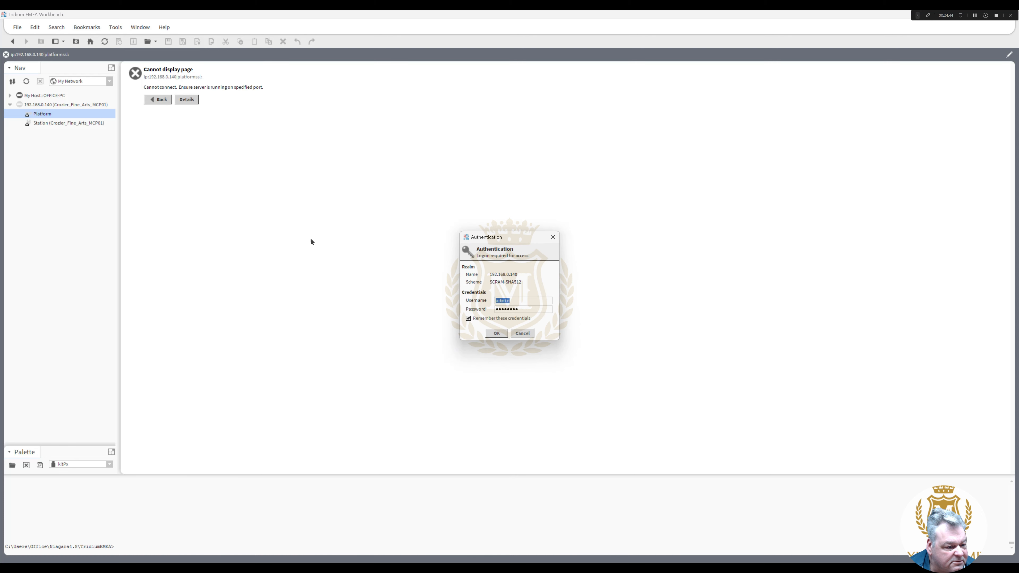
click(496, 331)
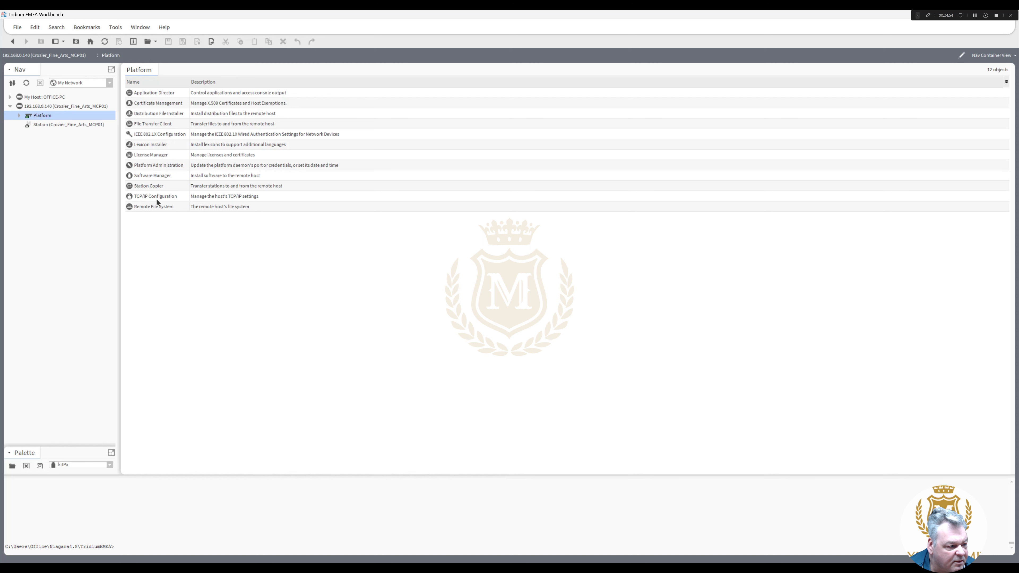
- View Platform Administration for EDGE10 (Niagara 4.8.0.110), then start connecting to its station
click(19, 115)
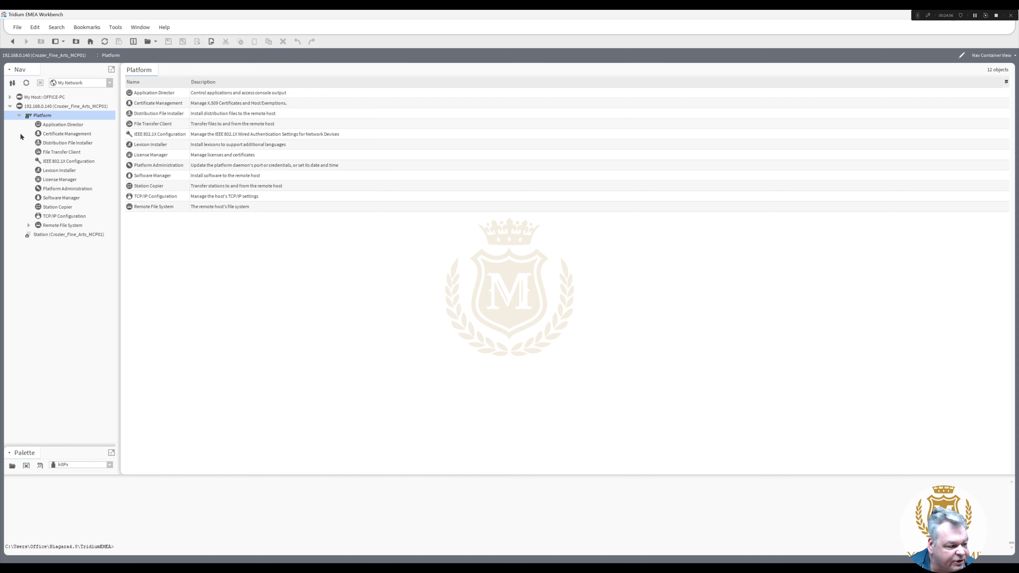
double_click(67, 188)
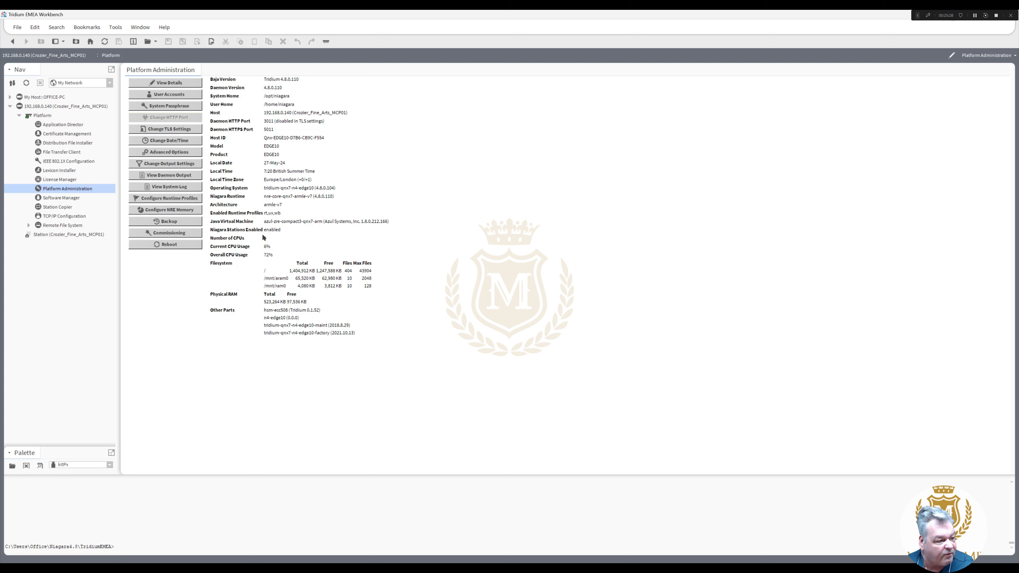
click(64, 235)
double_click(64, 236)
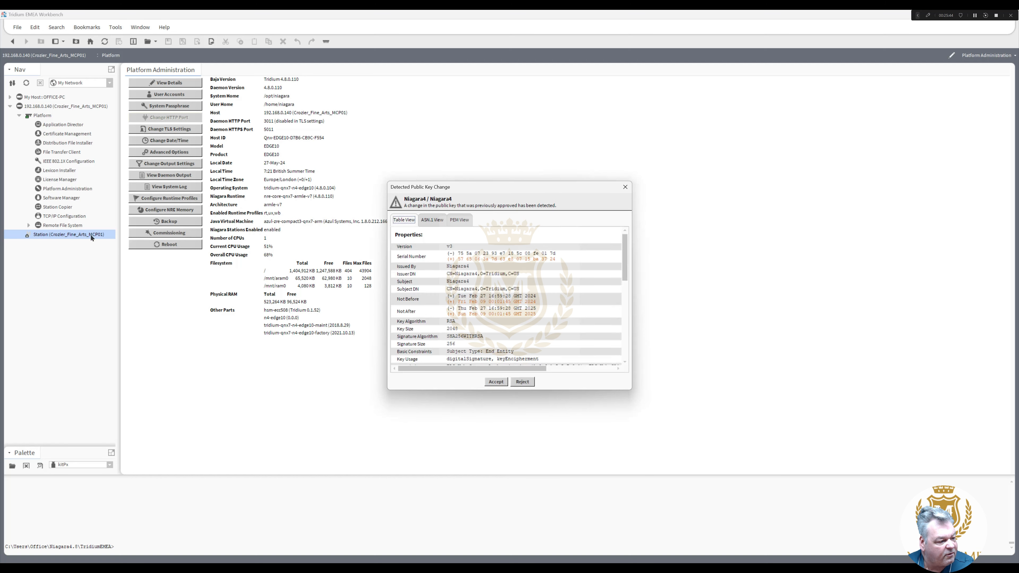
- Accept the station's key change, log in, and open AlarmService under Bourne_Way Config > Services
click(497, 381)
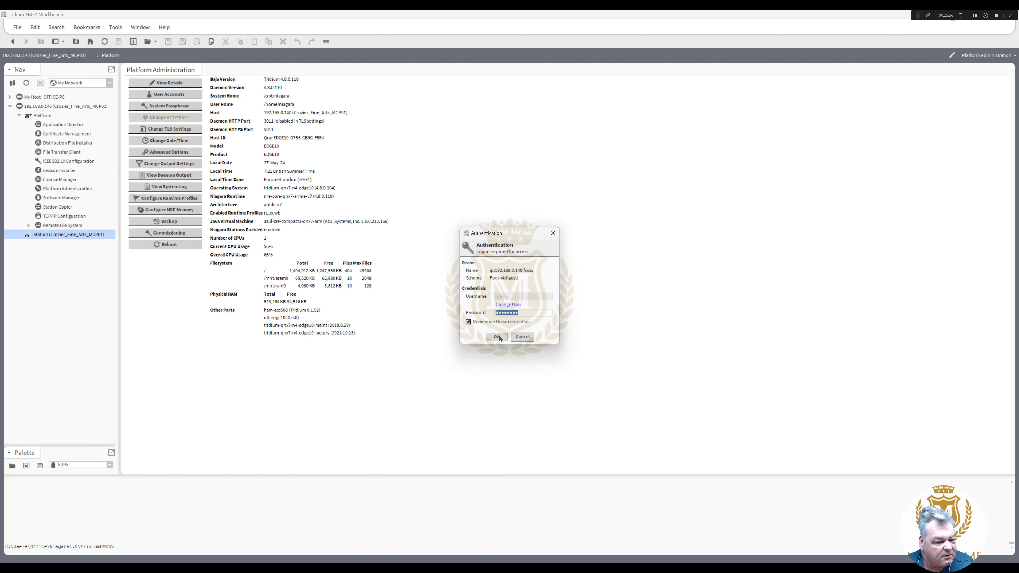
click(497, 336)
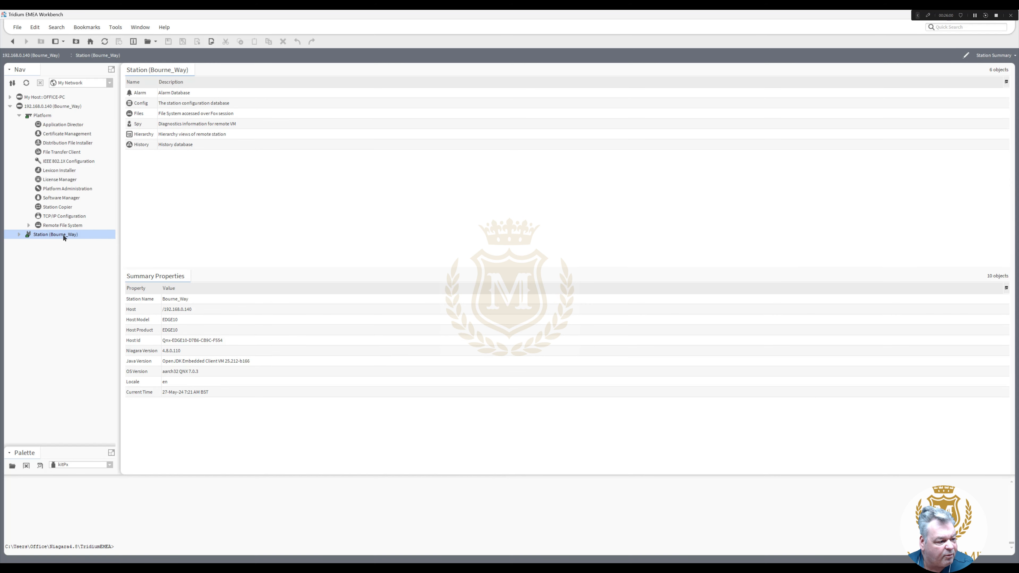
click(19, 234)
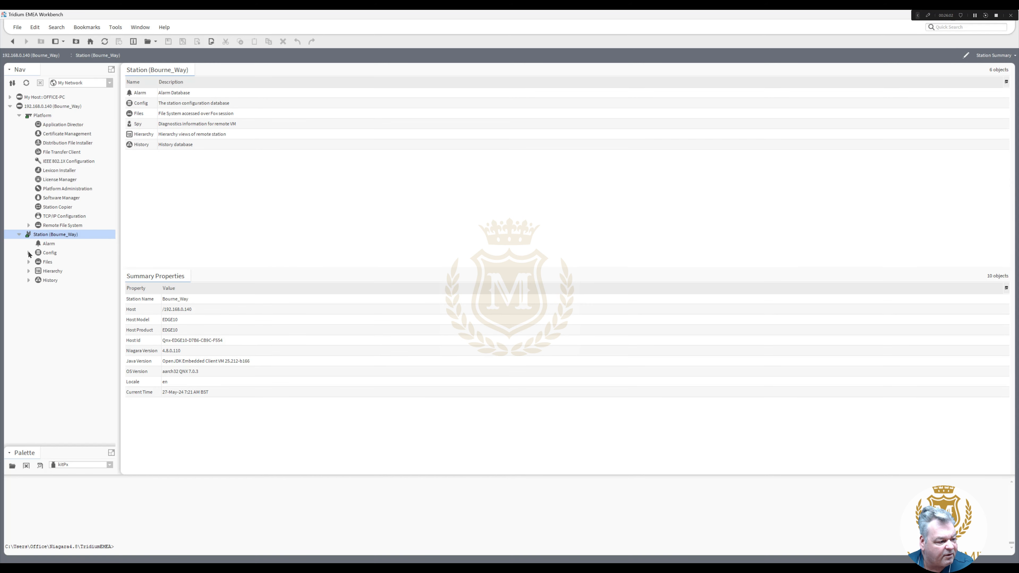
click(28, 253)
click(38, 274)
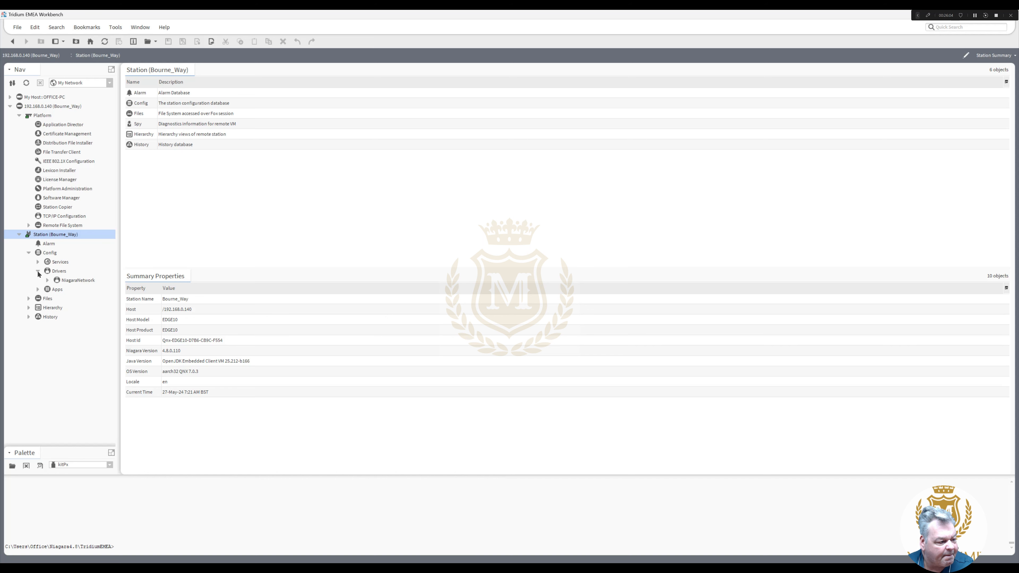
click(38, 261)
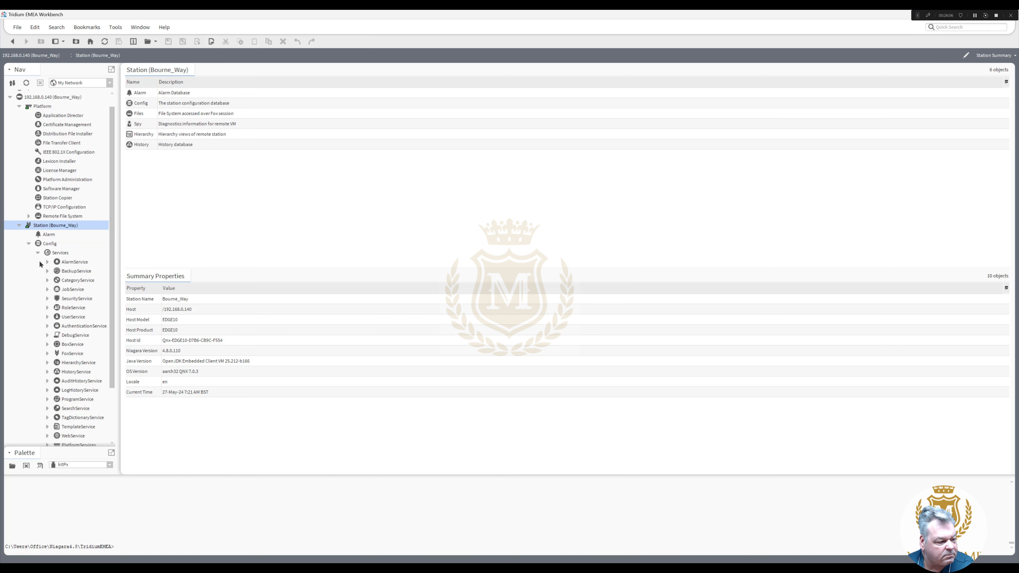
double_click(71, 262)
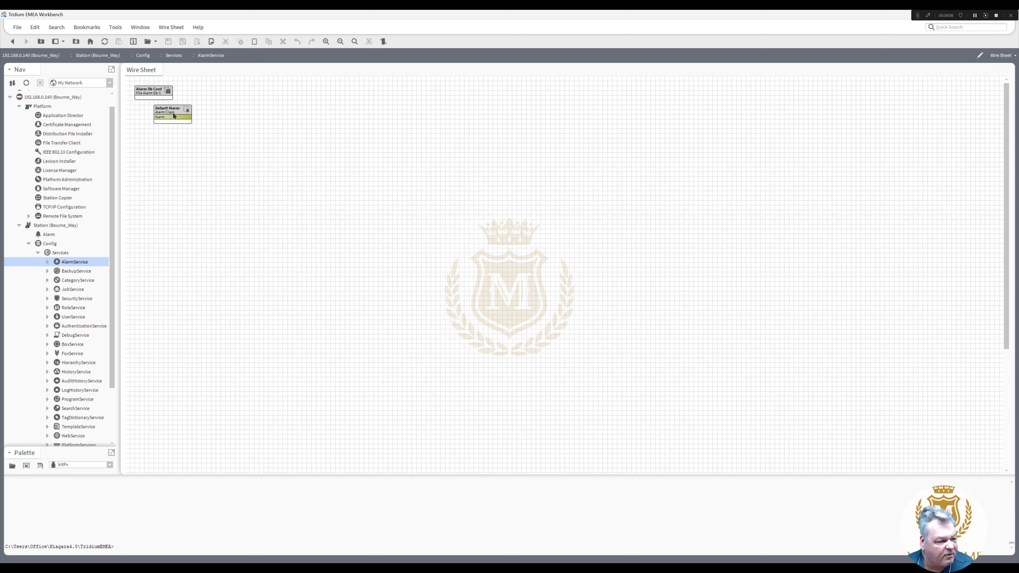
- Pin Total, Open, In Alarm, Unacked counts and Time Of Last Alarm; widen Default Alarm Class
drag(177, 114, 165, 114)
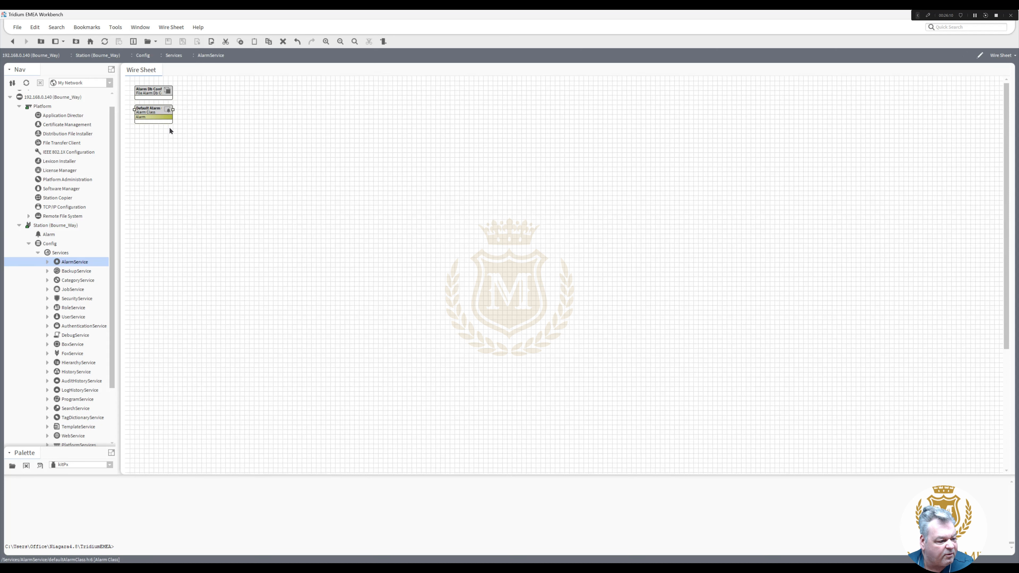
right_click(164, 110)
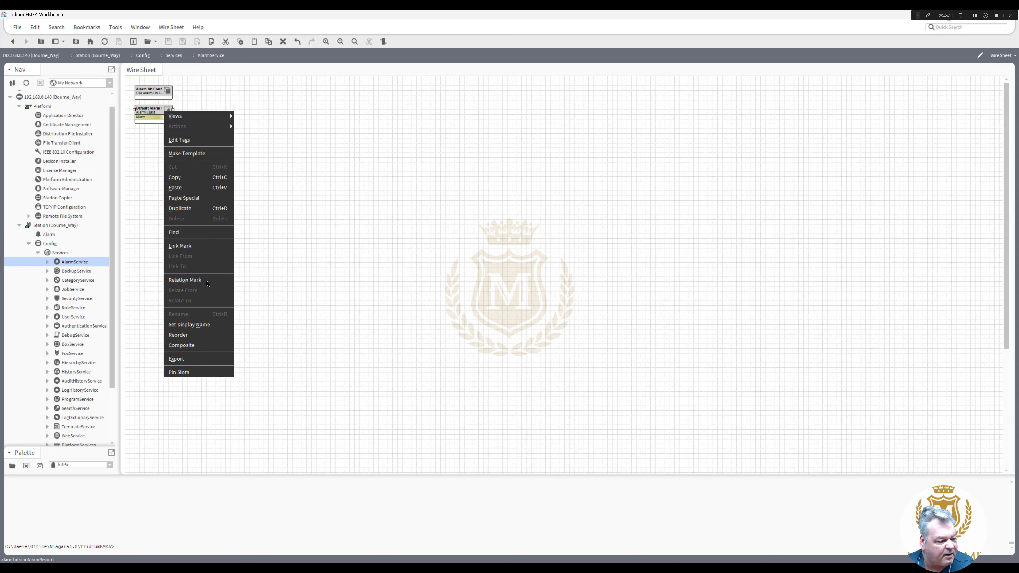
click(212, 370)
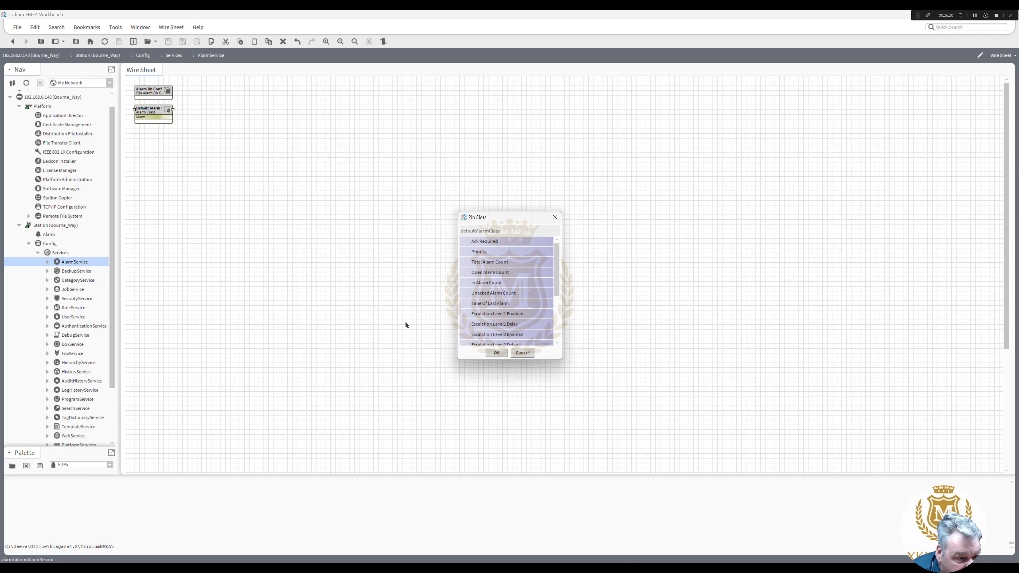
click(466, 273)
click(467, 262)
click(467, 282)
click(466, 293)
click(467, 304)
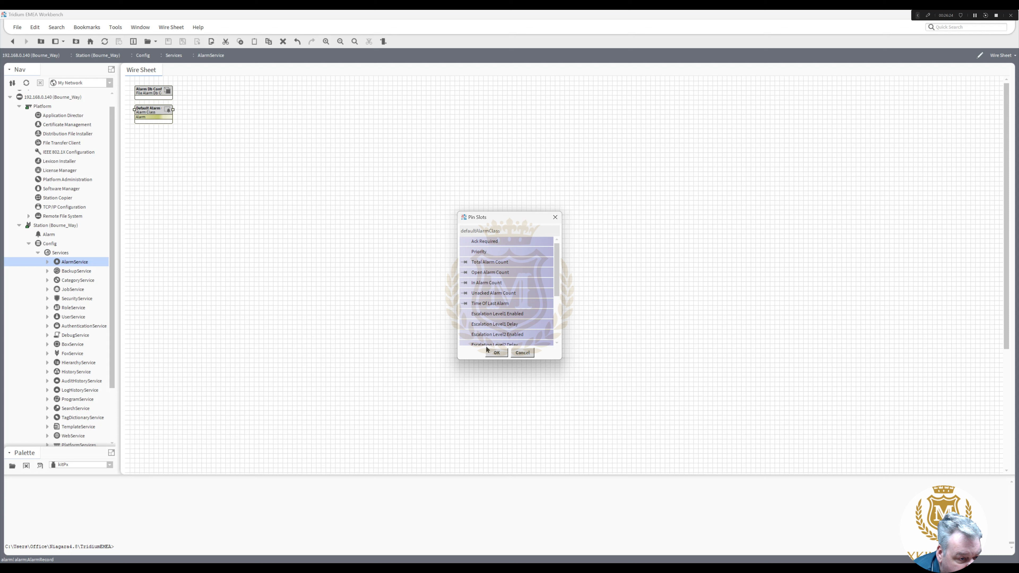
click(496, 352)
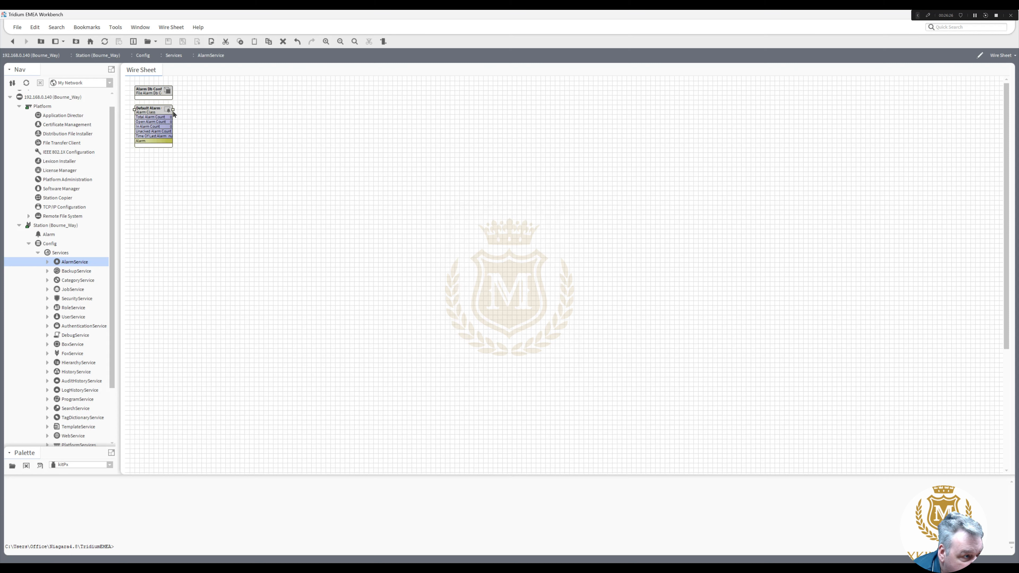
drag(173, 109, 220, 110)
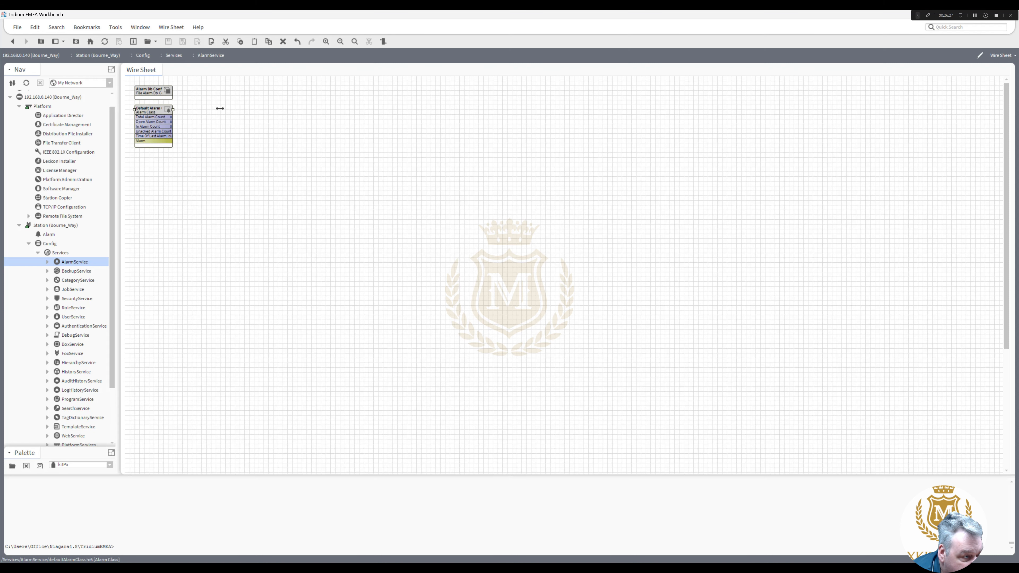
click(233, 213)
- Load the alarm module into the component palette and show its recipient types
drag(112, 349, 117, 392)
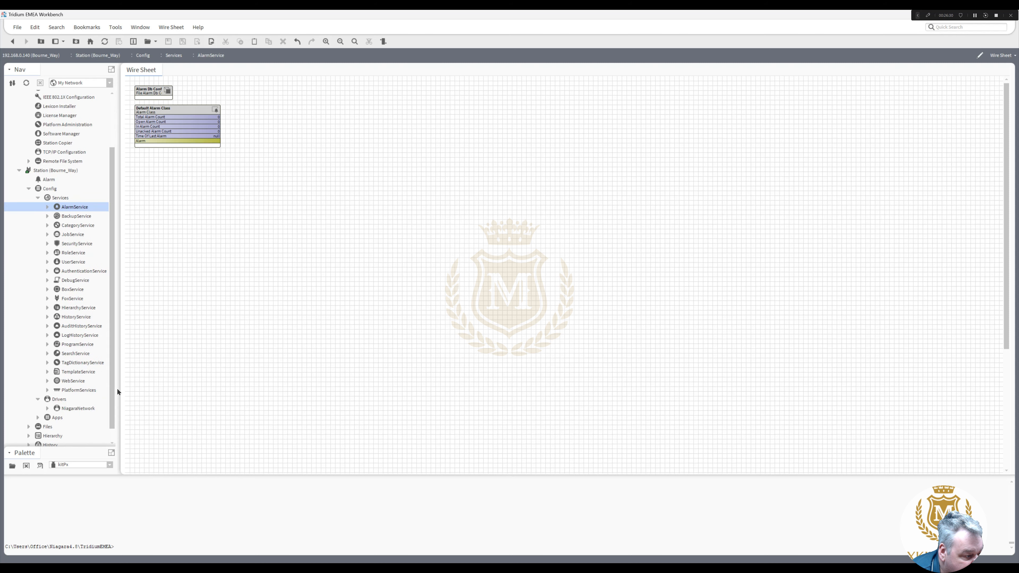
drag(85, 446, 78, 323)
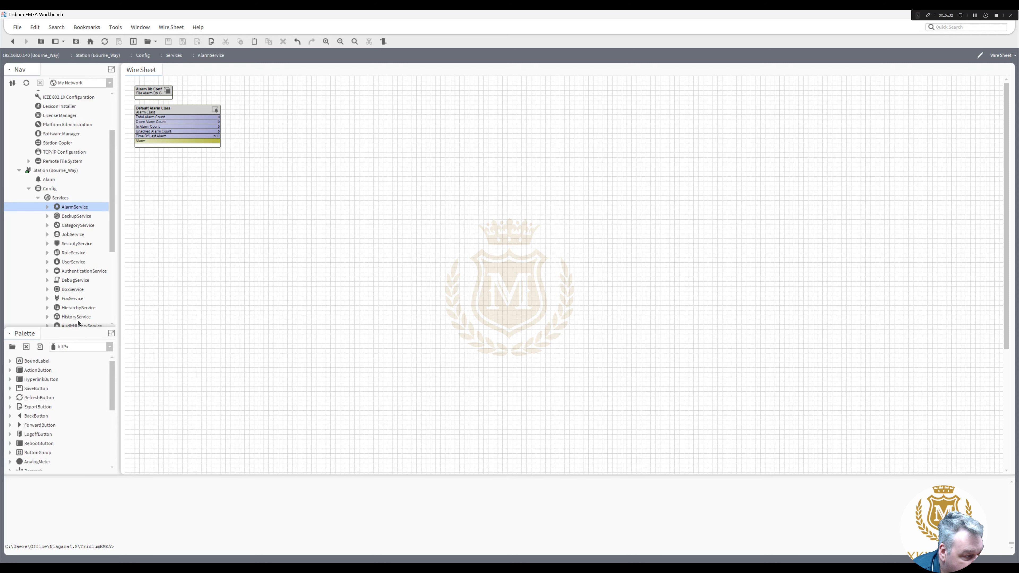
click(110, 346)
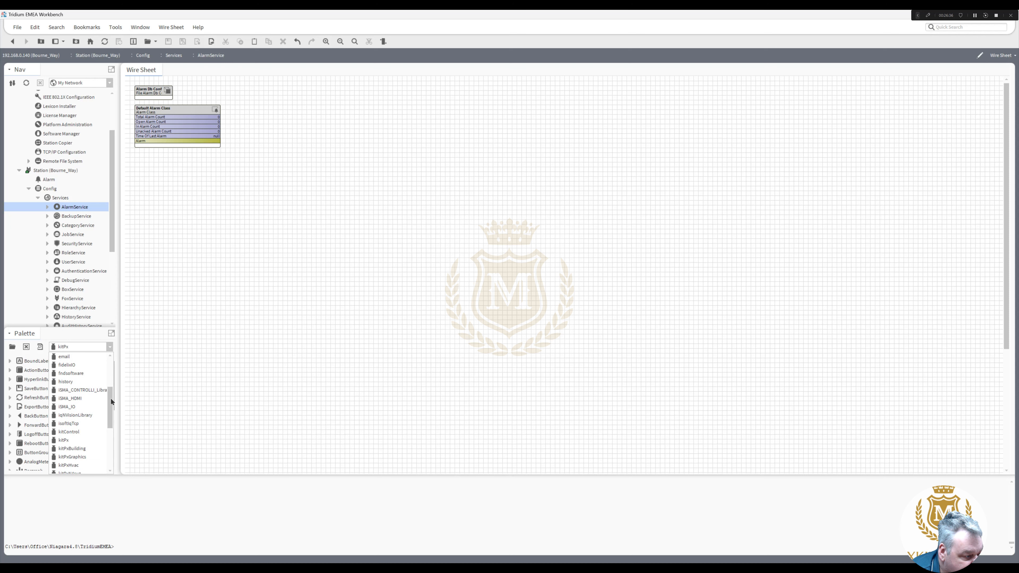
drag(113, 387, 112, 376)
click(79, 376)
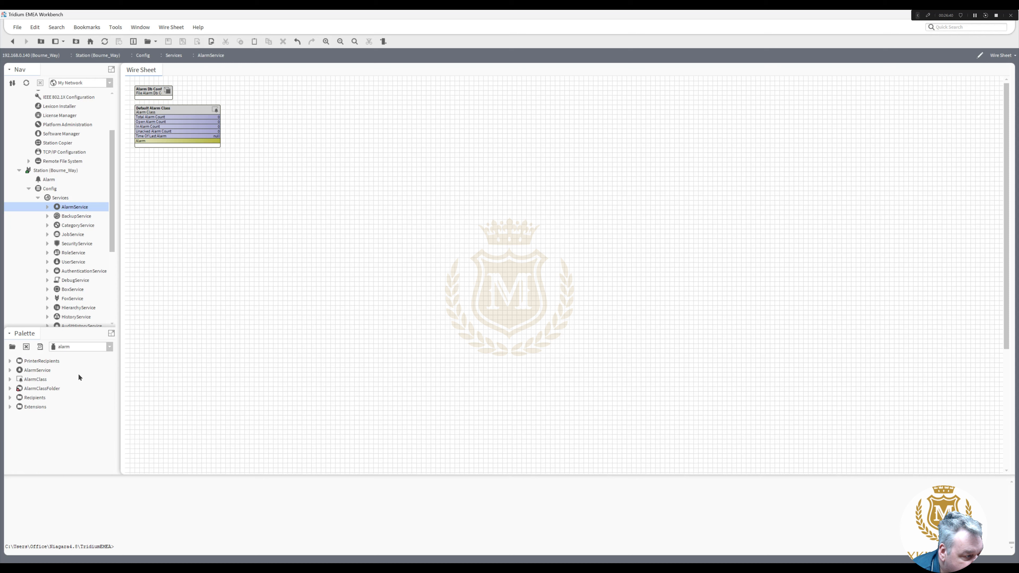
click(10, 398)
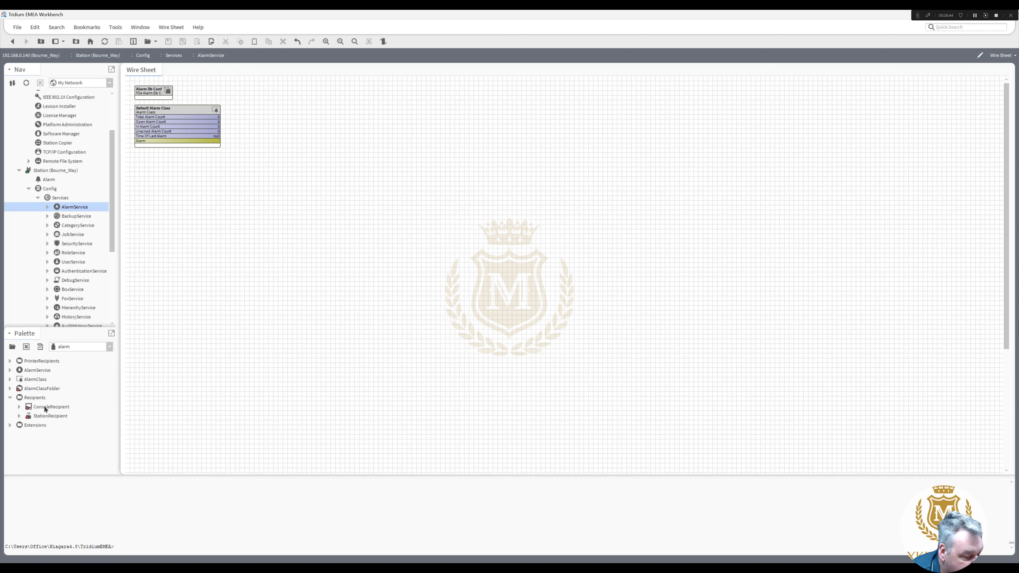
- Add a ConsoleRecipient and a StationRecipient, wiring the Alarm output to each Route Alarm
drag(45, 409, 267, 137)
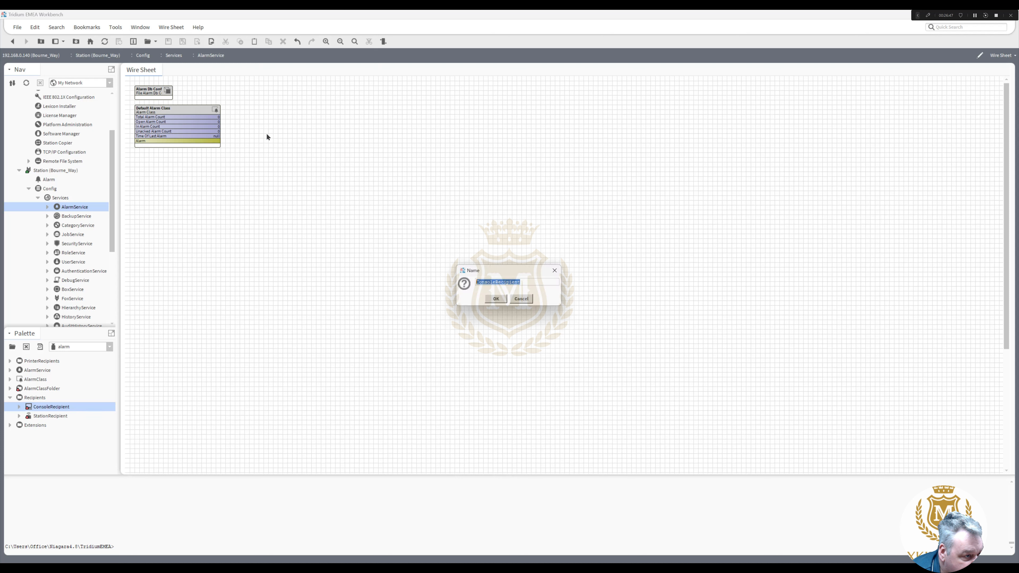
click(497, 299)
mouse_move(222, 143)
mouse_down()
mouse_move(281, 126)
mouse_move(251, 135)
mouse_move(306, 133)
mouse_up()
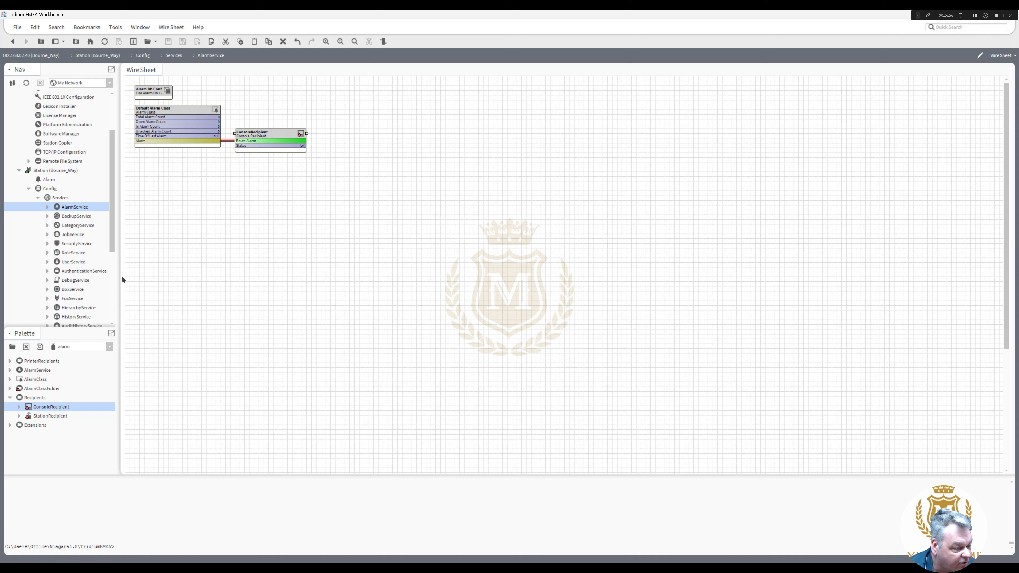
drag(62, 417, 307, 156)
click(497, 300)
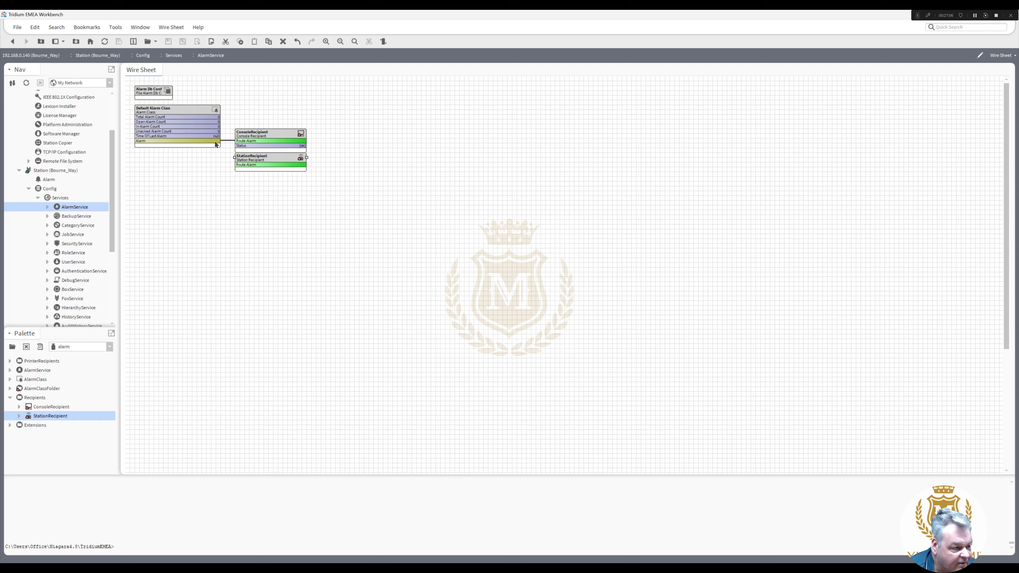
drag(216, 142, 240, 163)
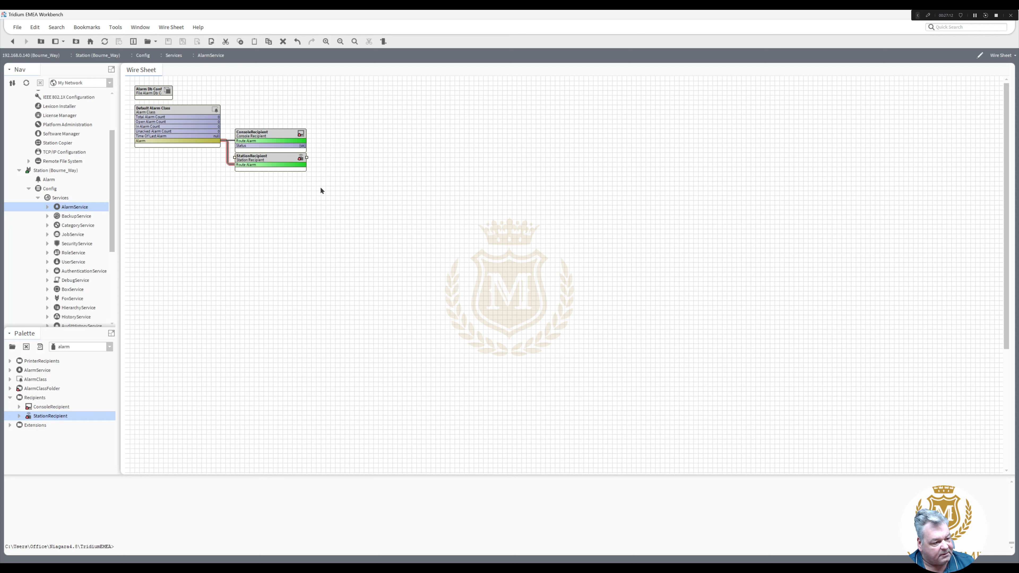
drag(320, 186, 216, 120)
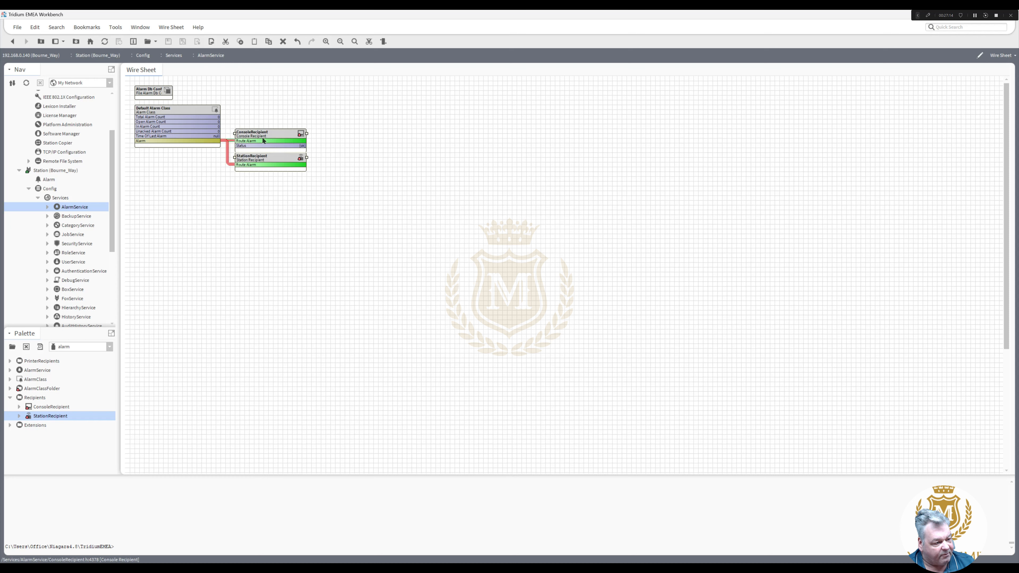
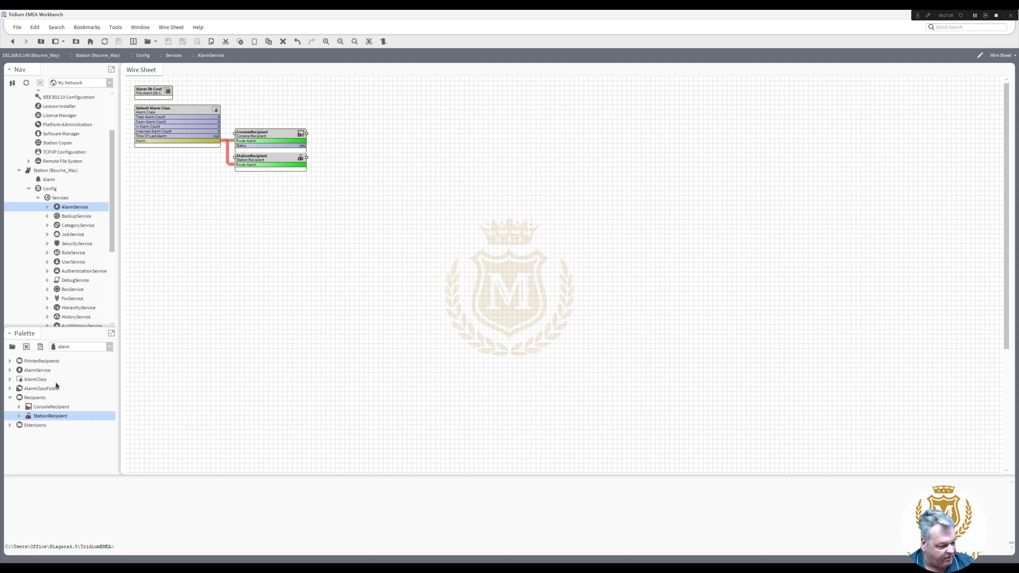
- Load the email module into the palette, try placing an EmailRecipient, and dismiss the missing email-rt error
click(109, 348)
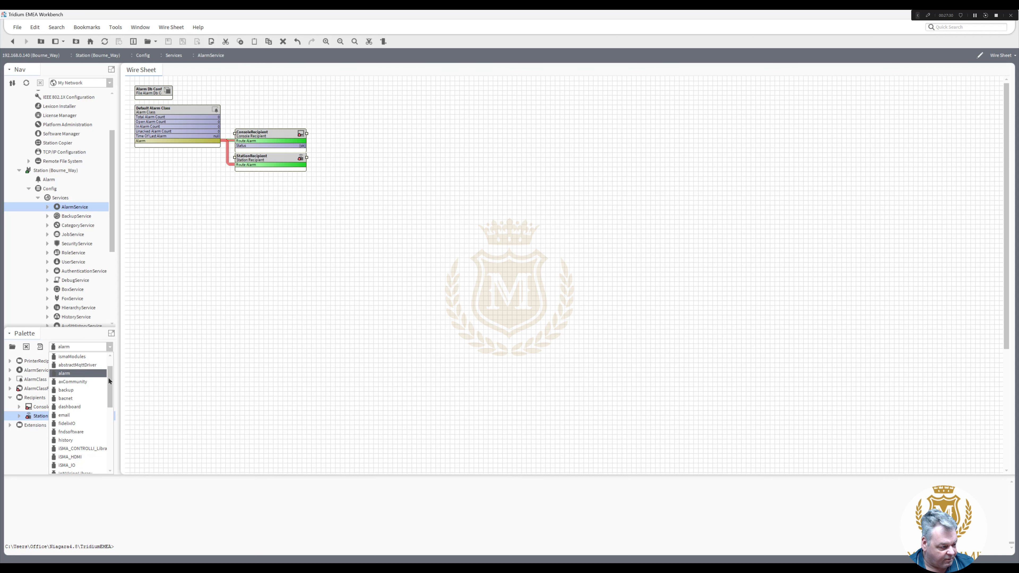
drag(109, 381, 112, 398)
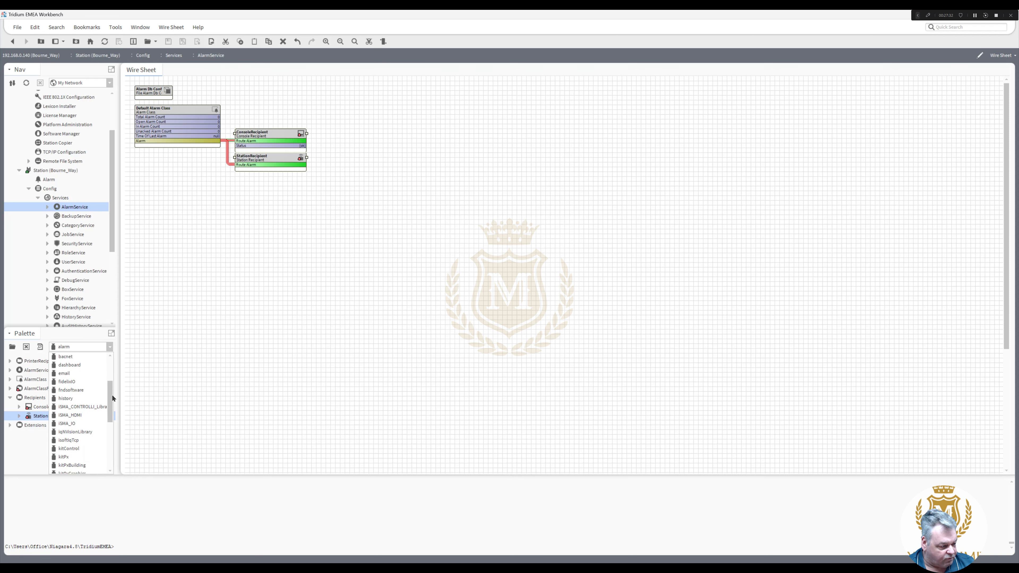
click(66, 373)
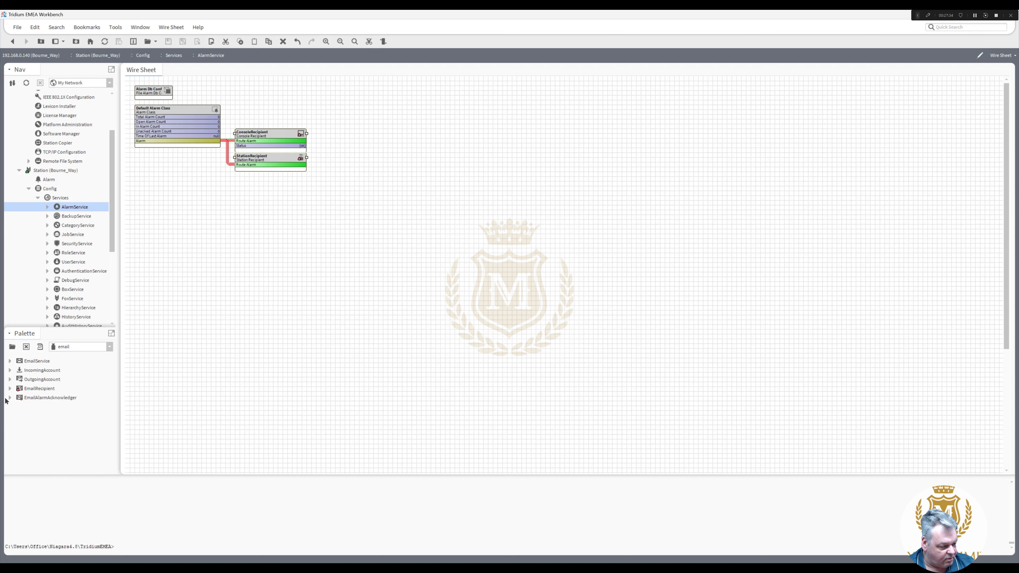
drag(40, 389, 312, 160)
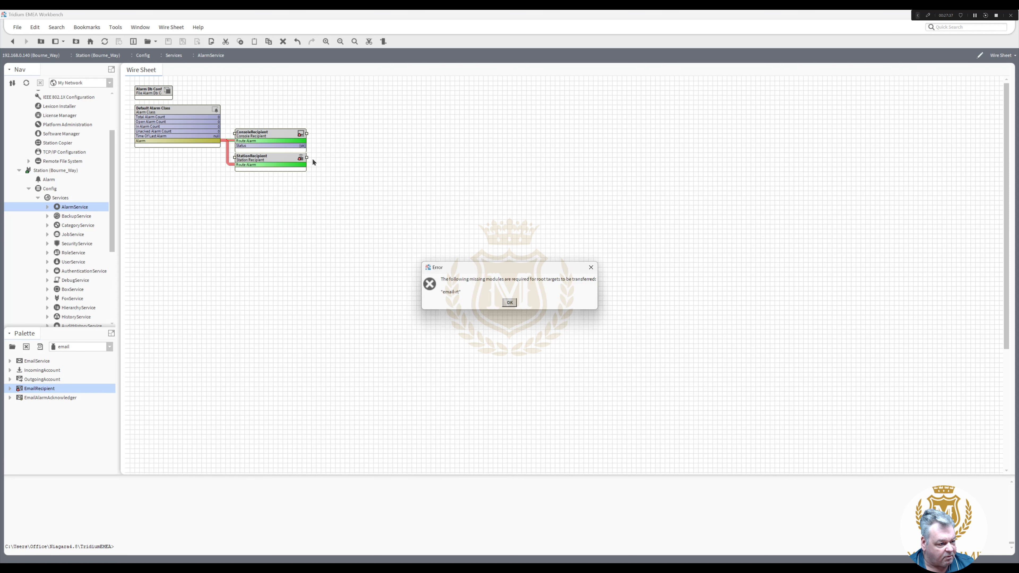
click(509, 301)
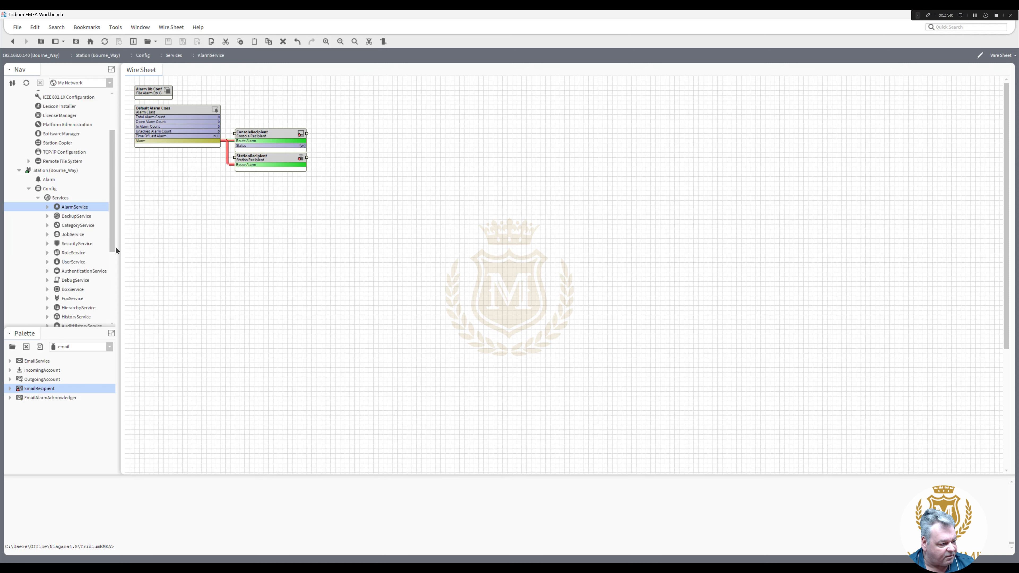
scroll(111, 240, up, 3)
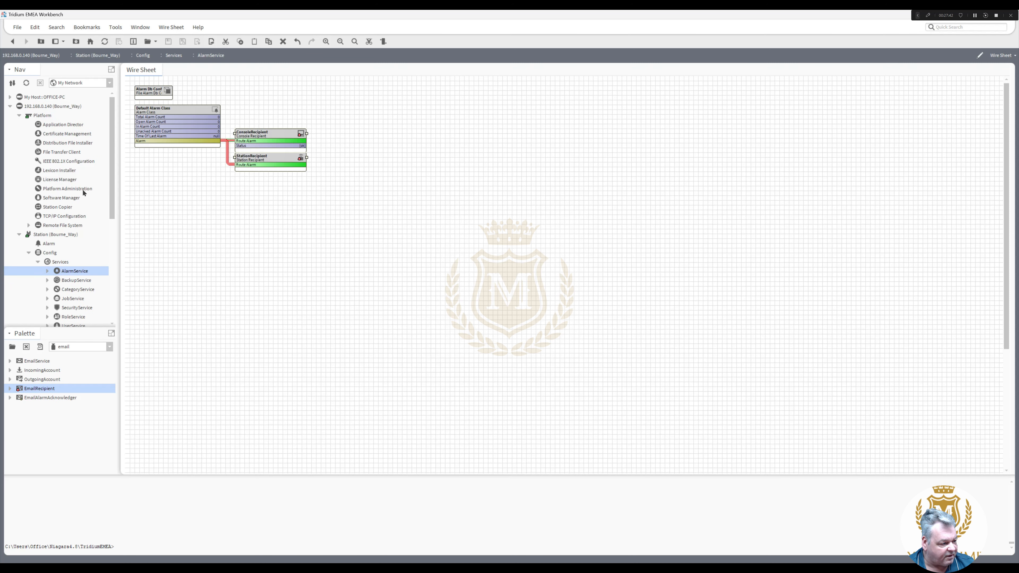
- In Software Manager, install email-rt with its email-ux and email-wb dependencies and commit
double_click(62, 197)
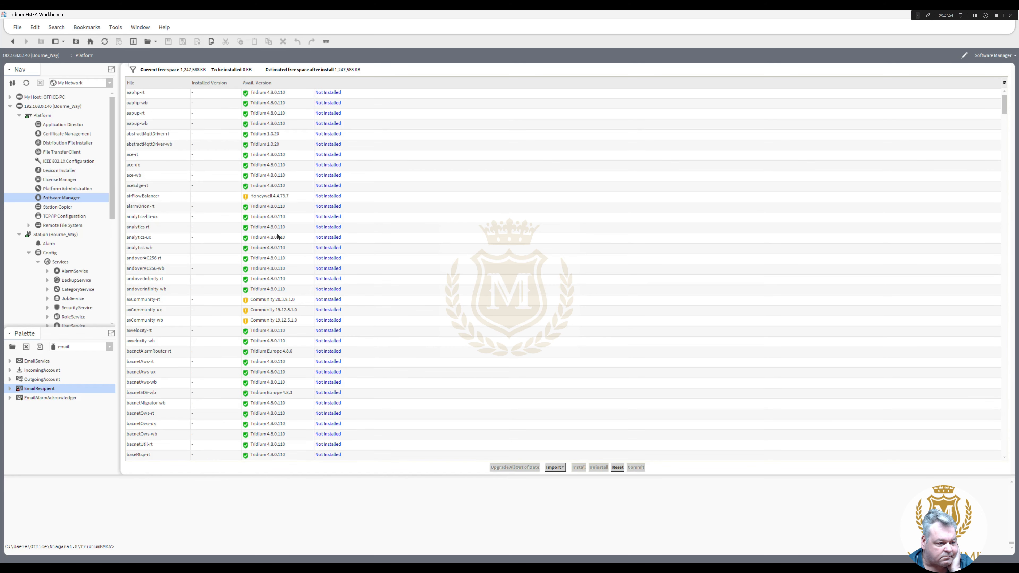
drag(1006, 109, 1008, 153)
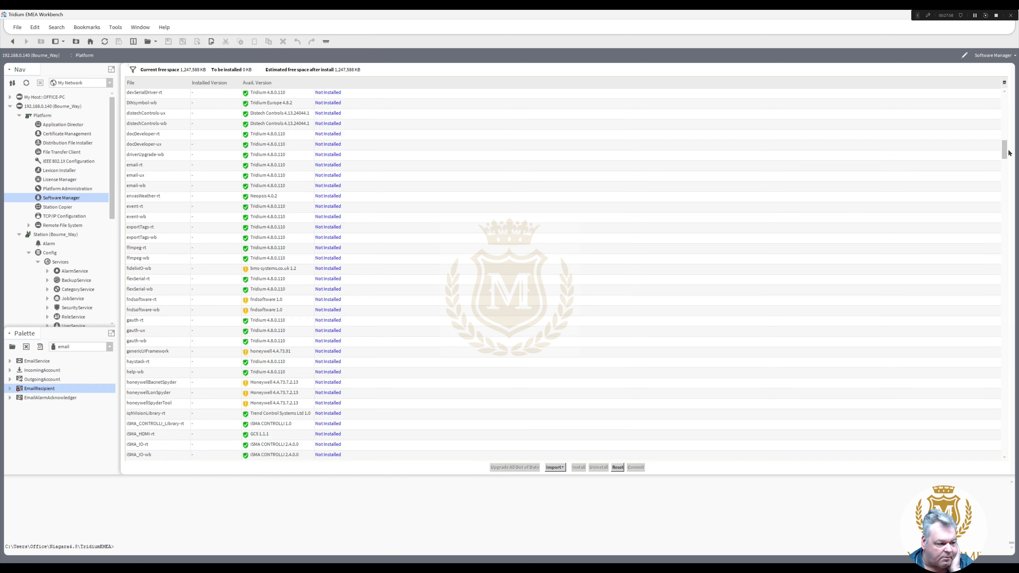
click(136, 166)
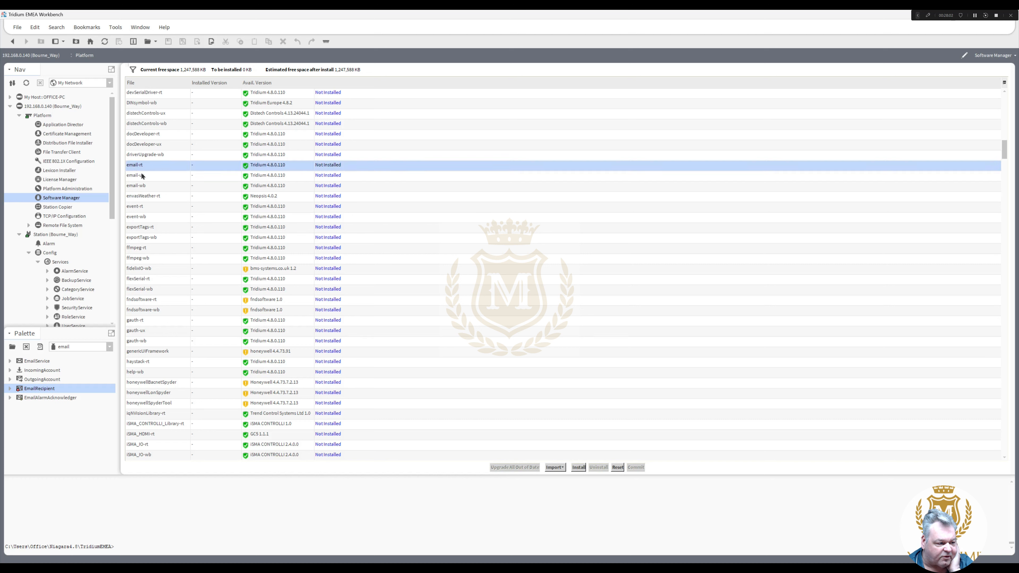
click(579, 468)
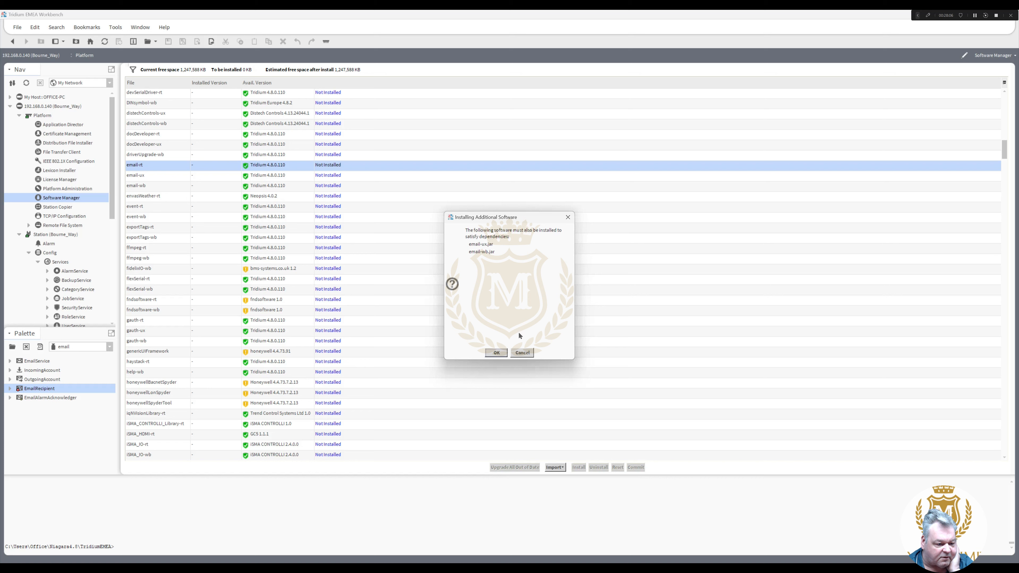
click(499, 353)
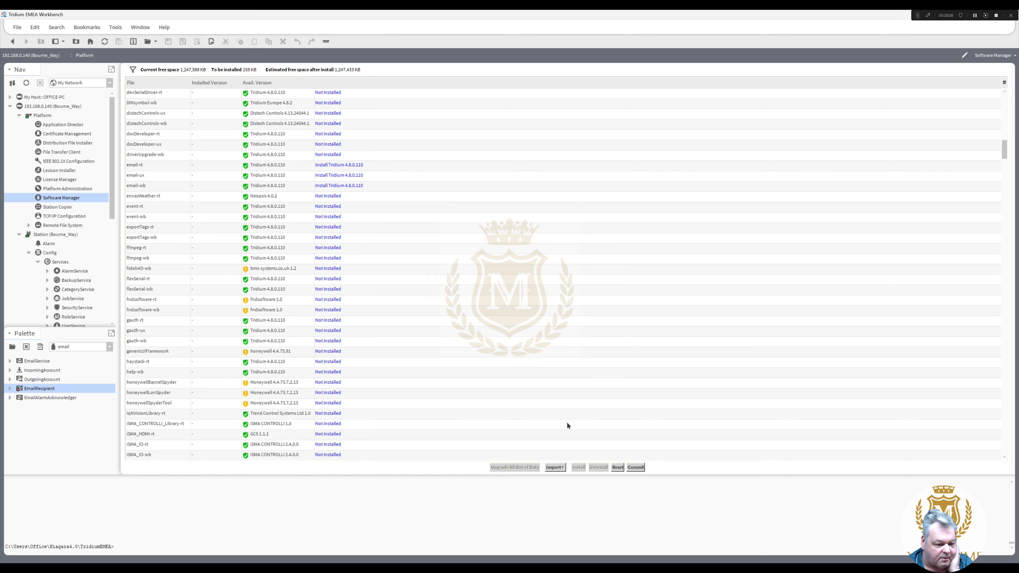
click(634, 467)
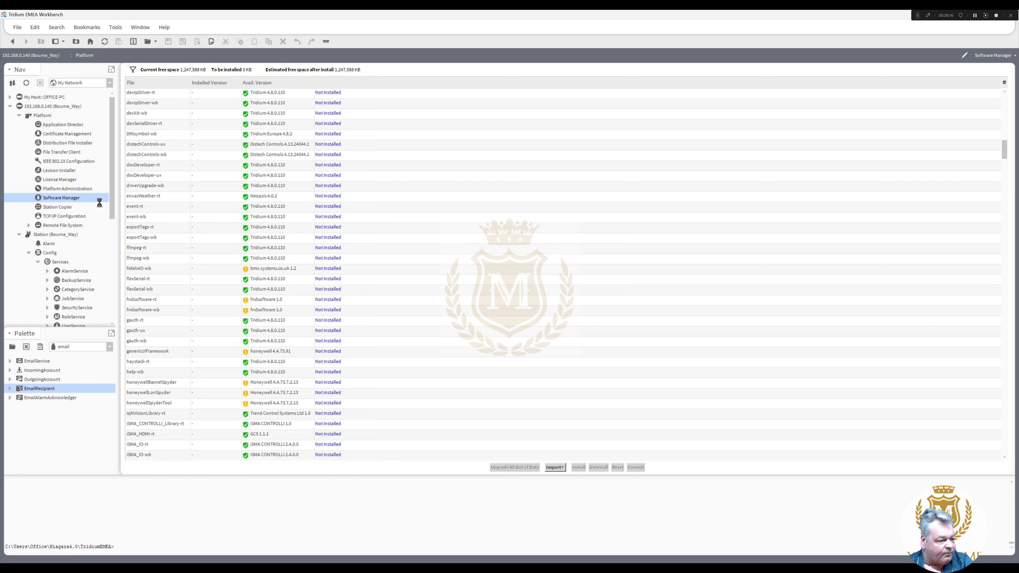
scroll(117, 227, down, 1)
scroll(119, 228, down, 6)
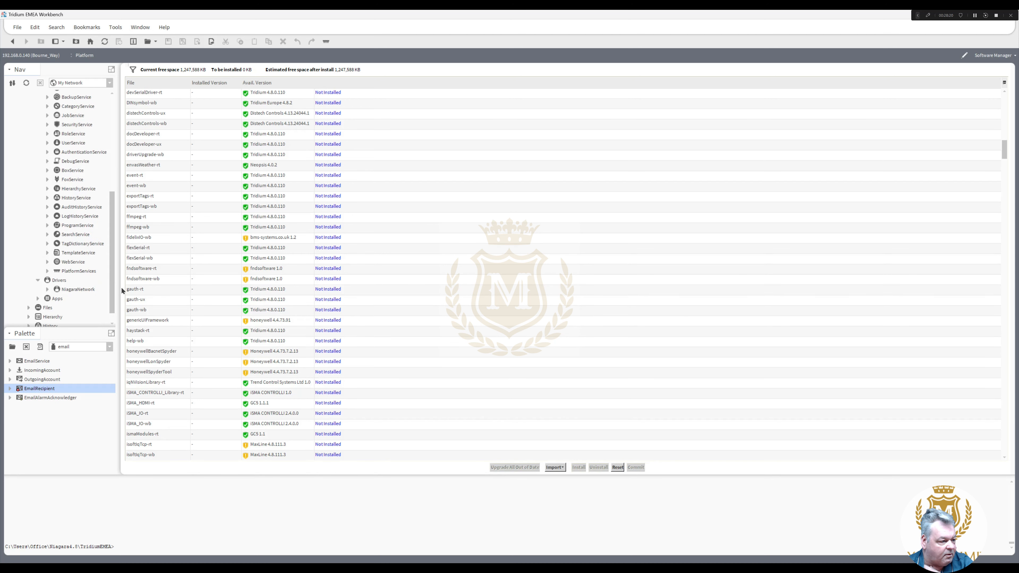
scroll(122, 287, down, 1)
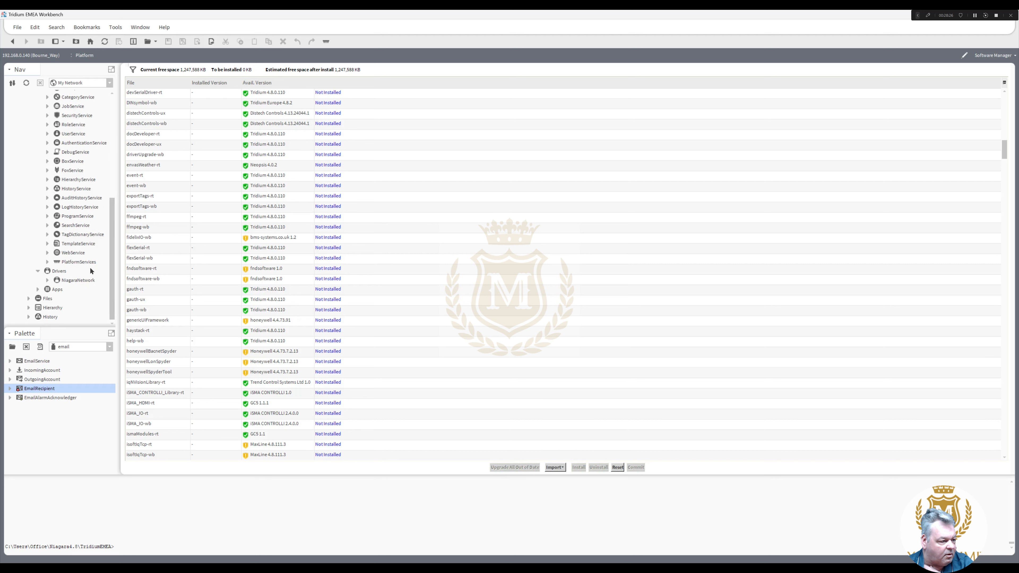
scroll(110, 241, up, 3)
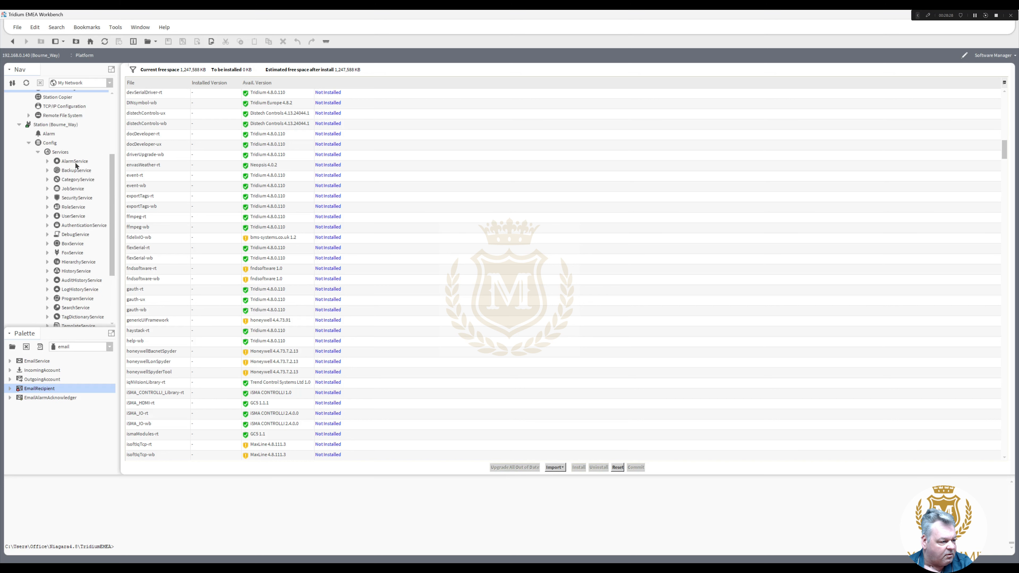
- Add an EmailRecipient with its default name on the AlarmService wire sheet, just below StationRecipient
double_click(75, 162)
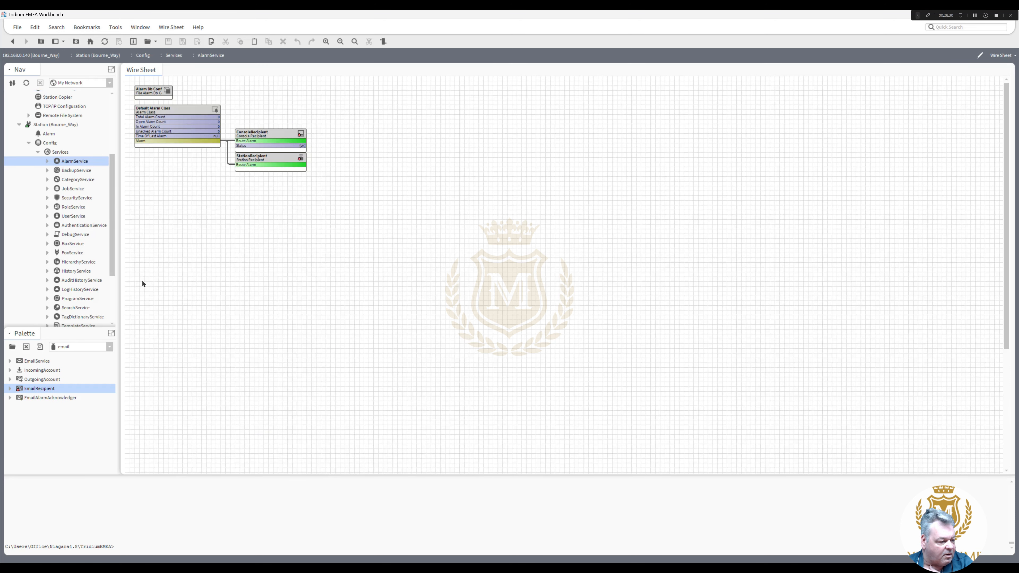
drag(41, 390, 286, 237)
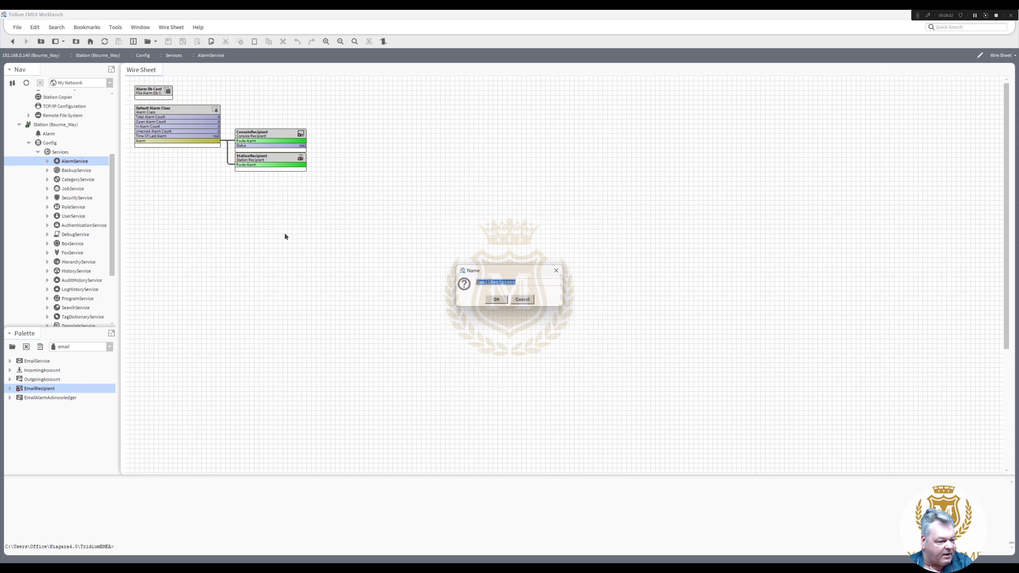
click(497, 299)
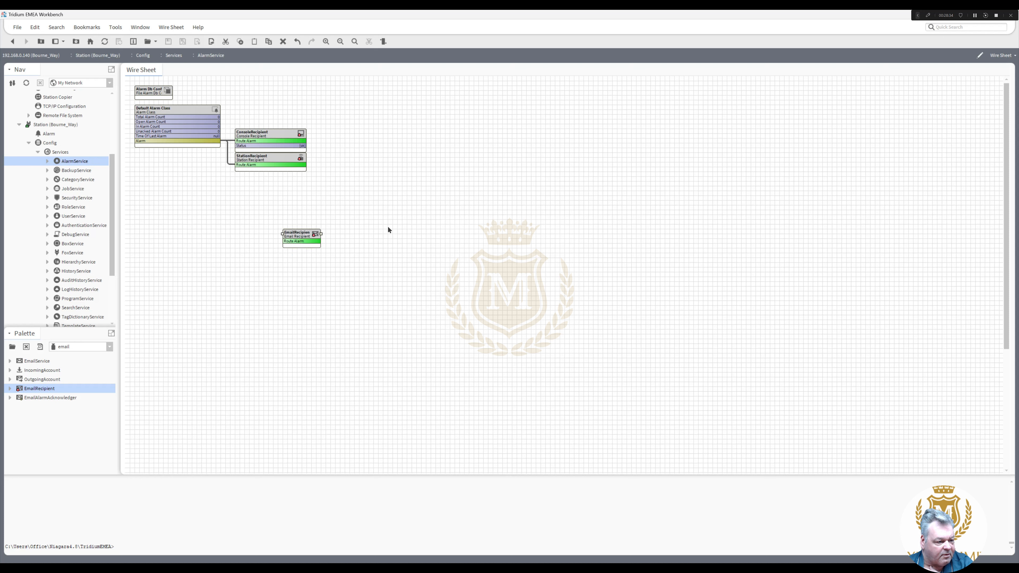
drag(318, 238, 306, 177)
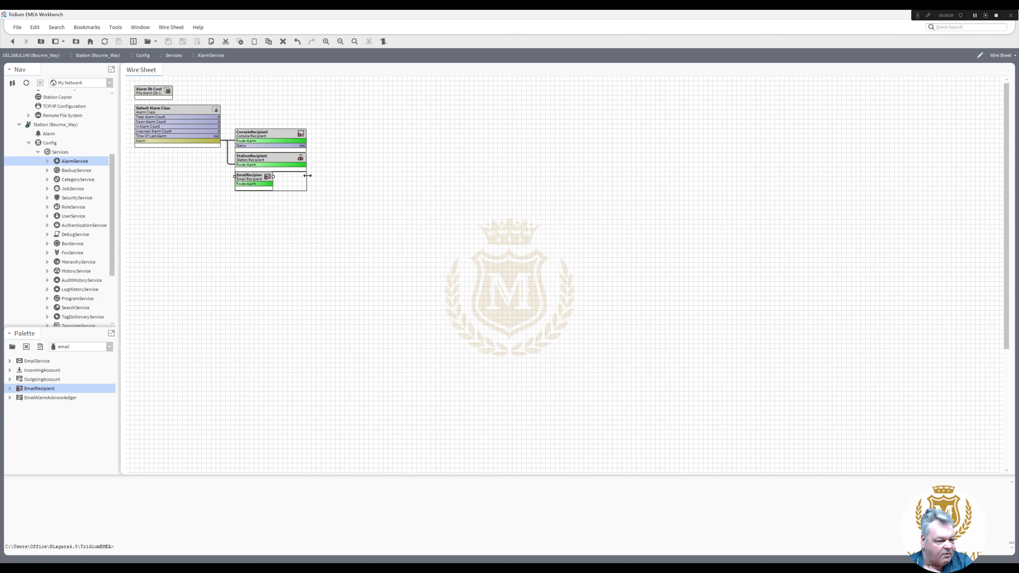
- Link Default Alarm Class's Alarm output to EmailRecipient's Route Alarm and open its properties
click(282, 160)
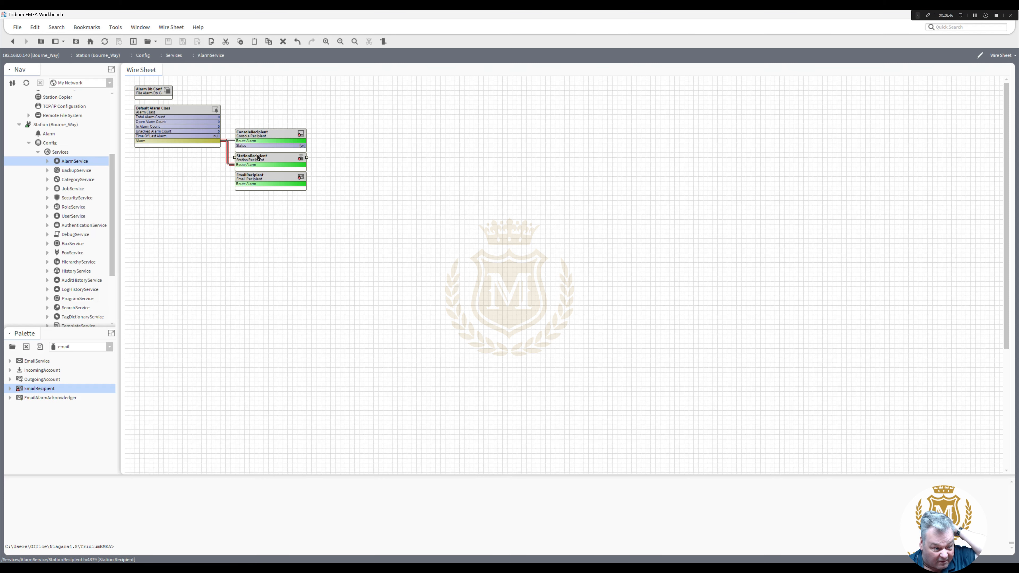
click(260, 138)
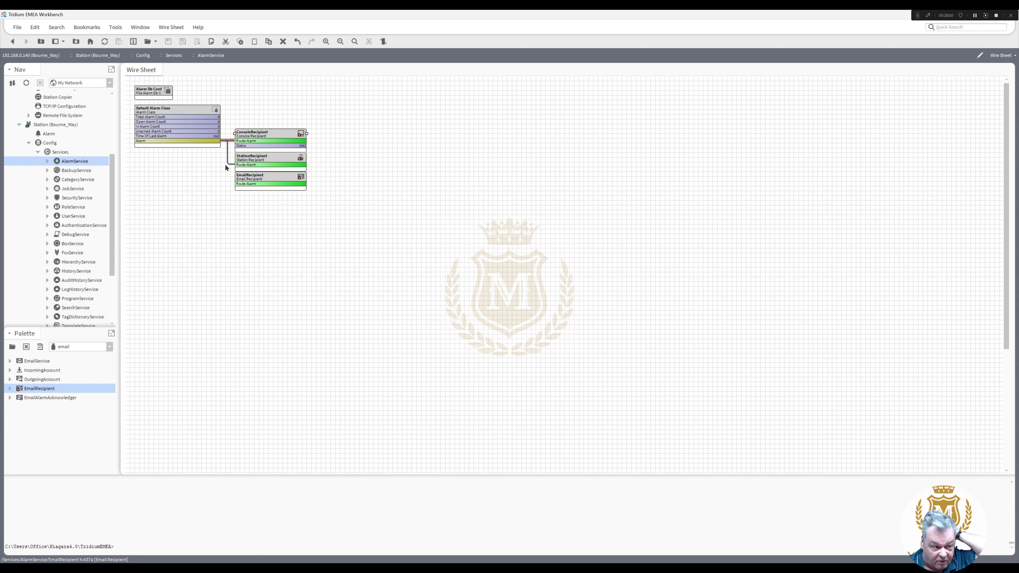
drag(214, 141, 237, 184)
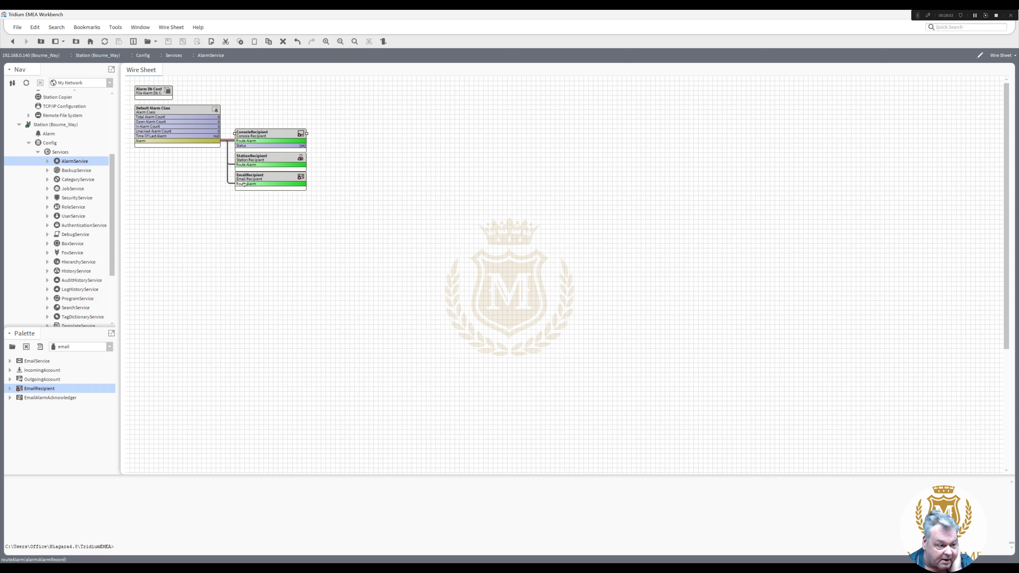
double_click(270, 178)
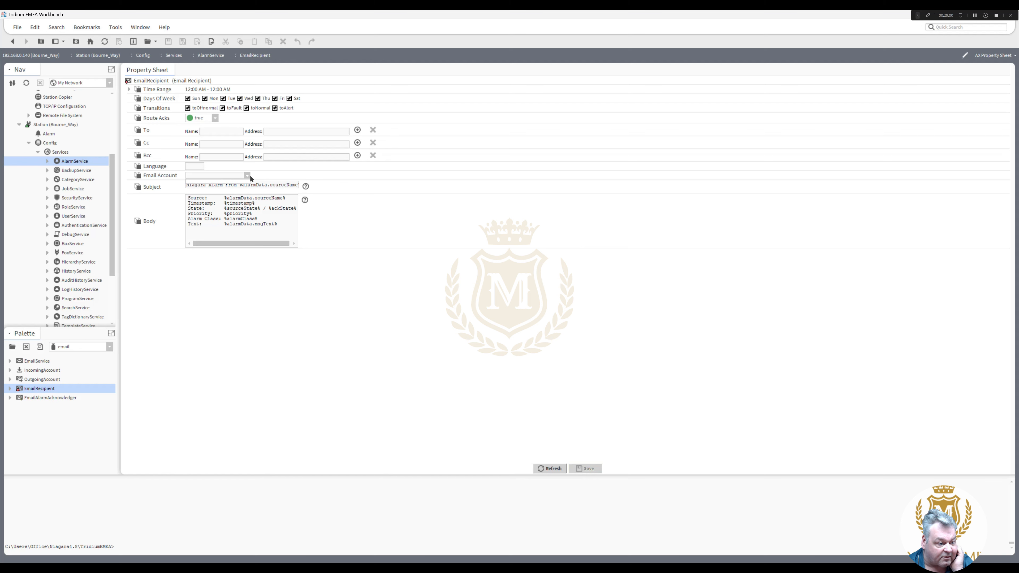
- Leave the EmailRecipient property sheet and go back to the AlarmService wire sheet
click(248, 177)
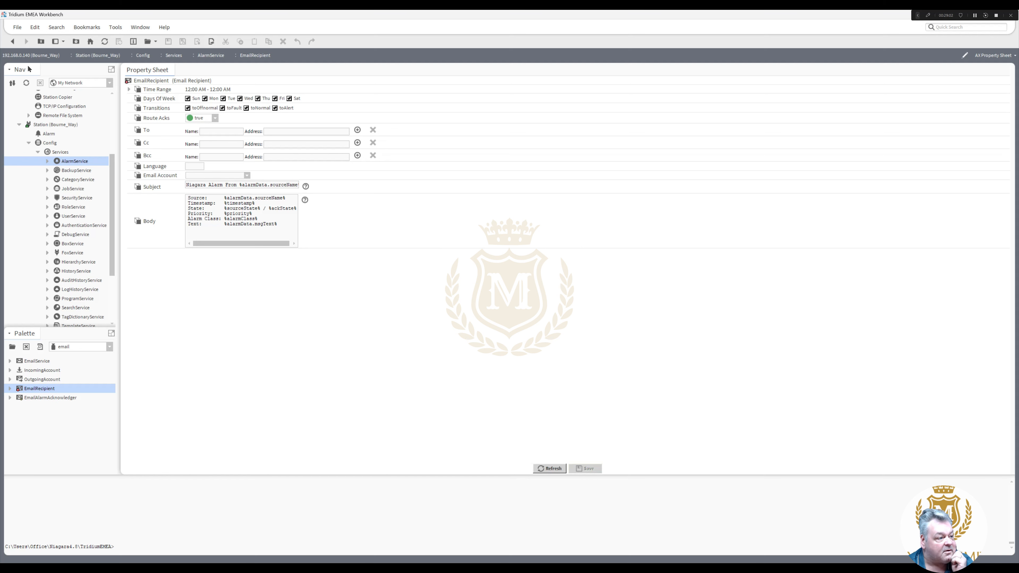
click(14, 41)
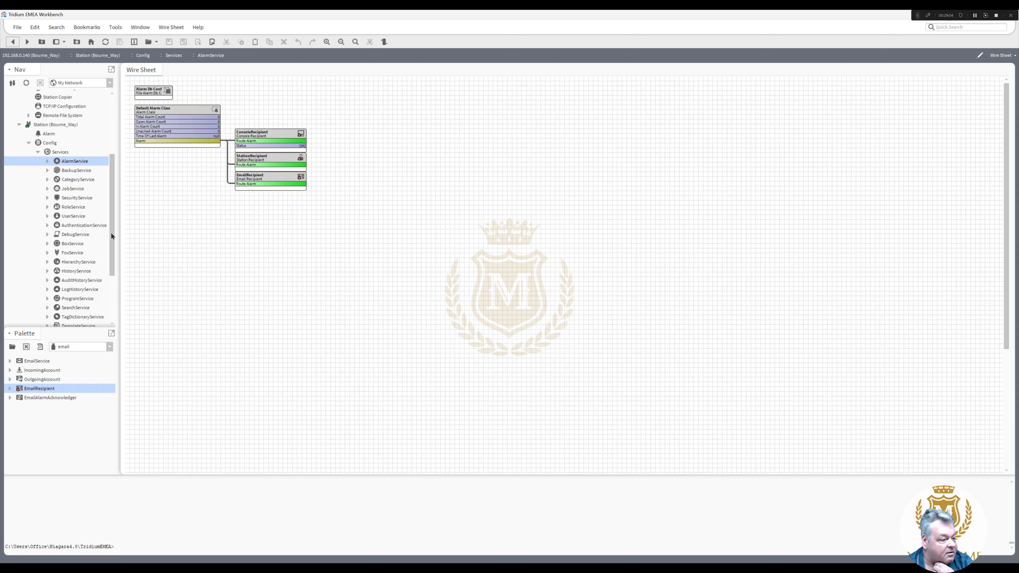
drag(111, 233, 112, 232)
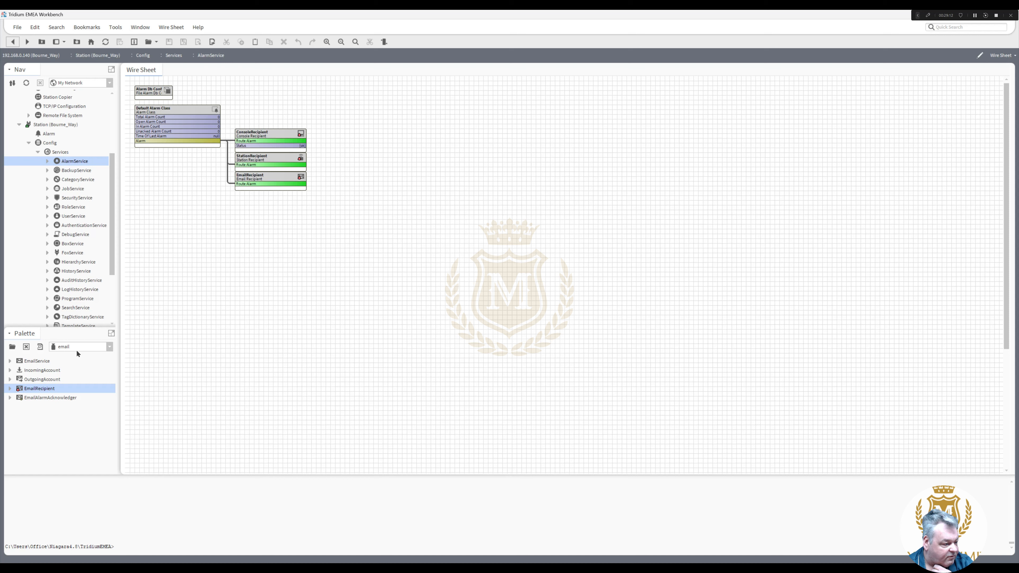
- Add an EmailService with its default name to the station's Services
drag(42, 362, 63, 161)
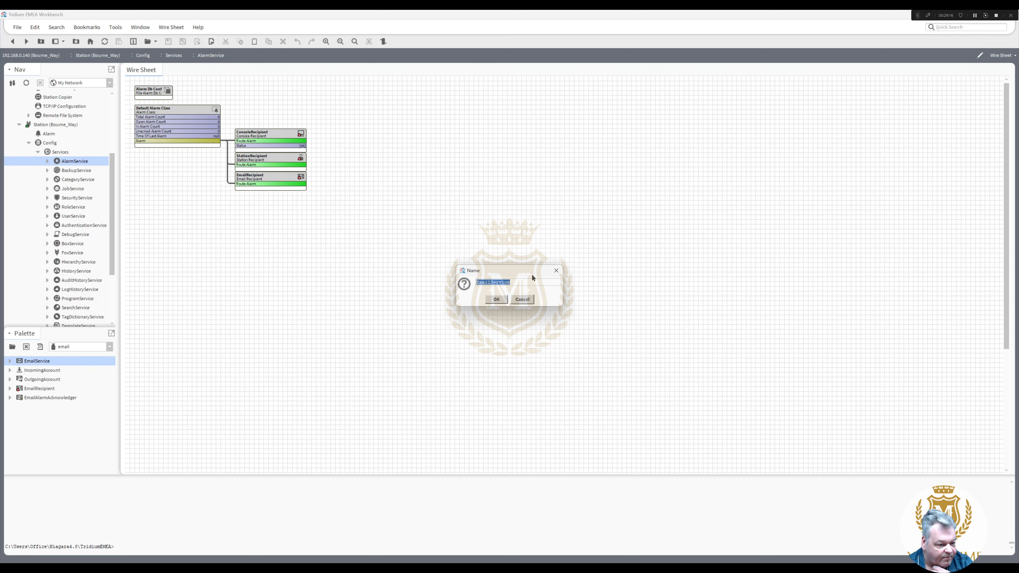
click(498, 300)
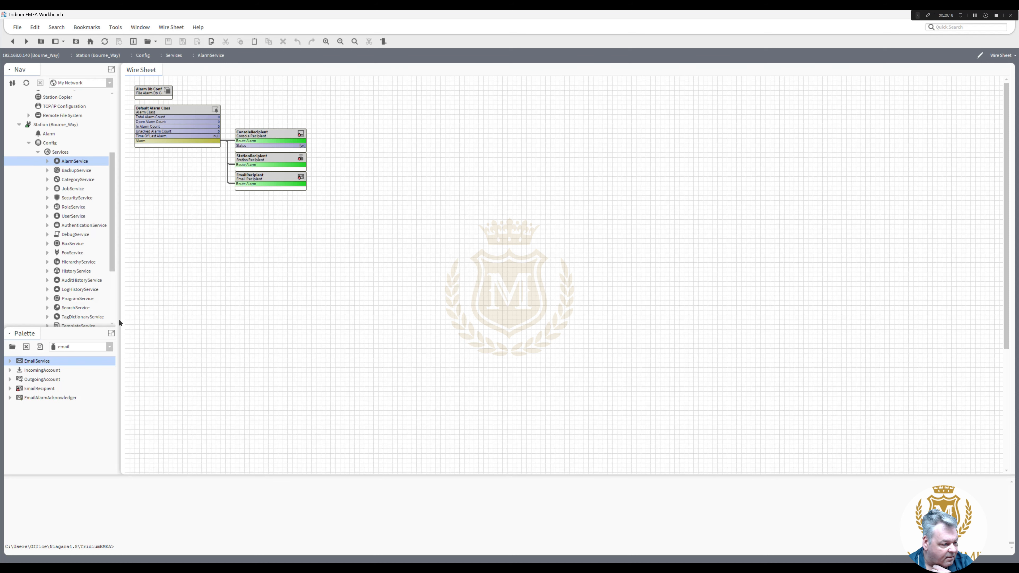
drag(112, 262, 114, 312)
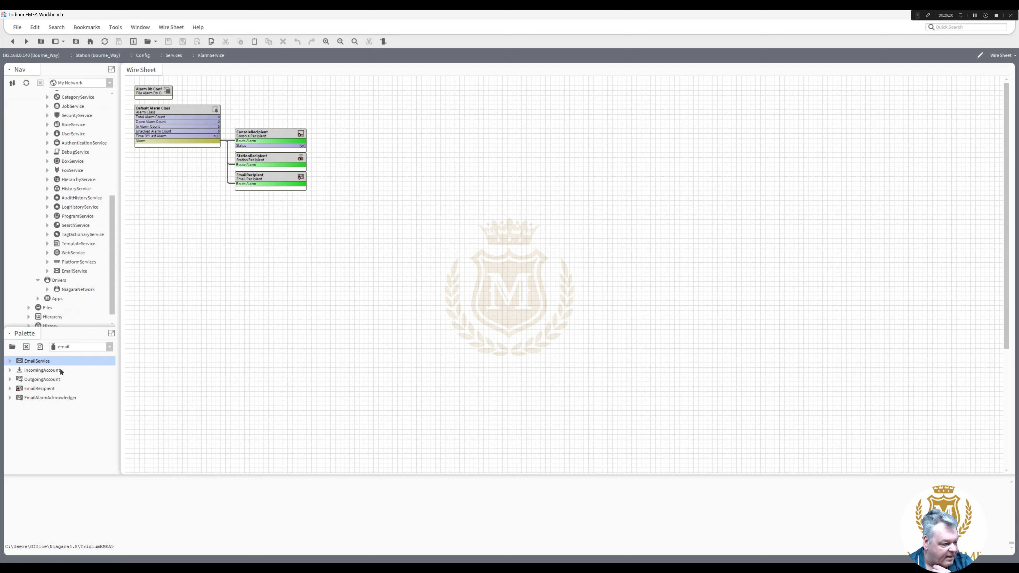
- Place an OutgoingAccount inside EmailService and expand EmailService to show it
drag(50, 380, 75, 280)
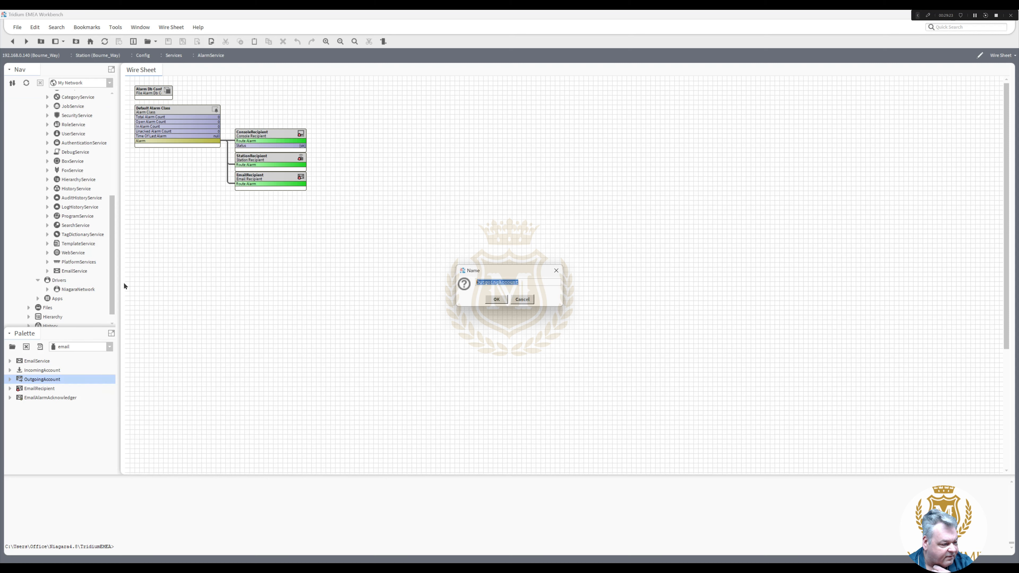
click(498, 300)
click(47, 271)
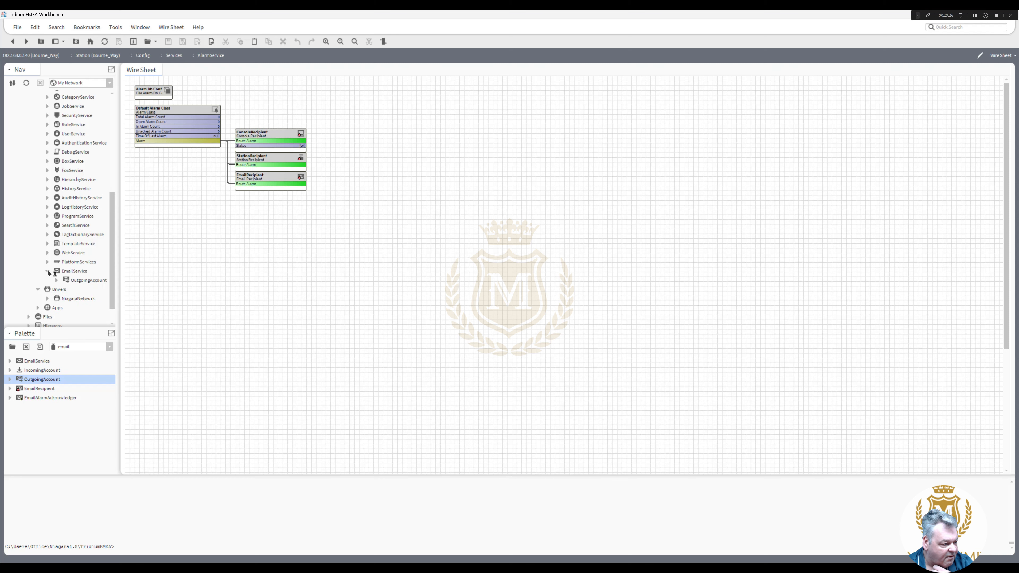
- Set the OutgoingAccount to smtp.gmail.com, port 587, with Start TLS and authentication, and save
double_click(85, 281)
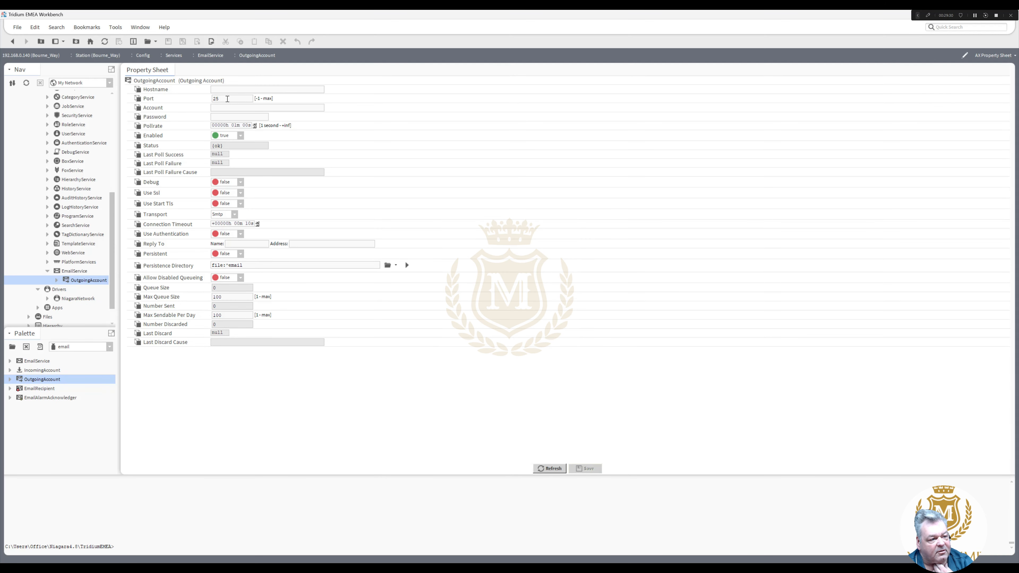
text(587)
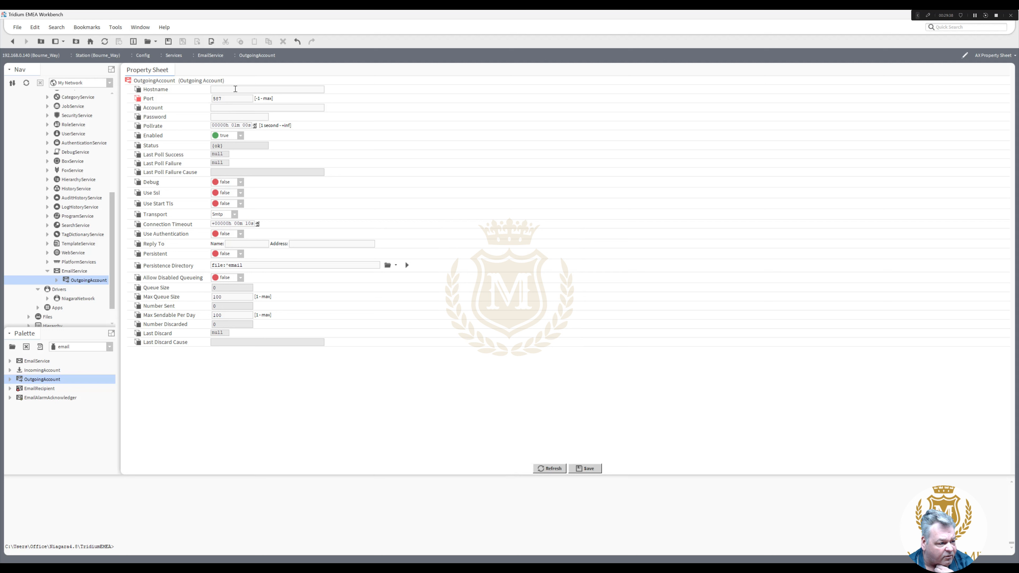
click(235, 88)
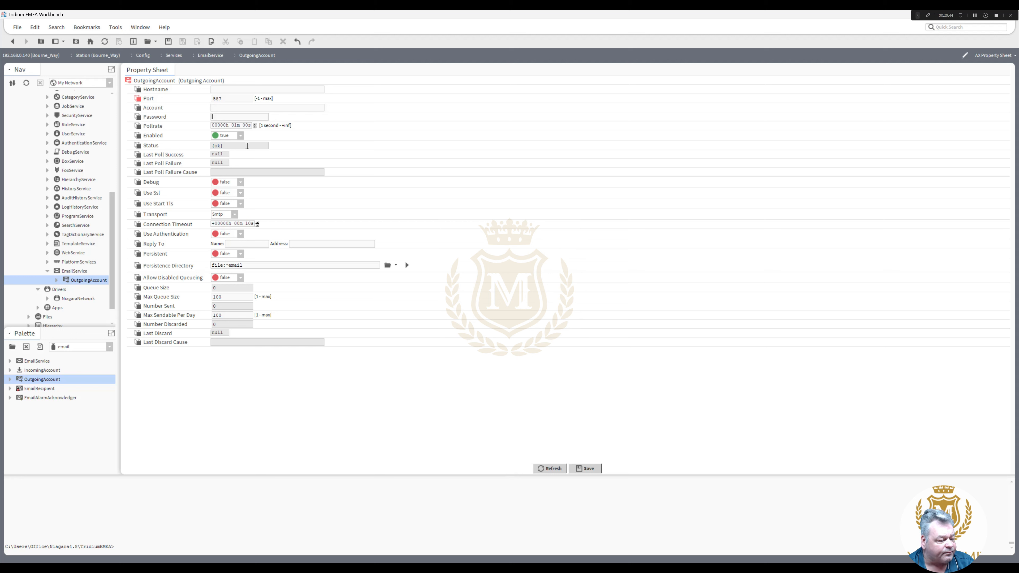
click(216, 118)
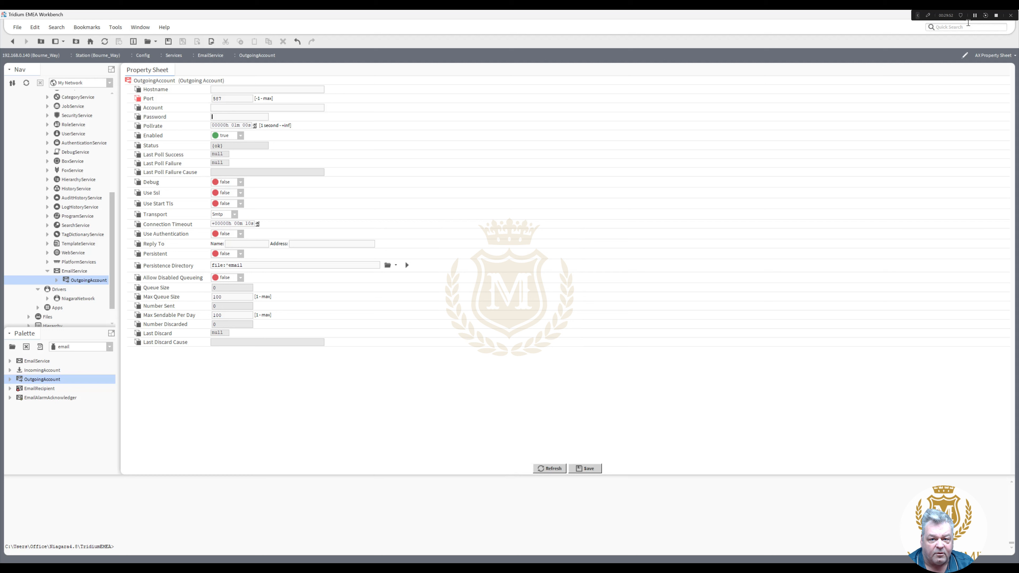
click(975, 16)
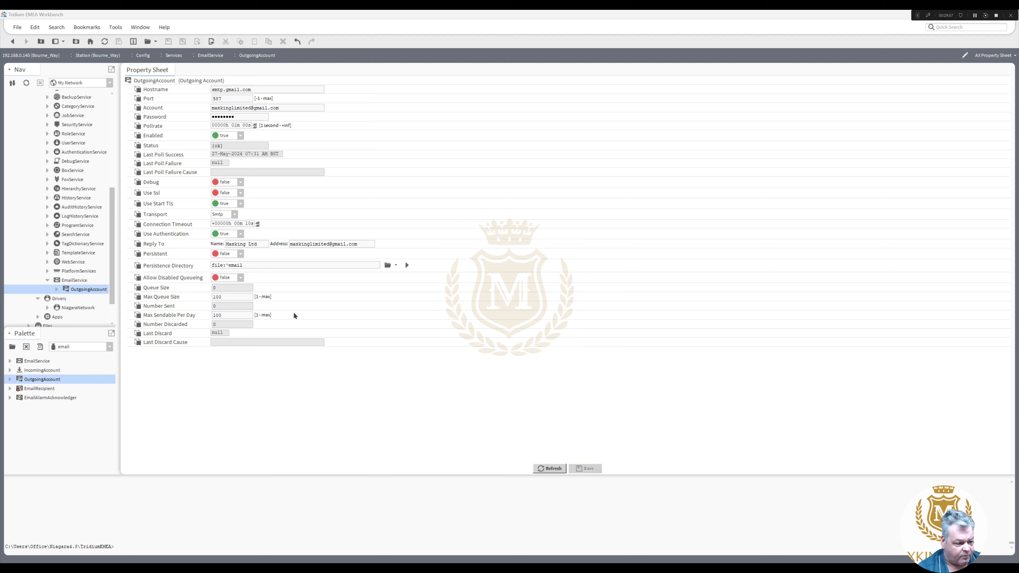
drag(111, 280, 106, 251)
- Enter the EmailRecipient's To contact name and e-mail address and save
double_click(75, 143)
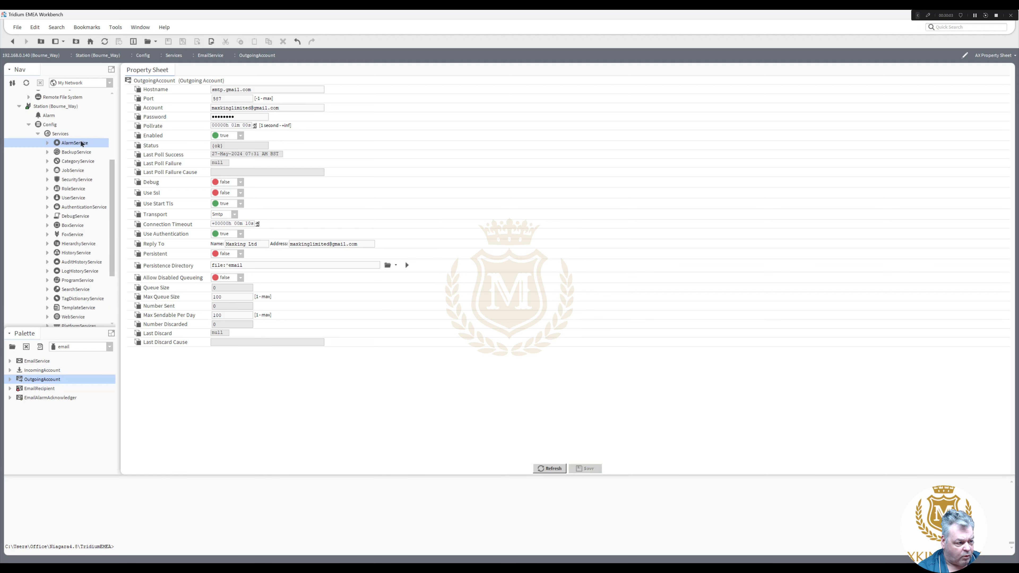
double_click(266, 181)
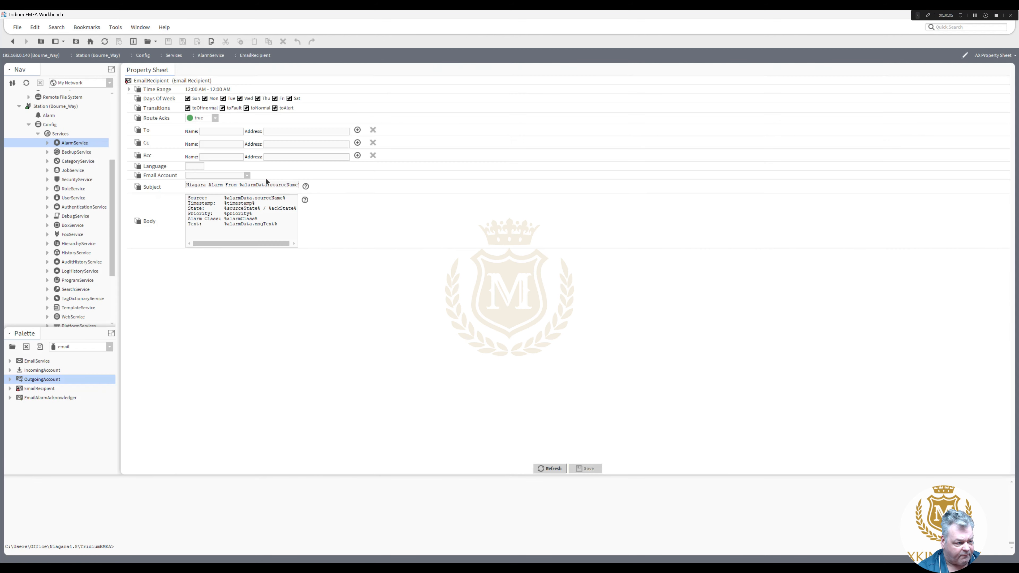
click(224, 133)
text(Paul)
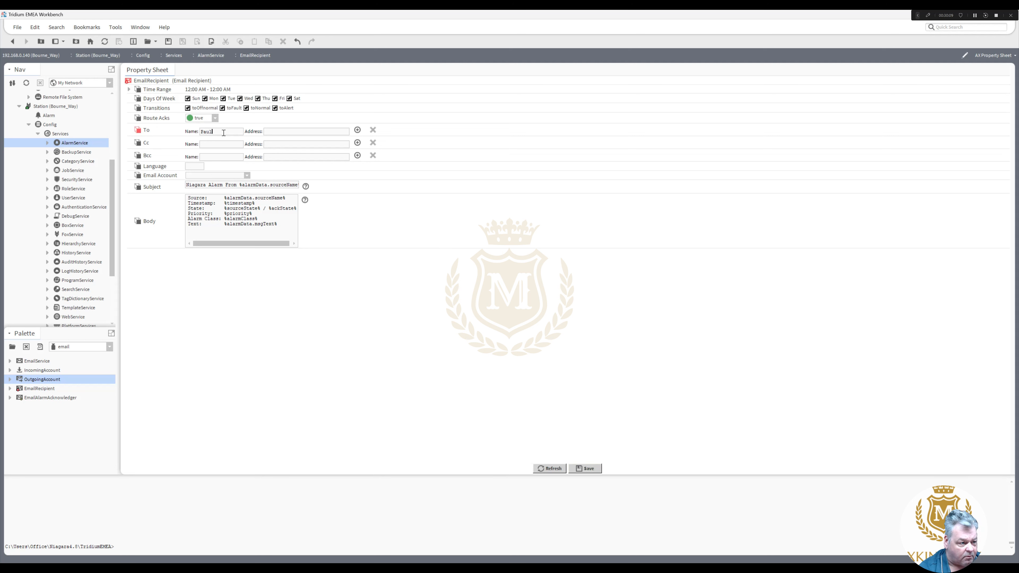
click(283, 131)
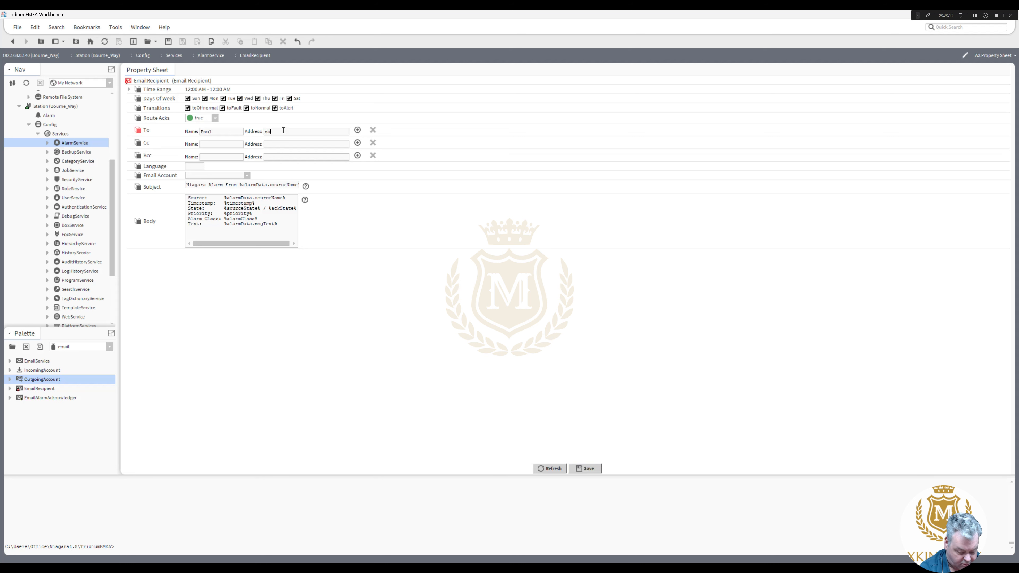
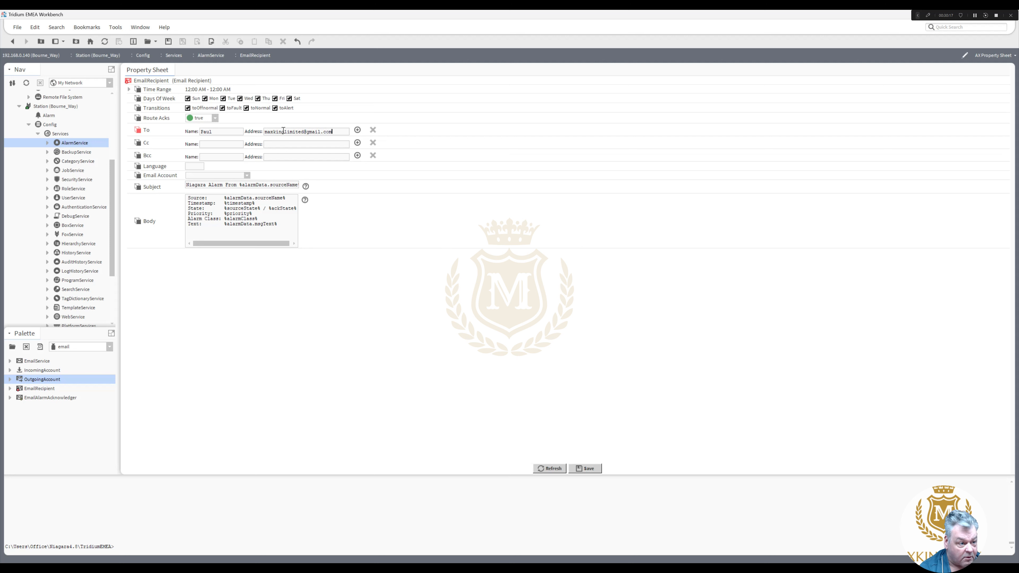
click(585, 469)
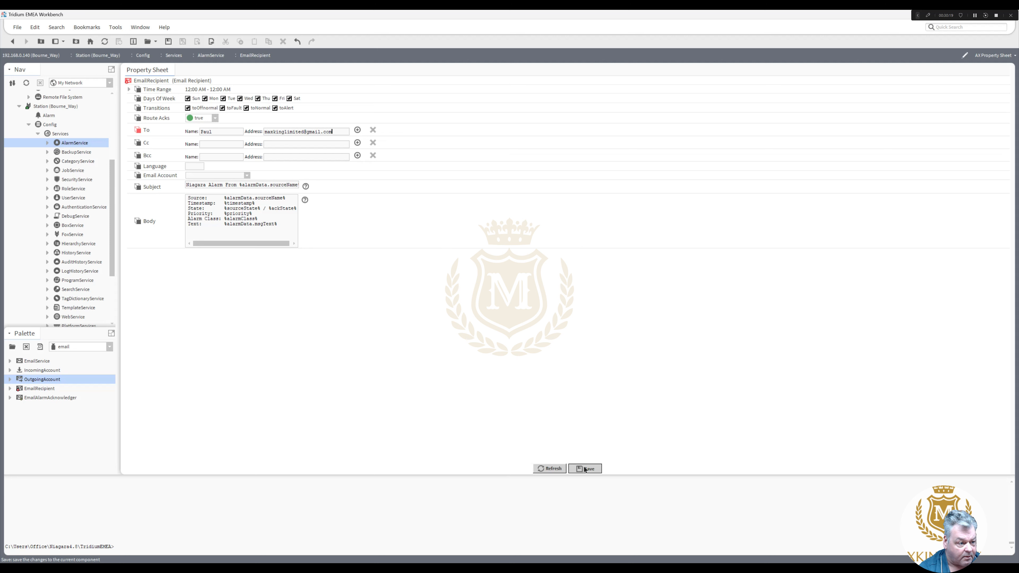
- Choose OutgoingAccount as the email account, set Language to GB, save, and collapse Services
click(248, 176)
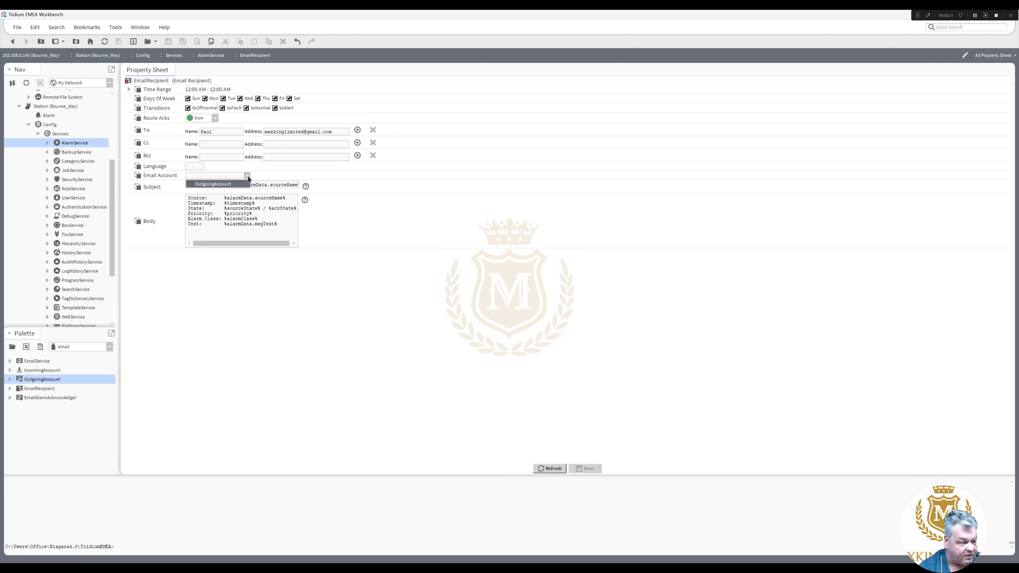
click(235, 185)
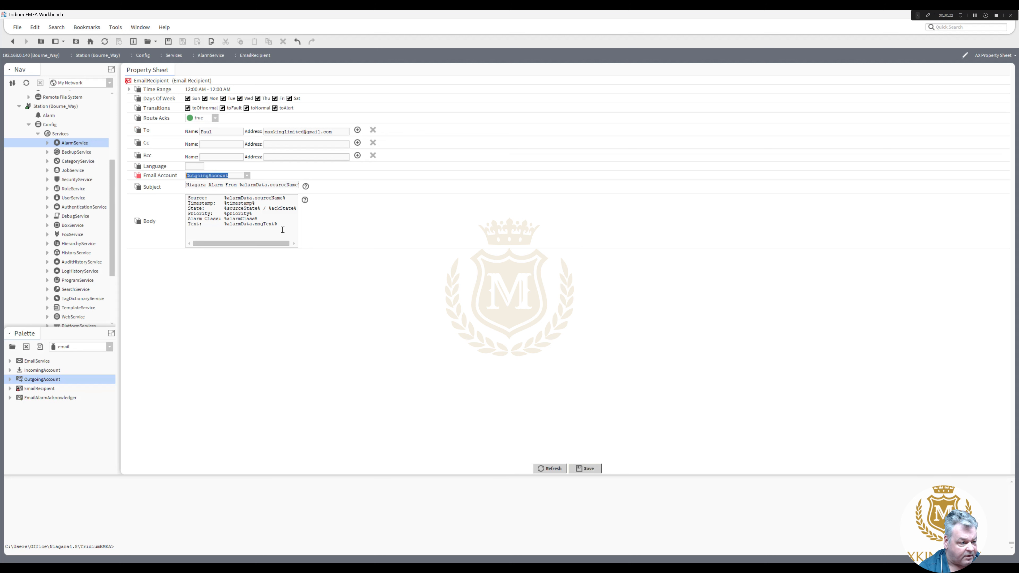
click(586, 469)
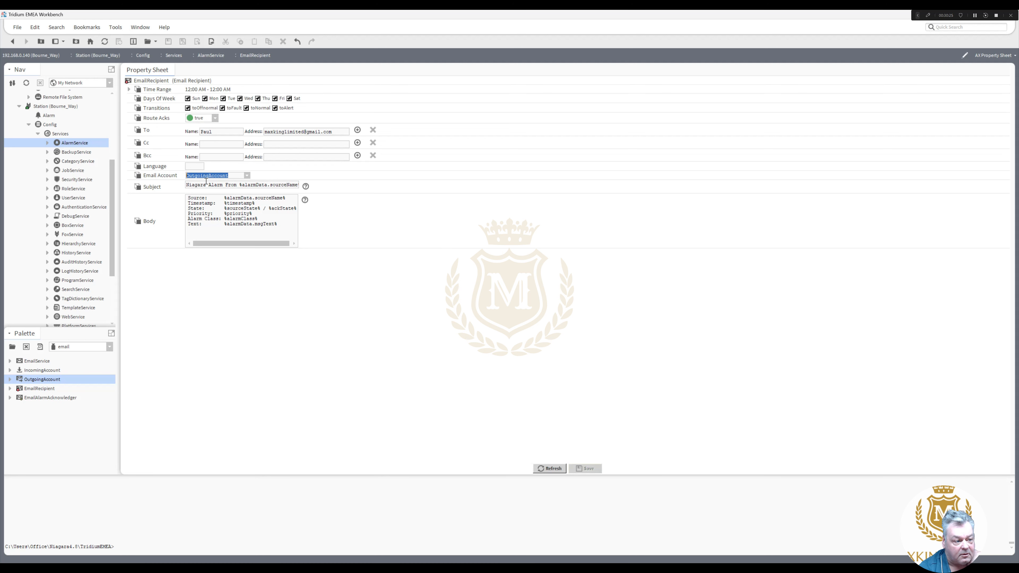
click(194, 166)
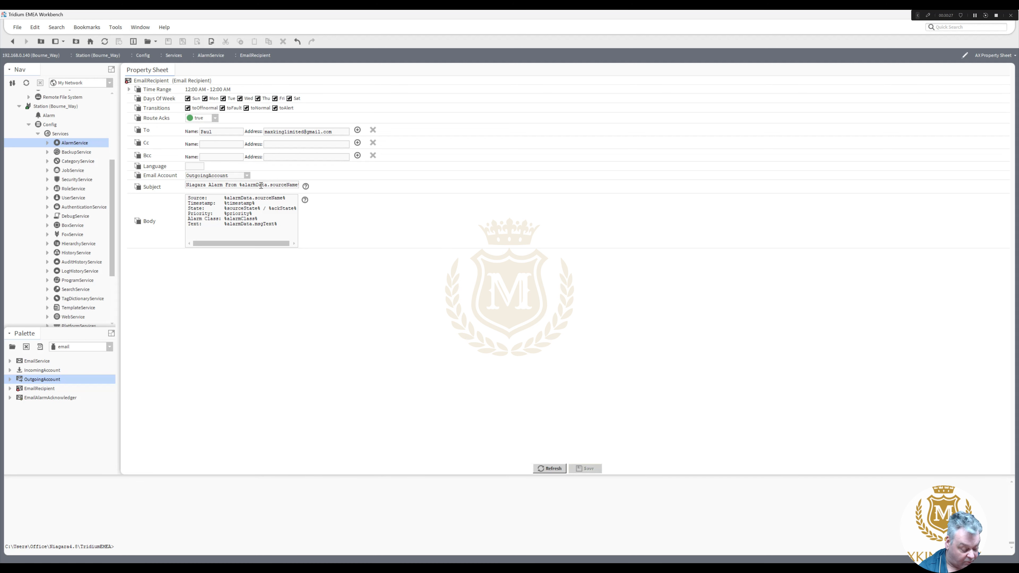
text(GB)
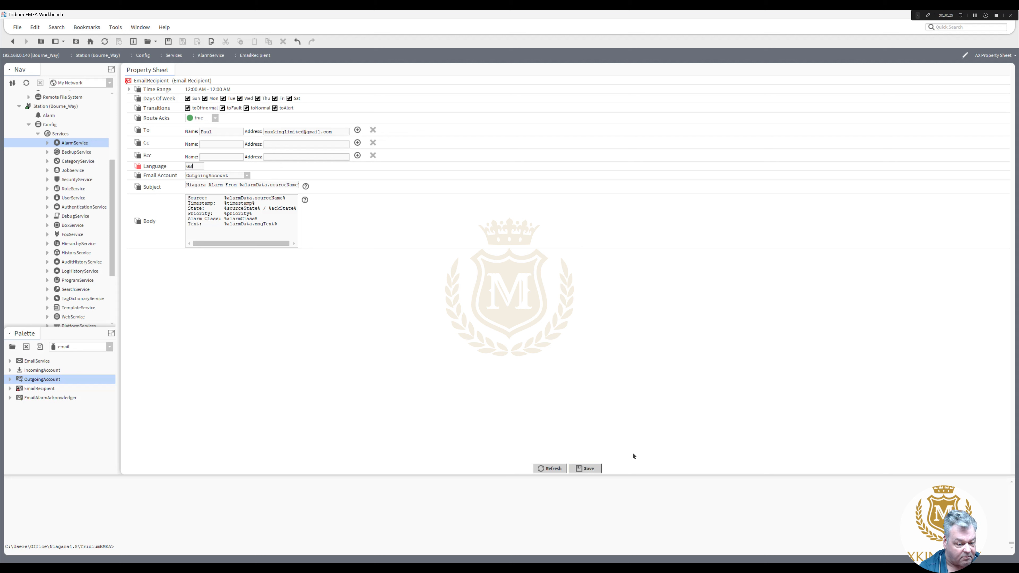
click(587, 469)
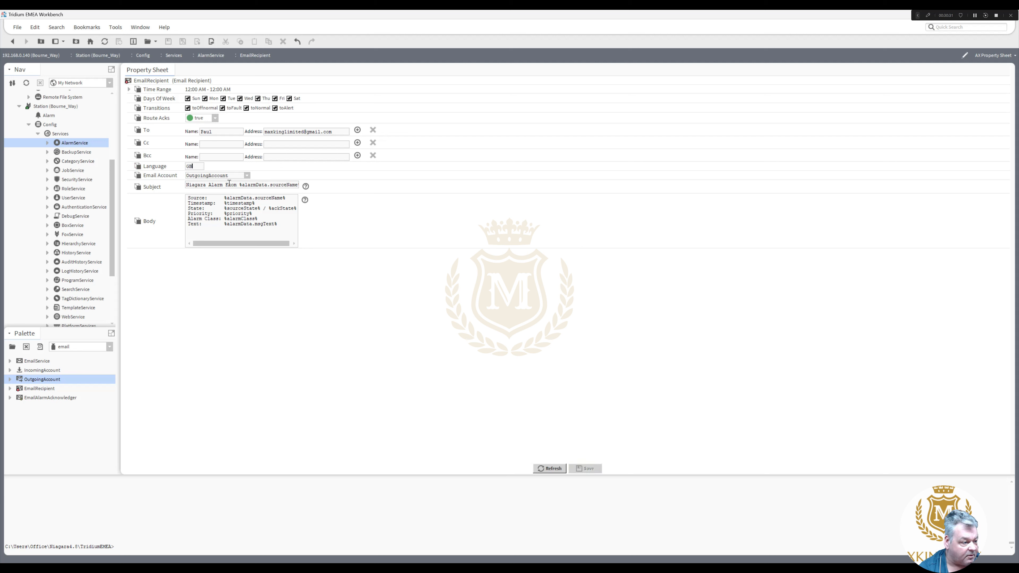
click(36, 136)
click(37, 134)
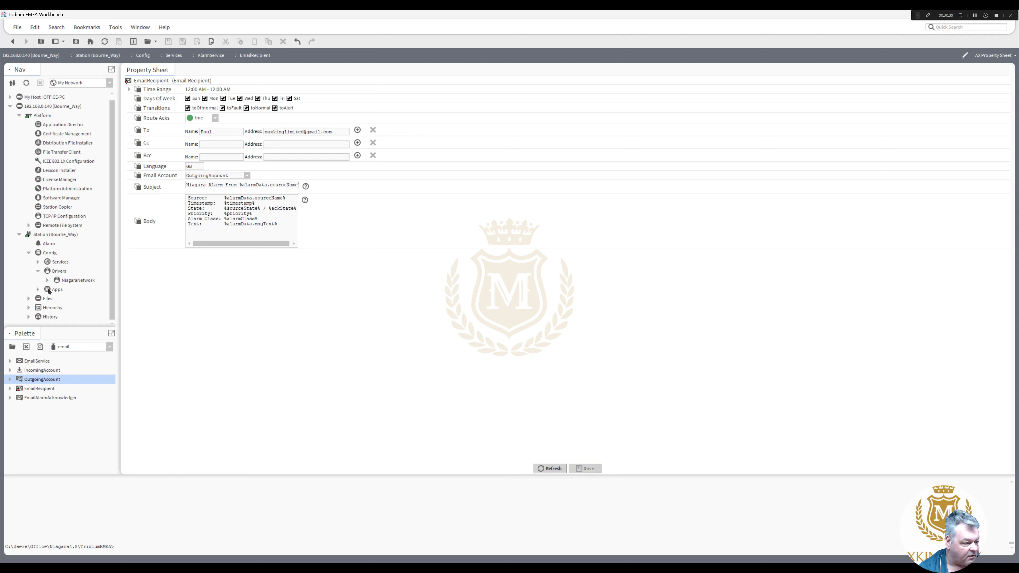
- Add a new Niagara Station in NiagaraNetwork, using Facilitys.co.uk as both name and IP address
double_click(71, 281)
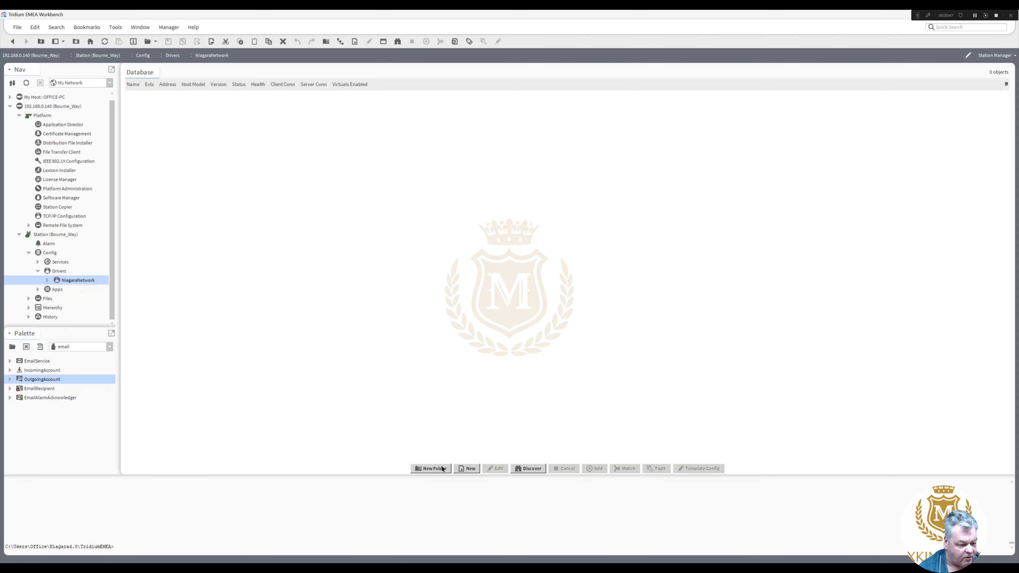
click(467, 469)
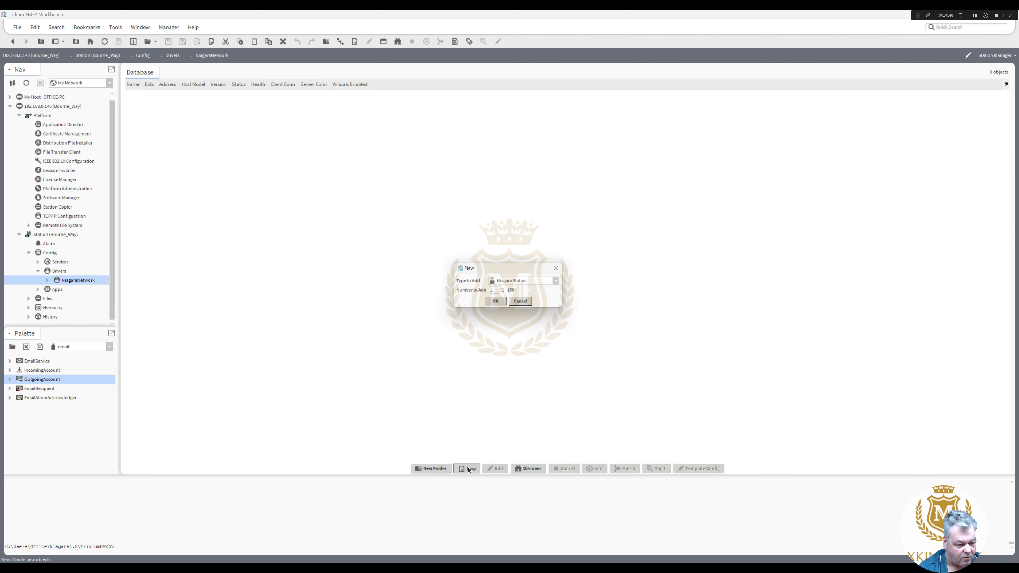
click(497, 303)
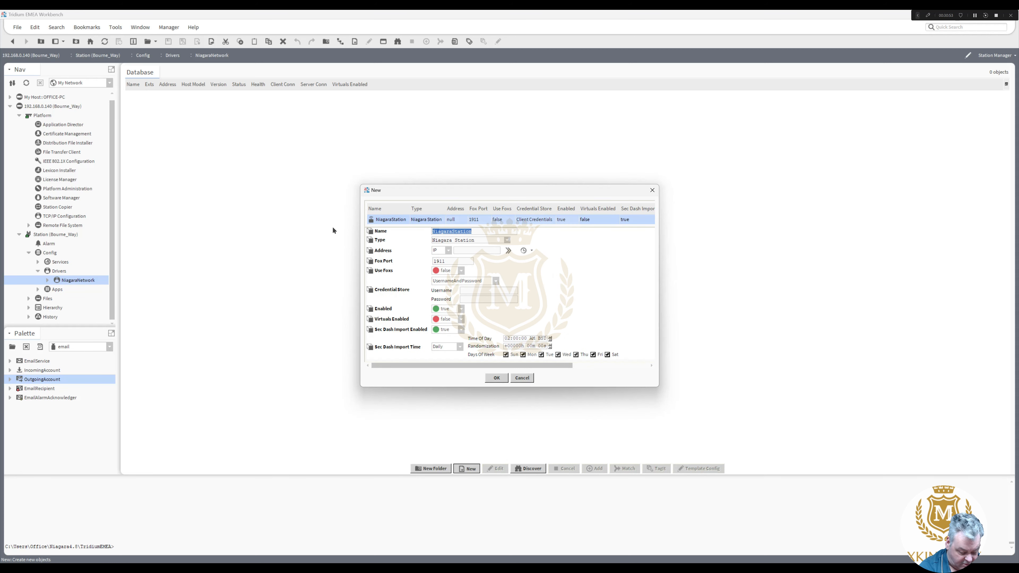
text(Facilit)
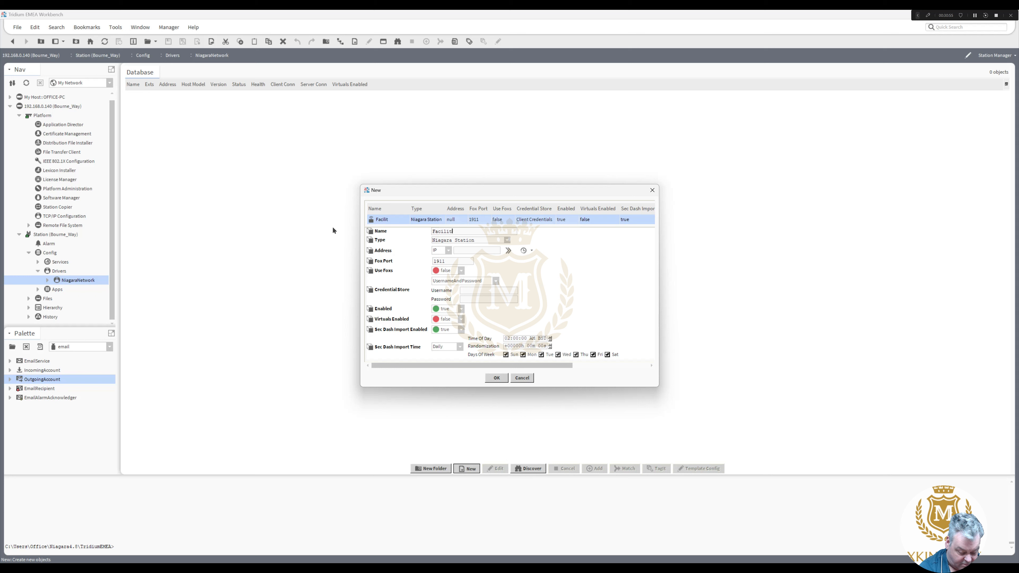
text(ys)
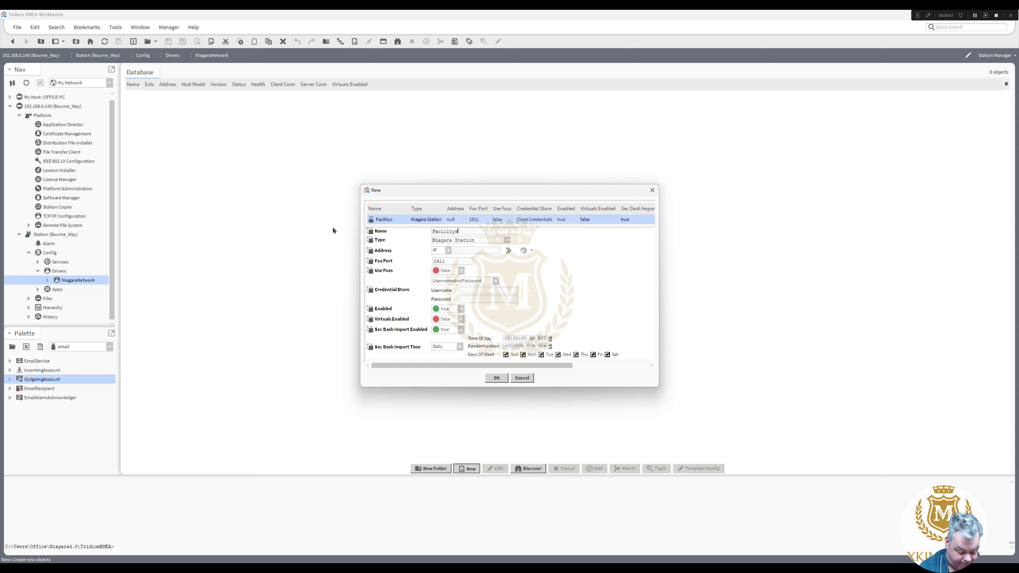
text(.co.uk)
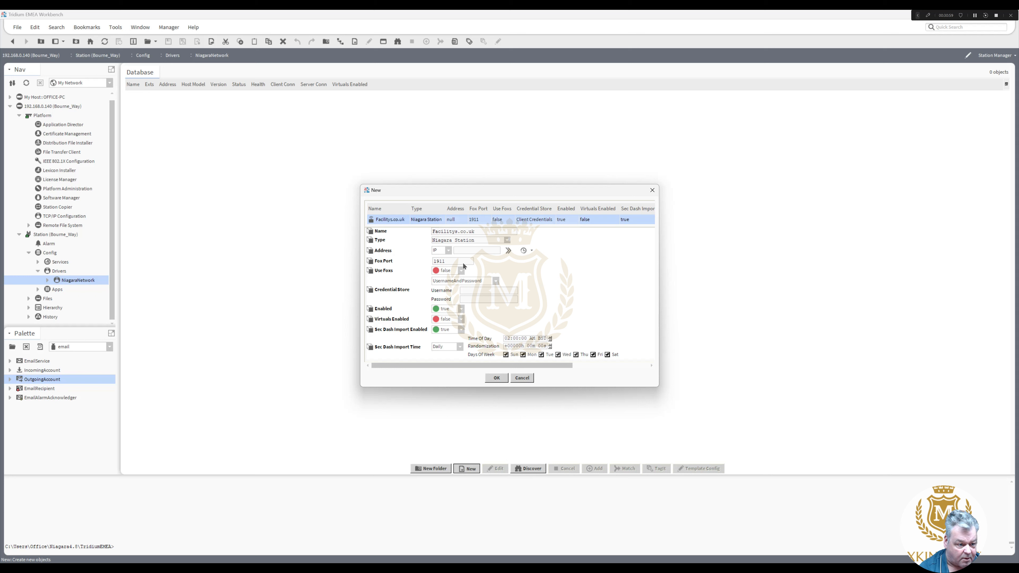
key(ctrl+a)
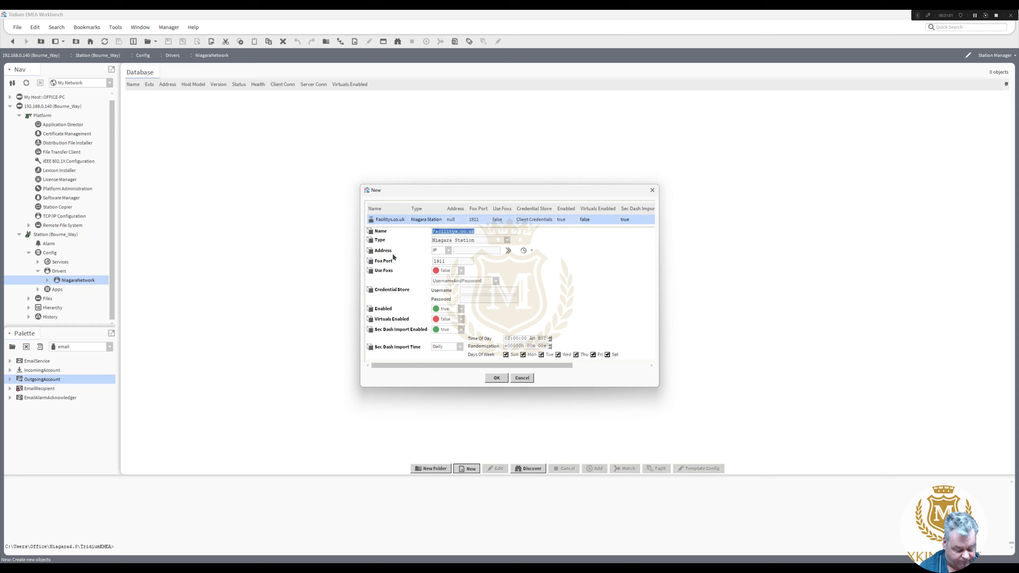
key(ctrl+c)
click(469, 250)
key(ctrl+v)
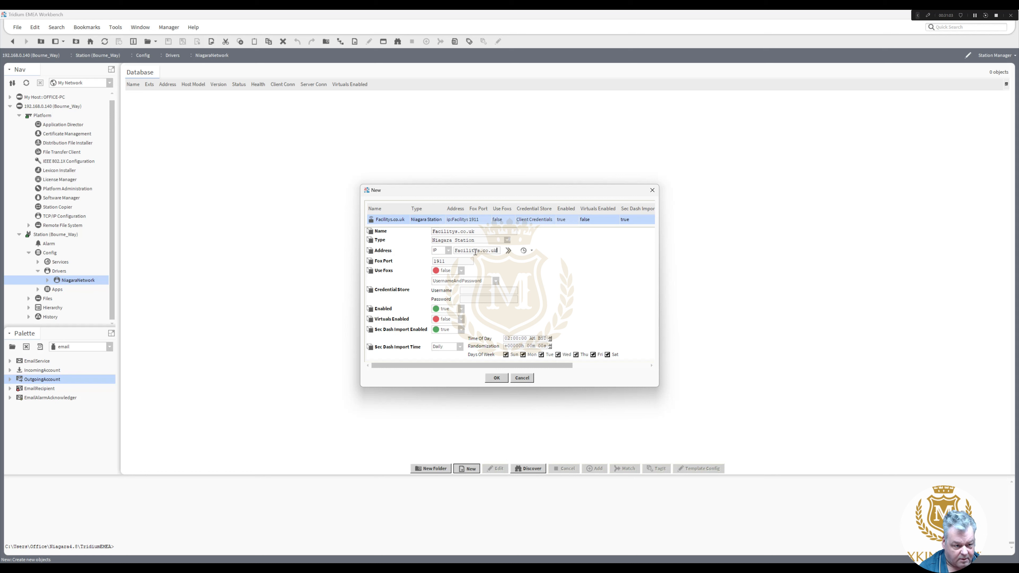
- Rename the station Facilities, enable Fox on port 4911, enter the login credentials, and create it
click(486, 231)
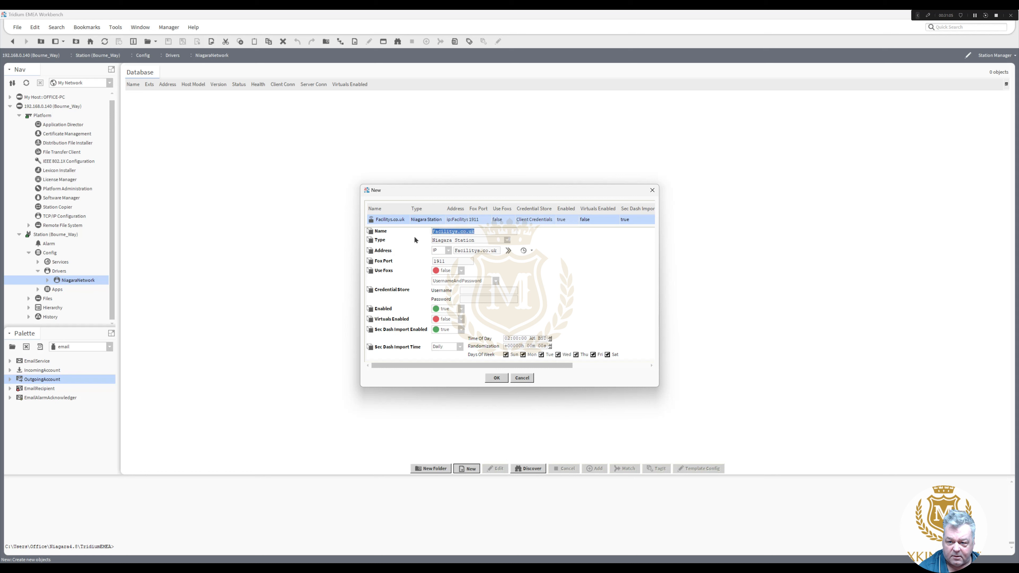
text(Facili)
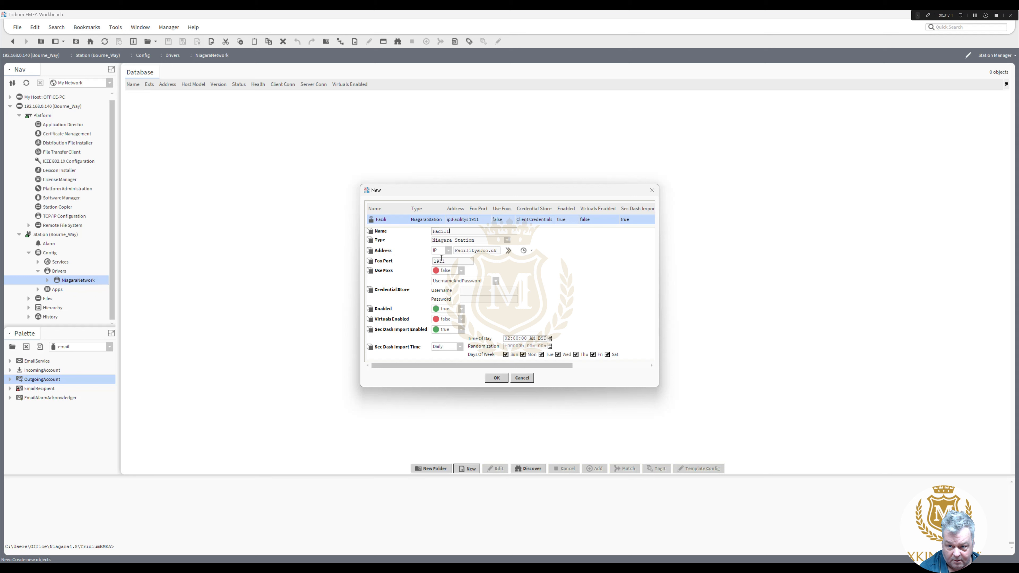
text(ties)
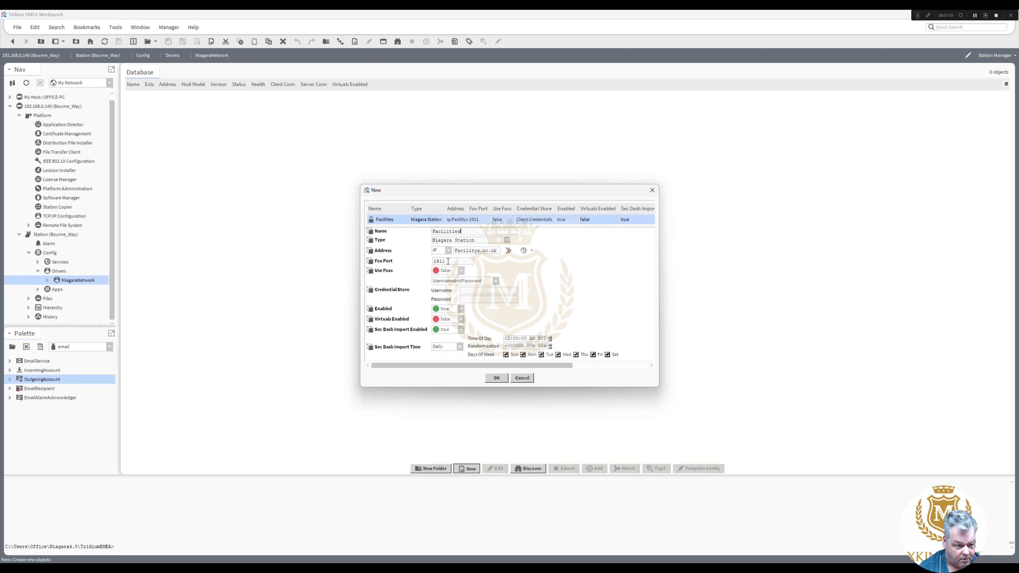
click(462, 270)
click(442, 285)
click(436, 262)
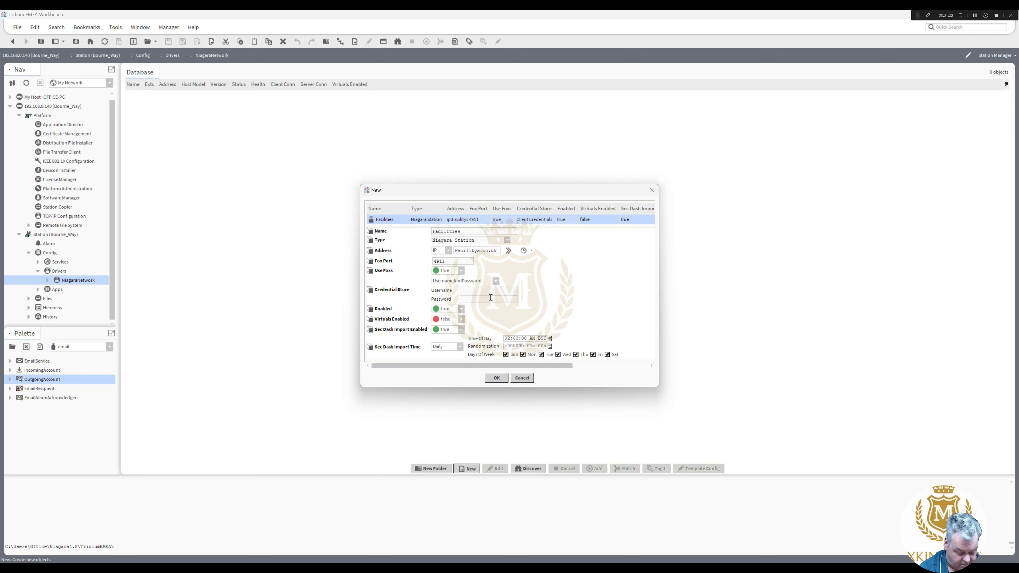
text(a)
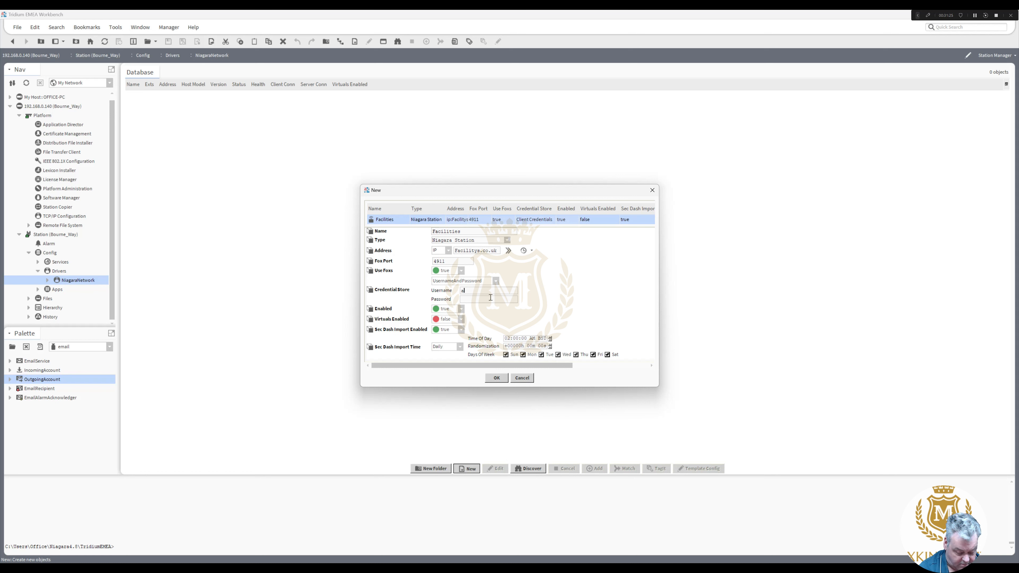
text(dmin)
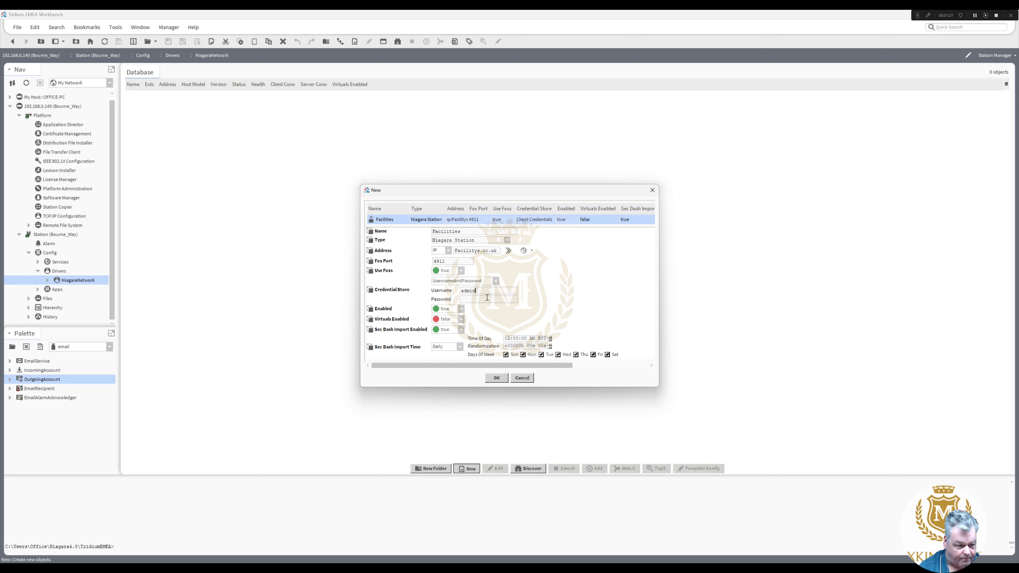
text(*****)
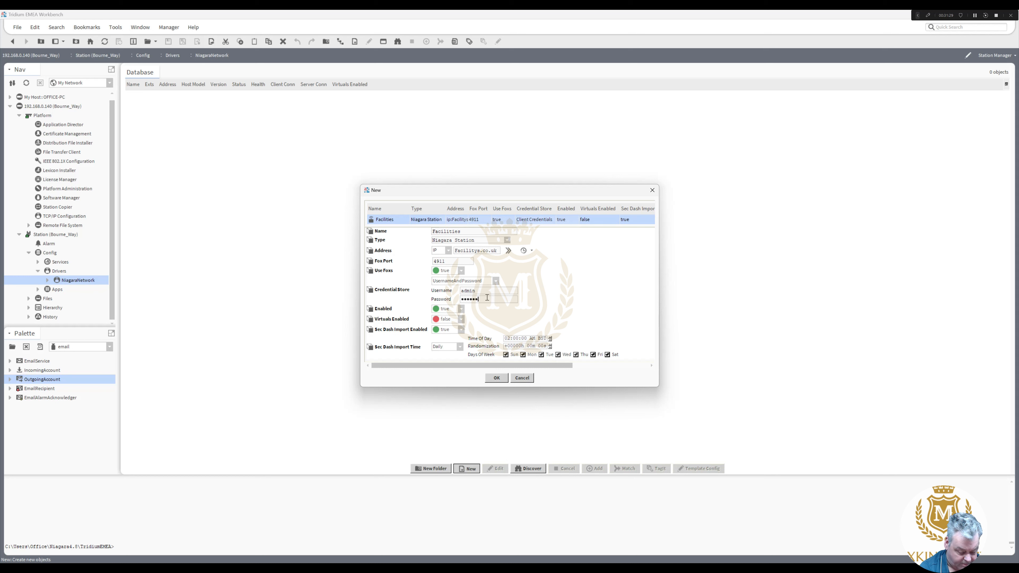
text(***)
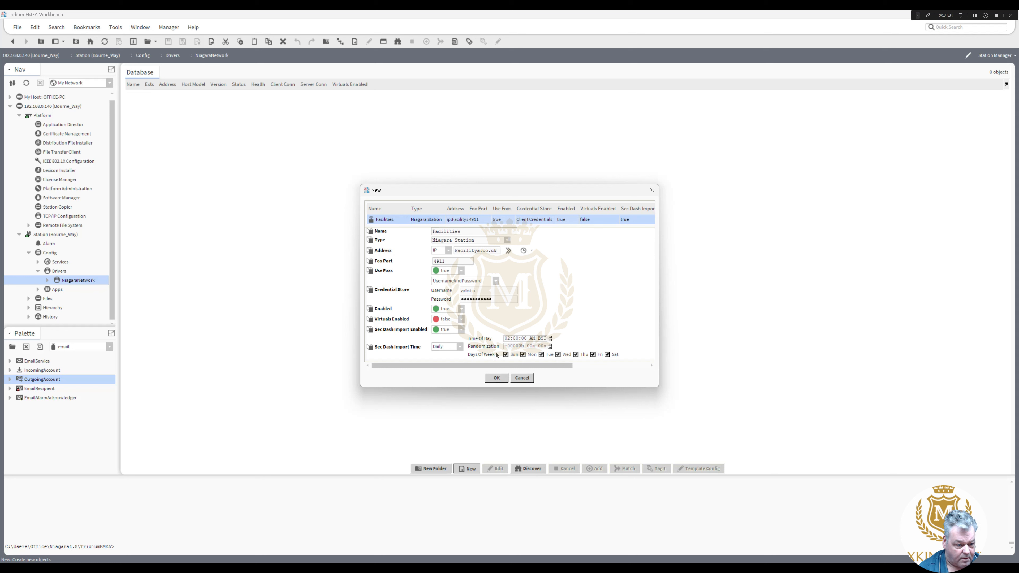
click(497, 379)
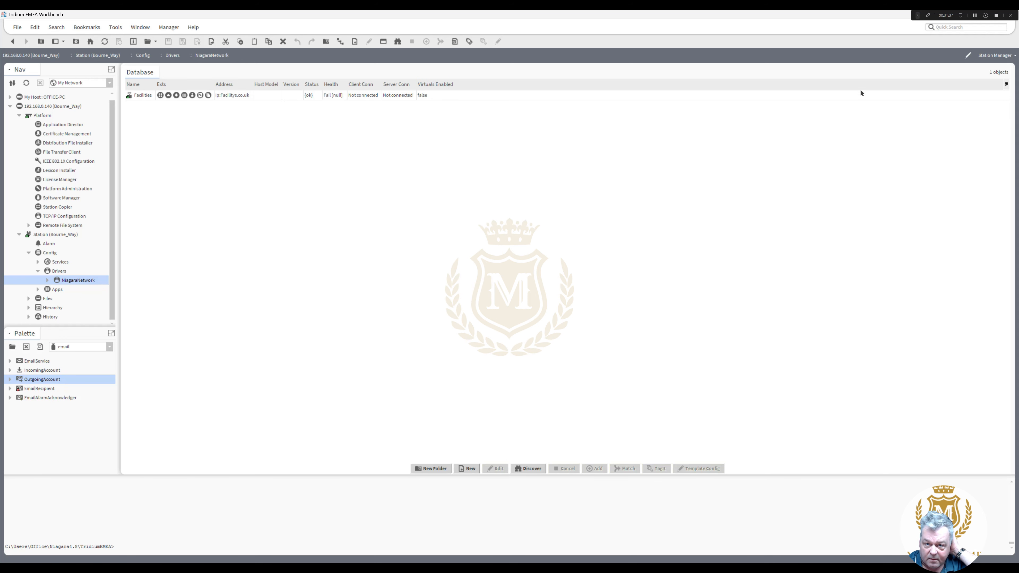
- Ping Facilities, read its peer-certificate failure in the widened Status column, then open Certificate Management
click(821, 95)
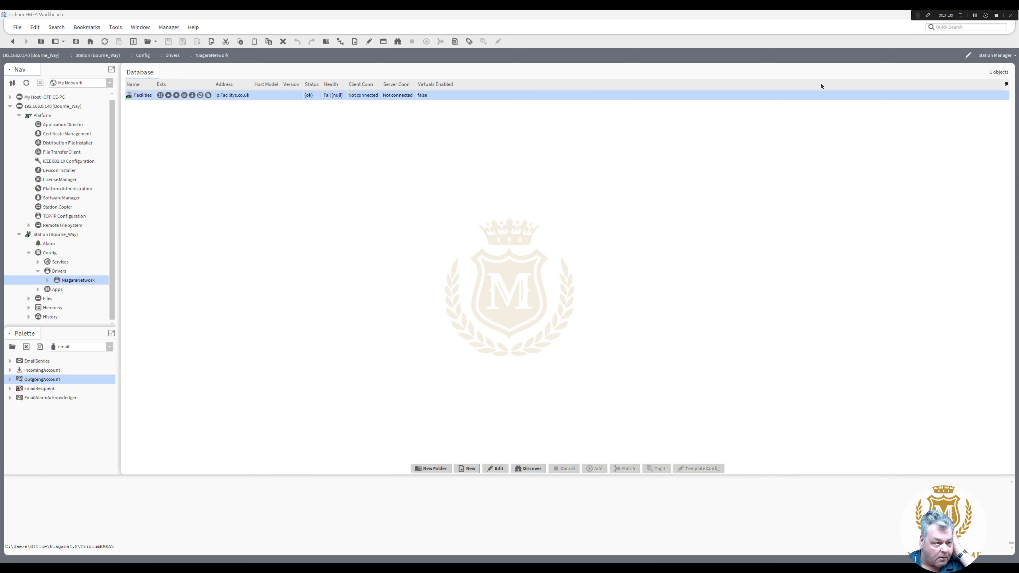
right_click(144, 95)
mouse_move(171, 111)
click(224, 110)
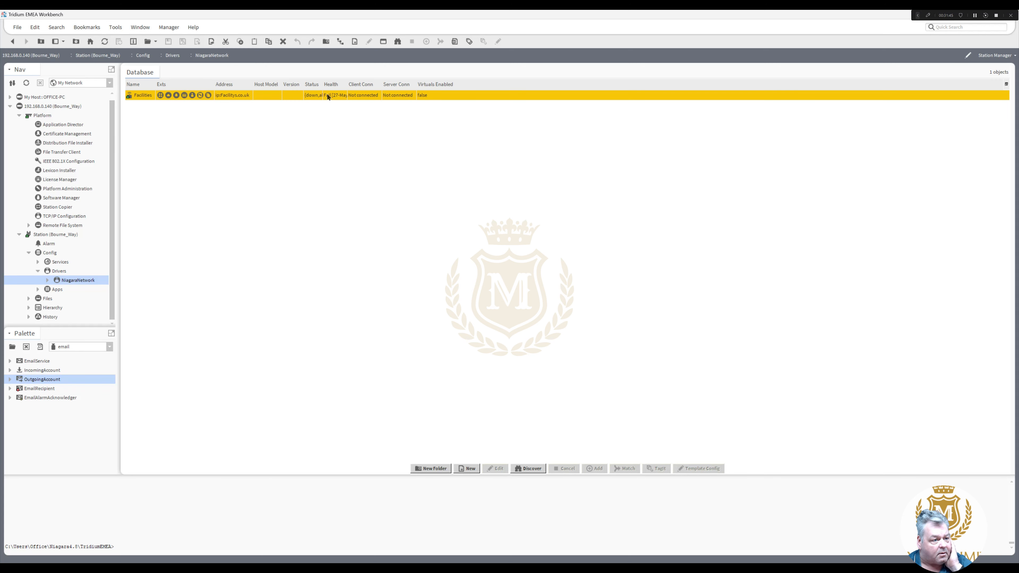
drag(324, 85, 620, 84)
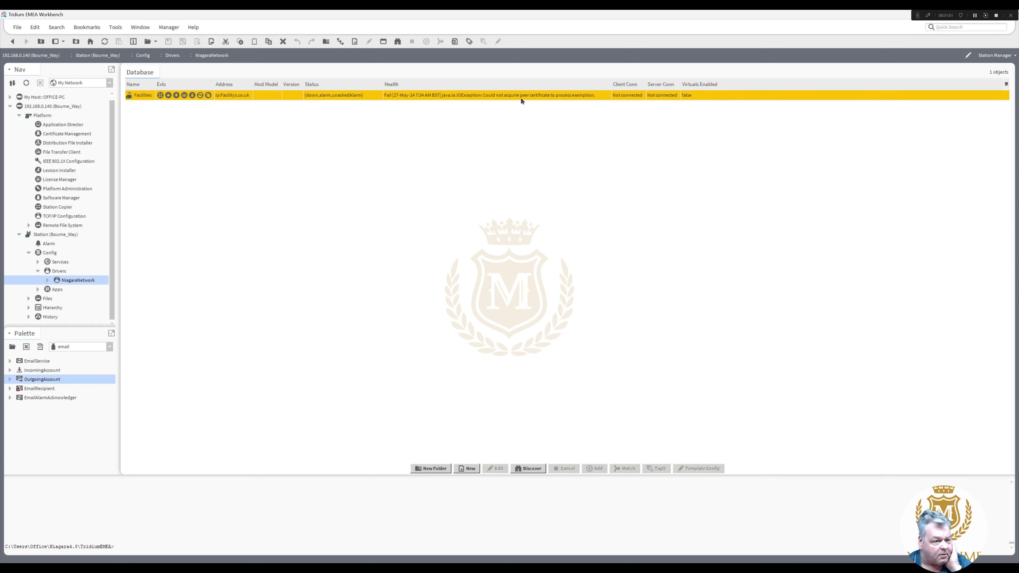
double_click(72, 136)
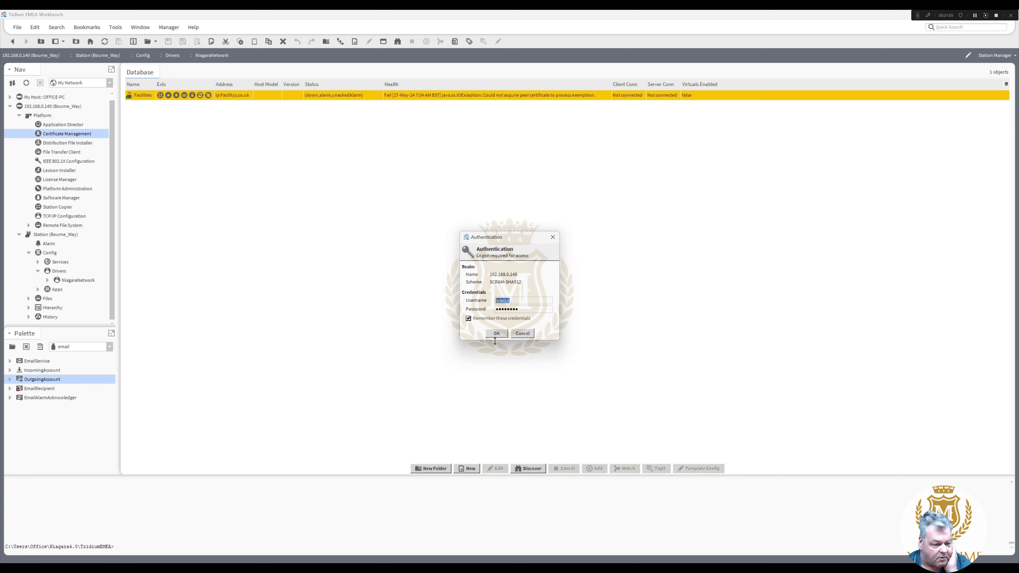
- Log on to the platform, confirm Allowed Hosts is empty after refreshing, and return to NiagaraNetwork
click(497, 334)
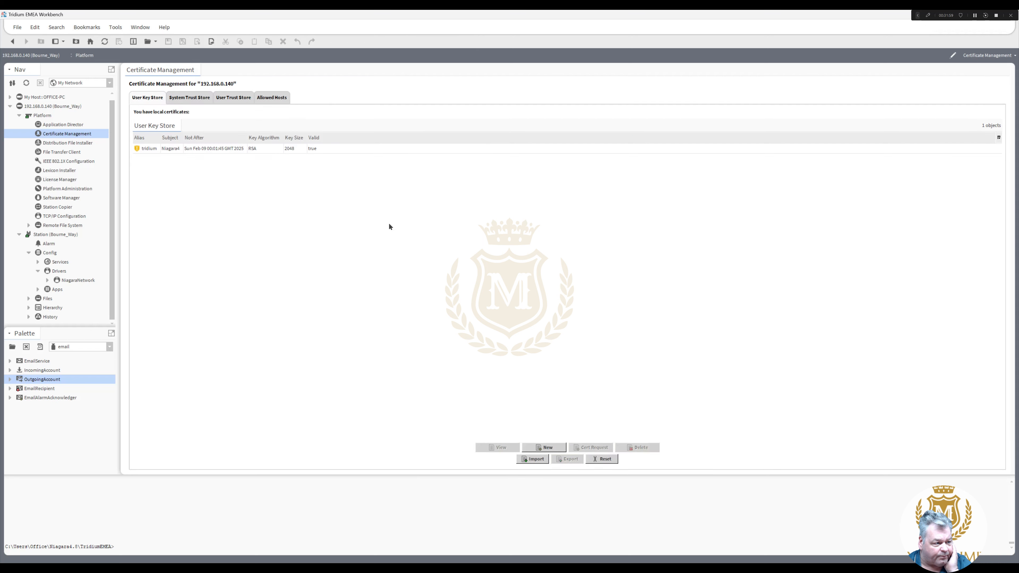
click(279, 99)
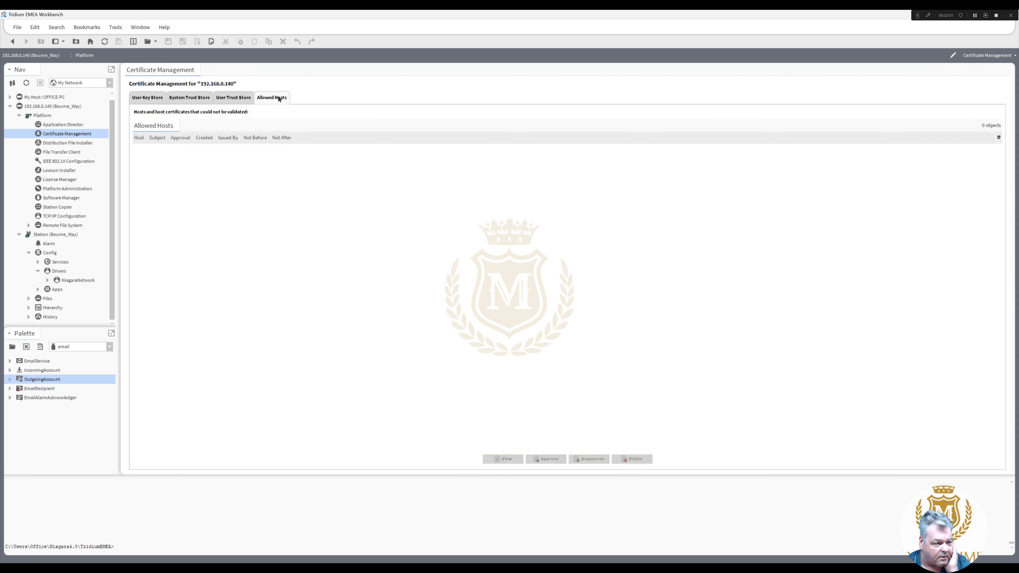
click(103, 43)
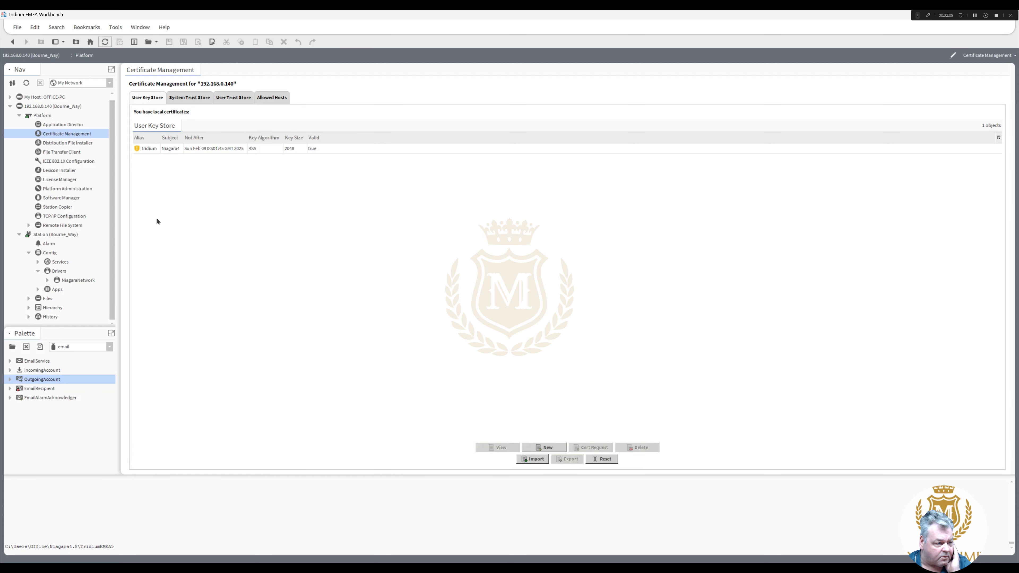
click(272, 97)
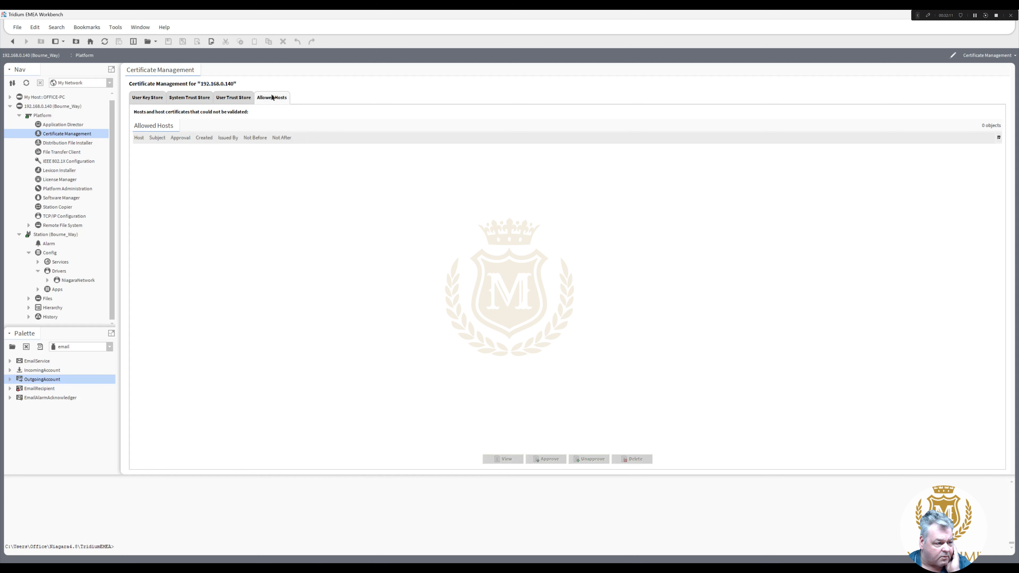
double_click(74, 281)
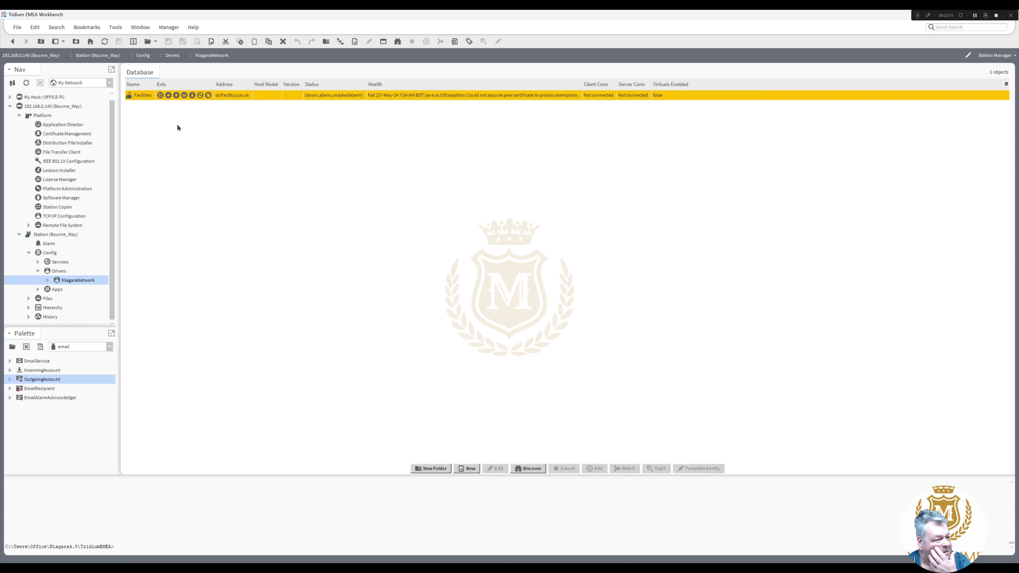
right_click(145, 95)
mouse_move(166, 115)
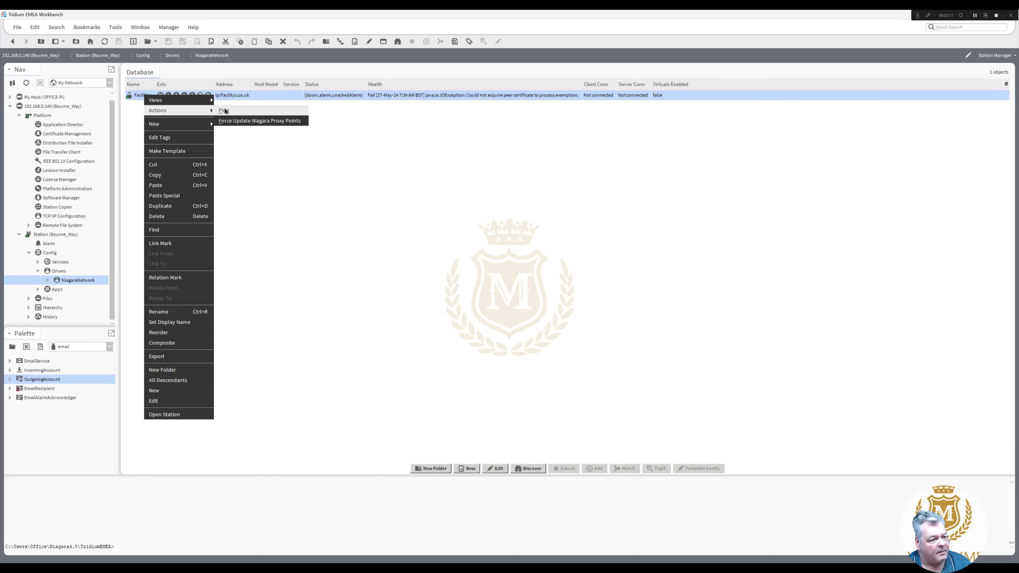
click(232, 113)
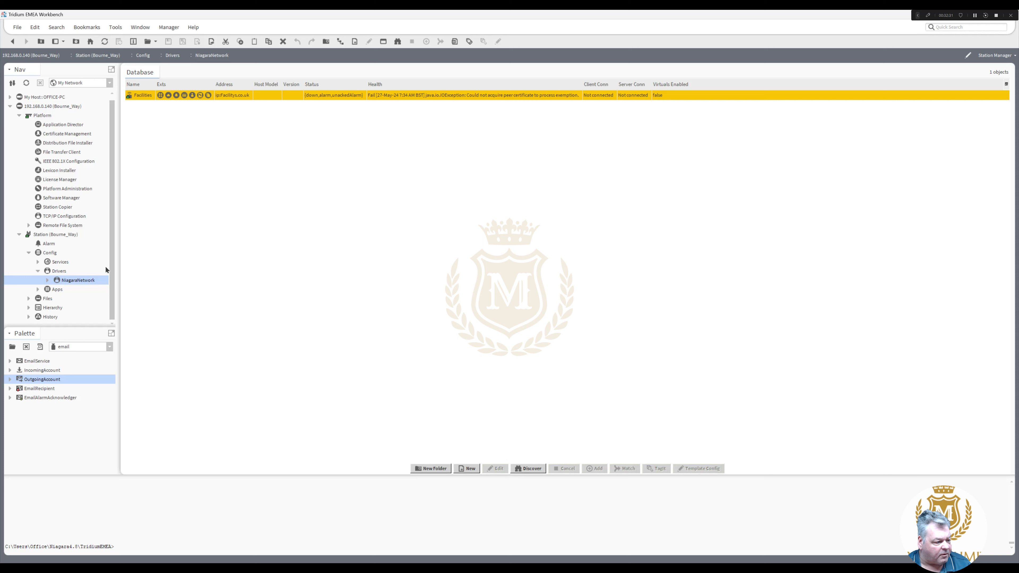
- Reopen Certificate Management's Allowed Hosts list, still empty, then select the station's Config node
double_click(71, 133)
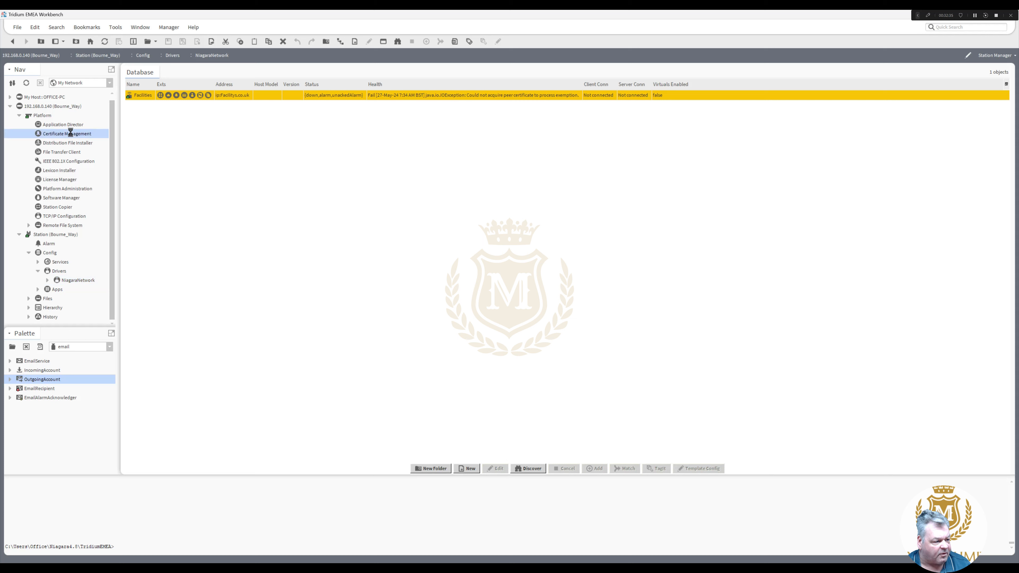
click(277, 98)
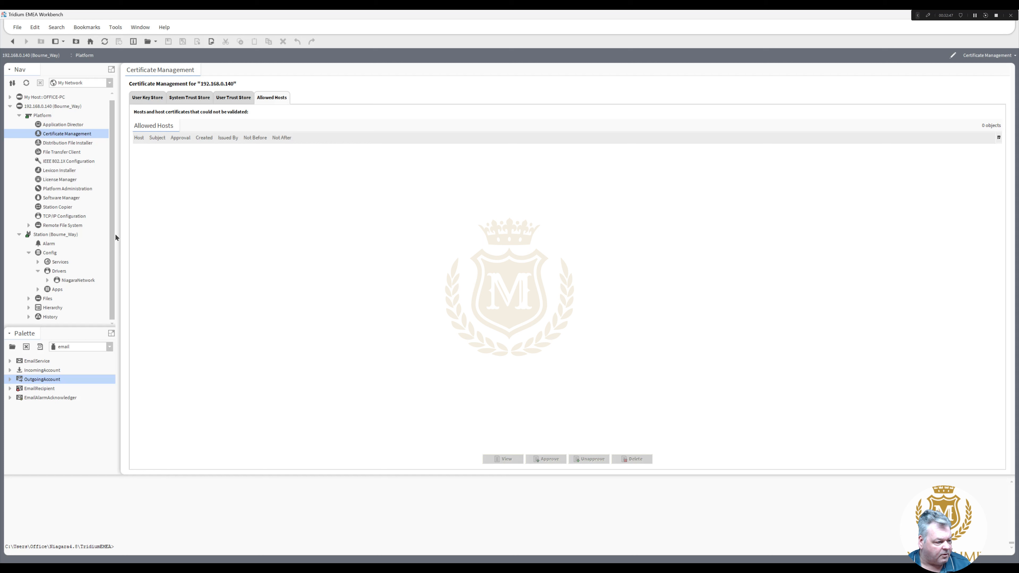
click(38, 271)
click(50, 253)
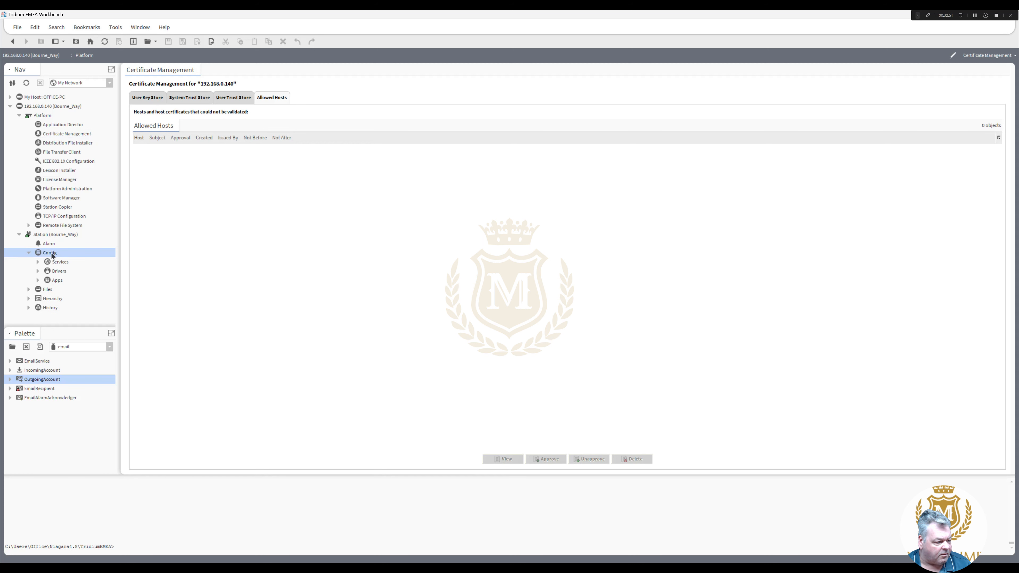
- Create a folder named Logic under Config, view its wire sheet, then open the Drivers manager
right_click(52, 256)
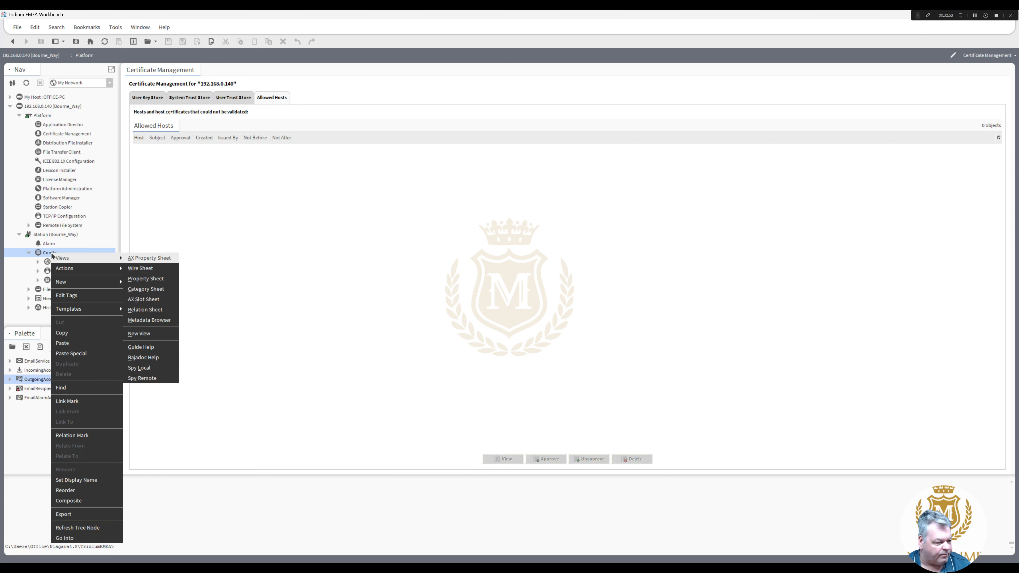
click(133, 282)
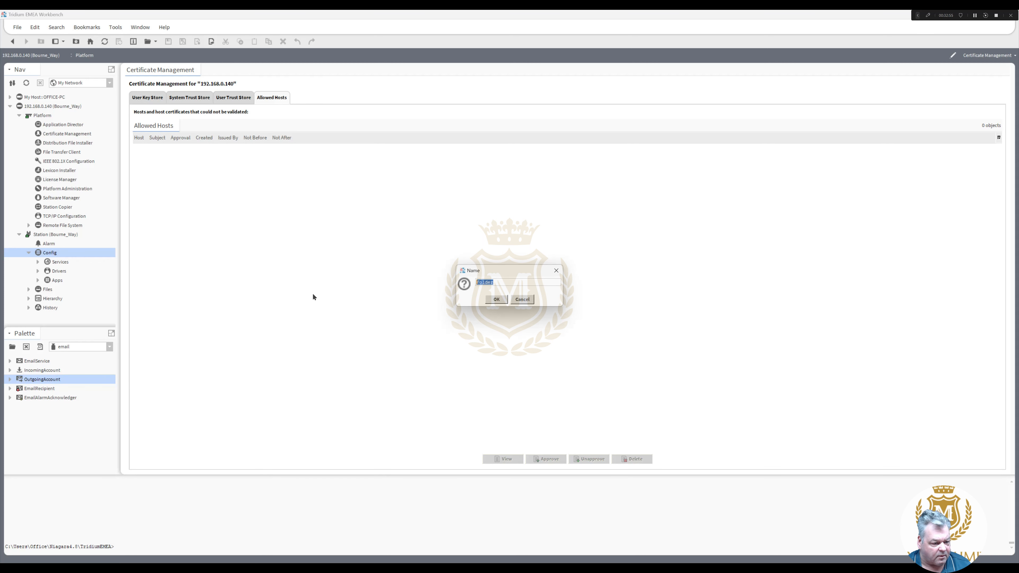
text(Logic)
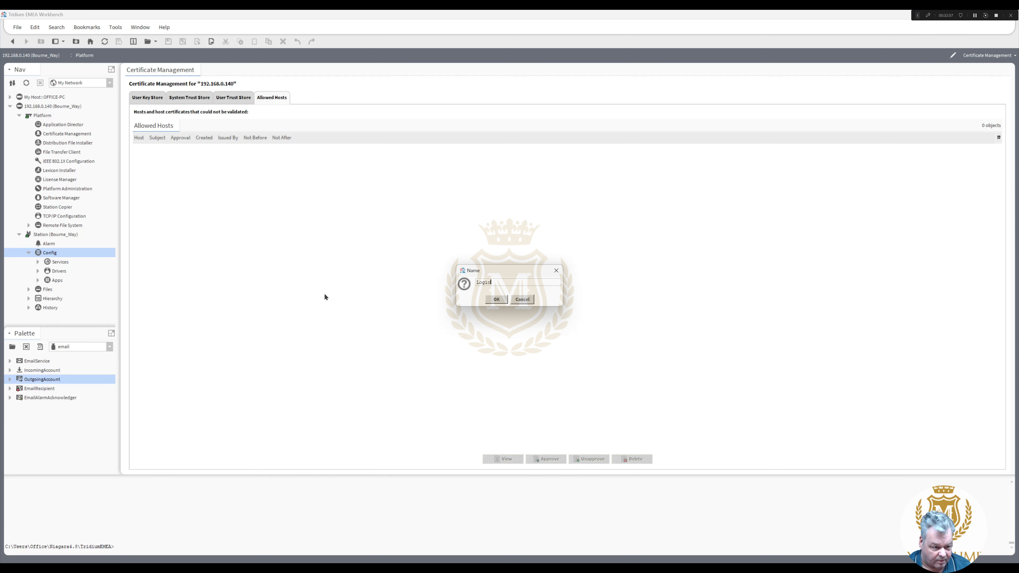
click(497, 299)
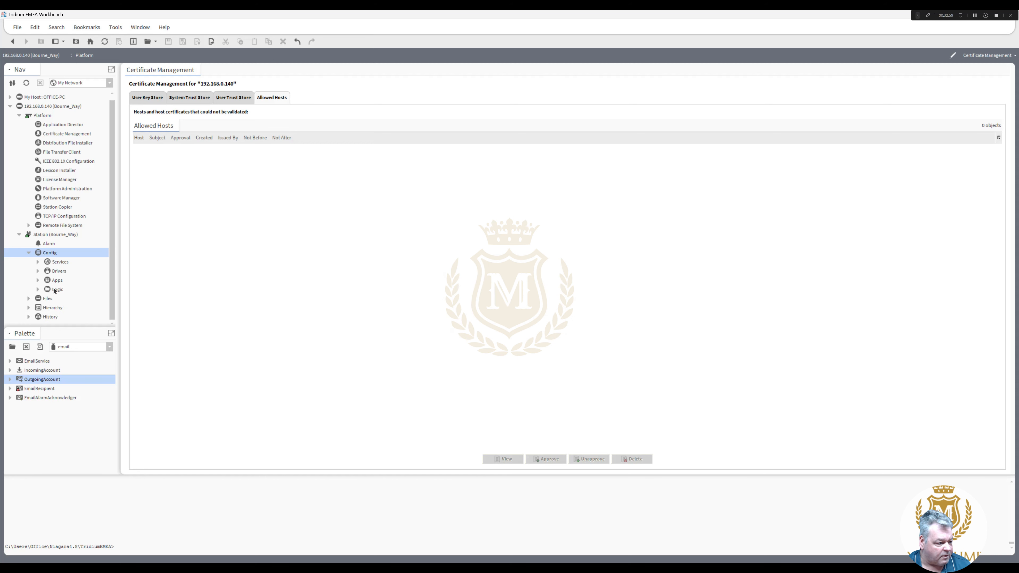
double_click(54, 289)
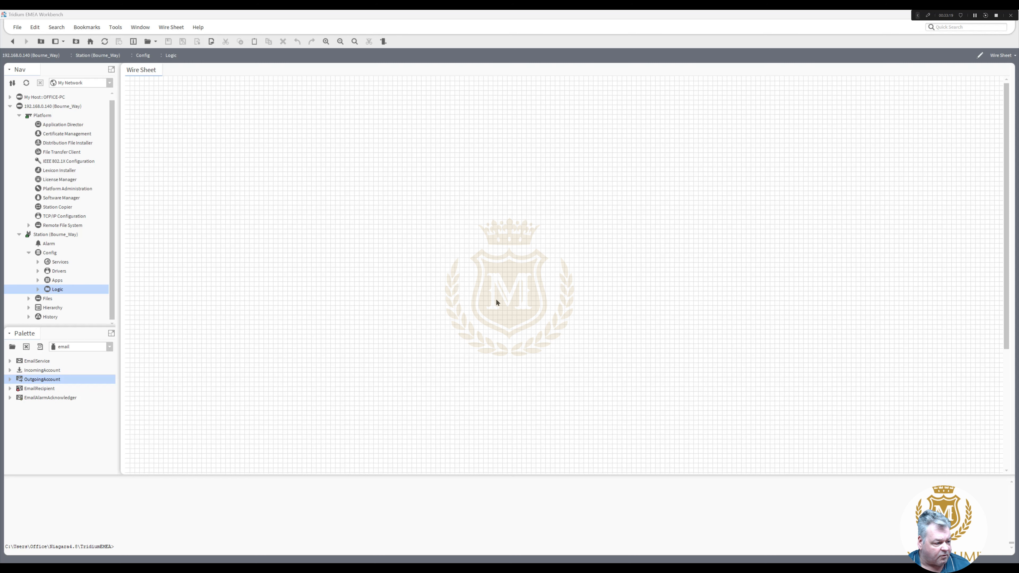
double_click(53, 272)
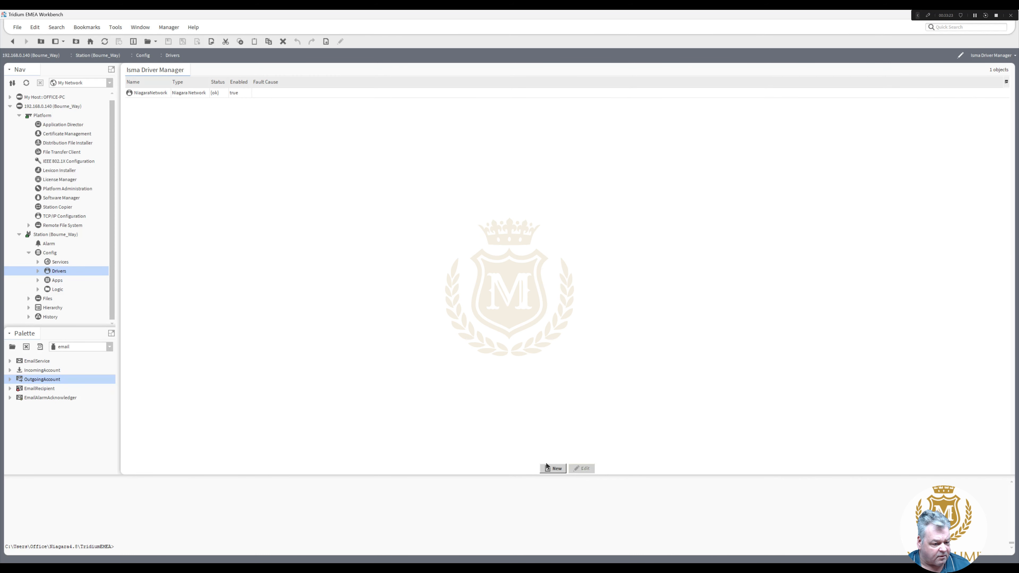
- Add one Edge Io Network to the station's drivers with default properties
click(559, 469)
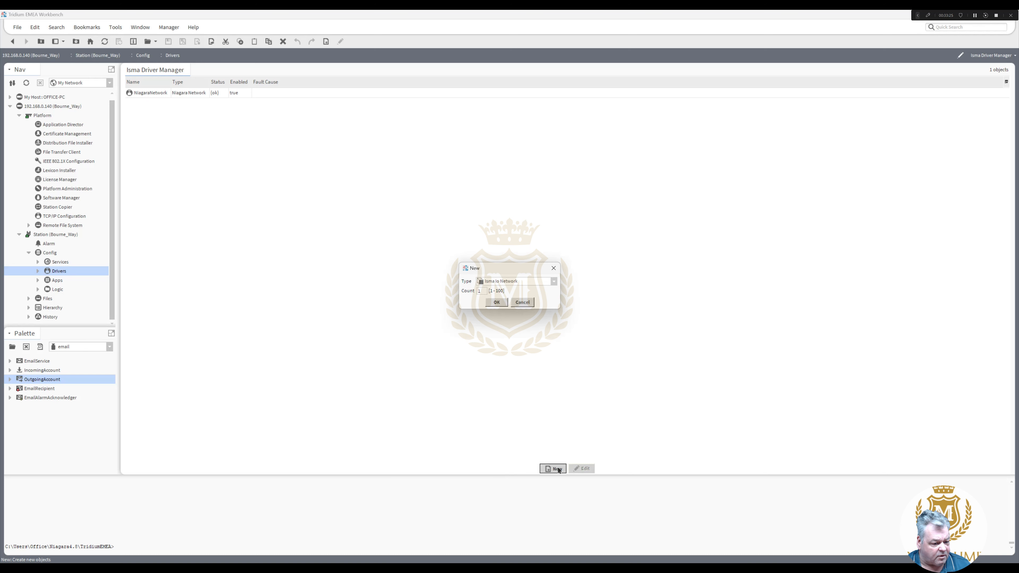
click(554, 283)
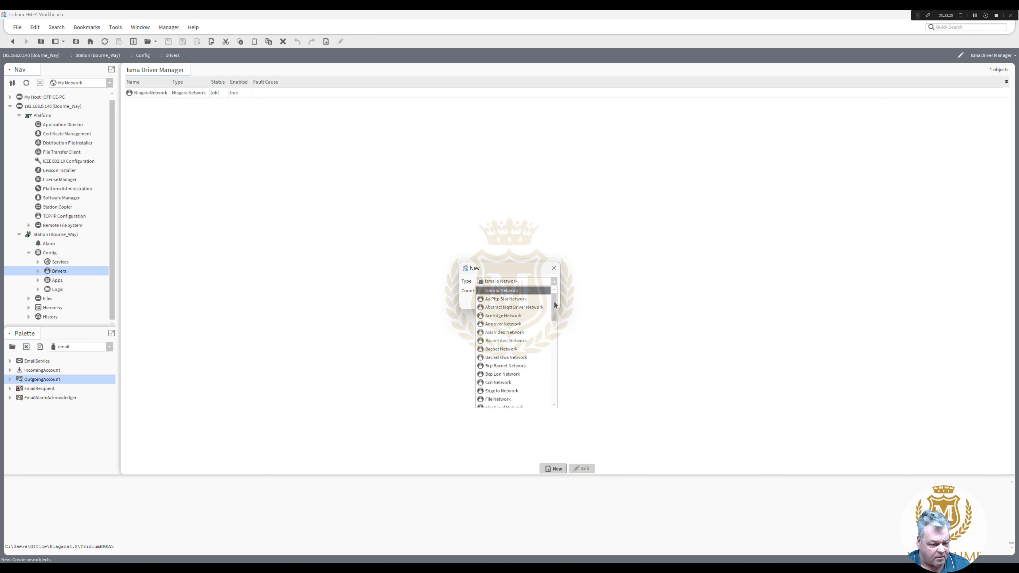
drag(555, 306, 557, 321)
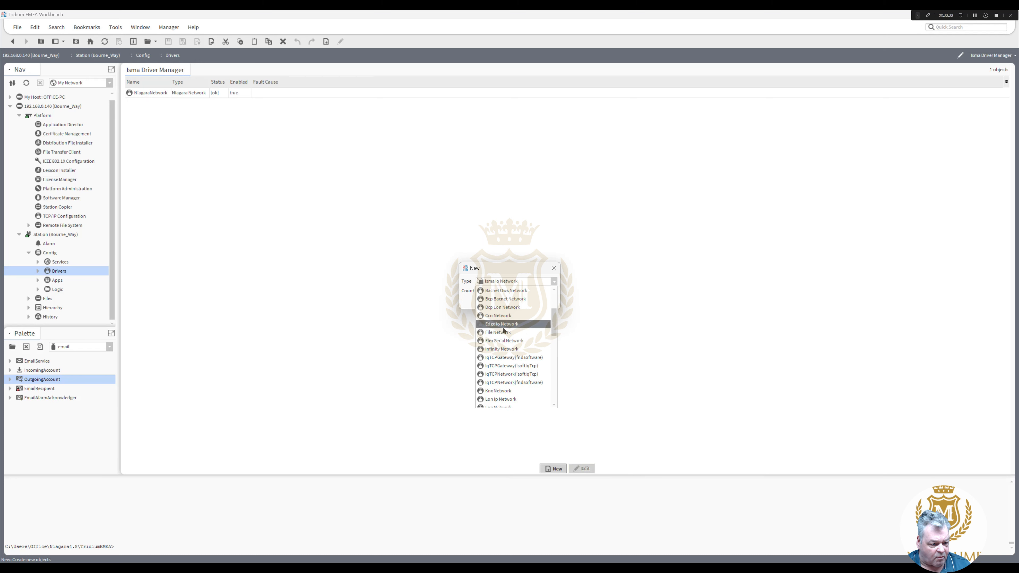
click(512, 326)
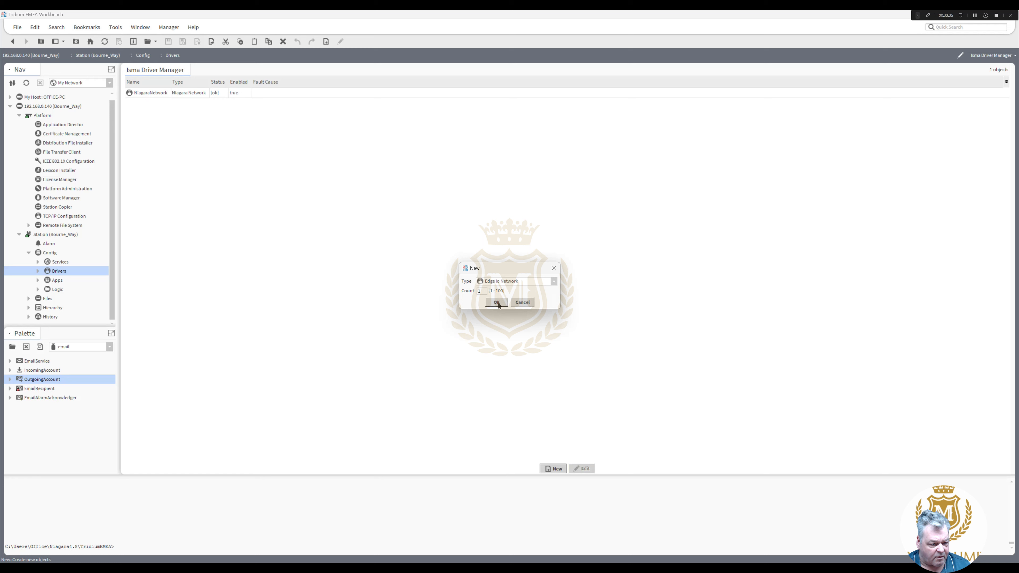
click(498, 302)
click(496, 325)
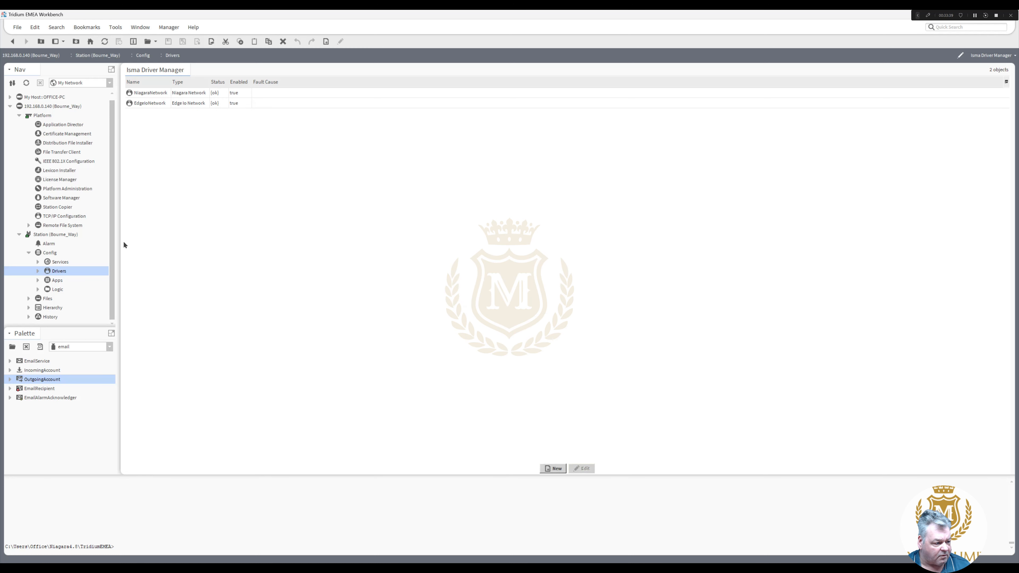
- Expand EdgeIoNetwork > Local and open the Local device's empty Points manager
click(37, 270)
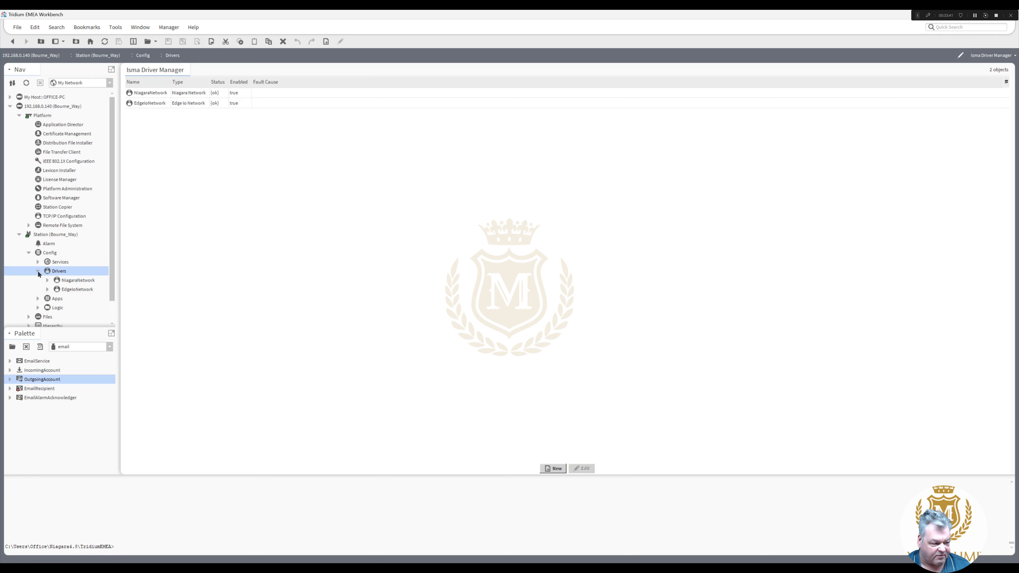
double_click(74, 289)
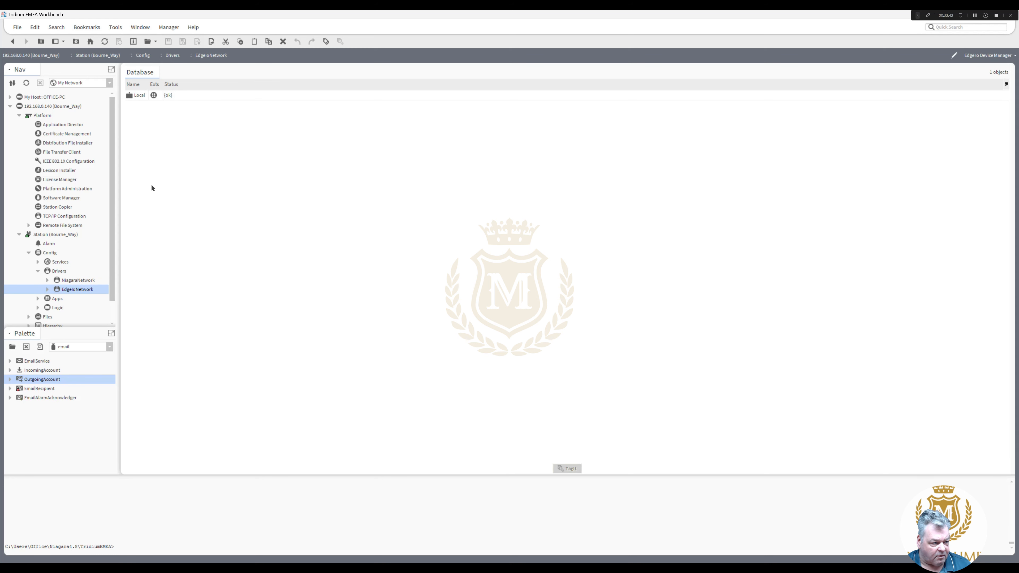
click(48, 289)
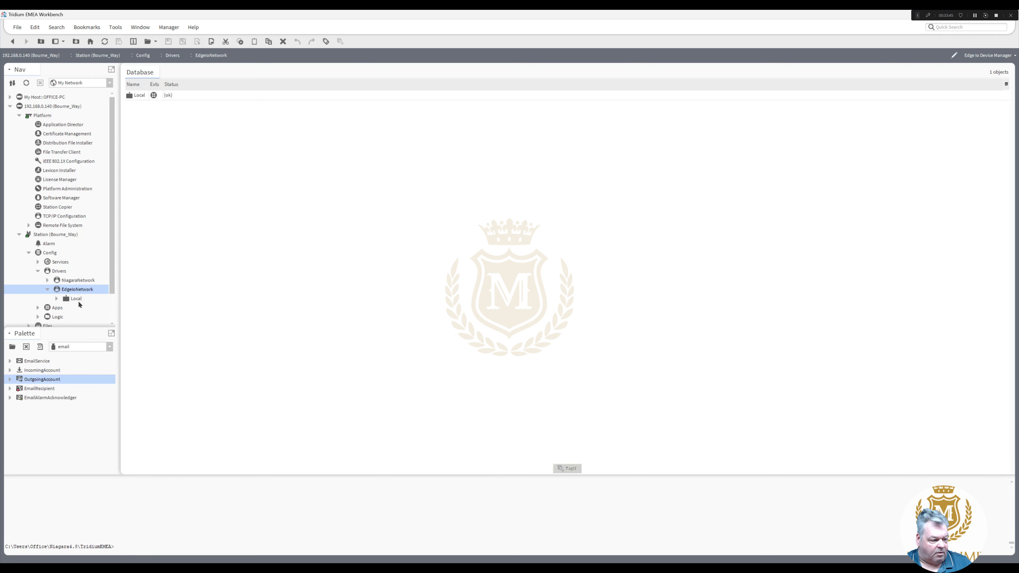
double_click(74, 298)
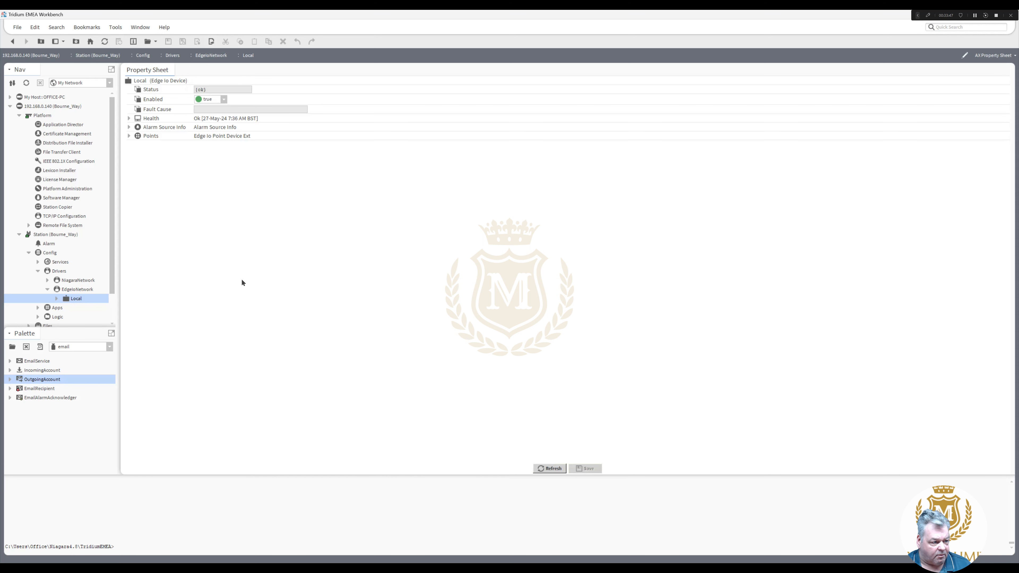
double_click(78, 289)
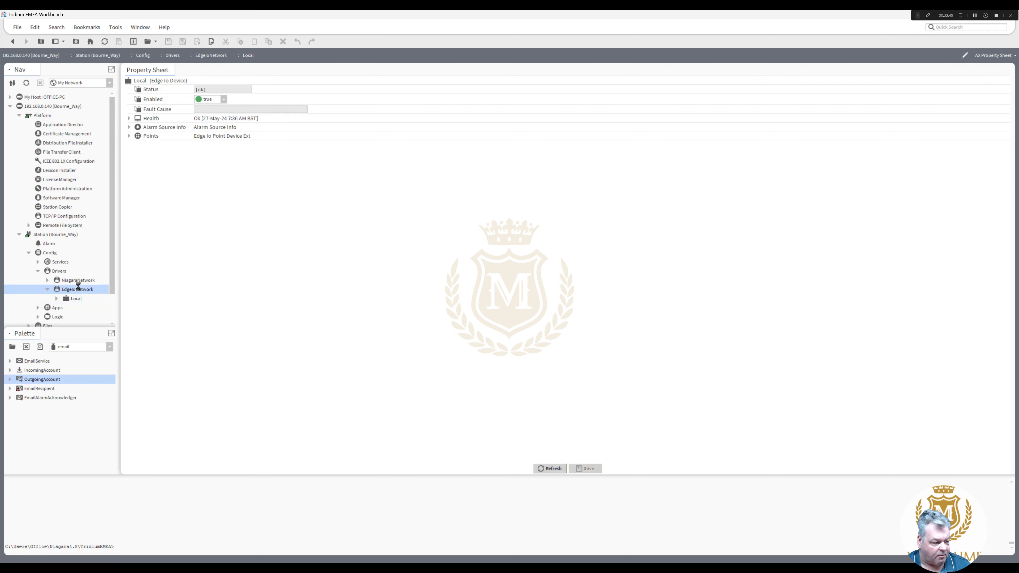
double_click(76, 299)
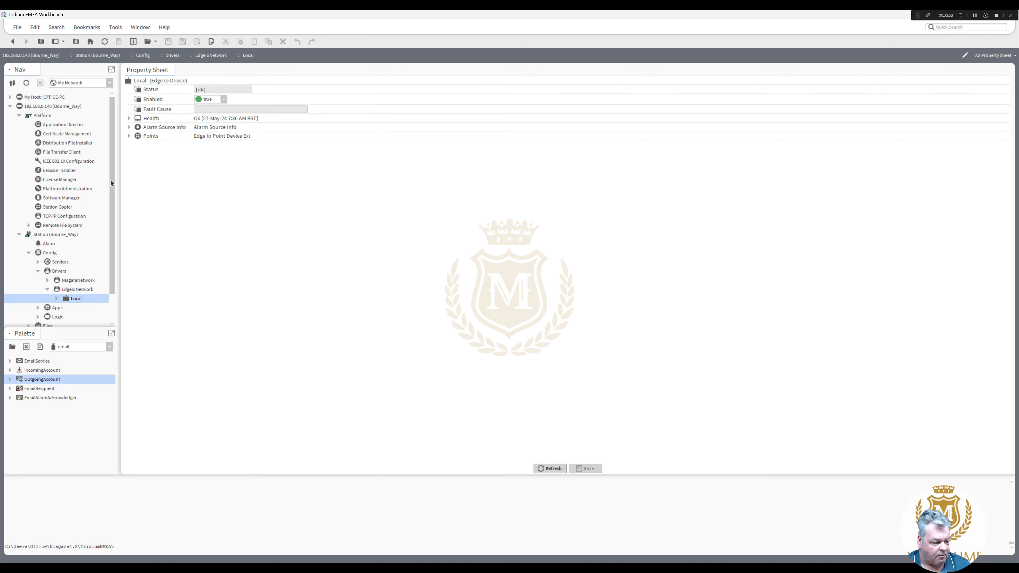
click(57, 300)
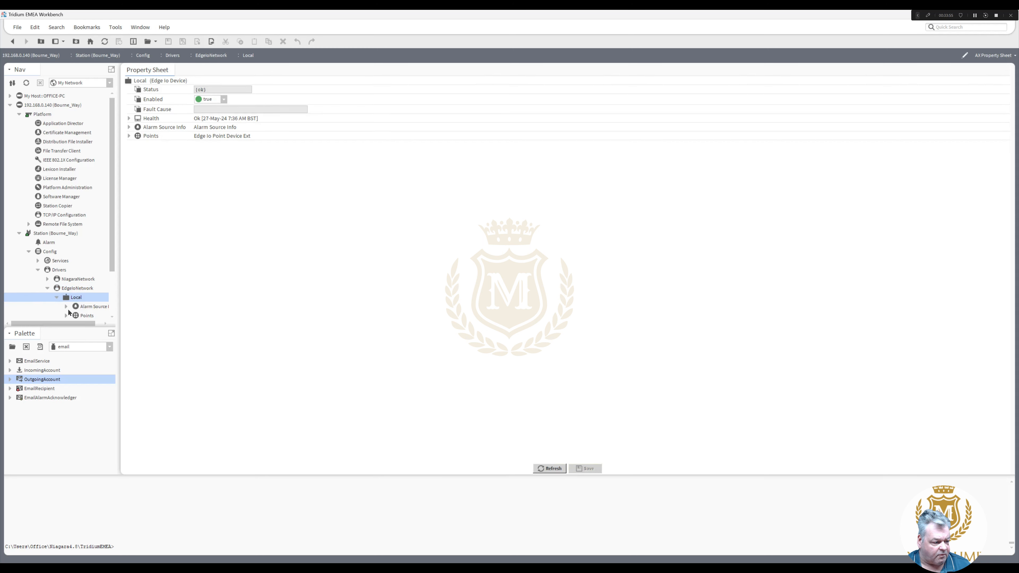
double_click(83, 316)
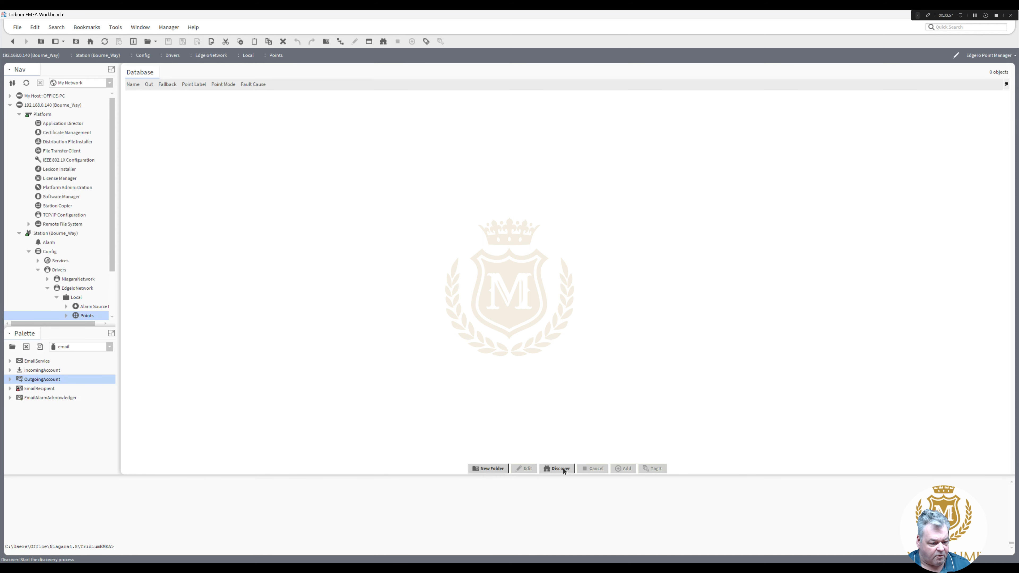
- Discover the Edge points and add UI1 as resistanceInput and UI2 as voltageInput
click(563, 469)
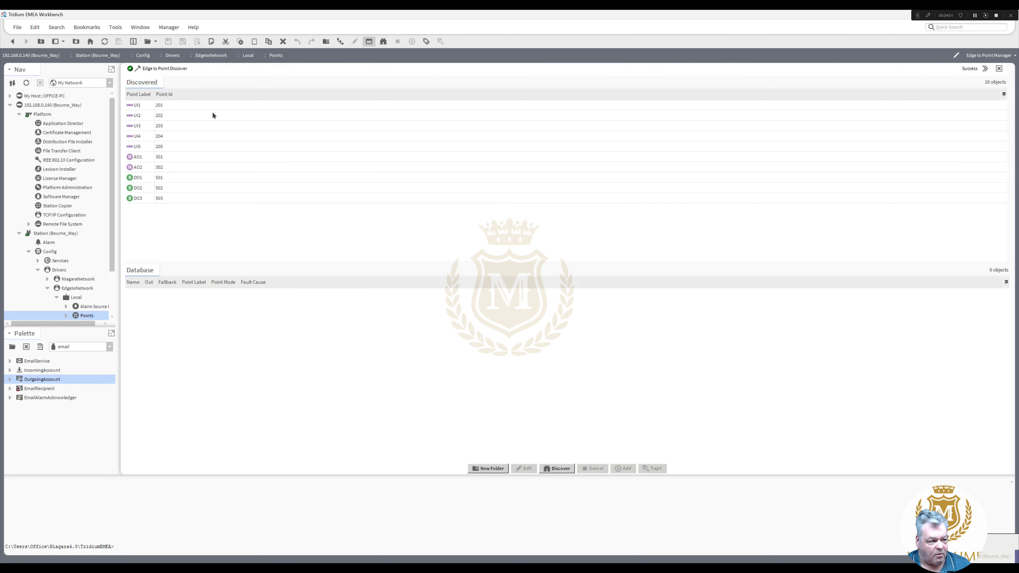
click(141, 106)
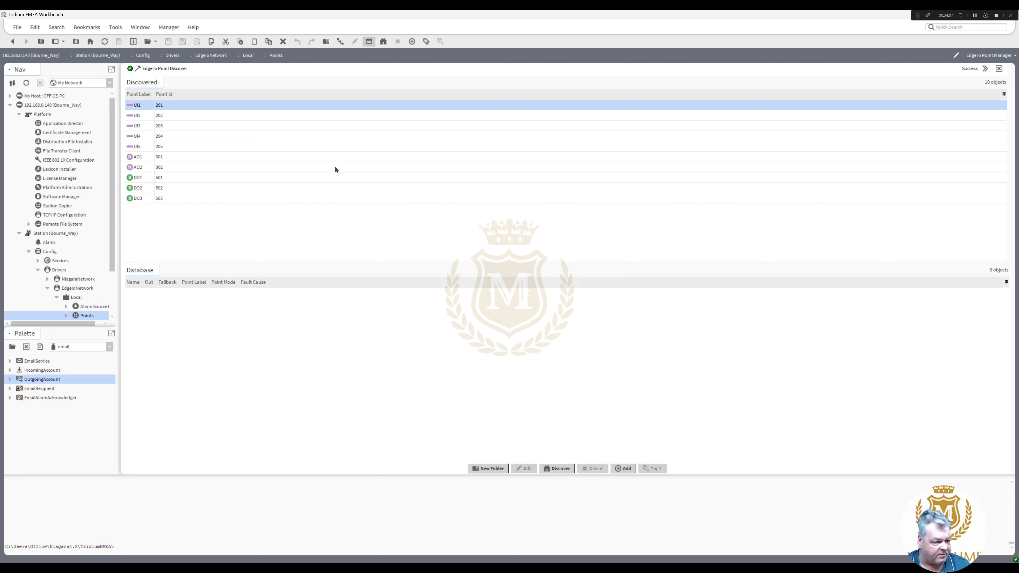
shift+click(137, 115)
drag(138, 116, 223, 356)
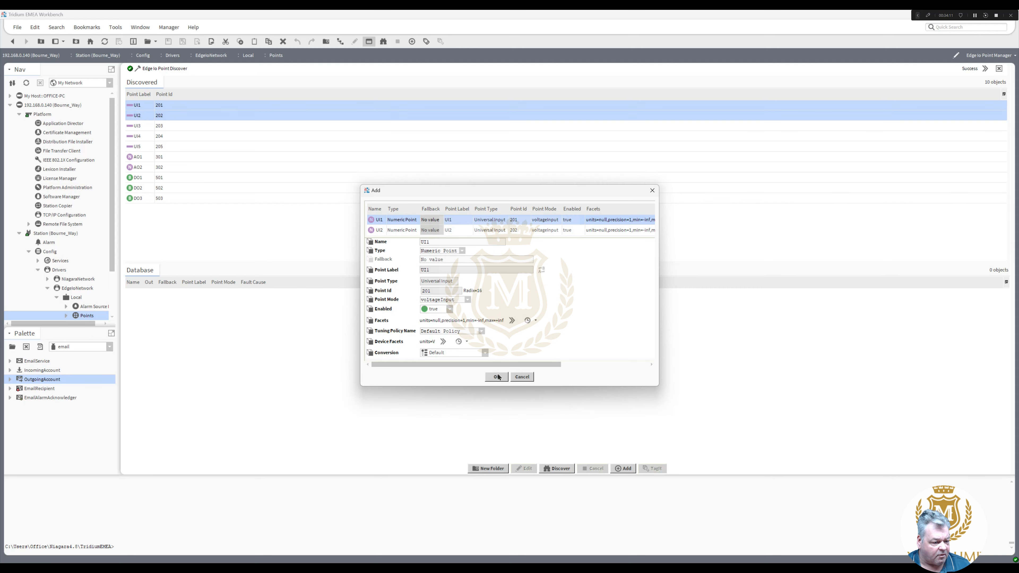
click(469, 300)
click(460, 317)
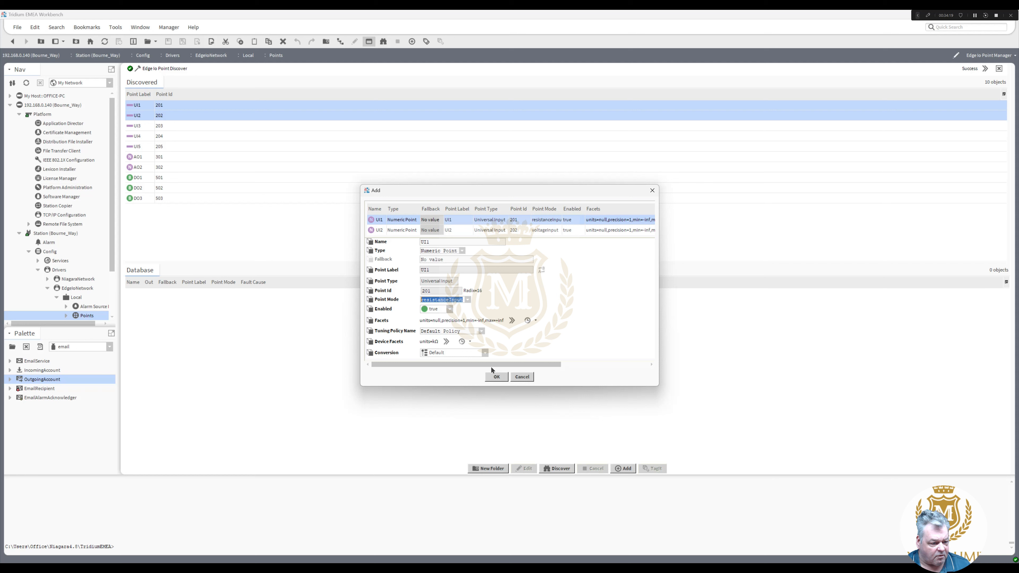
click(497, 377)
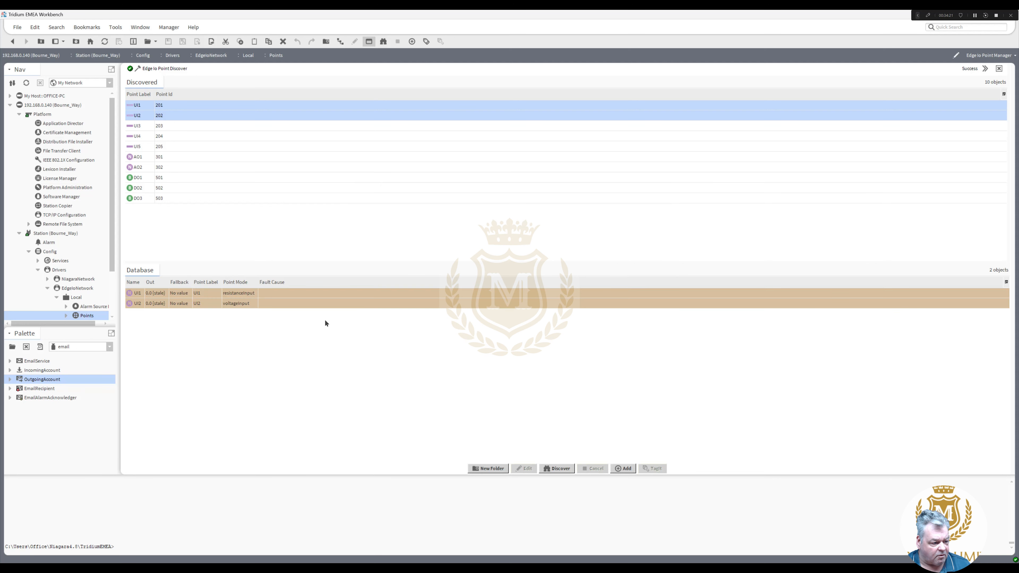
- Delete the UI2 point and re-add the discovered points, the first as resistanceInput
right_click(163, 306)
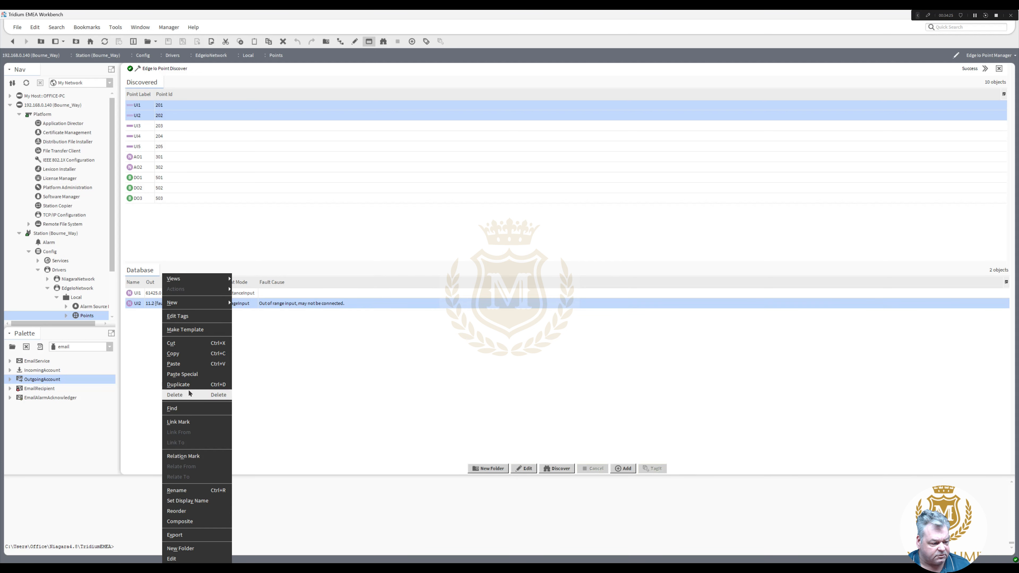
click(190, 394)
drag(140, 117, 224, 340)
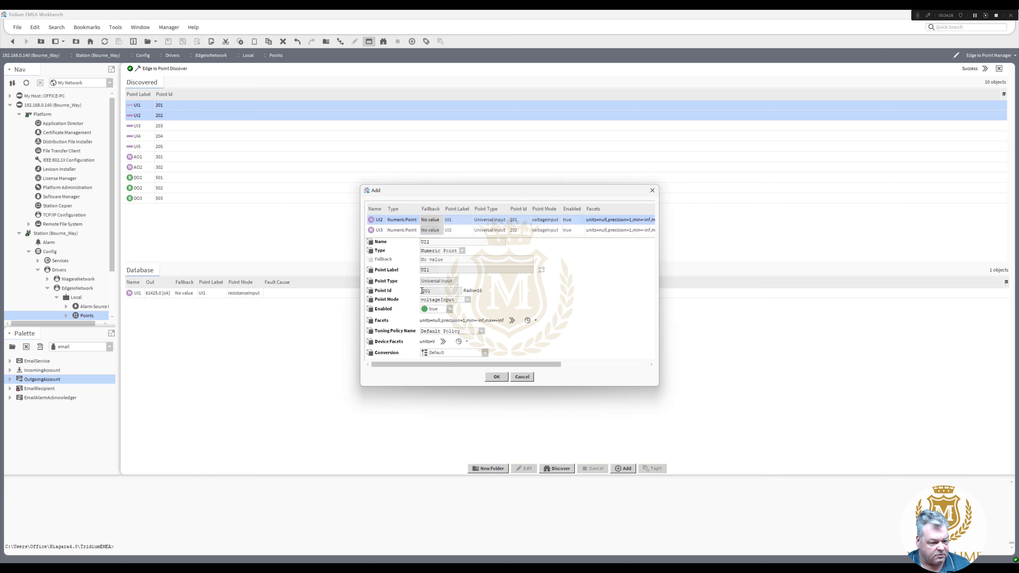
click(468, 299)
click(457, 316)
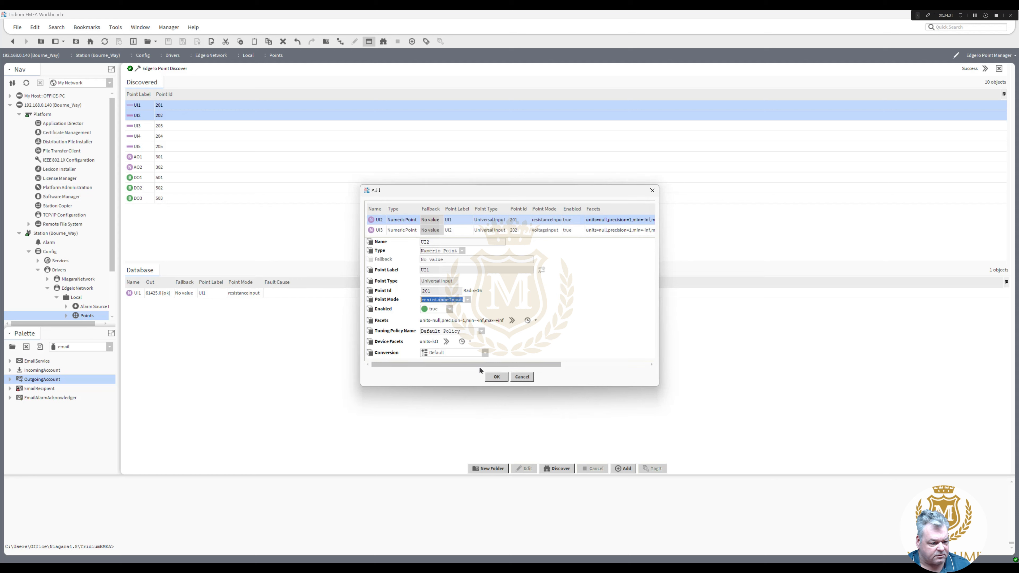
click(500, 377)
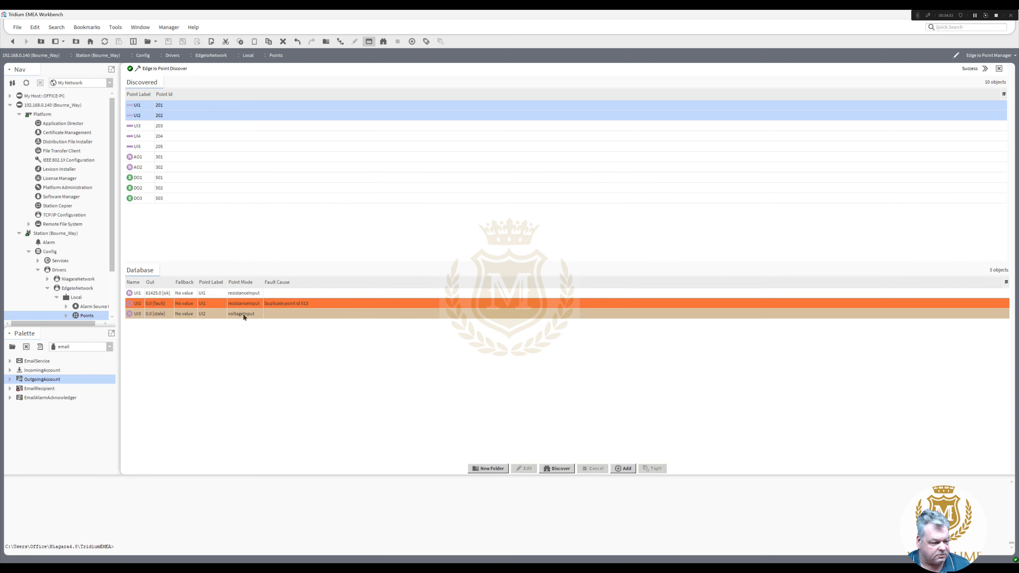
- Delete the faulty UI2 and UI3 points, leaving UI1, and drag UI2 back into the database
click(207, 315)
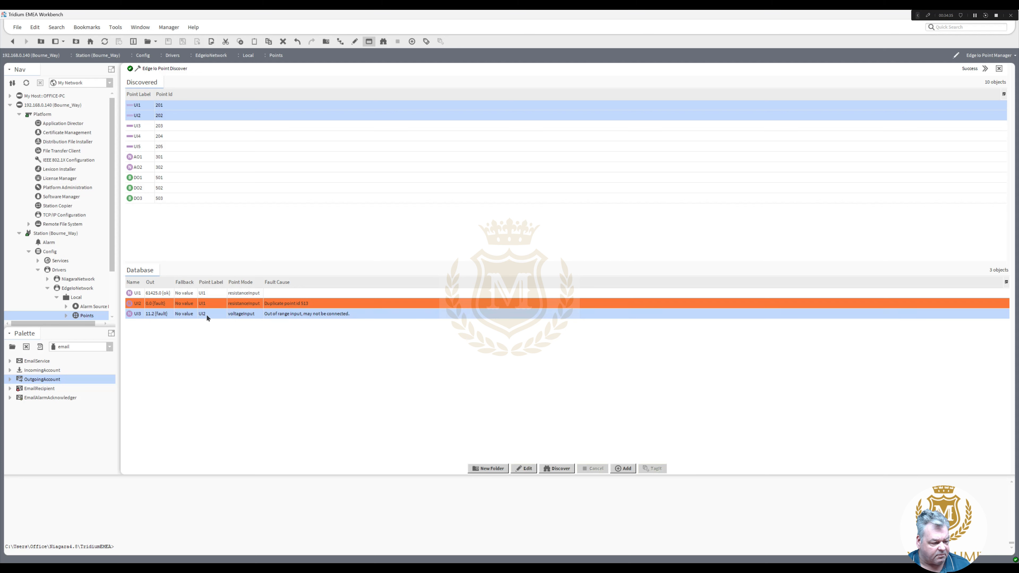
right_click(206, 314)
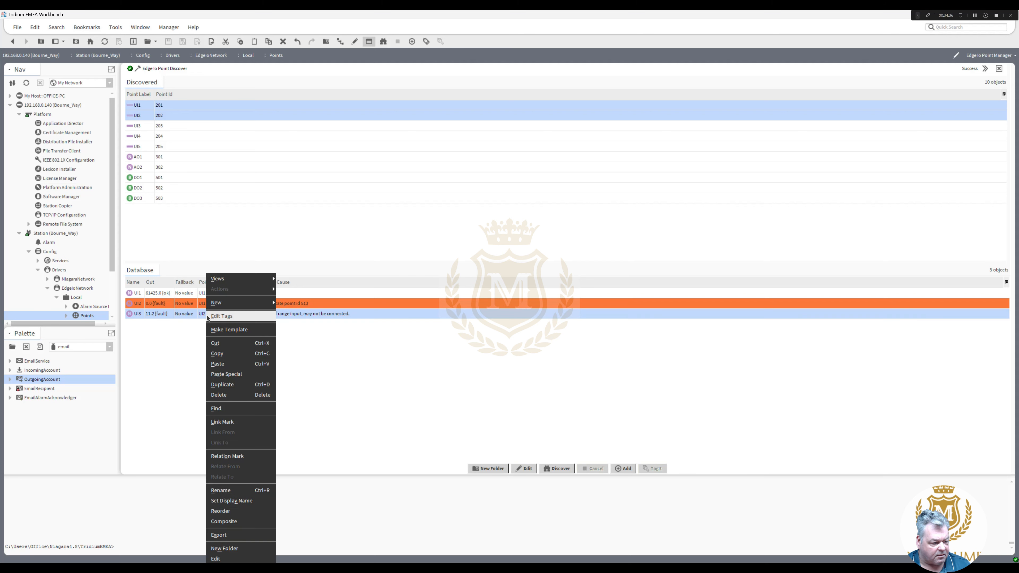
click(193, 304)
right_click(193, 304)
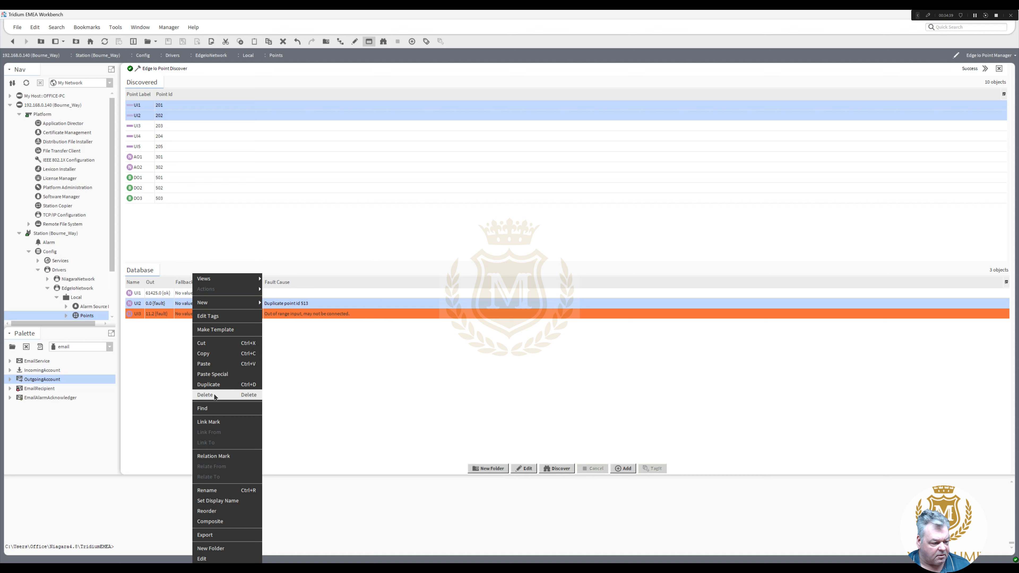
click(219, 352)
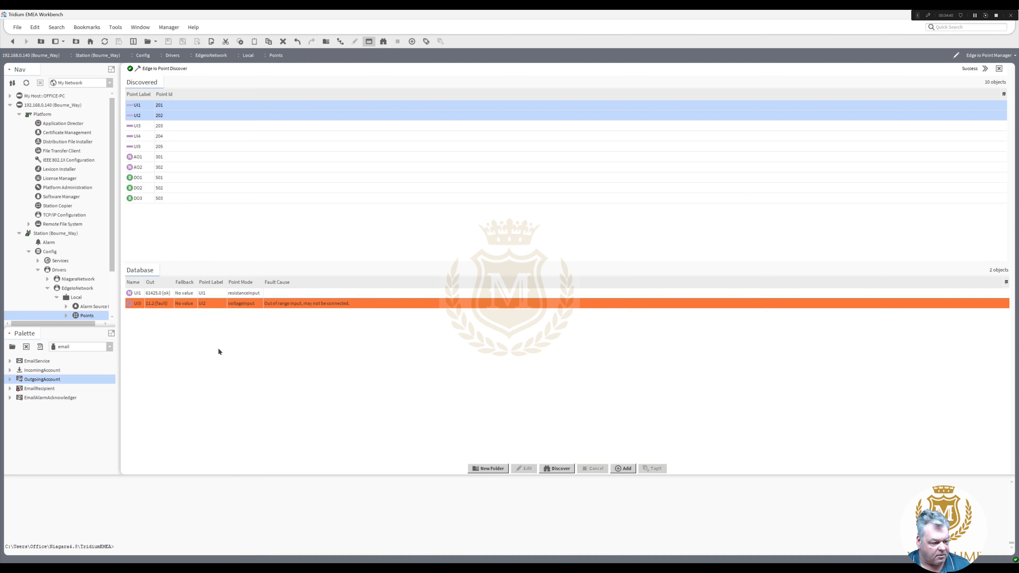
click(185, 307)
right_click(186, 308)
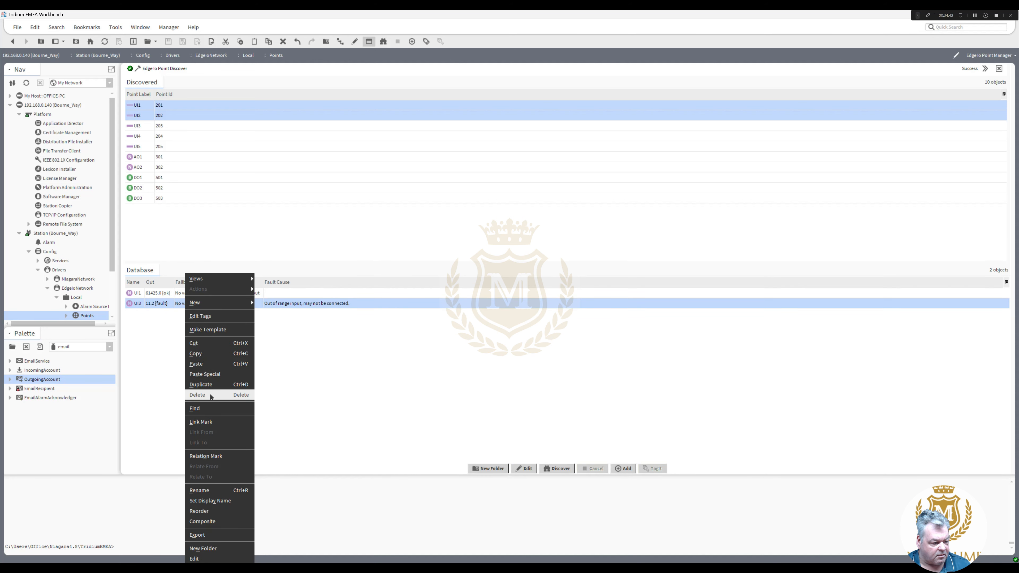
click(207, 376)
click(189, 139)
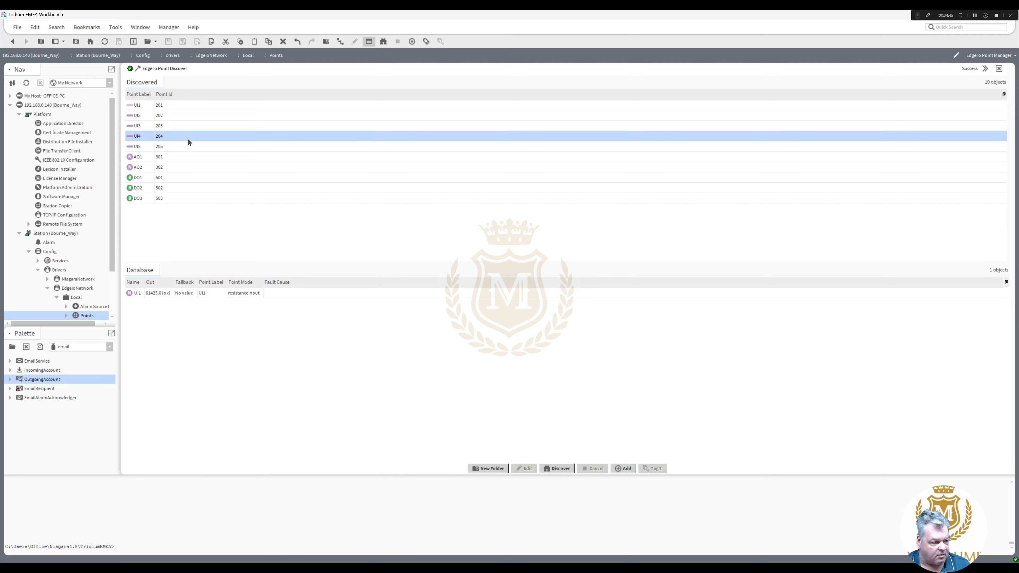
drag(142, 119, 328, 339)
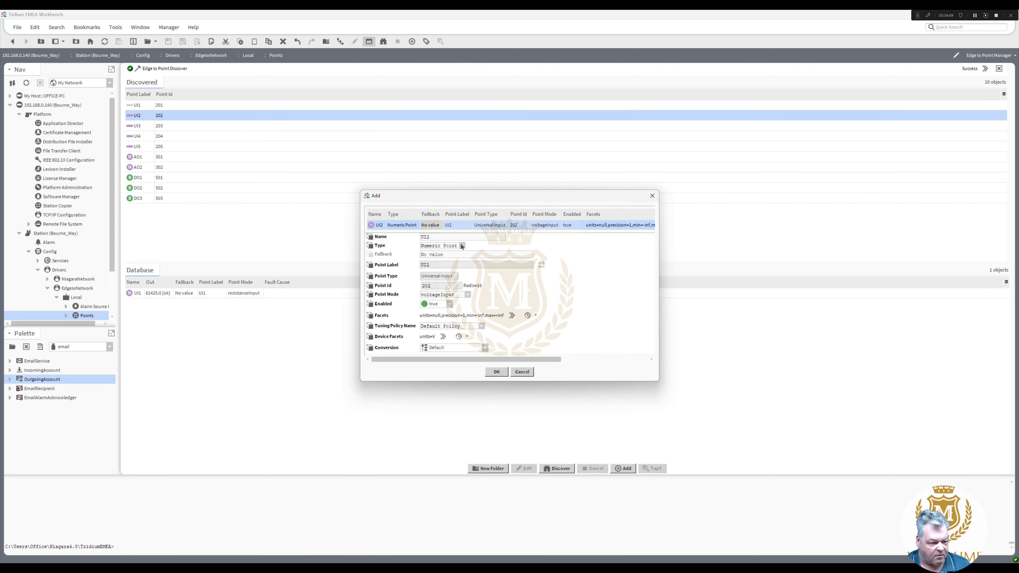
- Add UI2 to the database with point mode resistanceInput
click(468, 295)
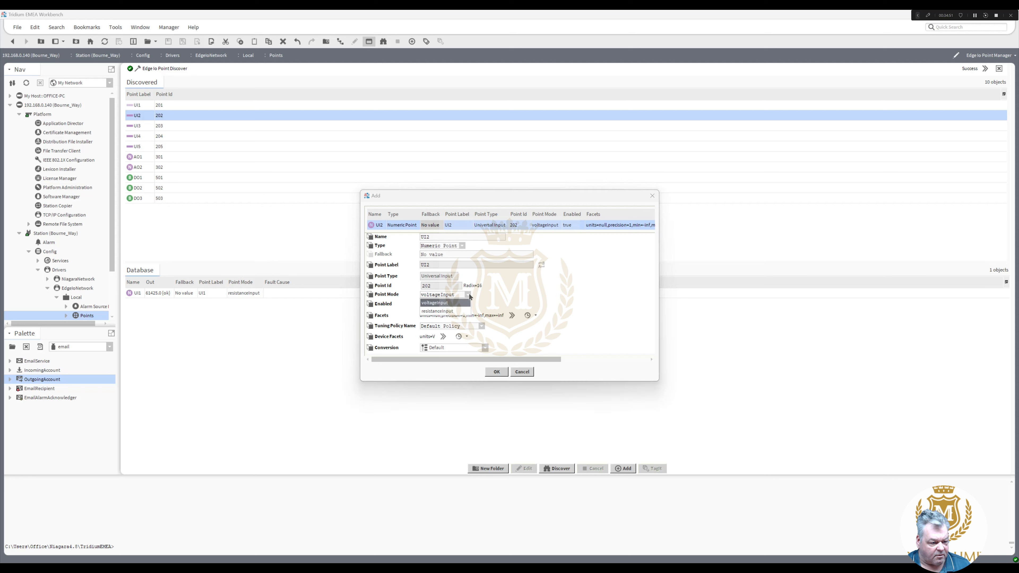
click(459, 311)
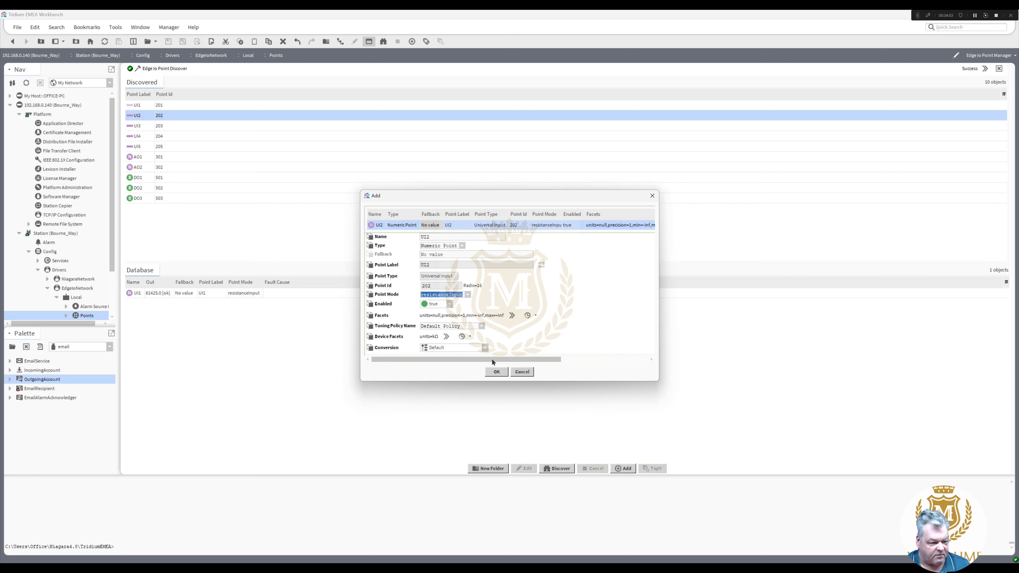
click(498, 372)
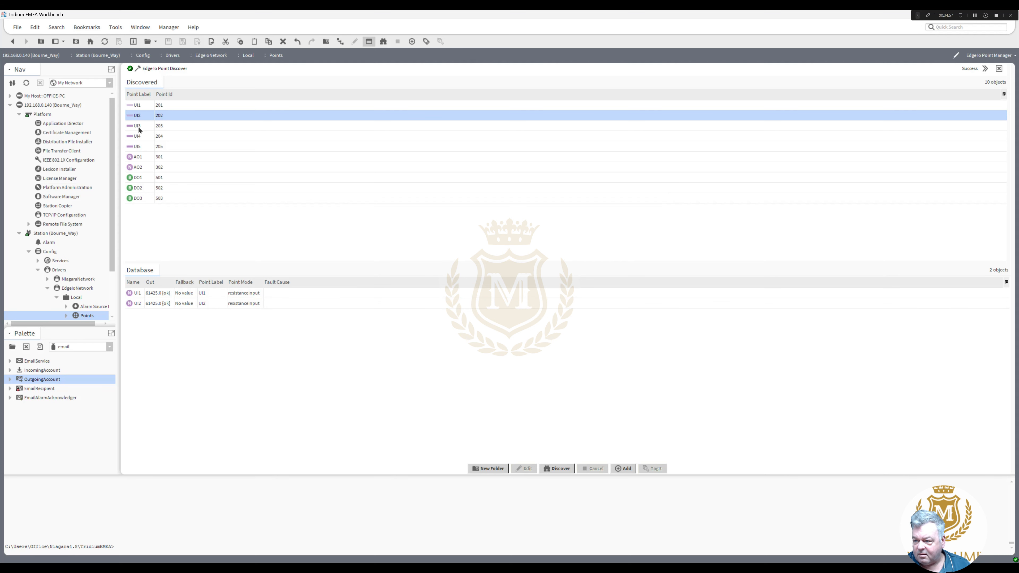
- Add the discovered UI3 and UI4 inputs as numeric voltage-input points
drag(139, 130, 286, 331)
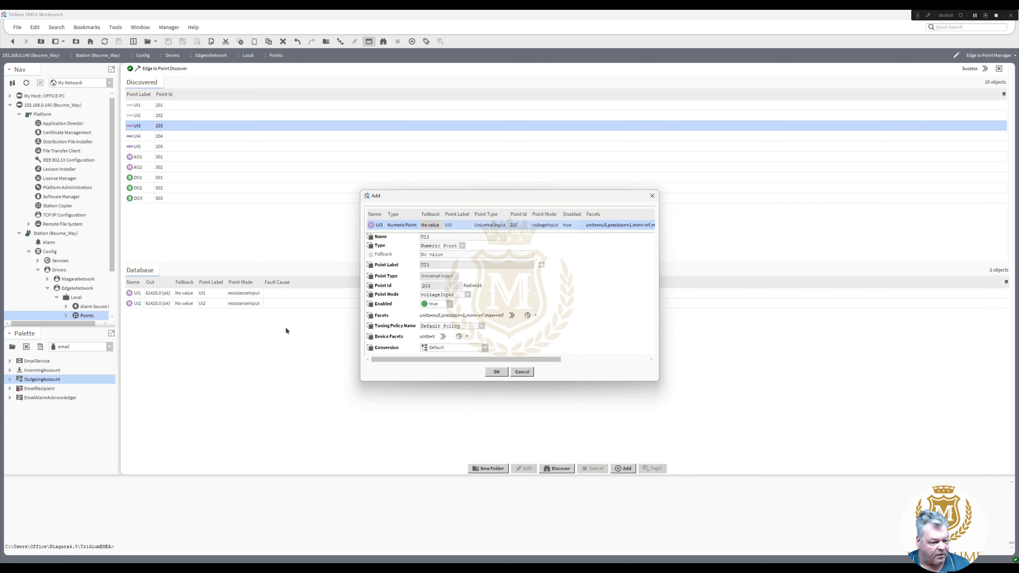
click(497, 372)
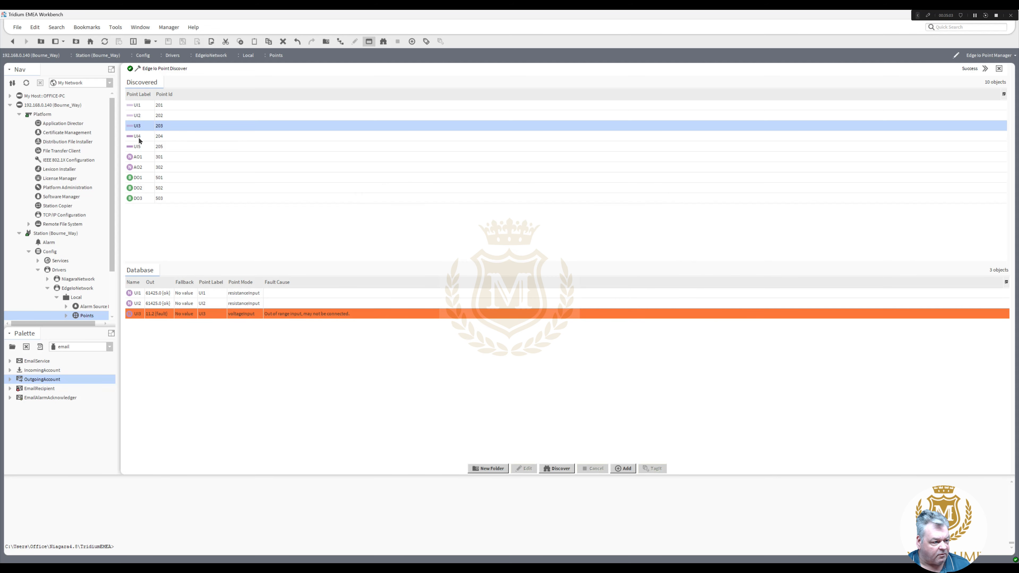
drag(139, 139, 228, 346)
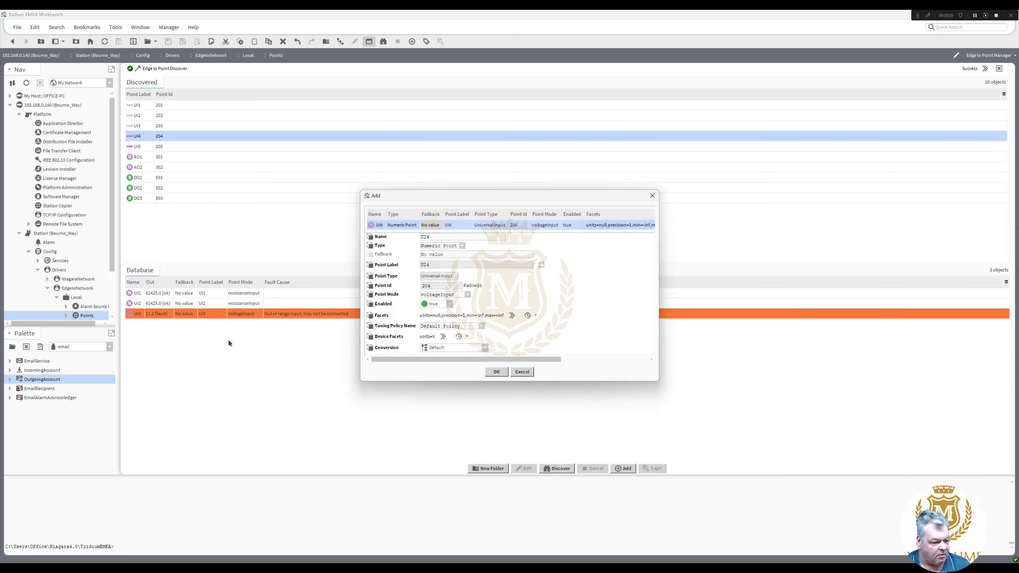
click(497, 372)
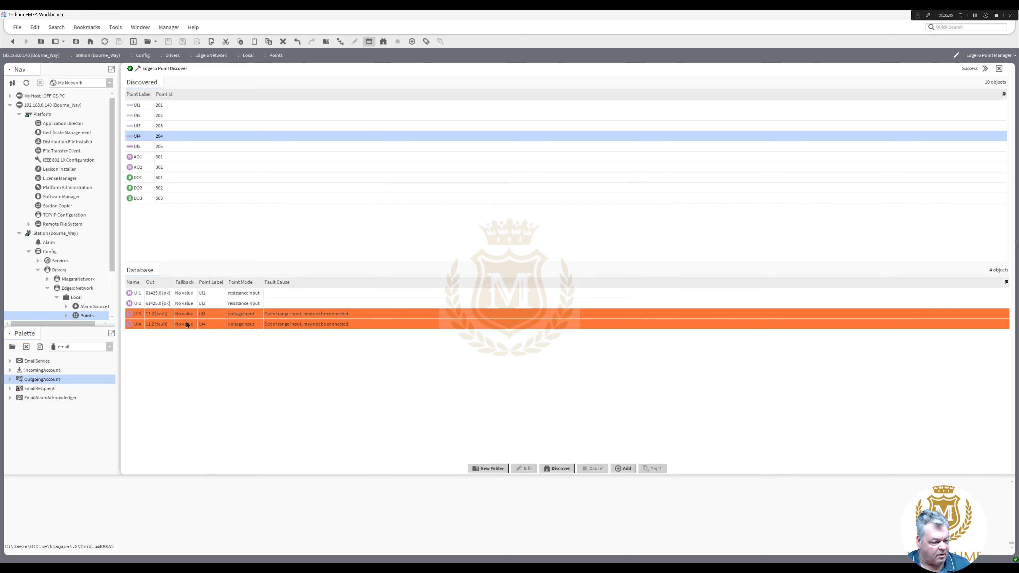
click(194, 317)
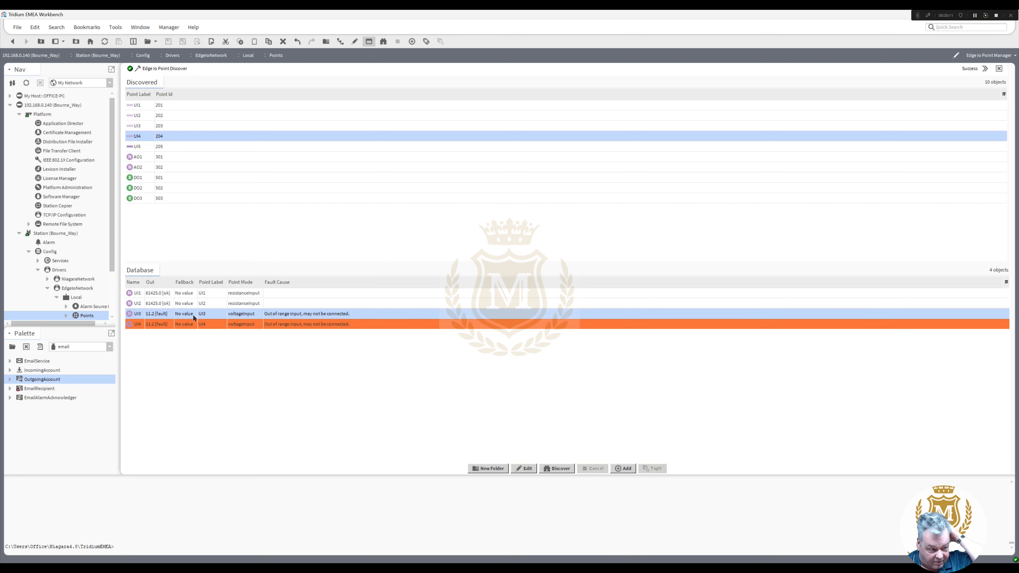
double_click(194, 318)
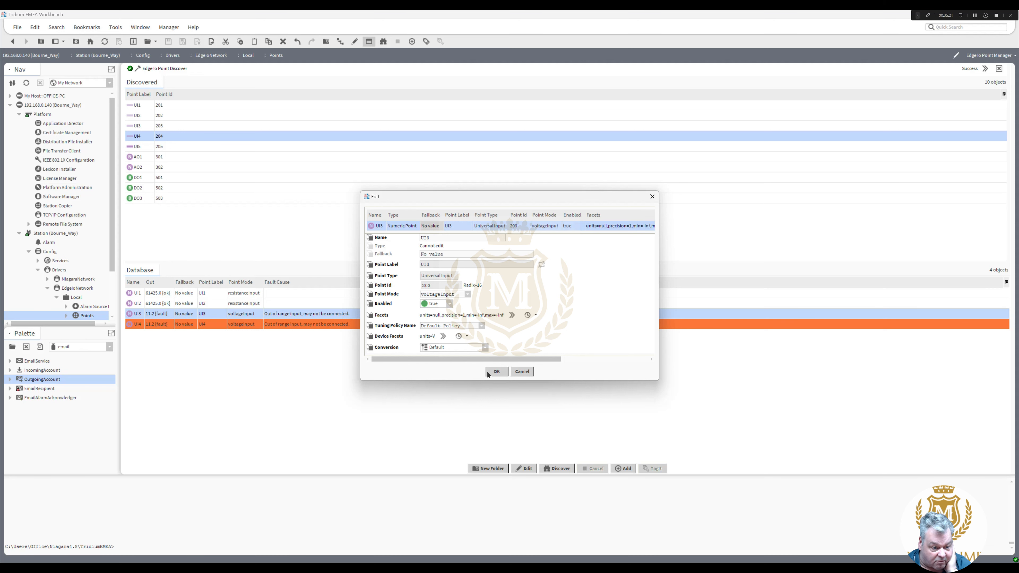
click(497, 371)
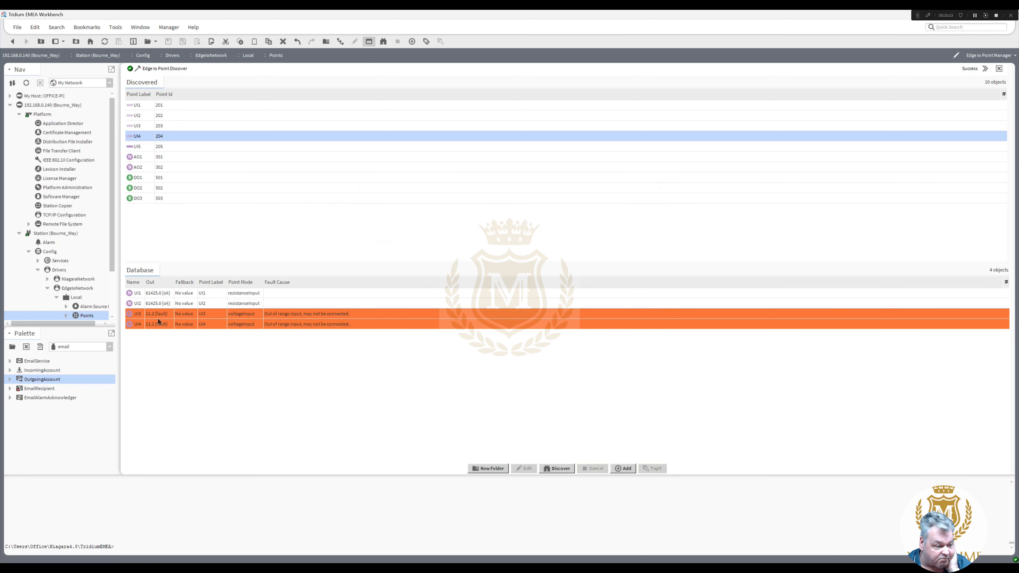
right_click(152, 317)
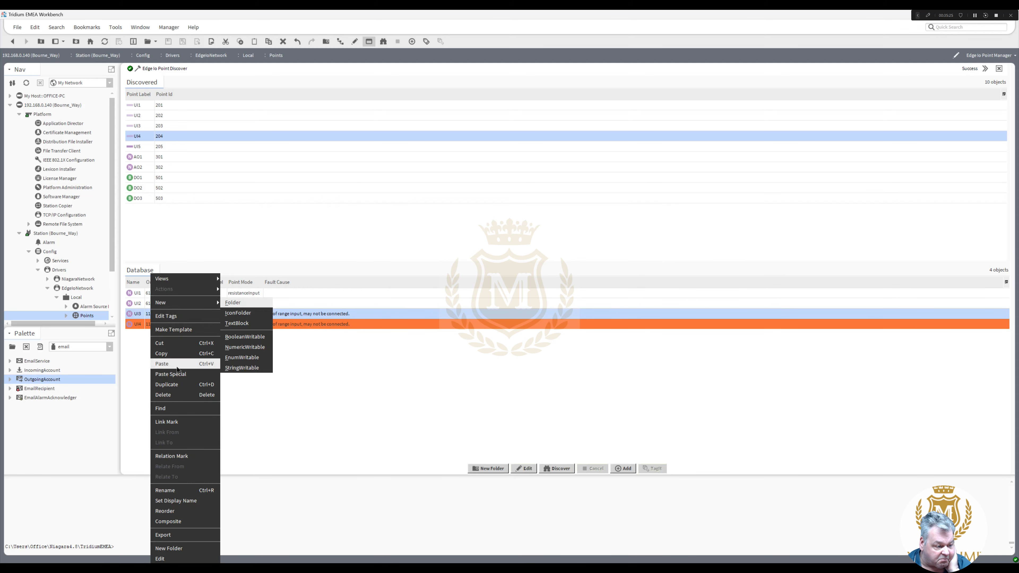
click(283, 367)
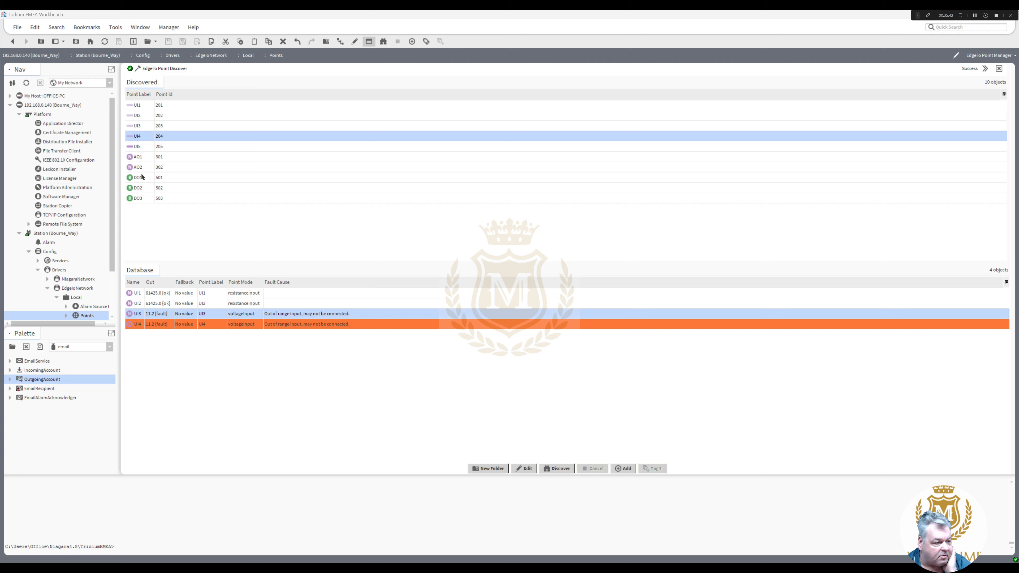
- Add DO1 to the database as a Boolean Writable and widen the Name column
drag(141, 178, 211, 373)
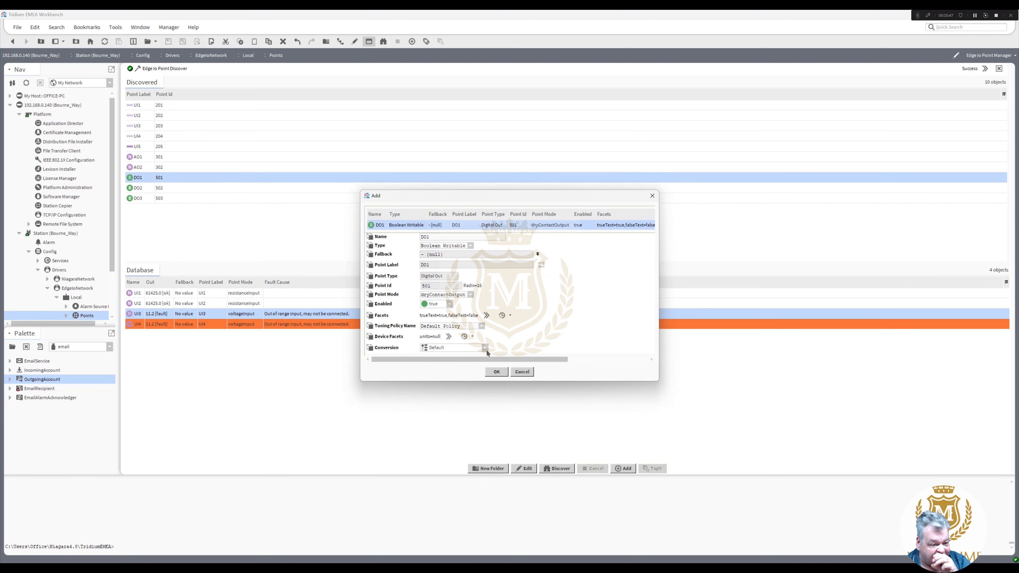
click(497, 372)
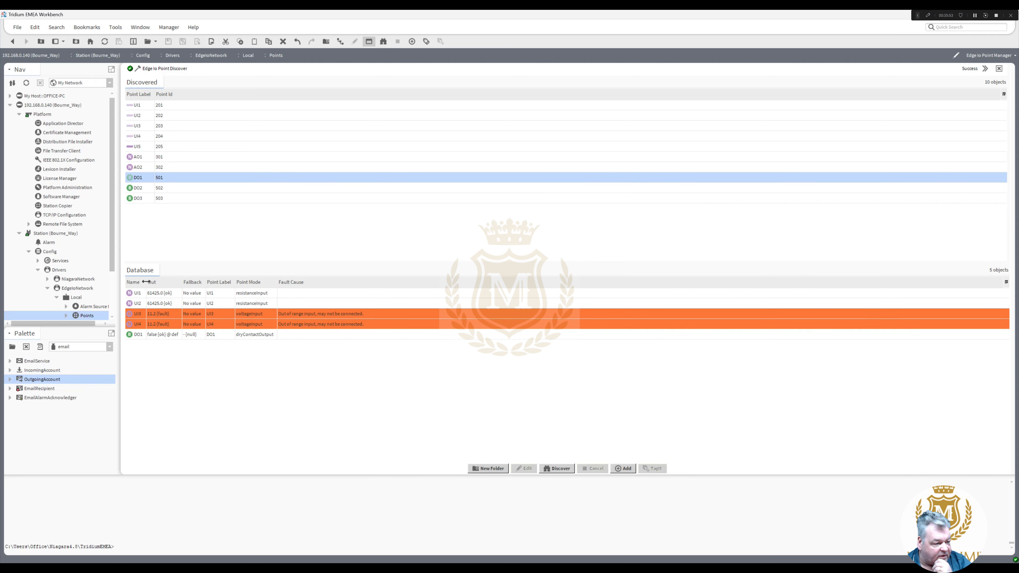
drag(190, 284, 113, 279)
- Open the Points wire sheet and stack the UI1–UI4 and DO1 blocks in one column
right_click(90, 274)
mouse_move(117, 276)
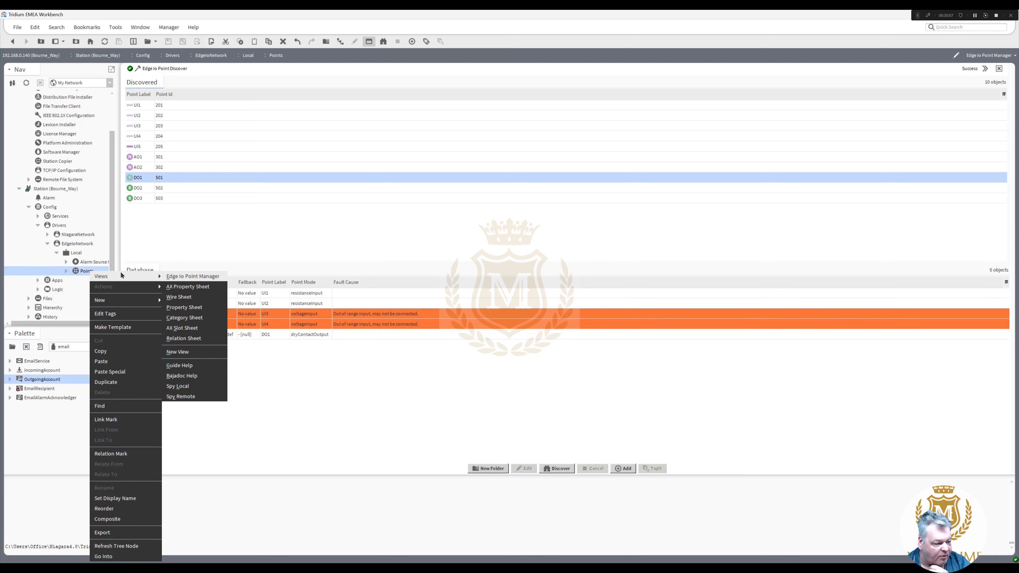
click(179, 297)
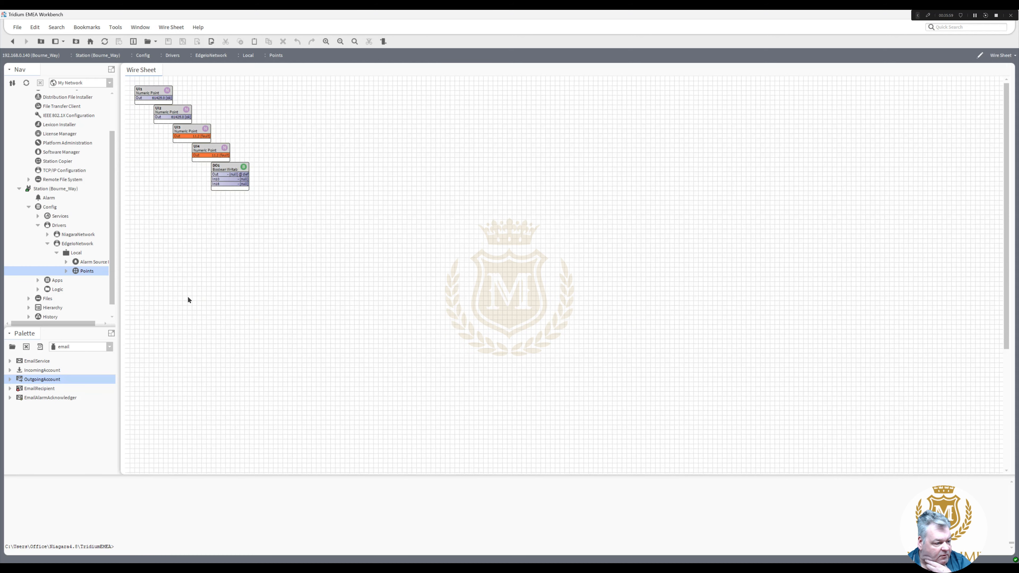
drag(168, 109, 135, 168)
click(187, 130)
click(212, 168)
- Change which slots are pinned on the DO1 block
right_click(150, 169)
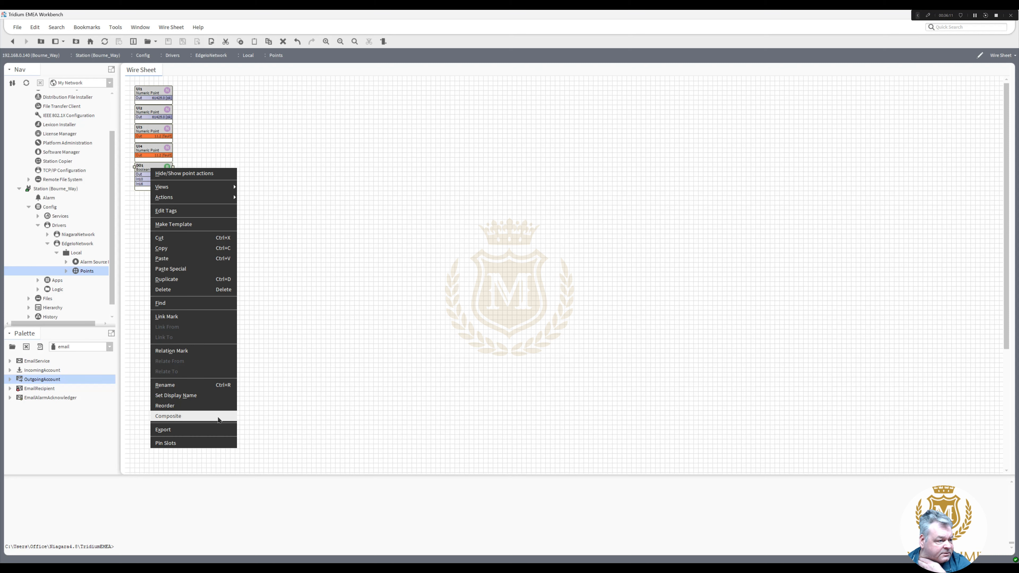
click(215, 440)
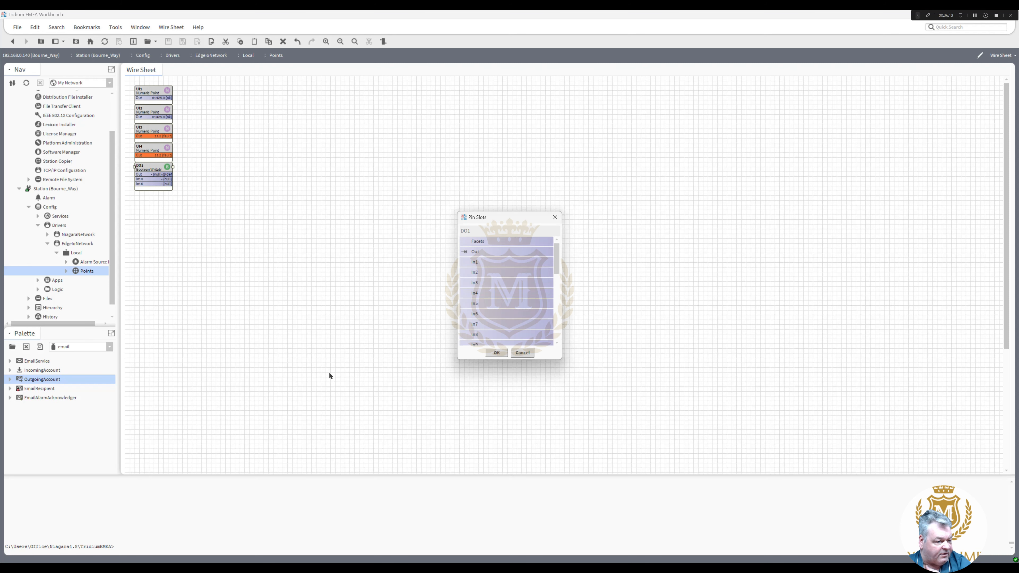
drag(557, 268, 556, 302)
click(496, 353)
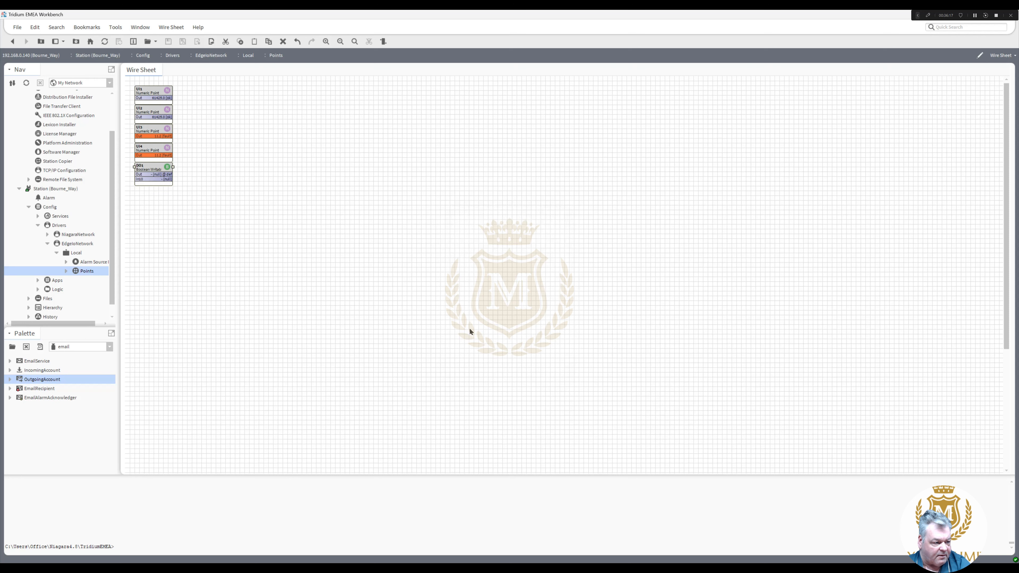
right_click(148, 168)
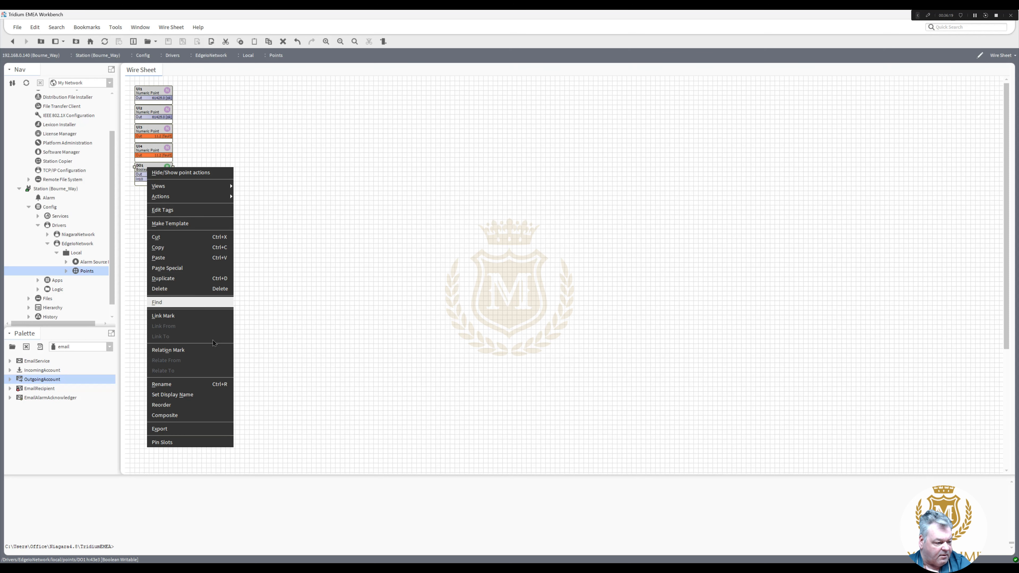
- Append _Corridor_Alarm_Beacon to rename DO1 as DO1_Corridor_Alarm_Beacon
click(219, 386)
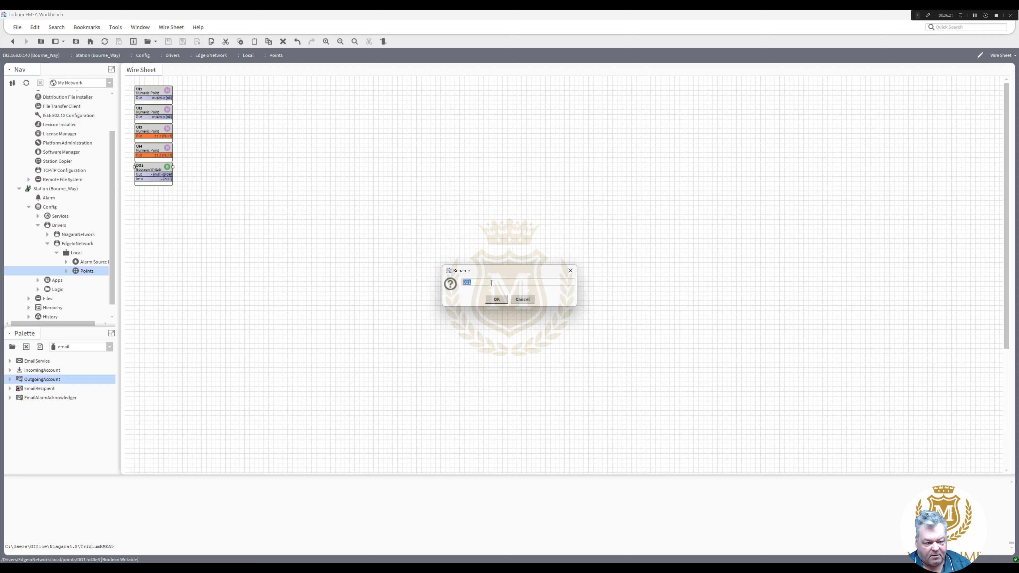
click(490, 283)
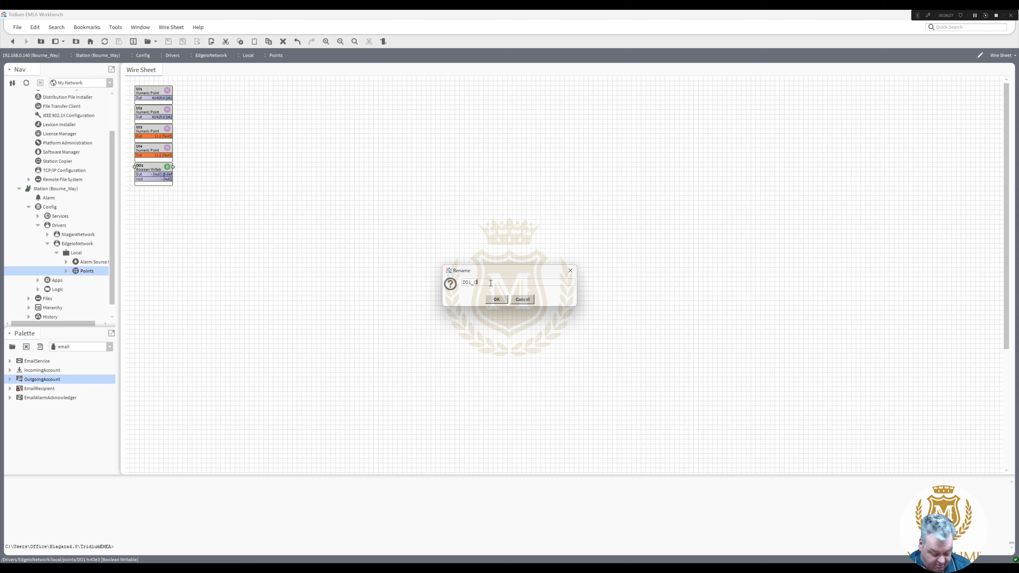
text(_Corr)
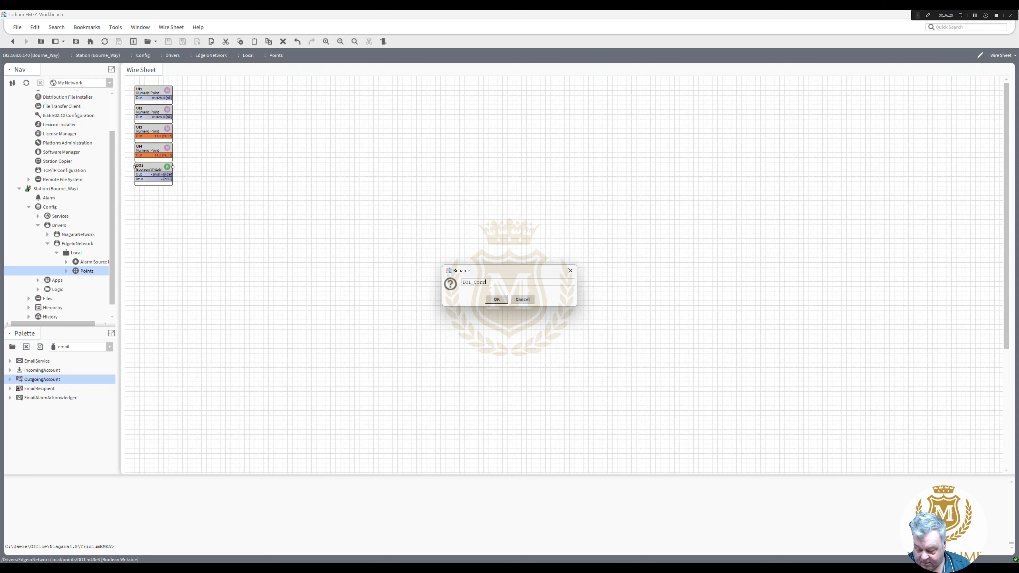
text(idor)
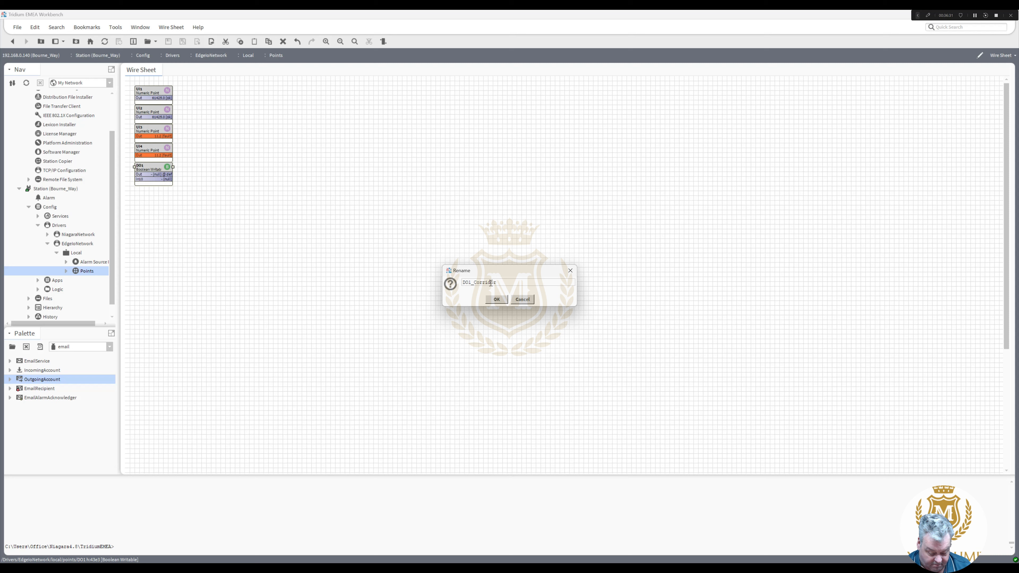
text(_Alar)
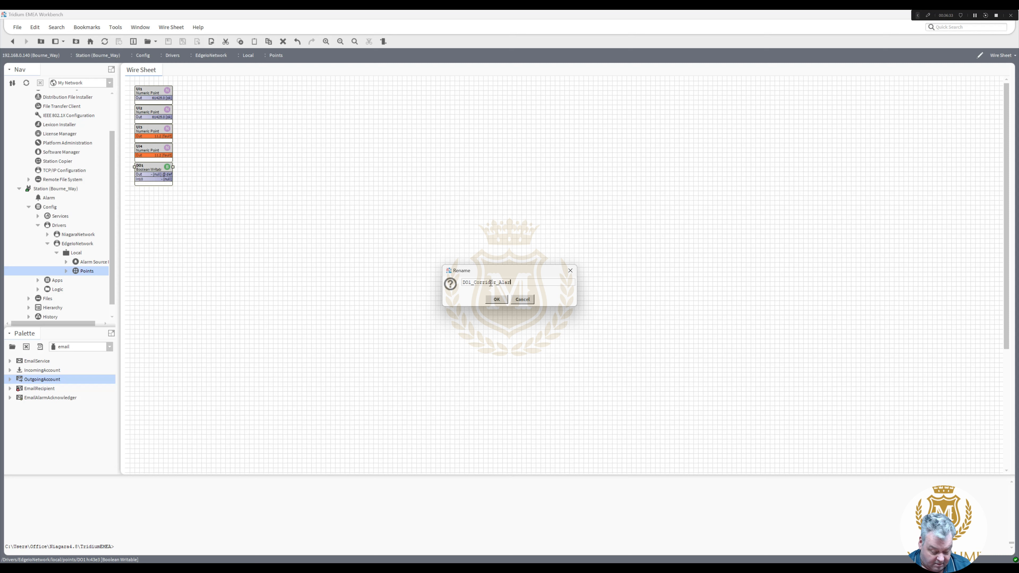
text(m_)
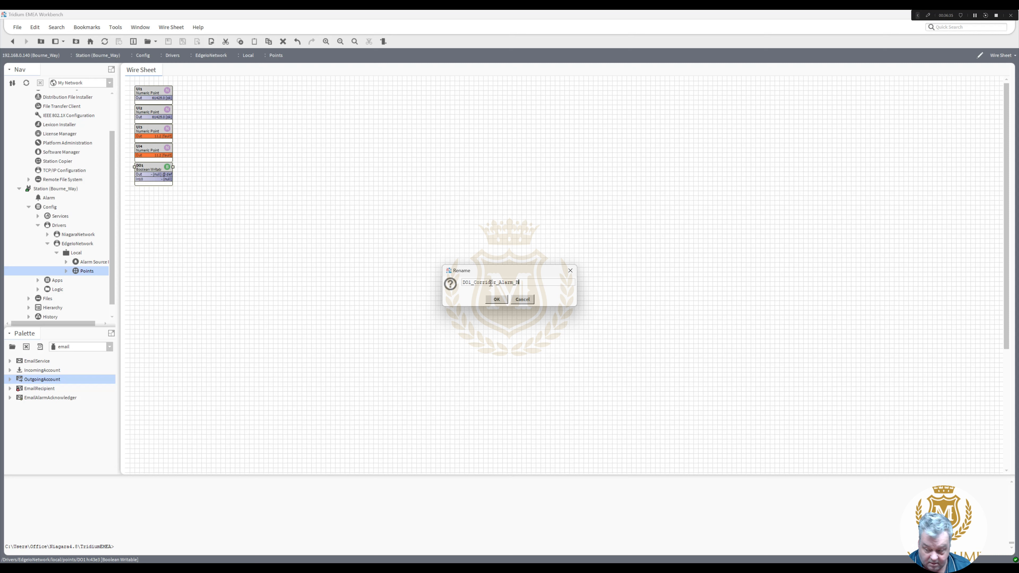
text(Bea)
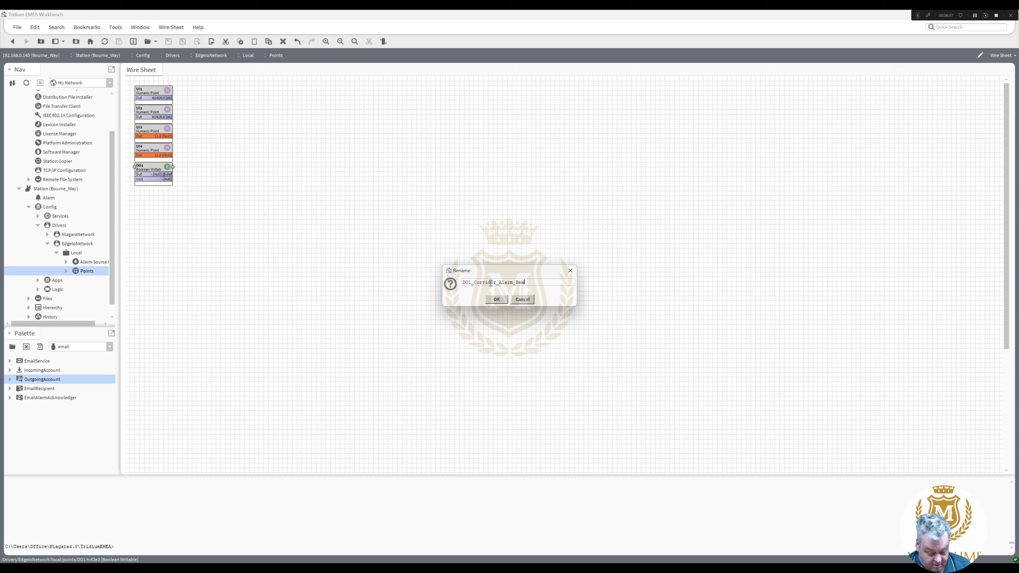
text(con)
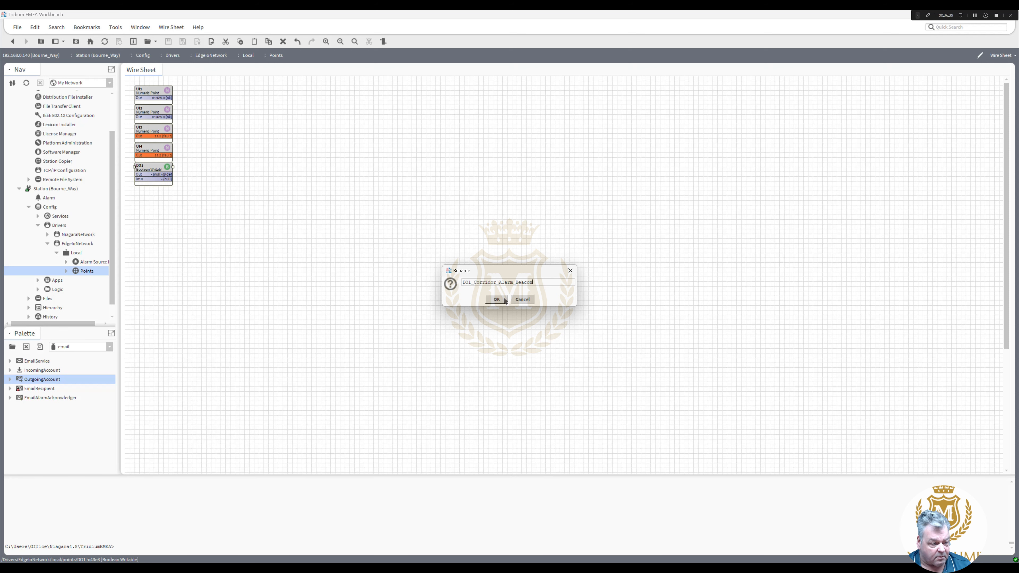
click(497, 299)
right_click(158, 90)
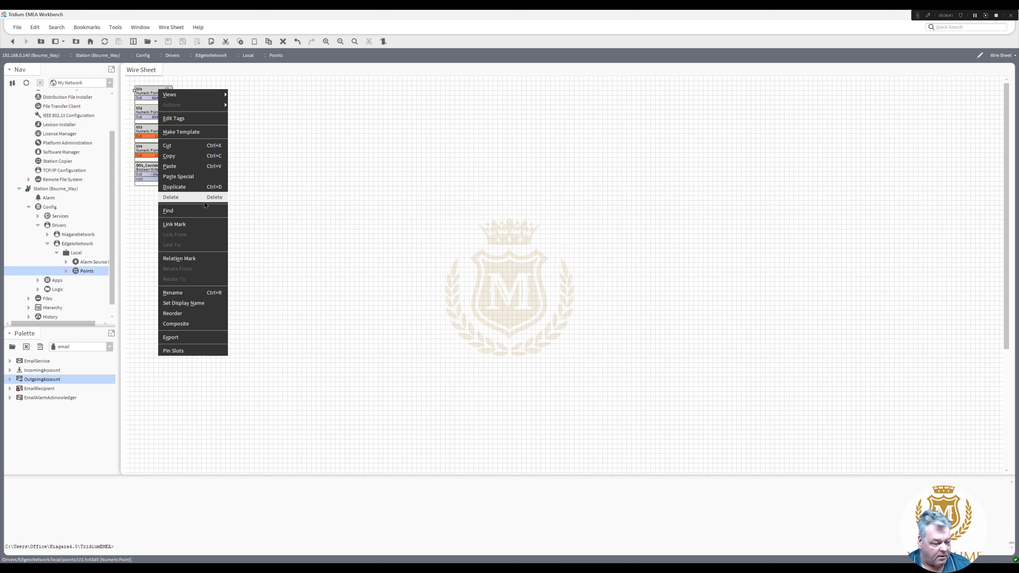
- Rename UI1 to UI1_CWS_Temperature_Tank1, copying the CWS_Temperature_Tank1 suffix
click(213, 293)
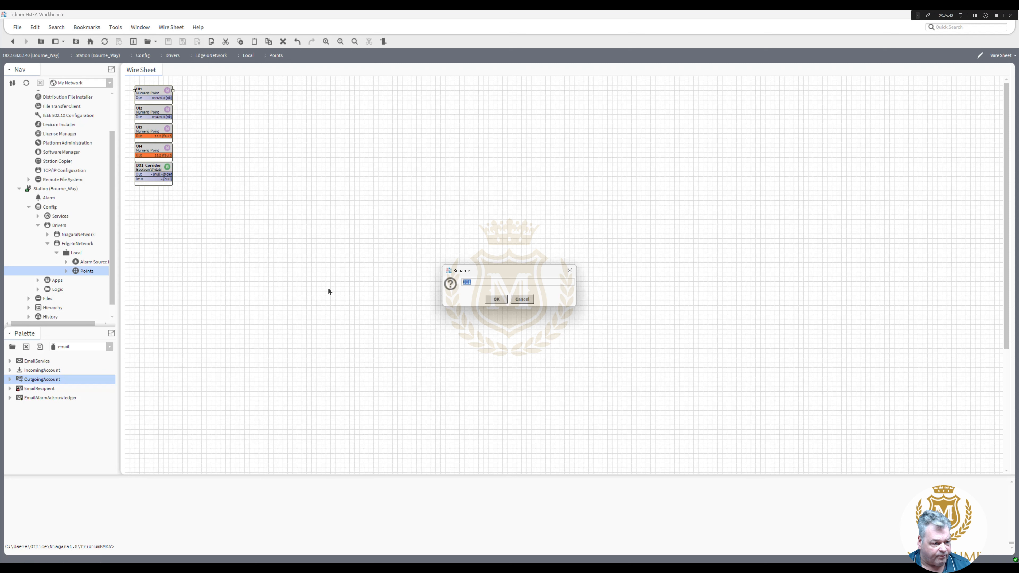
click(480, 282)
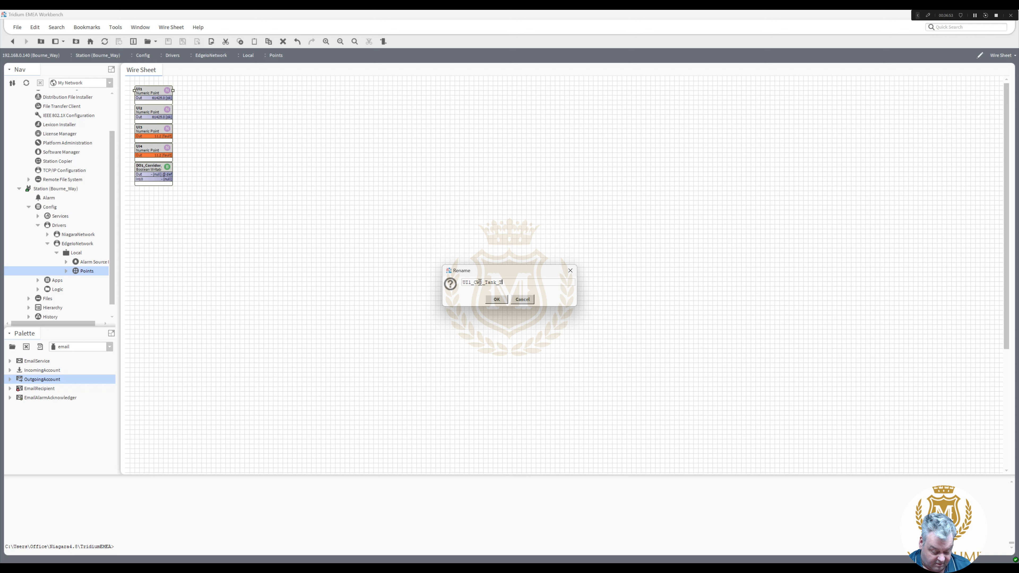
text(em)
key(BackSpace)
key(BackSpace)
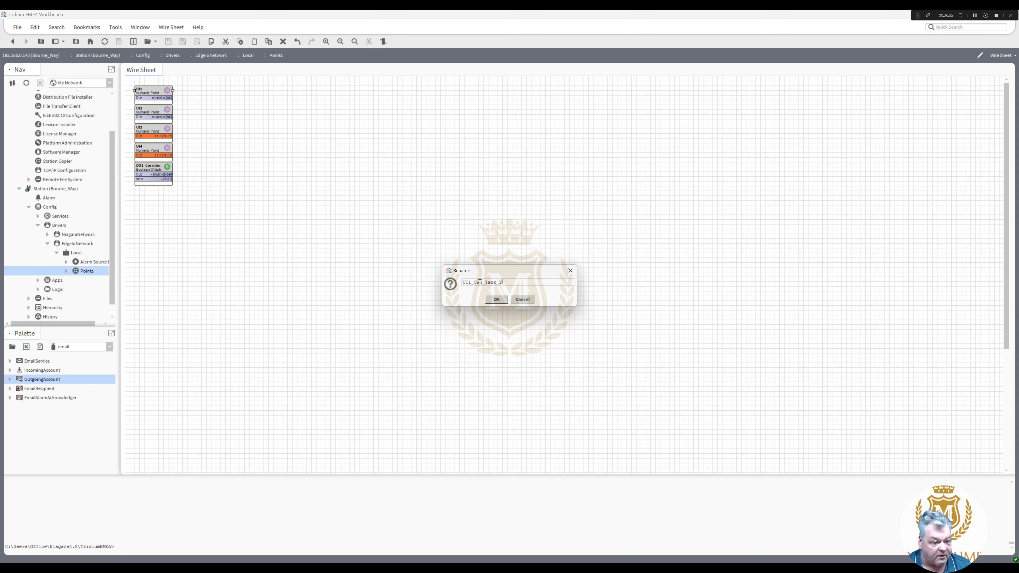
key(BackSpace)
key(BackSpace)
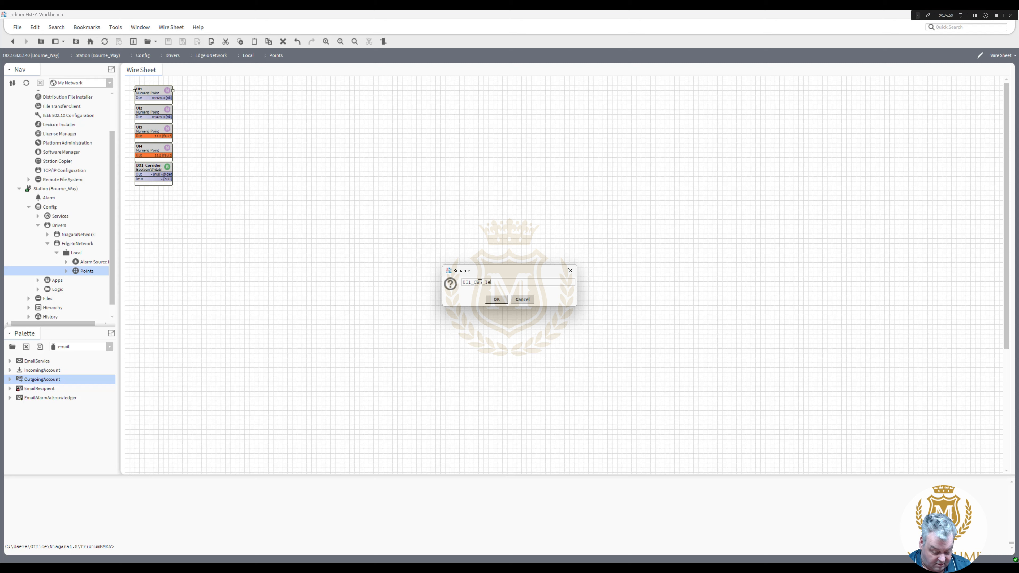
text(mperature)
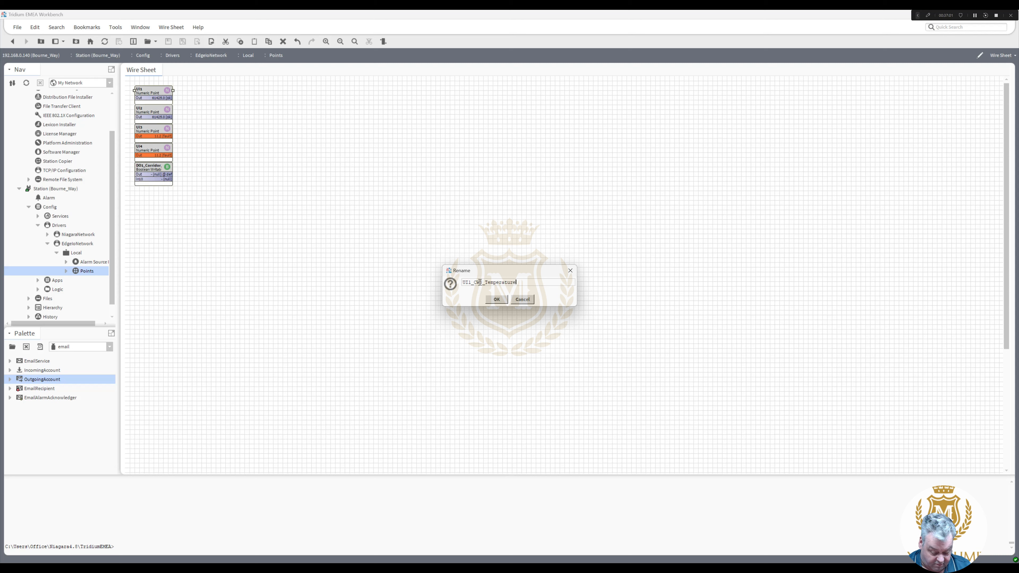
text(_Tank)
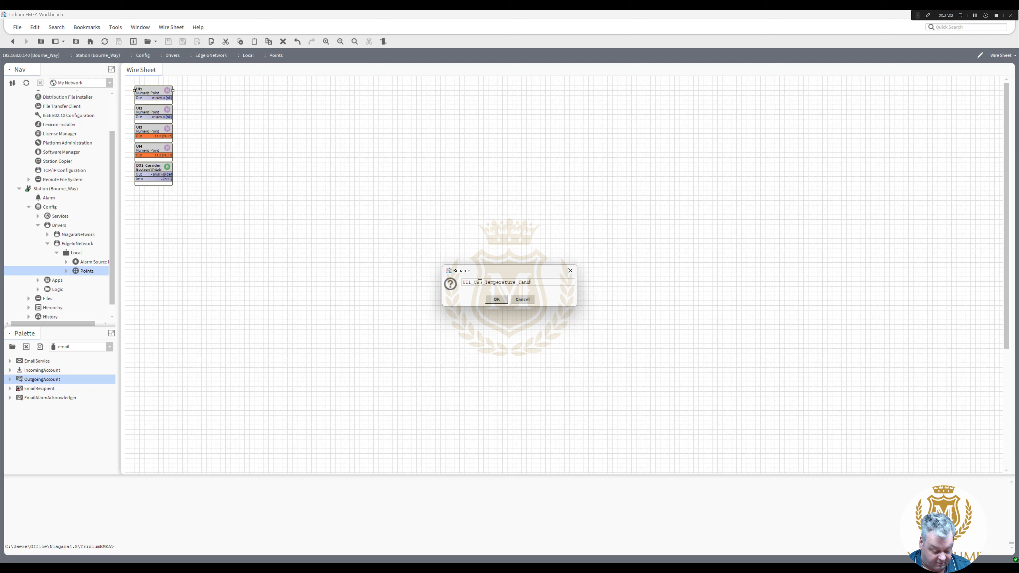
text(1)
drag(542, 283, 473, 284)
key(ctrl+c)
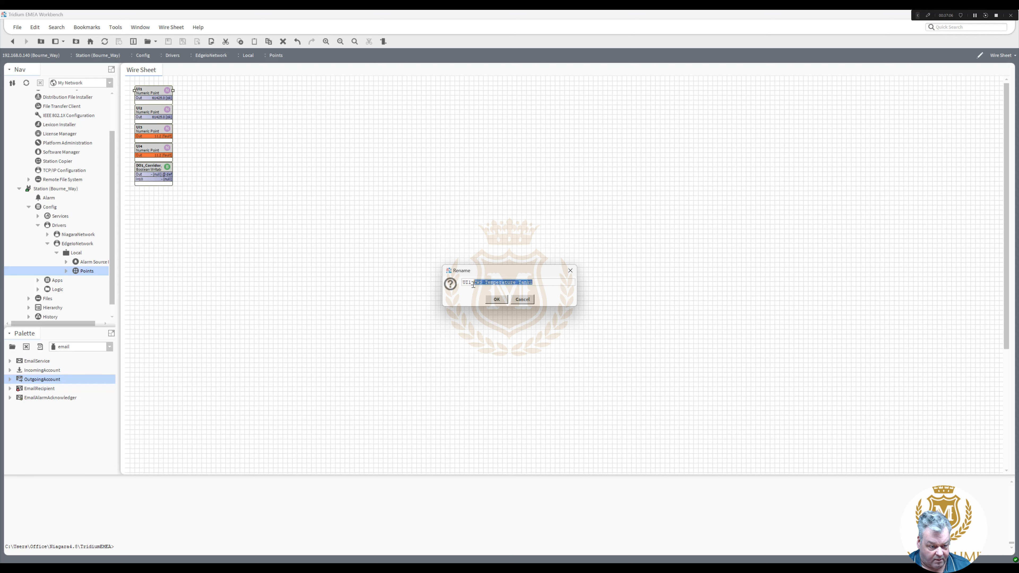
click(497, 299)
- Rename UI2 to UI2_CWS_Temperature_Tank2 using the pasted suffix
right_click(160, 108)
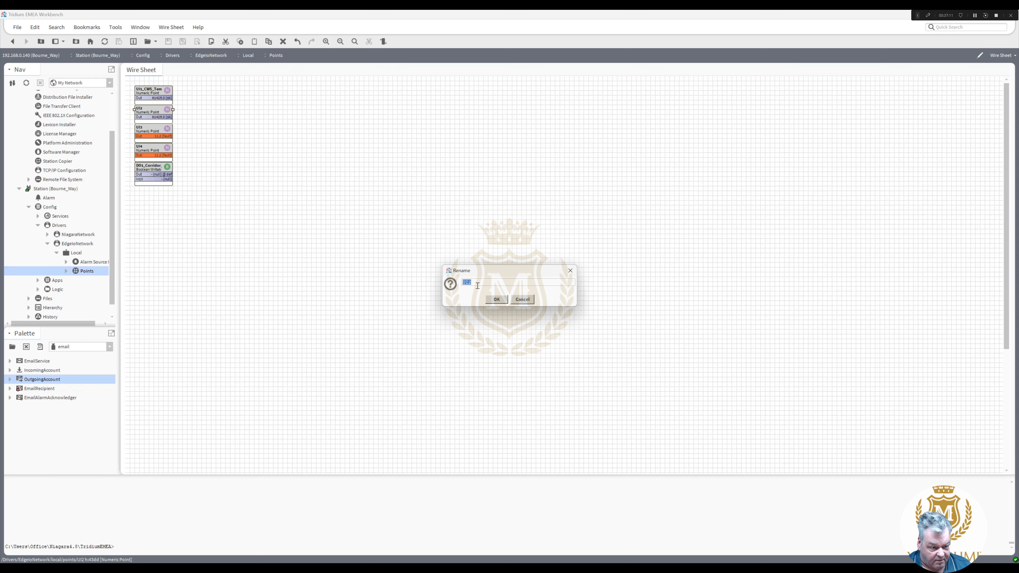
click(477, 283)
key(ctrl+v)
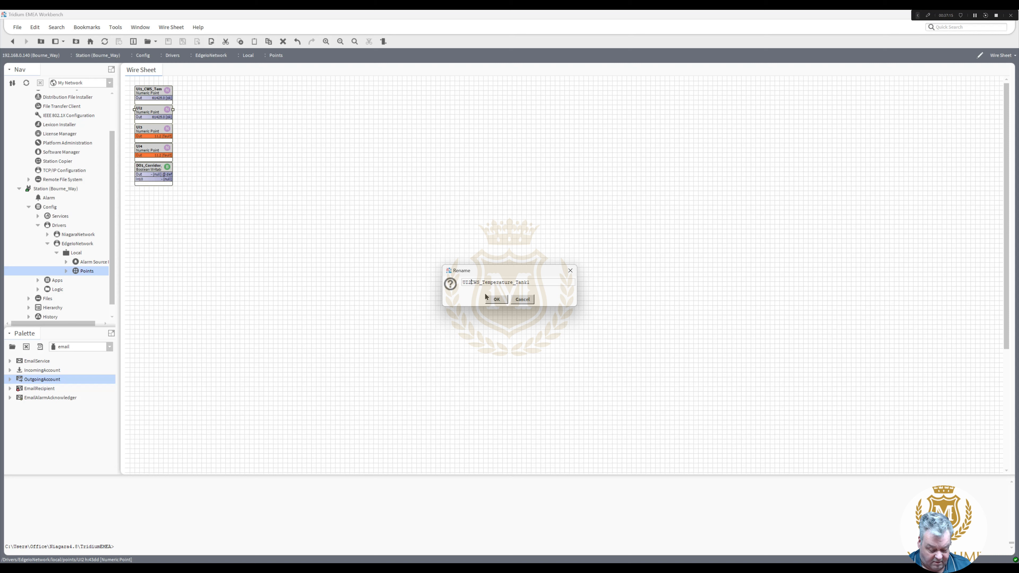
text(_)
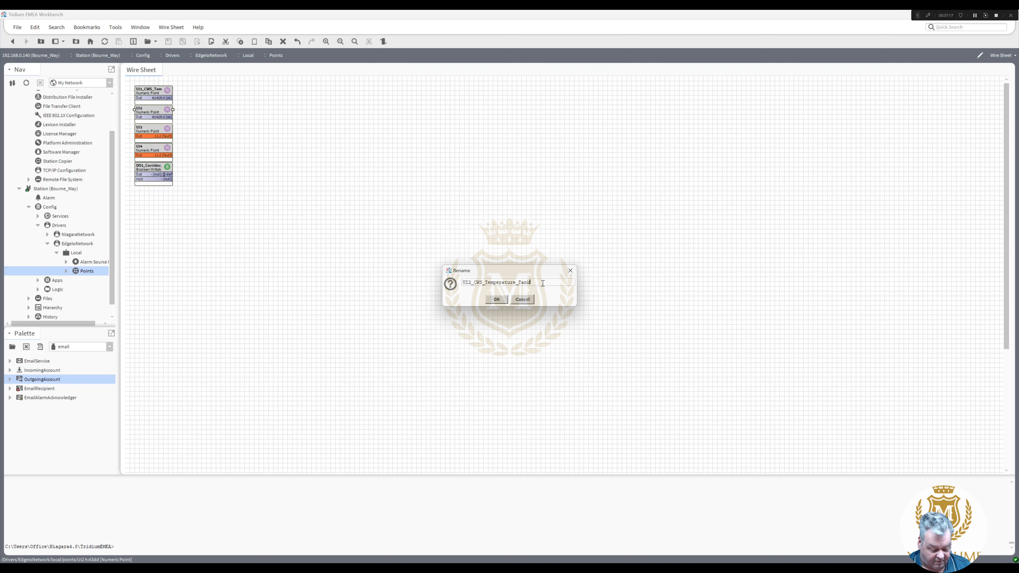
click(501, 301)
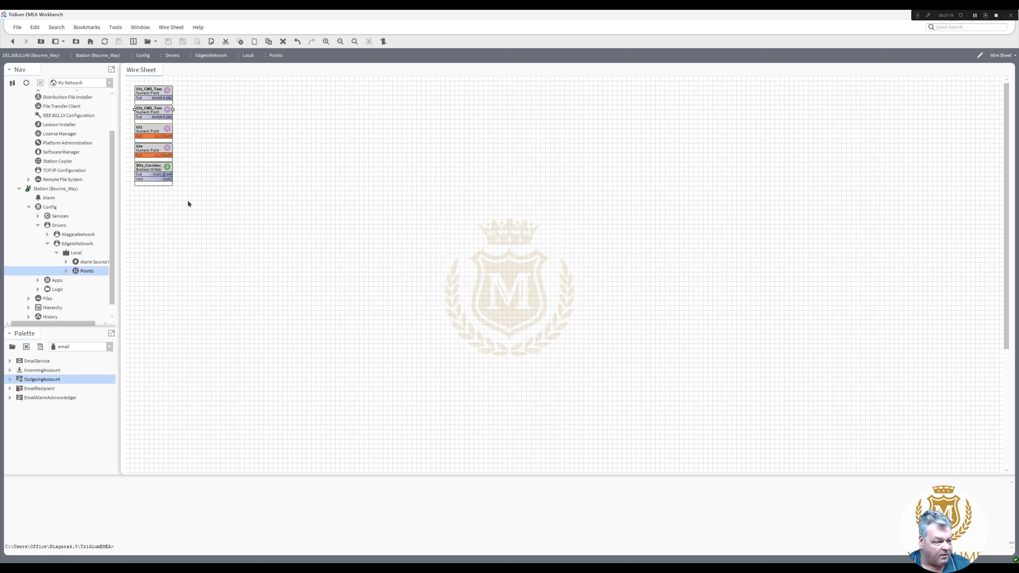
drag(188, 201, 261, 95)
click(179, 137)
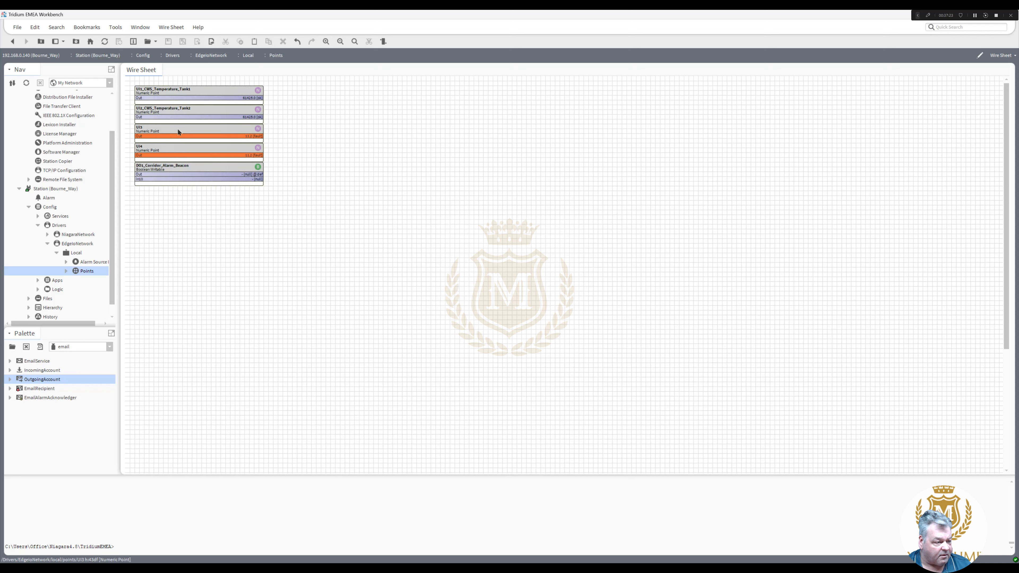
- Rename the UI3 point to UI3_DIX_Module_1
right_click(179, 130)
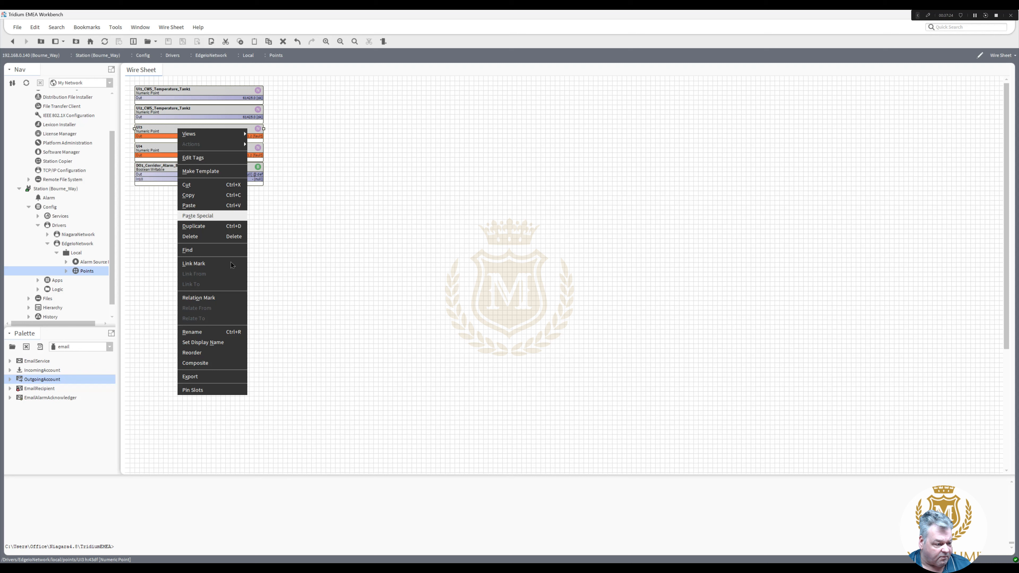
click(221, 334)
click(485, 280)
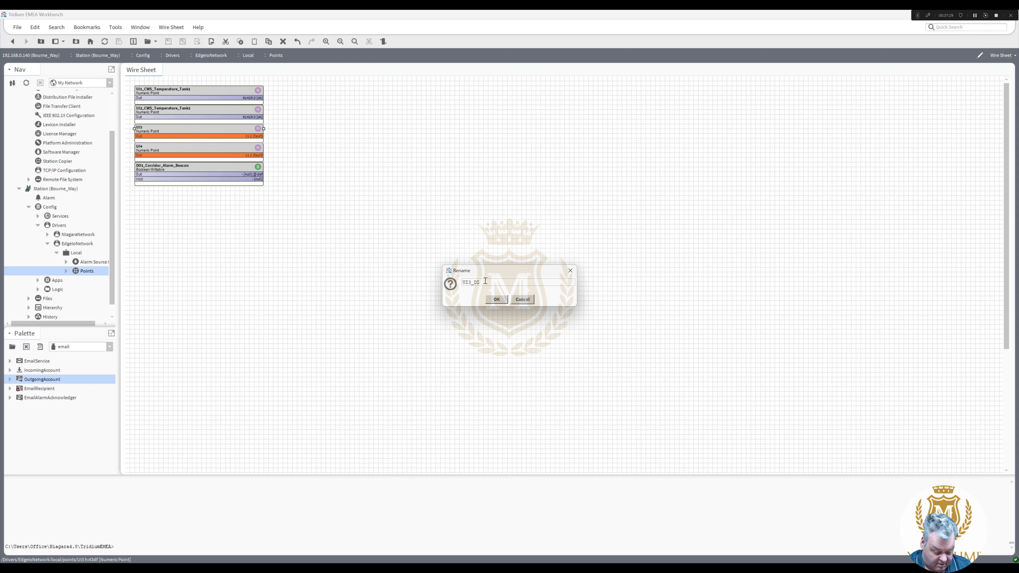
text(_DIX_Mo)
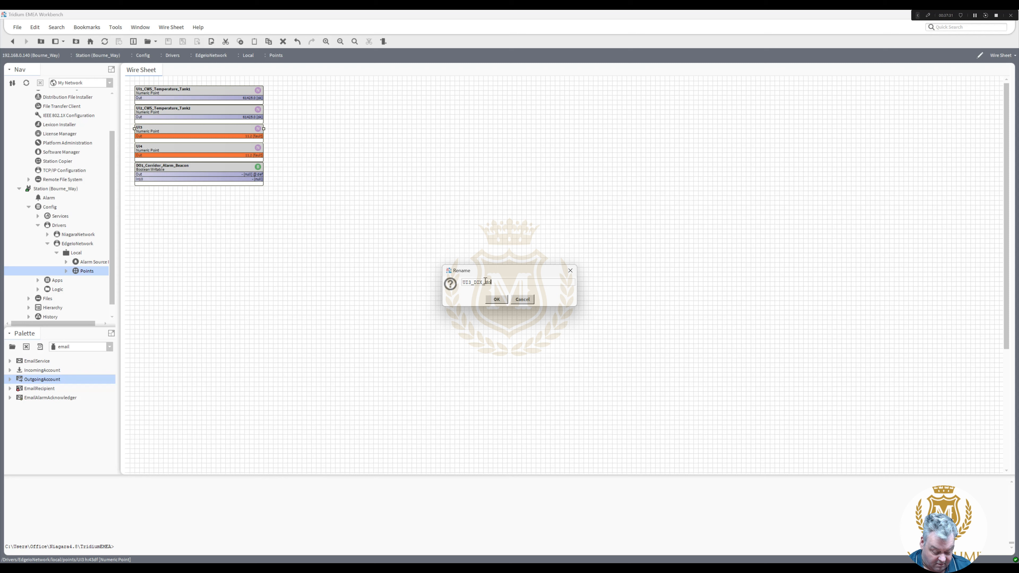
text(dule_1)
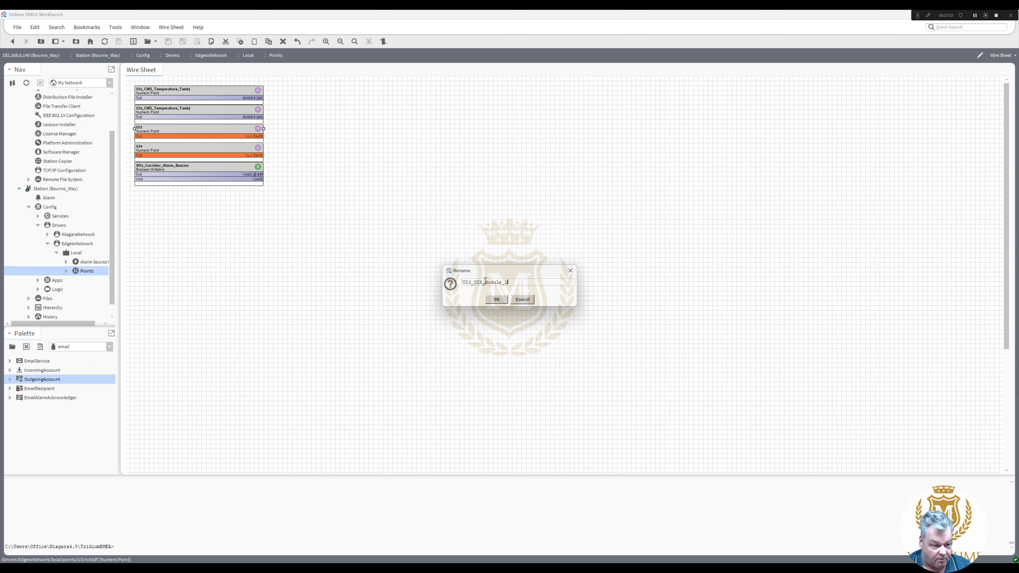
drag(474, 282, 535, 280)
key(ctrl+c)
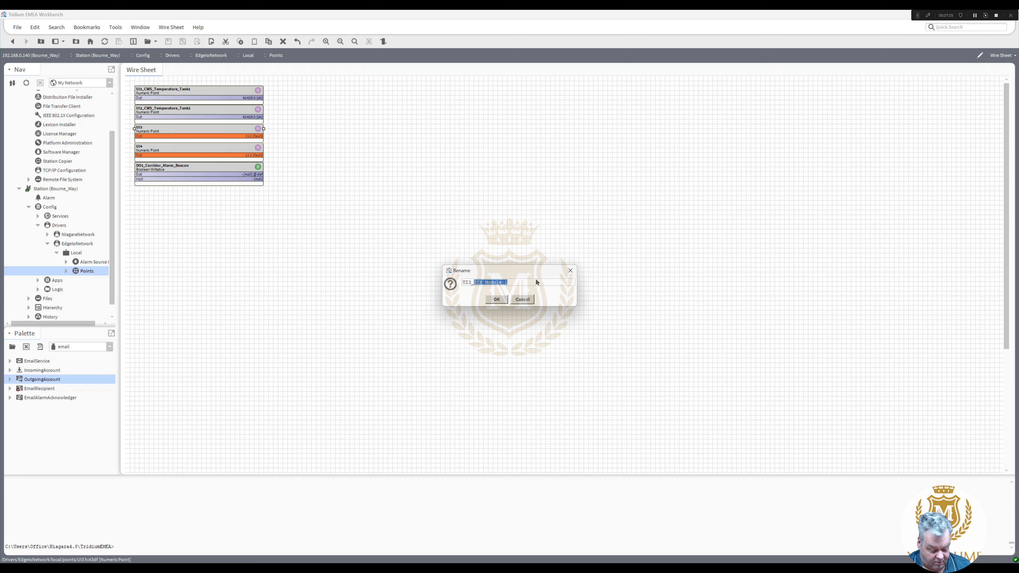
click(496, 299)
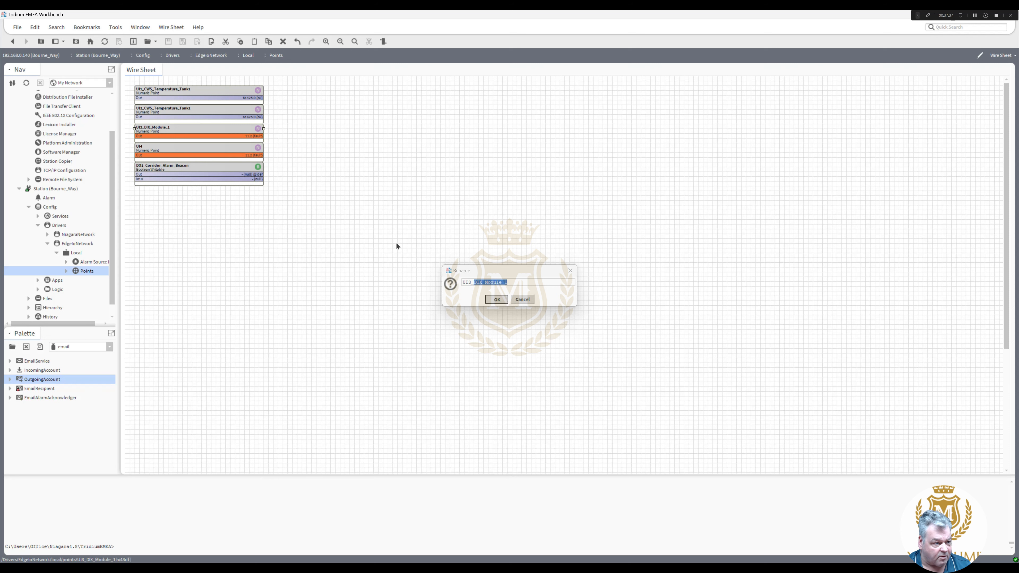
- Rename the UI4 point to UI4_DIX_Module_2
right_click(198, 151)
click(244, 350)
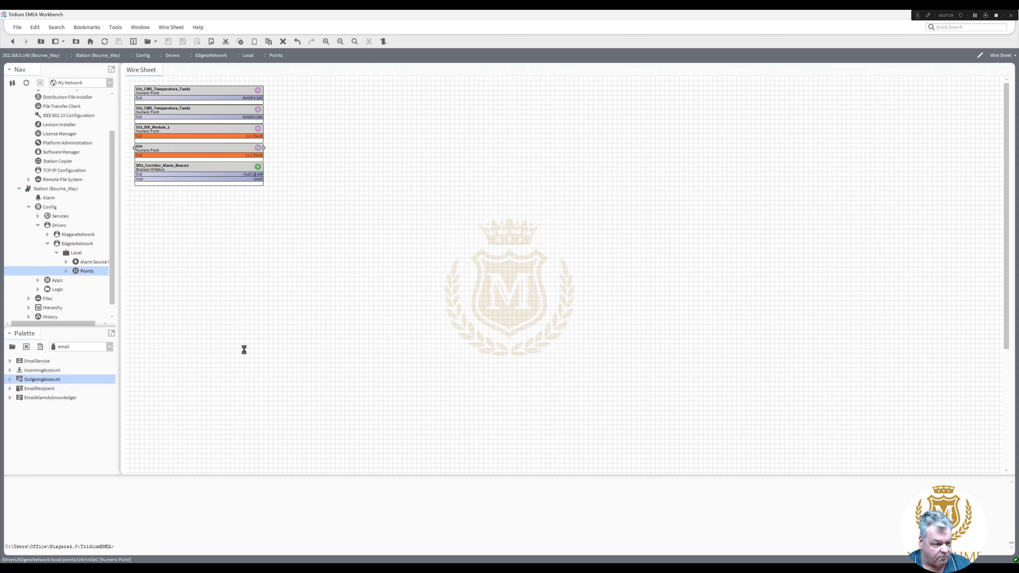
click(485, 280)
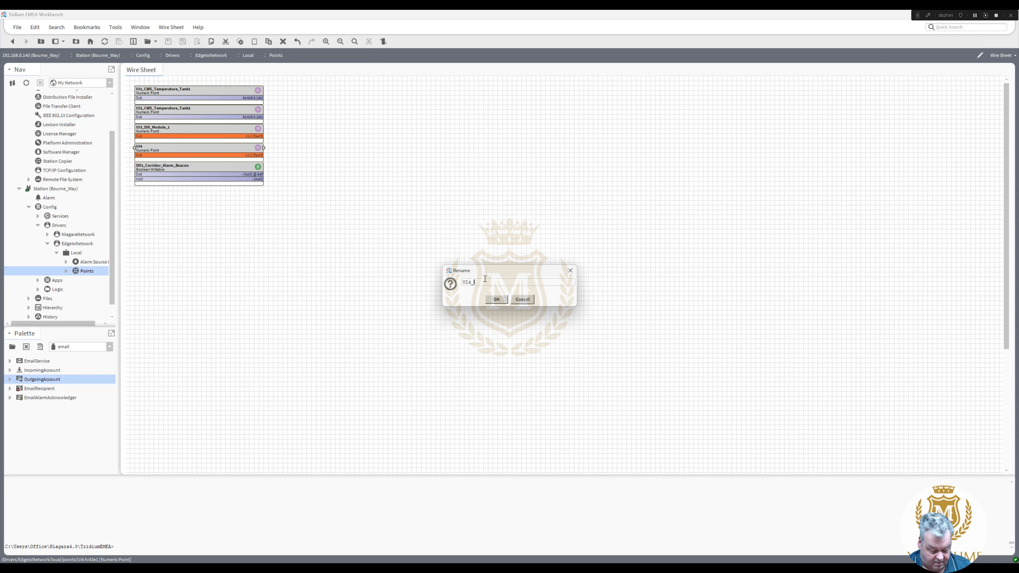
text(_)
key(ctrl+v)
key(BackSpace)
text(2)
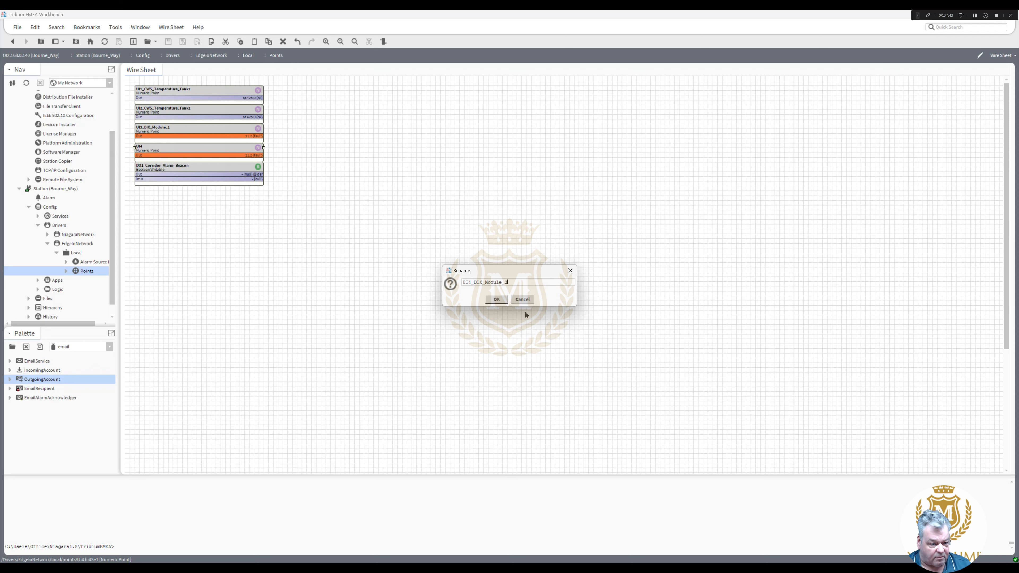
click(507, 301)
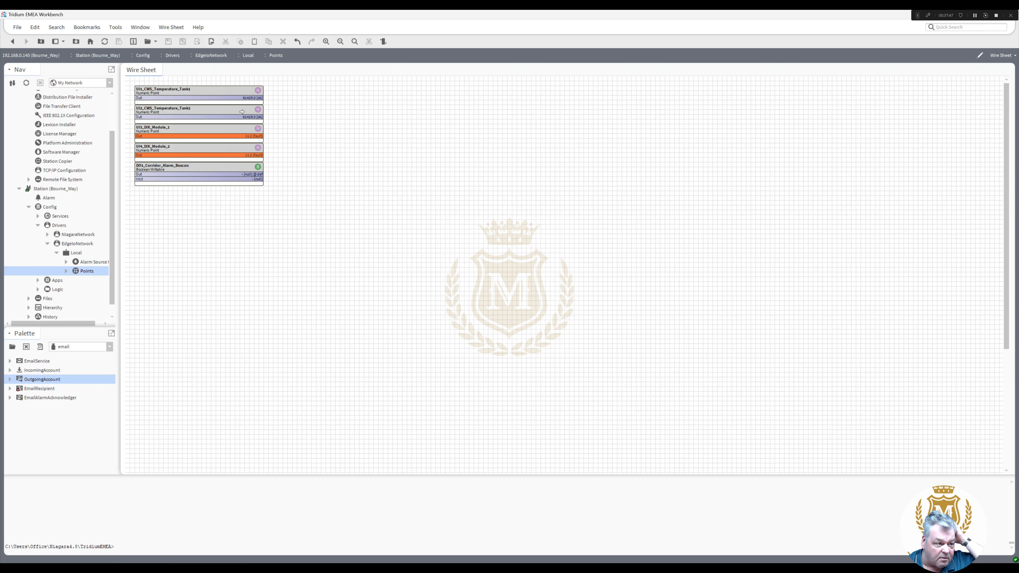
- Set UI1_CWS_Temperature_Tank1's units facet to temperature °C and save it
double_click(236, 96)
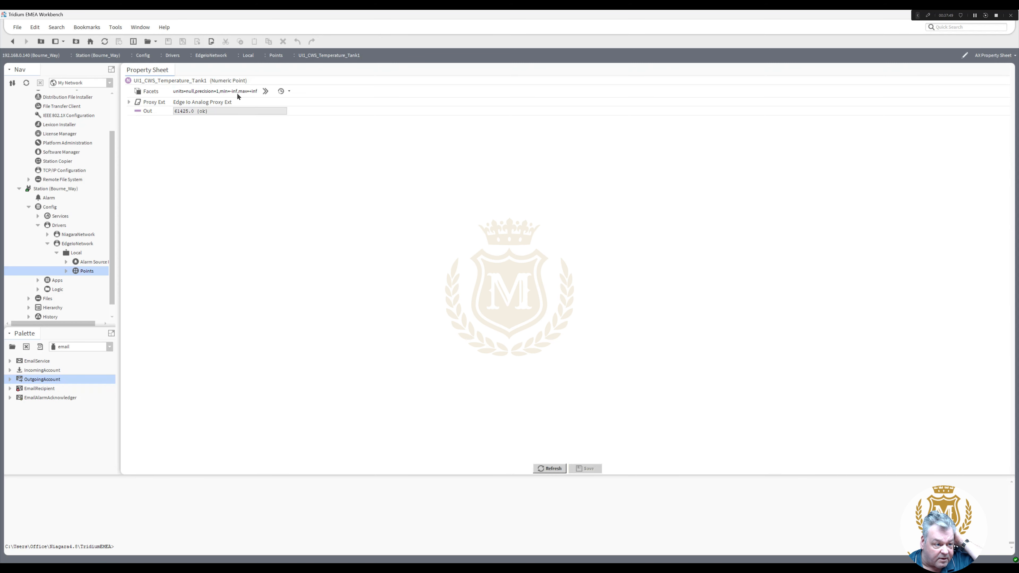
click(289, 93)
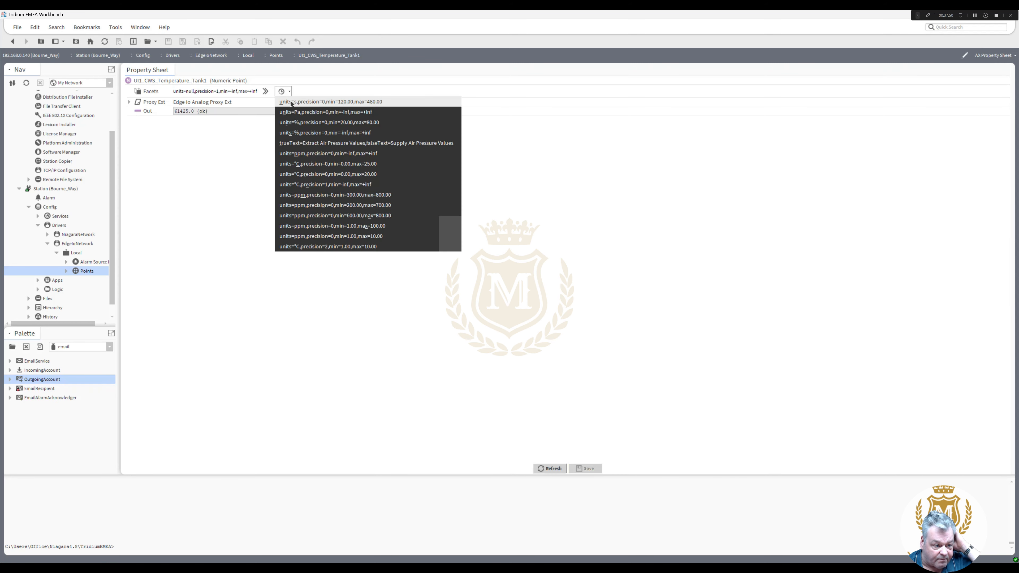
click(267, 92)
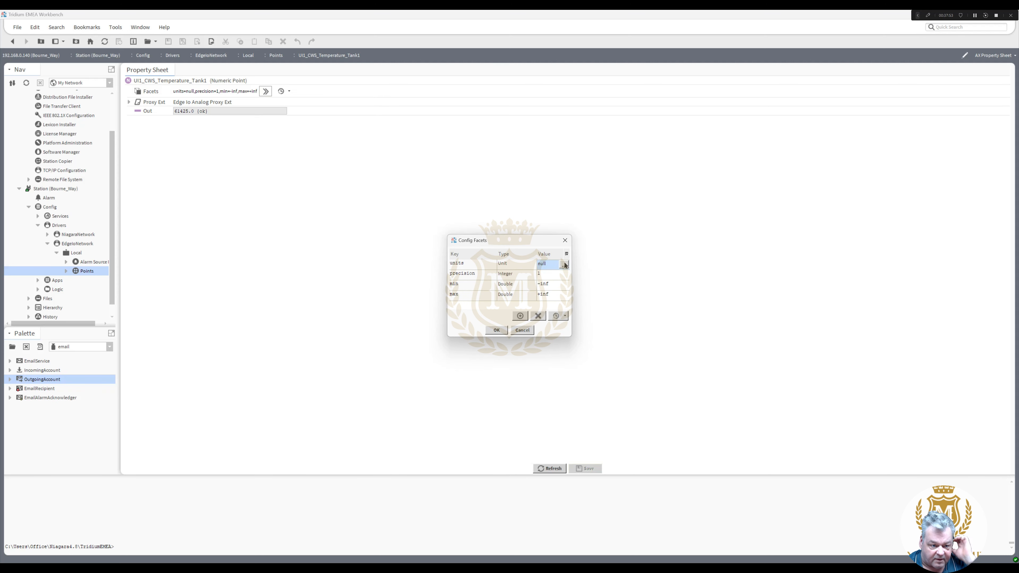
click(565, 264)
click(486, 285)
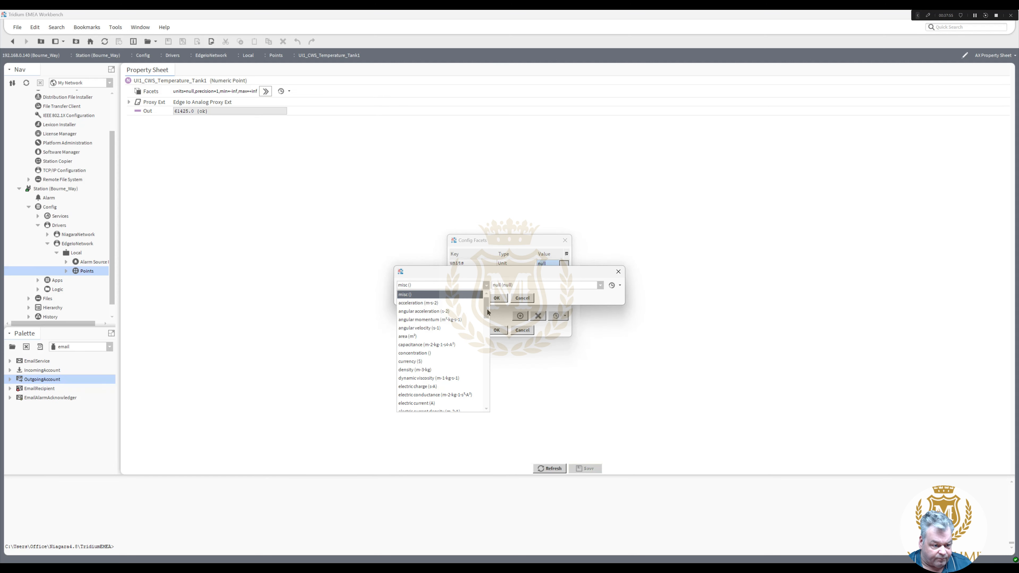
drag(487, 312, 488, 403)
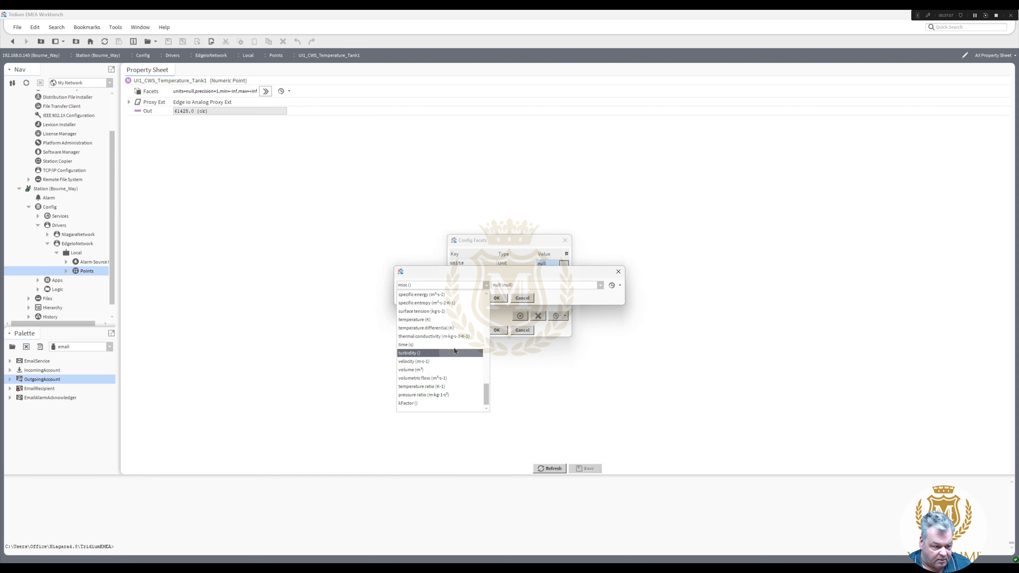
click(453, 320)
click(555, 286)
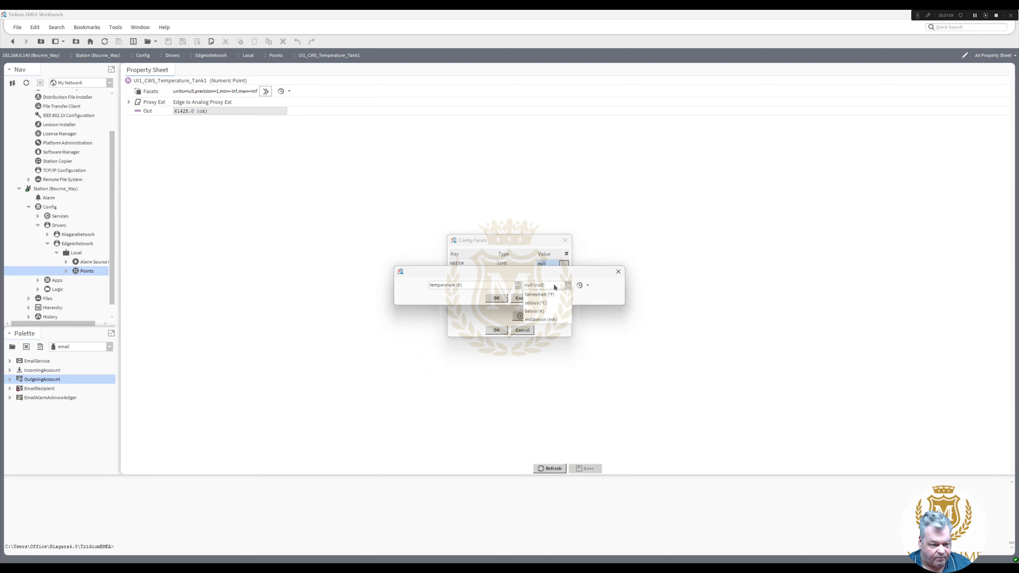
click(535, 303)
click(496, 298)
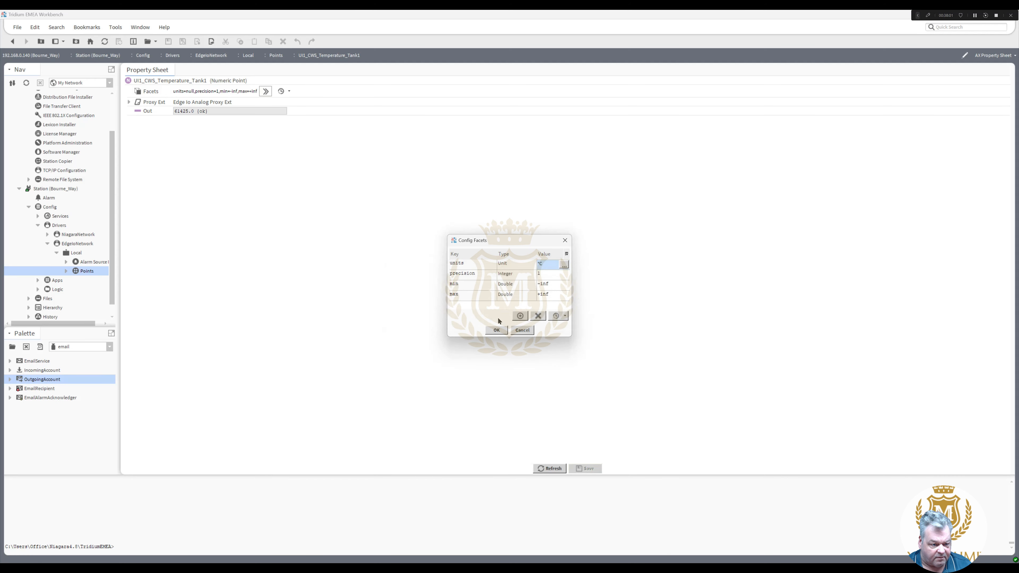
click(496, 330)
key(ctrl+s)
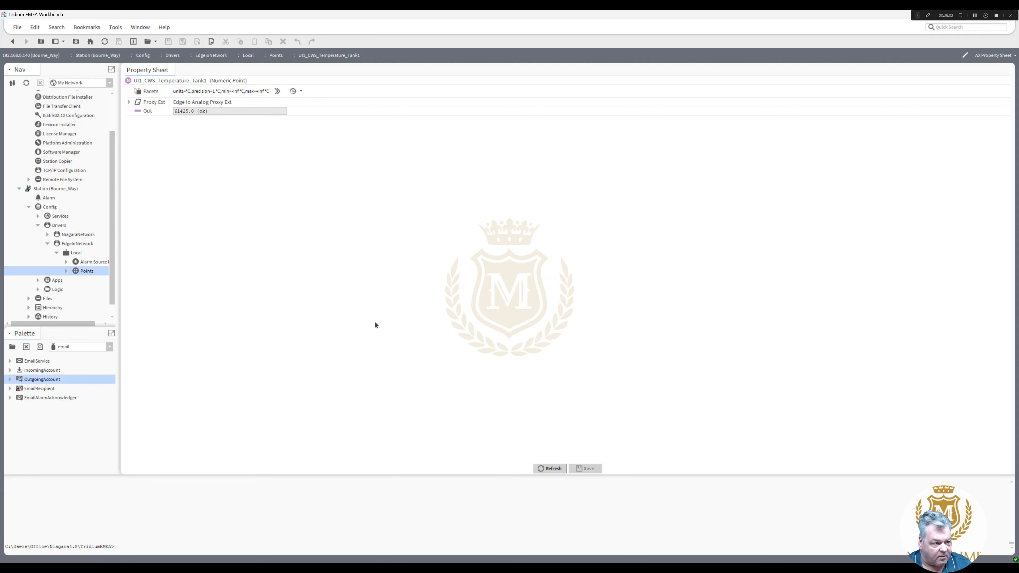
click(12, 42)
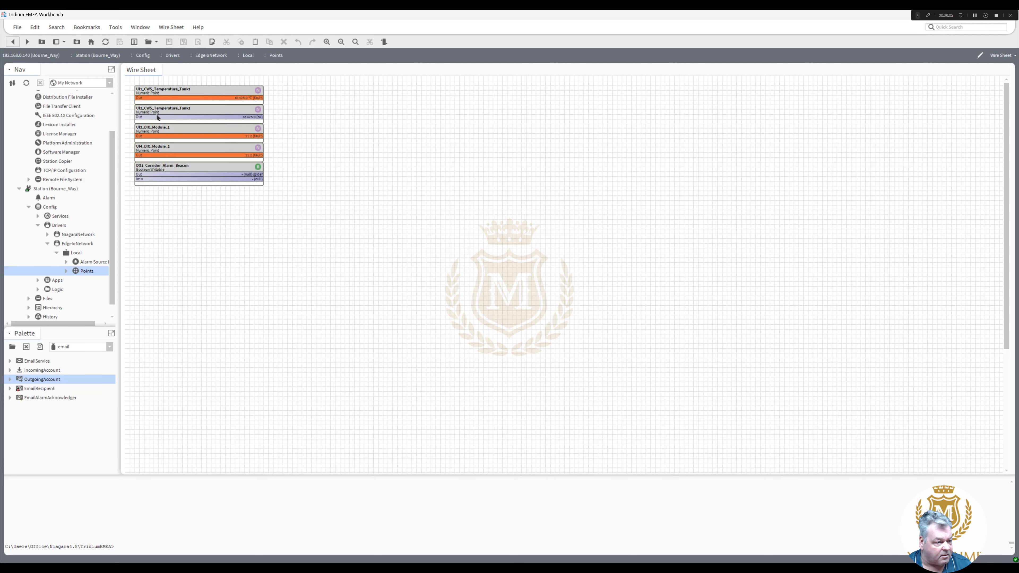
- Change the point's units facet to misc null, save, and return to the Points wire sheet
double_click(225, 95)
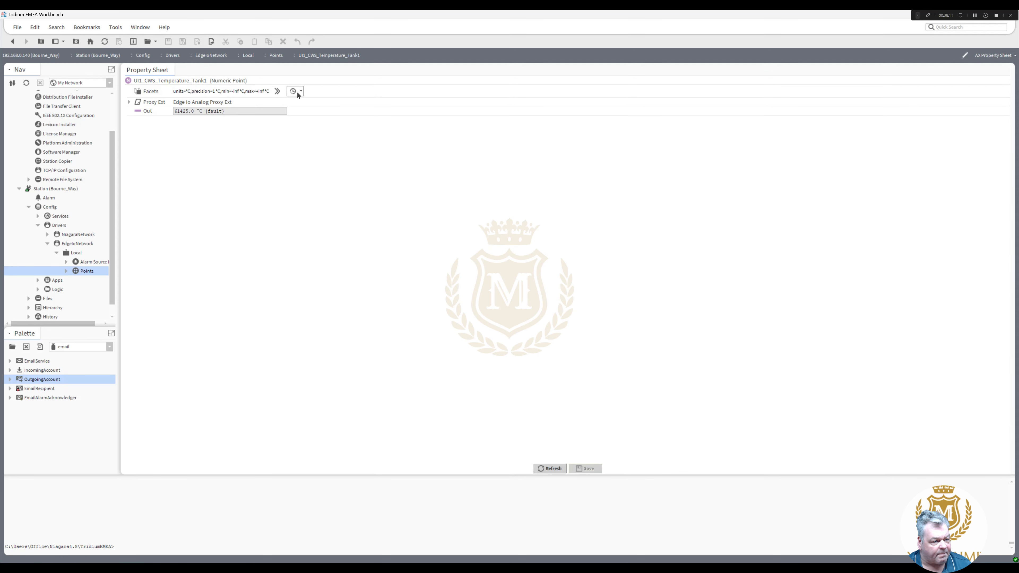
click(276, 91)
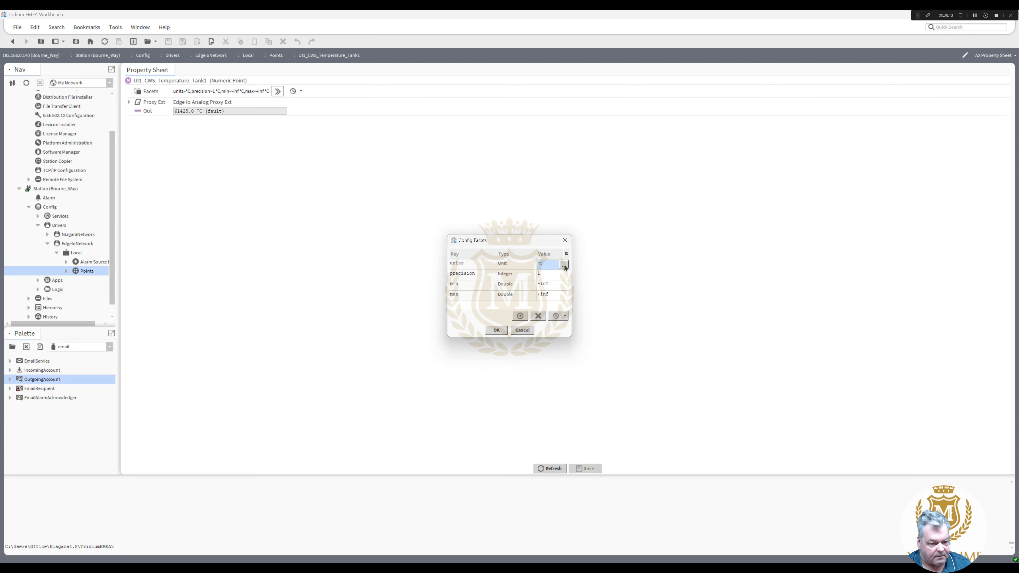
click(565, 265)
click(518, 285)
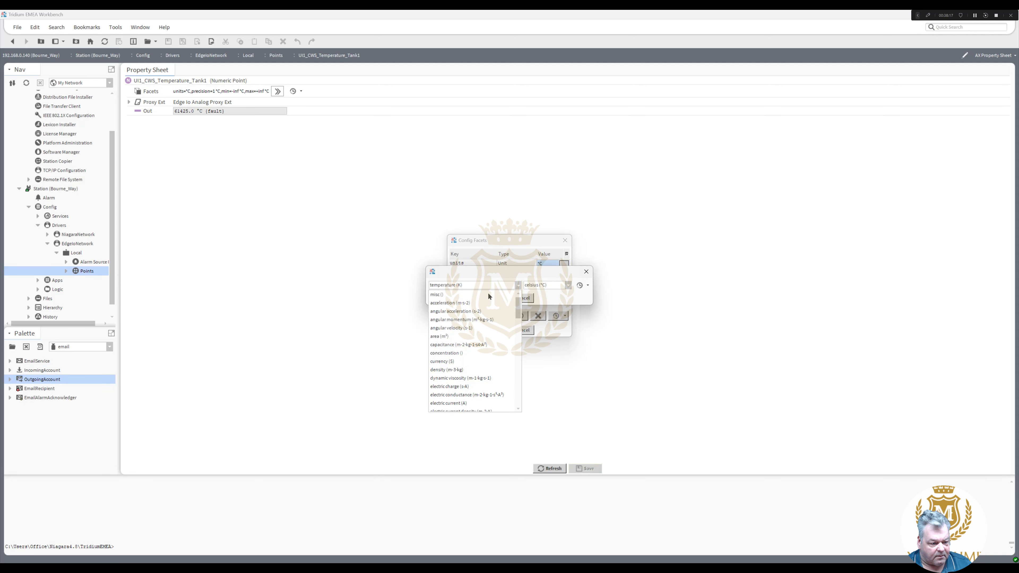
click(490, 295)
click(553, 285)
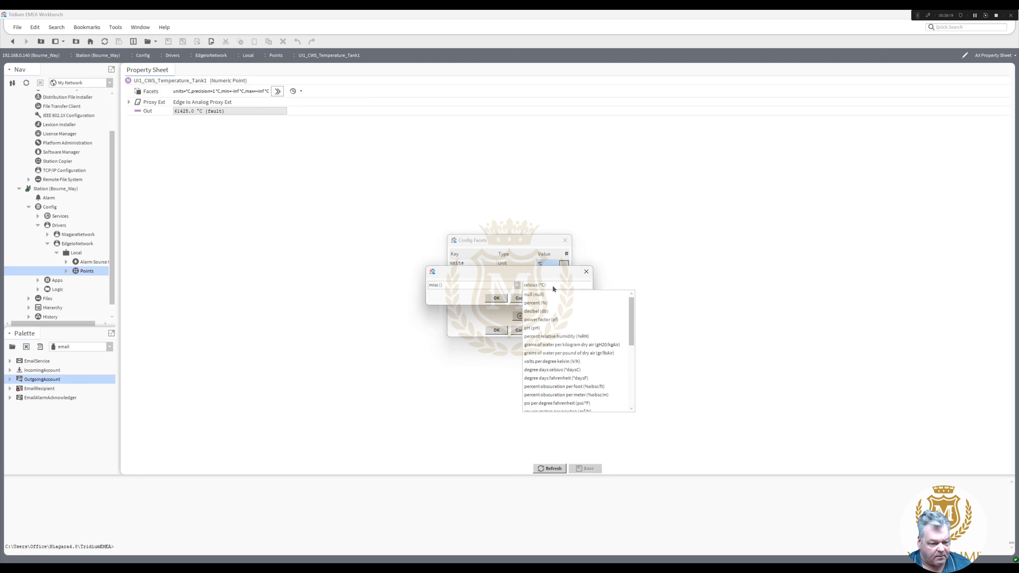
click(542, 294)
click(497, 298)
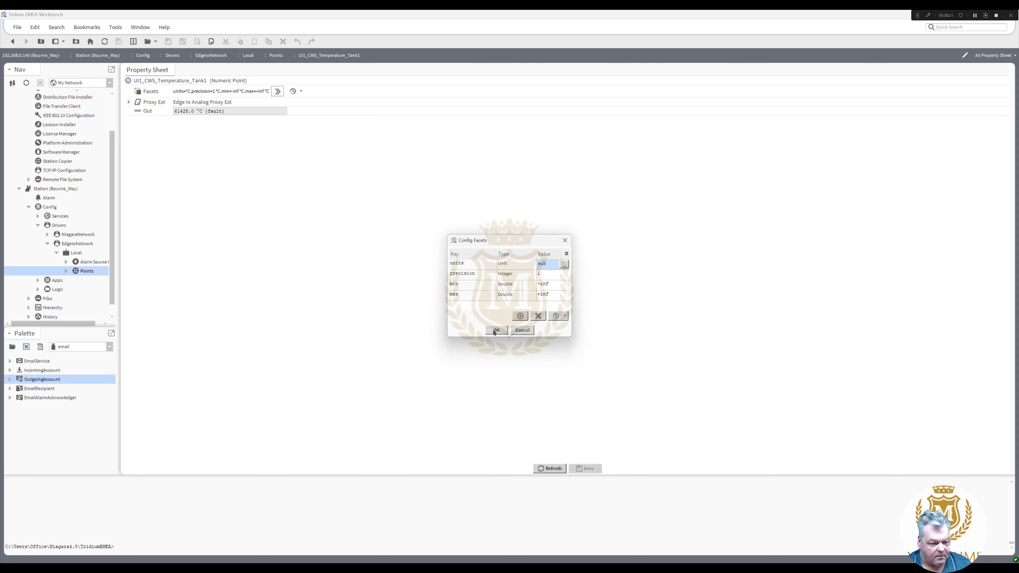
click(497, 330)
click(588, 469)
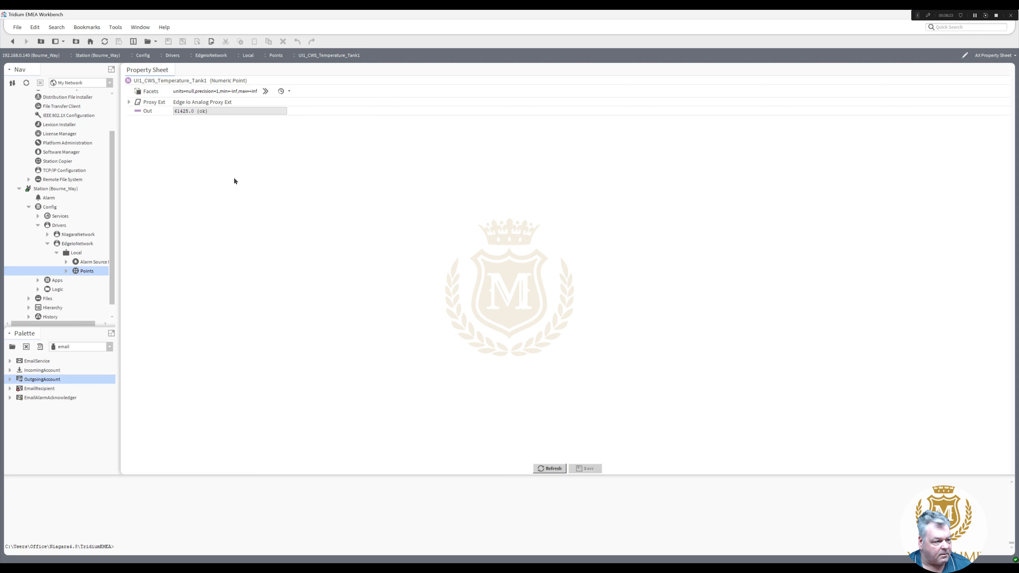
click(13, 42)
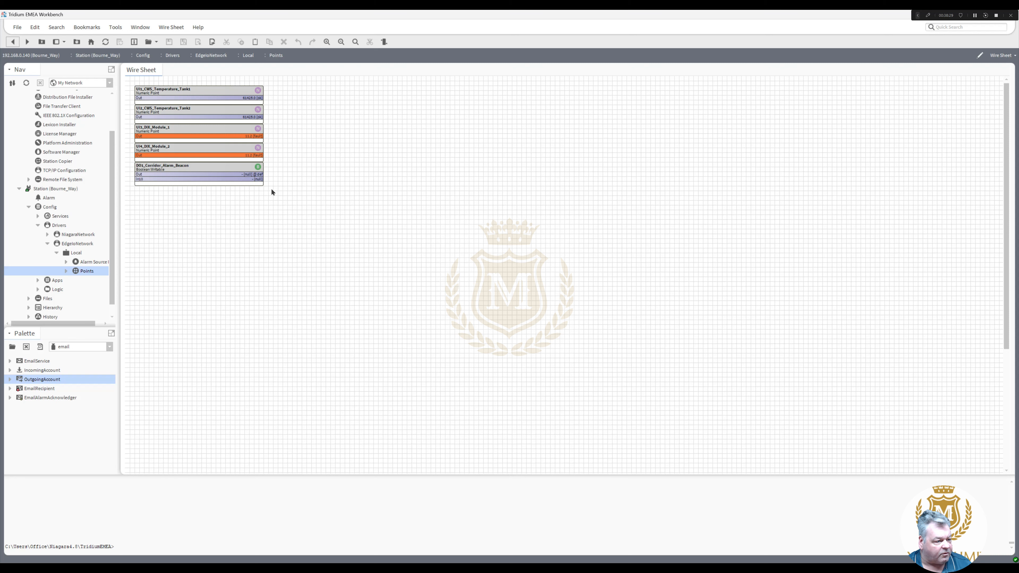
- Set DO1_Corridor_Alarm_Beacon's facets to trueText ALARM and falseText Healthy, then save
double_click(222, 169)
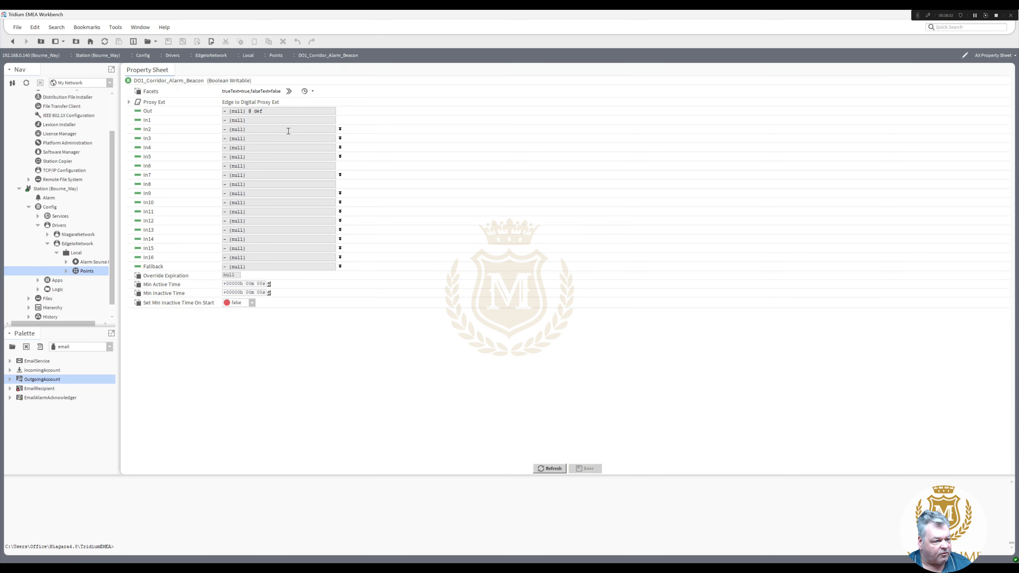
click(289, 91)
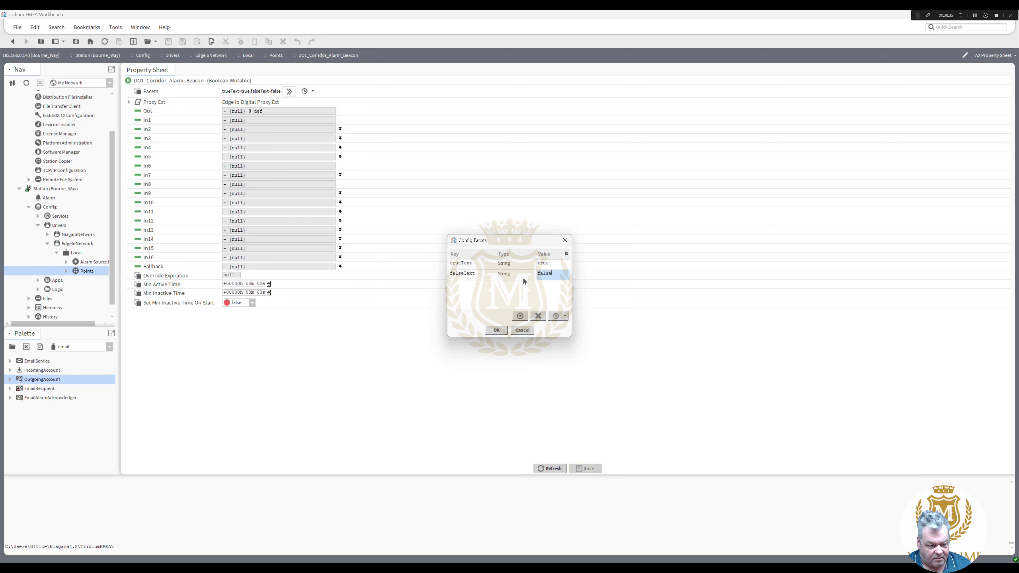
text(Healthy)
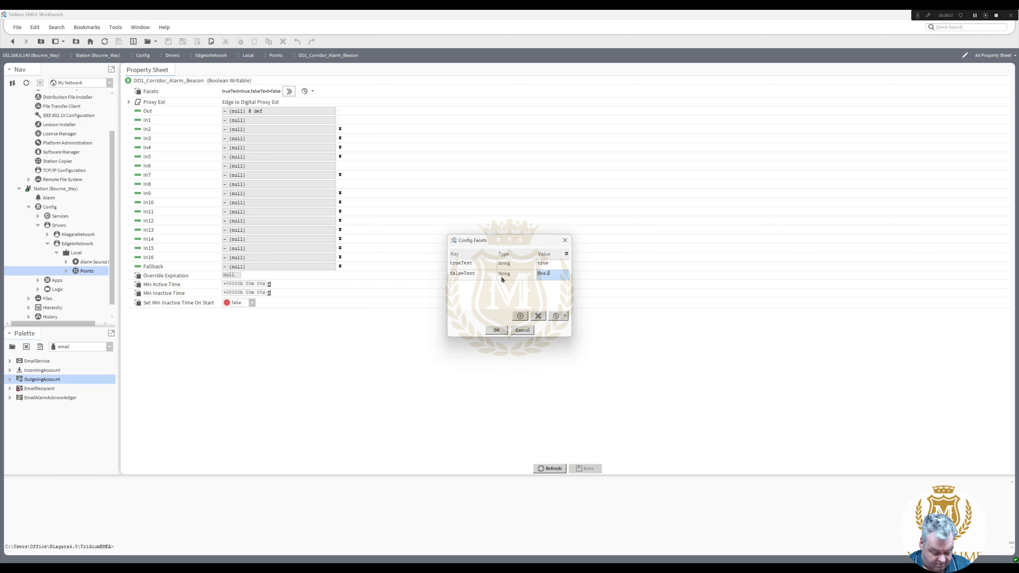
click(561, 261)
text(ALARM)
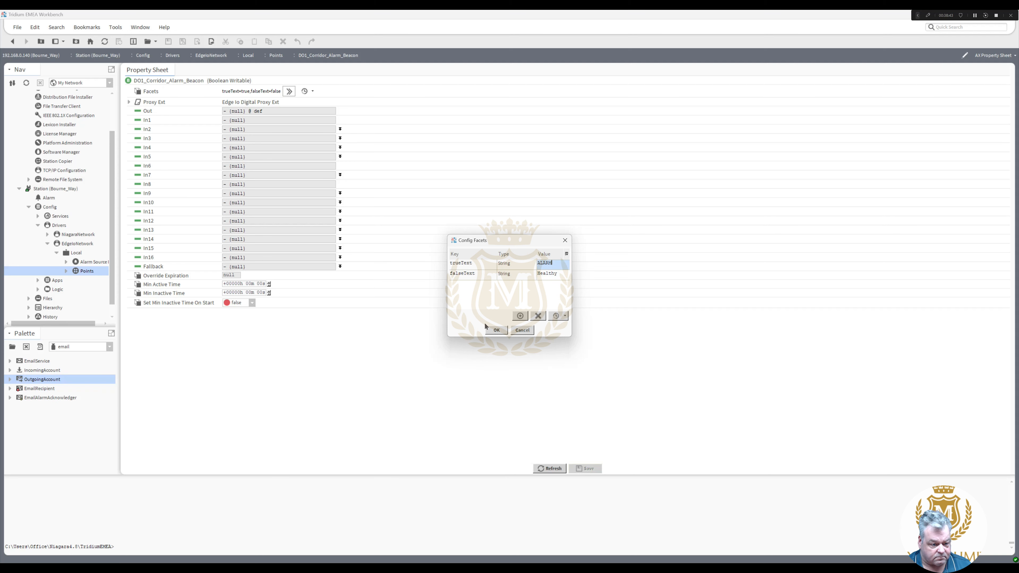
click(496, 329)
click(586, 469)
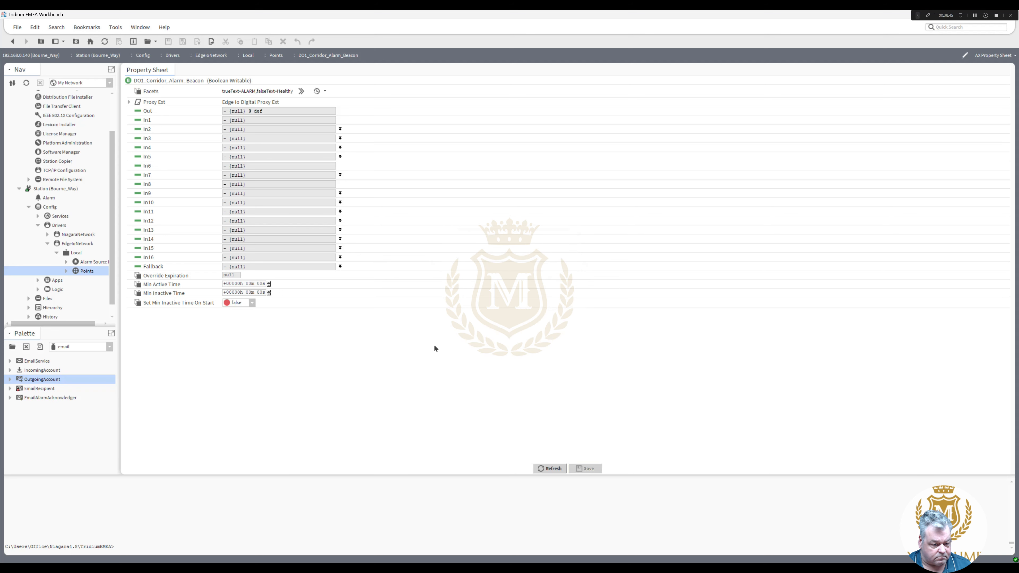
- Set the DO1_Corridor_Alarm_Beacon value to Healthy from the Points wire sheet
click(15, 43)
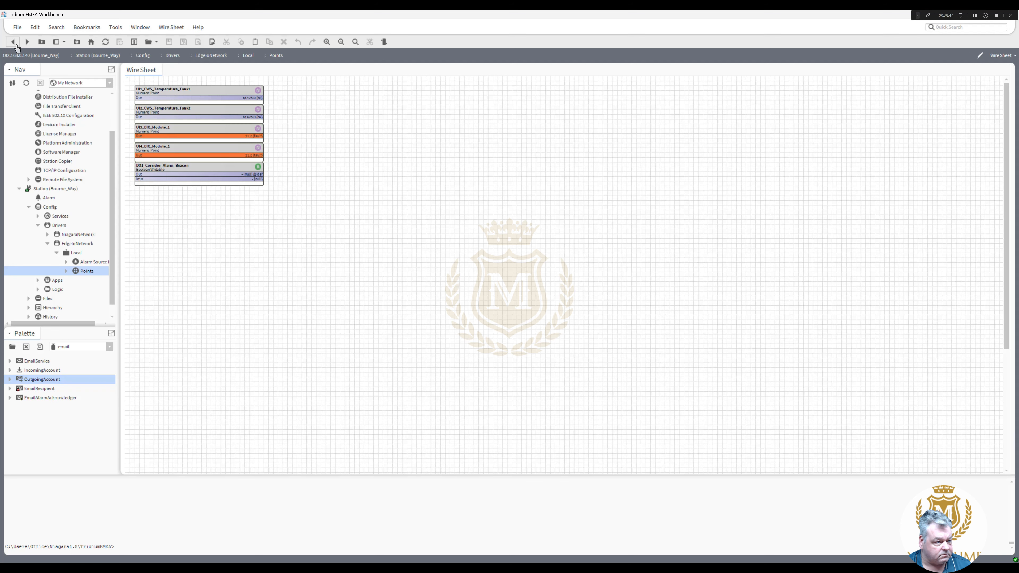
right_click(190, 169)
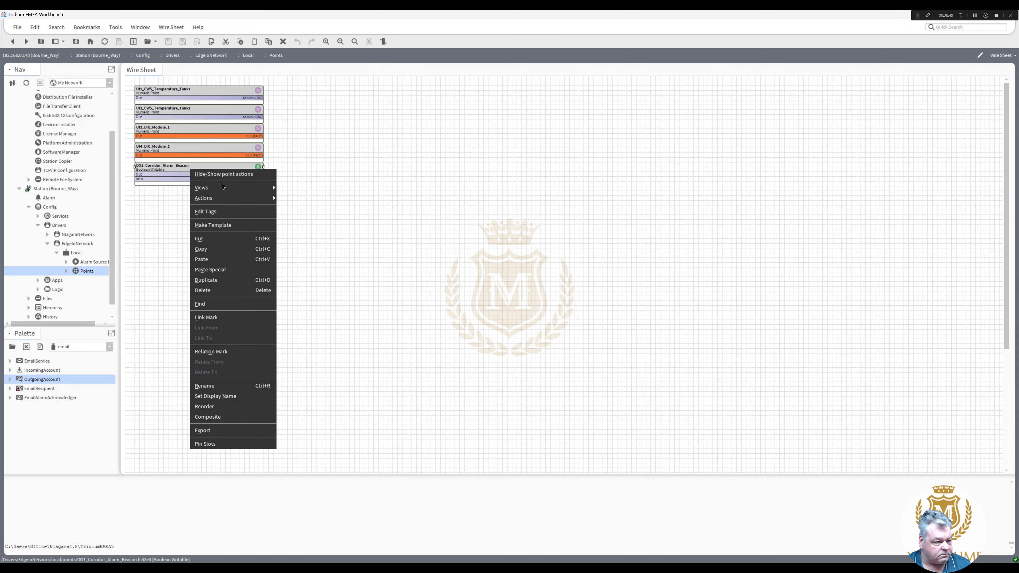
mouse_move(236, 199)
click(294, 261)
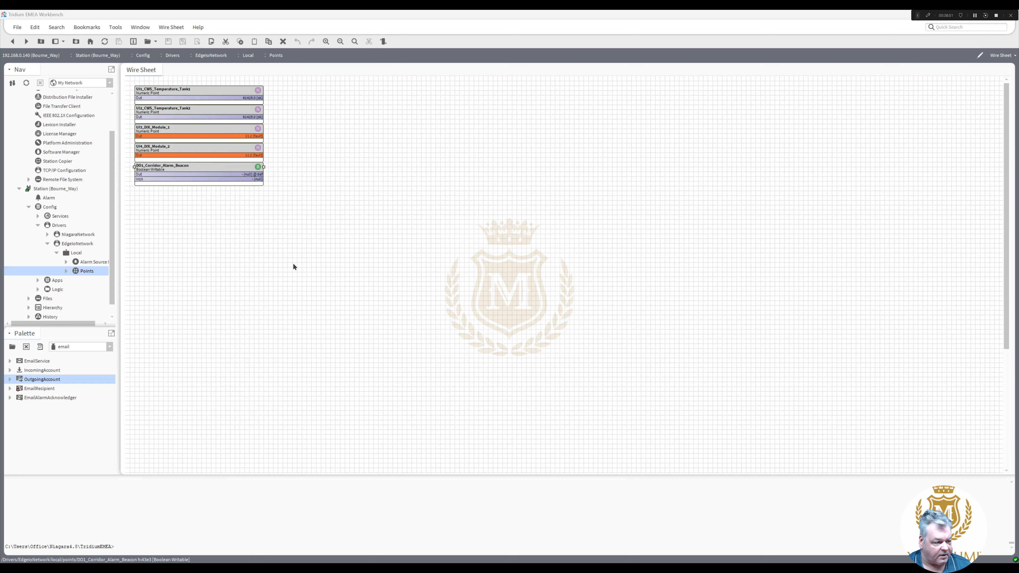
click(497, 299)
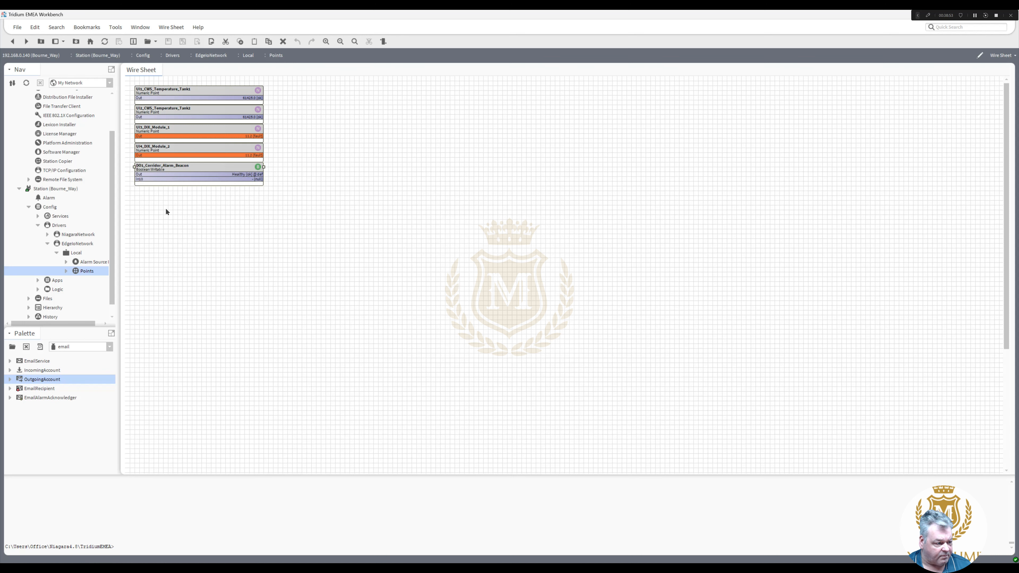
- Add a BooleanChangeOfStateAlarmExt from the alarm palette to the beacon
click(66, 271)
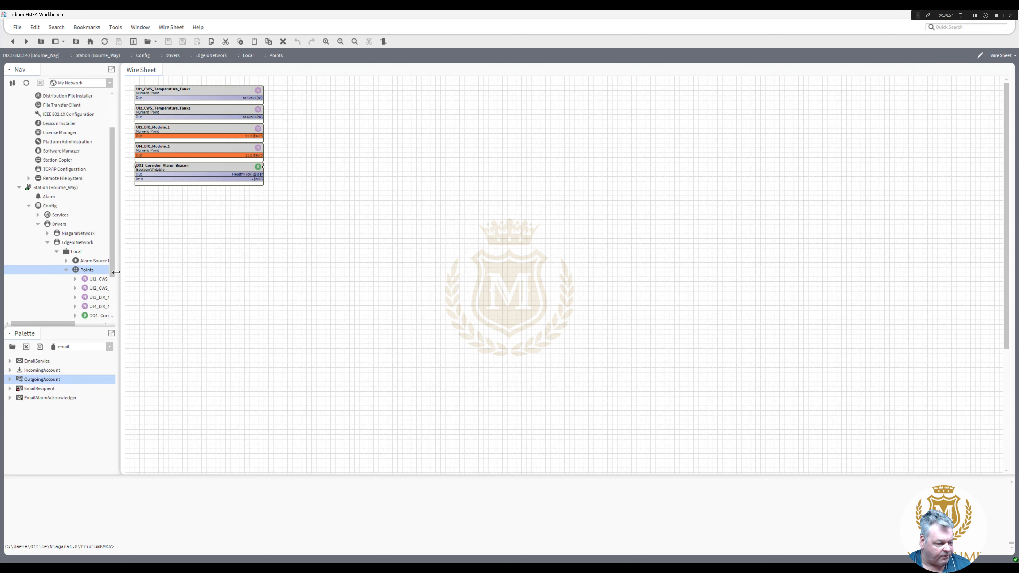
drag(116, 272, 179, 282)
click(172, 347)
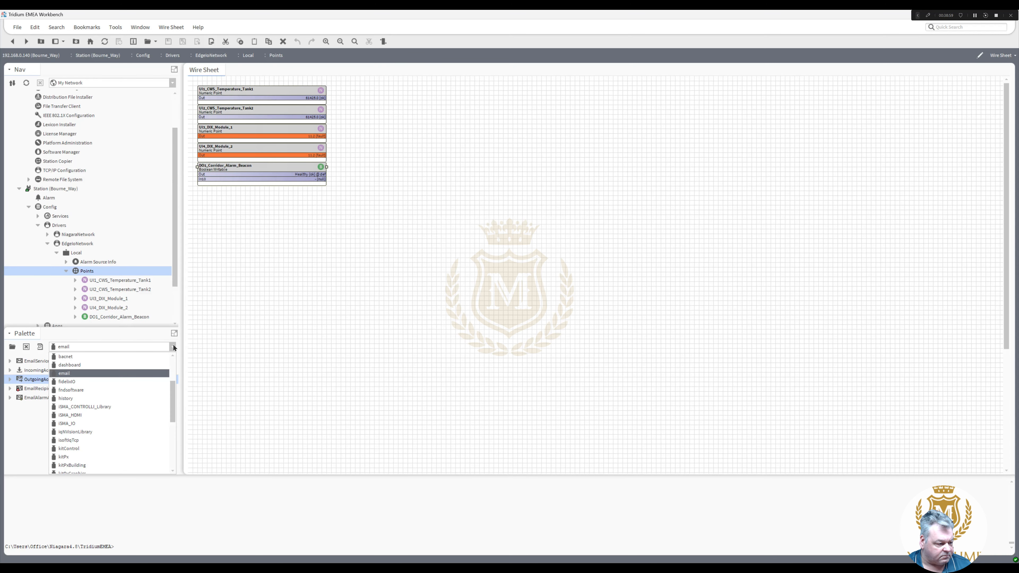
mouse_move(171, 385)
mouse_down()
mouse_move(175, 350)
mouse_move(174, 403)
mouse_move(176, 378)
mouse_up()
click(121, 357)
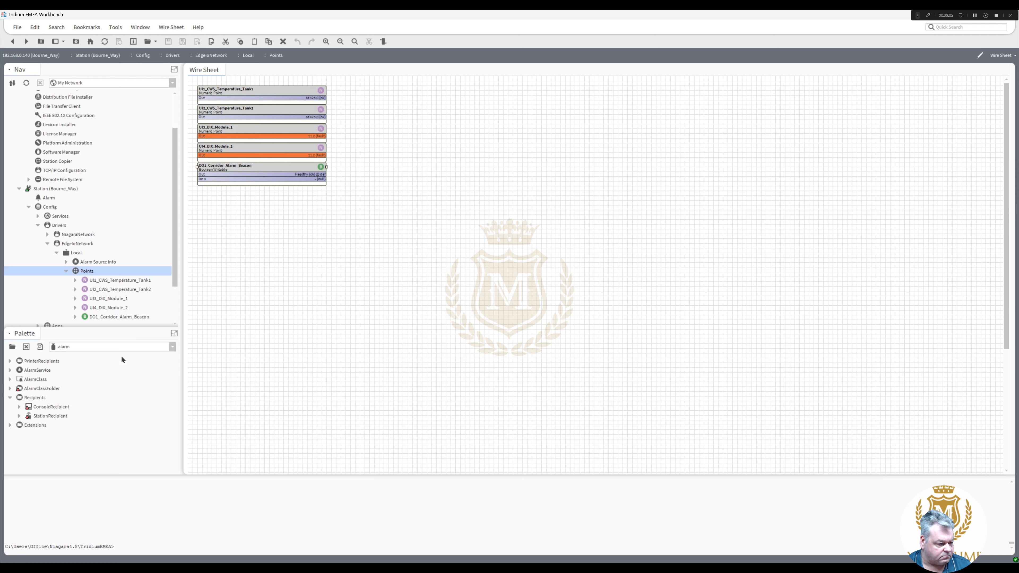
click(10, 426)
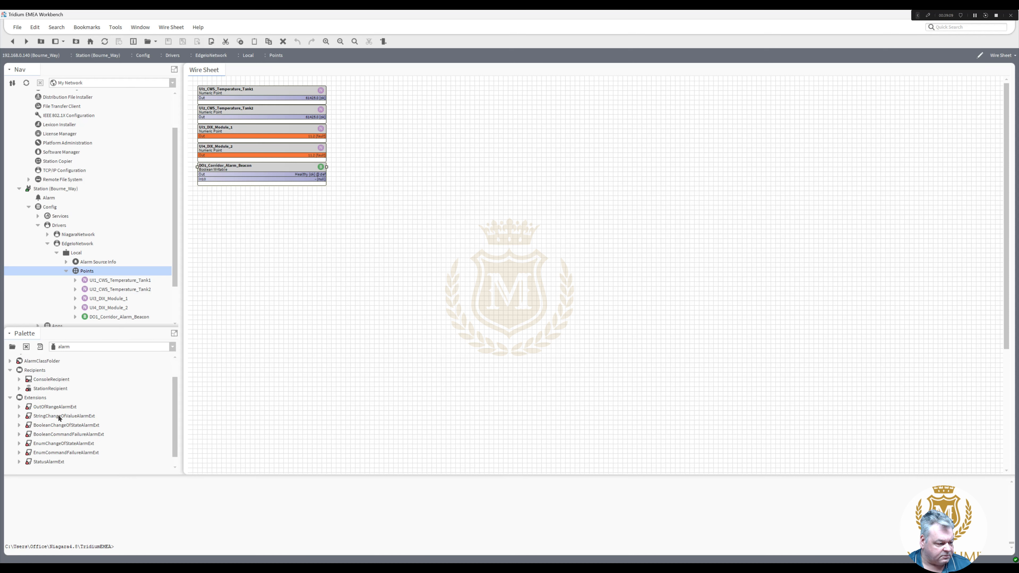
drag(57, 426, 119, 309)
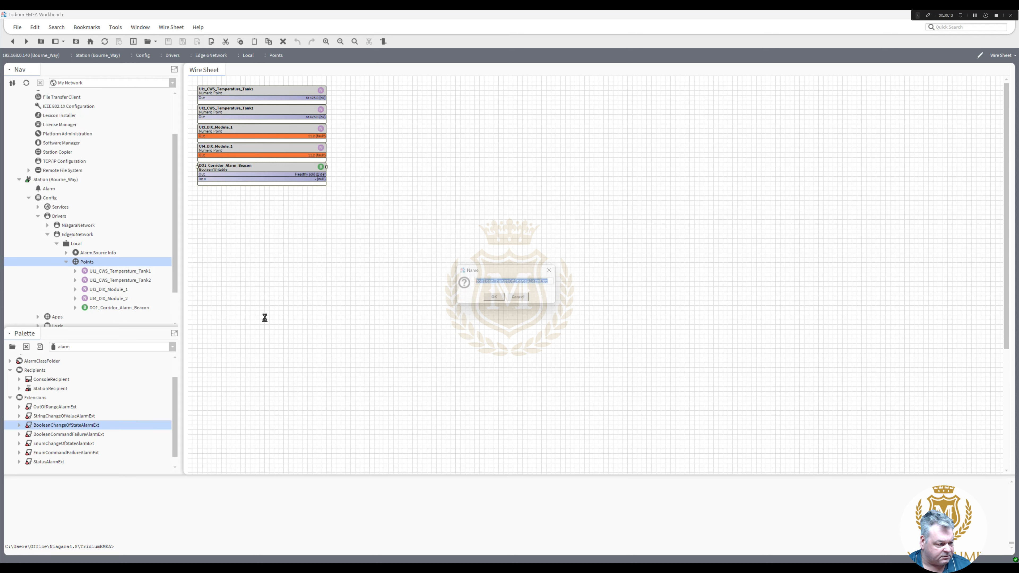
key(Return)
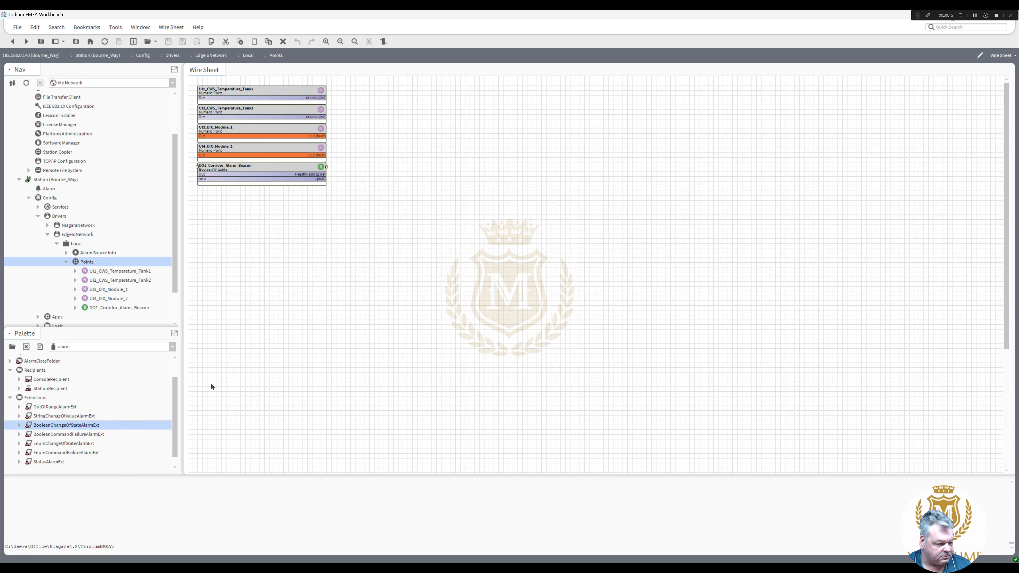
- Add a BooleanCov history extension to the beacon, then open the alarm extension's properties
click(173, 347)
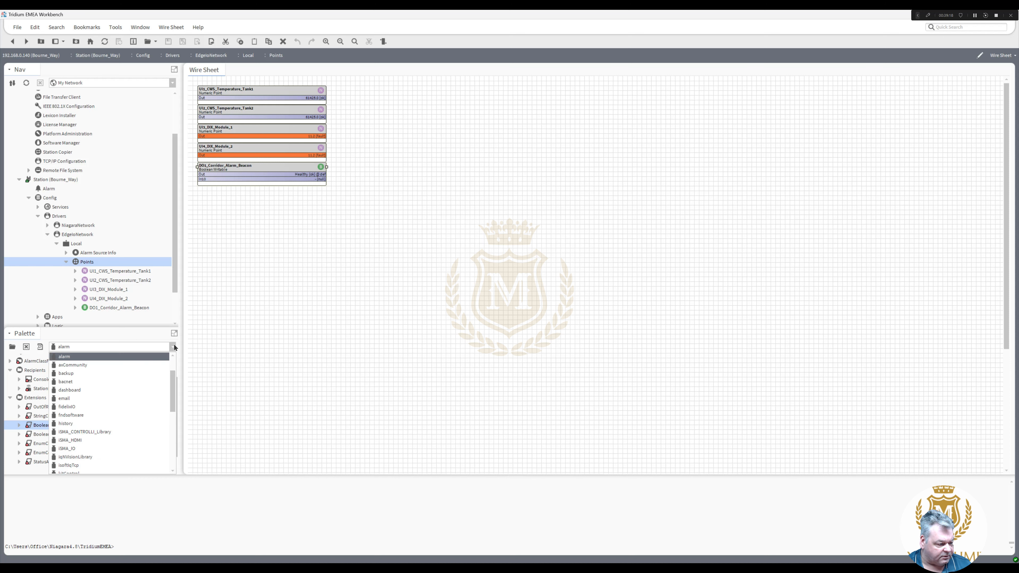
click(152, 425)
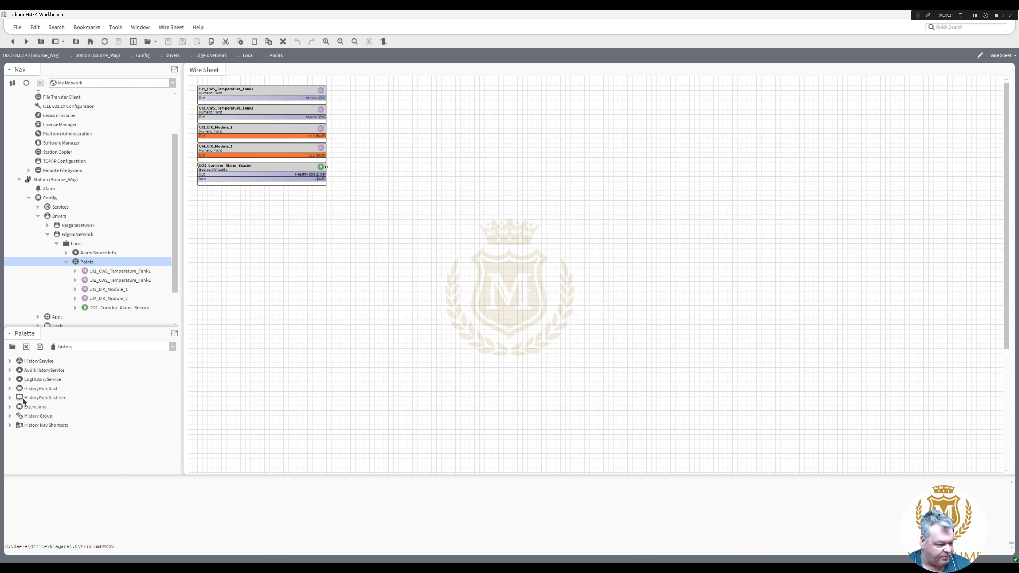
click(10, 407)
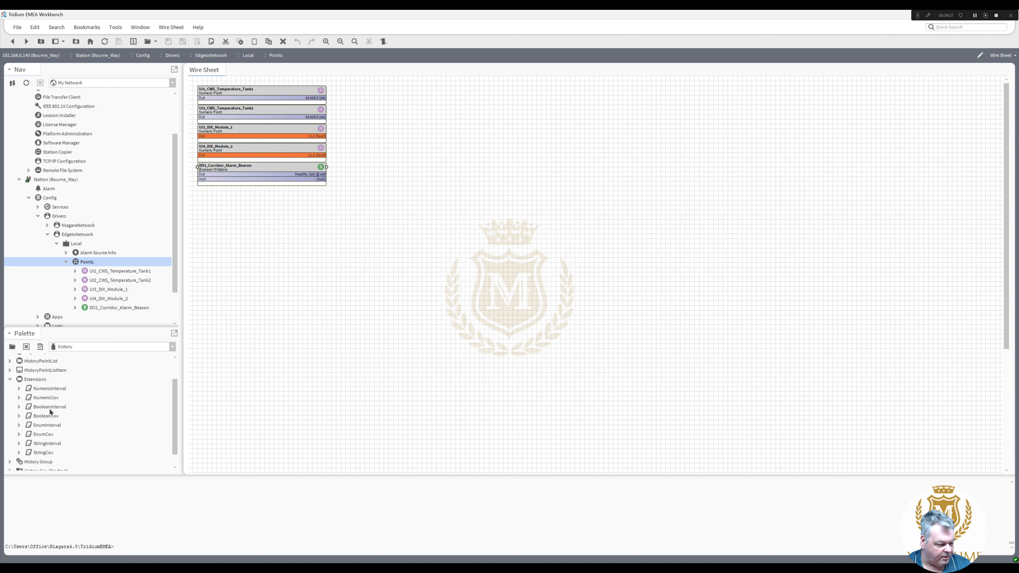
drag(51, 417, 133, 313)
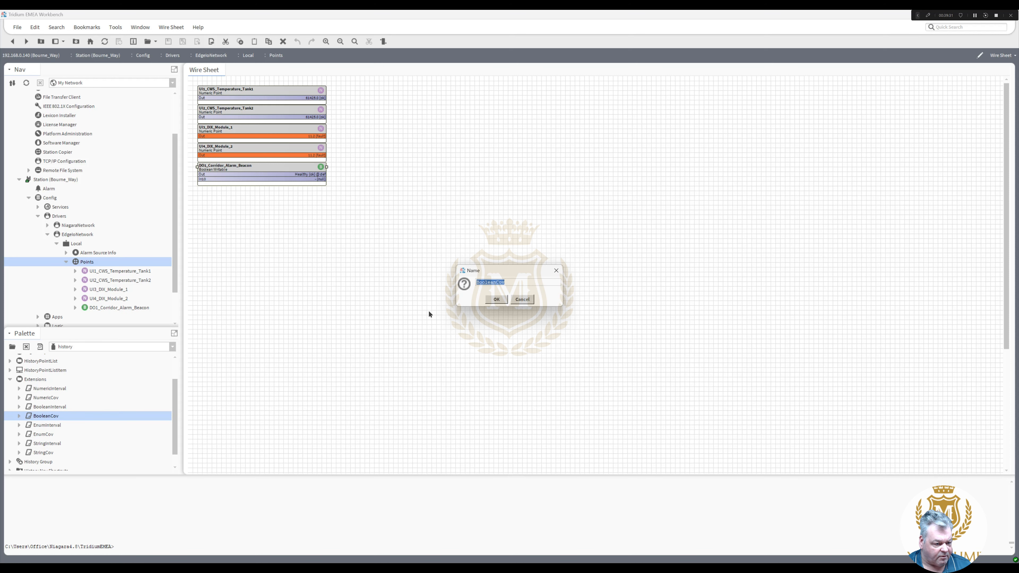
click(496, 299)
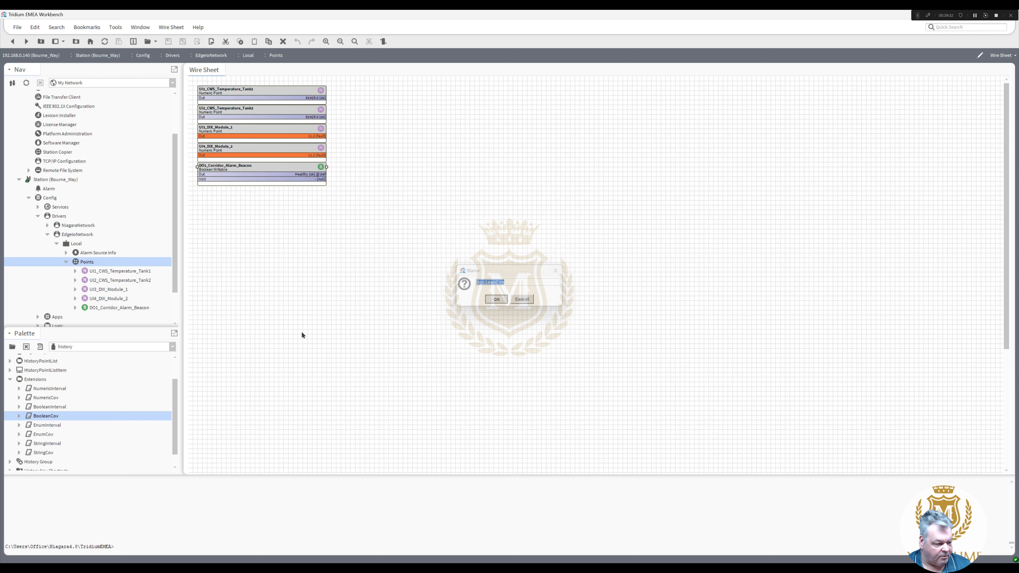
click(75, 308)
double_click(114, 317)
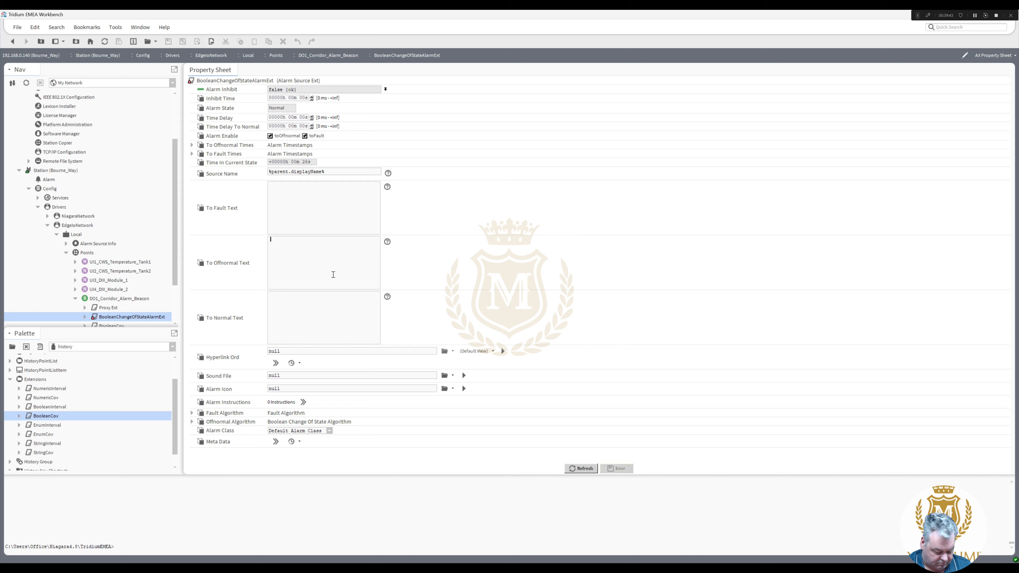
- Enter To Offnormal Text 'Fault/Alarm' and To Normal Text 'Healthy', and save
text(Fault/Alarm)
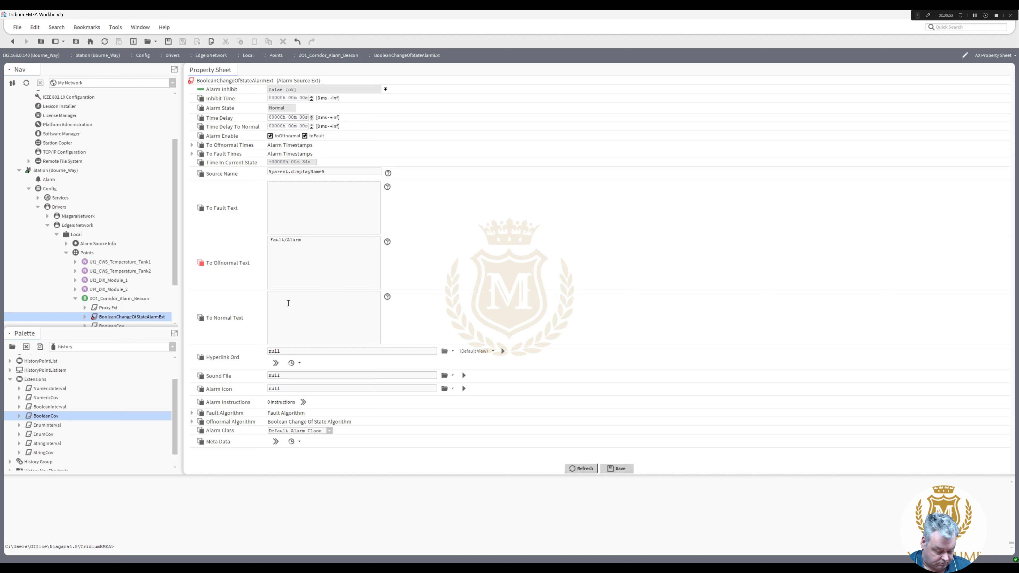
text(ealthy)
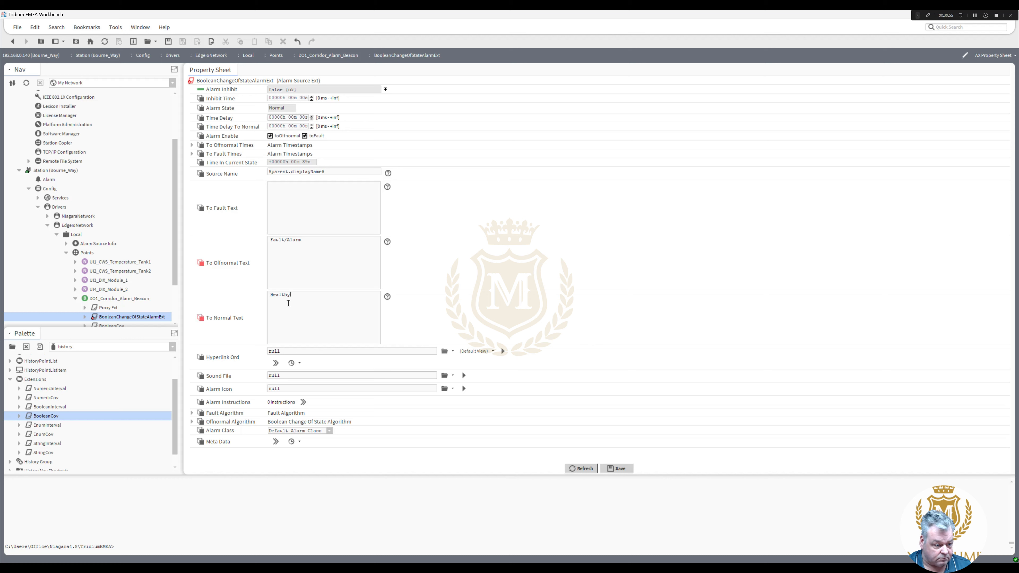
click(618, 468)
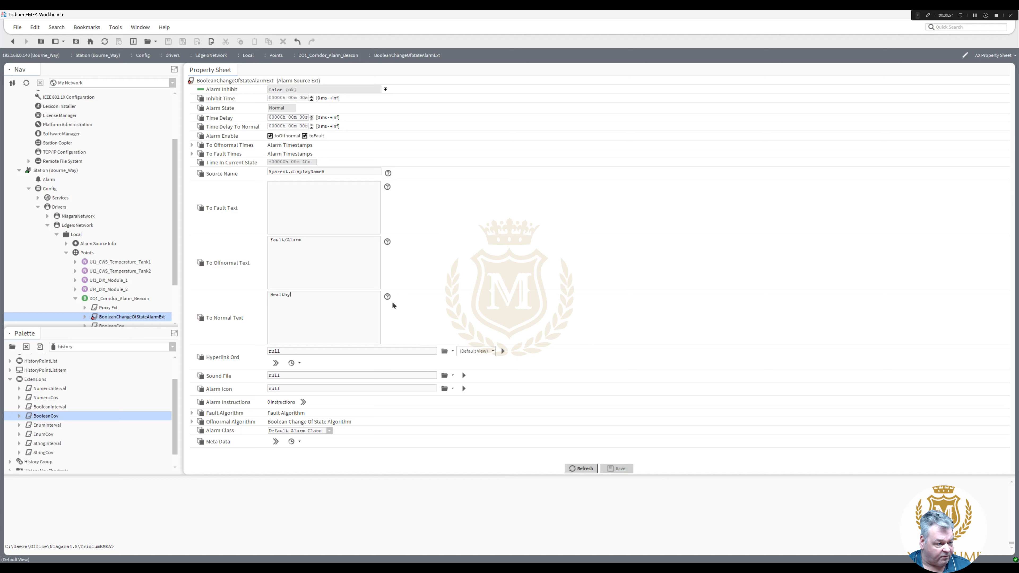
drag(174, 241, 176, 273)
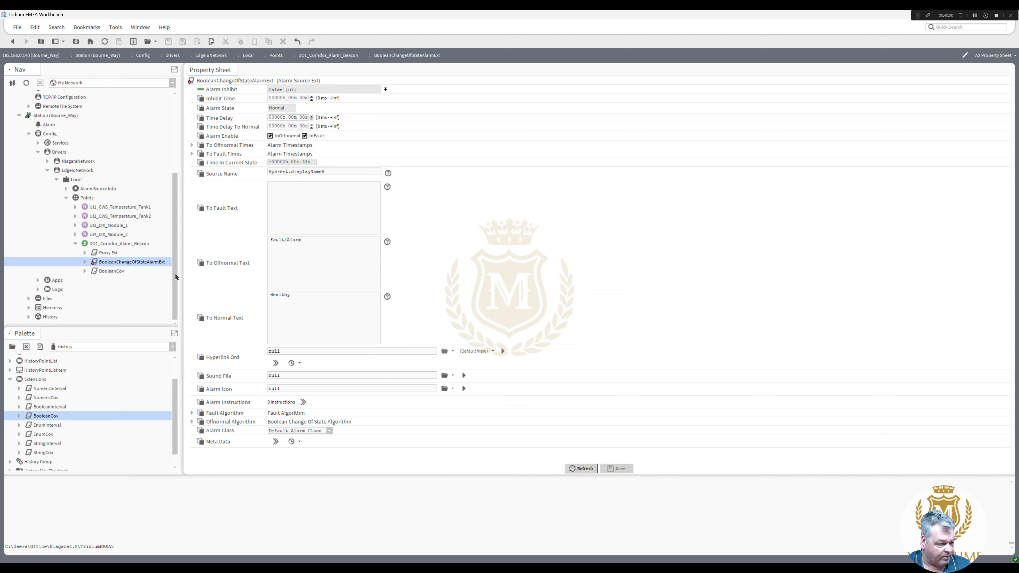
click(76, 208)
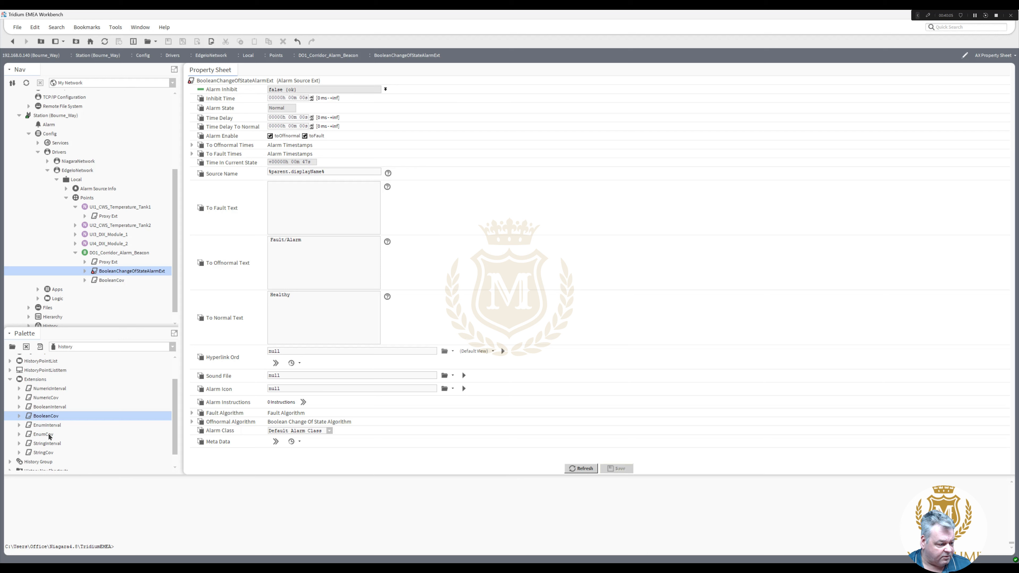
- Add a NumericCov history to UI1_CWS_Temperature_Tank1 and enter Change Tolerance 1
drag(48, 399, 131, 210)
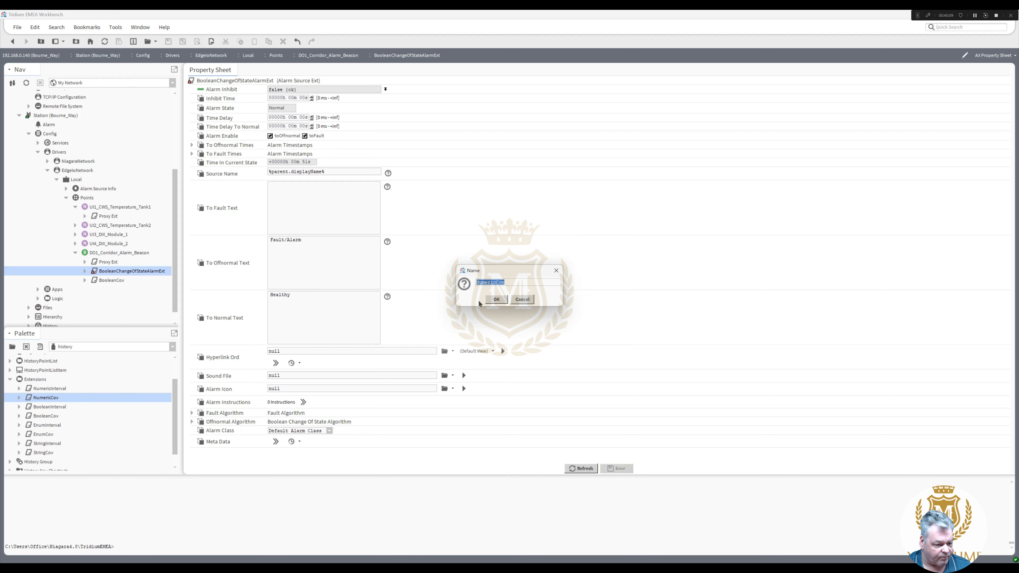
click(497, 300)
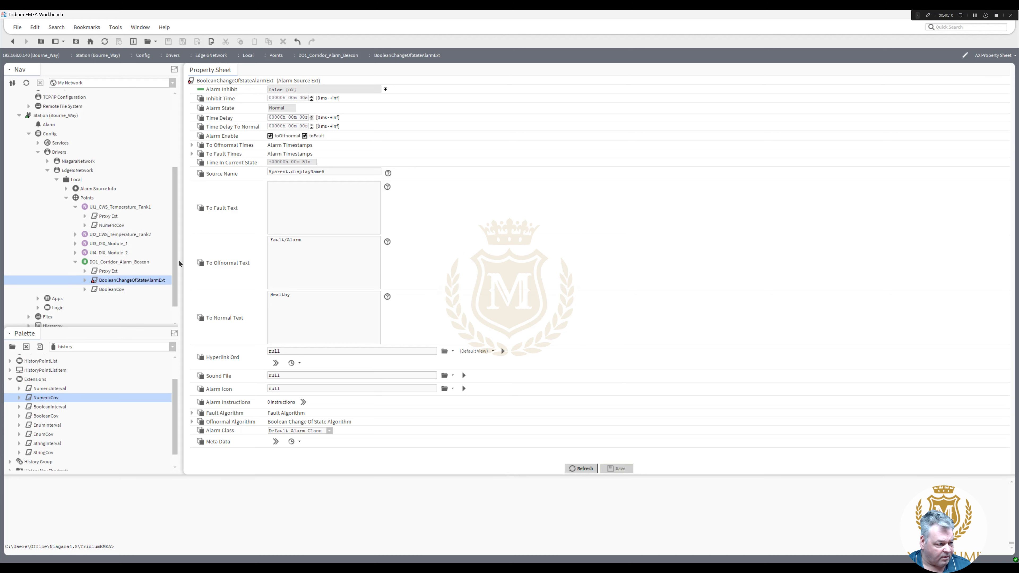
double_click(103, 226)
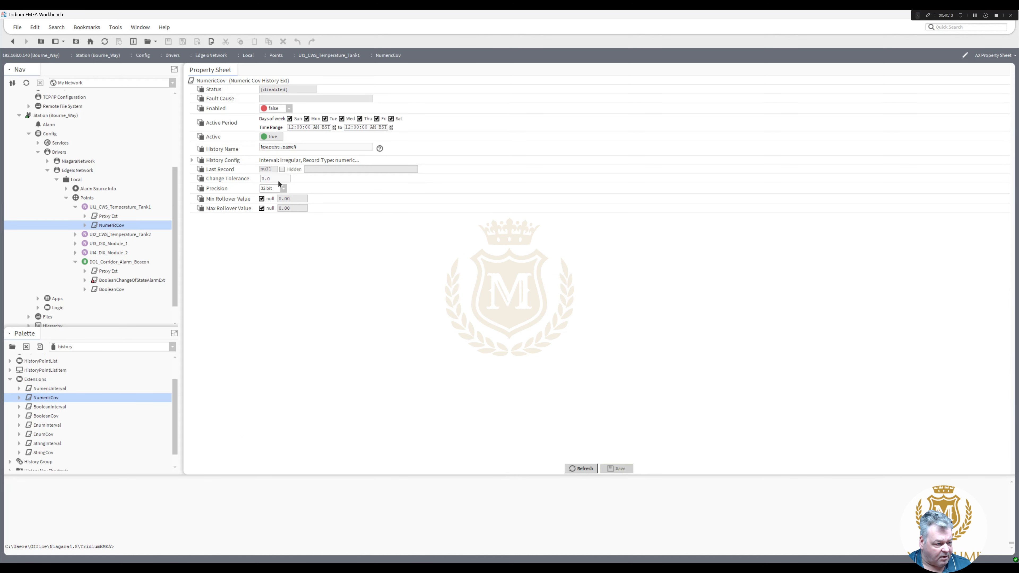
double_click(279, 179)
text(1)
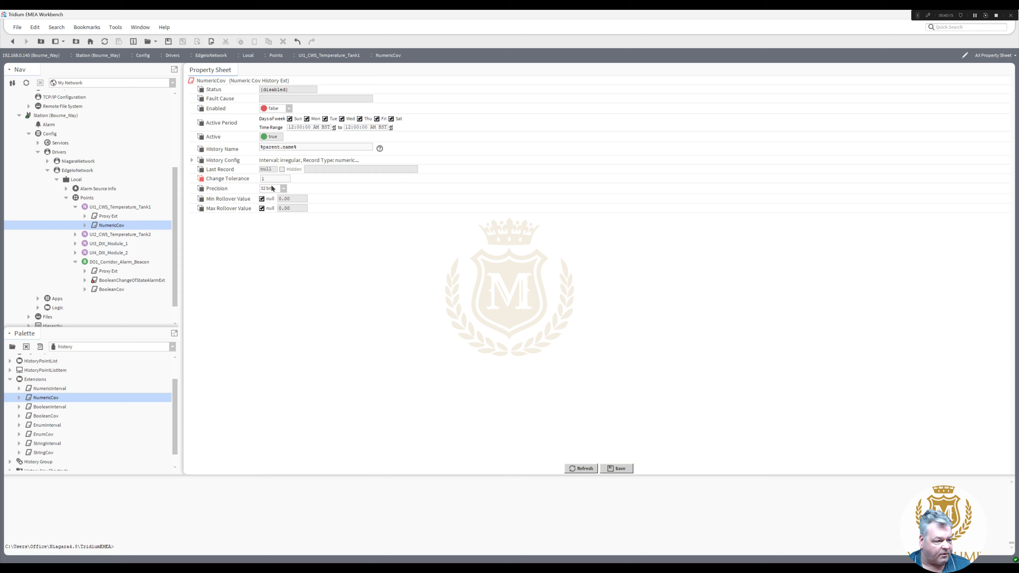
click(192, 161)
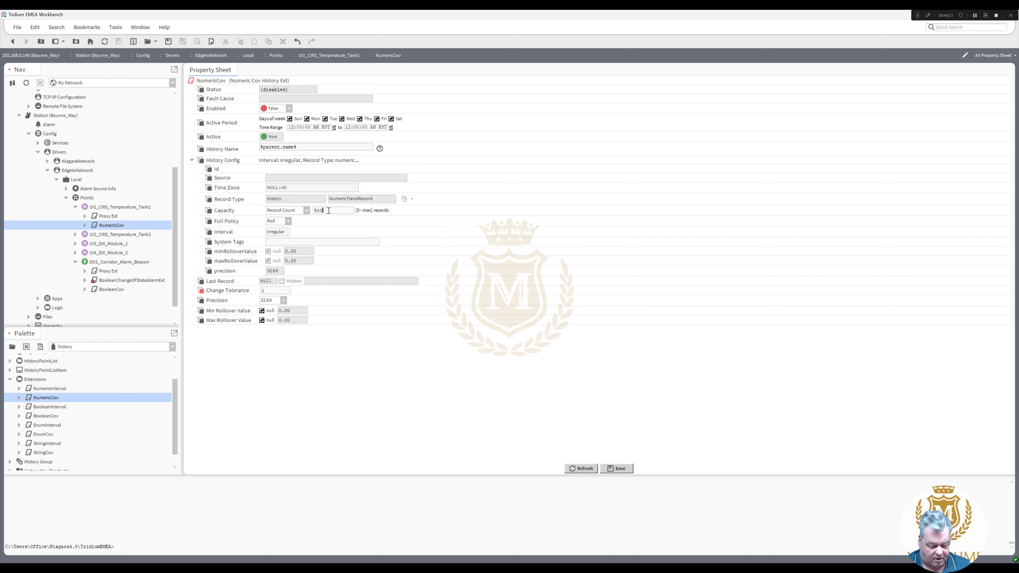
- Save the tolerance and paste a copy of the NumericCov extension onto UI2_CWS_Temperature_Tank2
click(618, 469)
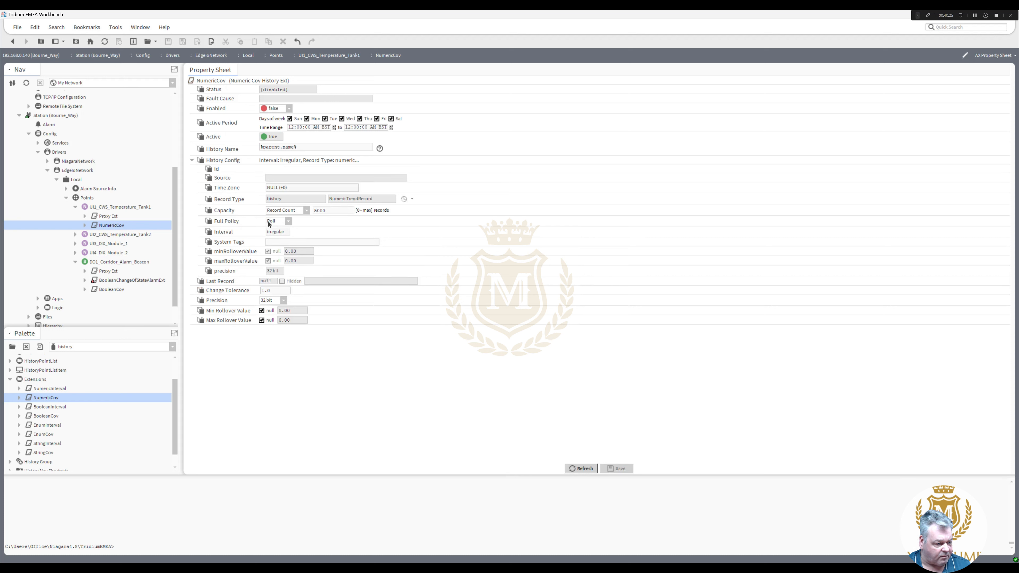
right_click(113, 226)
click(143, 308)
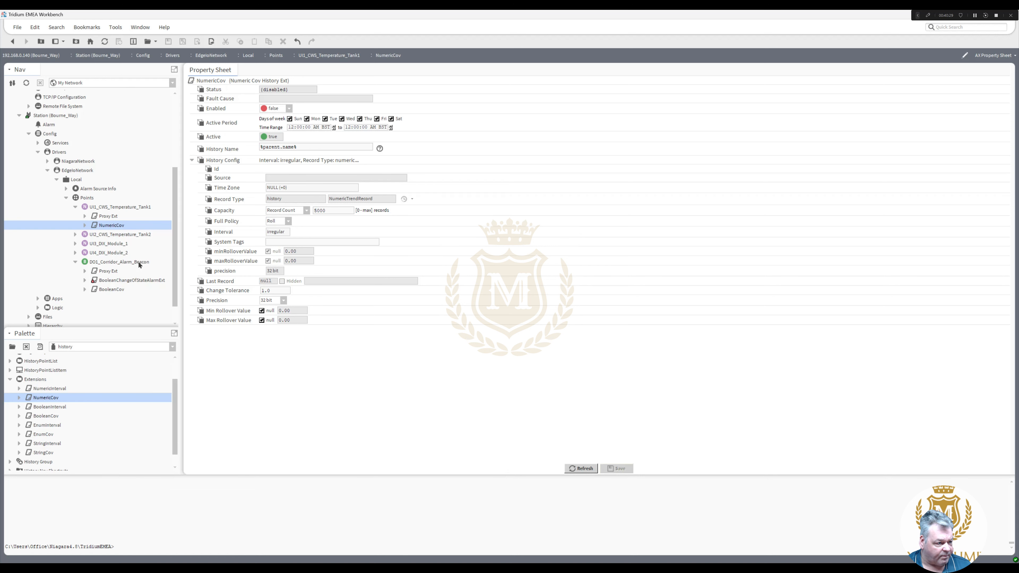
right_click(113, 237)
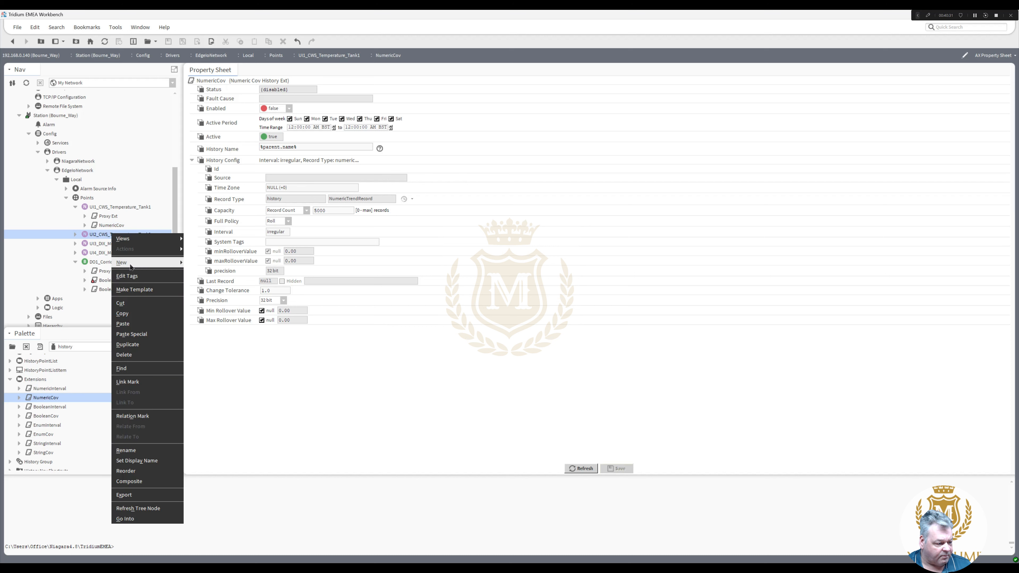
click(129, 326)
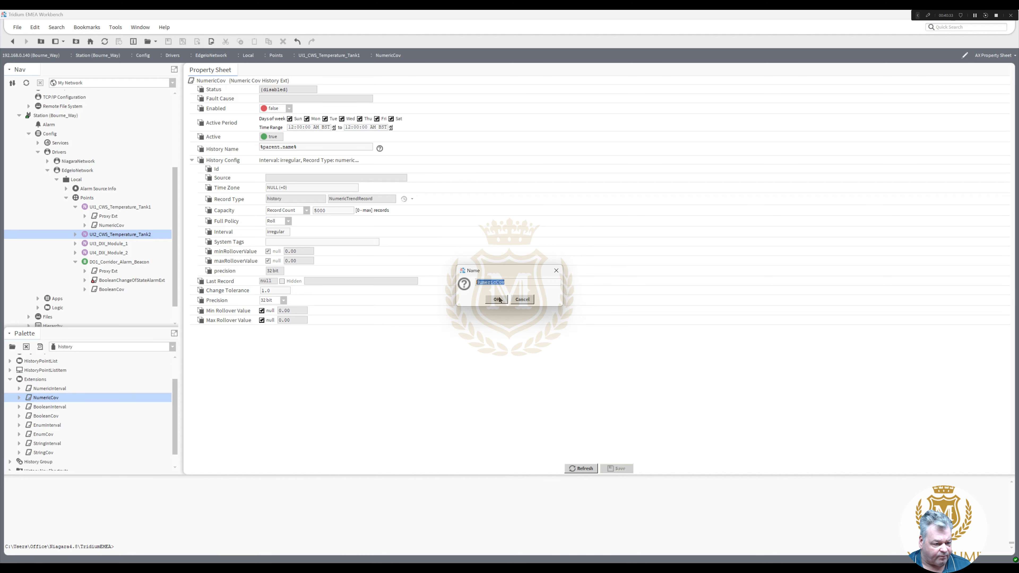
click(497, 299)
- Collapse the expanded points in the Nav tree and select the Logic folder
click(109, 244)
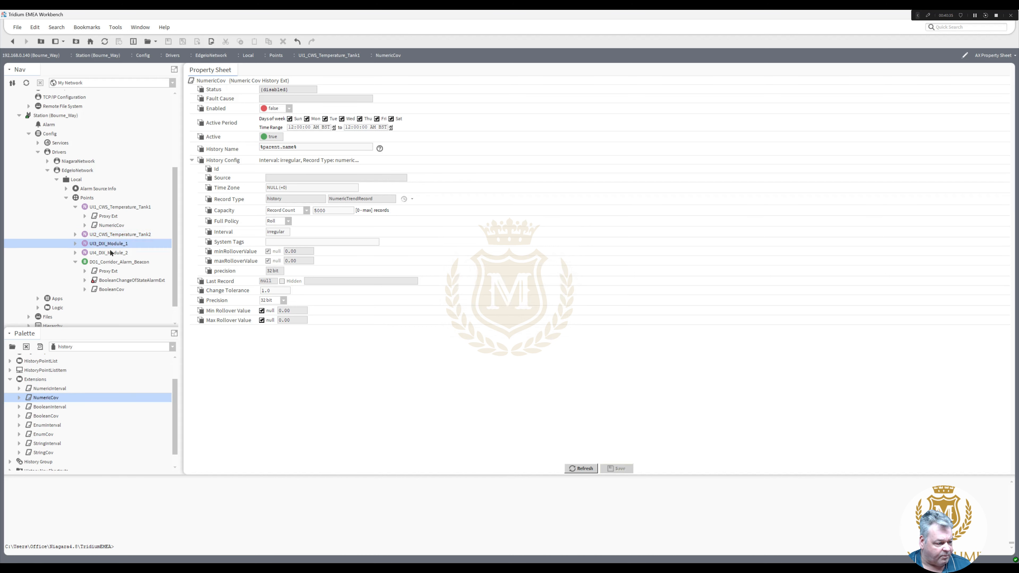
click(111, 253)
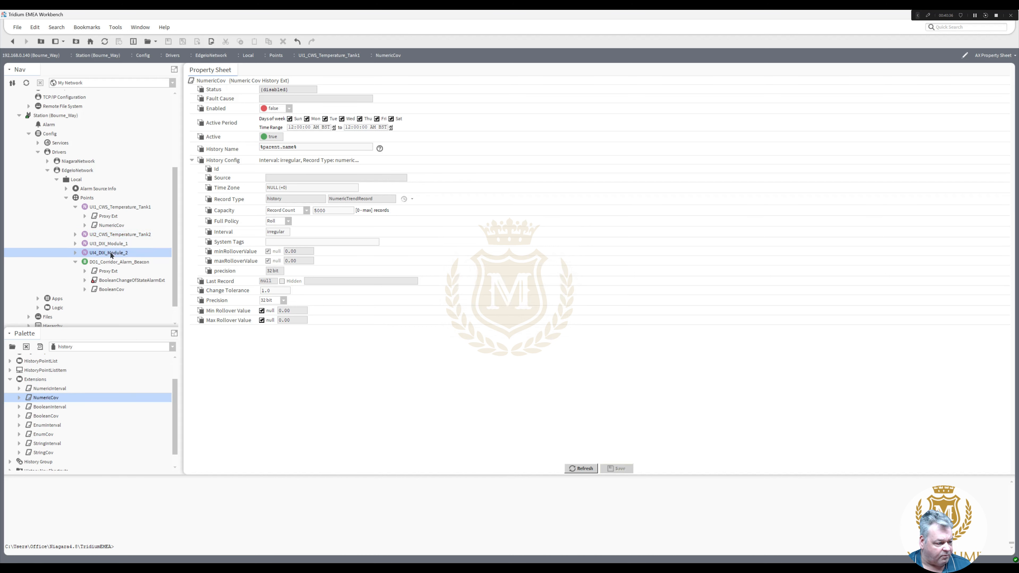
click(75, 207)
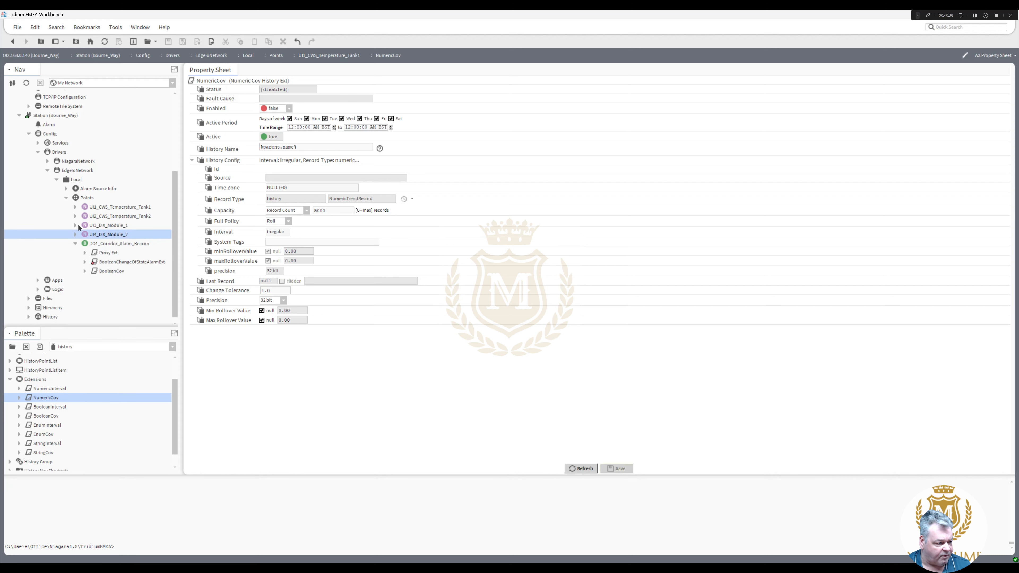
click(75, 244)
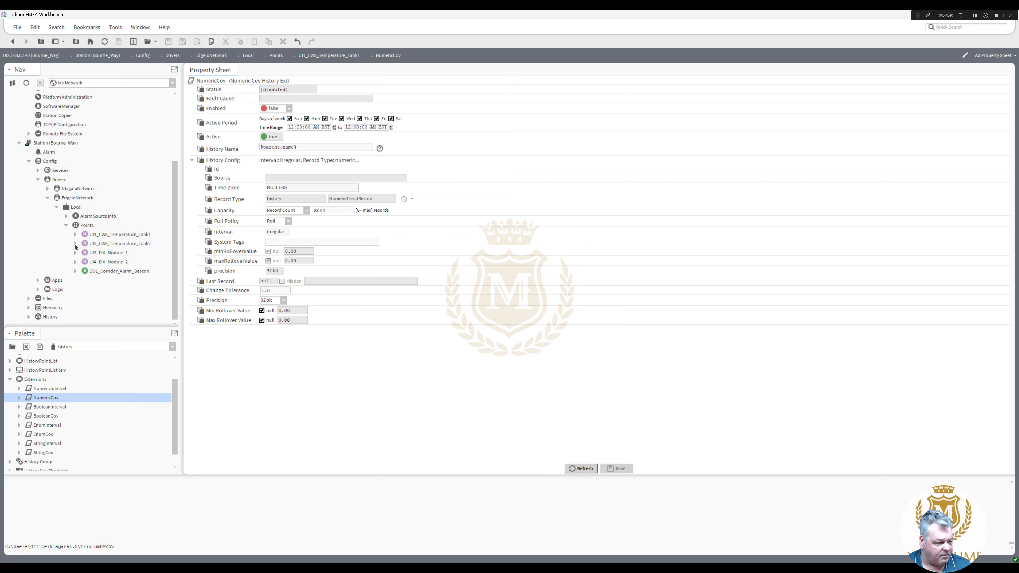
click(56, 293)
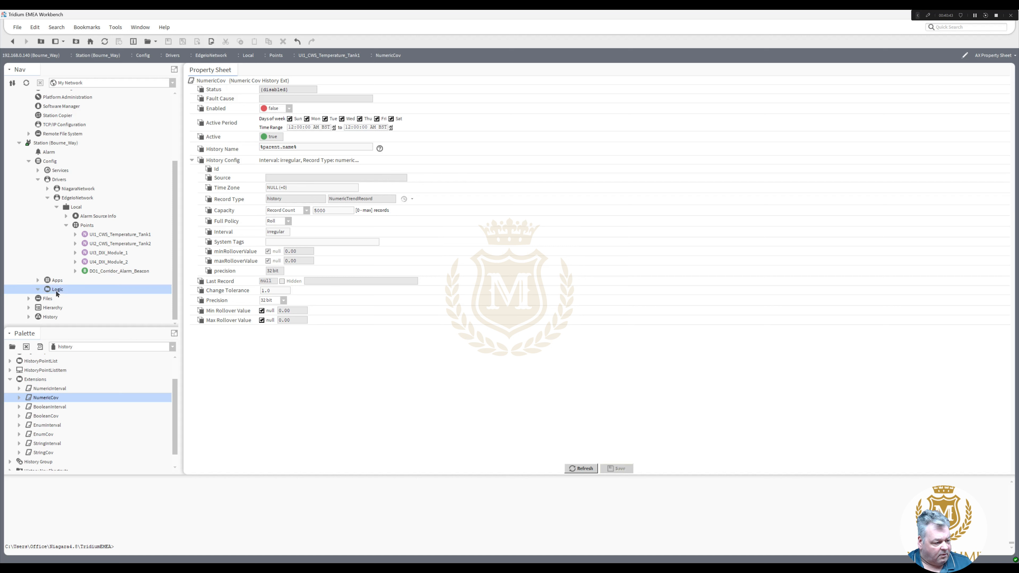
- Open the Logic folder's Wire Sheet view from the Nav tree
right_click(56, 293)
mouse_move(107, 281)
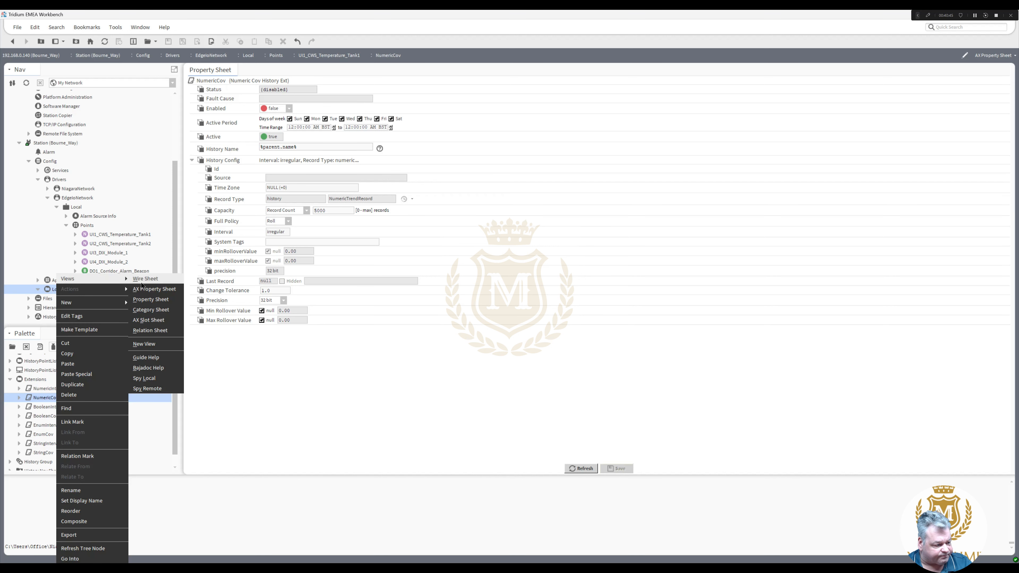
click(157, 282)
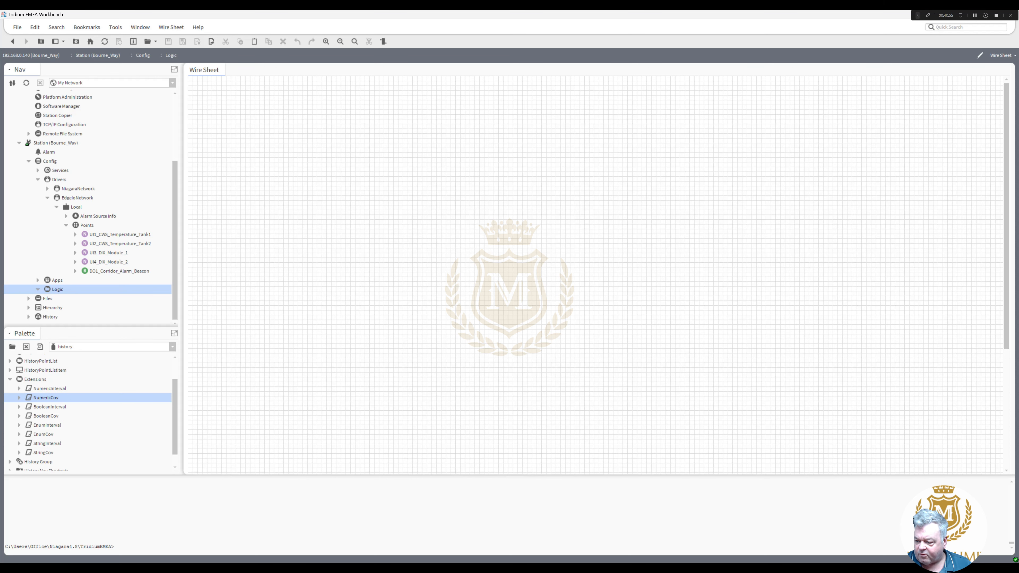
key(super+d)
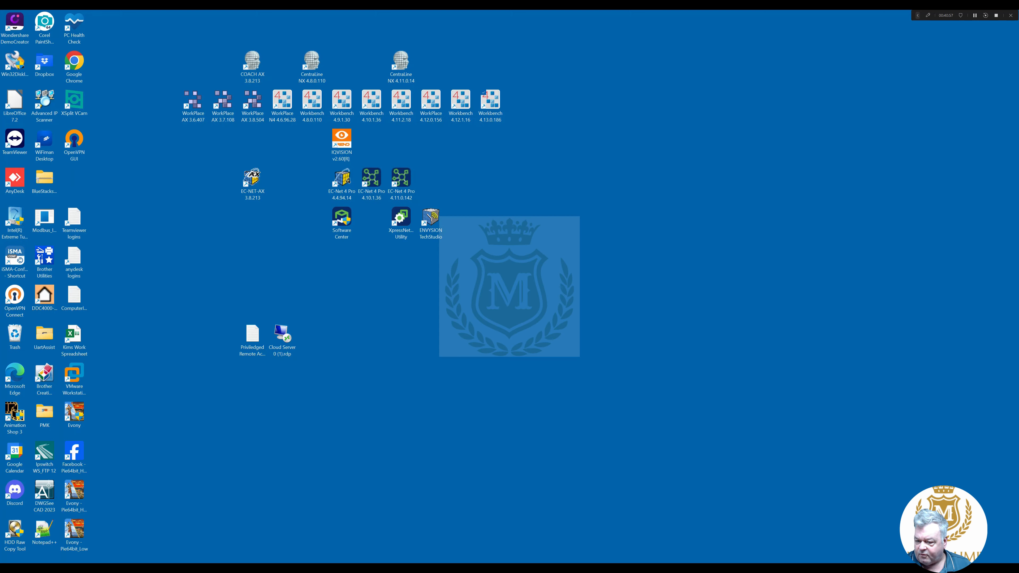
key(super+d)
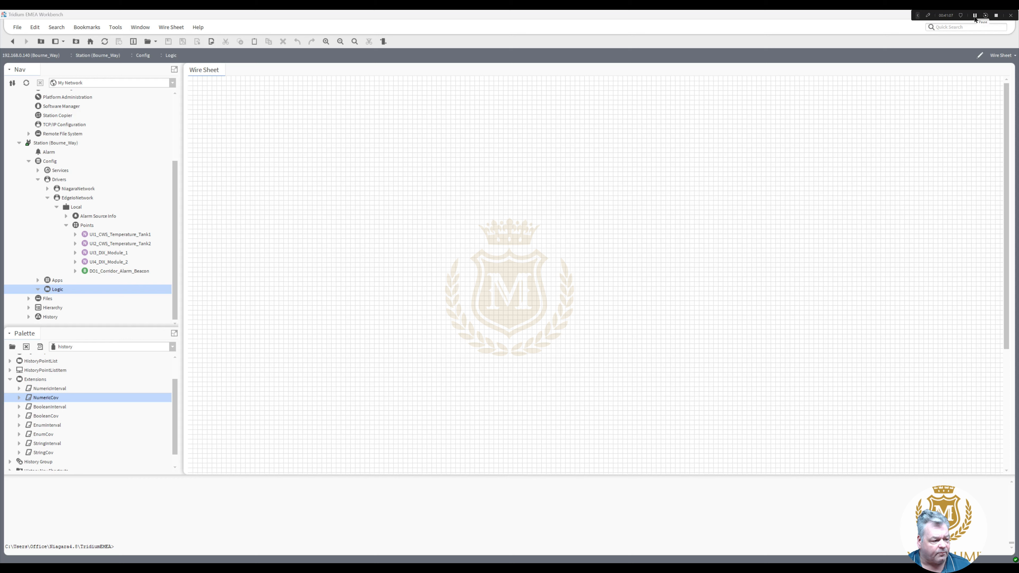
- Place DIM_4_Sontay on the Logic sheet and link UI3_DIX_Module_1's Out to its VoltsIN
click(976, 18)
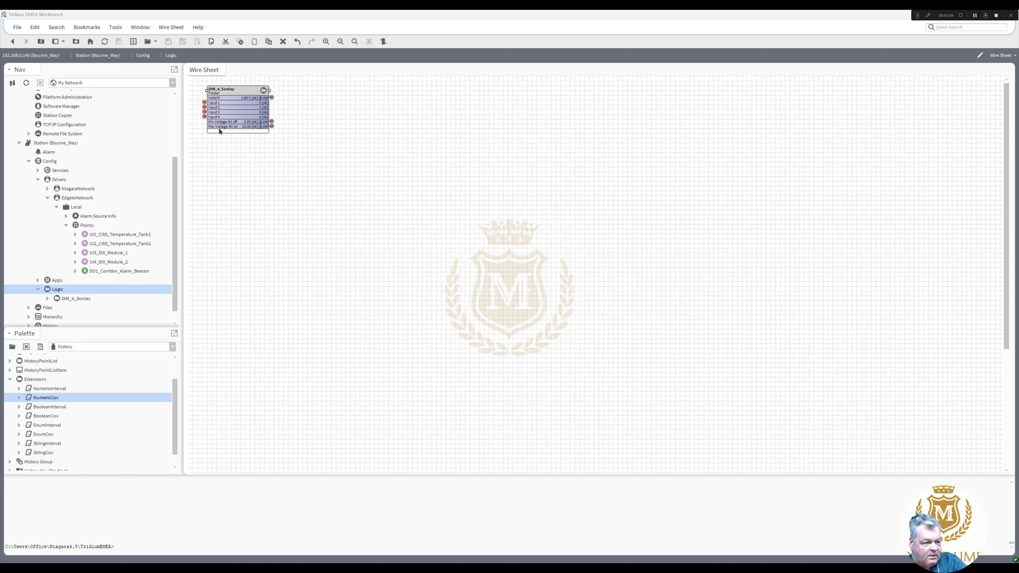
click(219, 168)
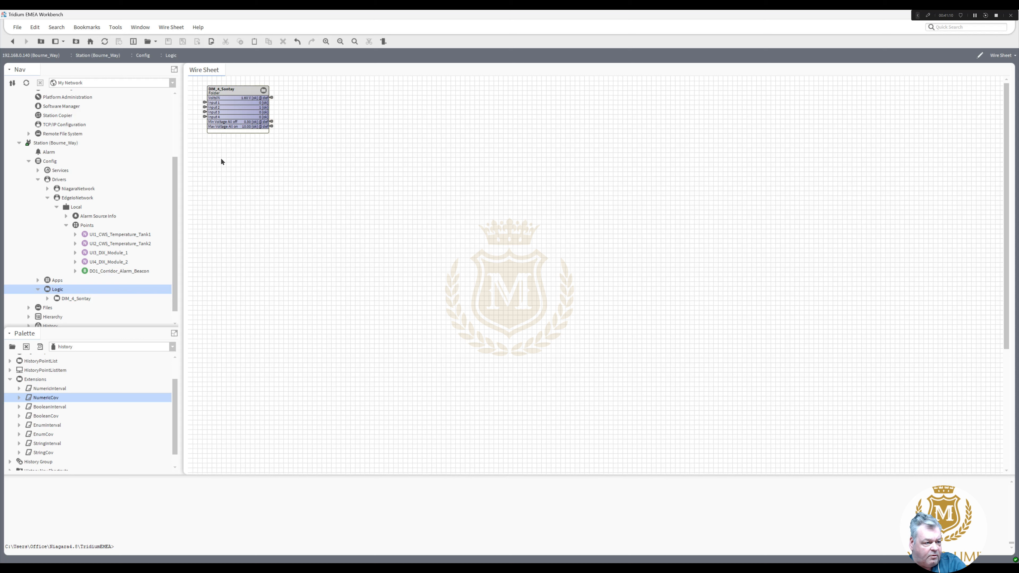
click(228, 93)
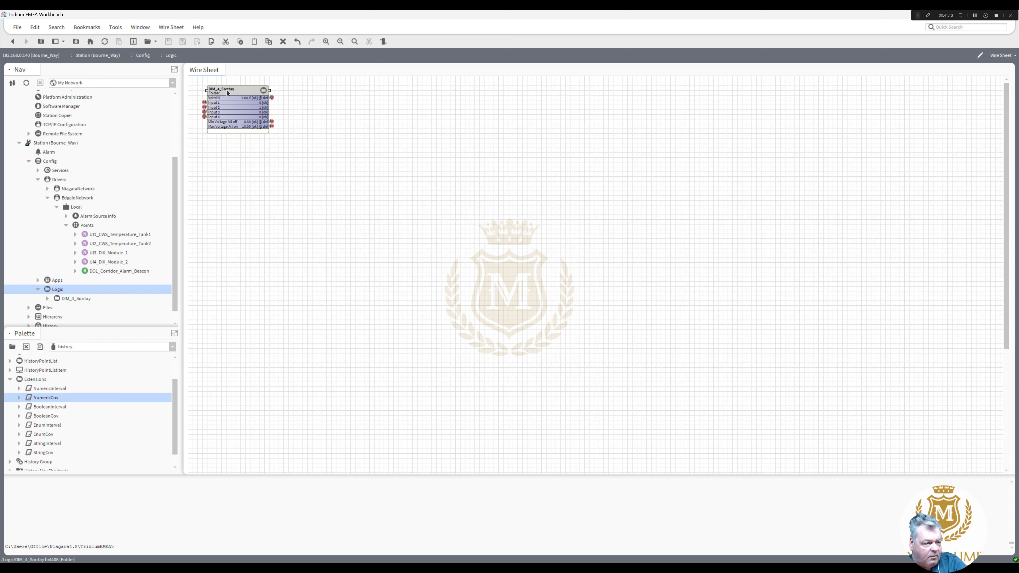
right_click(227, 93)
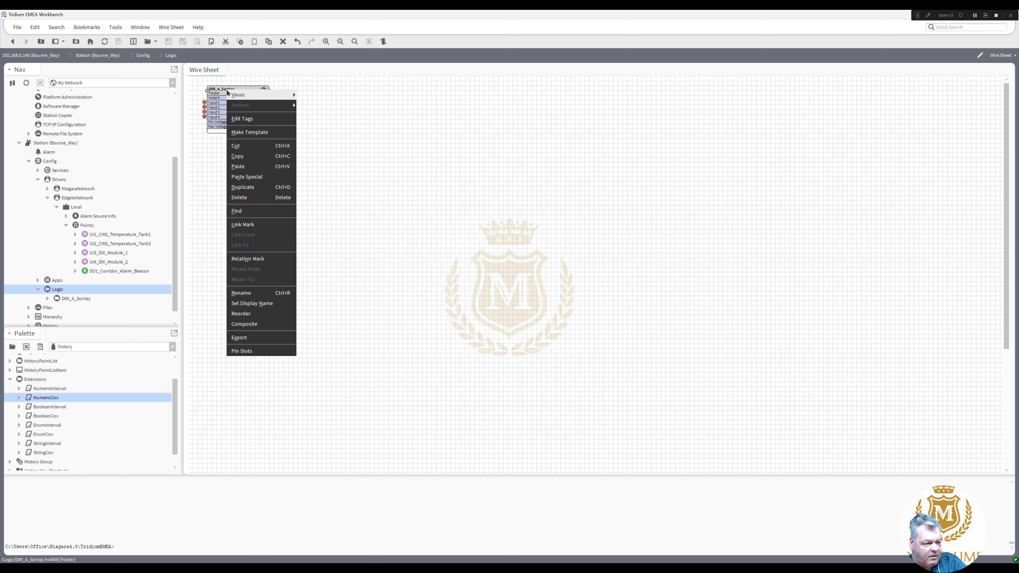
click(262, 224)
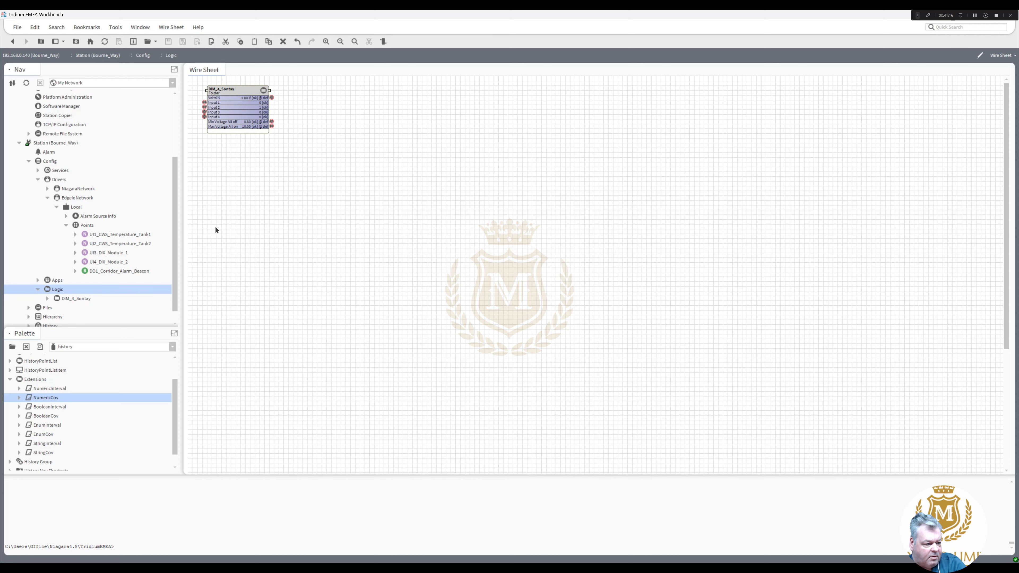
right_click(118, 254)
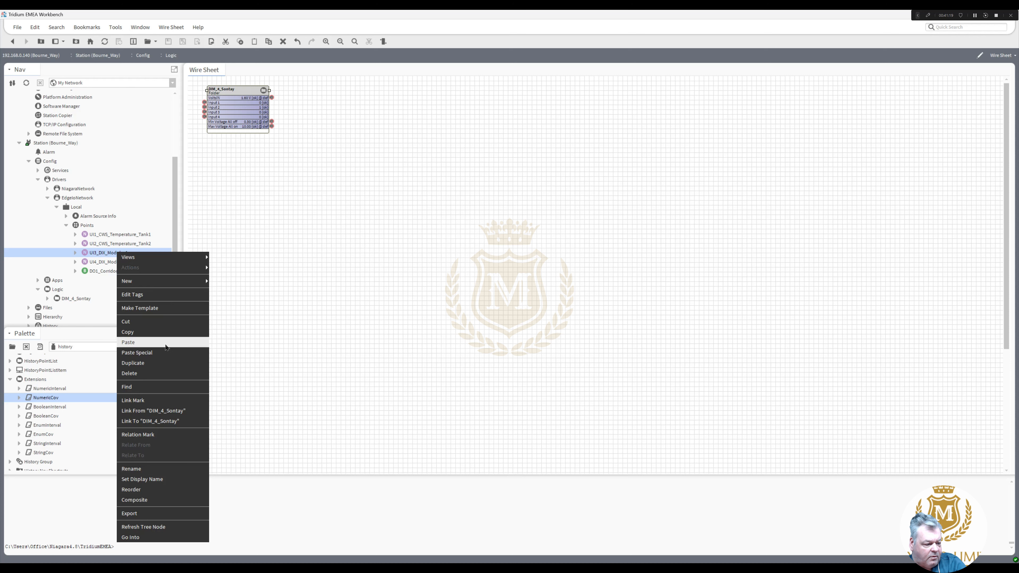
click(181, 421)
click(419, 234)
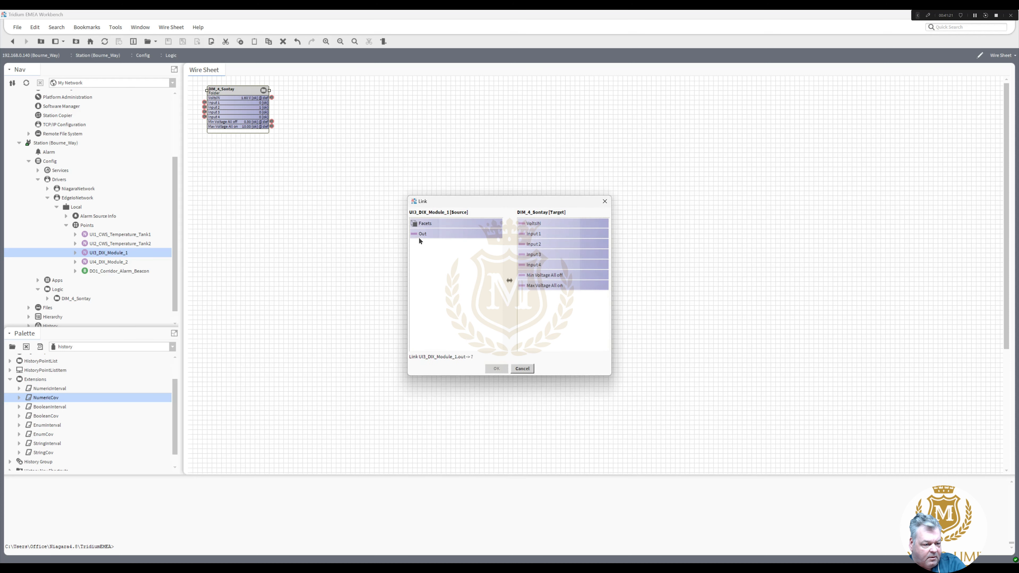
click(532, 224)
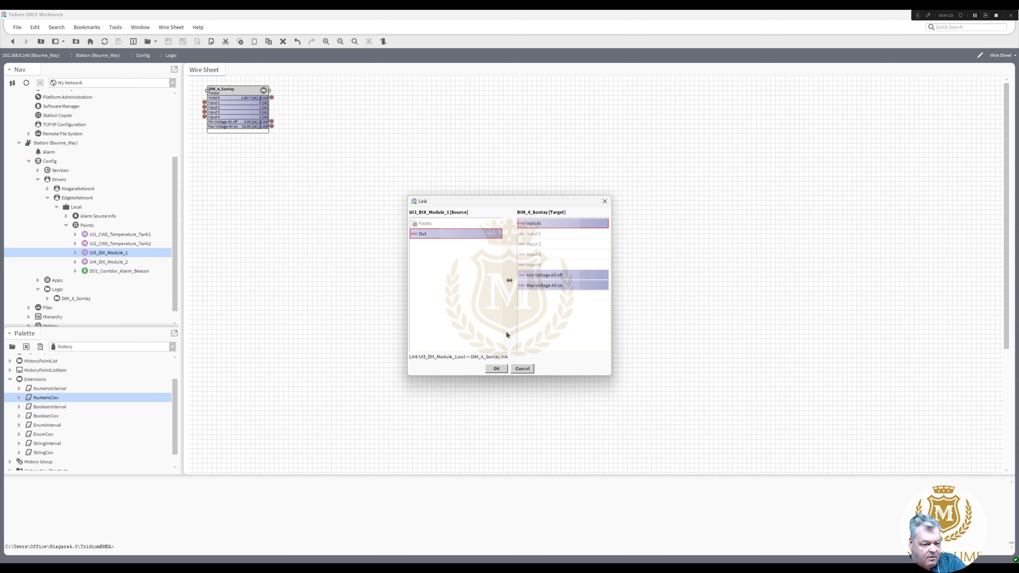
click(497, 369)
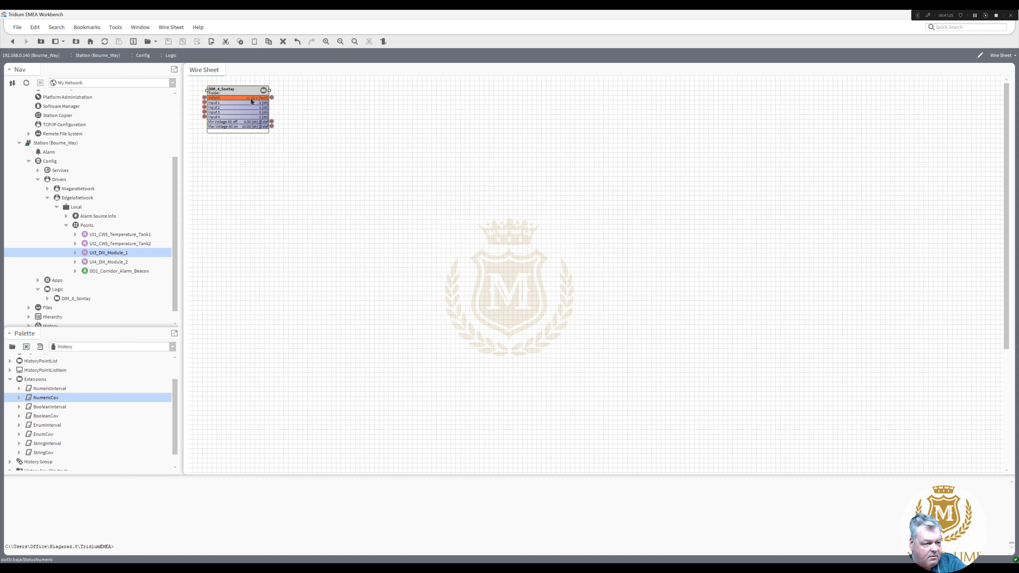
drag(269, 90, 293, 91)
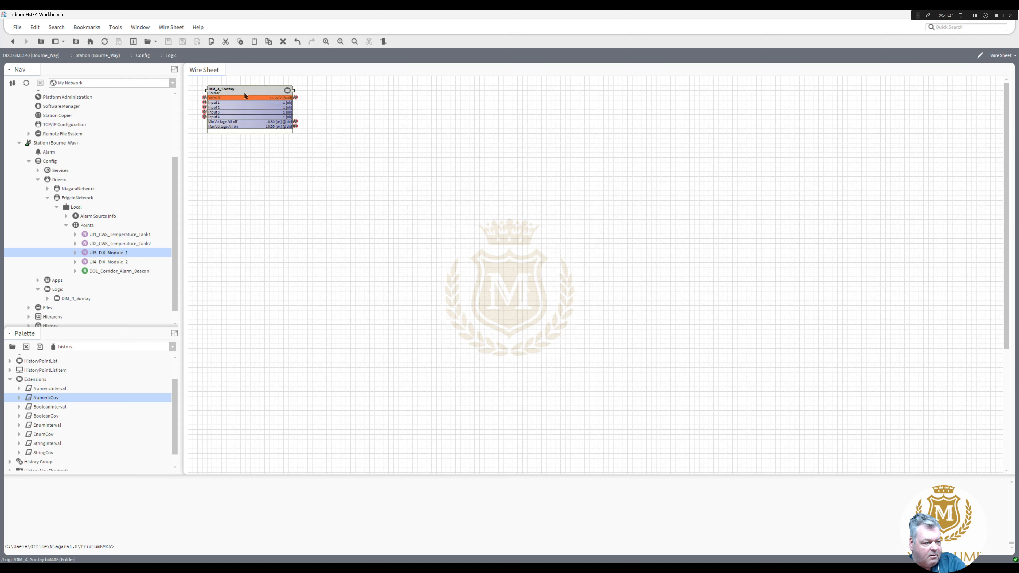
- Rename the DIM_4_Sontay block to DIM_4_Sontay_M1
right_click(244, 95)
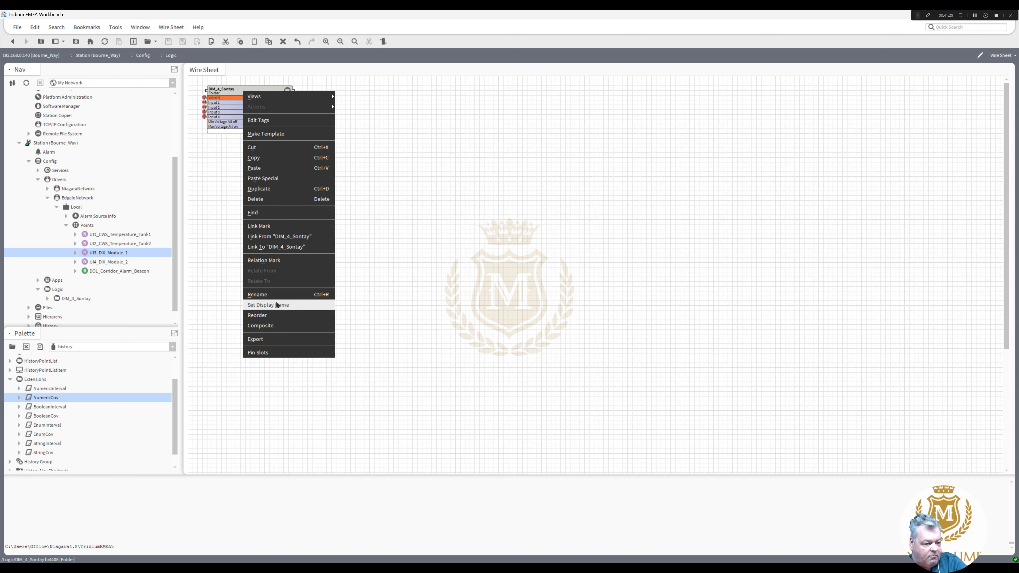
click(278, 295)
click(507, 282)
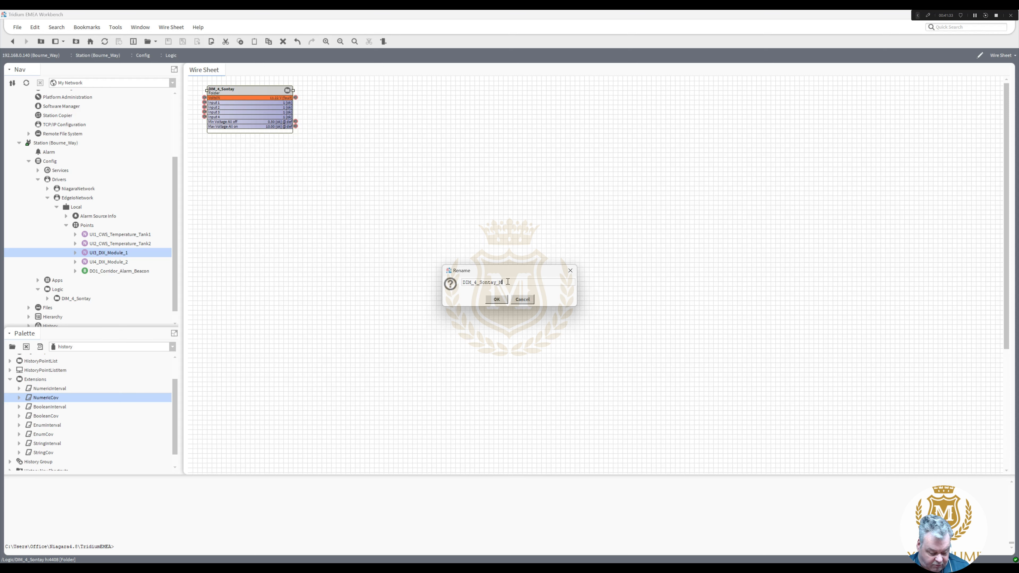
click(497, 299)
- Duplicate it as DIM_4_Sontay_M2 and place the copy below M1
right_click(235, 92)
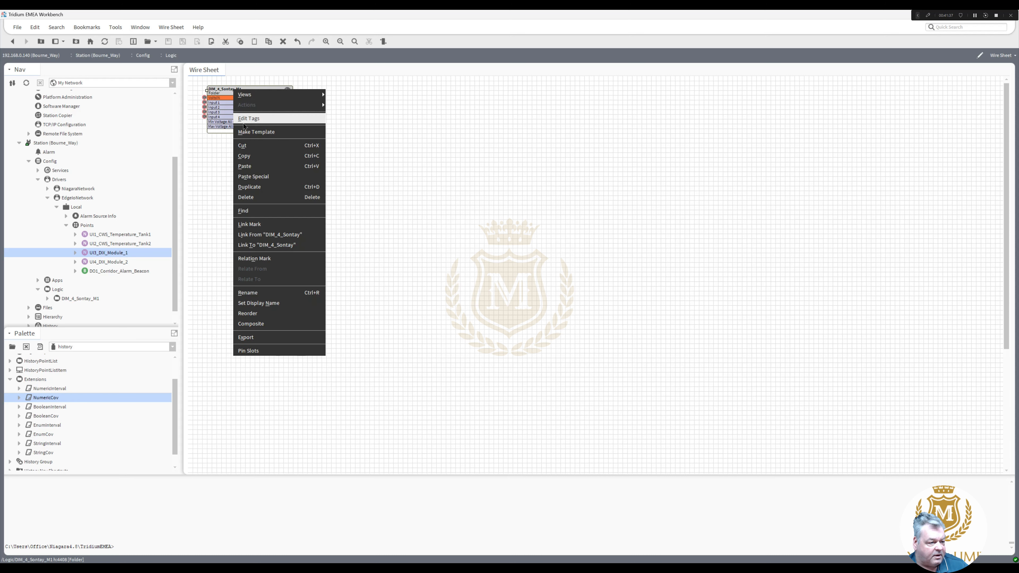
click(272, 193)
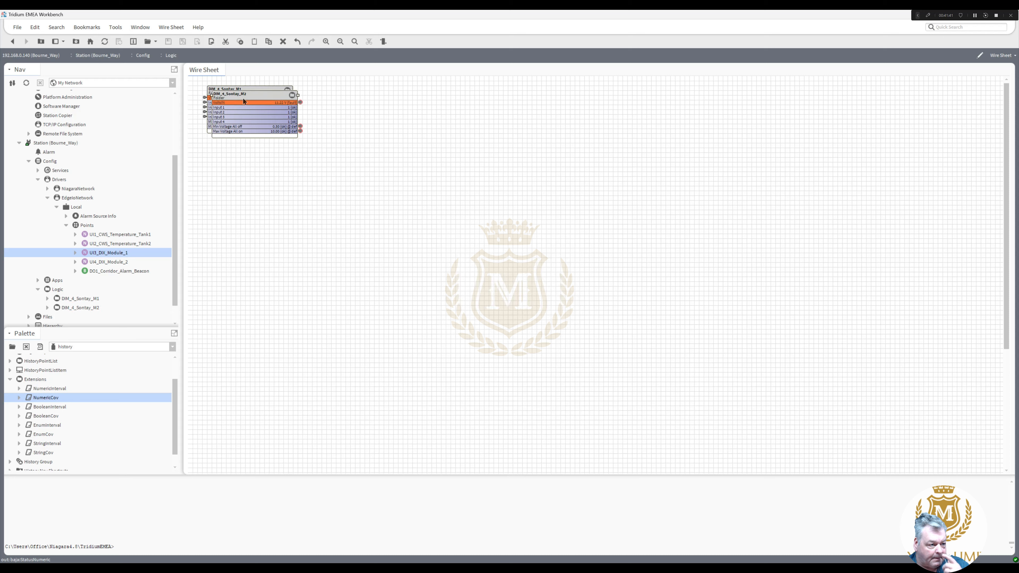
drag(243, 97, 239, 143)
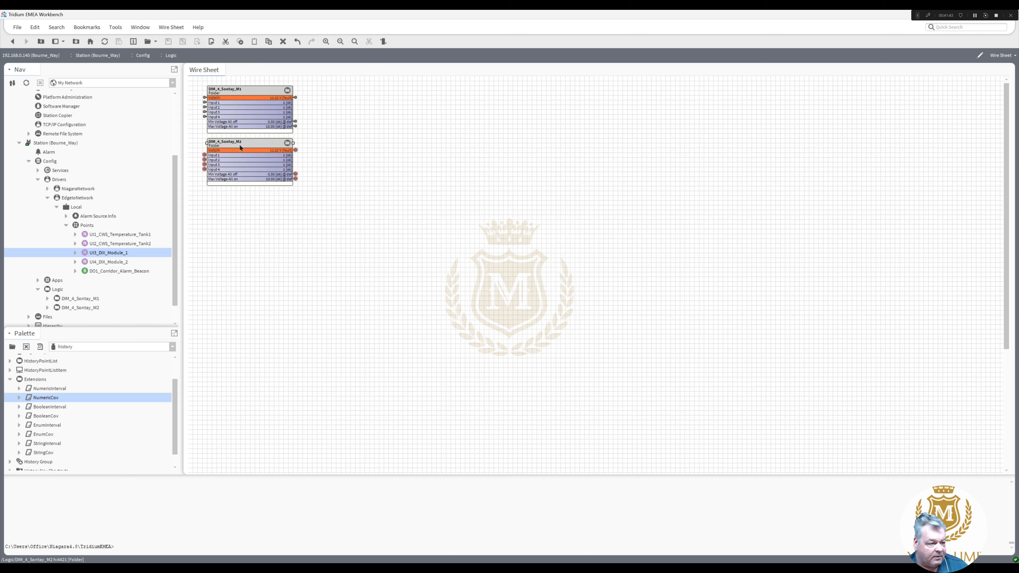
right_click(239, 144)
- Mark DIM_4_Sontay_M2 as the target and wire UI4_DIX_Module_2's Out into its VoltsIN slot
click(275, 284)
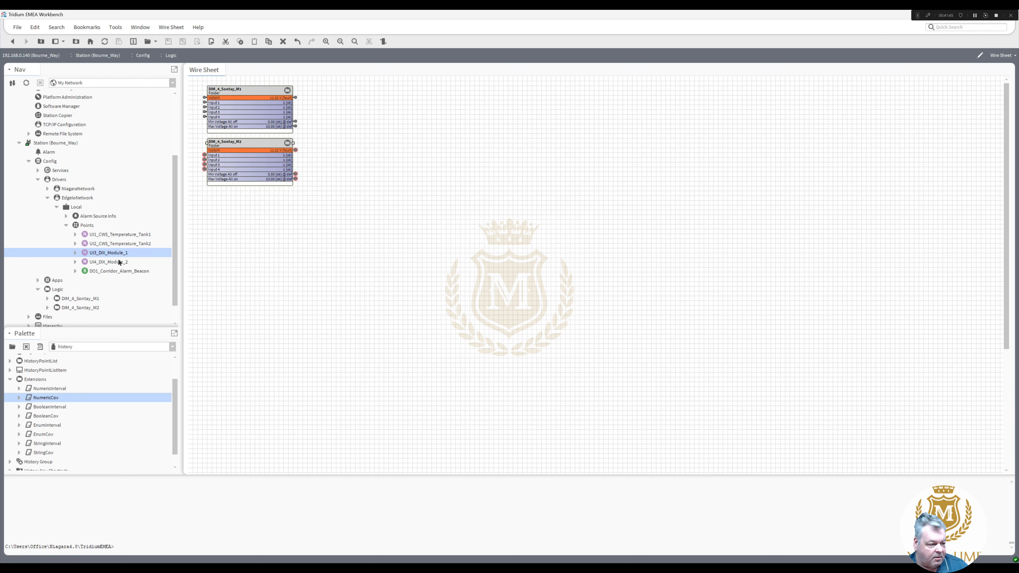
right_click(114, 261)
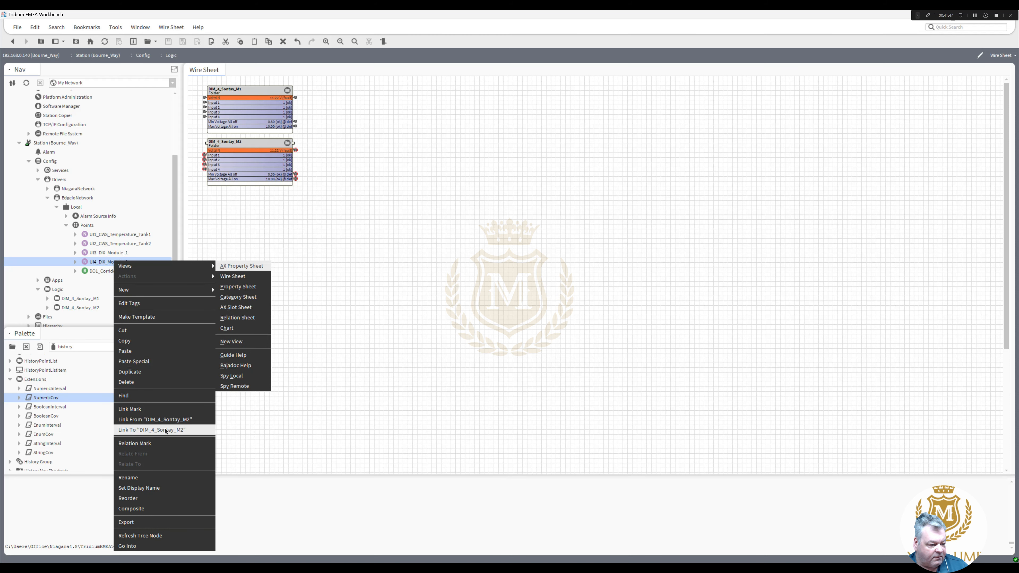
click(165, 430)
click(455, 234)
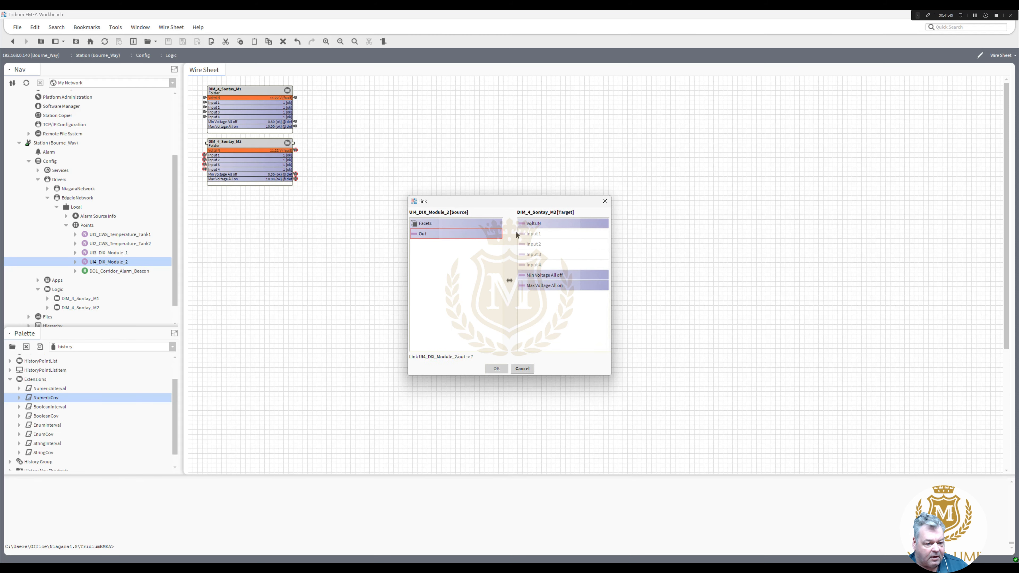
click(530, 224)
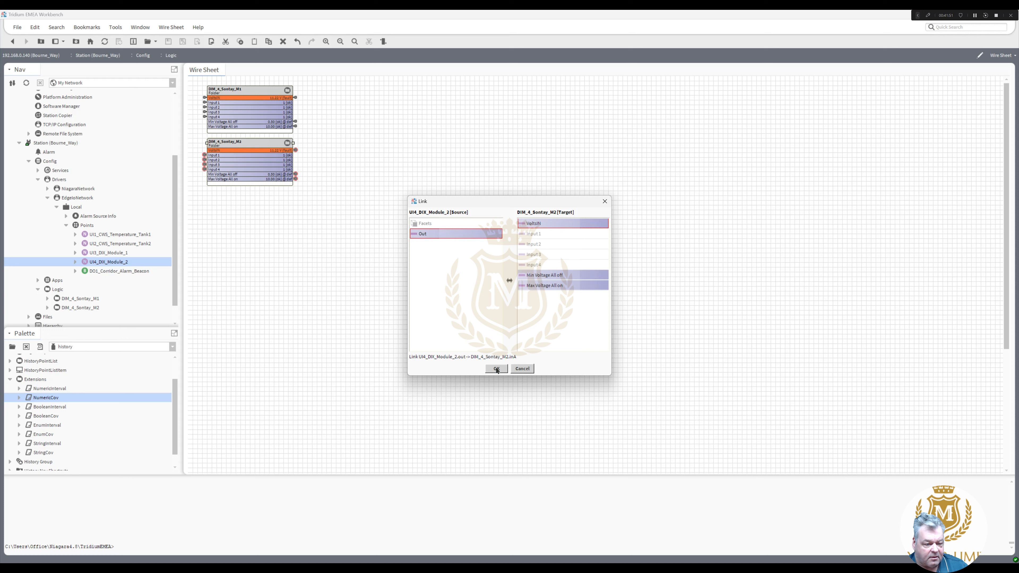
click(497, 369)
click(314, 245)
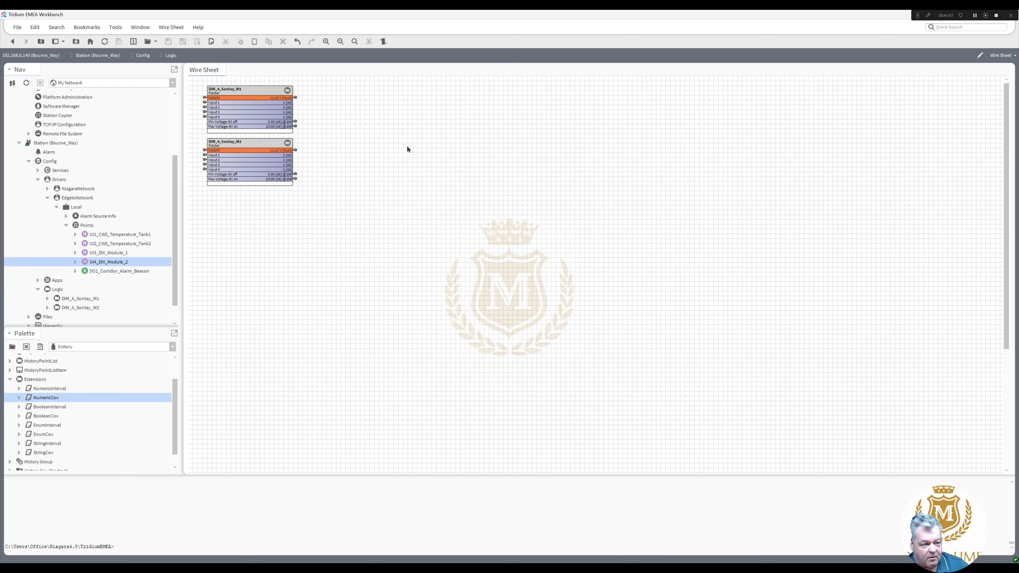
- Add a BooleanWritable named LeakDetectionAlarm and place it next to DIM_4_Sontay_M1
right_click(346, 105)
mouse_move(373, 112)
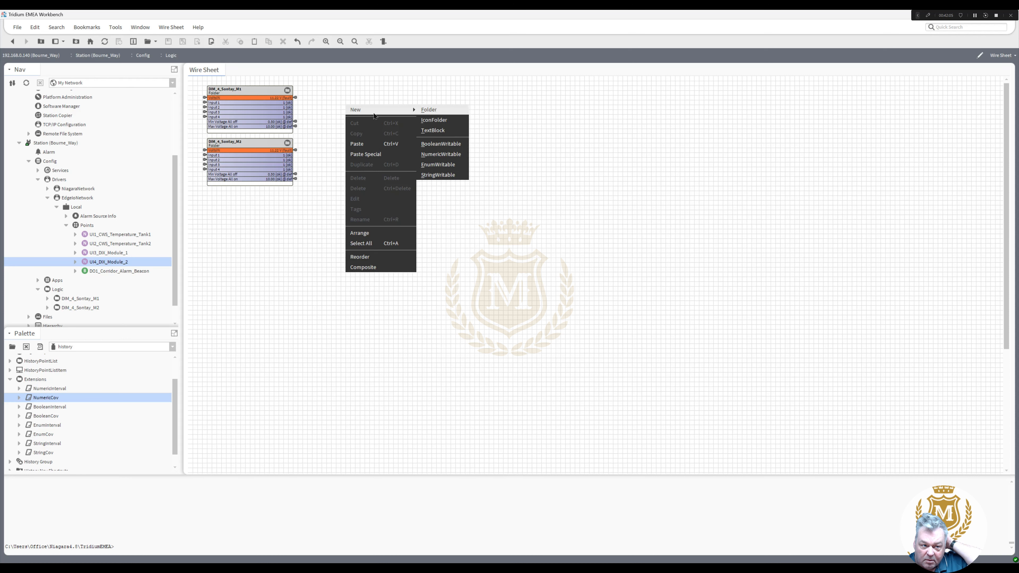
click(441, 143)
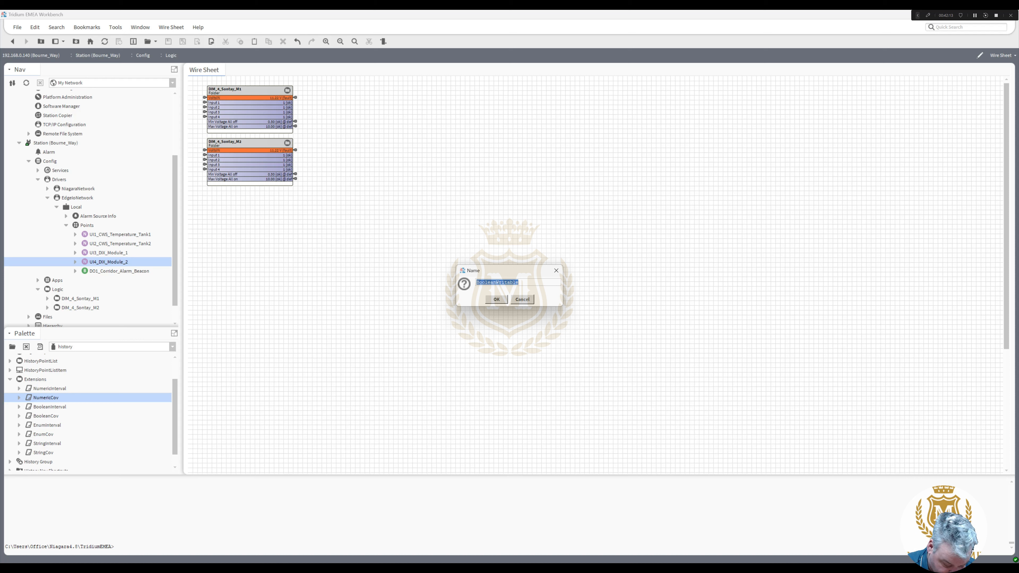
text(LeakDet)
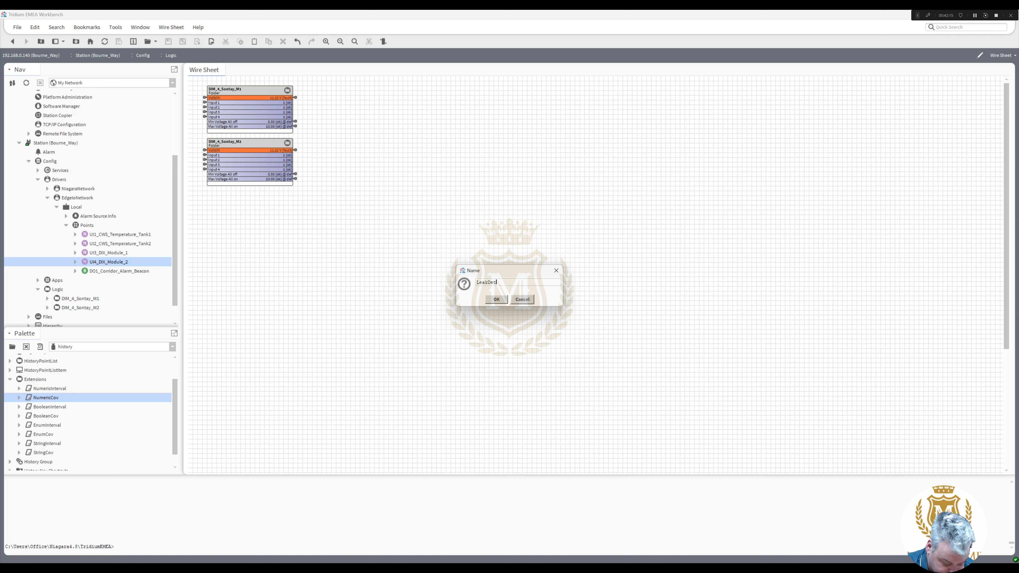
text(ectionA)
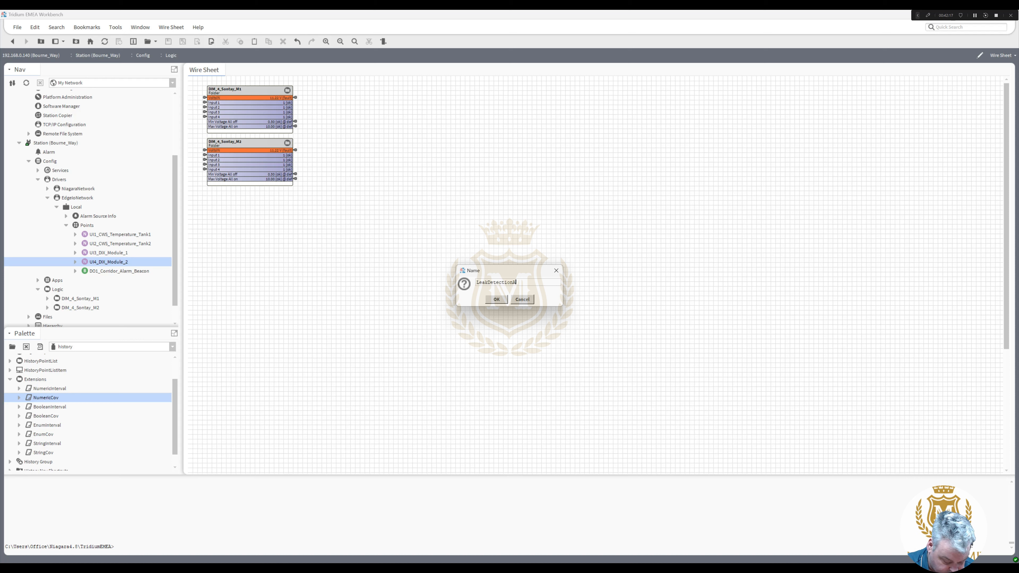
text(larm)
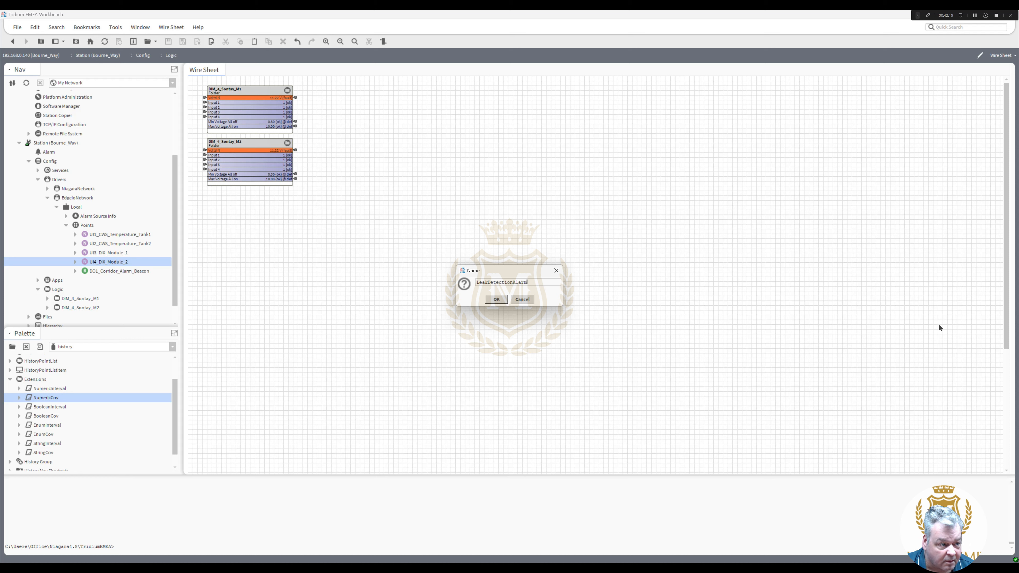
click(496, 300)
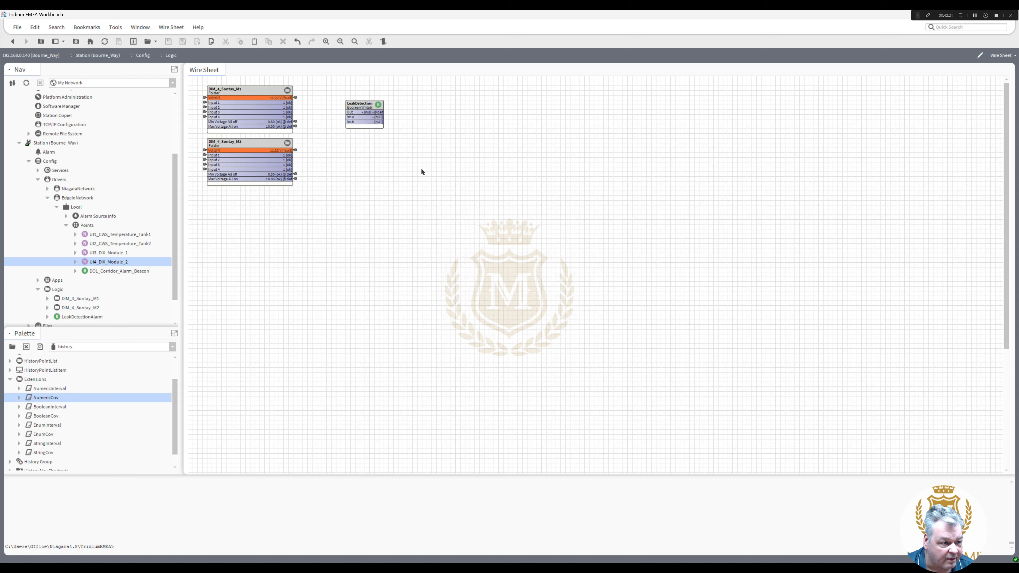
drag(287, 102, 402, 93)
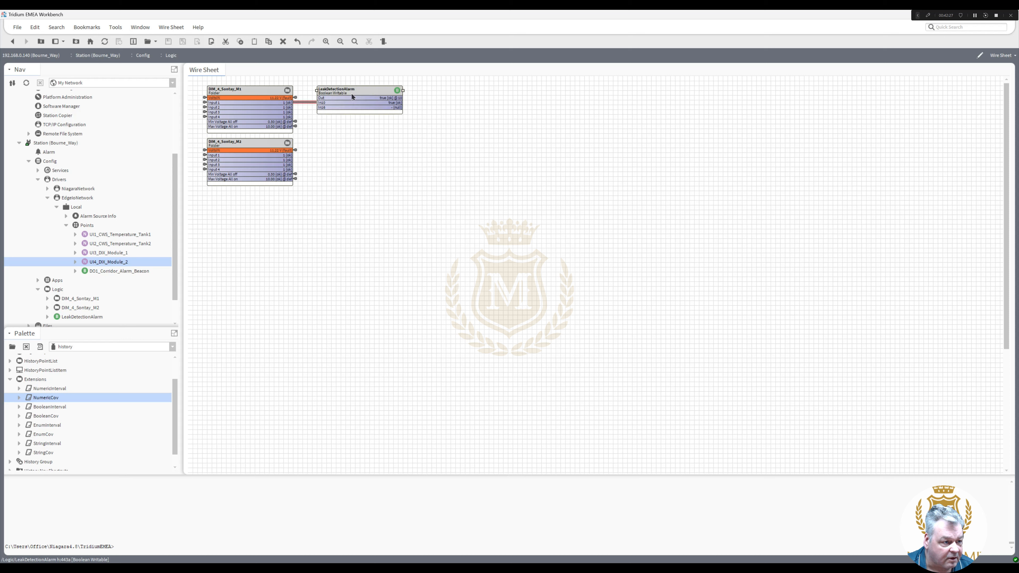
- Unpin the In16 slot on LeakDetectionAlarm using Pin Slots
right_click(352, 95)
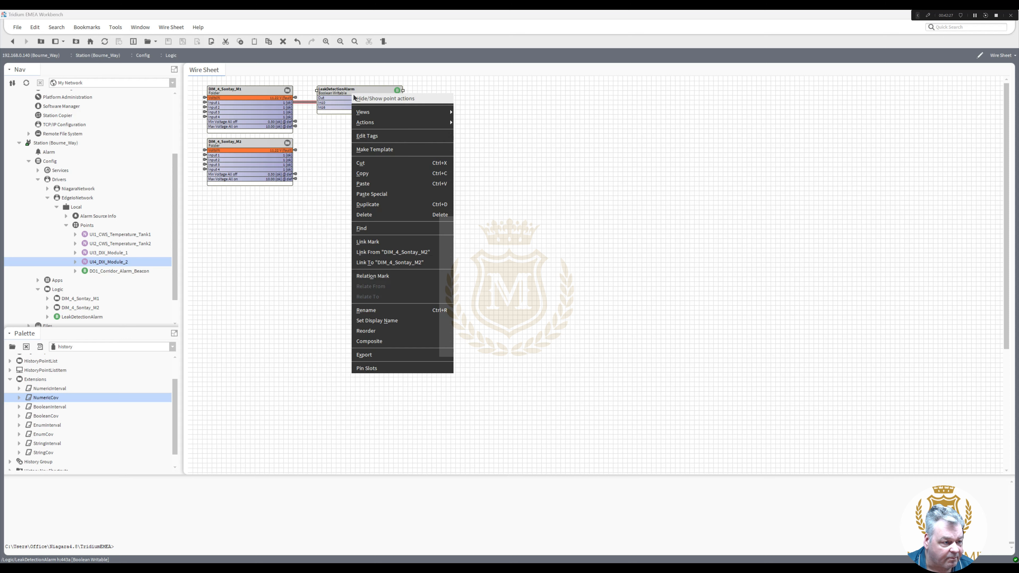
click(384, 368)
drag(557, 273, 559, 310)
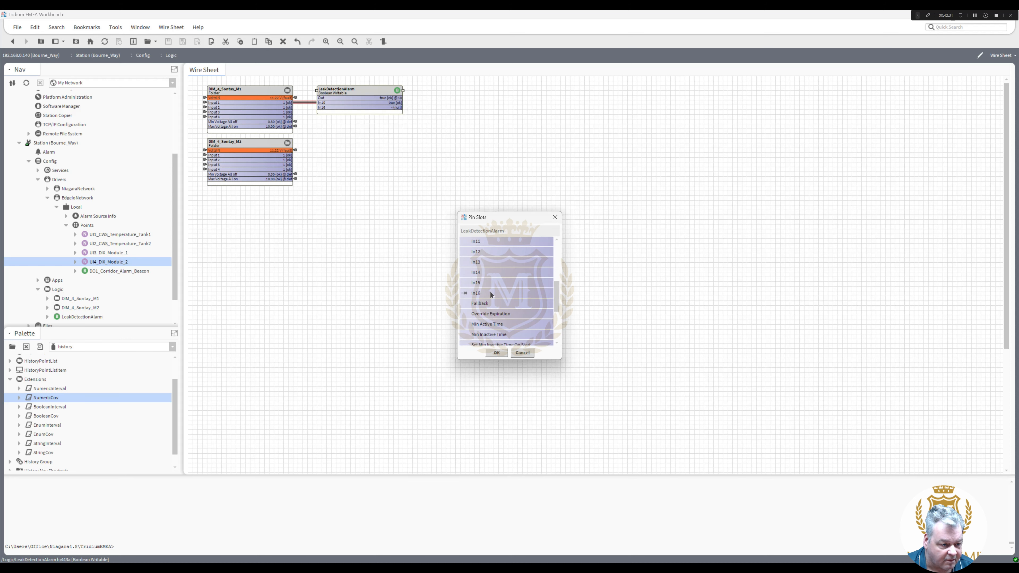
click(497, 353)
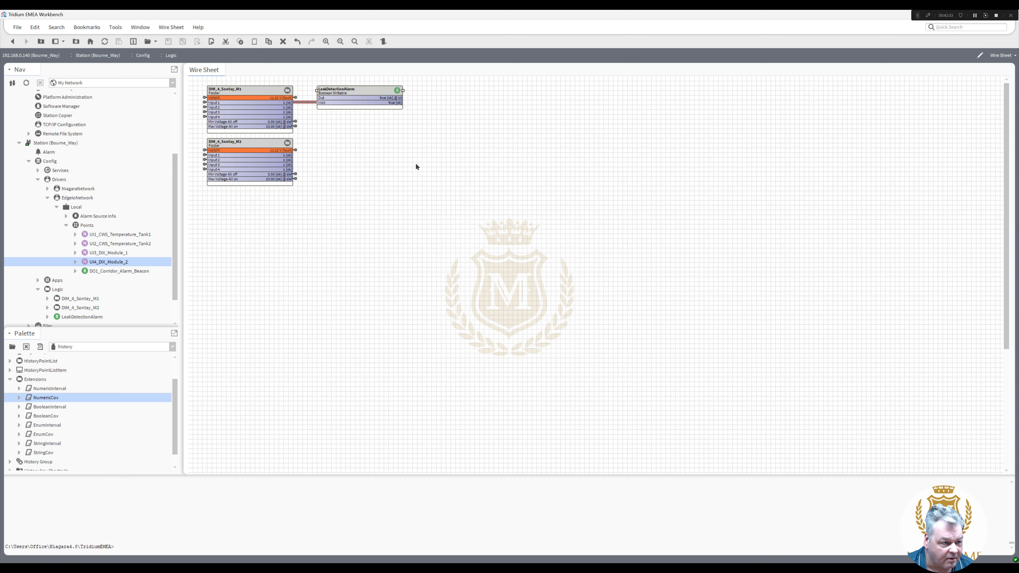
- Set LeakDetectionAlarm's facets to trueText ALARM! and falseText Healthy, then save
double_click(363, 90)
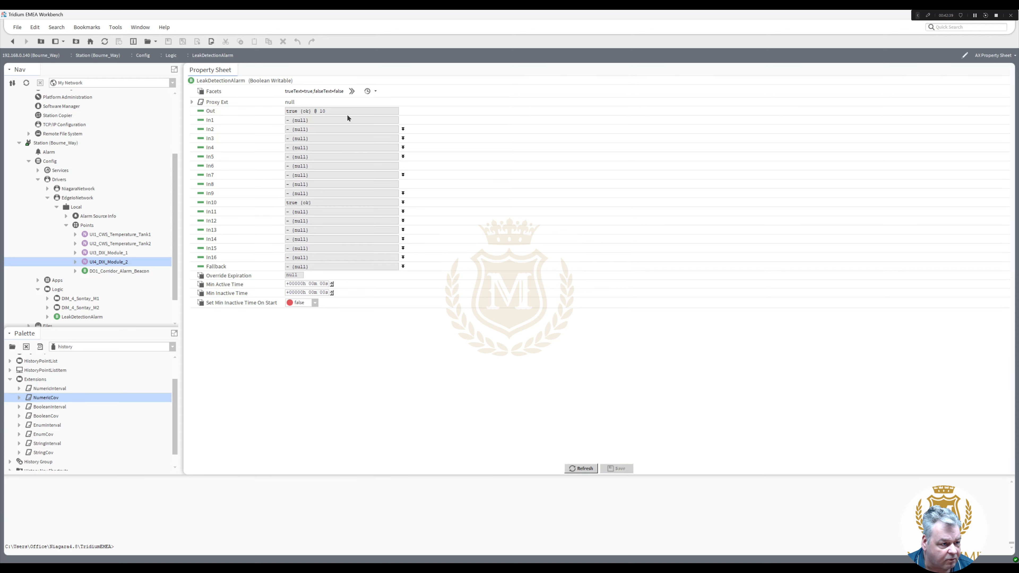
click(352, 92)
double_click(553, 266)
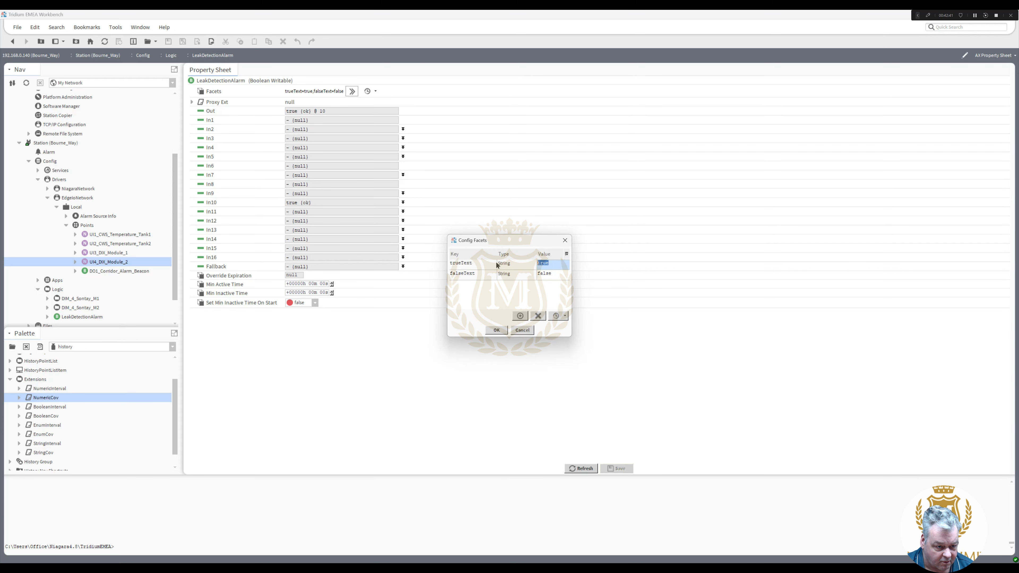
text(ALARM!)
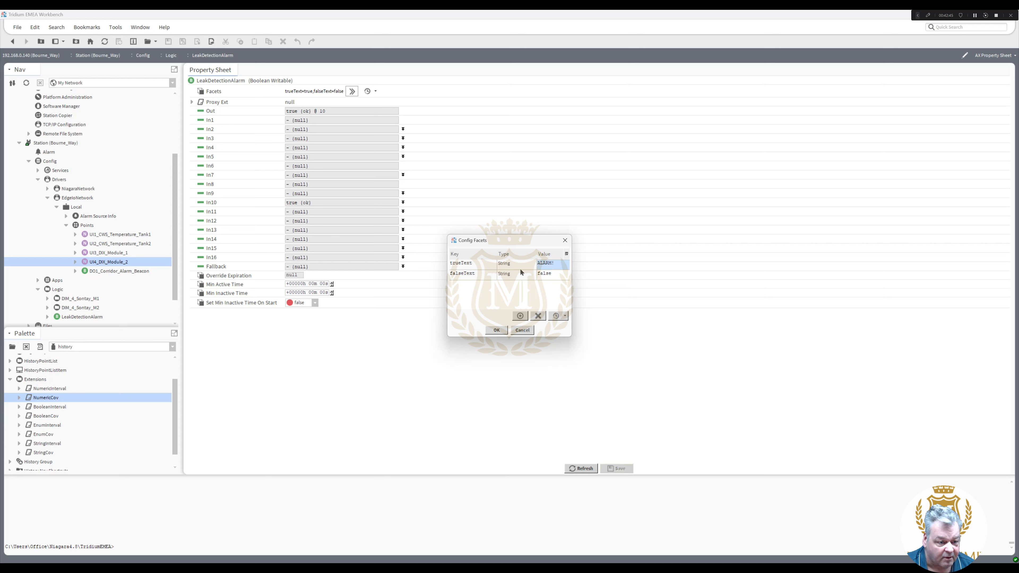
key(Return)
text(Healthy)
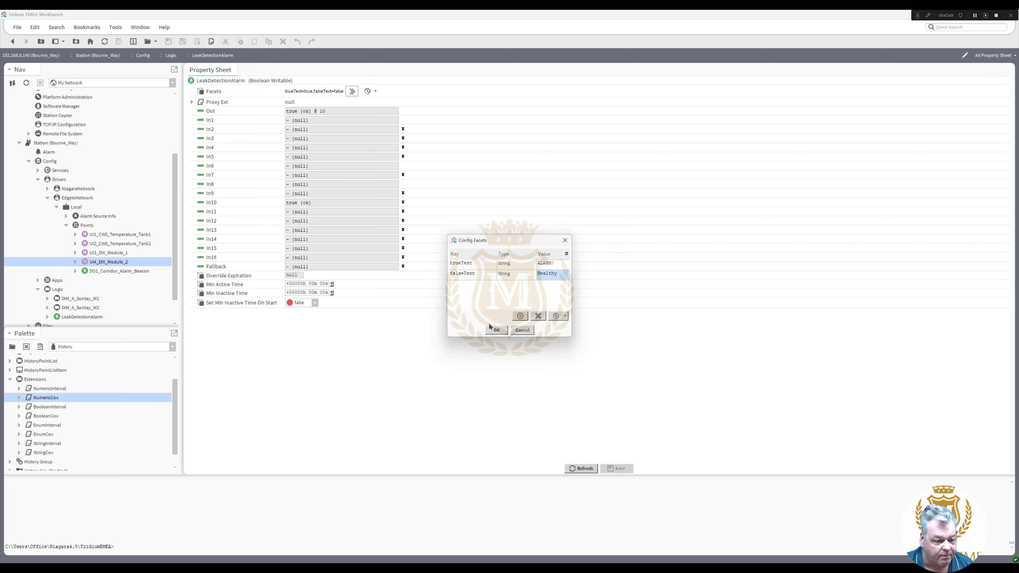
click(498, 330)
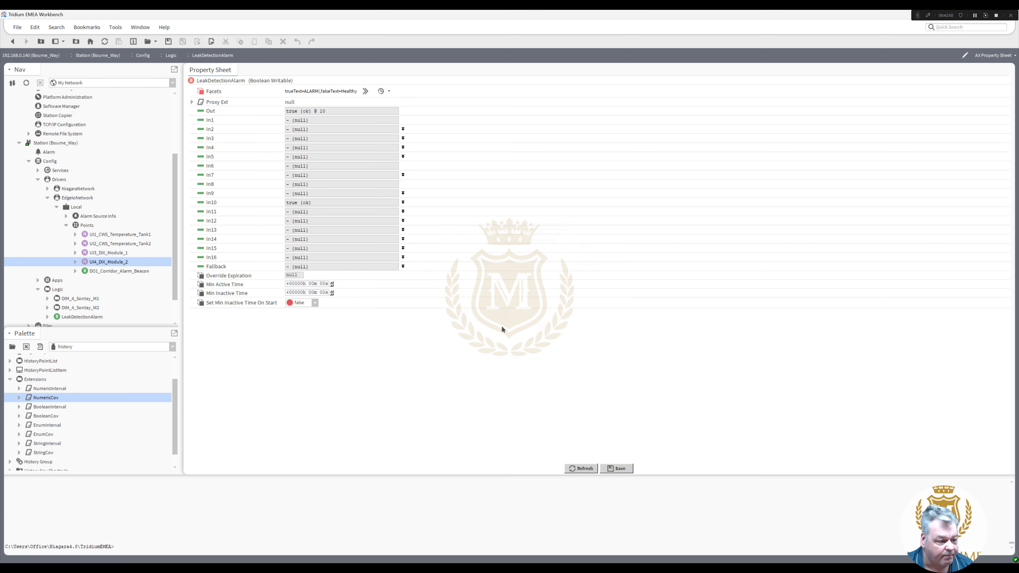
click(621, 471)
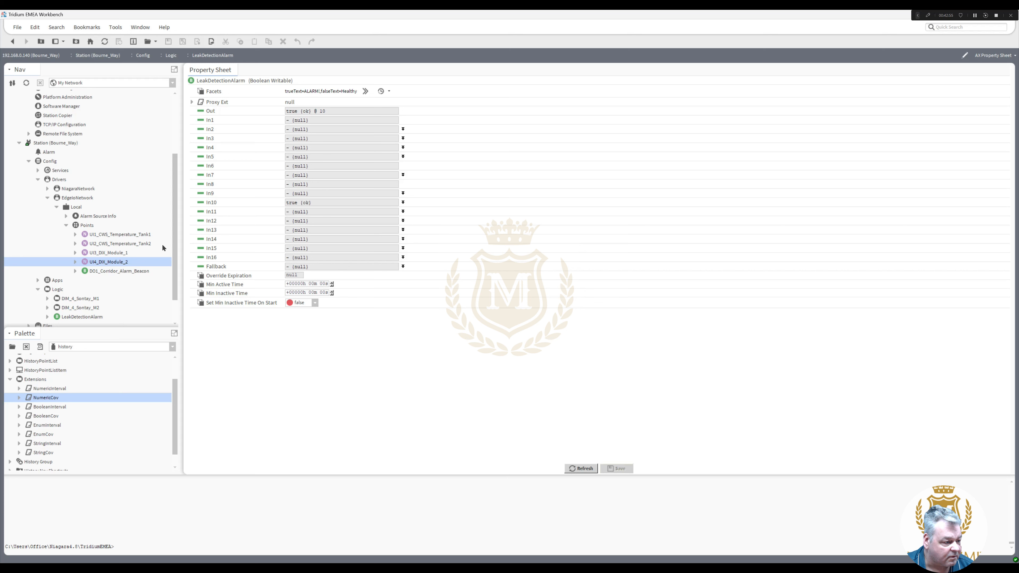
scroll(177, 273, down, 1)
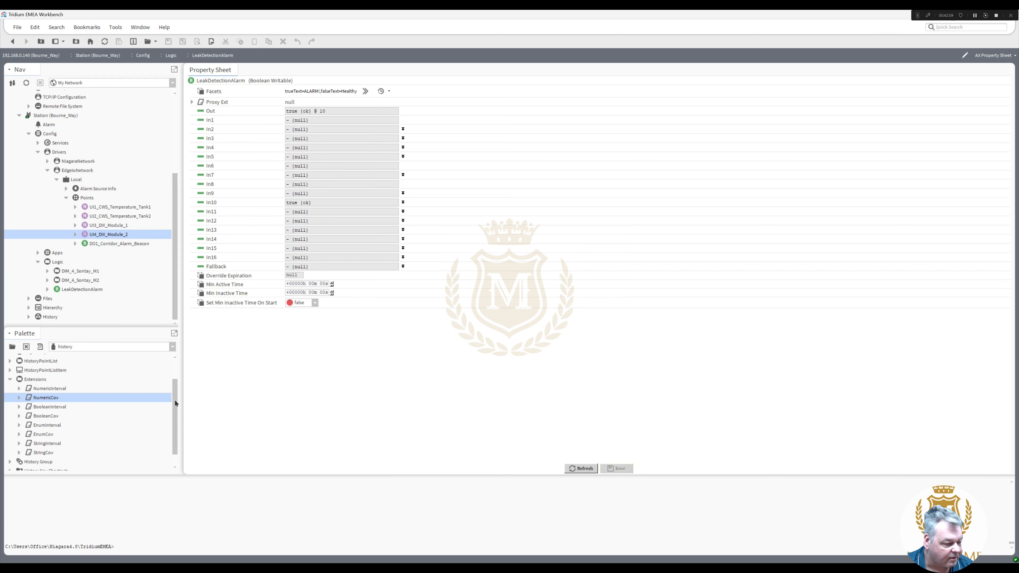
- Add a BooleanCov history extension to LeakDetectionAlarm and open its properties
click(49, 418)
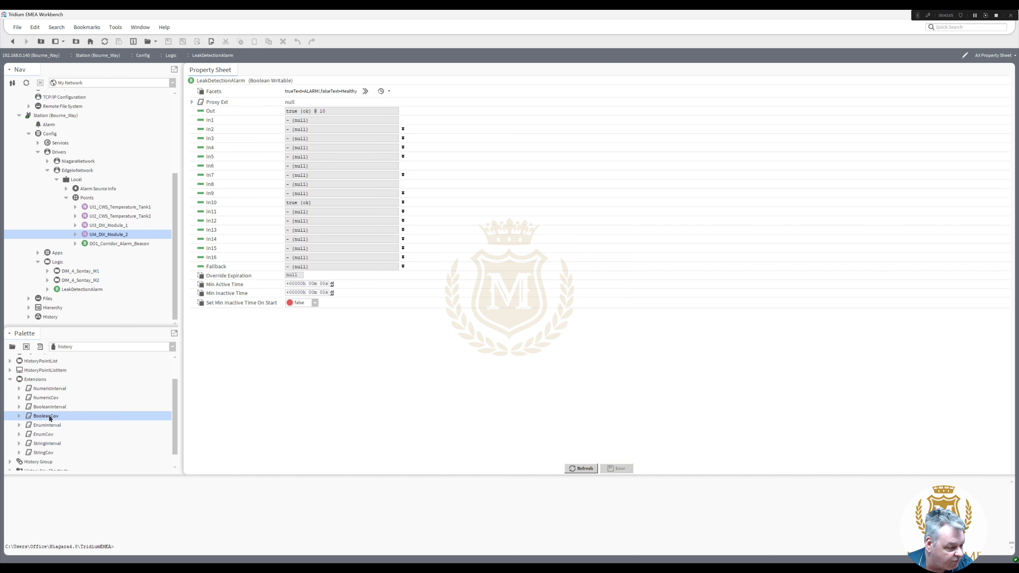
drag(50, 417, 80, 289)
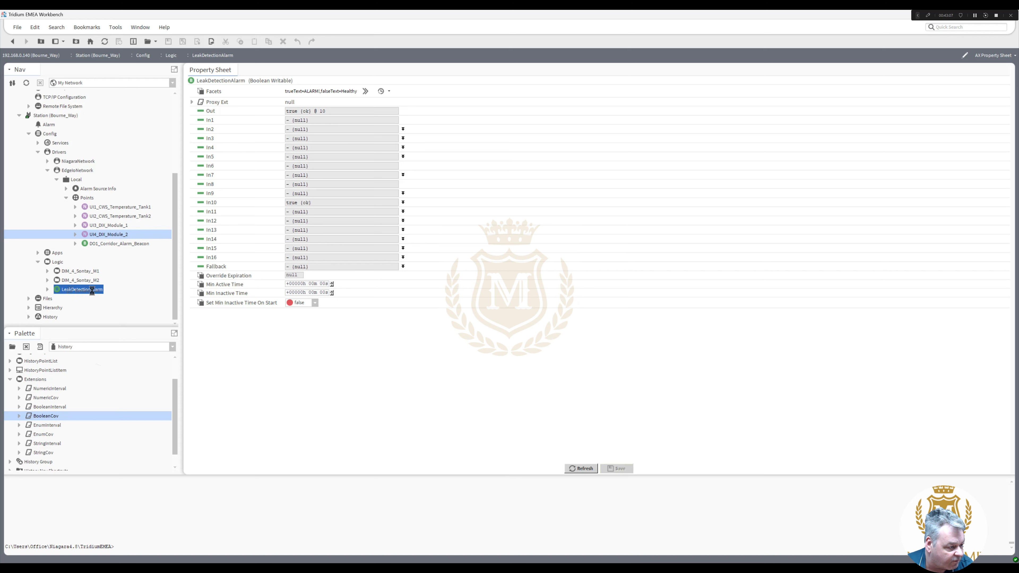
click(496, 299)
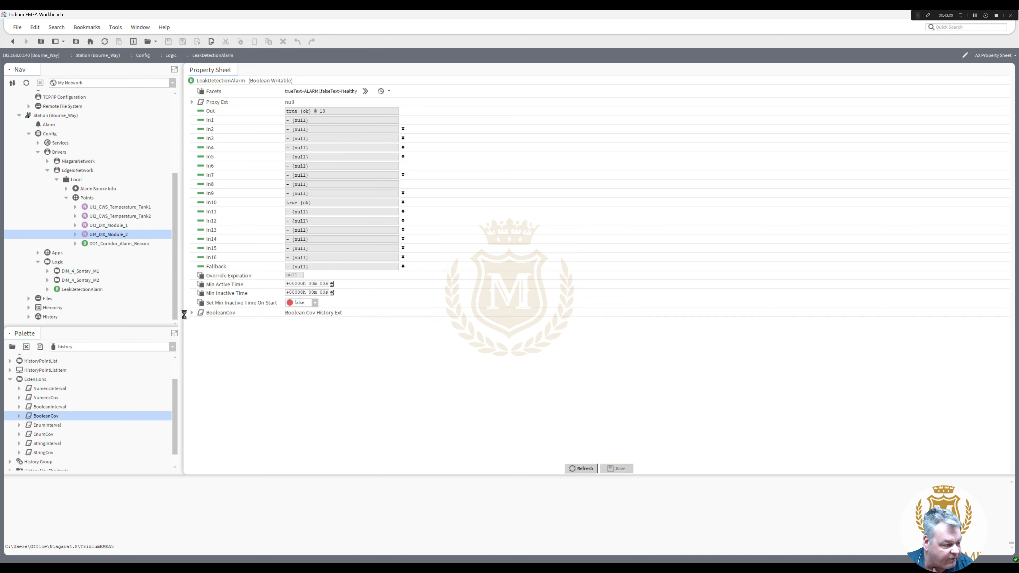
click(47, 290)
click(83, 308)
double_click(83, 308)
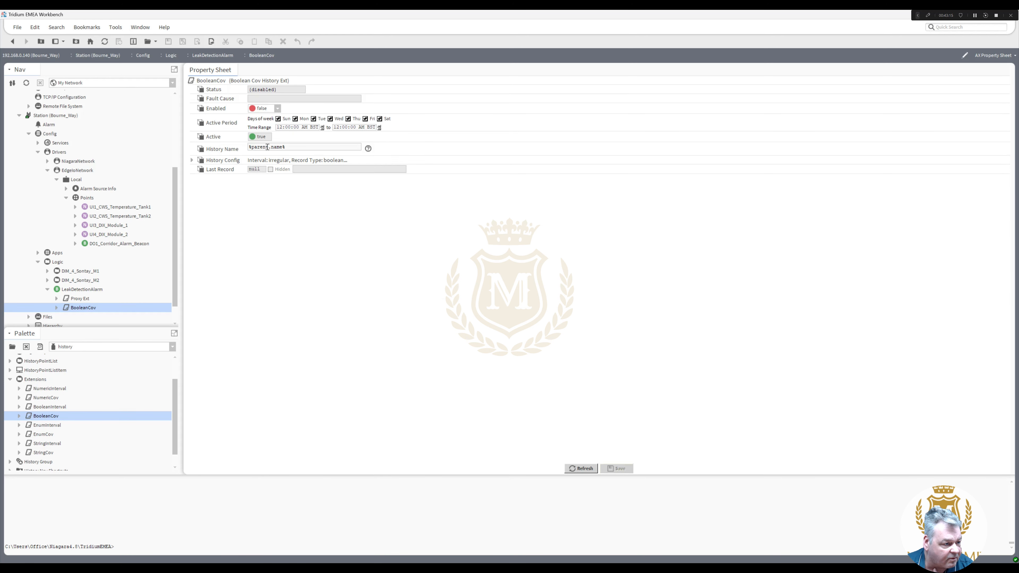
drag(289, 147, 240, 155)
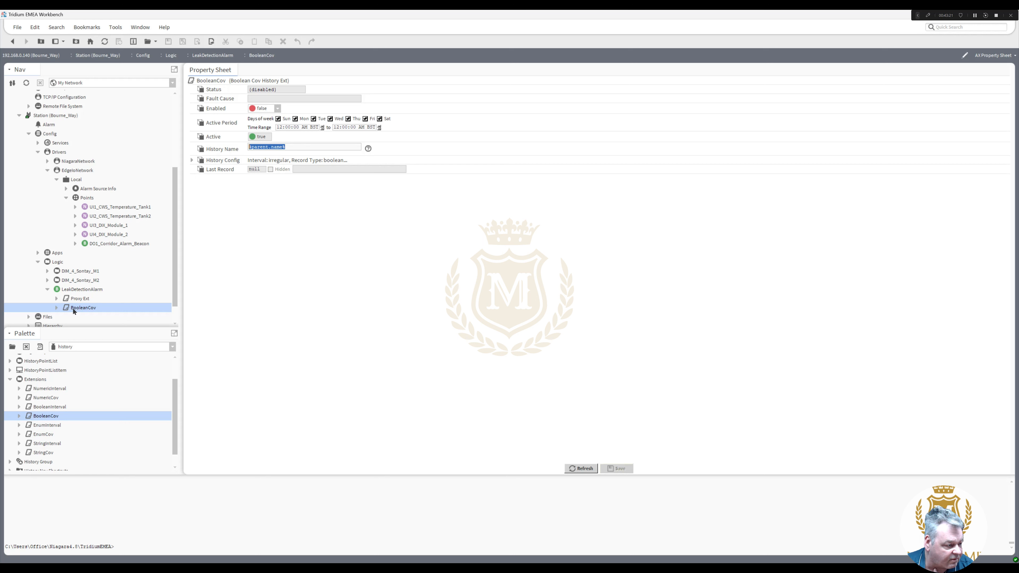
- Rename the point LeakDetectionAlarm to Leak_Detection_Alarm
right_click(79, 289)
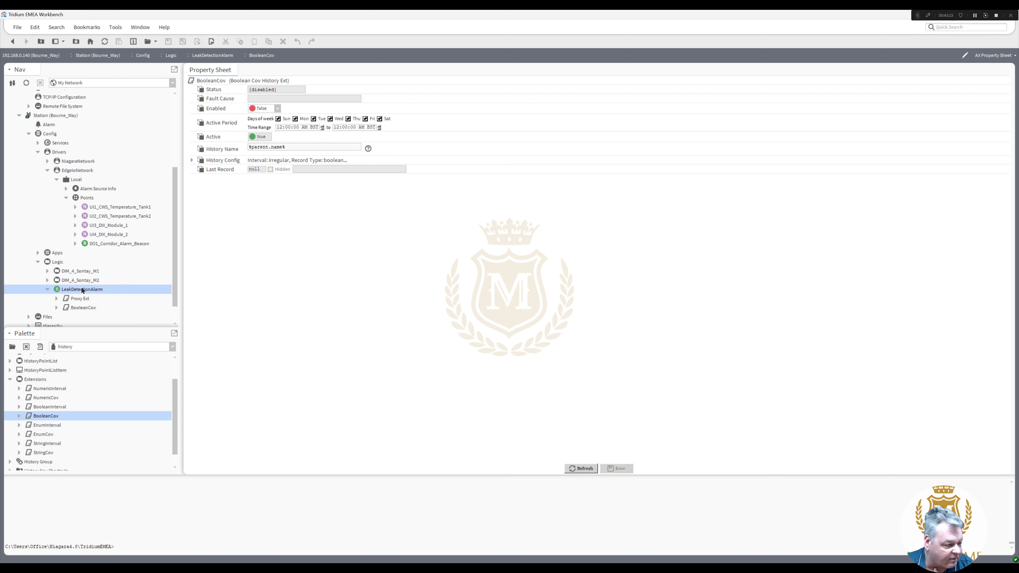
click(100, 491)
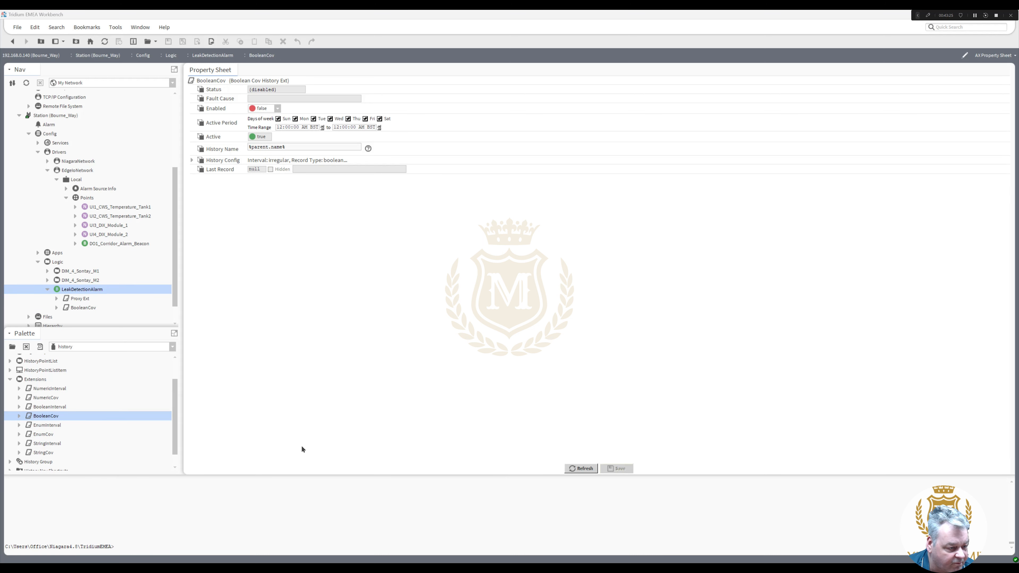
click(476, 283)
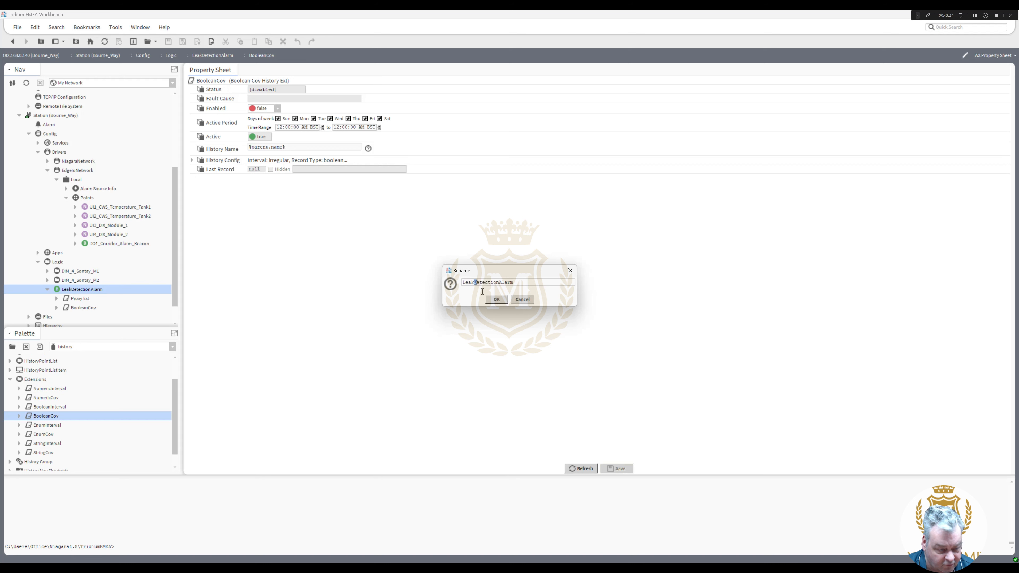
text(_)
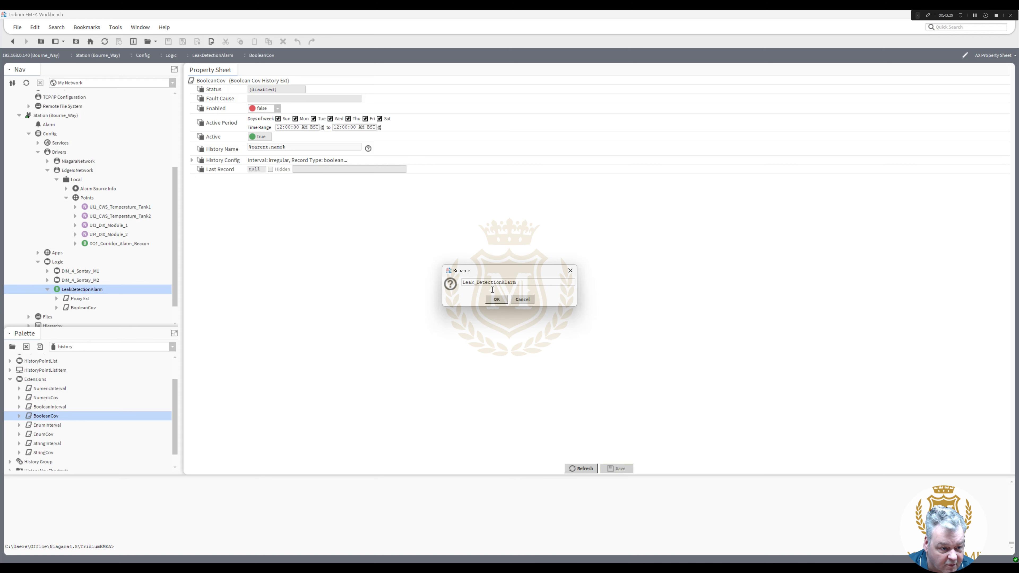
click(502, 283)
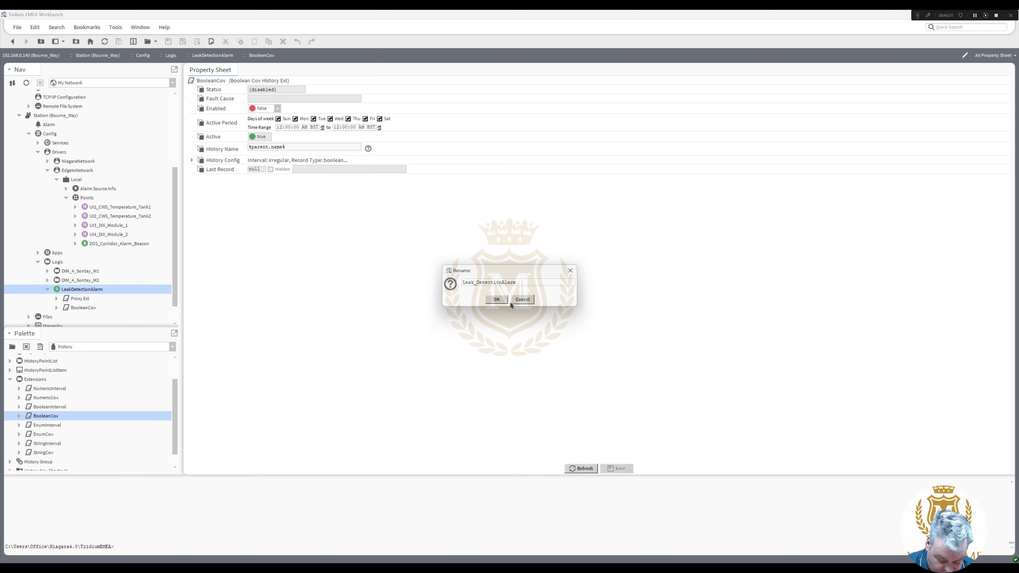
text(_)
click(497, 300)
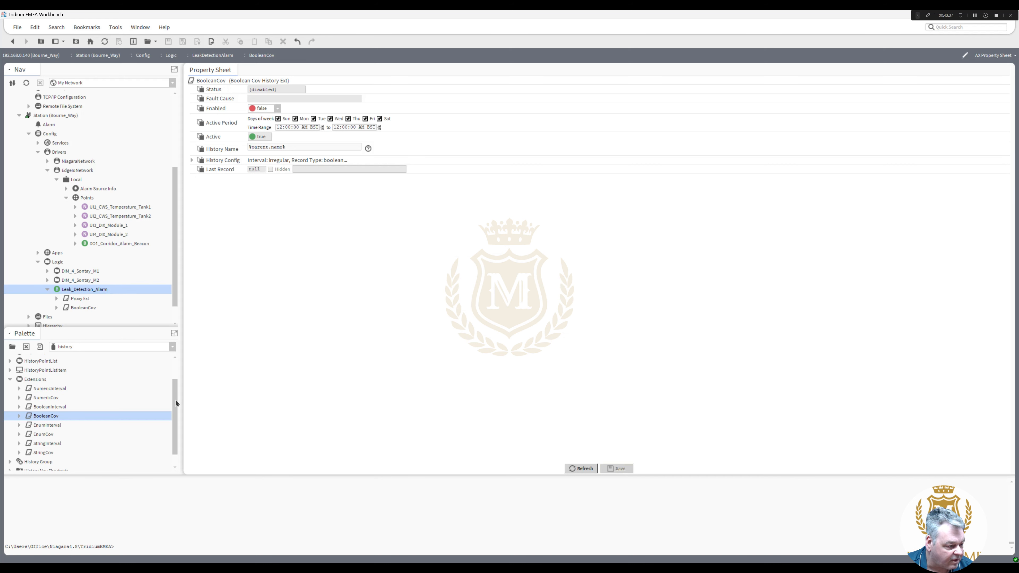
- Set the BooleanCov history capacity to 5000 records and save
drag(176, 401, 175, 388)
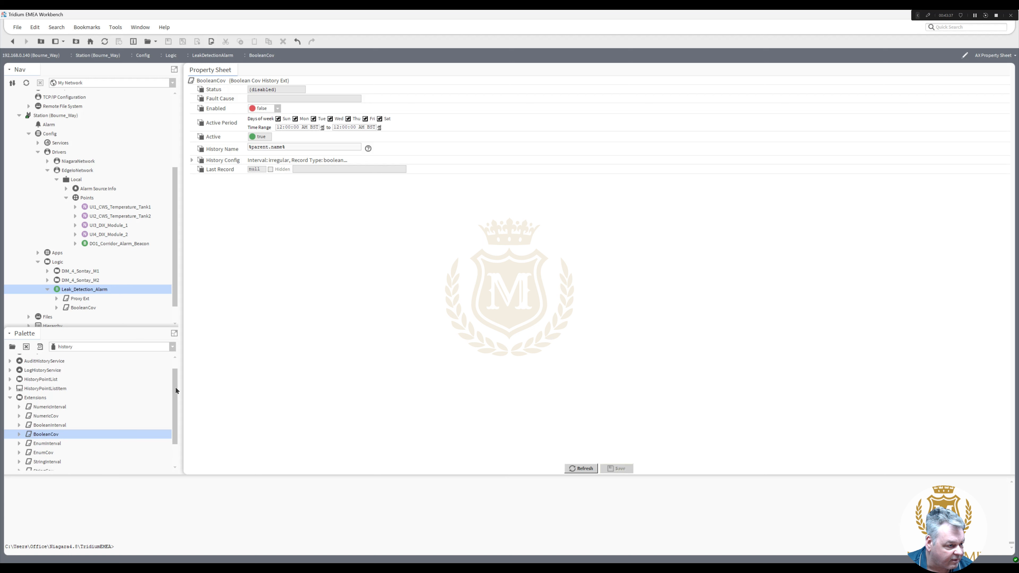
click(191, 159)
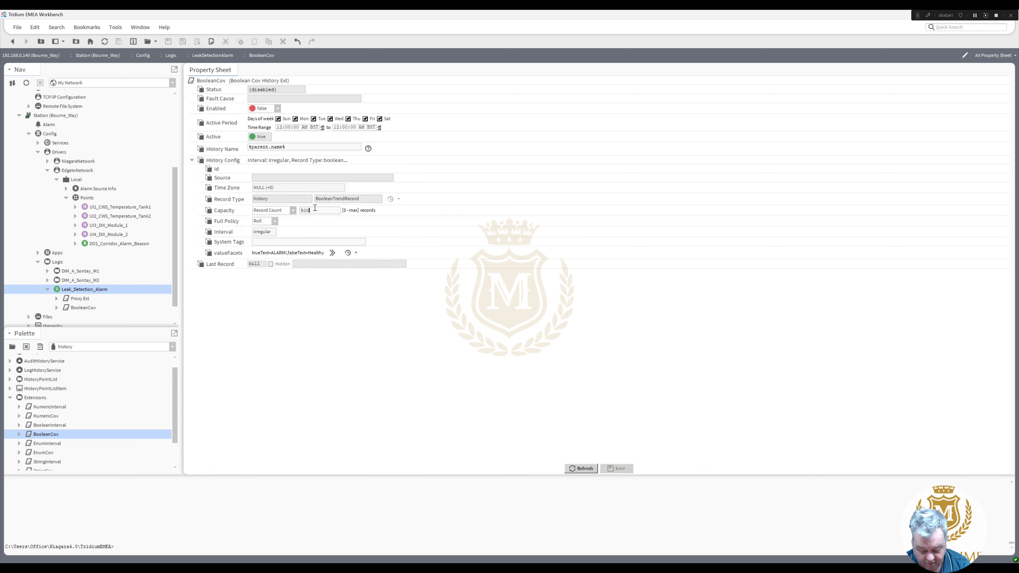
text(0)
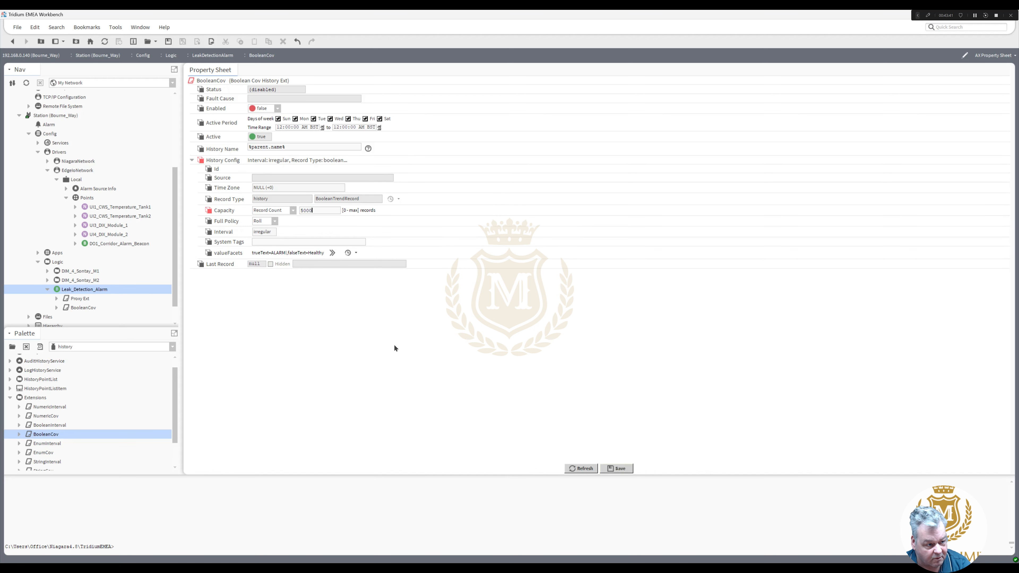
click(616, 468)
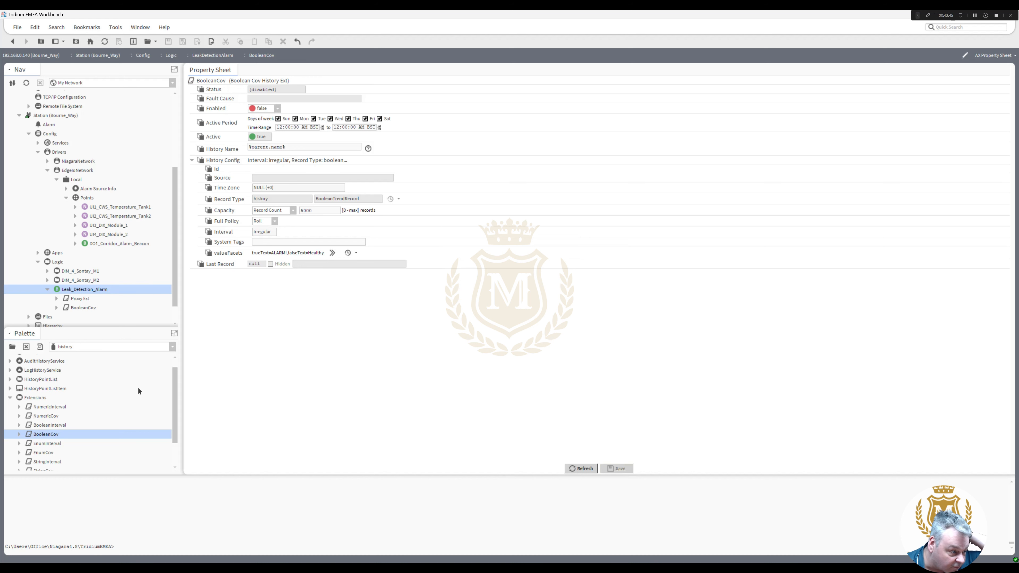
- Add a BooleanChangeOfStateAlarmExt from the alarm palette to Leak_Detection_Alarm
click(171, 345)
click(144, 357)
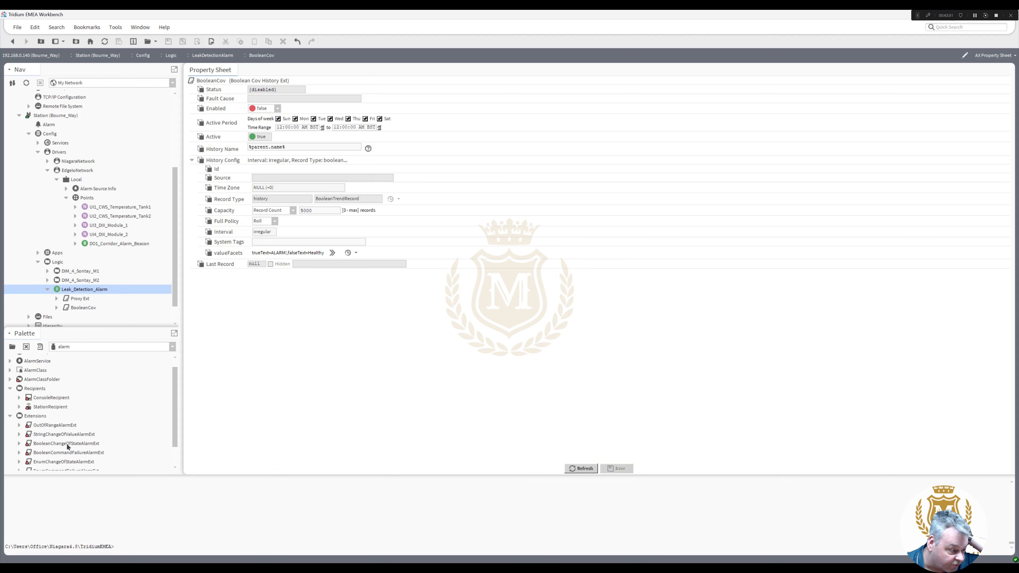
drag(66, 442, 91, 291)
click(497, 299)
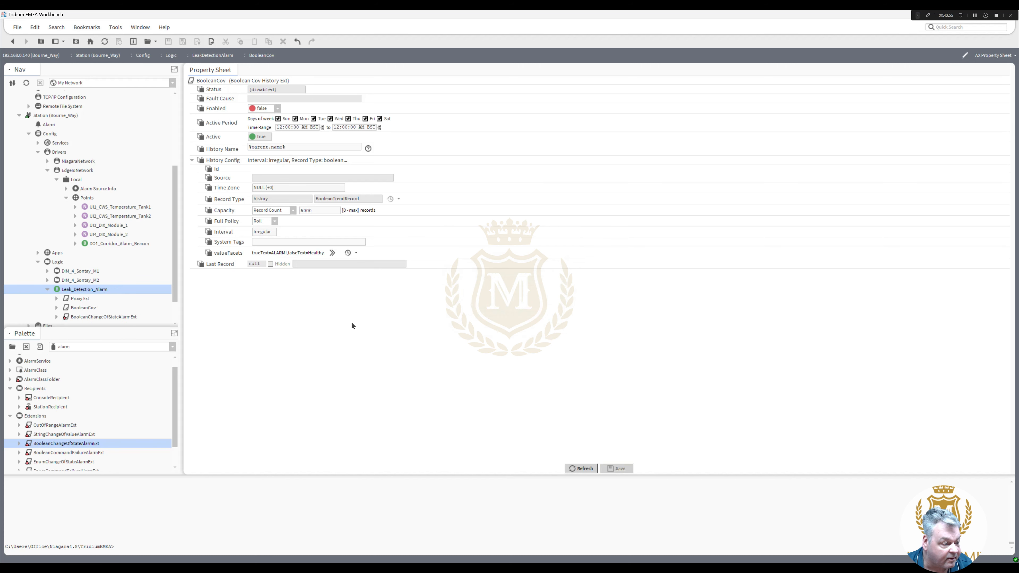
double_click(99, 317)
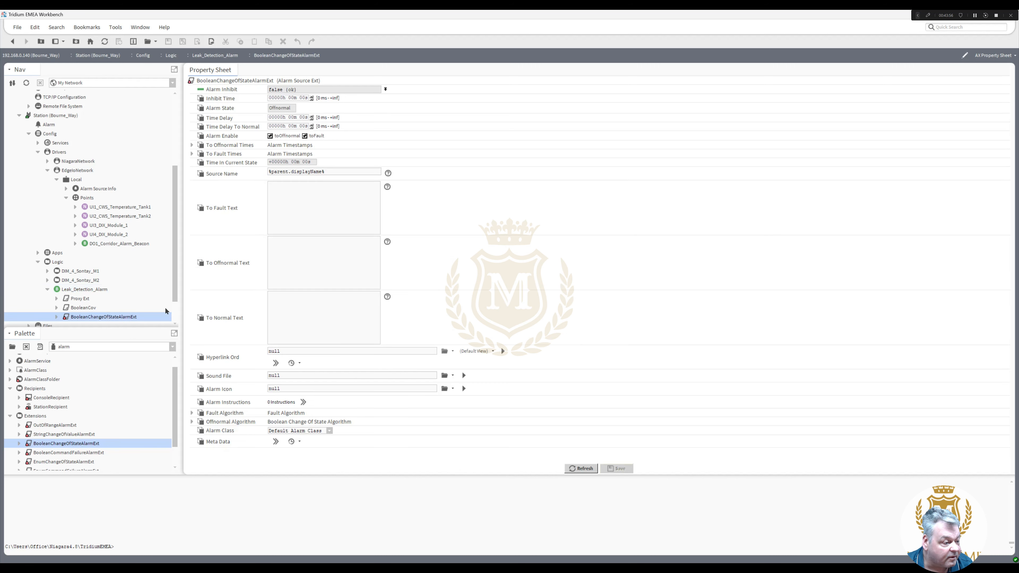
- Set To Offnormal Text ALARM! and To Normal Text Healthy on the alarm extension, and save
click(279, 263)
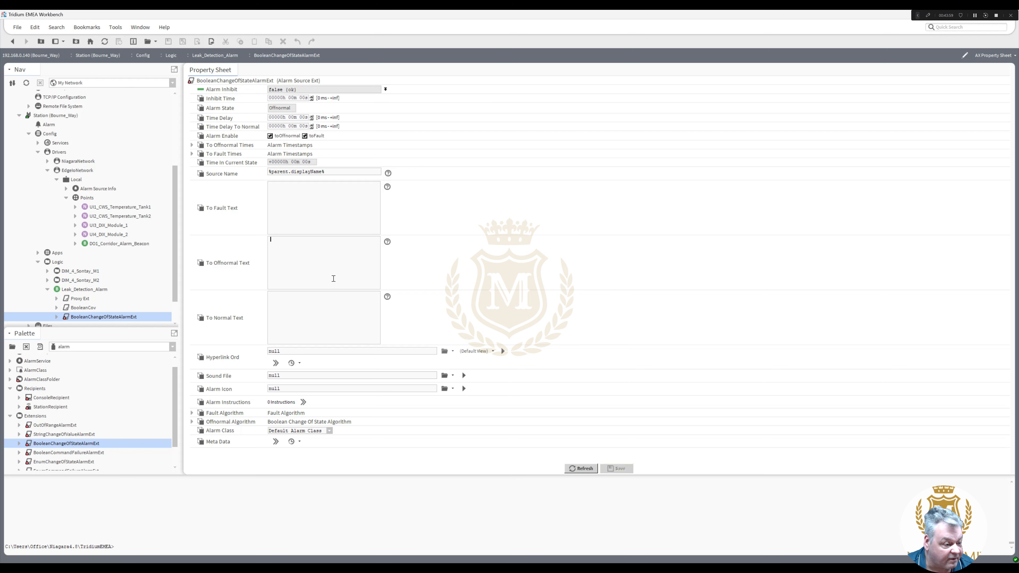
text(a)
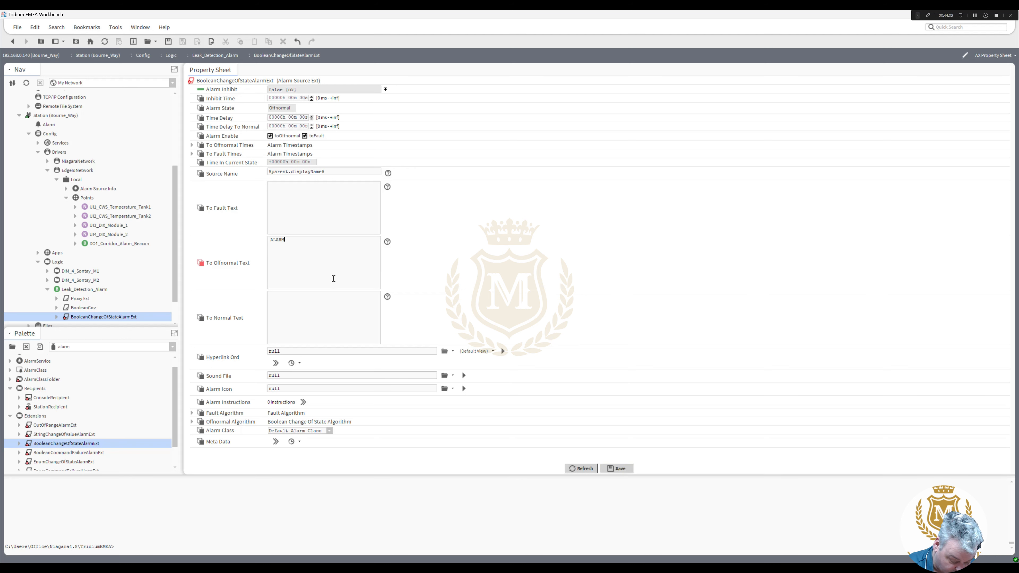
click(287, 307)
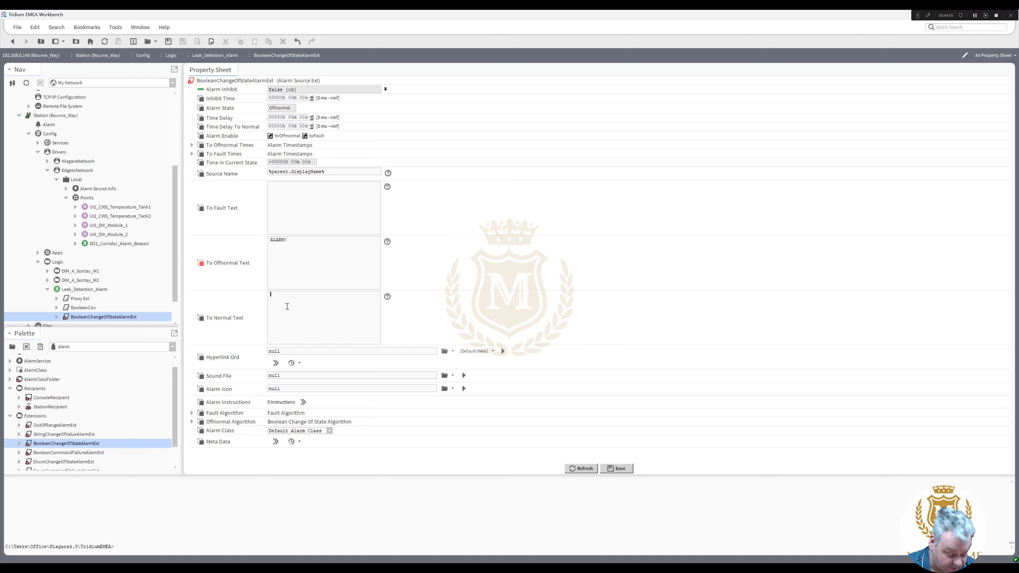
text(Healthy)
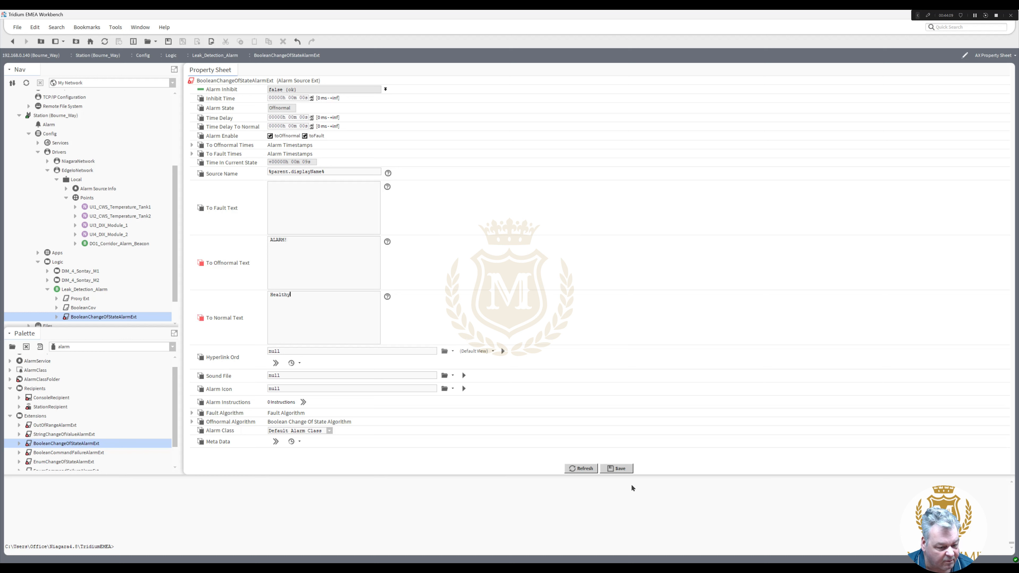
click(618, 469)
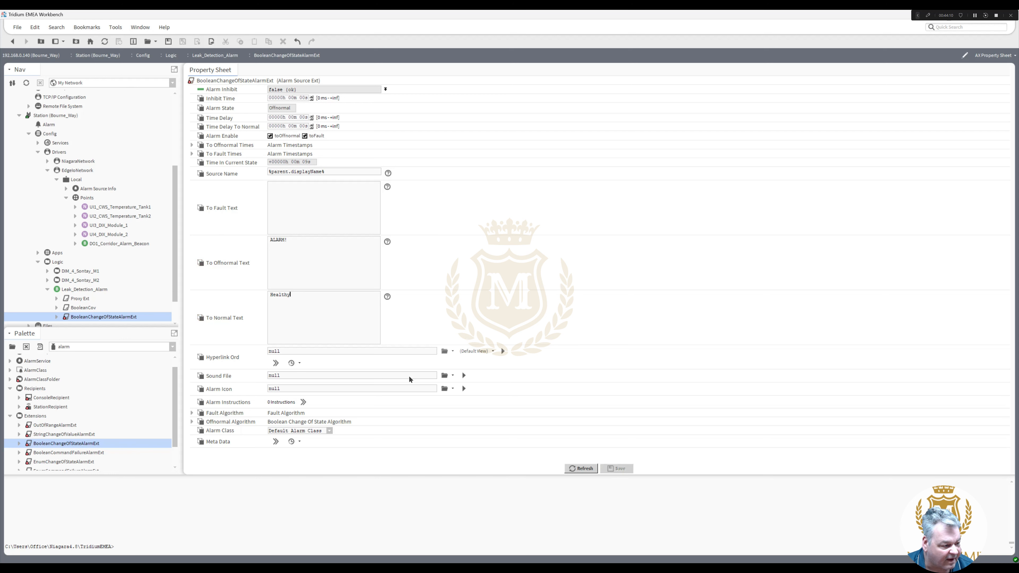
click(86, 291)
click(47, 290)
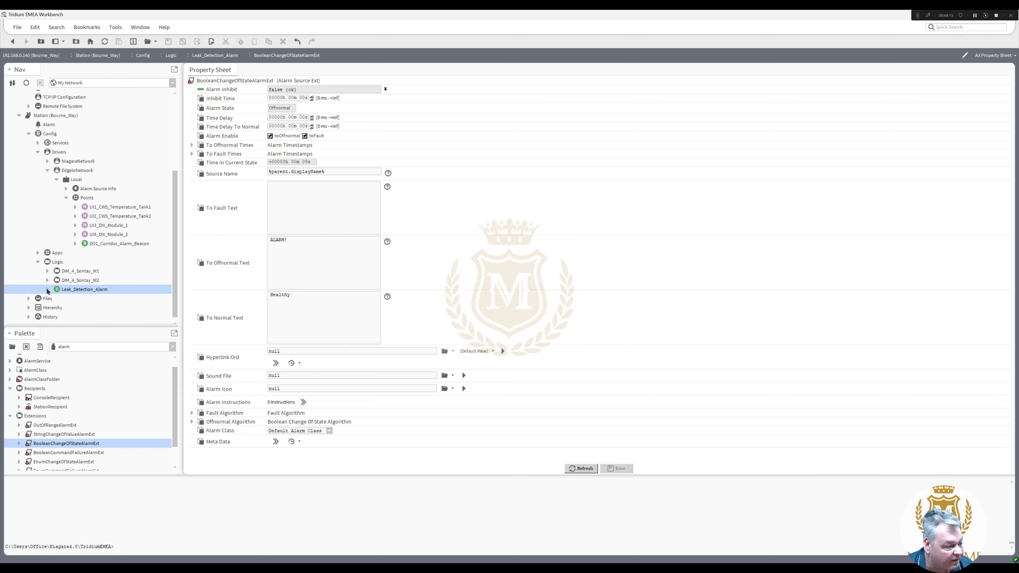
- Show the Logic folder in its Wire Sheet view
right_click(86, 263)
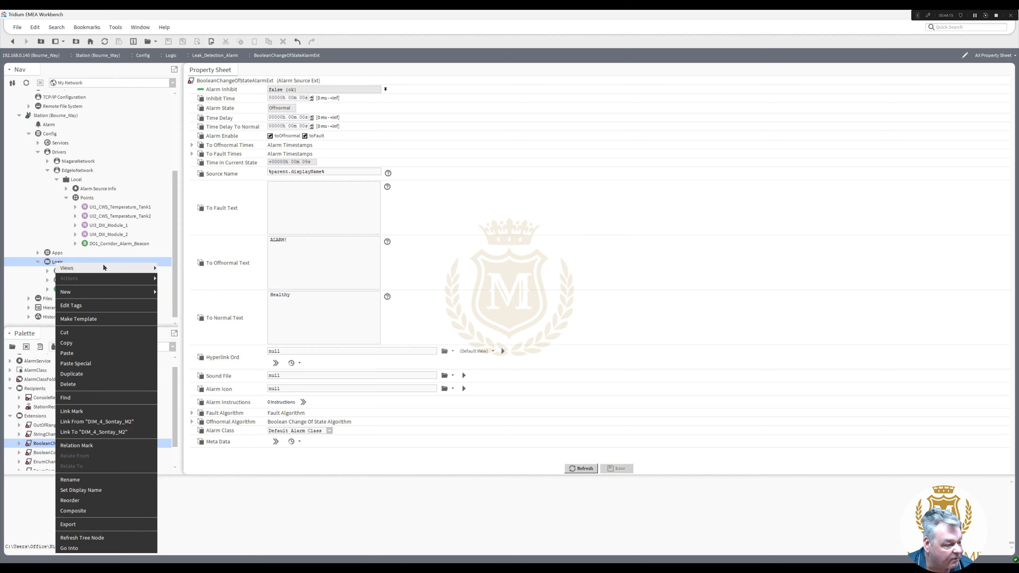
mouse_move(86, 267)
click(185, 268)
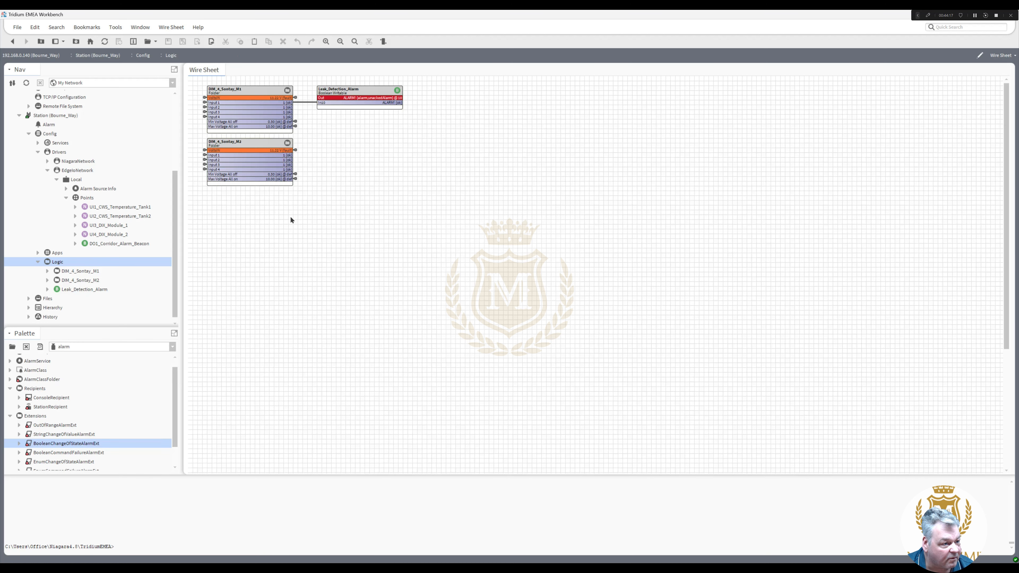
- Duplicate Leak_Detection_Alarm as Water_Conditioner_Fault and place it just below the original
click(355, 95)
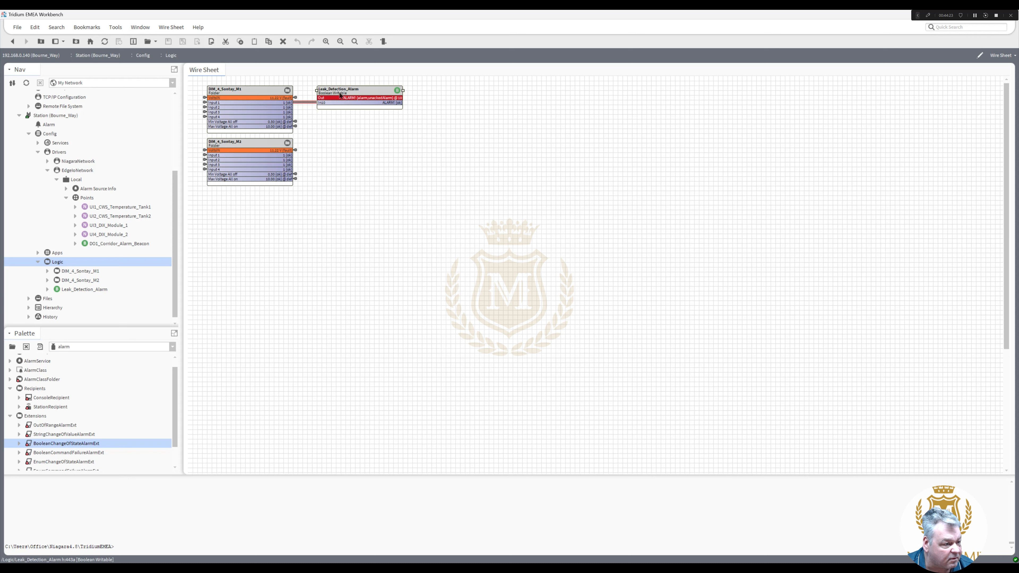
right_click(356, 96)
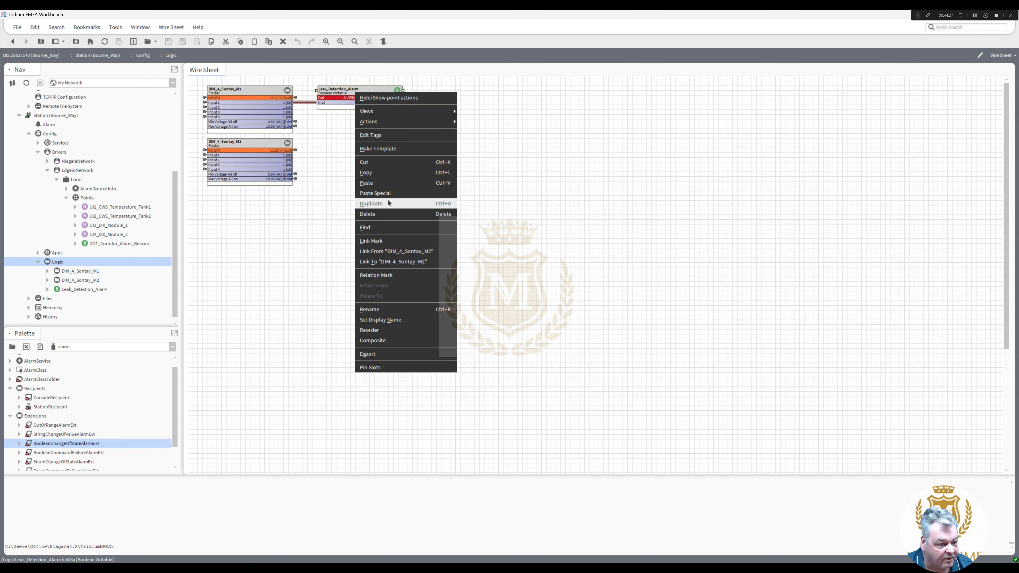
click(371, 204)
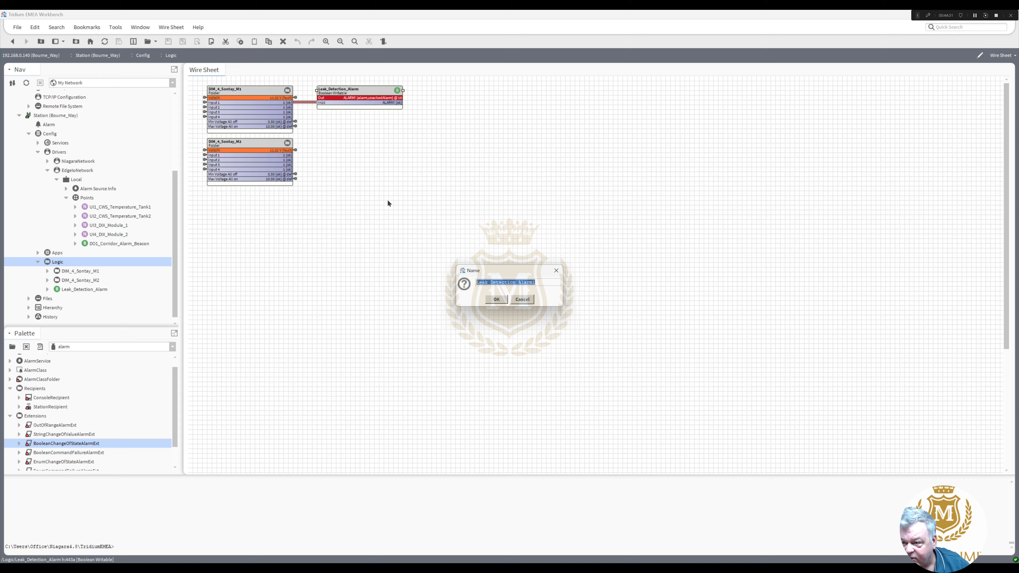
text(a)
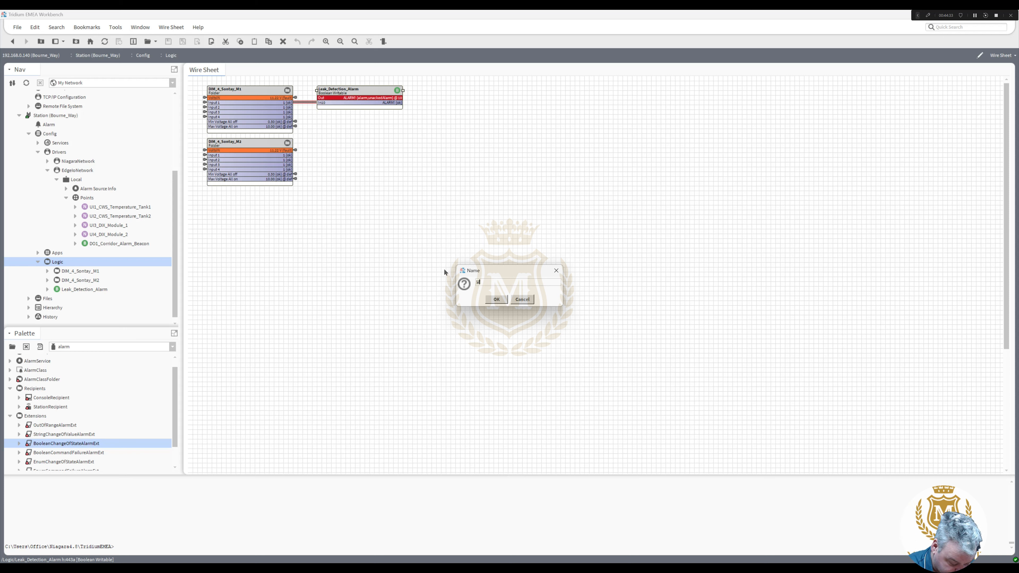
text(ater_Conditioner_Fault)
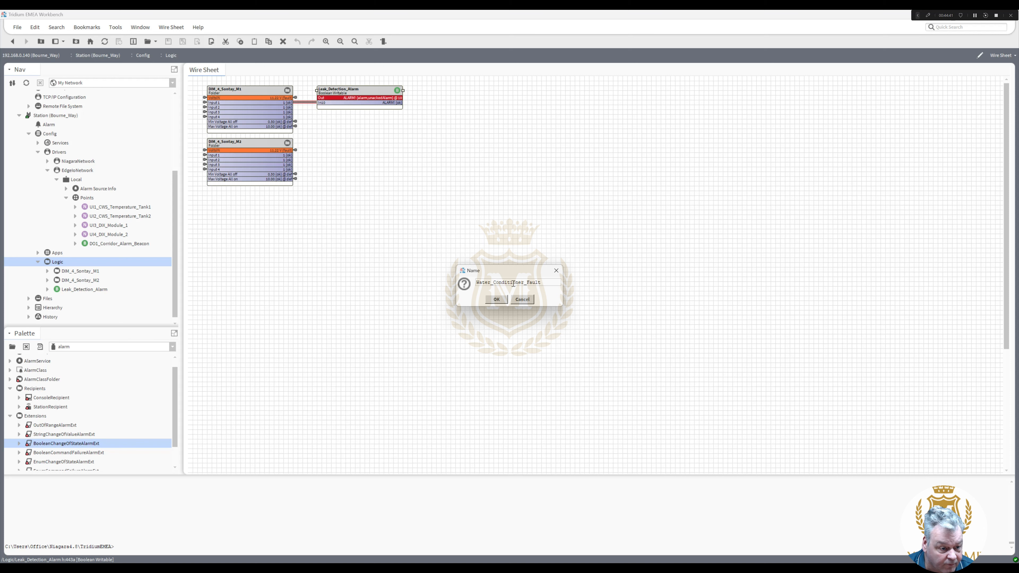
click(496, 300)
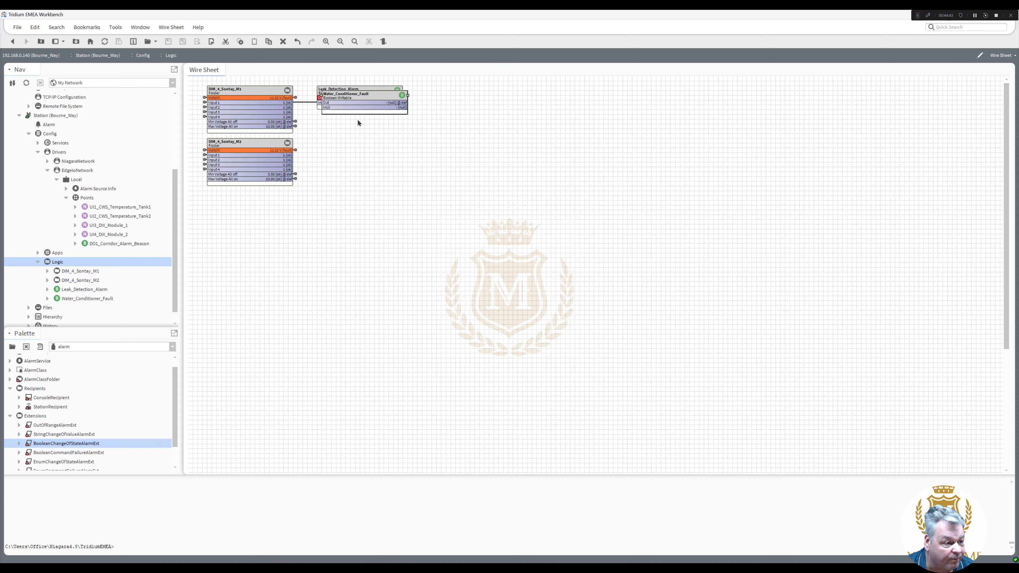
drag(352, 95, 320, 126)
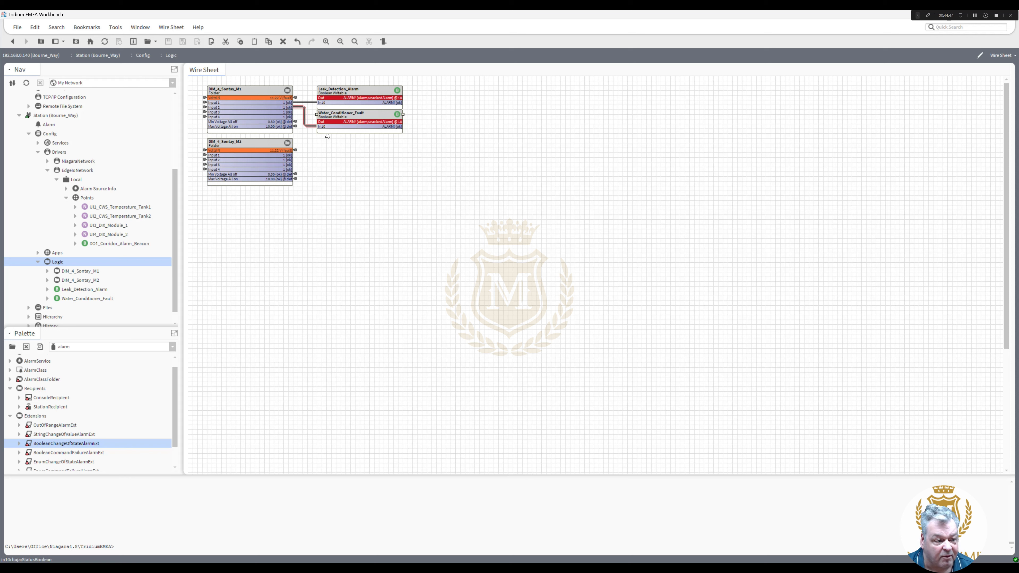
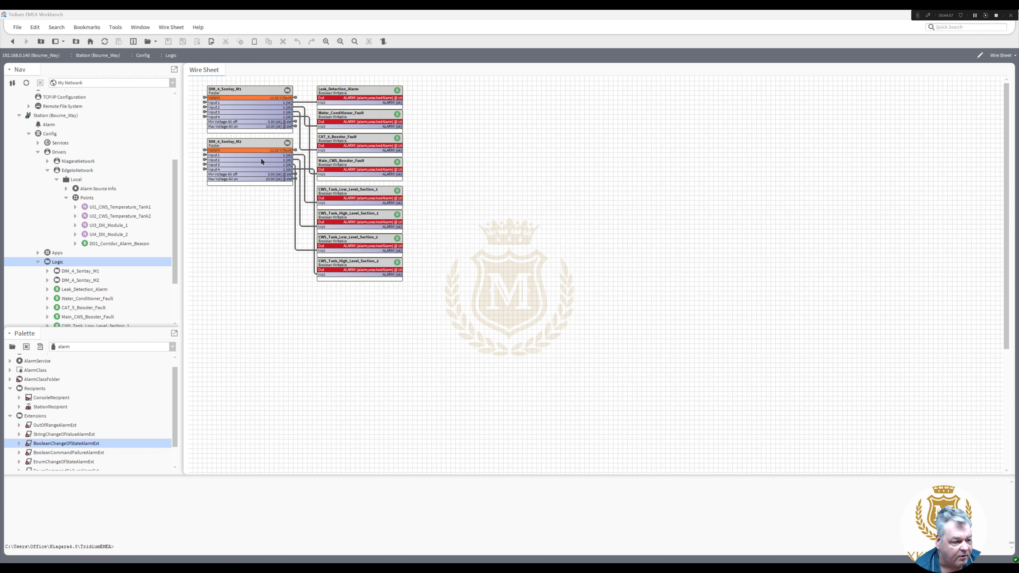
- Move the DIM_4_Sontay_M2 block lower on the wire sheet and open the Edge IO Points manager
drag(254, 140, 254, 197)
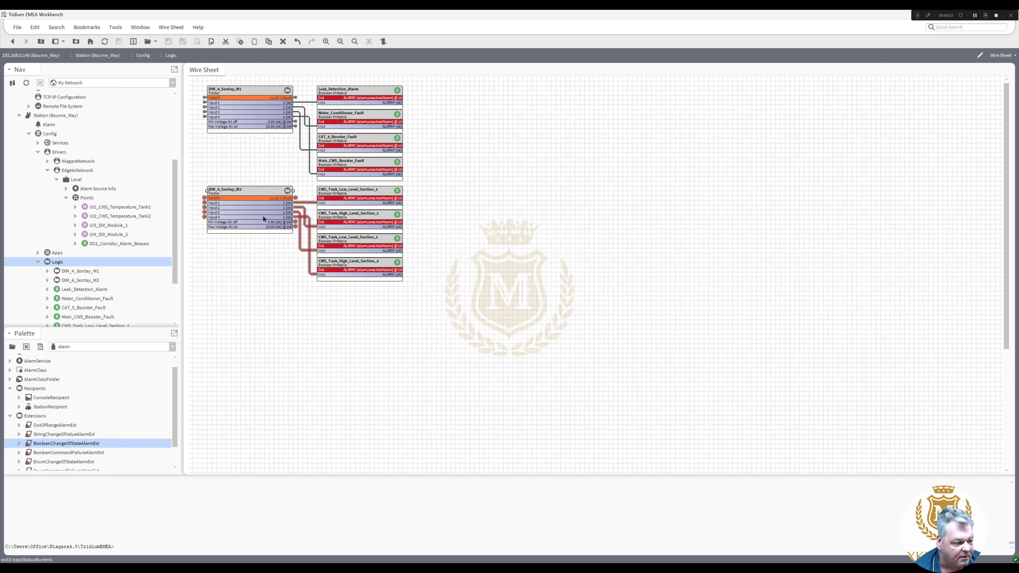
click(91, 198)
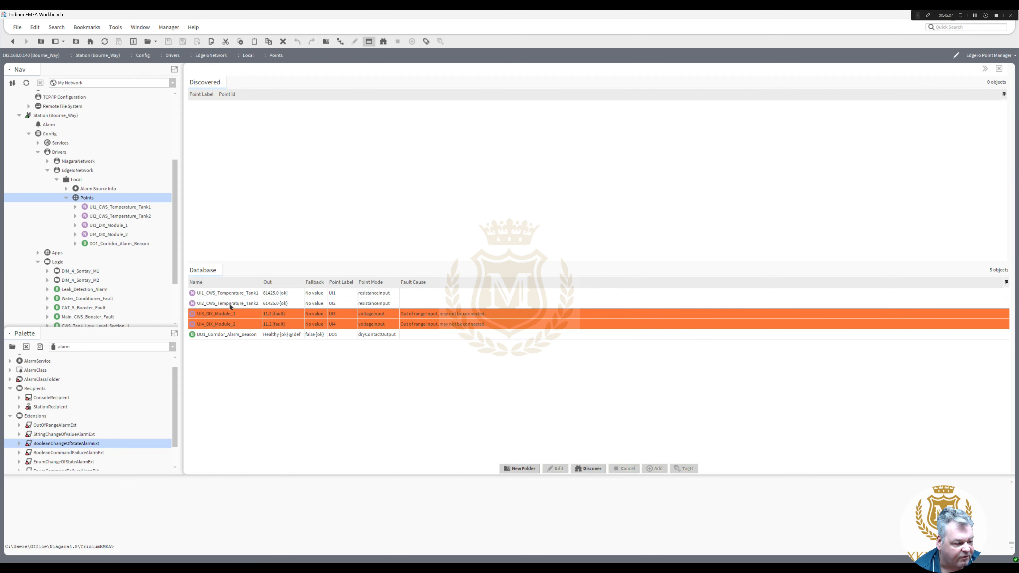
- Select UI1_CWS_Temperature_Tank1 and expand the Tank1 and Tank2 temperature points to list their extensions
click(246, 293)
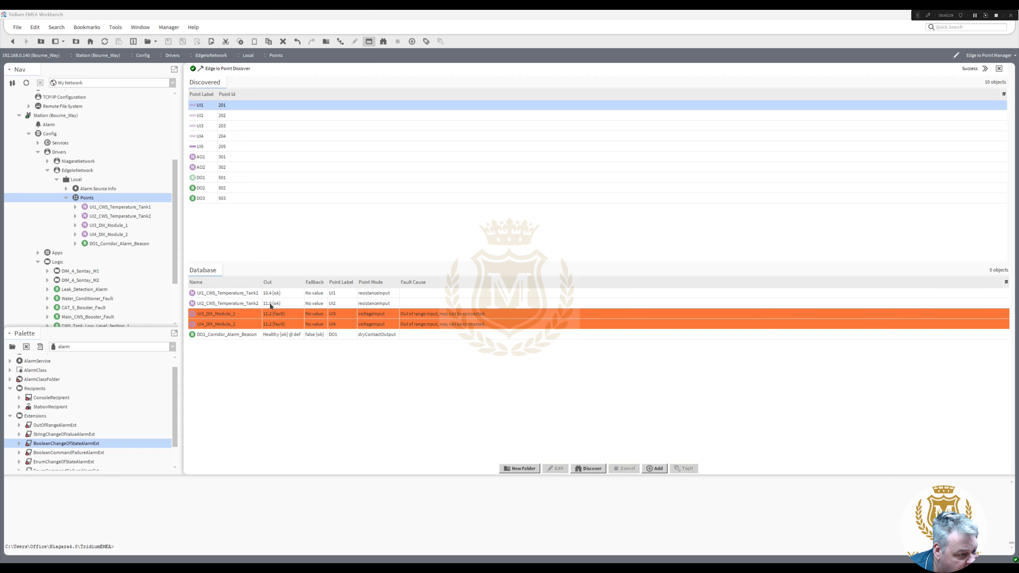
click(75, 207)
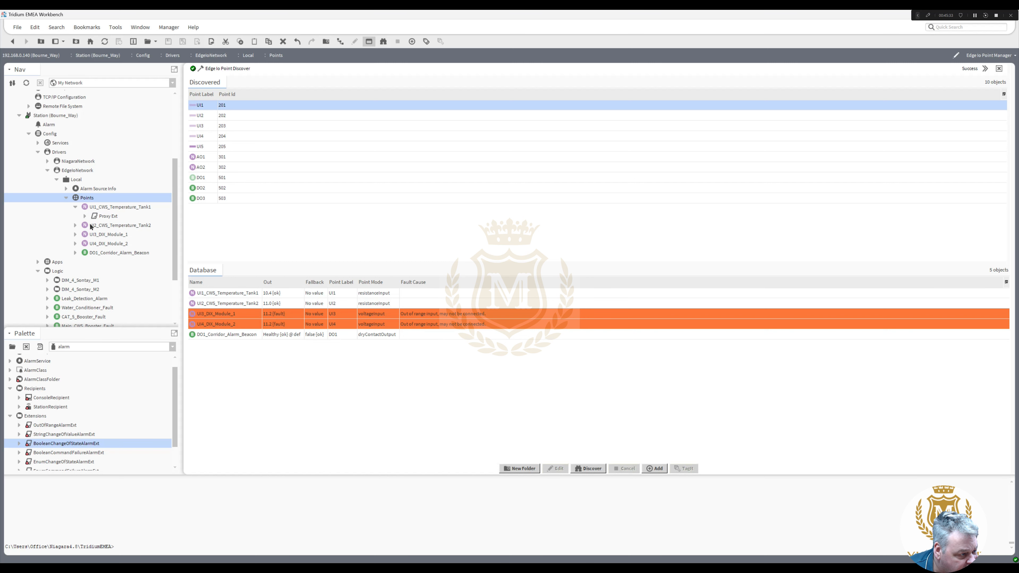
click(75, 225)
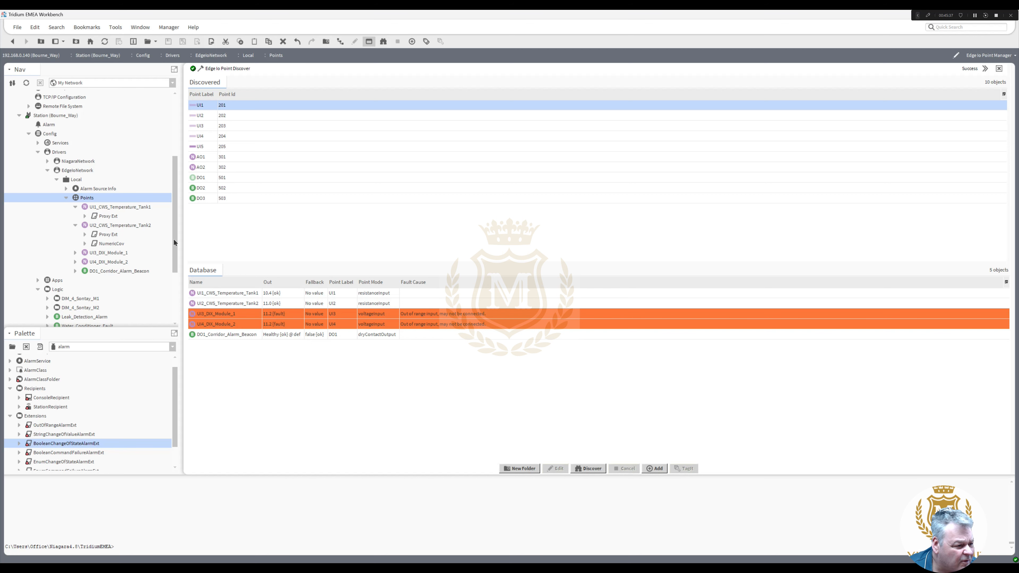
drag(174, 240, 174, 247)
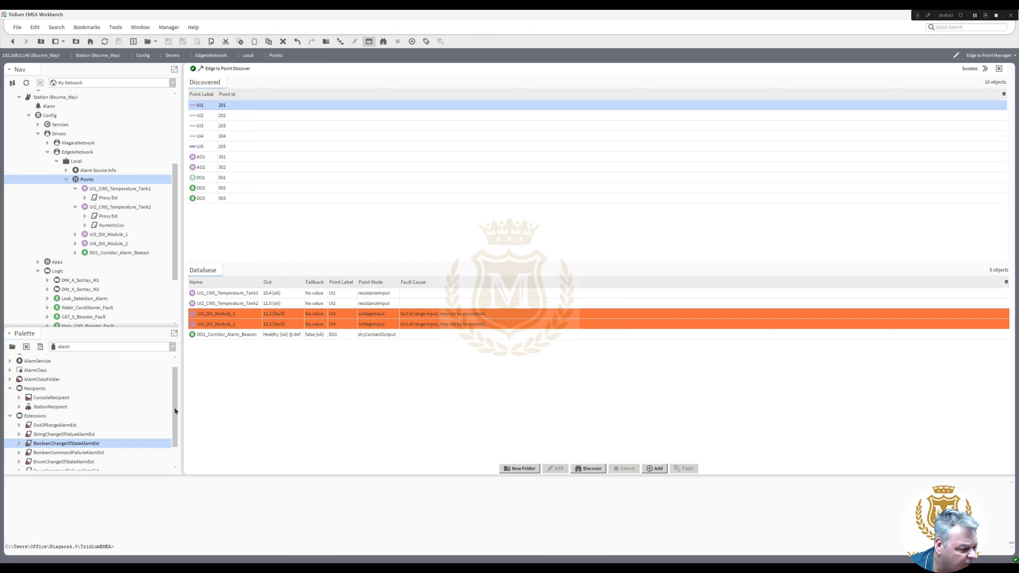
mouse_move(175, 407)
mouse_down()
mouse_move(176, 396)
mouse_move(174, 430)
mouse_move(174, 416)
mouse_up()
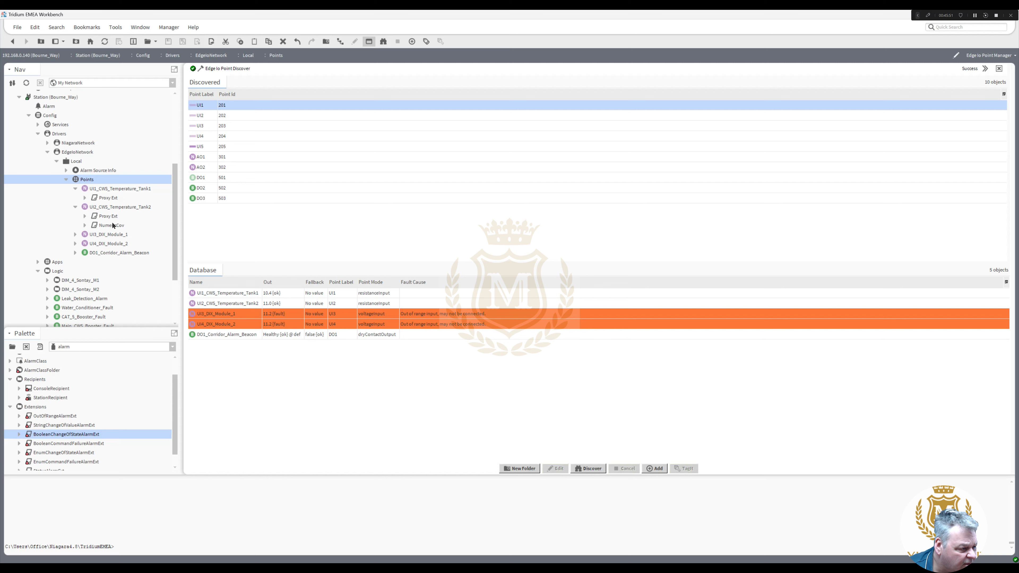
- Copy Tank2's NumericCov extension and paste it onto UI1_CWS_Temperature_Tank1
right_click(112, 225)
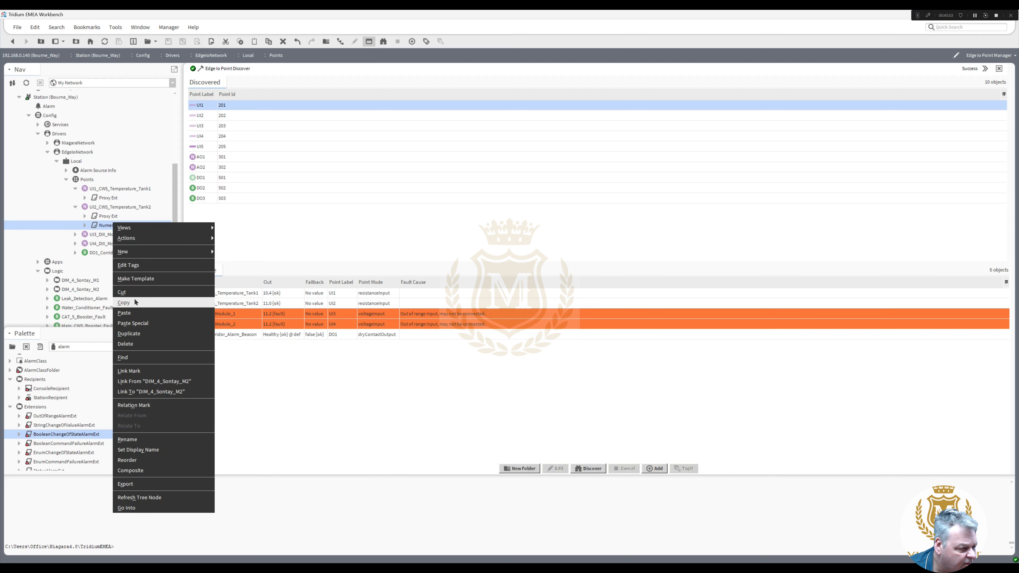
key(Escape)
right_click(115, 189)
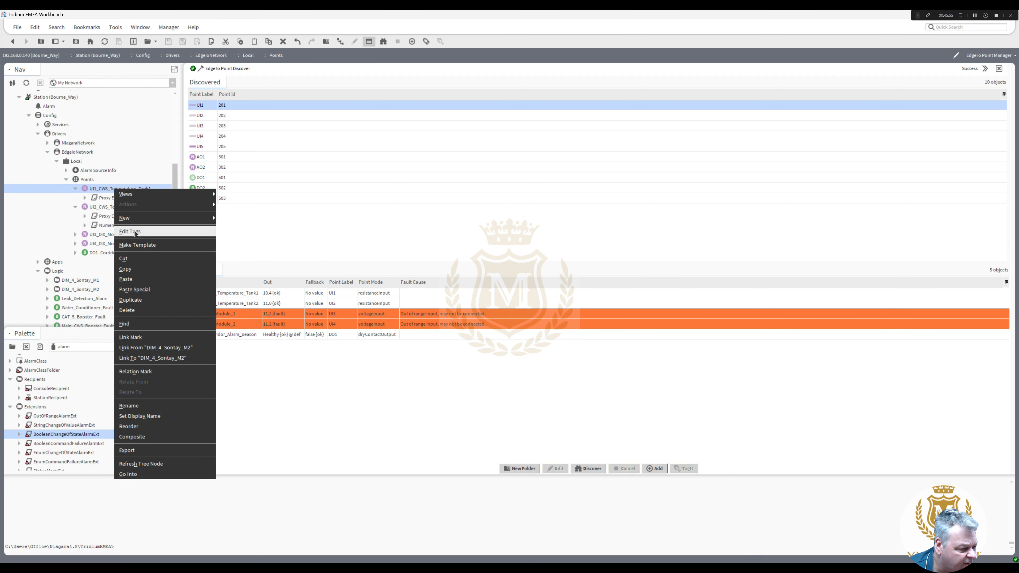
click(140, 279)
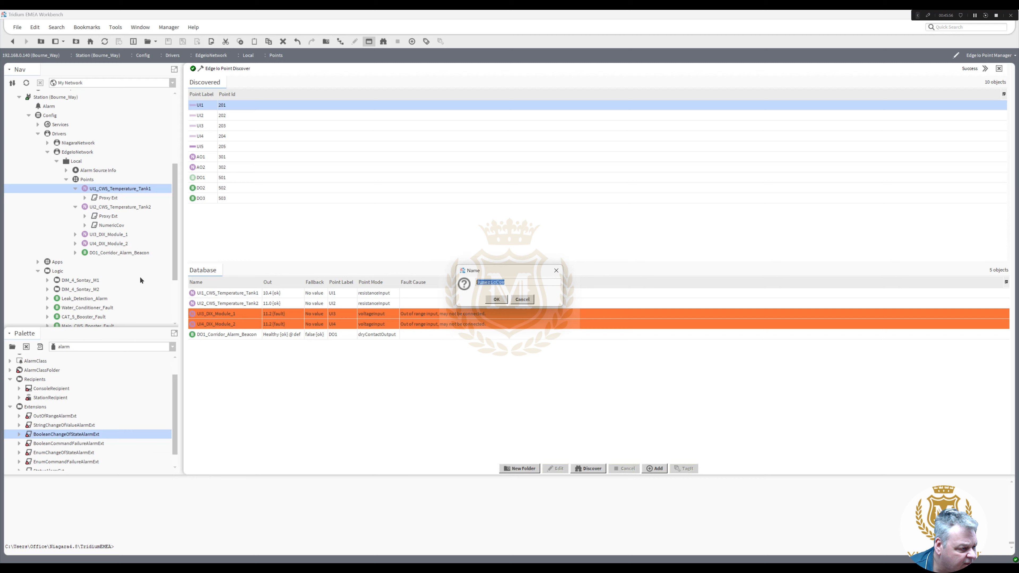
click(496, 299)
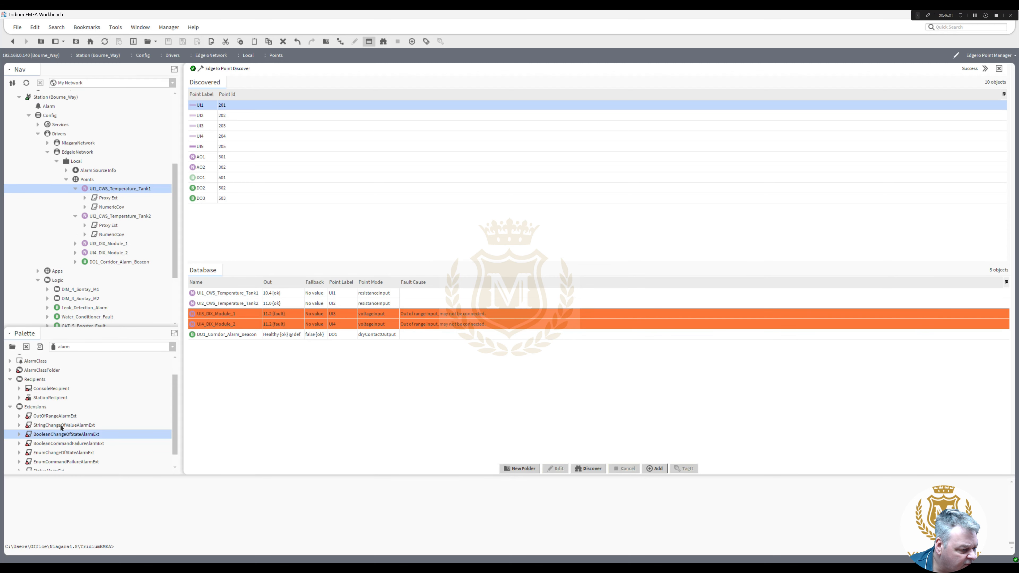
- Add an OutOfRangeAlarmExt from the palette to Tank1 and open its property sheet
drag(61, 419, 116, 198)
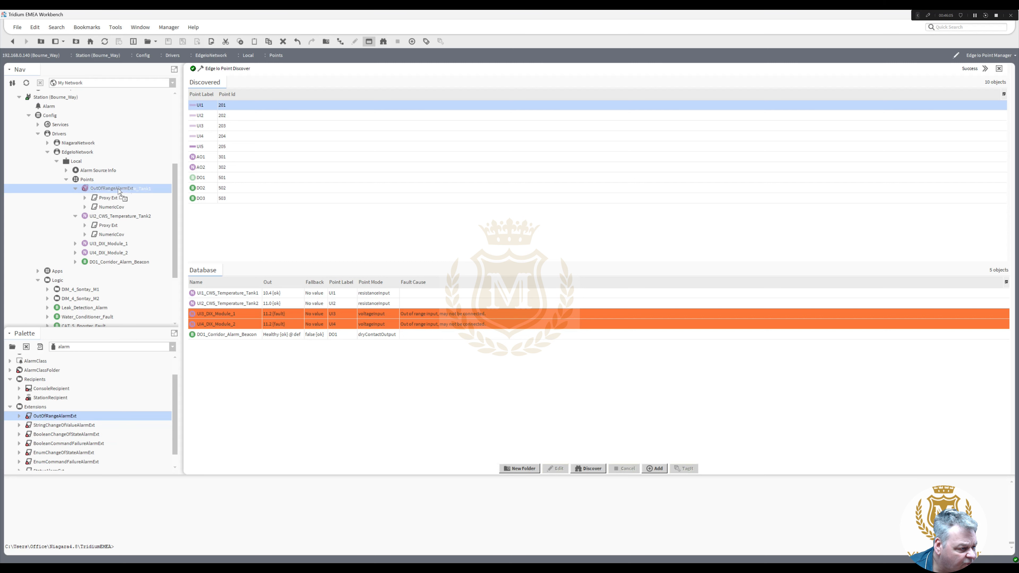
click(495, 299)
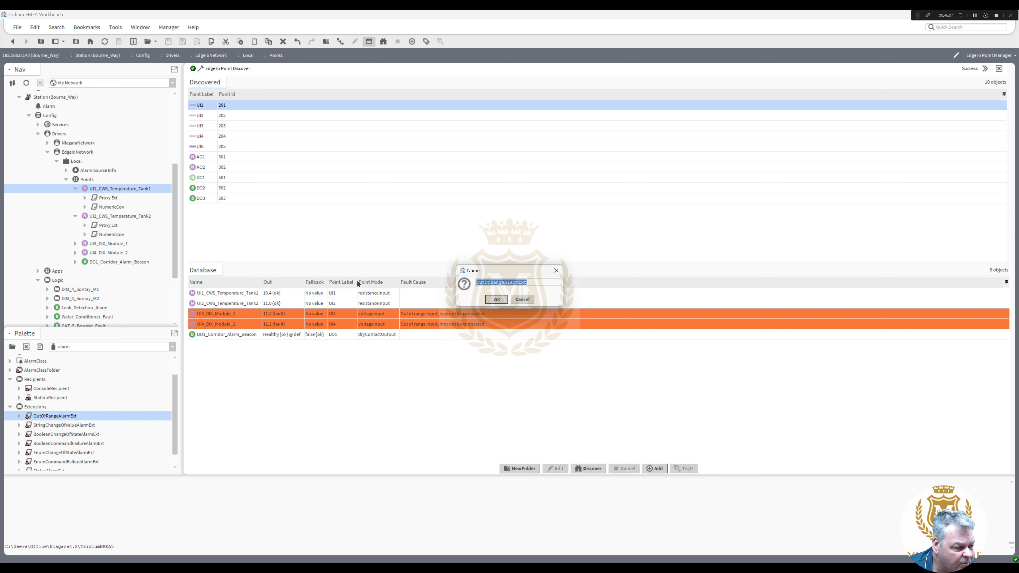
double_click(108, 217)
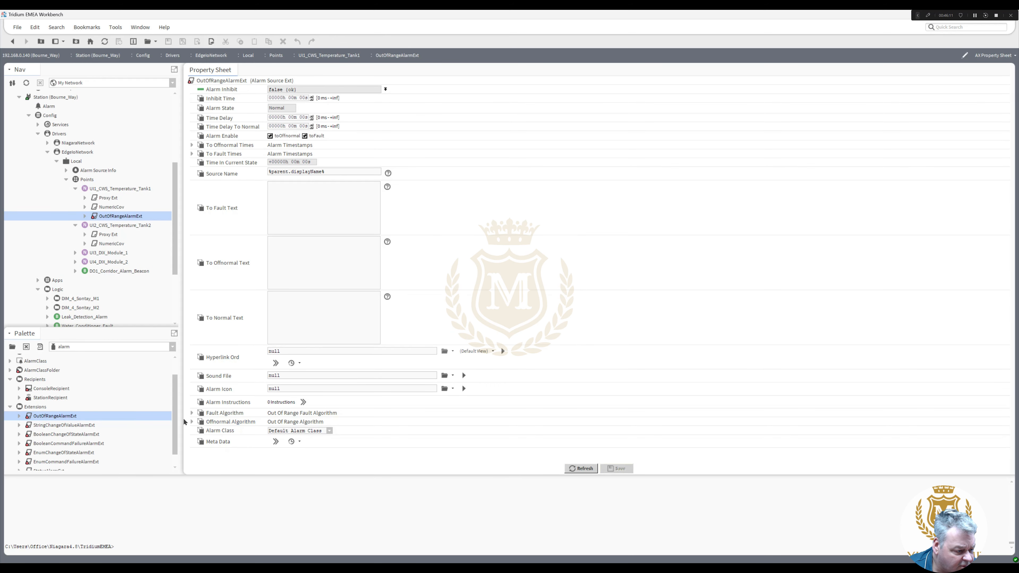
- Set the alarm's High Limit 21, Low Limit 0 and Deadband 1, enabling both limits
click(192, 422)
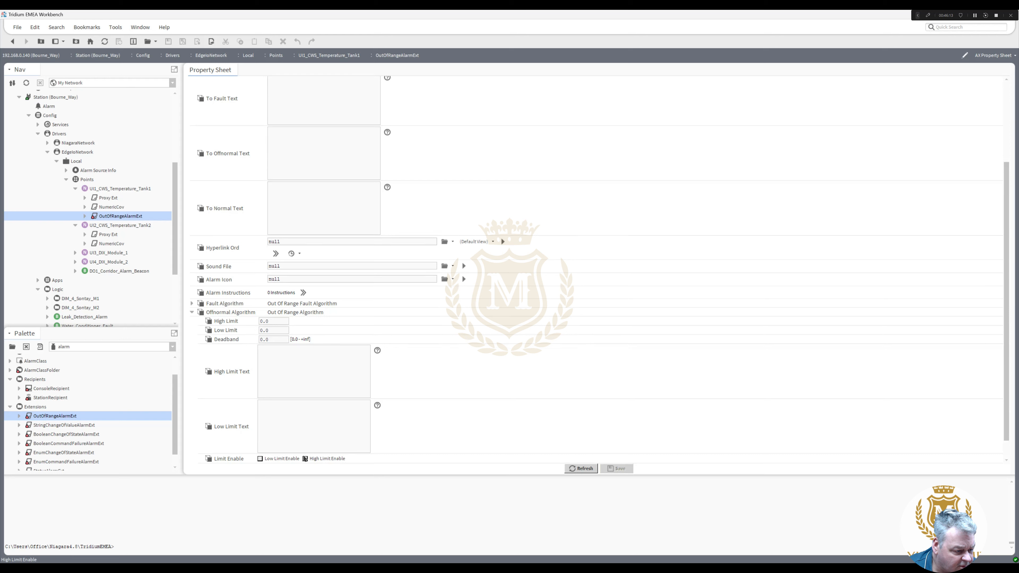
click(305, 459)
click(281, 371)
double_click(274, 321)
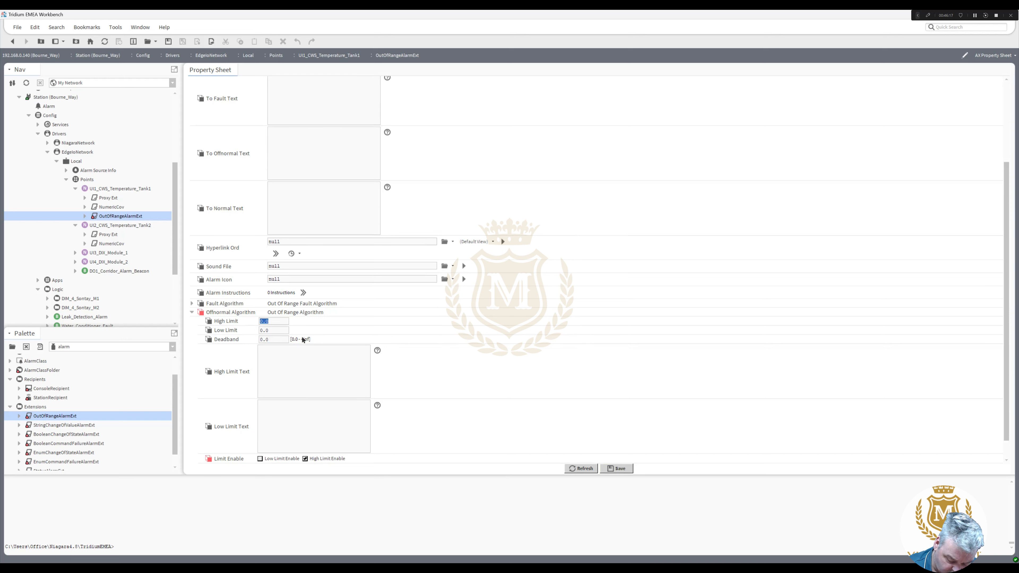
text(21)
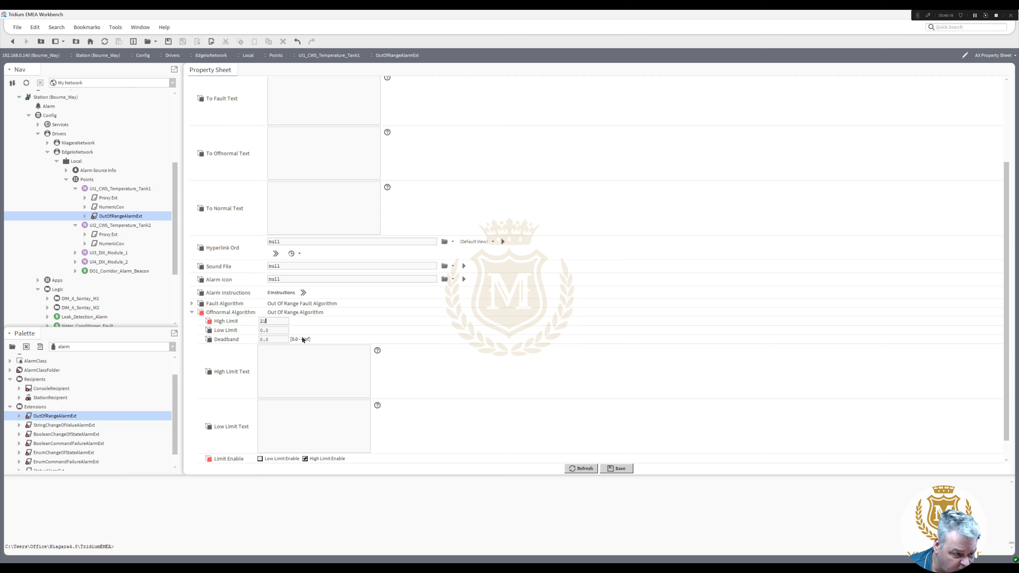
double_click(273, 339)
text(1)
double_click(278, 330)
click(261, 459)
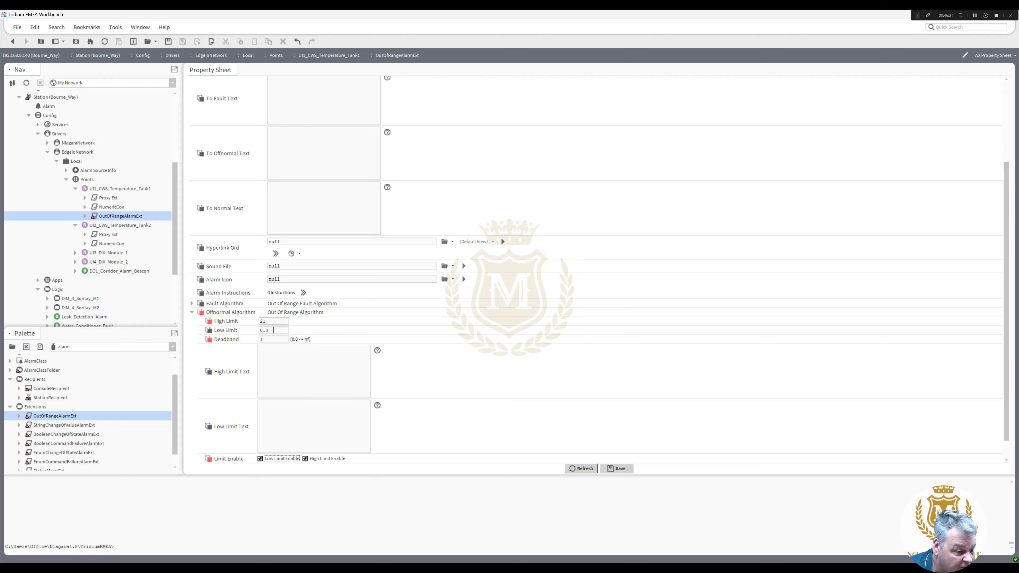
- Enter alarm texts 'Above 21 Degree', 'Below 0 Degree' and 'Temperature Healthy', save, and copy the extension
click(271, 373)
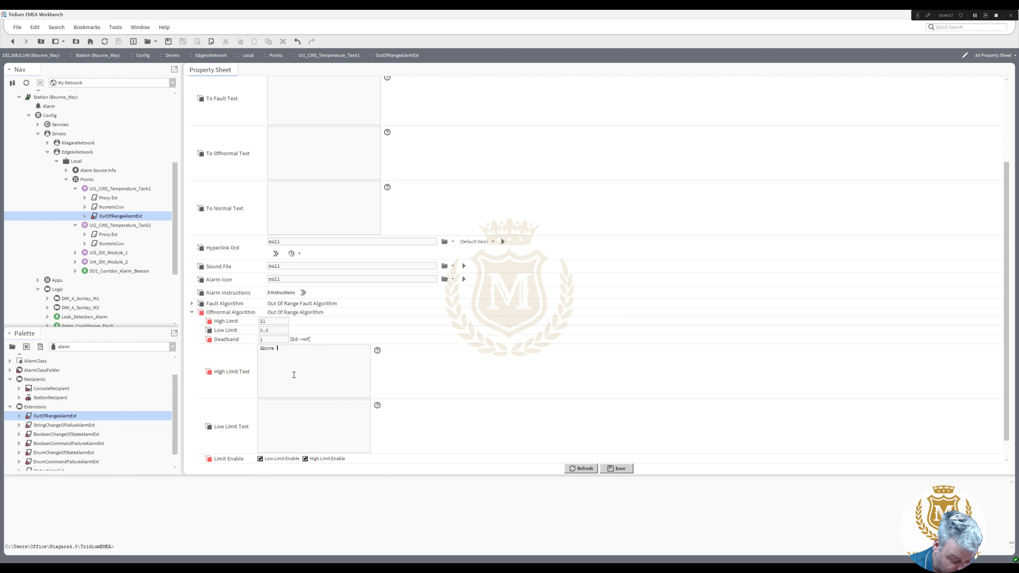
text(Above 21 Degrees C)
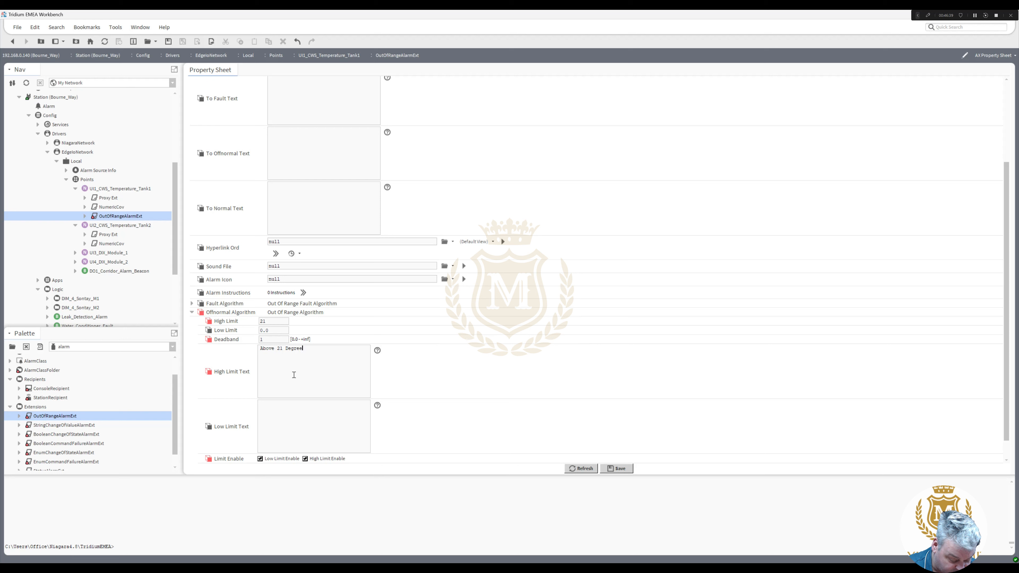
click(270, 409)
text(Below 0 Degrees C)
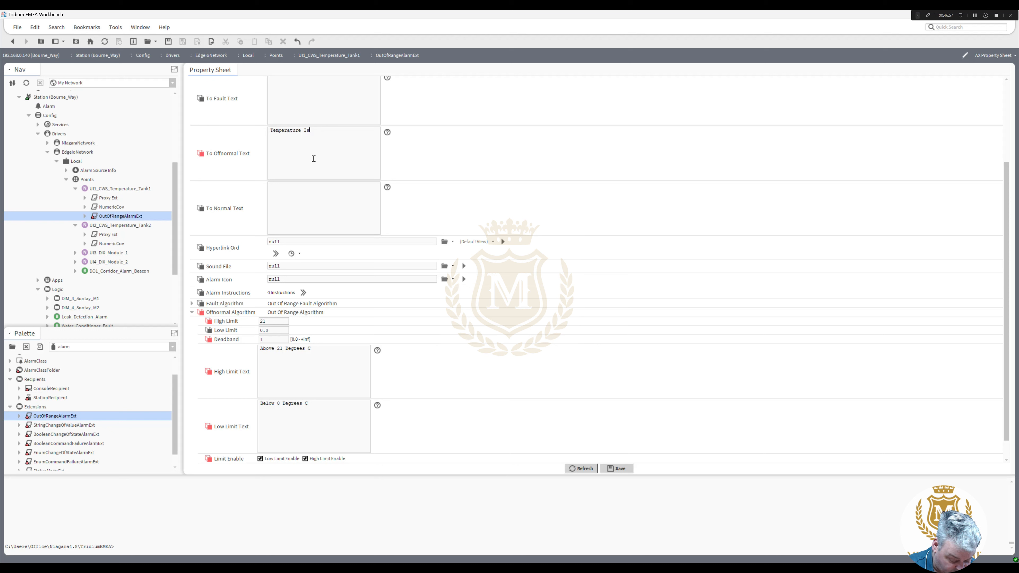
text(e)
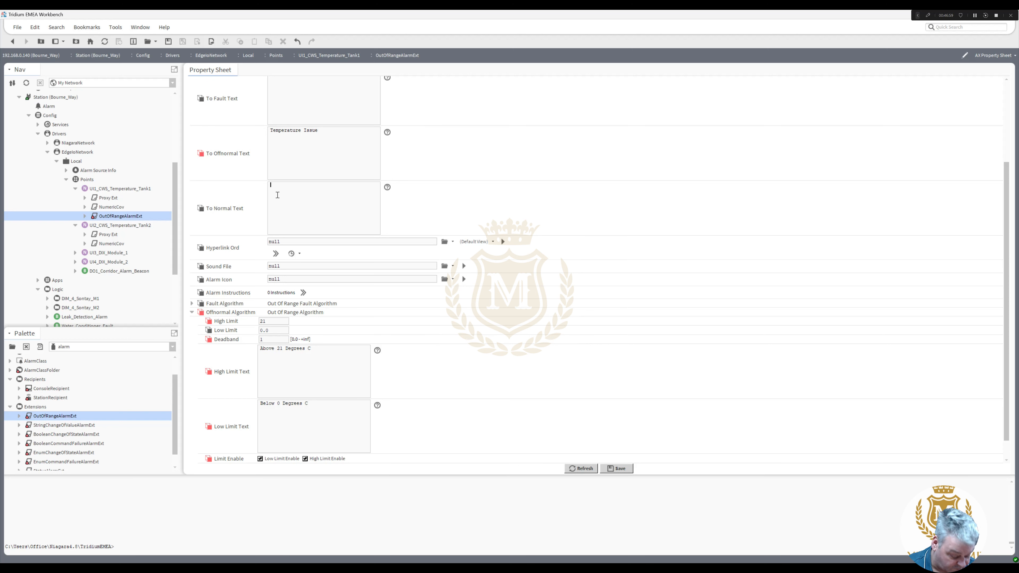
text(emperat)
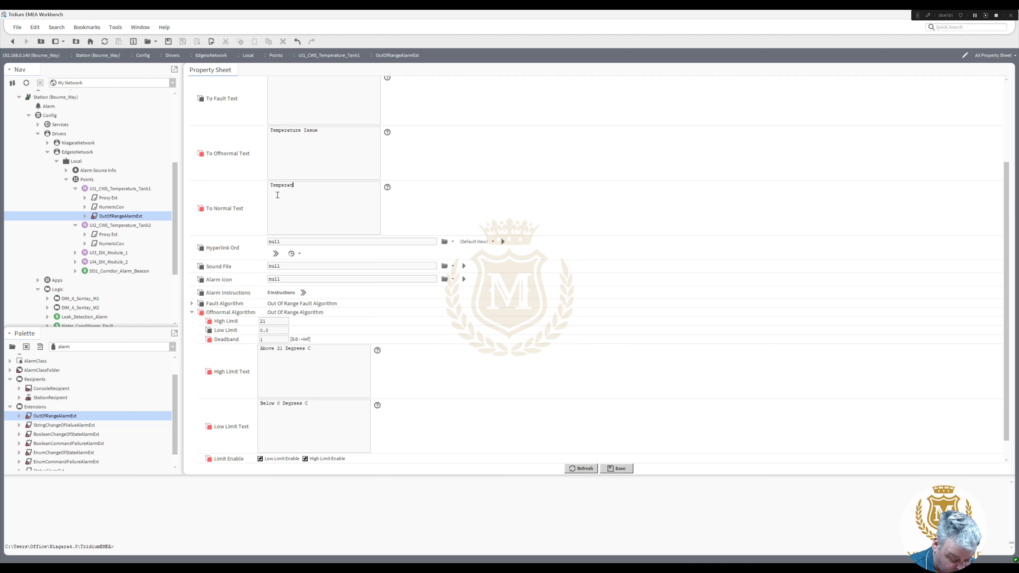
text(ure Healthy)
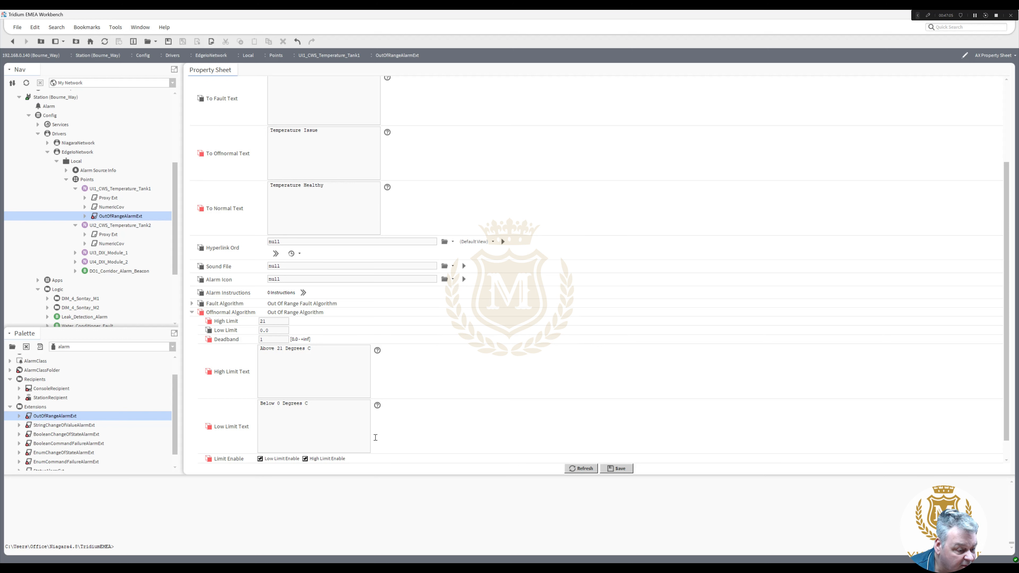
click(602, 469)
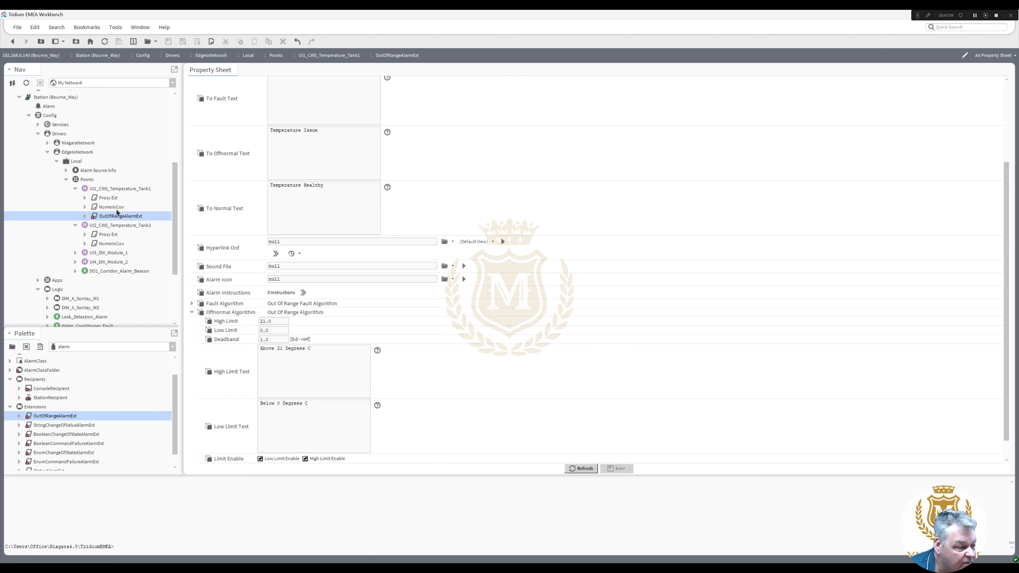
right_click(107, 217)
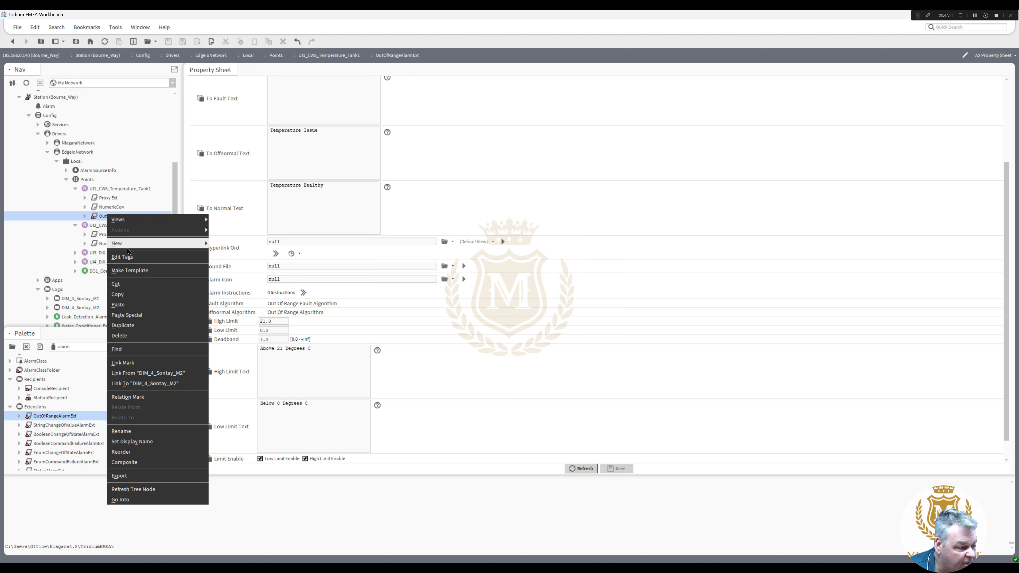
click(137, 296)
click(109, 226)
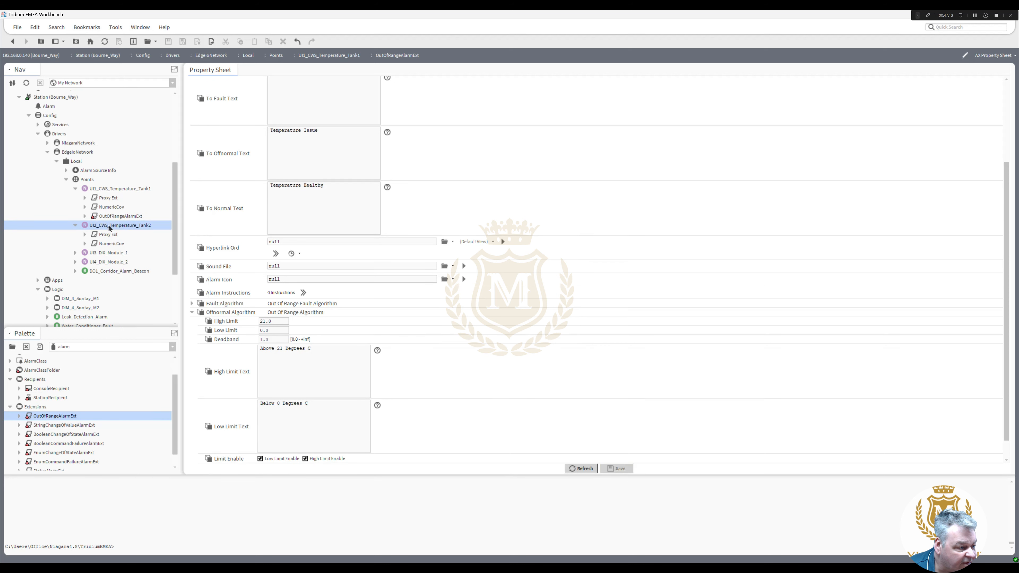
- Paste the configured OutOfRangeAlarmExt onto UI2_CWS_Temperature_Tank2, then collapse both tank points
right_click(109, 228)
click(132, 323)
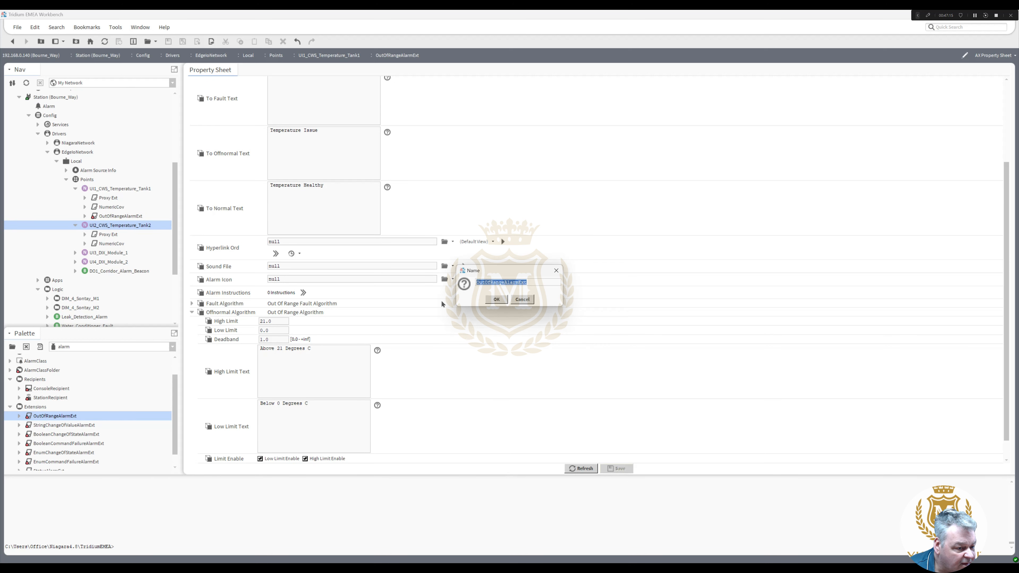
click(496, 299)
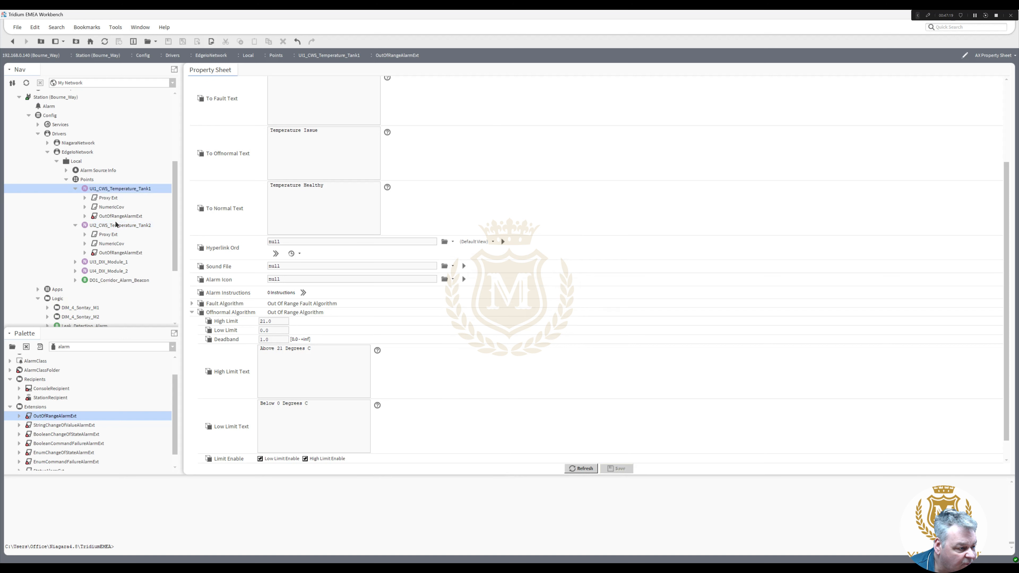
click(75, 189)
click(75, 199)
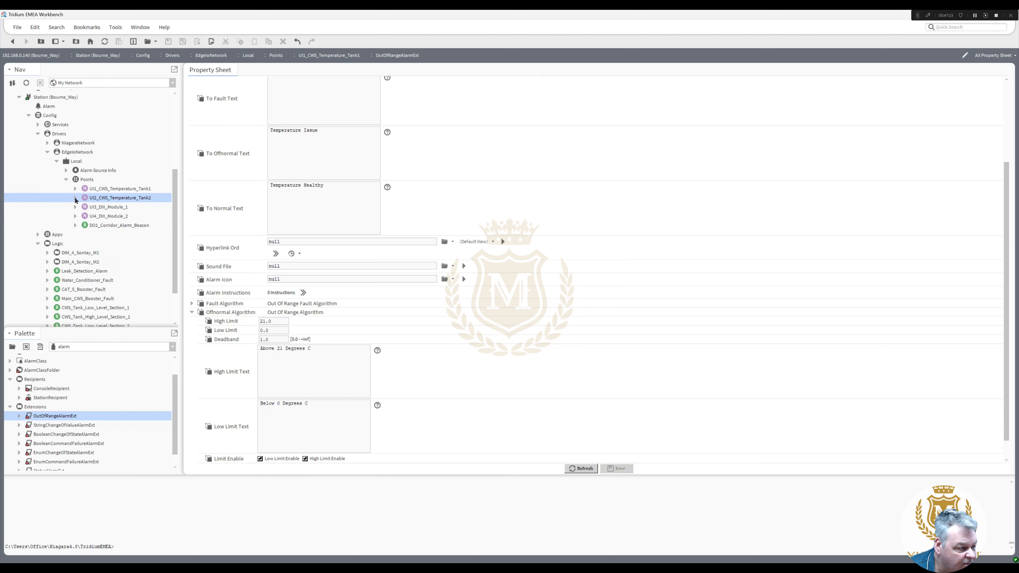
- Open the Edge IO Points manager, then show the Logic folder as a Wire Sheet
double_click(87, 180)
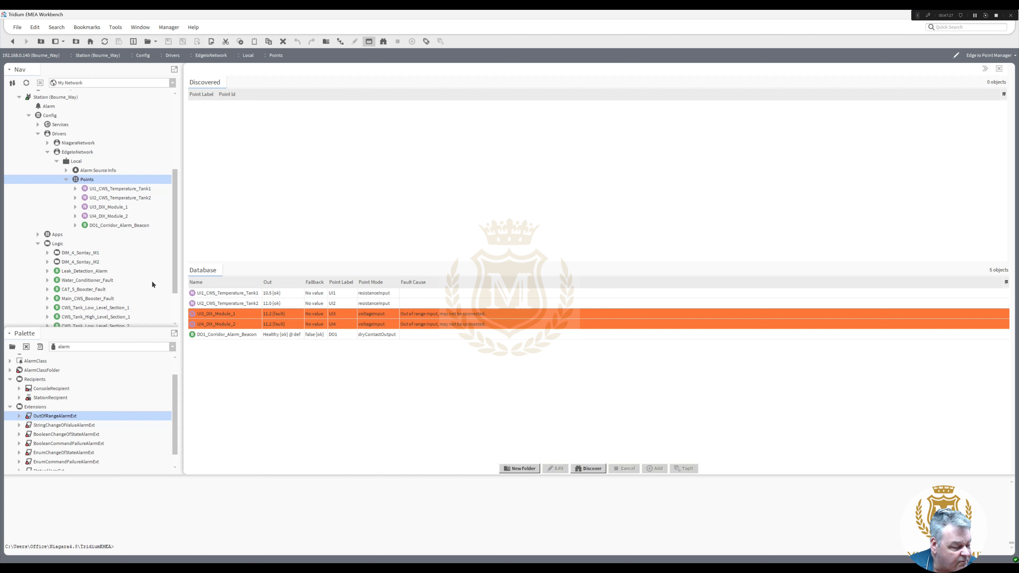
right_click(63, 246)
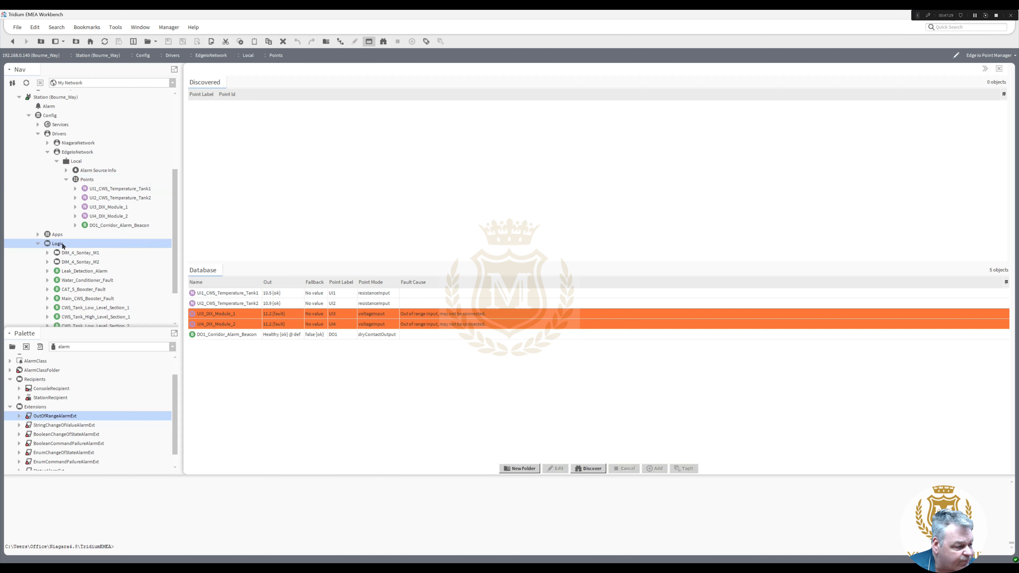
mouse_move(94, 249)
click(183, 249)
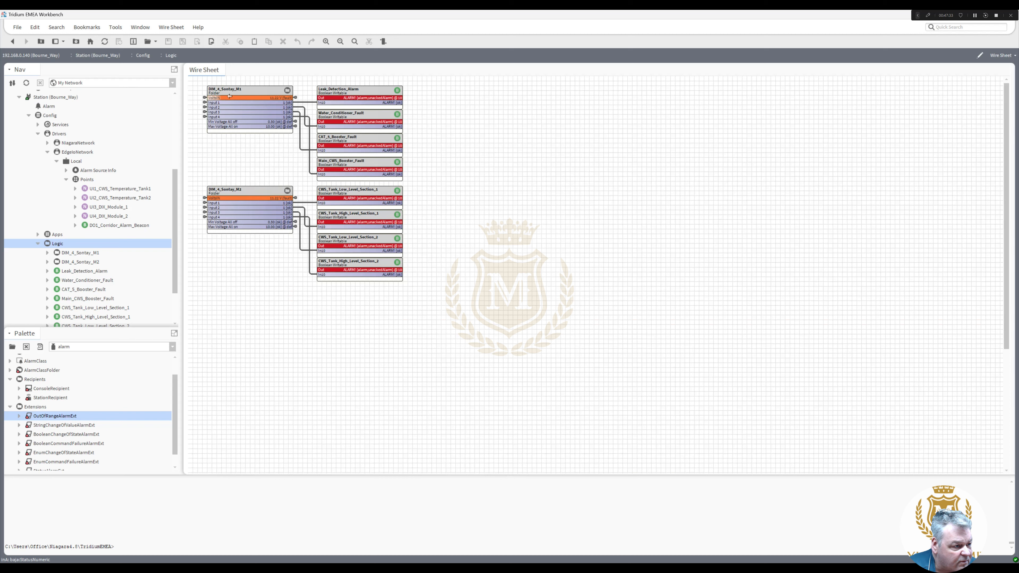
- Open DIM_4_Sontay_M1's internal logic and select all its blocks to shift them right
click(237, 95)
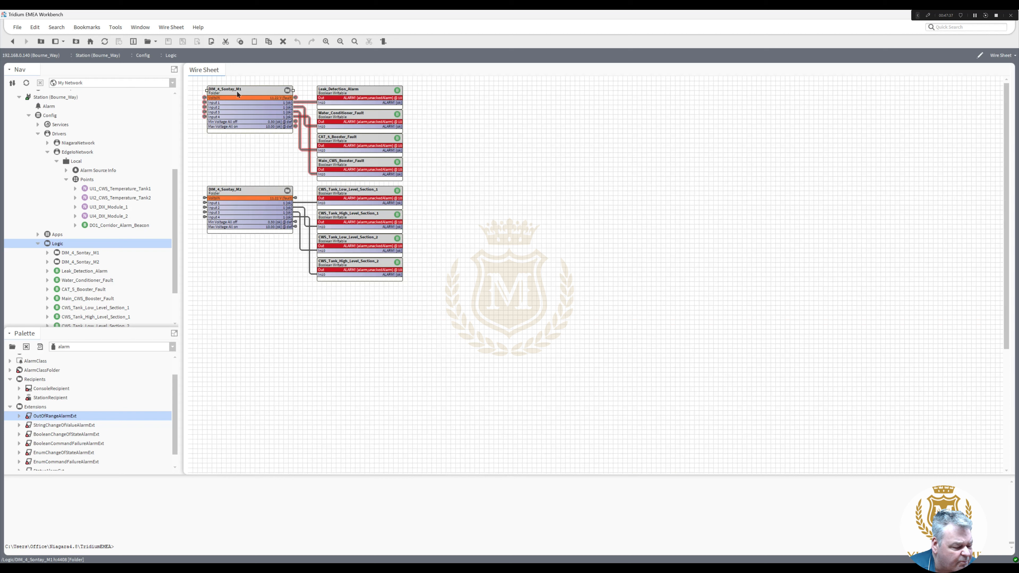
double_click(236, 92)
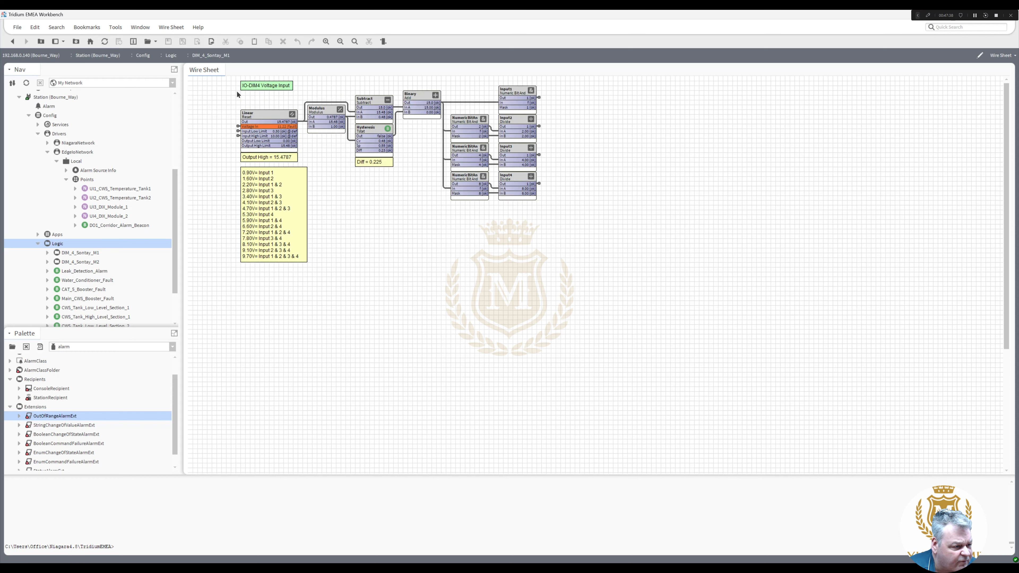
click(237, 129)
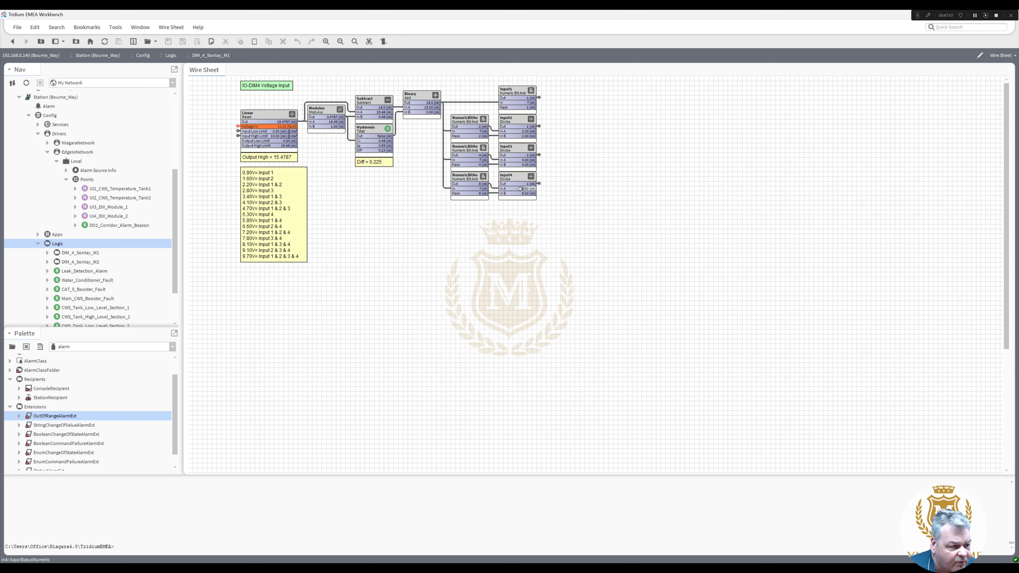
double_click(540, 99)
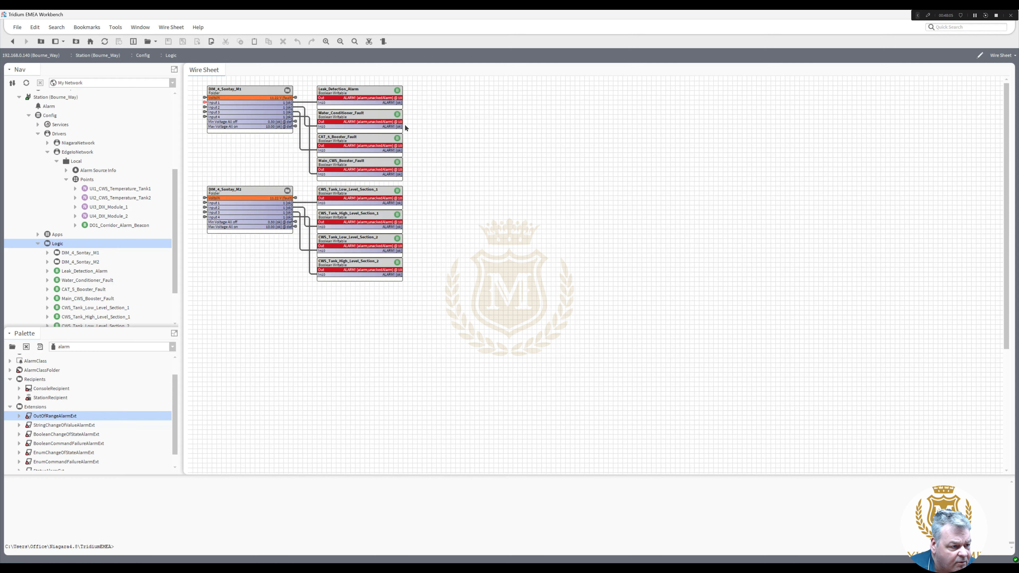
double_click(206, 105)
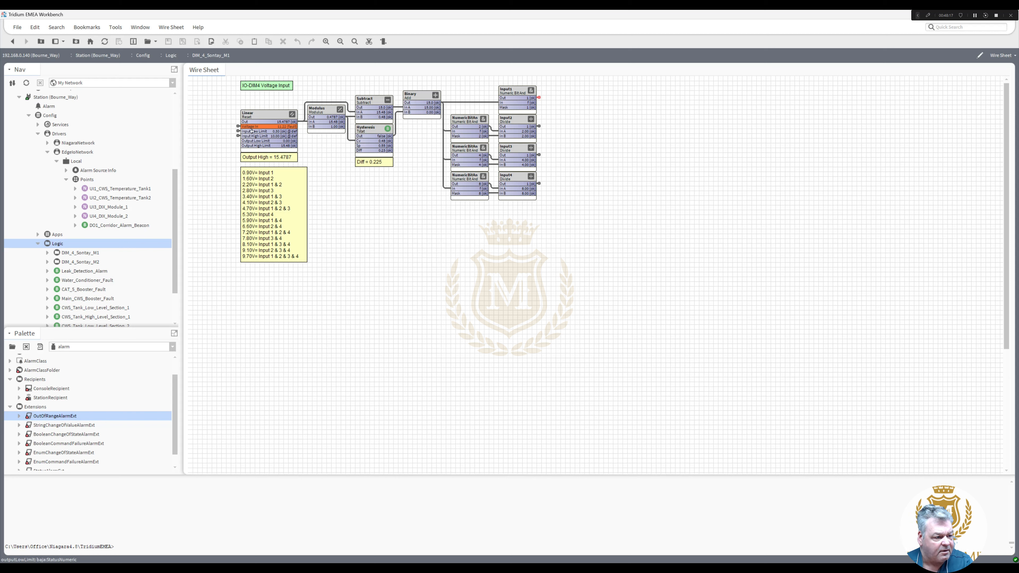
key(alt+Left)
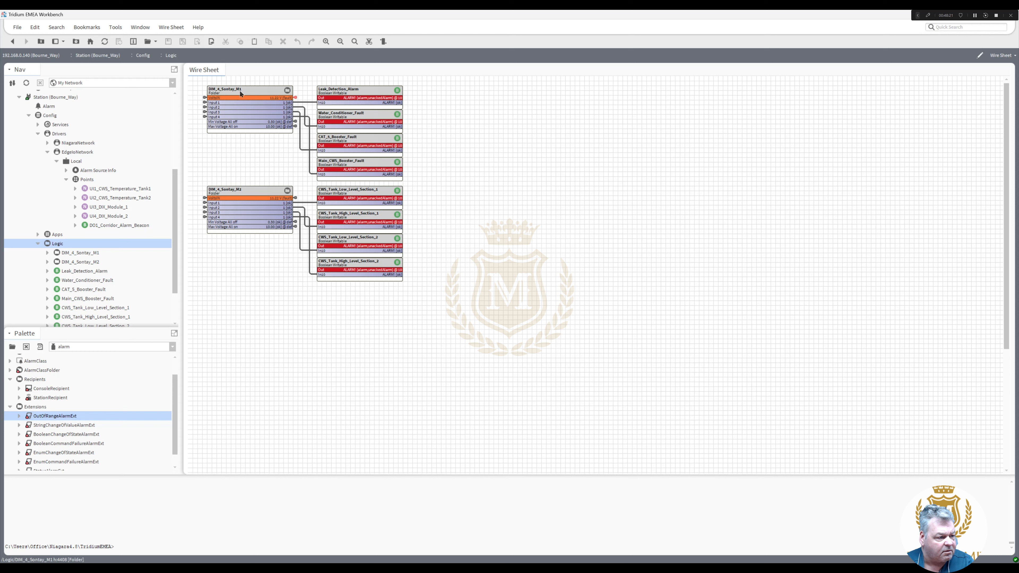
drag(427, 291, 240, 165)
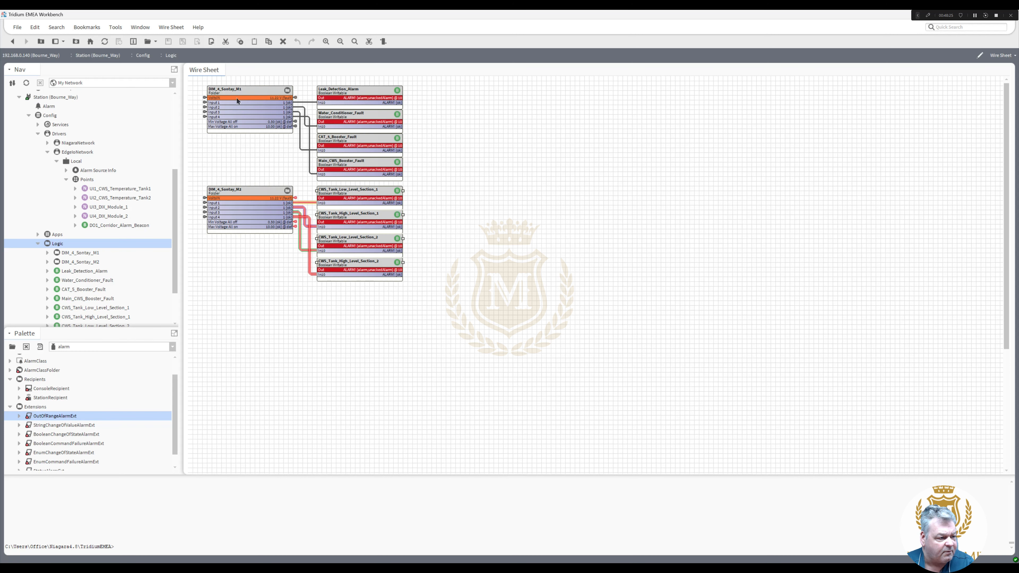
double_click(237, 93)
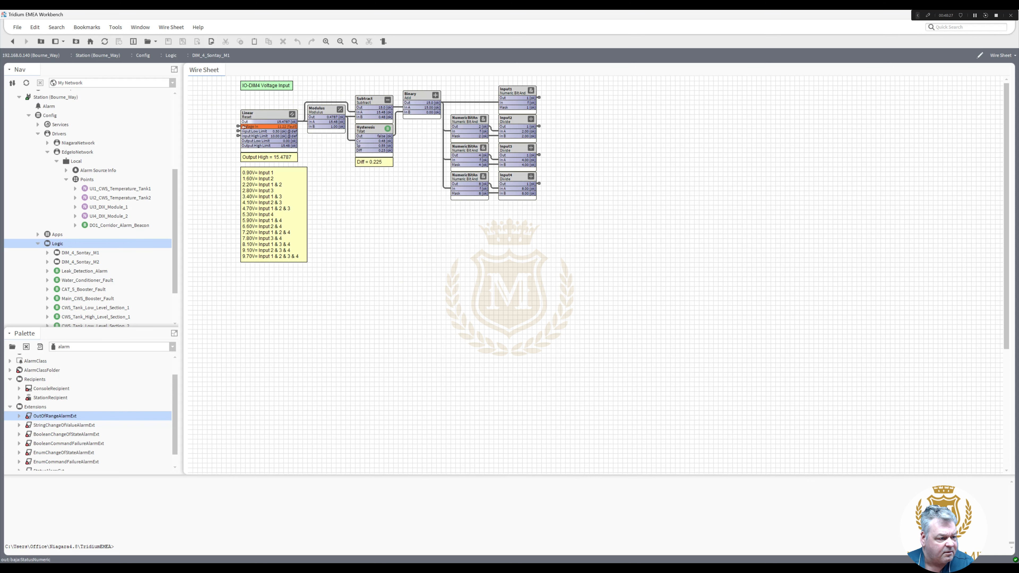
click(239, 128)
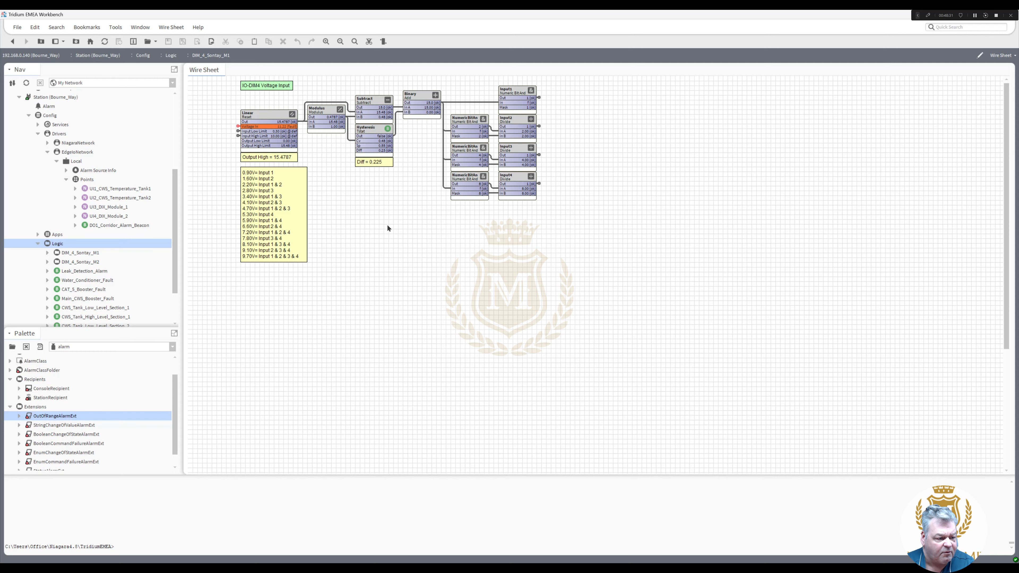
drag(570, 293, 339, 88)
- Add a NumericWritable named TestPoint to the DIM_4_Sontay_M1 wire sheet
click(225, 116)
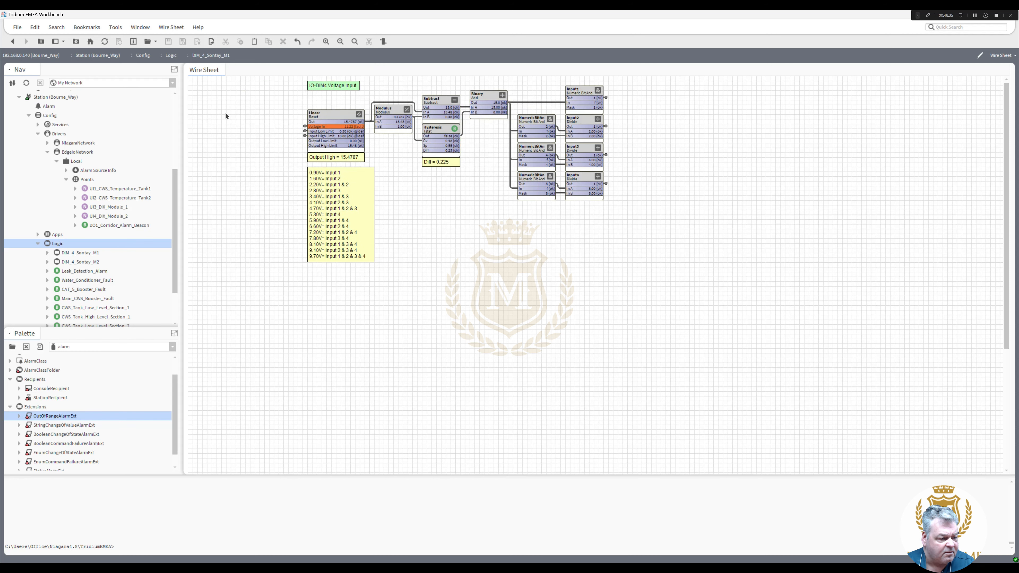
right_click(226, 116)
mouse_move(265, 118)
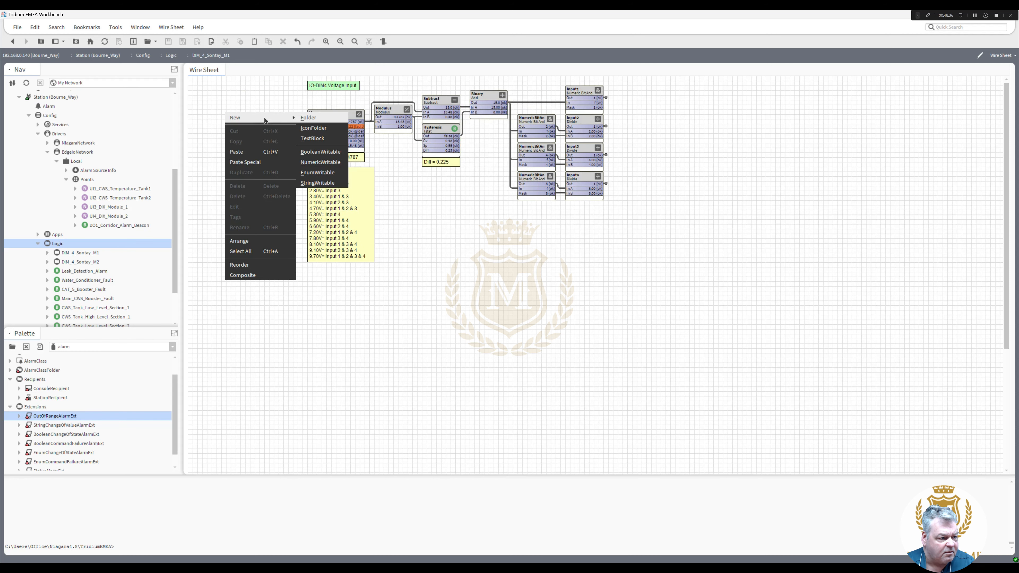
click(327, 163)
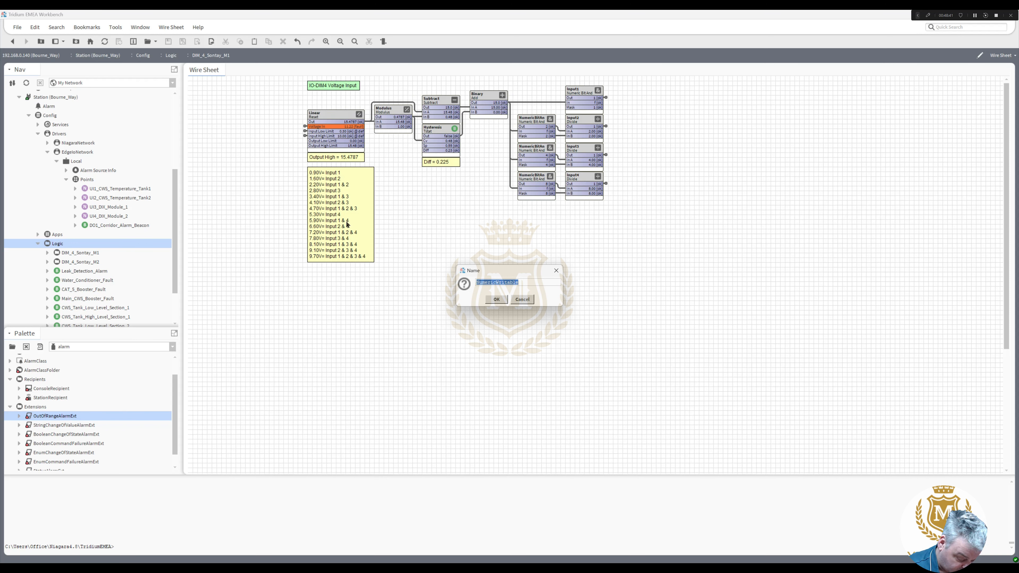
text(TestPoint)
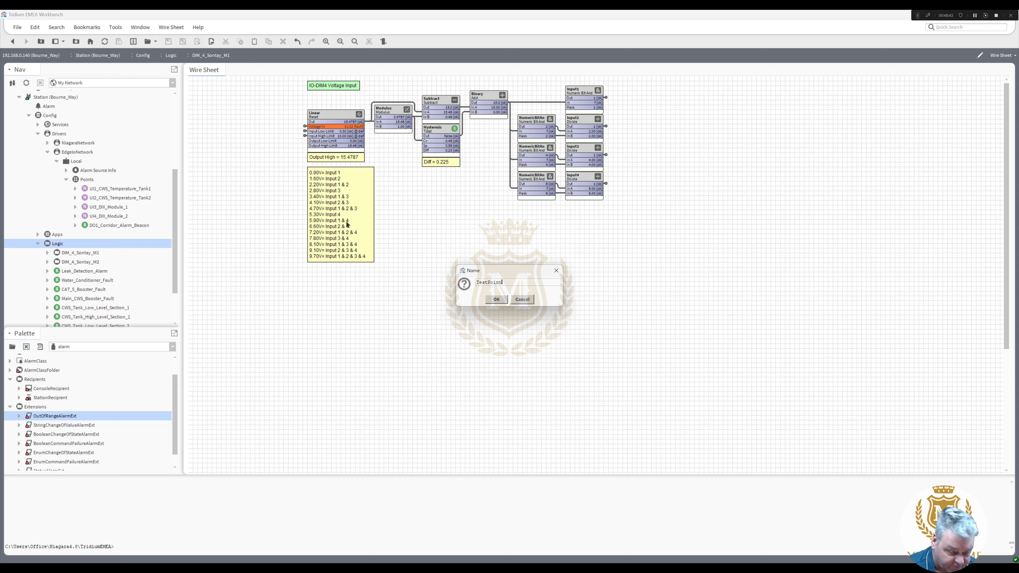
key(Return)
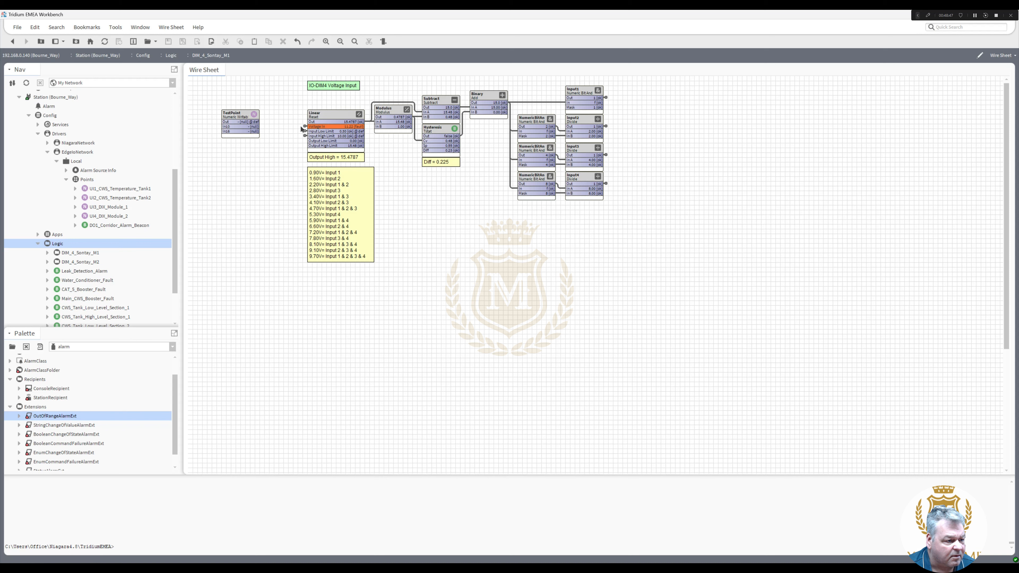
- Delete the old link into Linear's Voltage In and wire TestPoint's Out to it instead
click(369, 42)
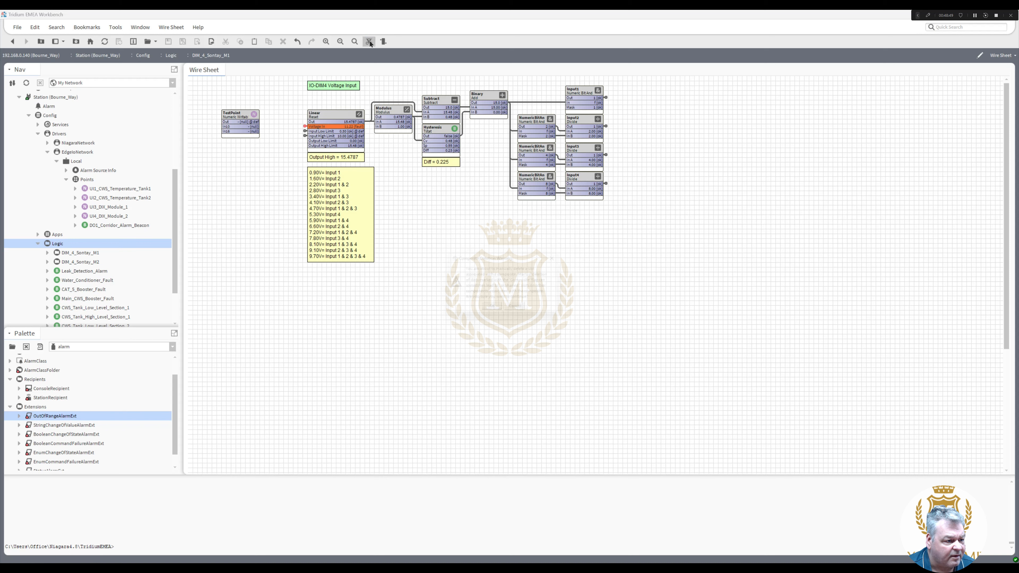
click(497, 312)
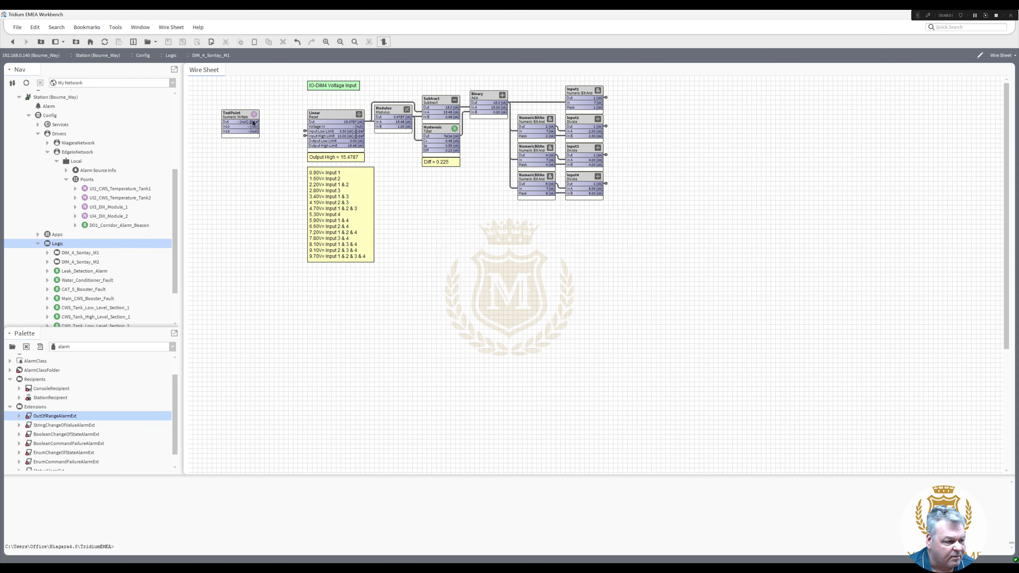
drag(249, 121, 306, 126)
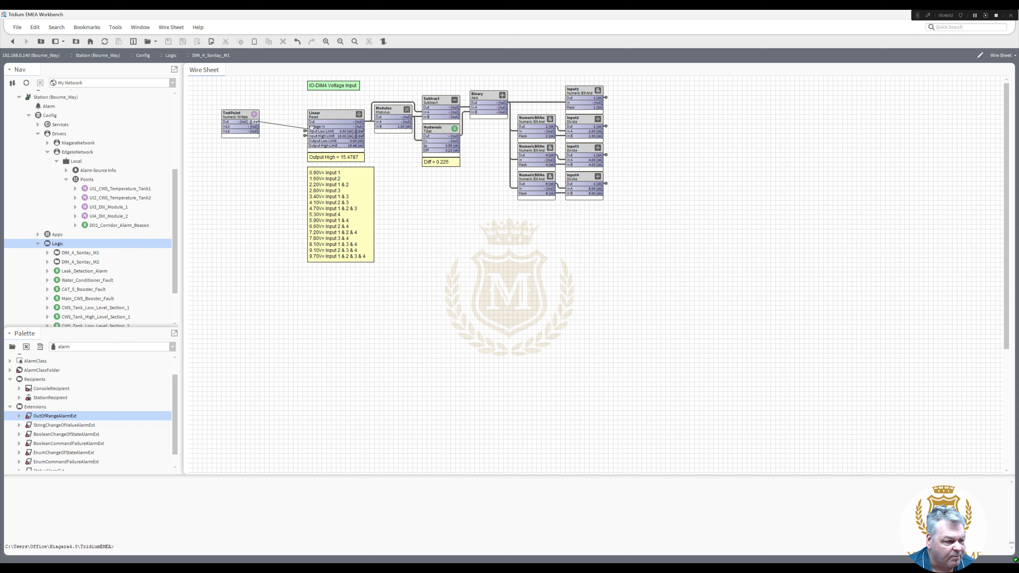
- Set a test value on TestPoint and move it closer to the Linear block
right_click(240, 115)
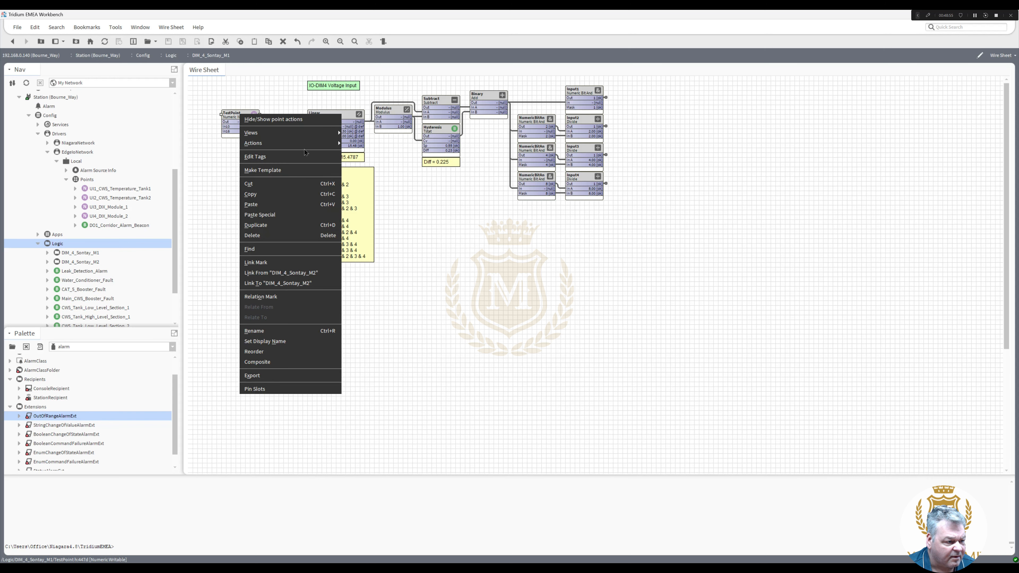
mouse_move(313, 143)
click(357, 185)
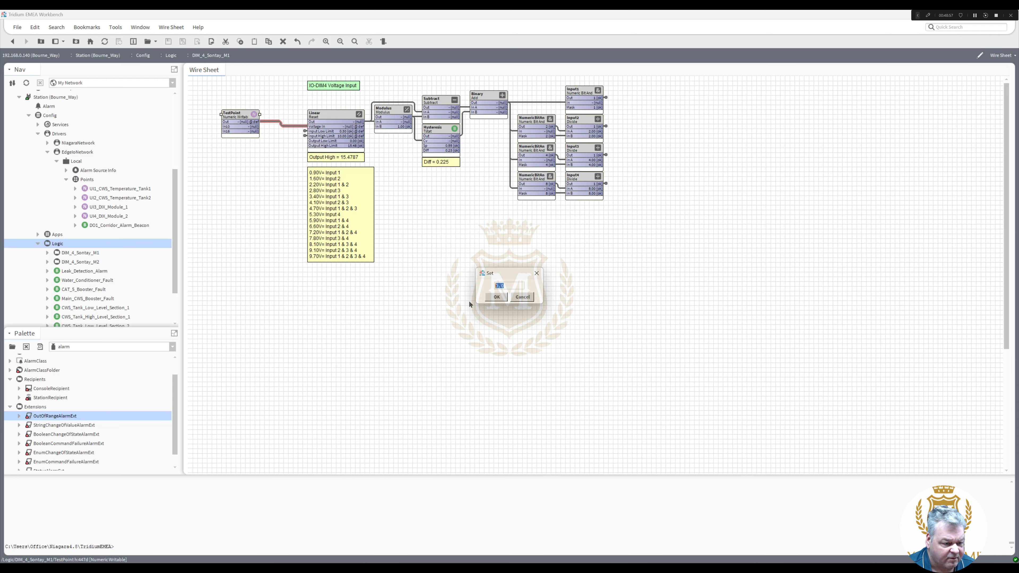
click(497, 297)
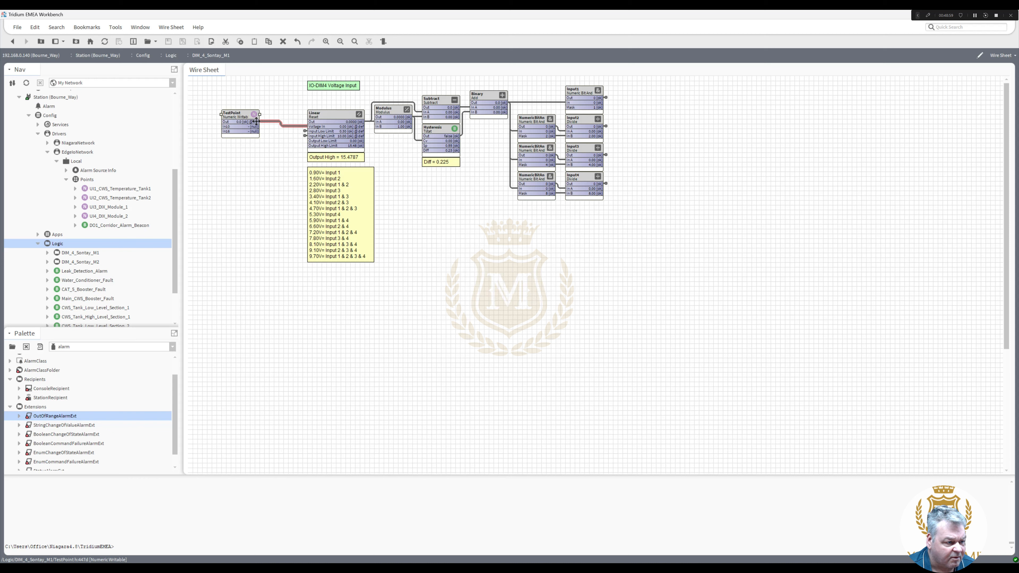
drag(247, 112, 281, 122)
right_click(282, 123)
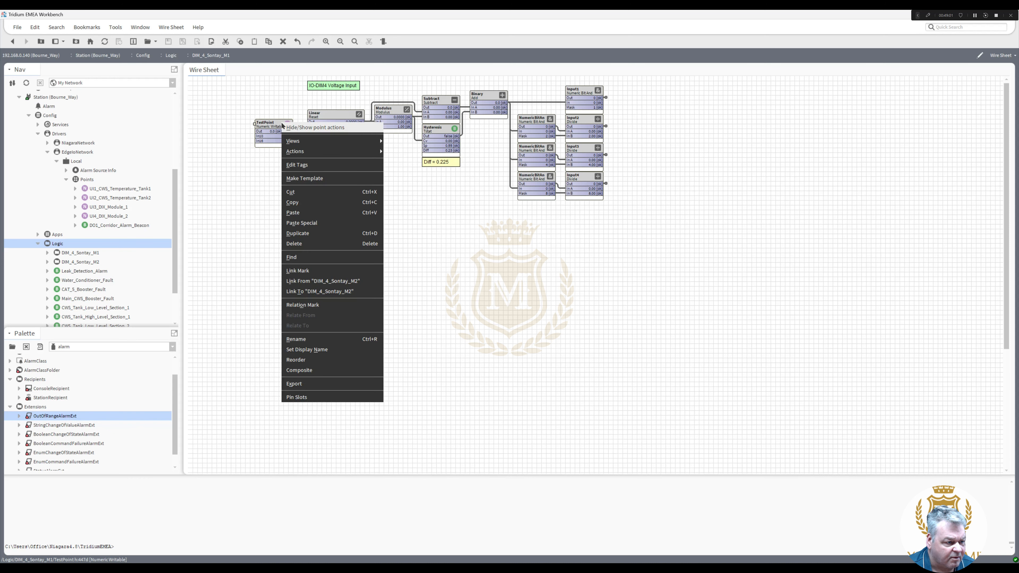
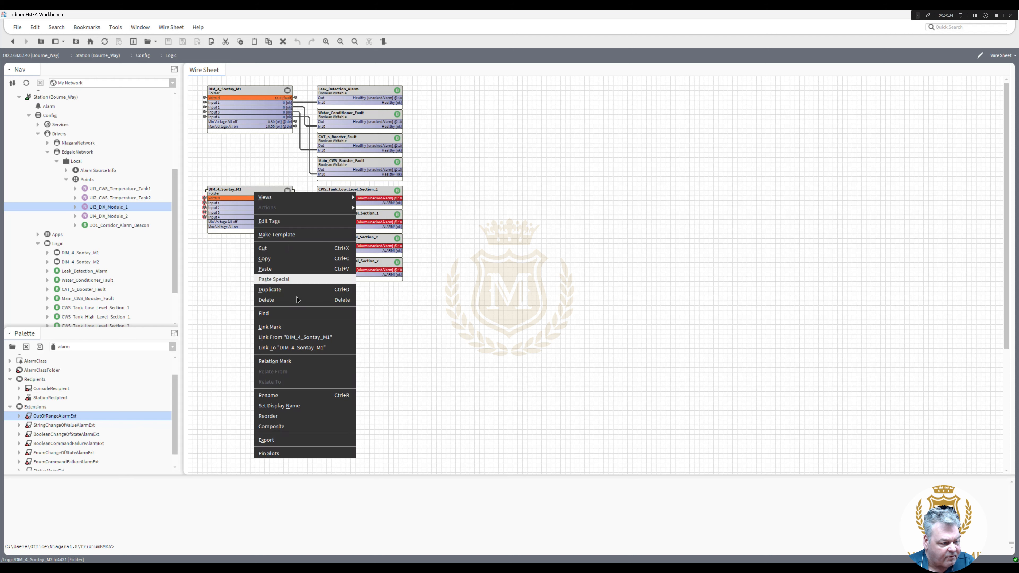
- Delete the old DIM_4_Sontay_M2 and duplicate M1 as DIM_4_Sontay_M2, placed below M1
click(297, 300)
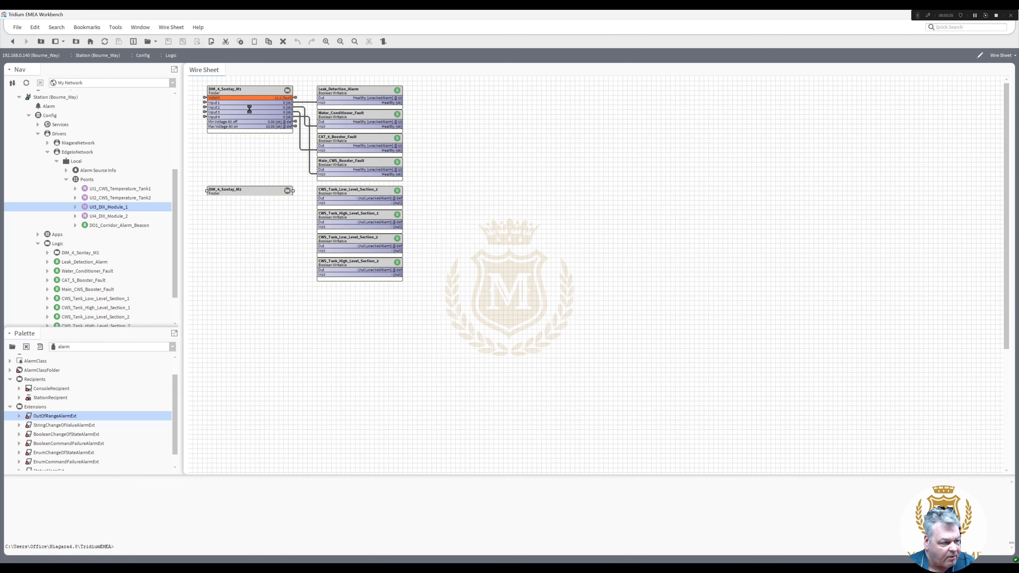
right_click(240, 92)
click(277, 186)
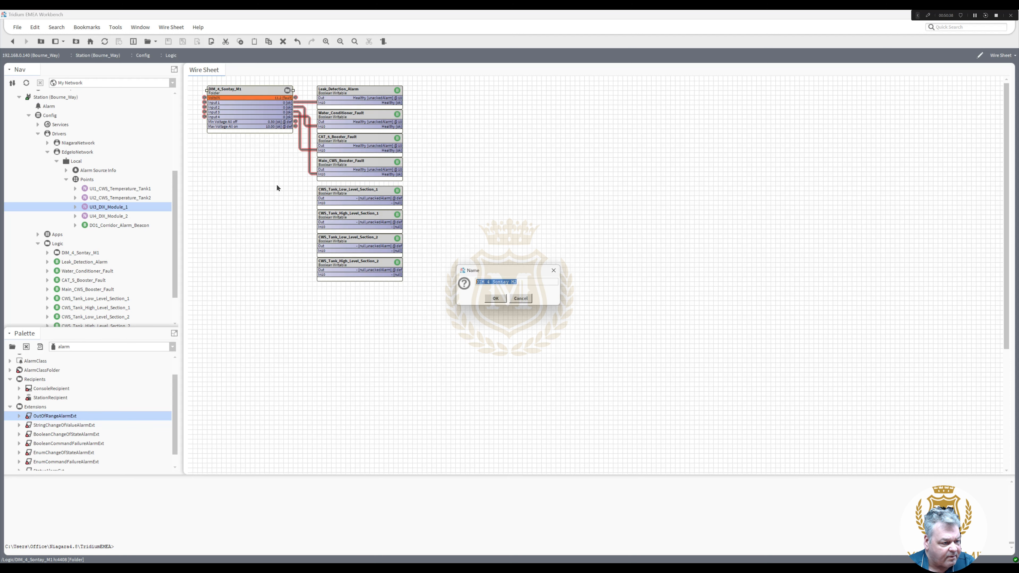
click(496, 300)
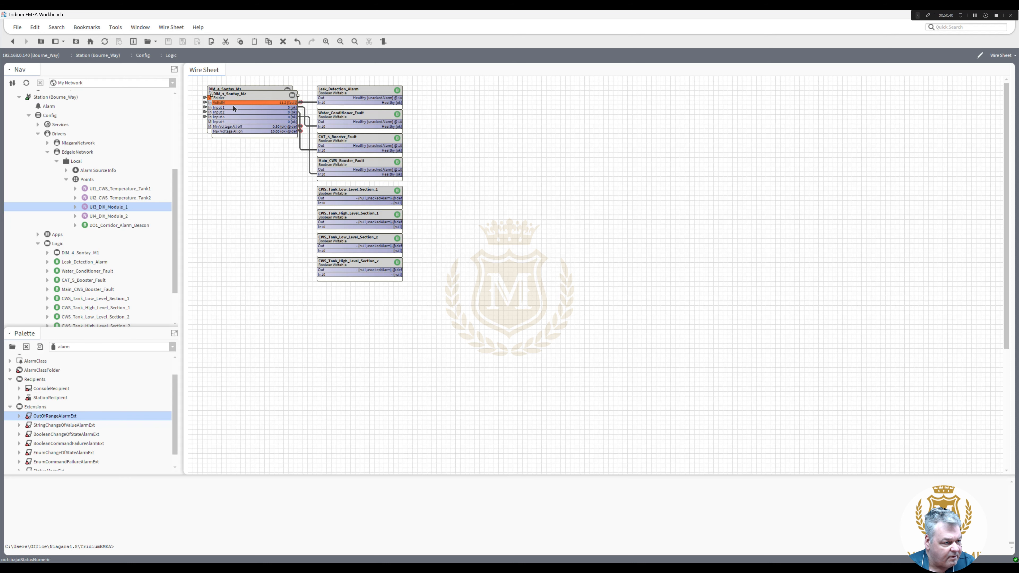
click(248, 193)
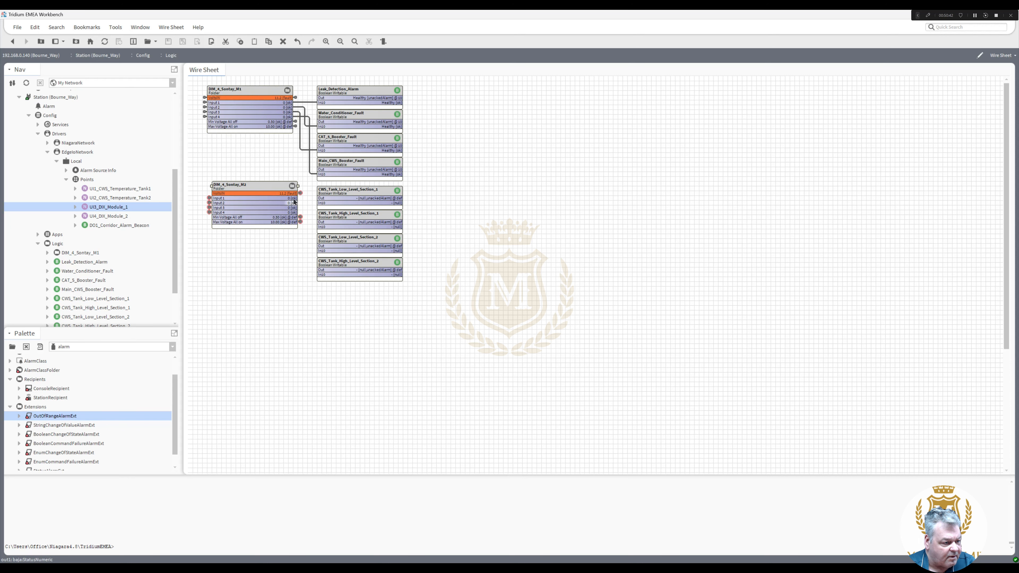
right_click(256, 188)
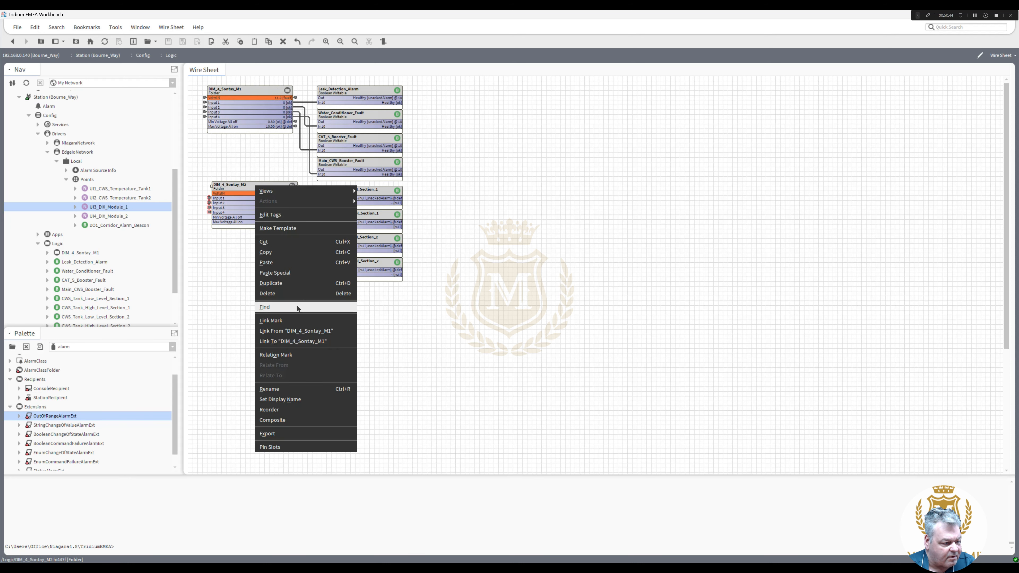
click(281, 320)
- Link UI4_DIX_Module_2's Out to VoltsIN on DIM_4_Sontay_M2
right_click(109, 216)
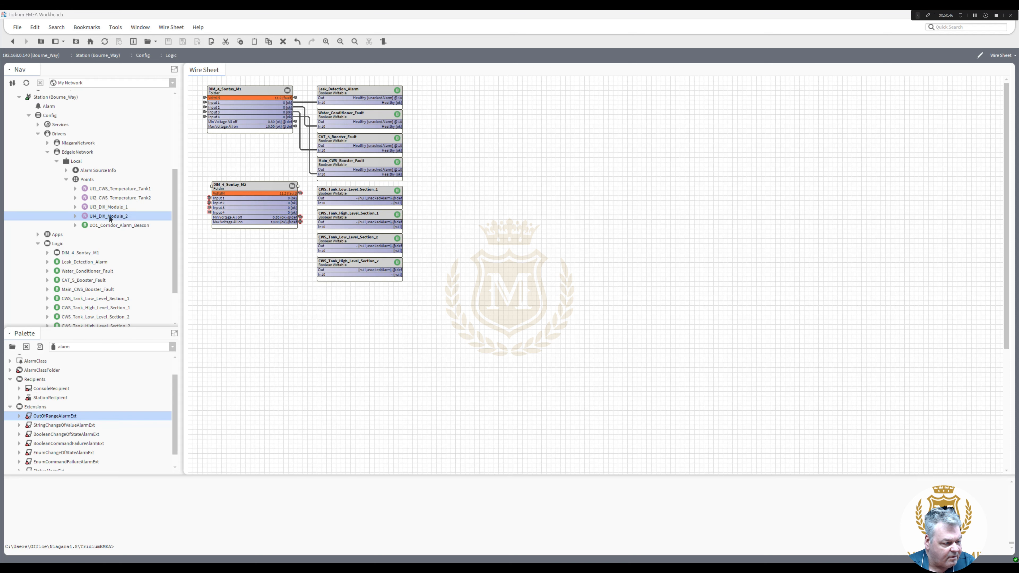
click(221, 368)
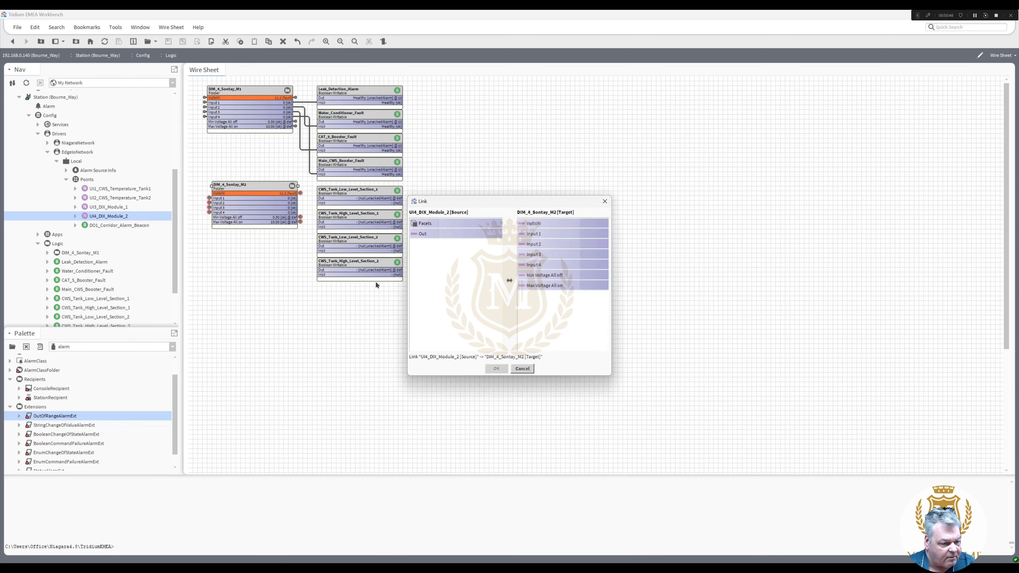
click(424, 233)
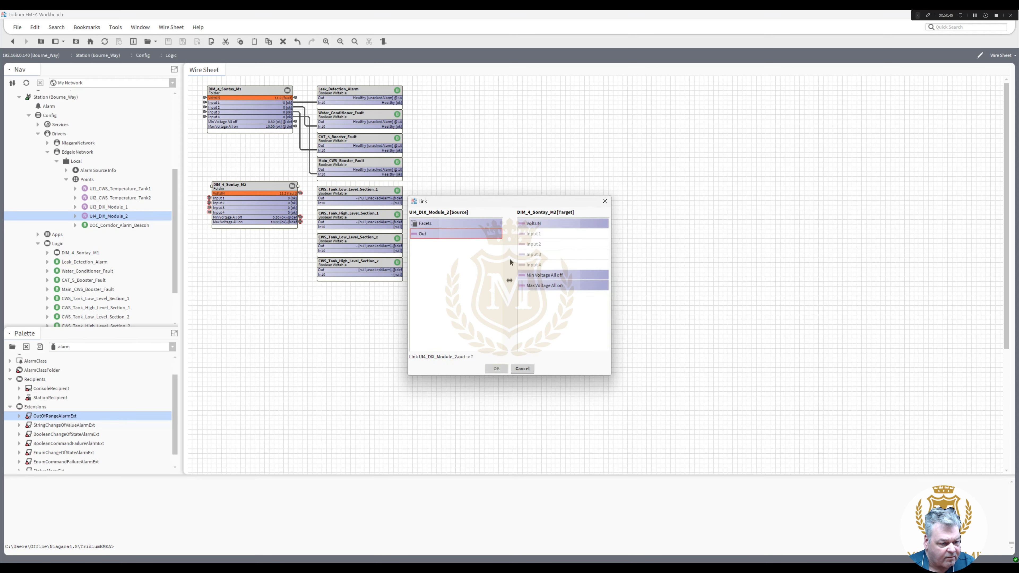
click(538, 224)
click(496, 369)
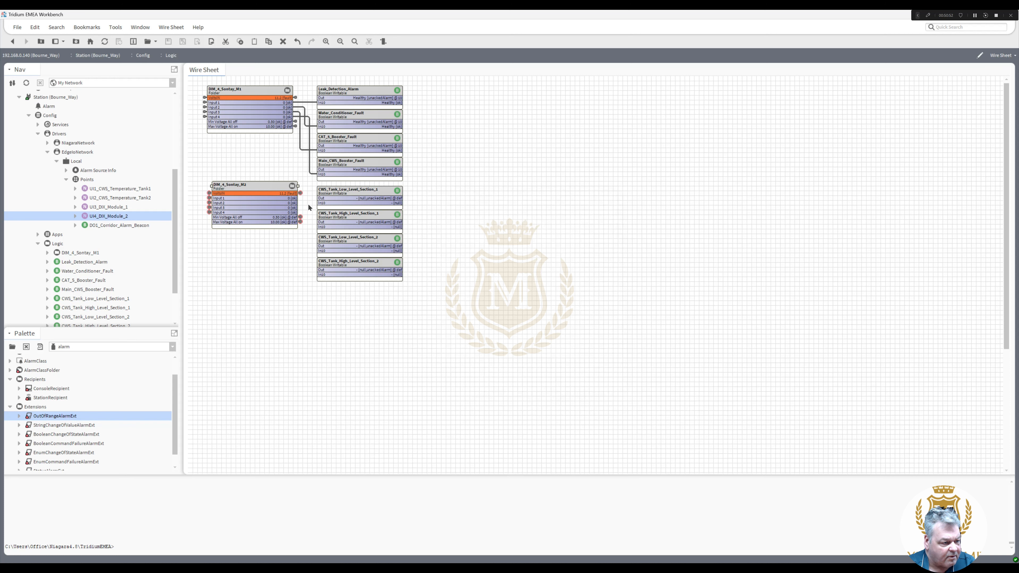
- Wire M2's output to CWS_Tank_Low_Level_Section_1, align M2 under M1, then open M1's logic
mouse_move(300, 198)
mouse_down()
mouse_move(319, 202)
mouse_move(321, 227)
mouse_move(305, 224)
mouse_move(299, 207)
mouse_move(321, 274)
mouse_up()
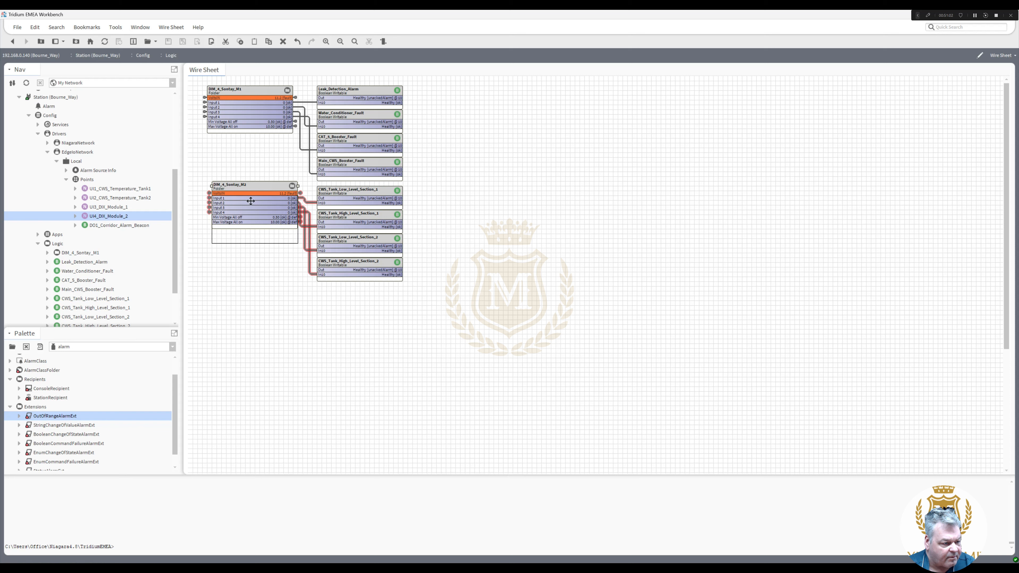
drag(250, 190, 245, 196)
click(255, 258)
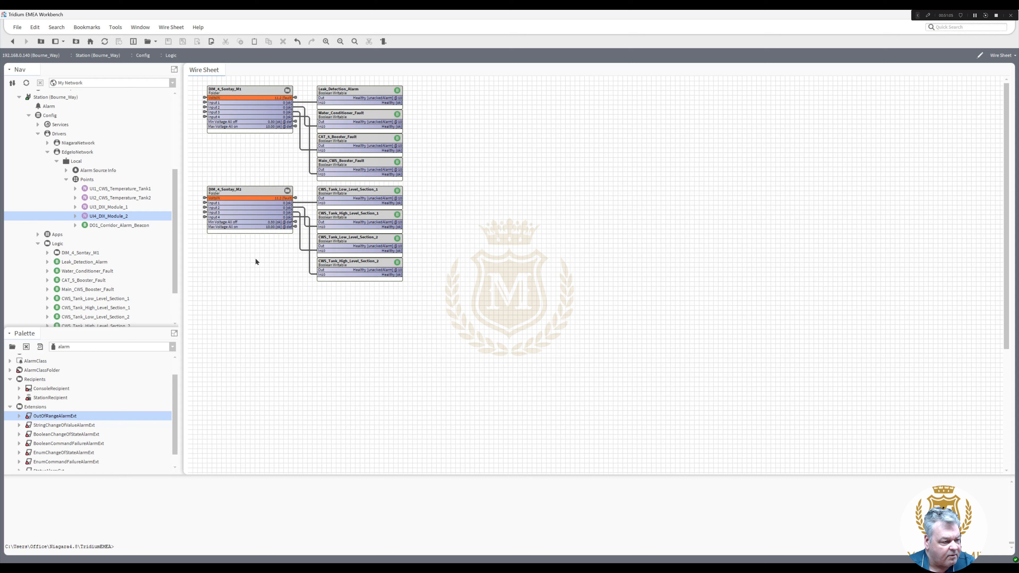
double_click(233, 117)
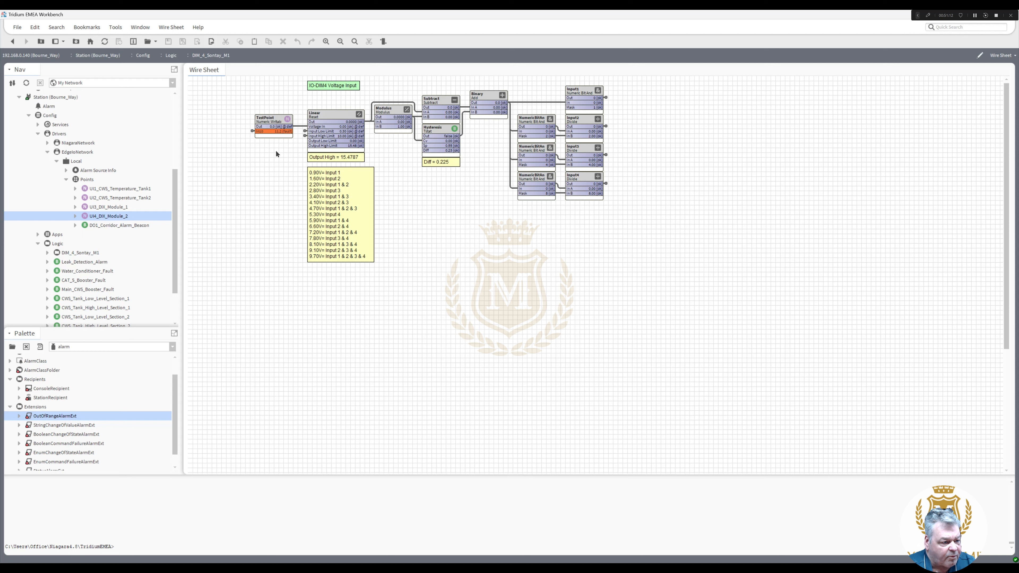
- Emergency-override TestPoint to 0.9, then to 1.6, to check the decoding
right_click(270, 123)
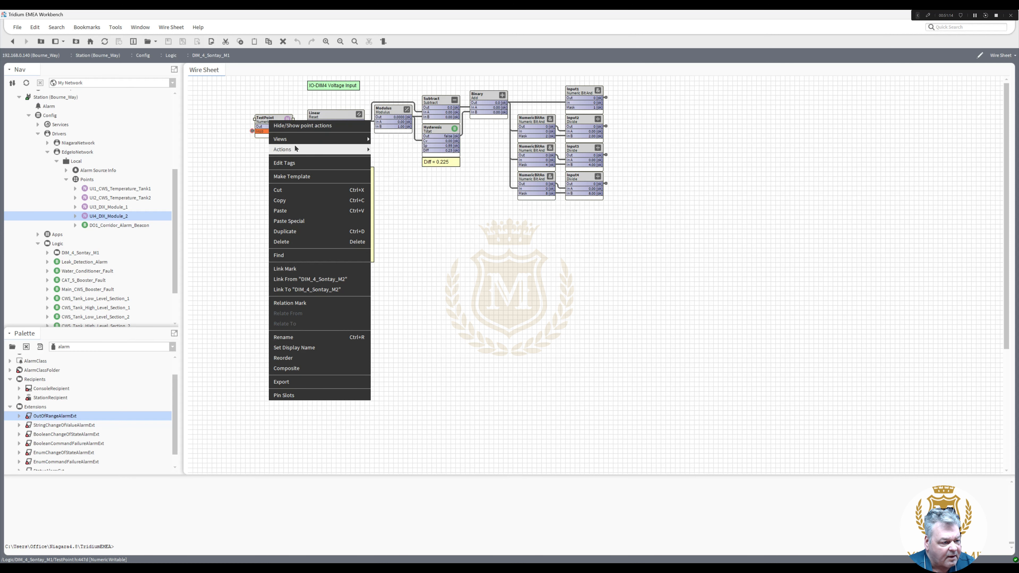
click(395, 150)
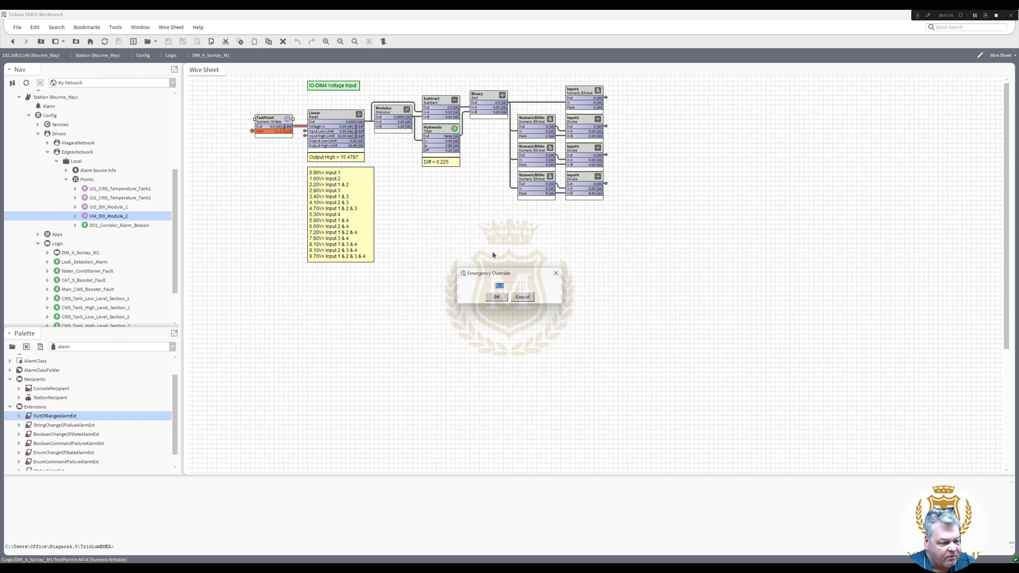
text(0)
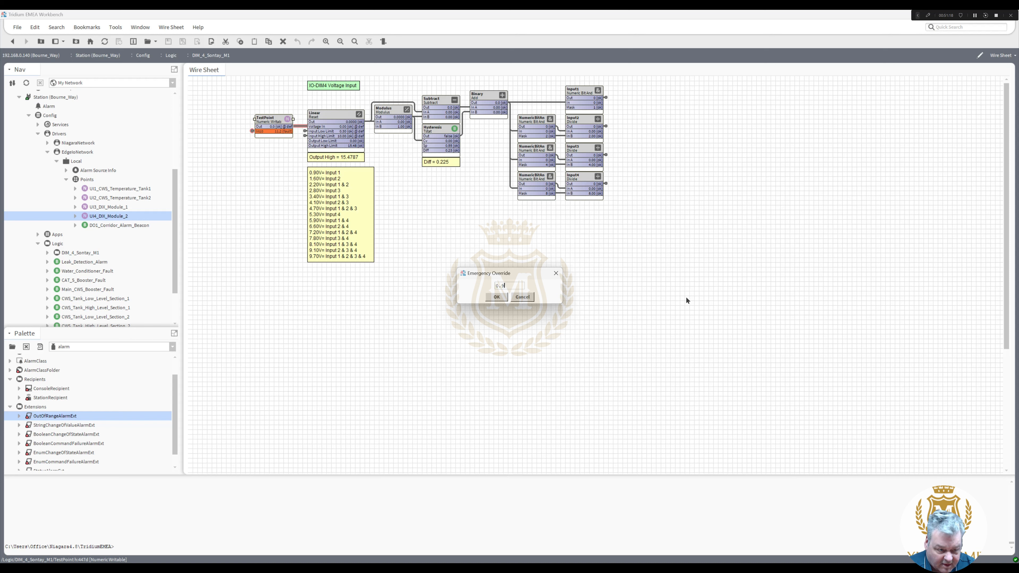
click(497, 297)
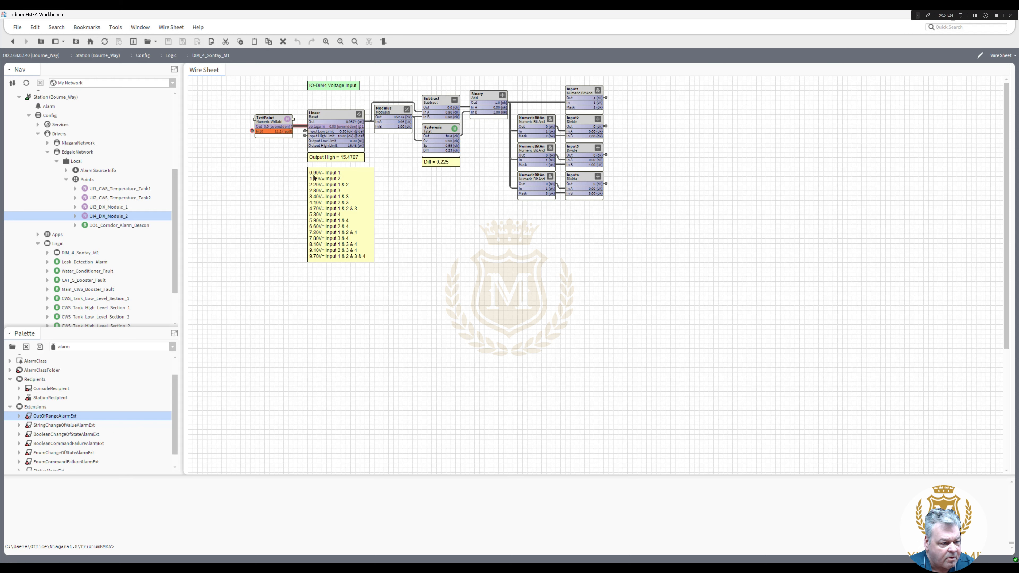
right_click(283, 134)
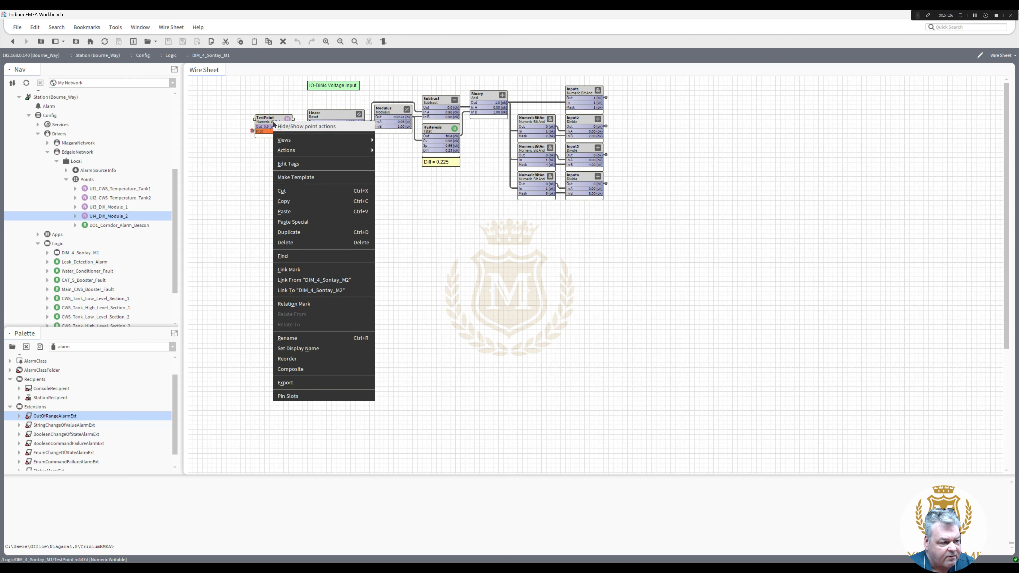
mouse_move(338, 153)
click(403, 150)
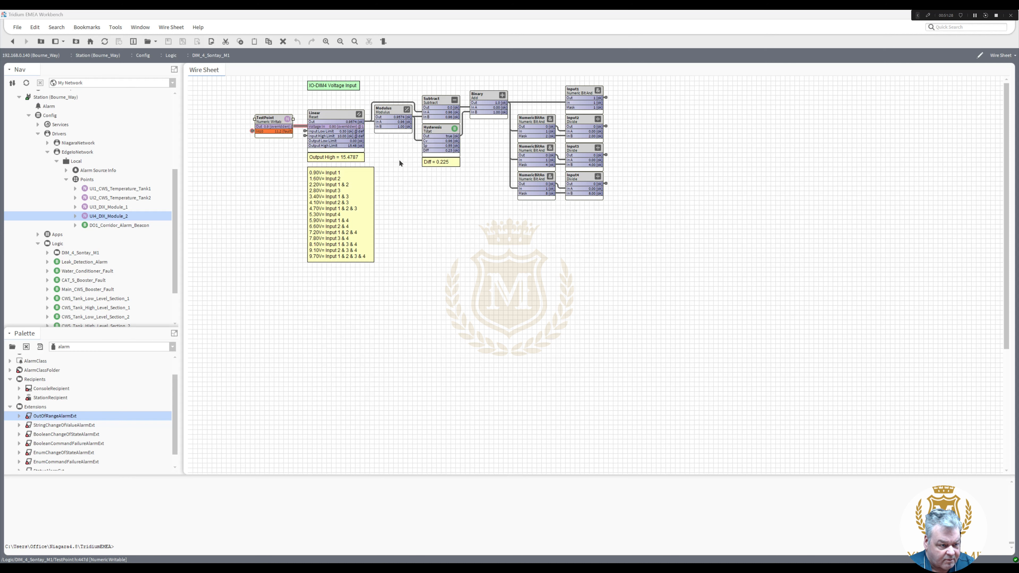
text(1.6)
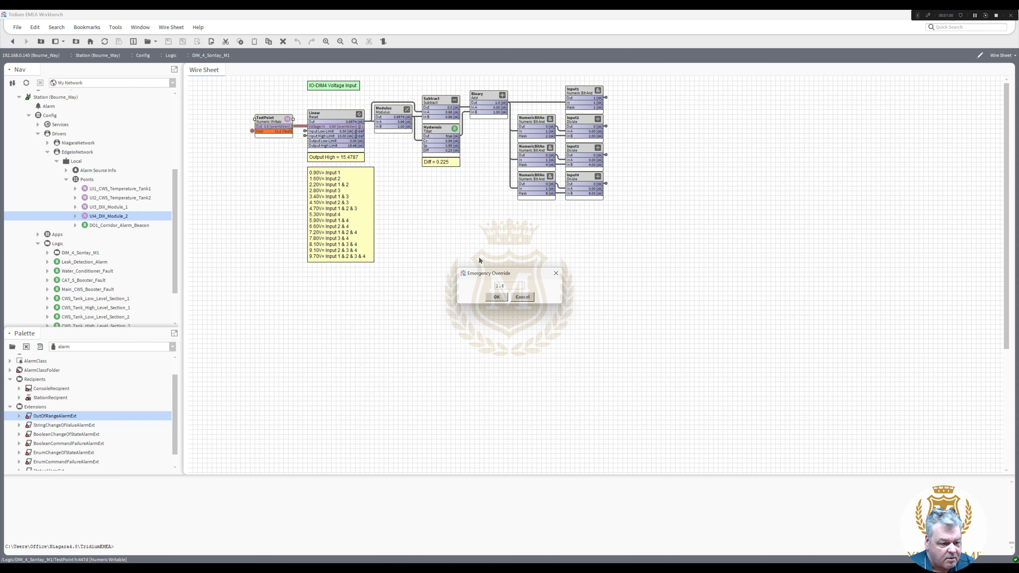
click(497, 297)
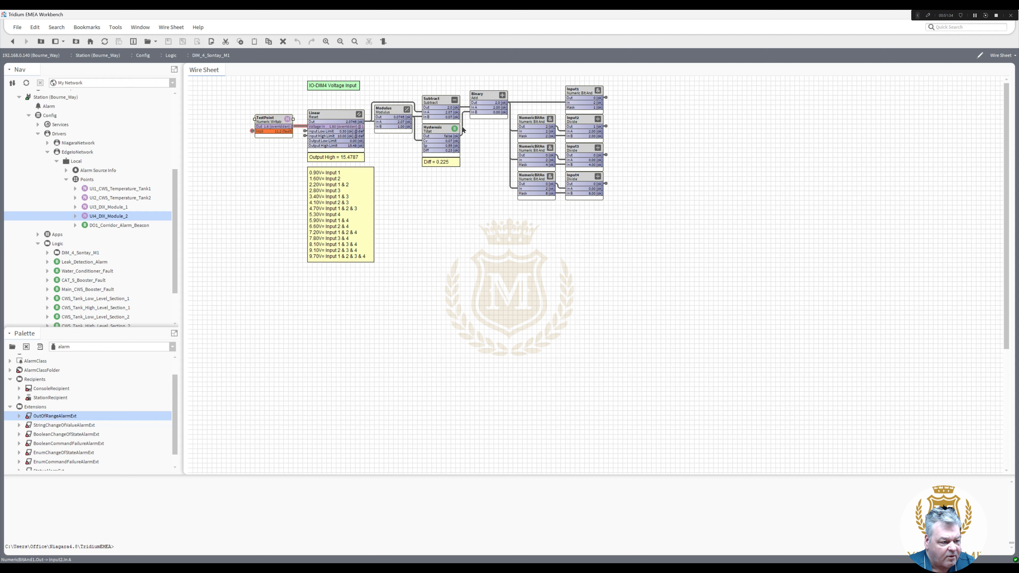
- Override TestPoint to 2.2, then return it to automatic control
right_click(275, 120)
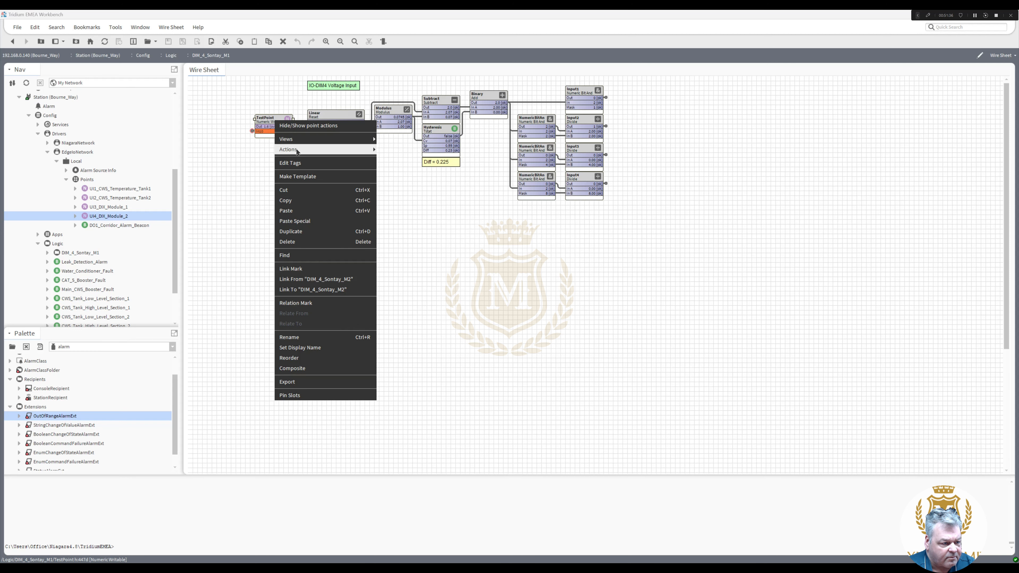
mouse_move(329, 150)
click(406, 150)
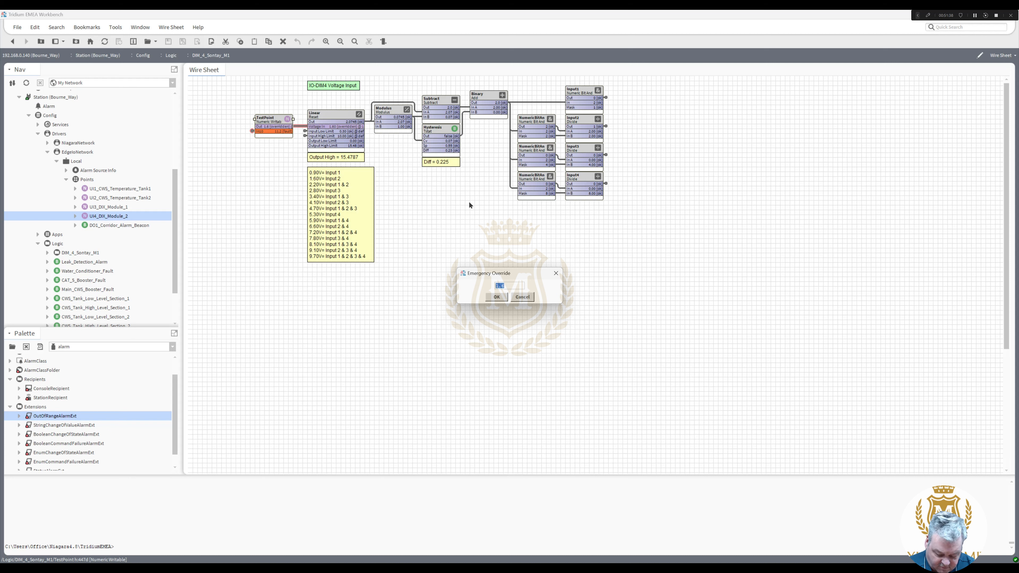
text(2.2)
click(497, 297)
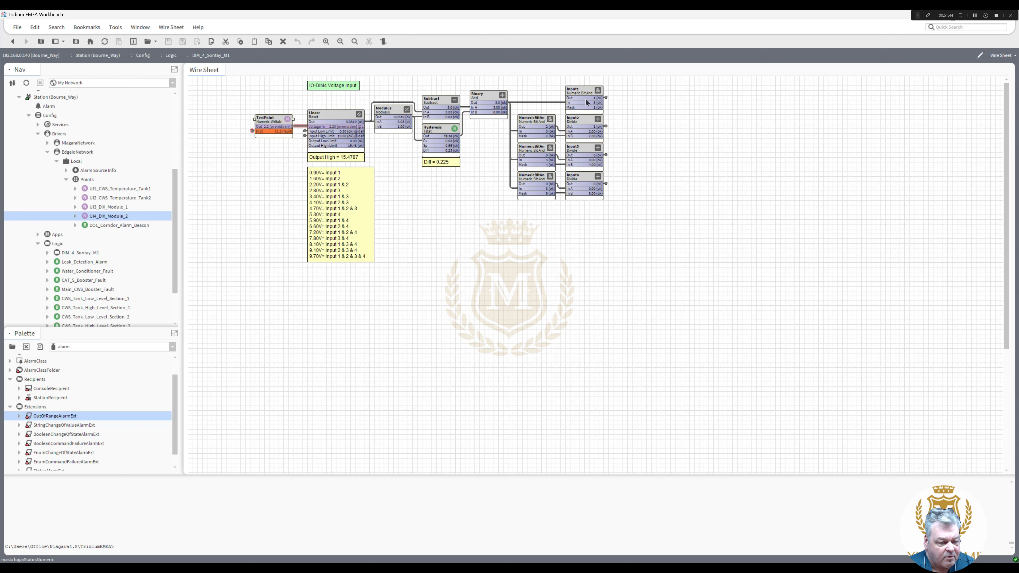
right_click(269, 124)
mouse_move(353, 150)
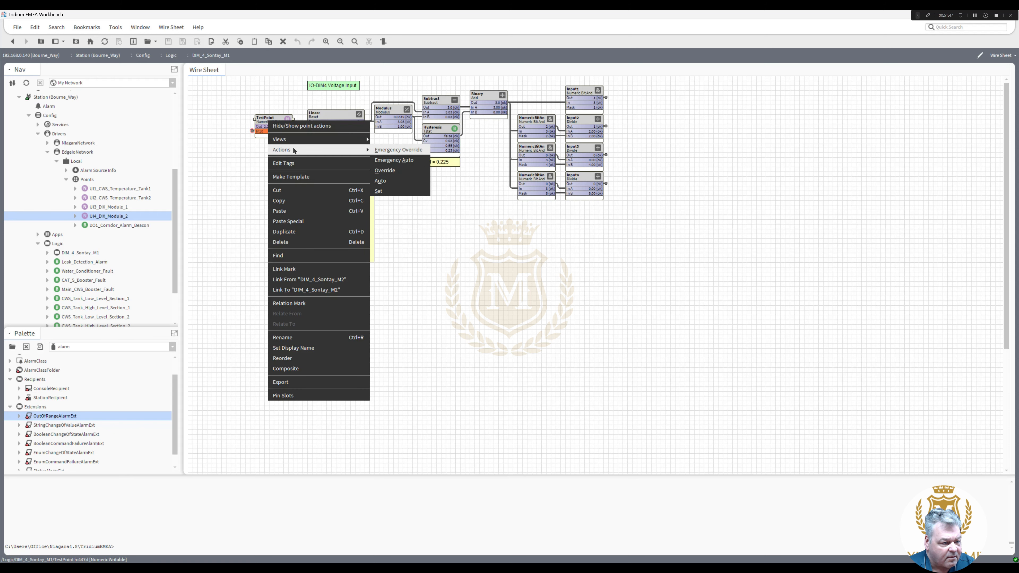
click(388, 170)
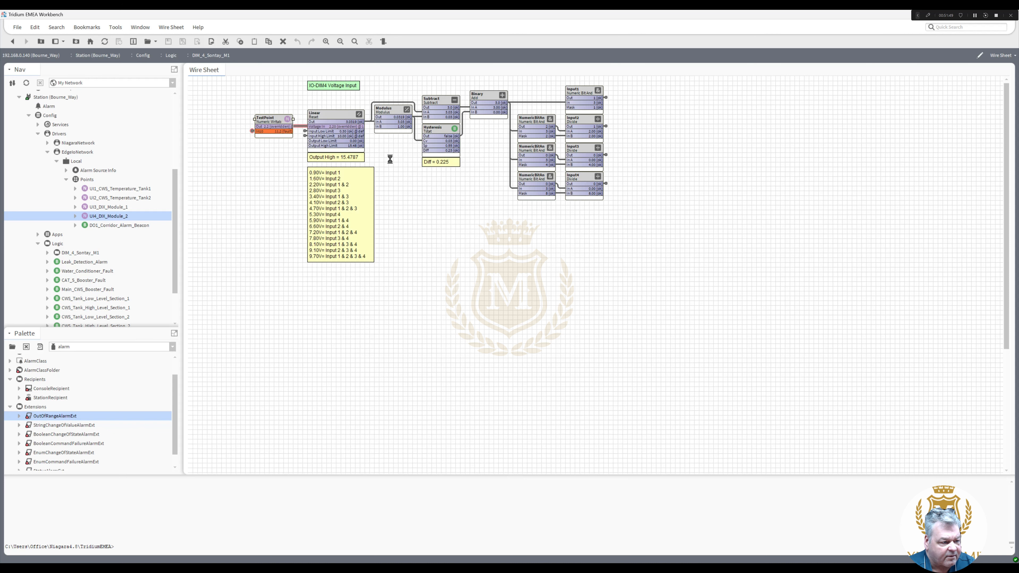
click(392, 200)
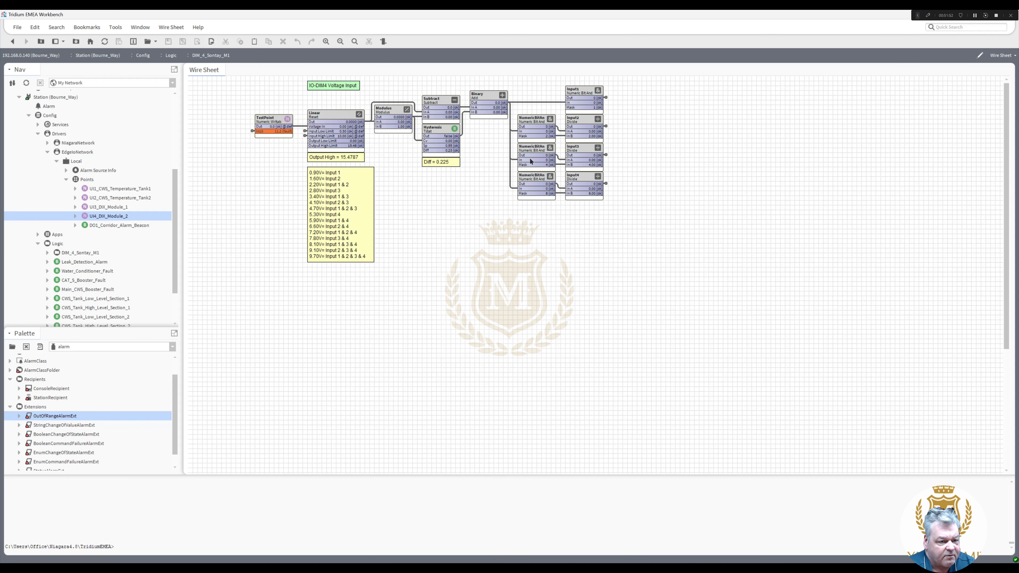
click(322, 120)
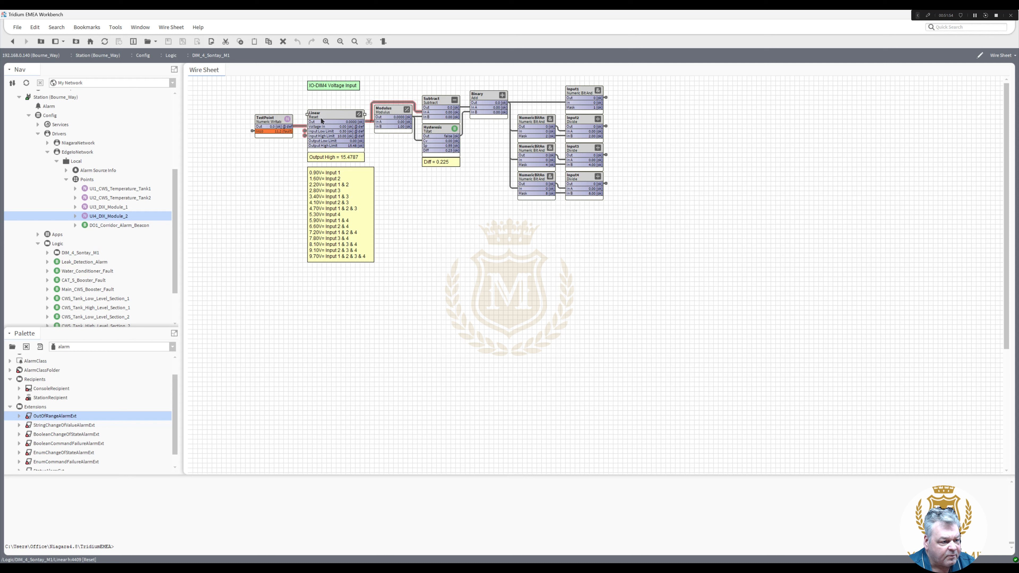
click(304, 132)
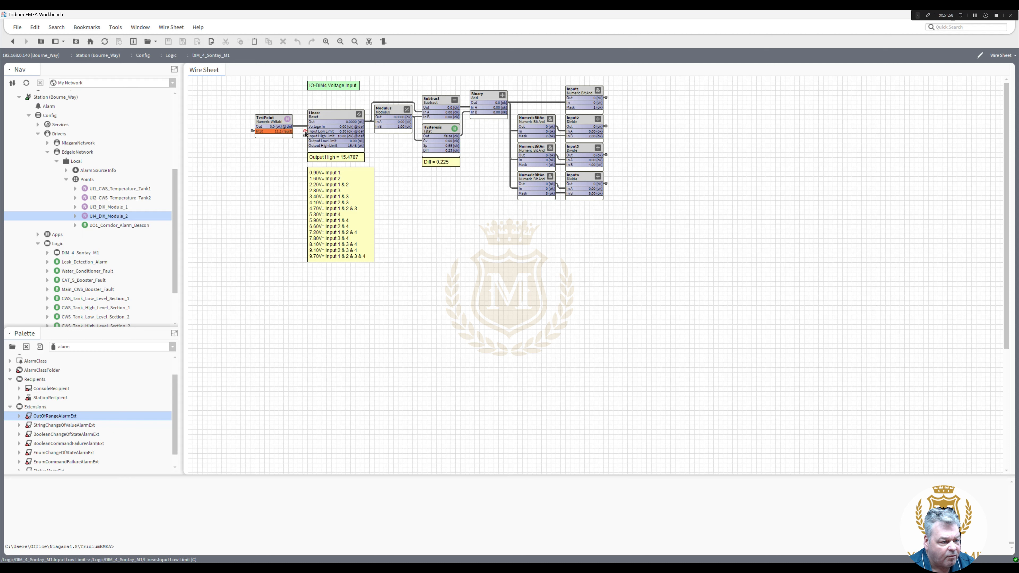
click(304, 132)
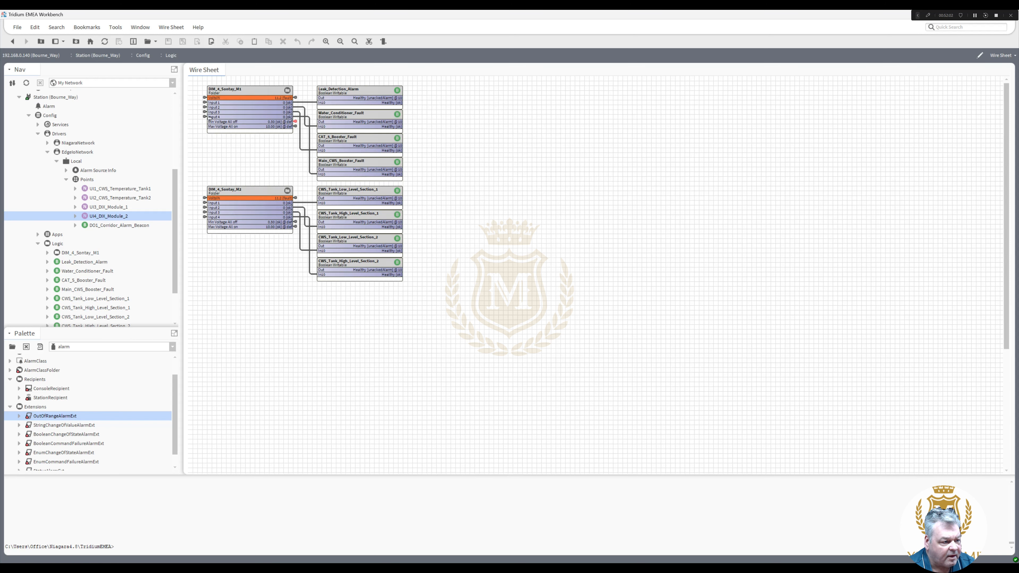
double_click(296, 127)
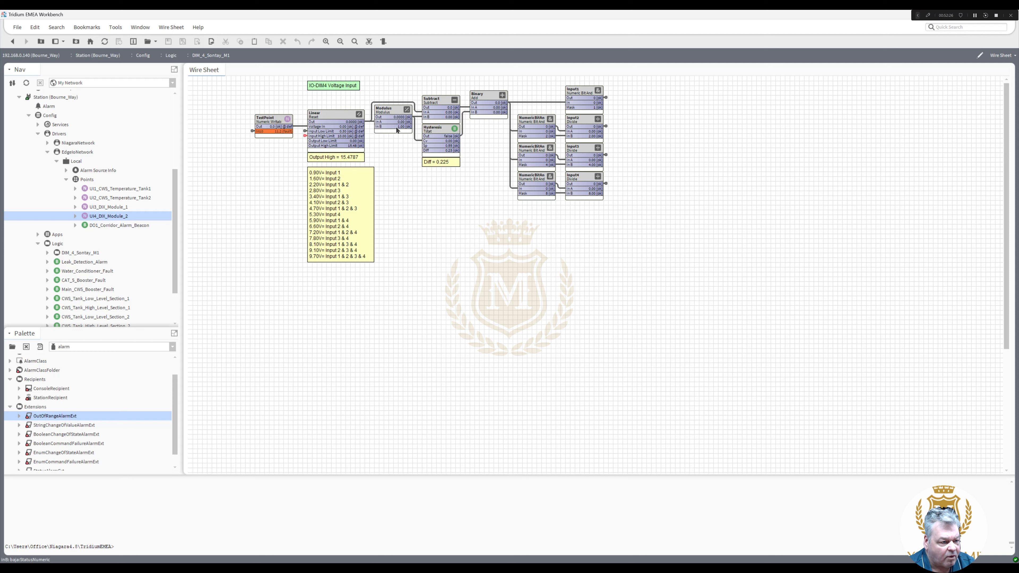
right_click(393, 114)
mouse_move(408, 116)
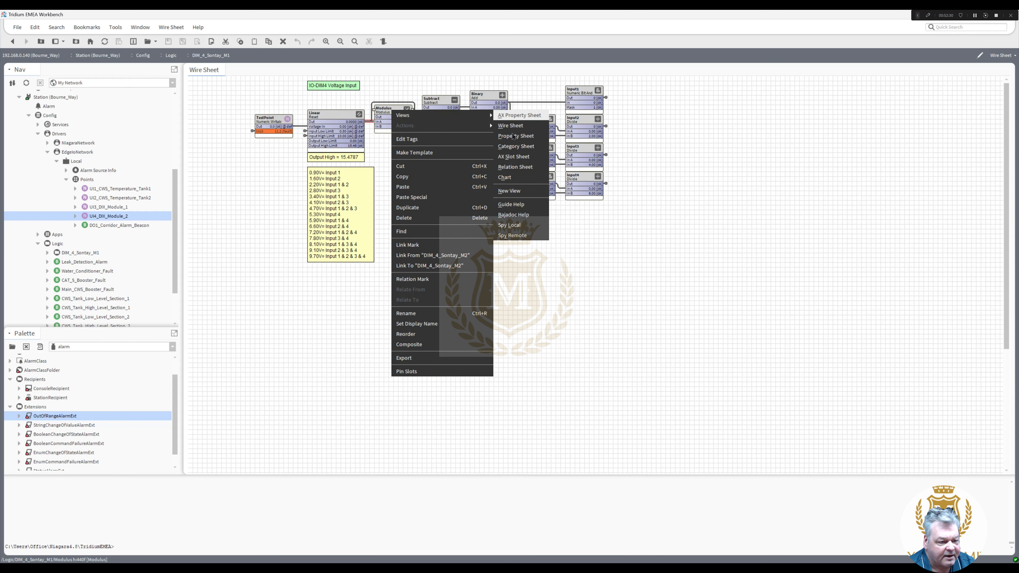
mouse_move(480, 116)
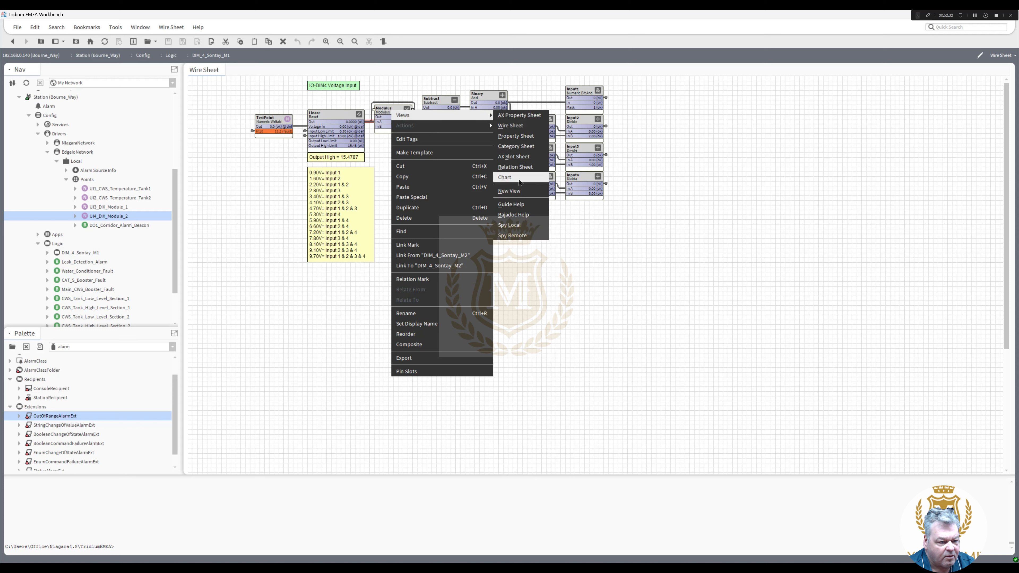
click(522, 205)
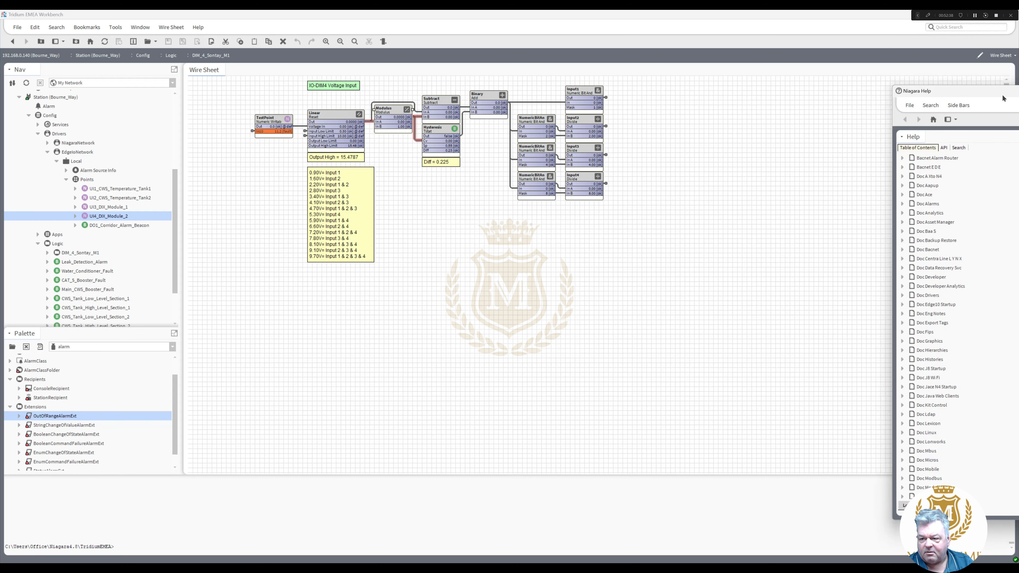
drag(923, 114, 371, 104)
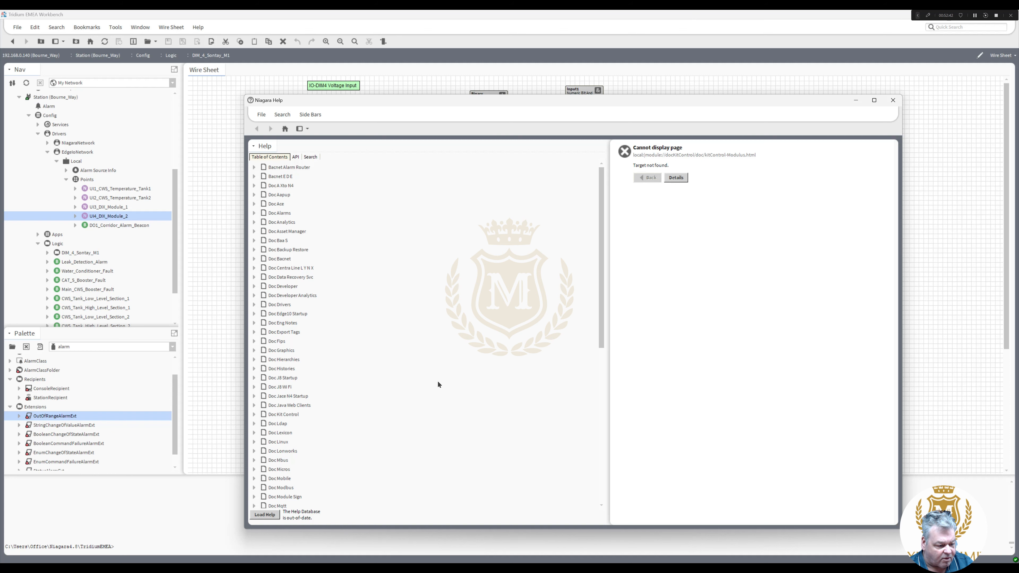
click(893, 101)
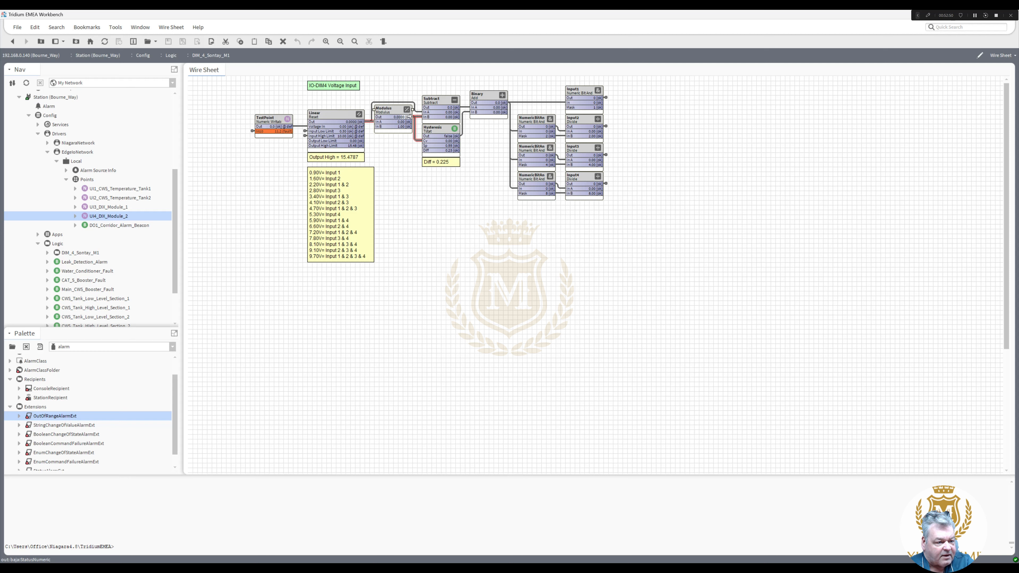
- Select the Modulus-to-Hysteresis link, then emergency-override TestPoint to 5.9
click(420, 121)
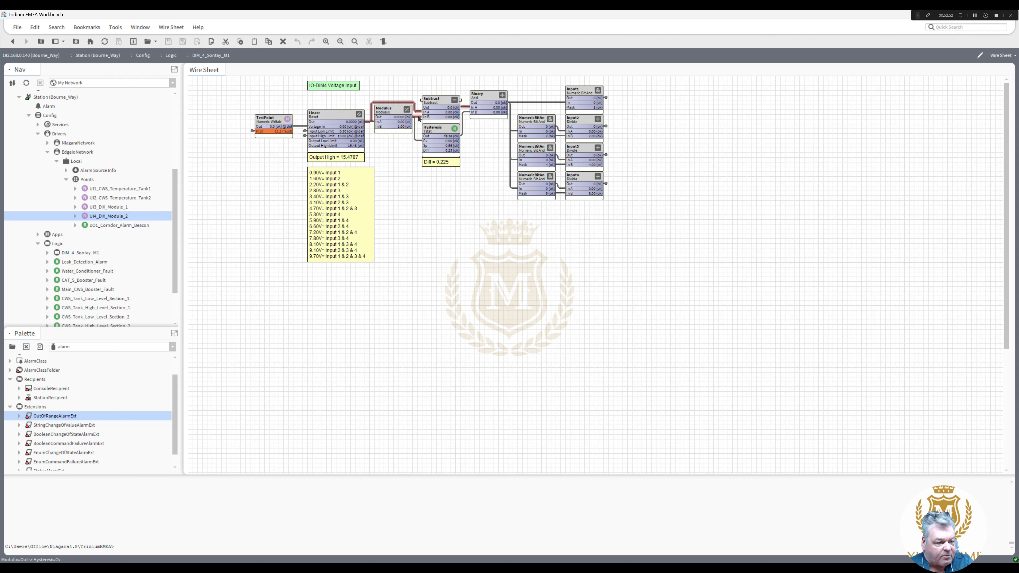
click(417, 141)
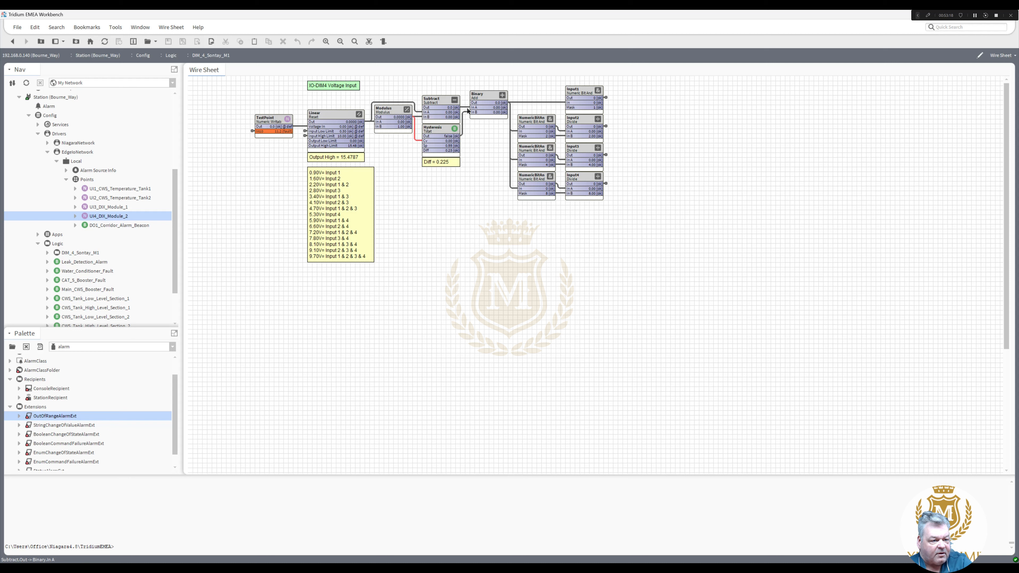
right_click(268, 127)
mouse_move(305, 152)
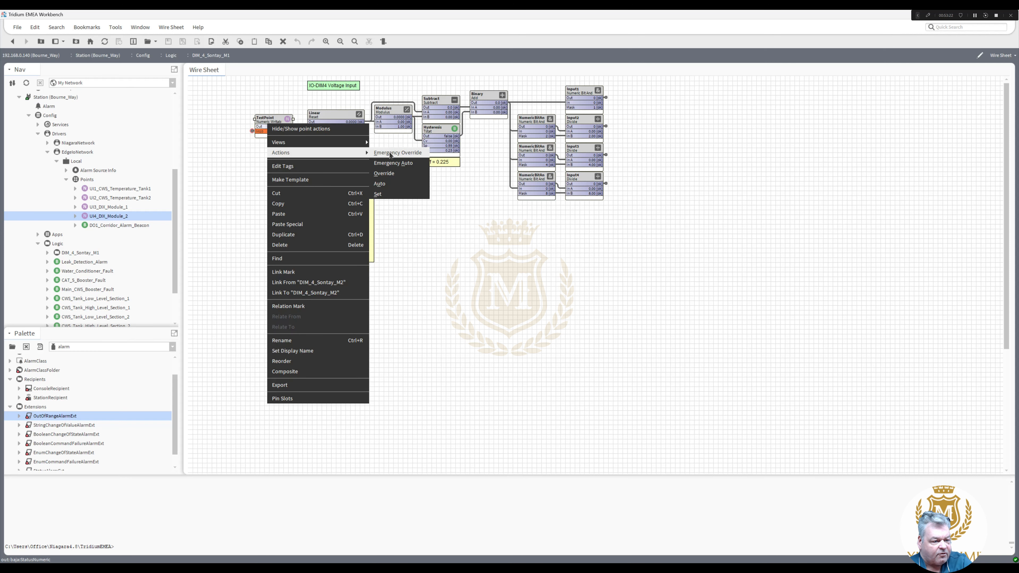
click(397, 153)
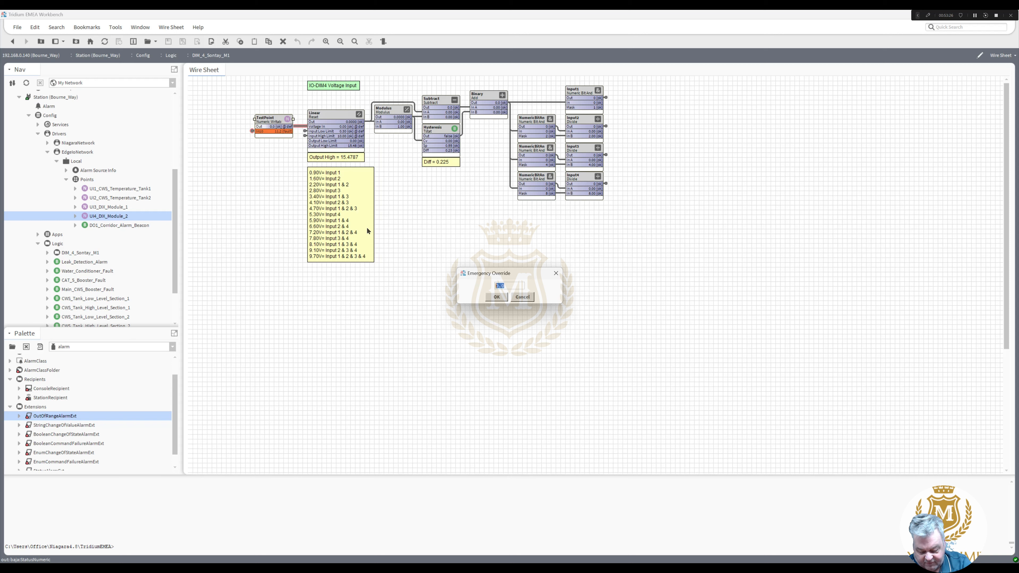
text(5.9)
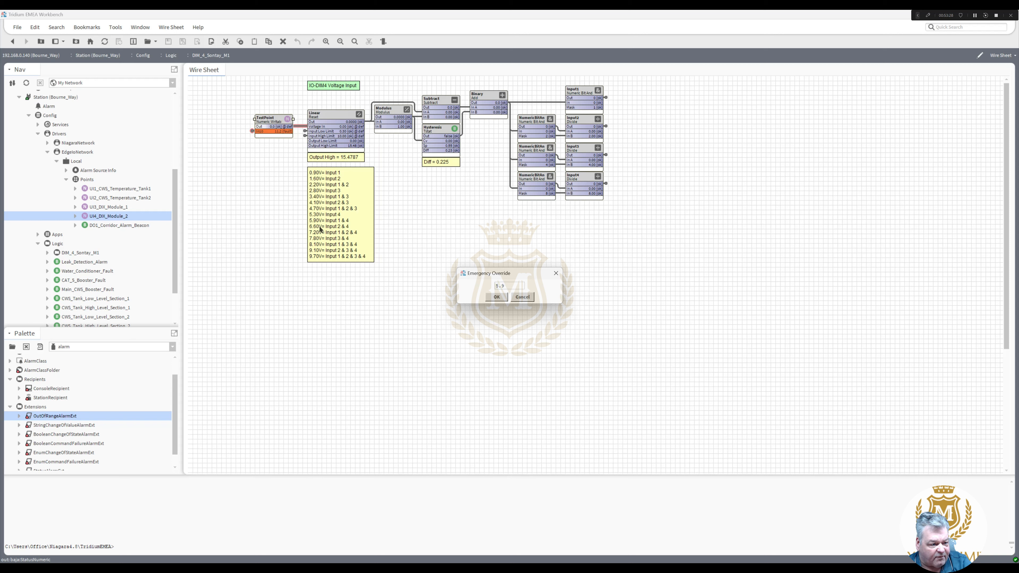
click(498, 297)
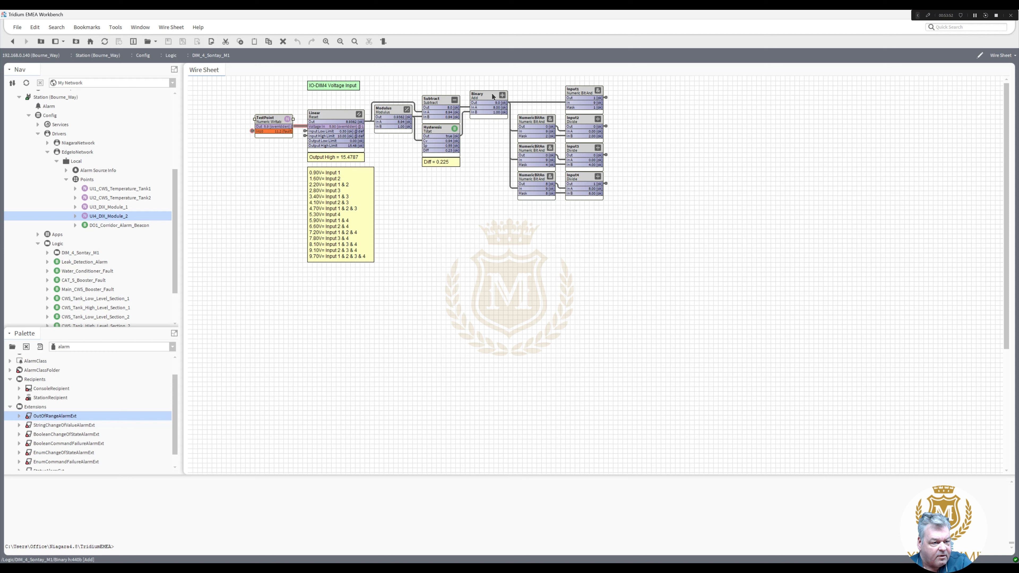
click(468, 114)
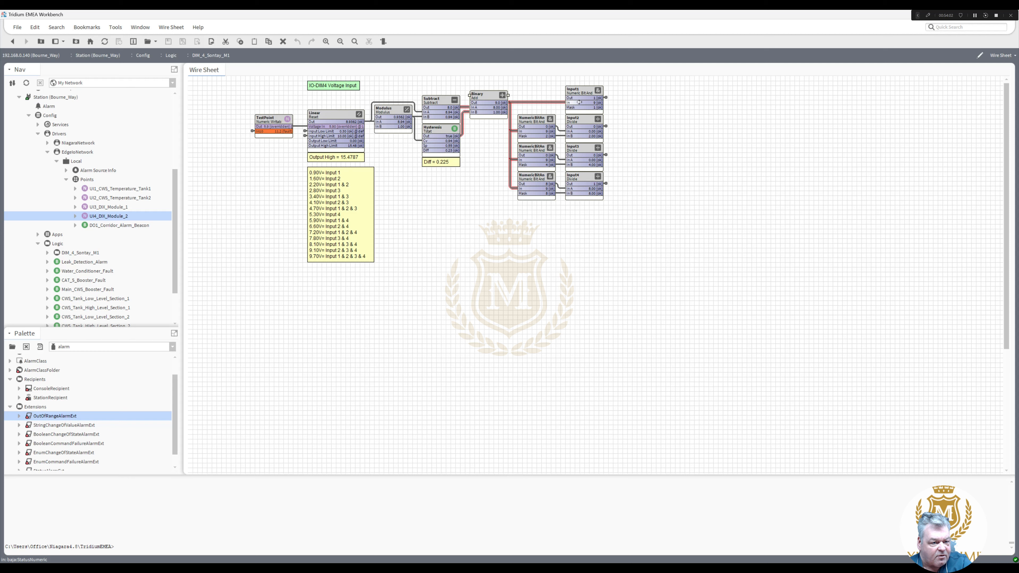
click(587, 93)
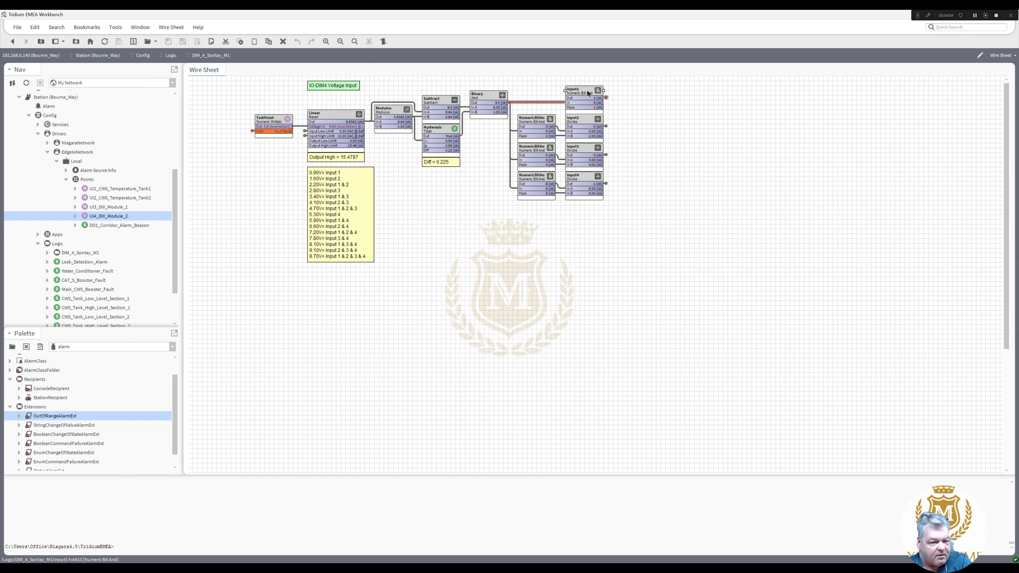
right_click(587, 93)
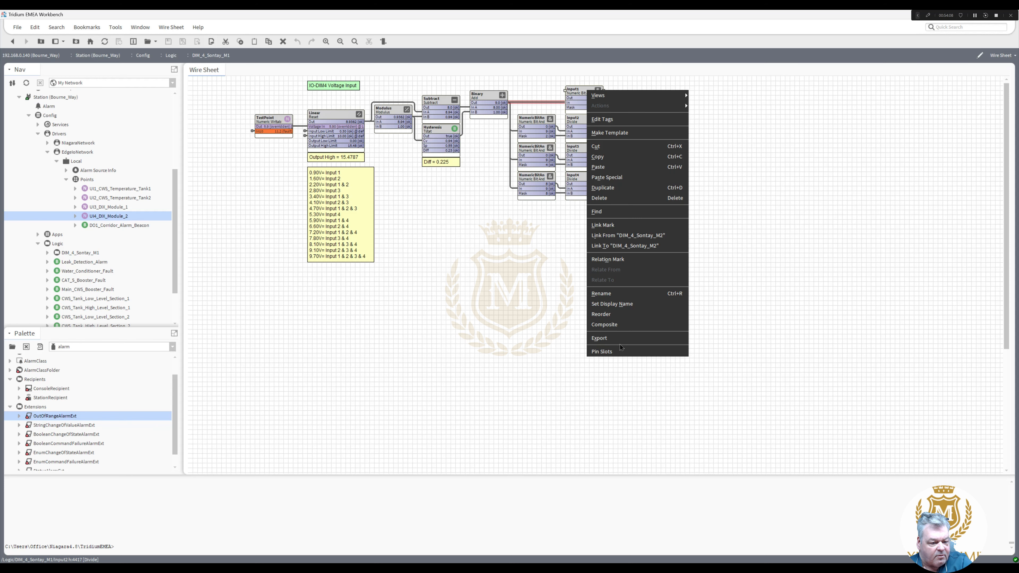
double_click(580, 93)
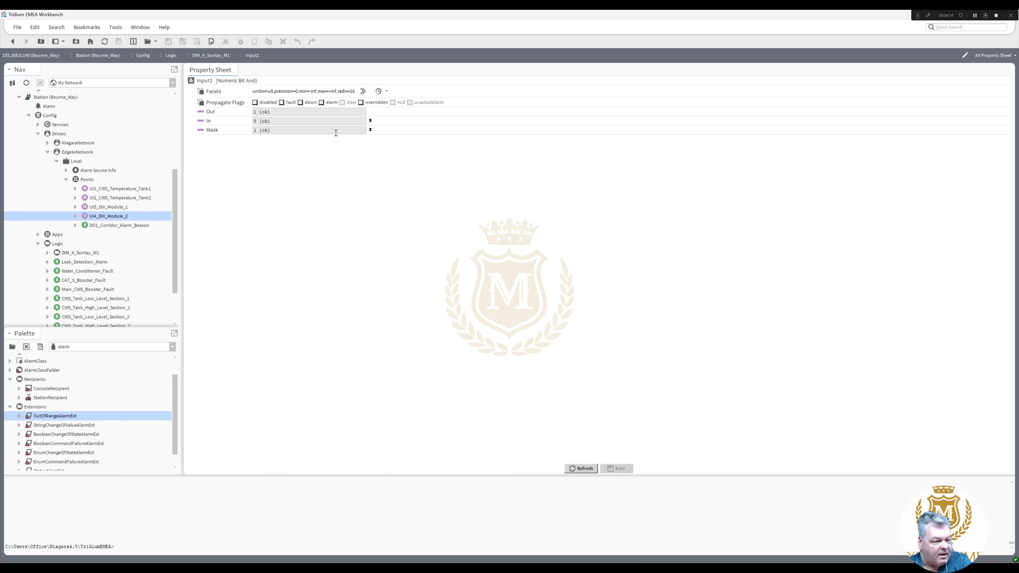
click(370, 130)
click(371, 121)
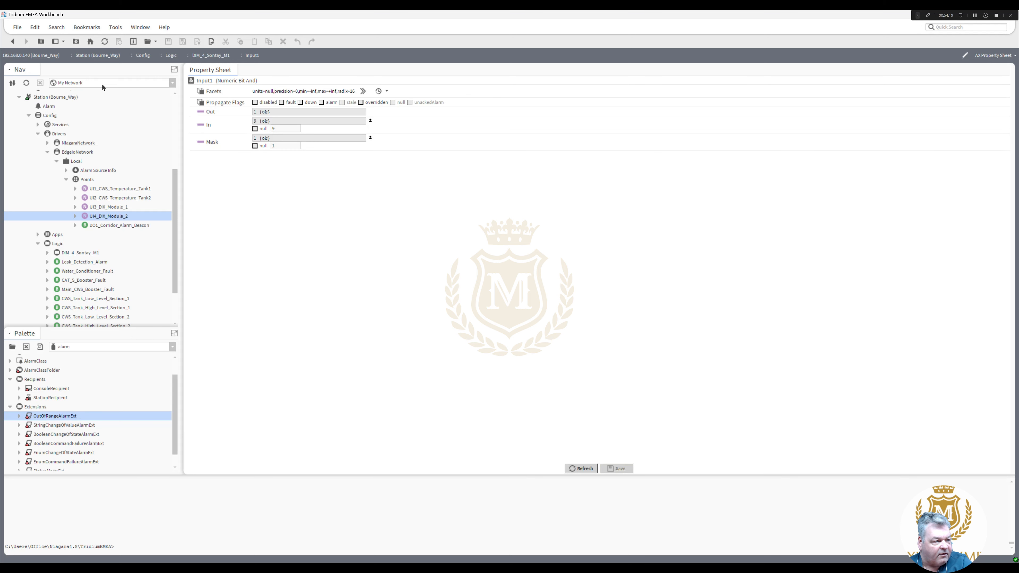
click(12, 41)
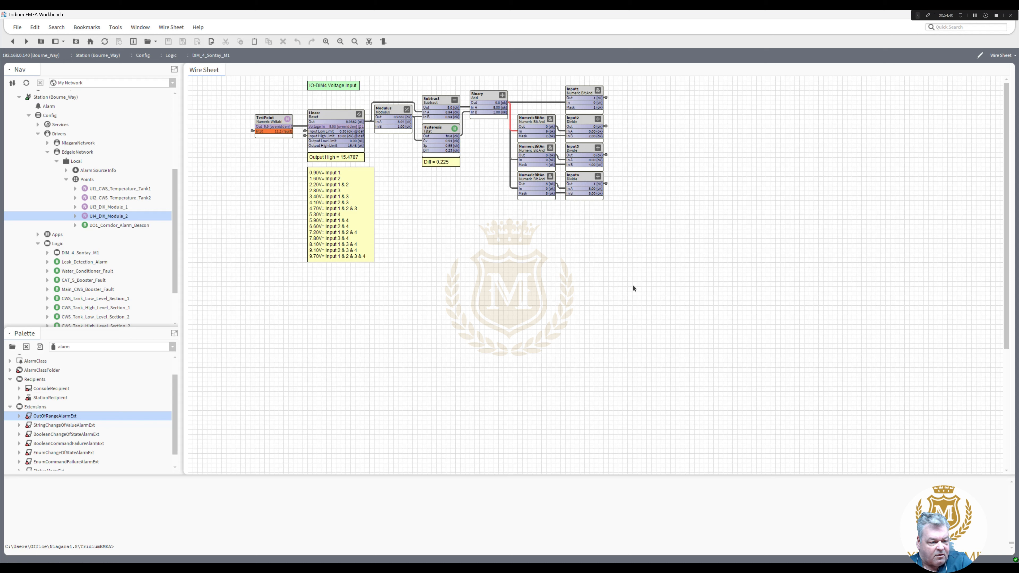
- Select every block and shift the whole diagram to the left
drag(633, 284, 234, 75)
drag(320, 86, 263, 87)
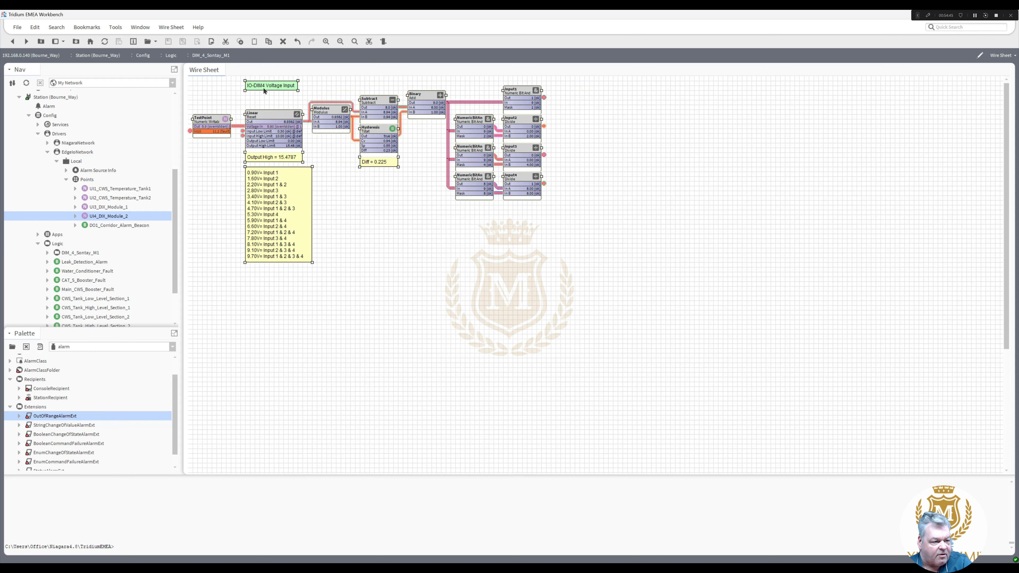
click(354, 230)
- Reposition the Input1–Input4 column beside the NumericBitAnd blocks and nudge TestPoint right
drag(598, 282, 402, 264)
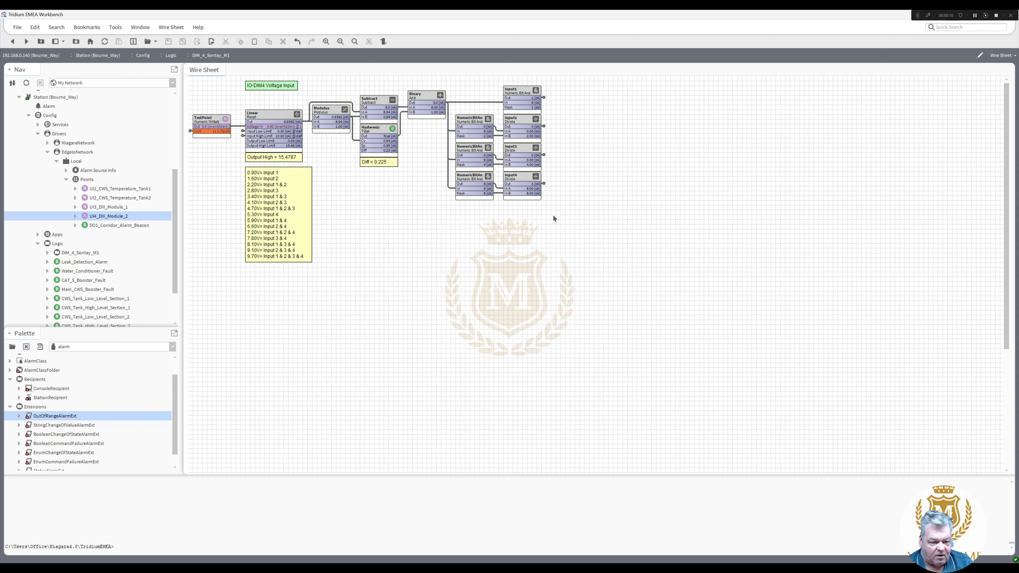
drag(553, 214, 473, 76)
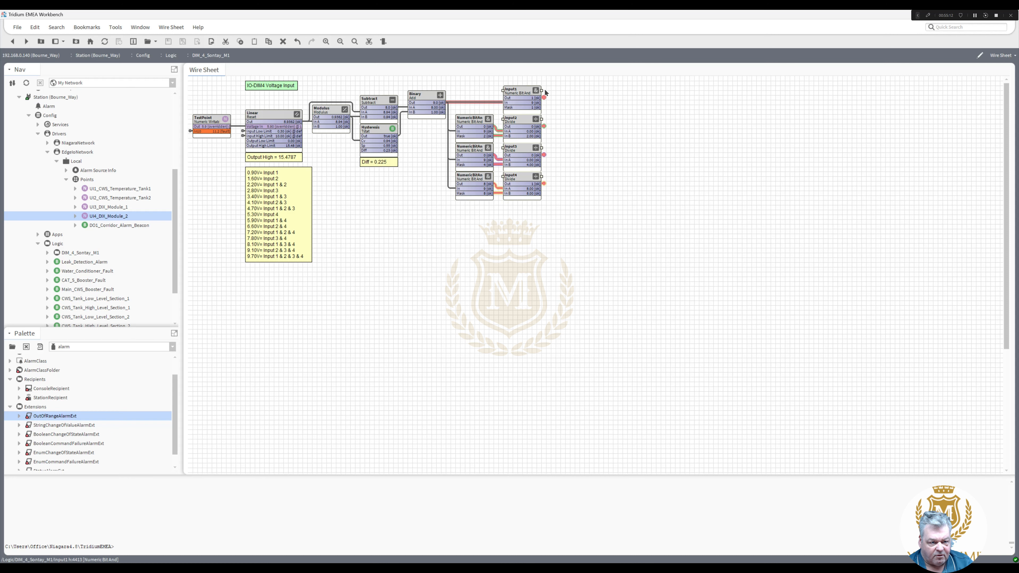
drag(544, 93, 582, 92)
drag(511, 212, 513, 119)
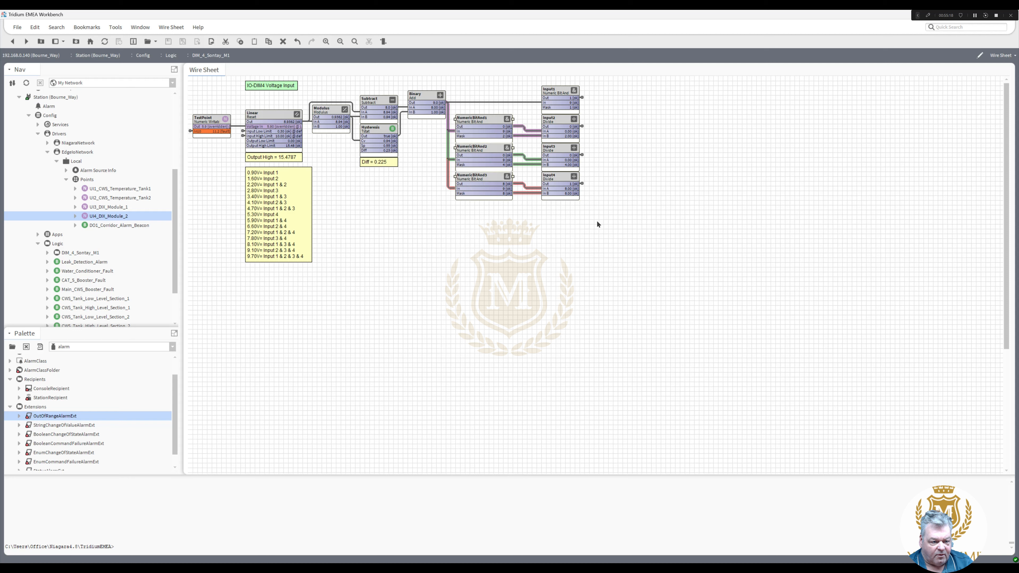
drag(598, 220, 541, 92)
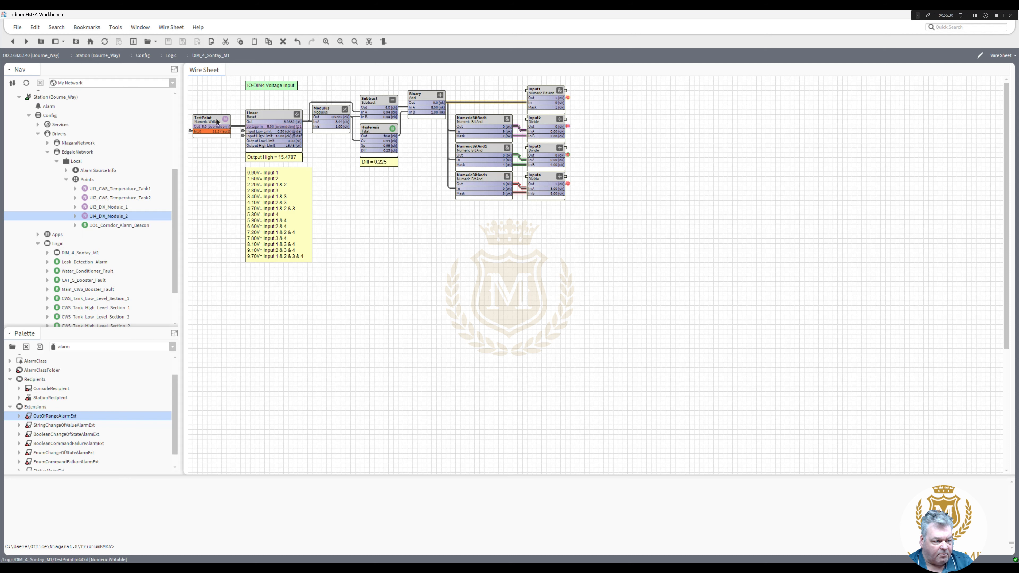
drag(213, 123, 218, 124)
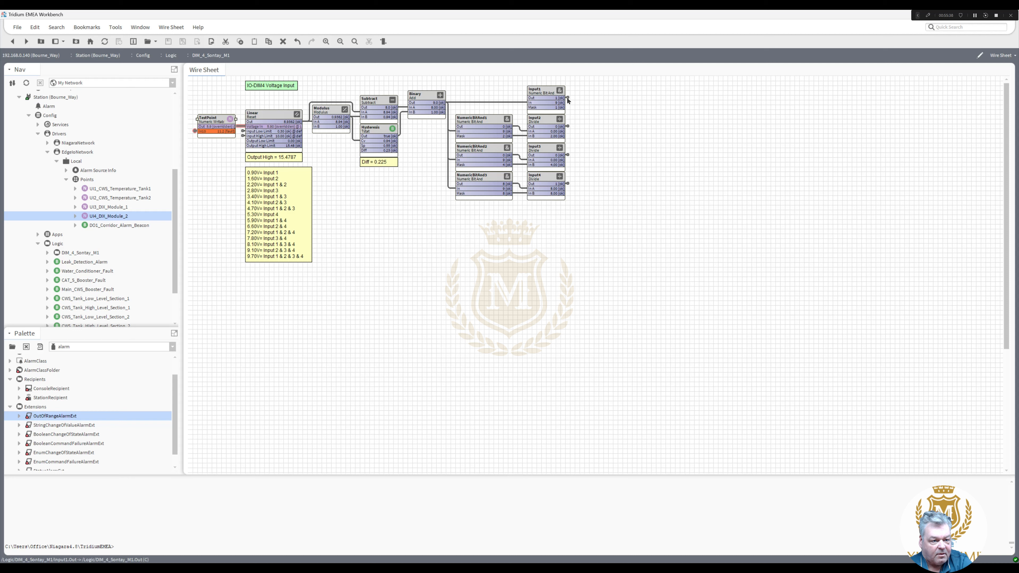
- Release TestPoint's override inside DIM_4_Sontay_M1, return to Logic and collapse Local
key(alt+Up)
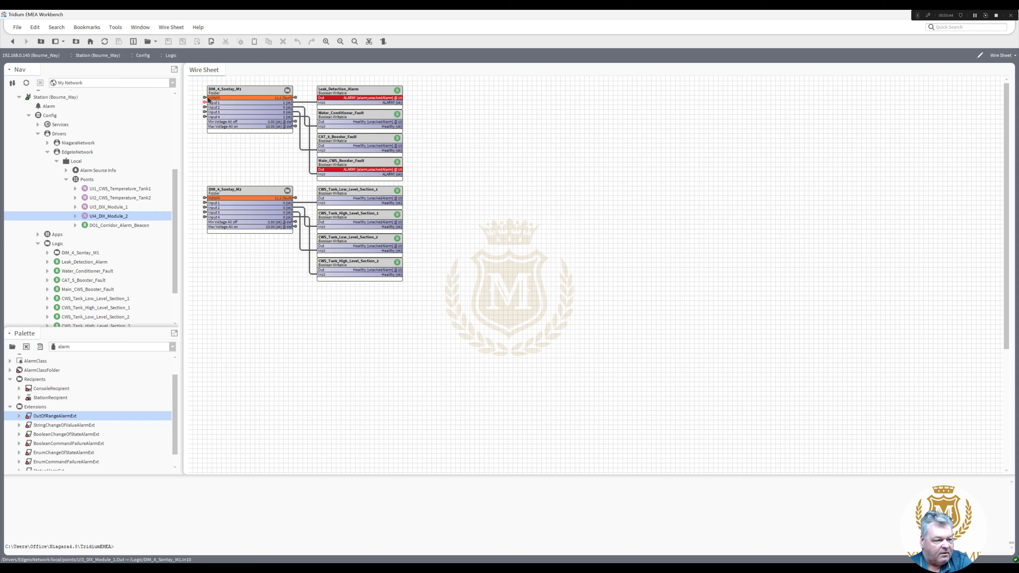
double_click(229, 95)
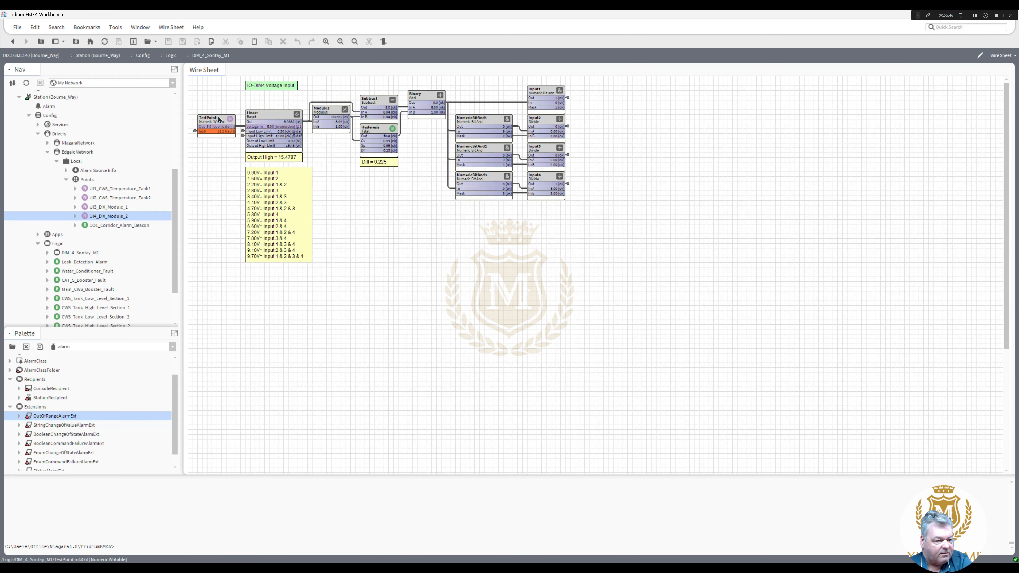
right_click(217, 117)
mouse_move(239, 147)
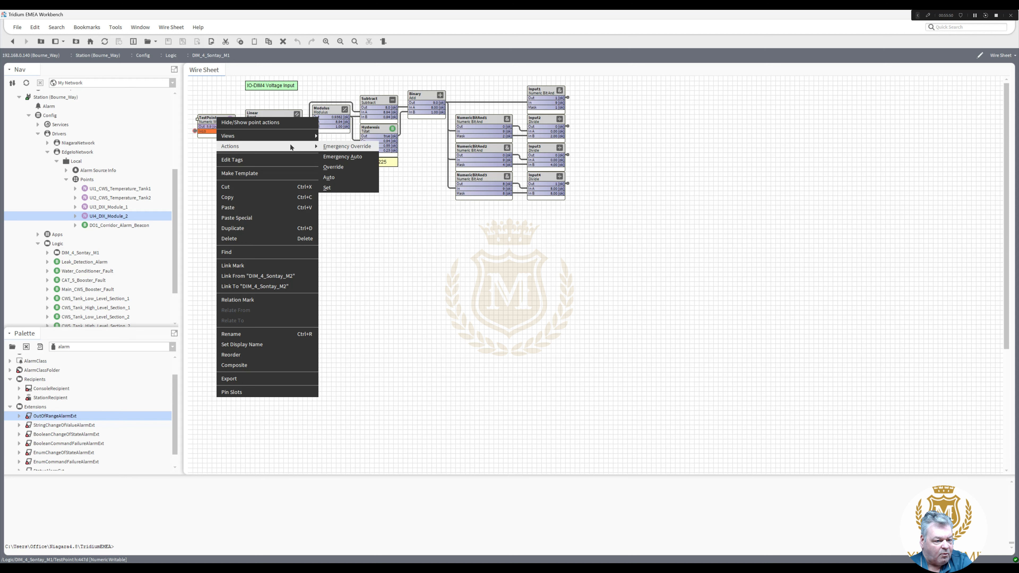
click(340, 150)
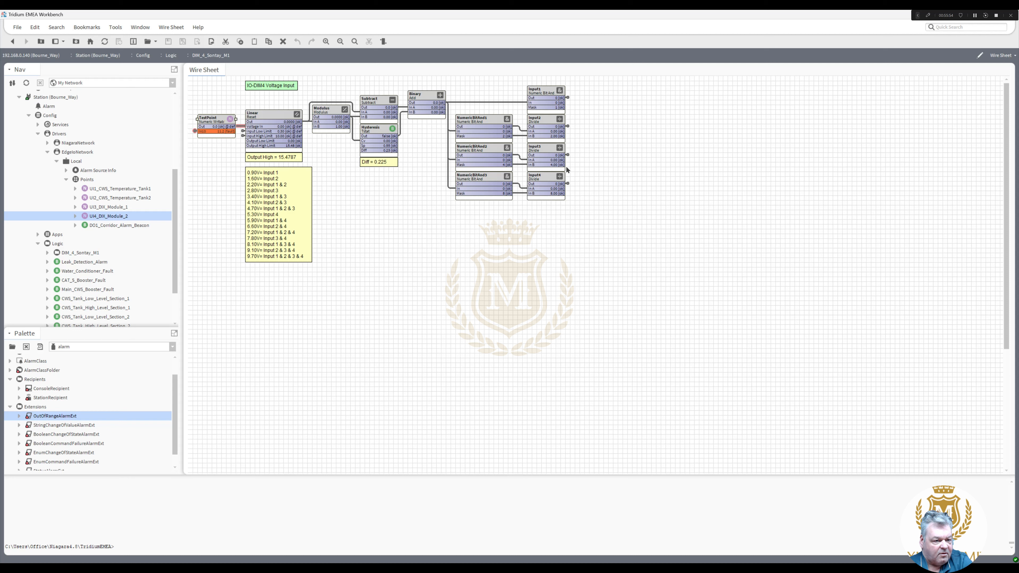
key(alt+Left)
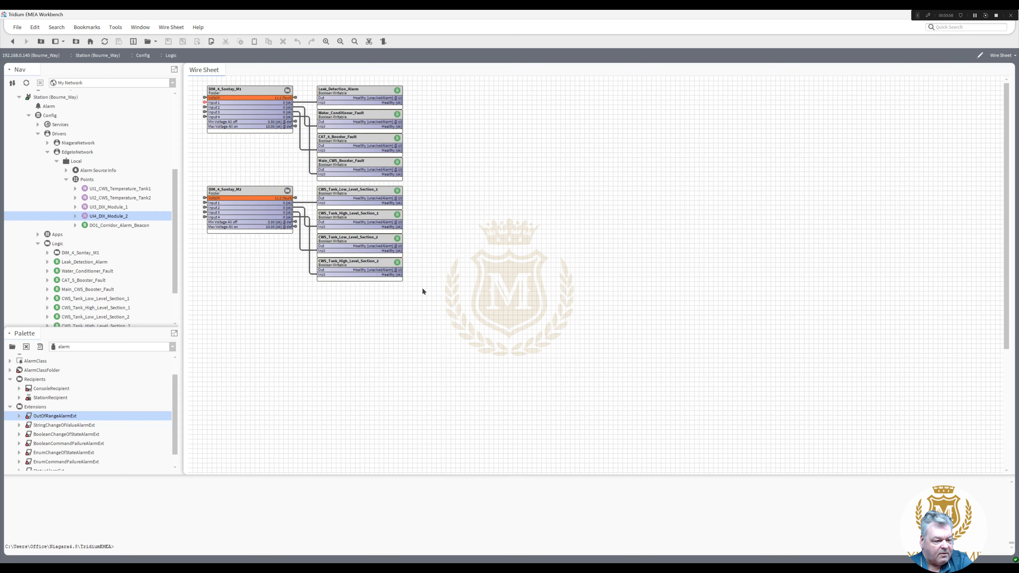
click(57, 161)
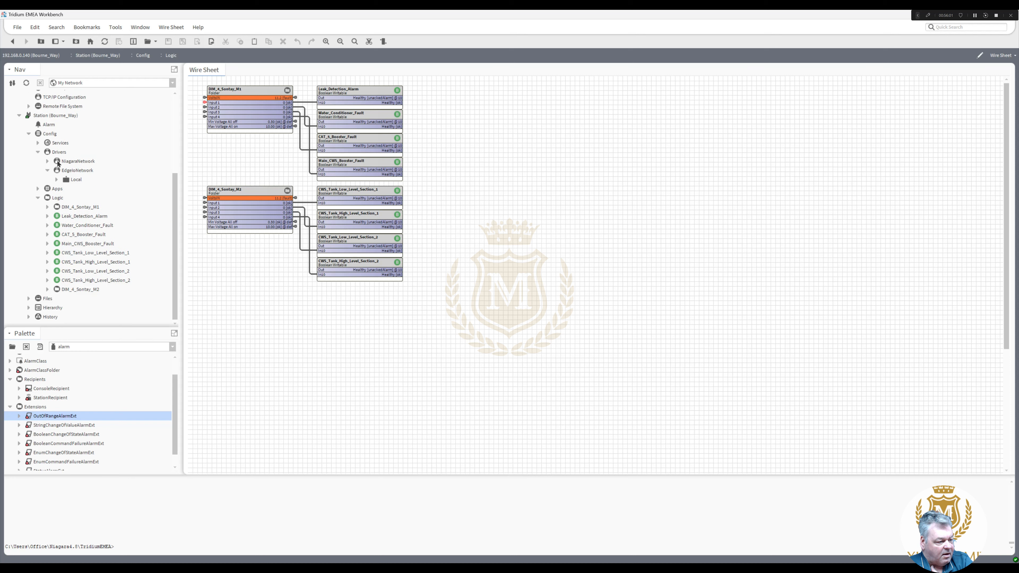
- Open the Reorder list for the Logic folder and select DIM_4_Sontay_M2
right_click(55, 198)
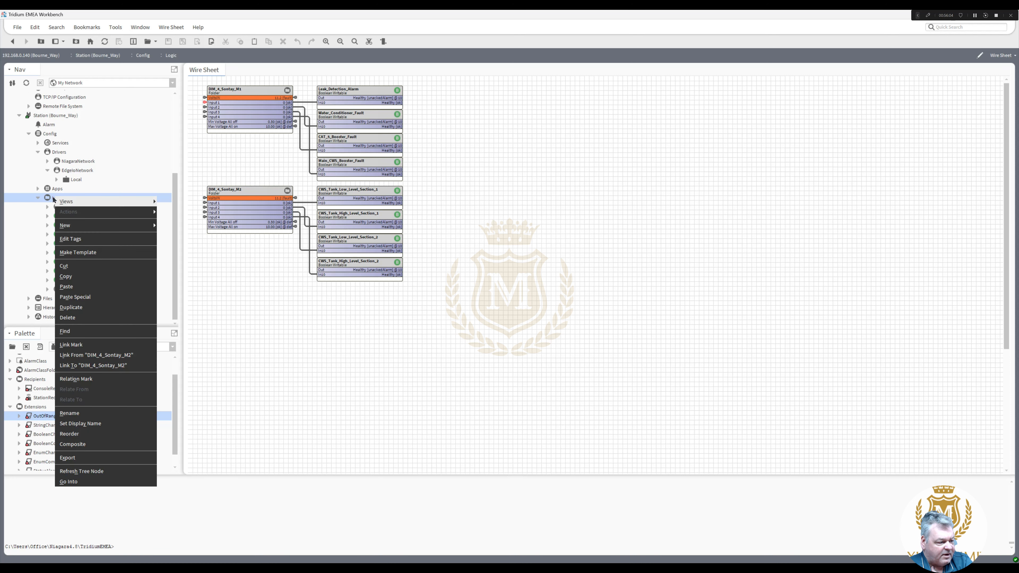
click(53, 199)
right_click(53, 200)
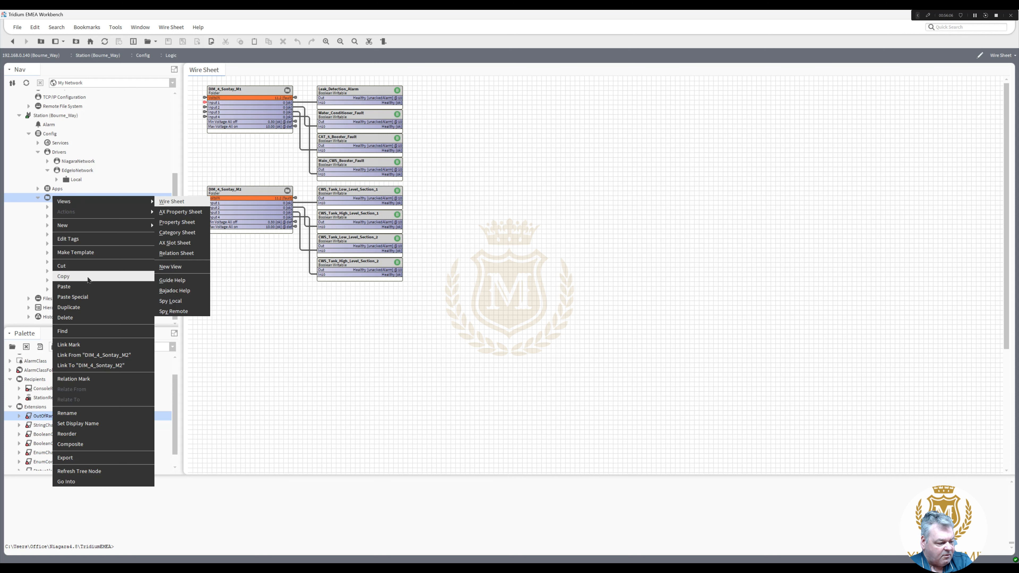
click(98, 433)
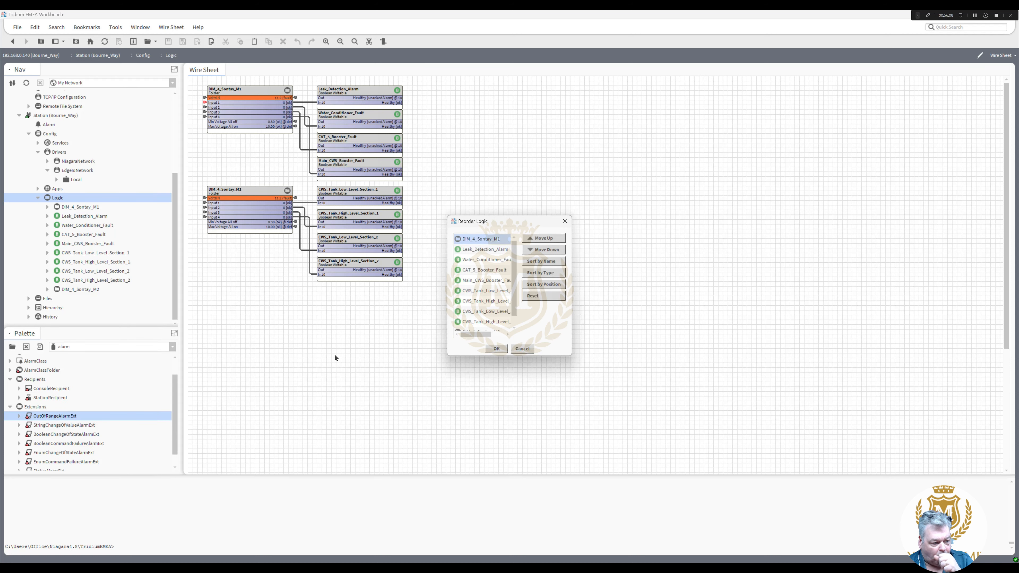
drag(512, 304, 517, 323)
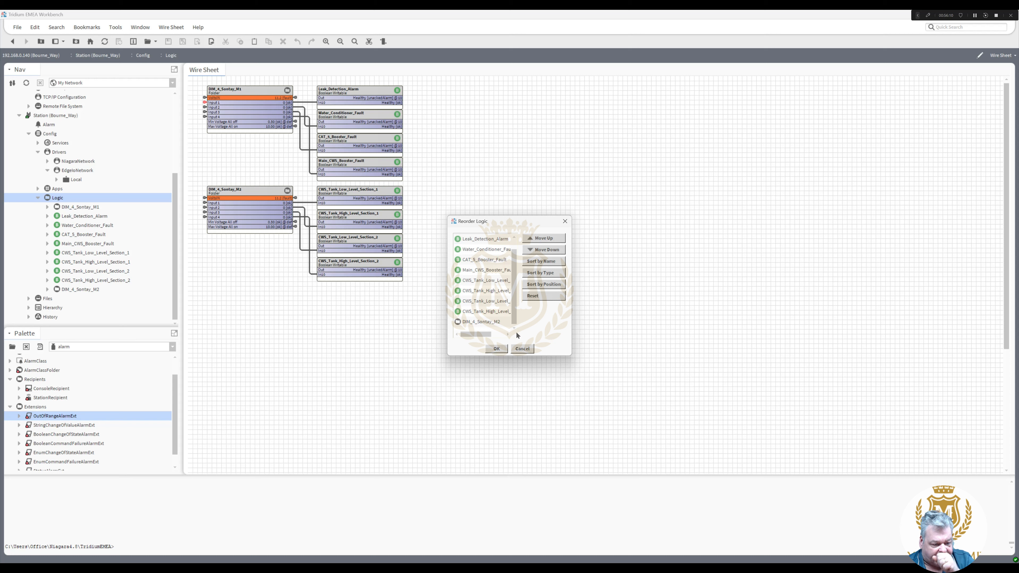
click(490, 323)
drag(516, 287, 517, 246)
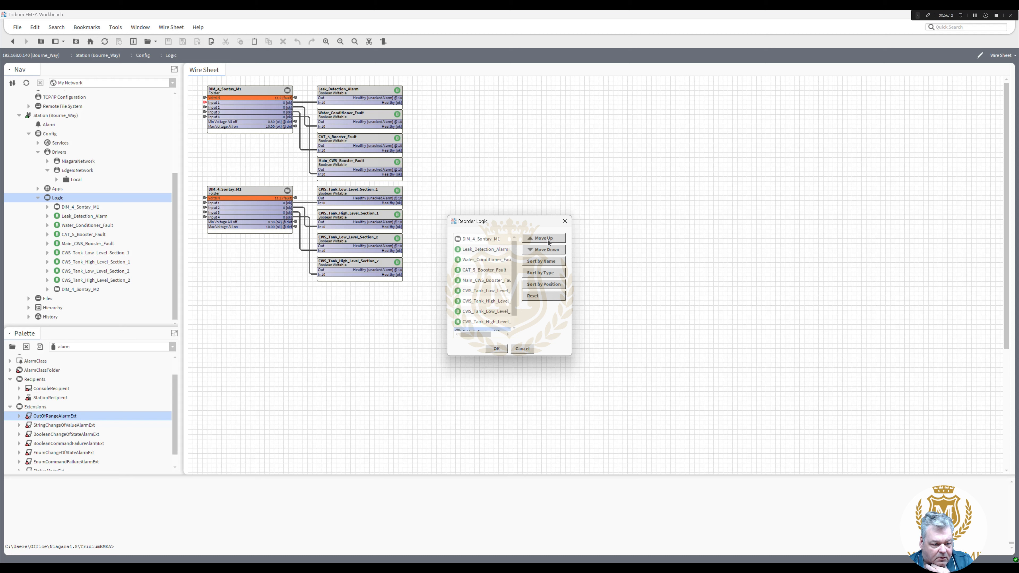
- Move DIM_4_Sontay_M2 up five places to just below M1 and confirm the order
click(545, 239)
click(546, 240)
click(546, 240)
click(546, 239)
click(546, 240)
click(546, 240)
click(545, 239)
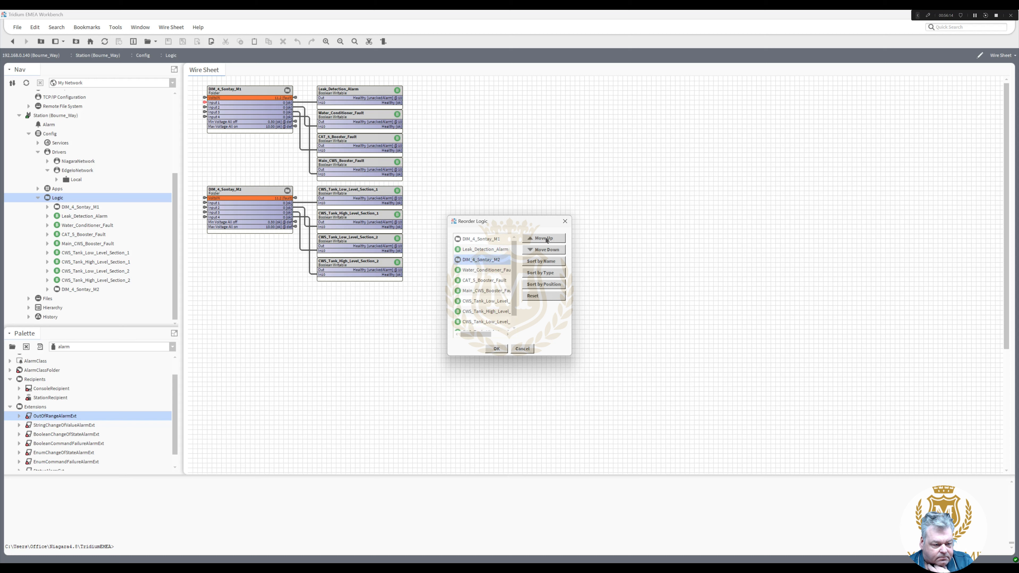
click(545, 239)
click(495, 348)
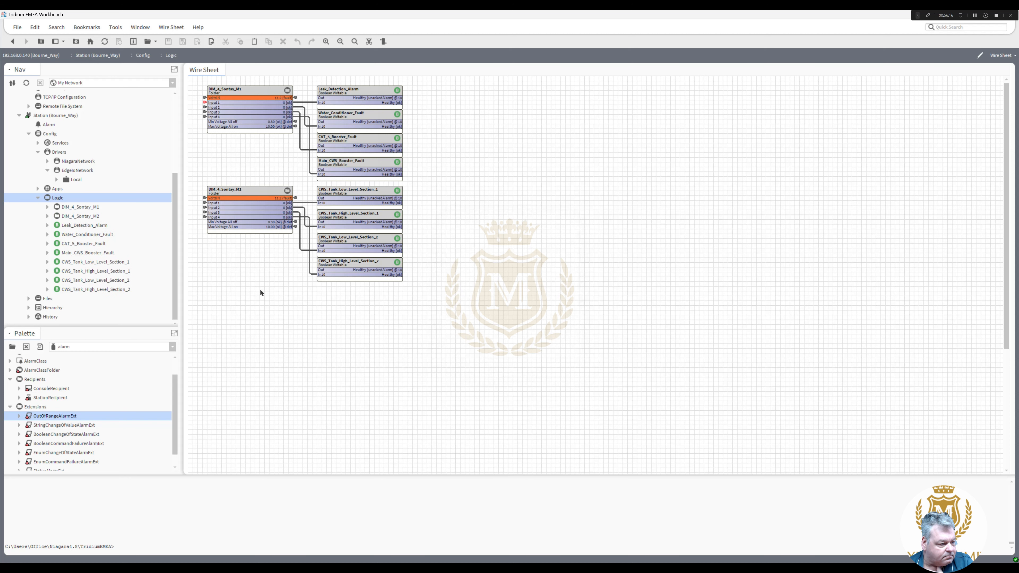
right_click(54, 197)
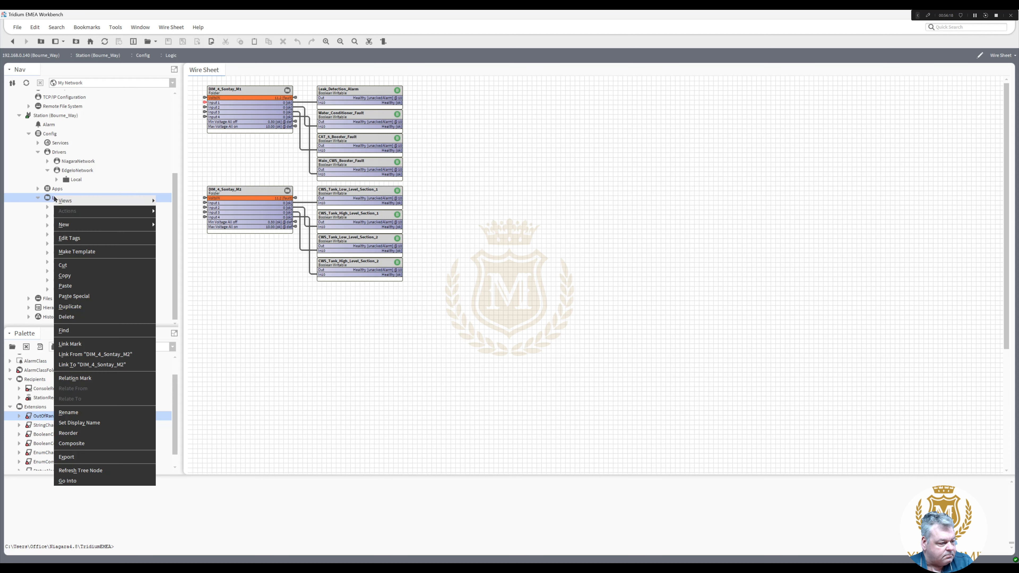
mouse_move(91, 204)
click(176, 203)
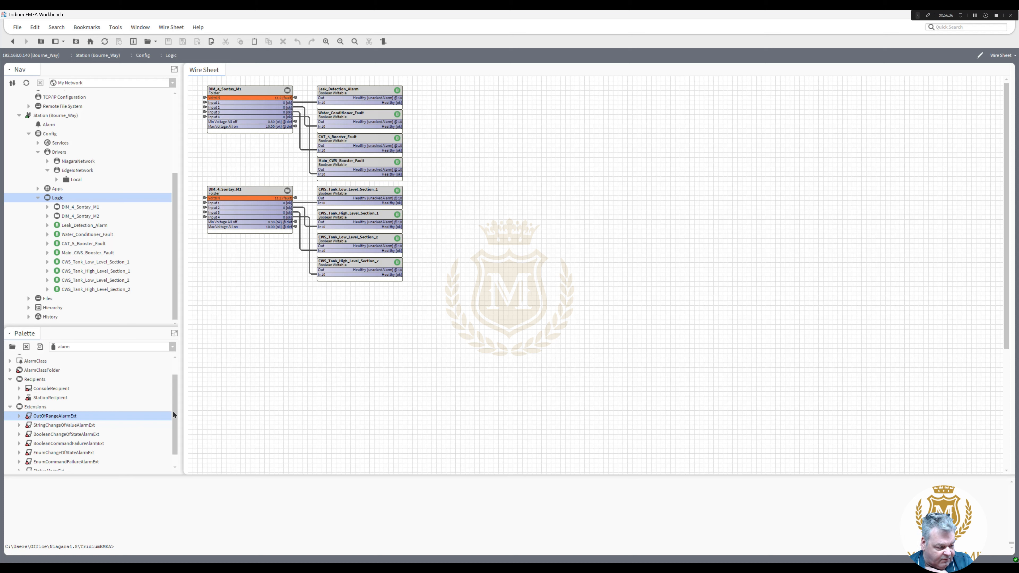
- Load the kitControl palette and drop a Logic Or block onto the wire sheet
scroll(174, 405, up, 2)
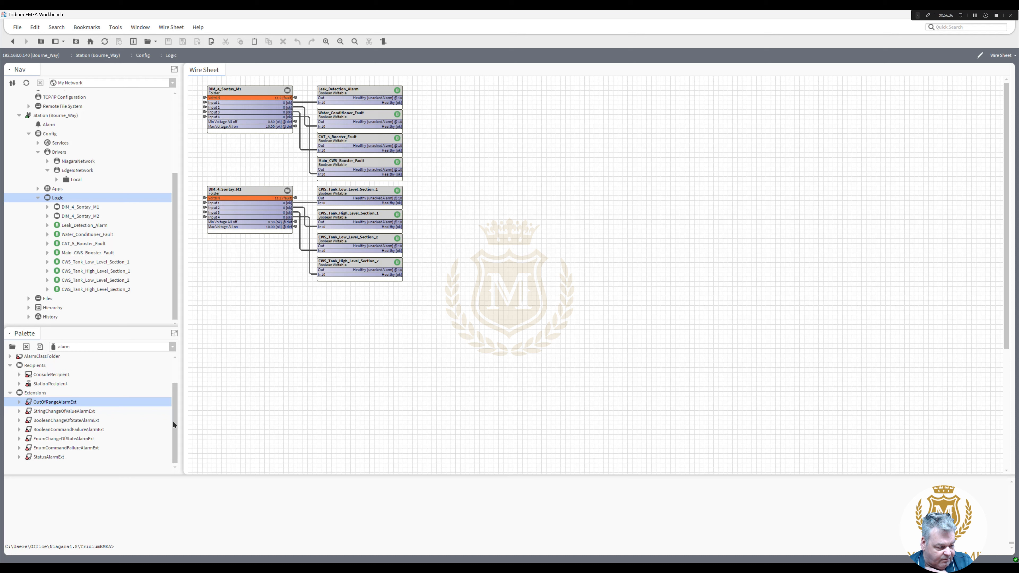
click(172, 347)
drag(171, 382, 175, 409)
click(81, 415)
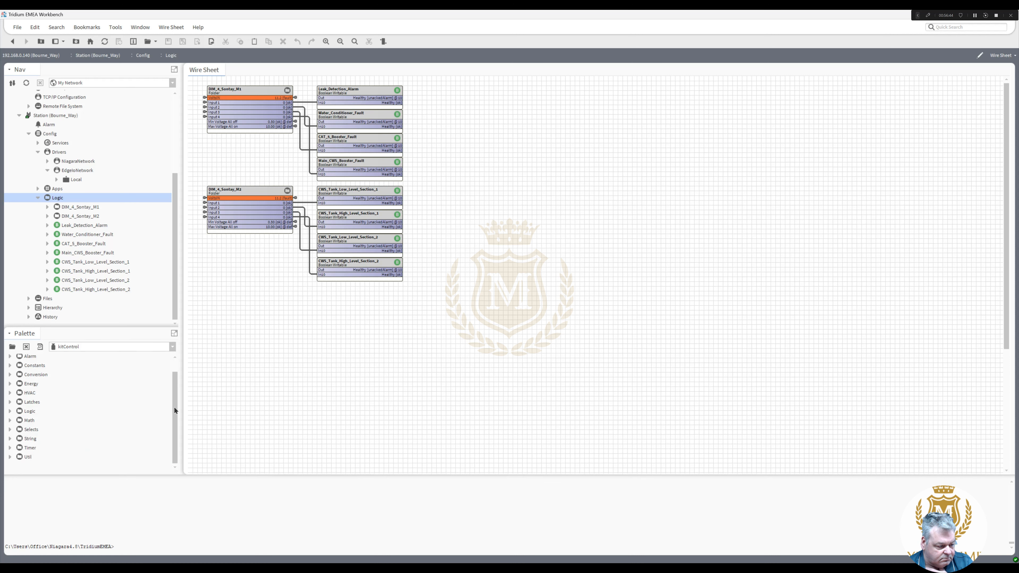
click(10, 412)
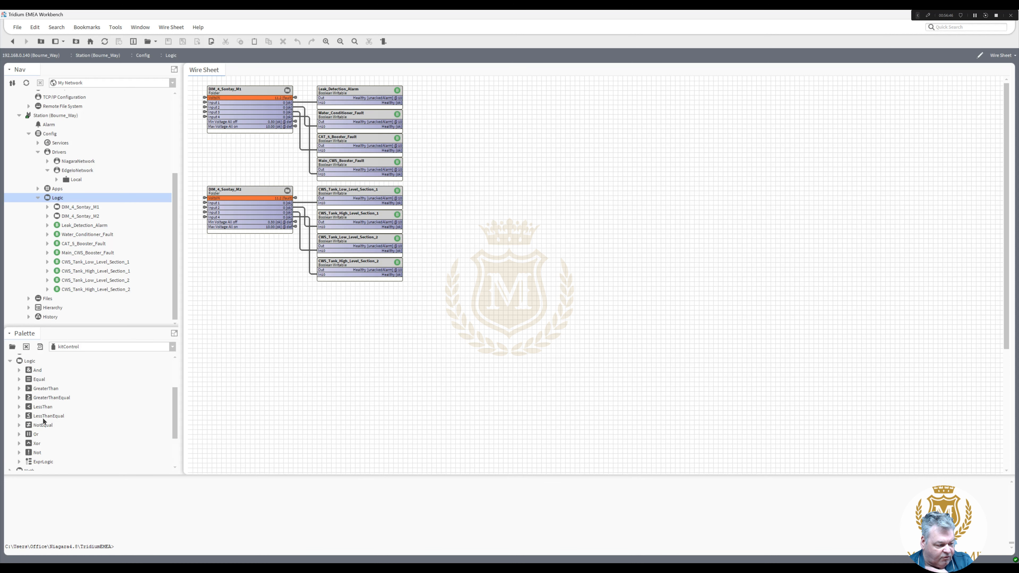
drag(36, 435, 451, 119)
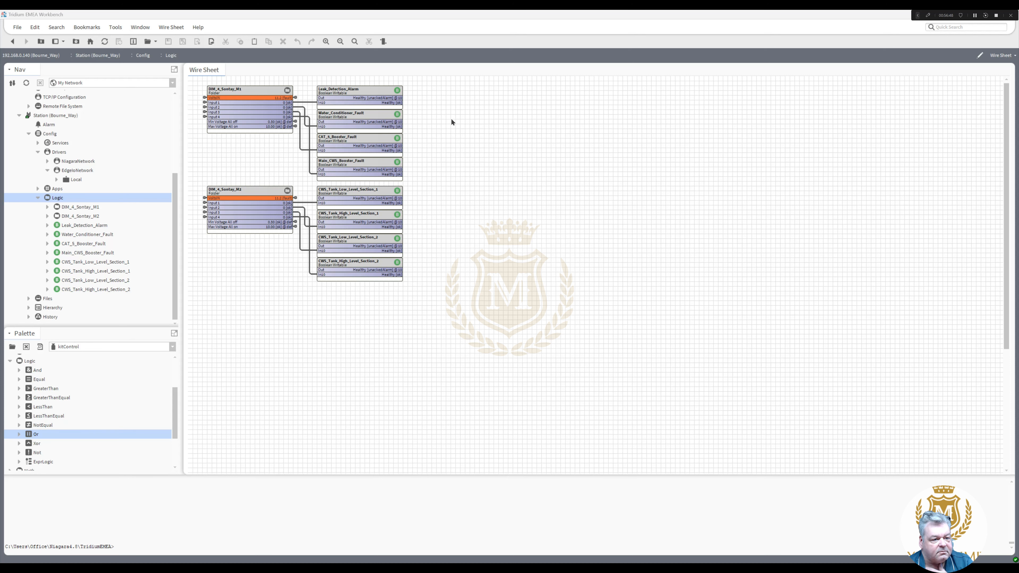
click(498, 300)
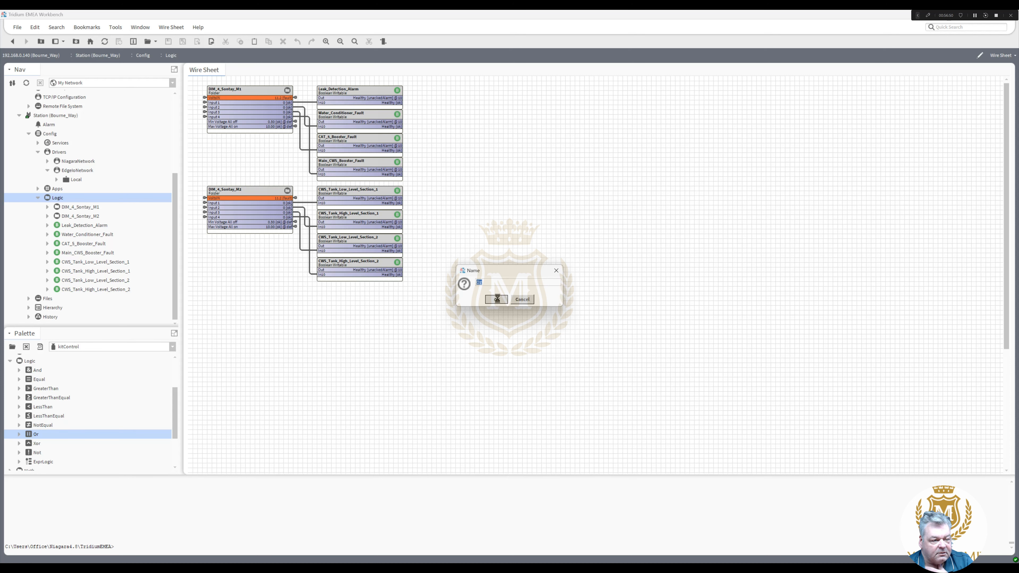
- Pin the Or block's In C and In D slots
right_click(473, 121)
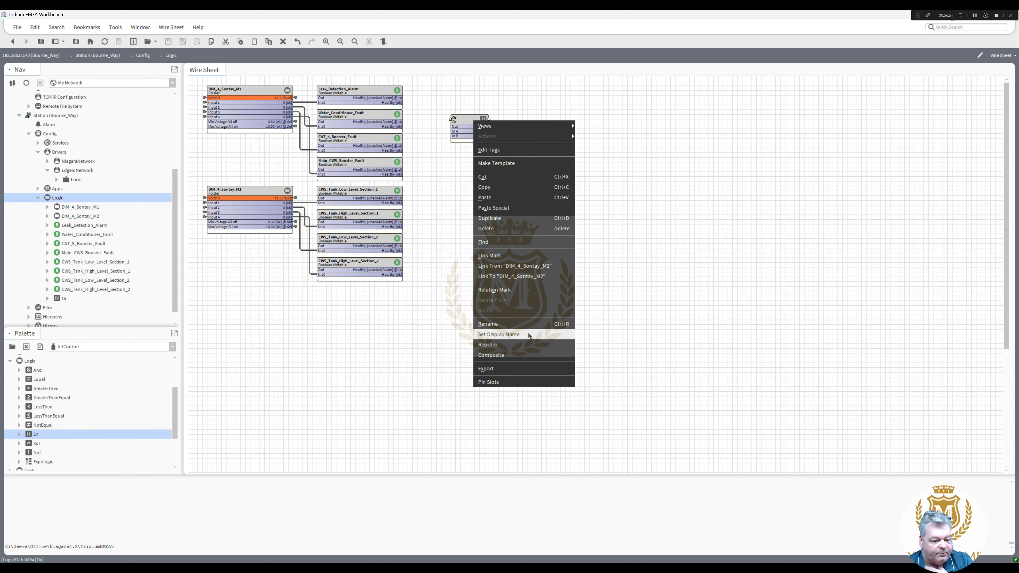
click(519, 381)
click(468, 304)
click(468, 313)
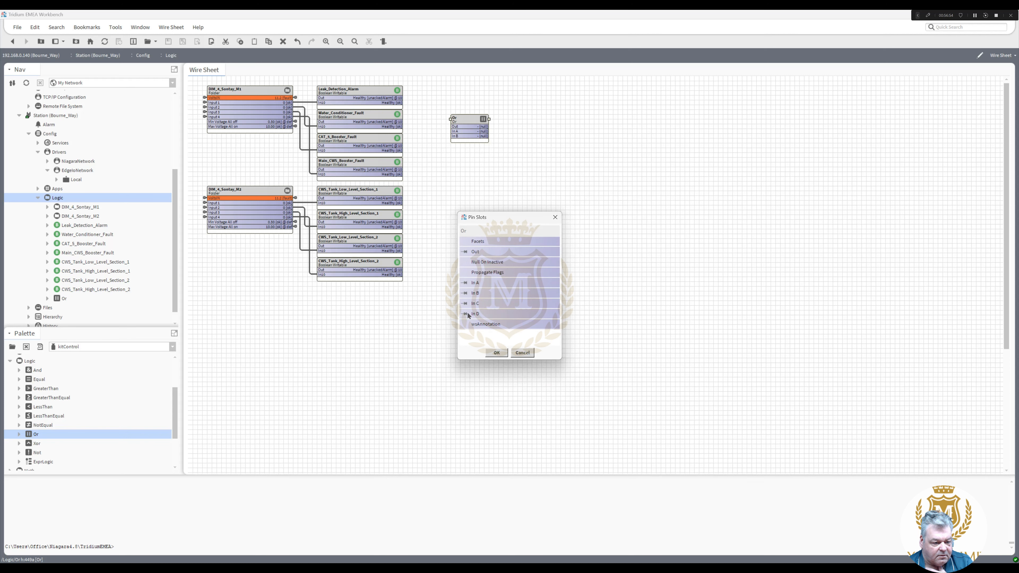
click(493, 355)
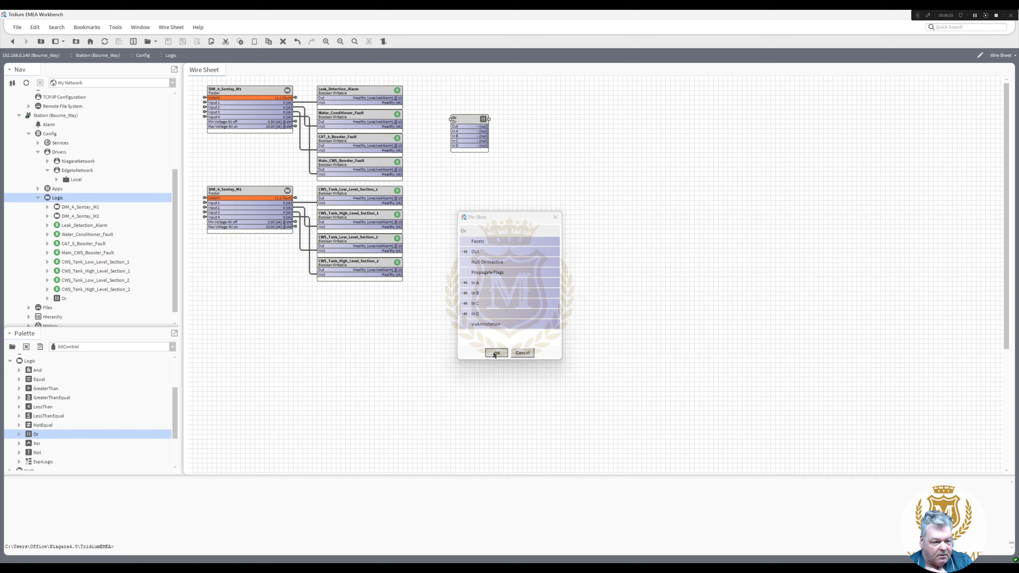
- Enter AlarmsDix1 as the Or block's new name
right_click(463, 117)
click(503, 321)
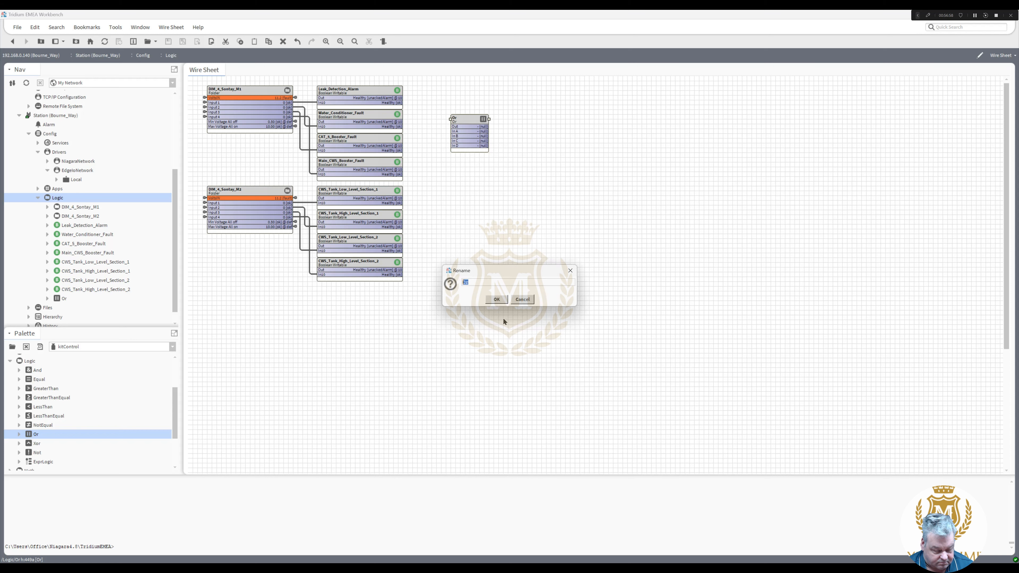
text(Dix1)
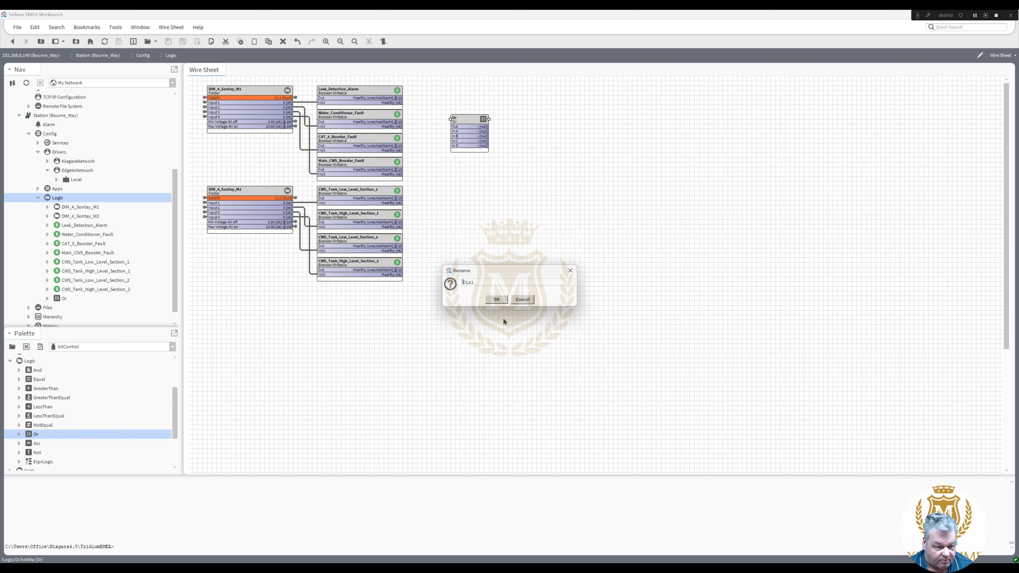
key(Home)
text(Alarms)
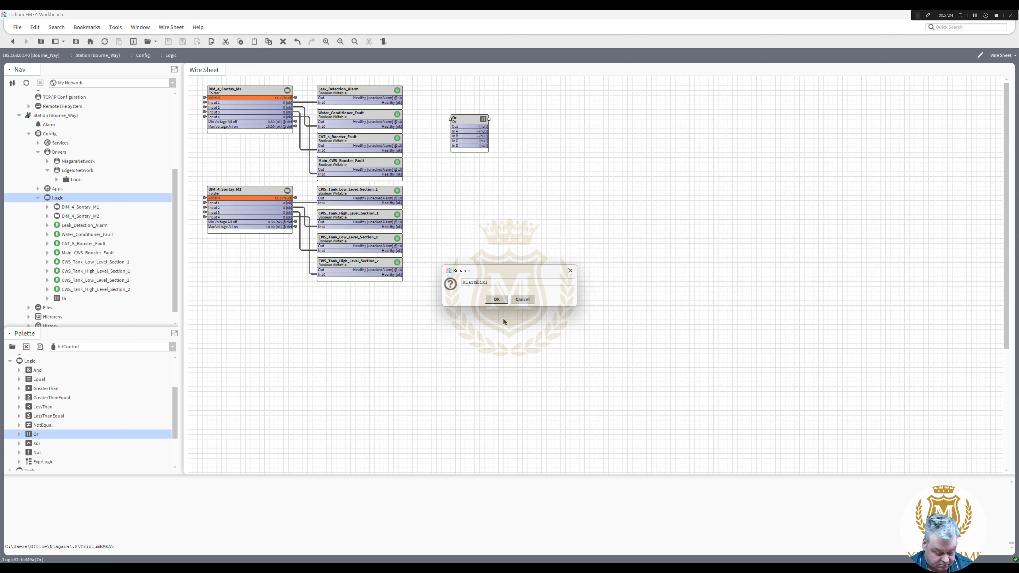
- Confirm AlarmsDix1 and duplicate it as AlarmsDix2, moved down beside the tank-level points
click(497, 299)
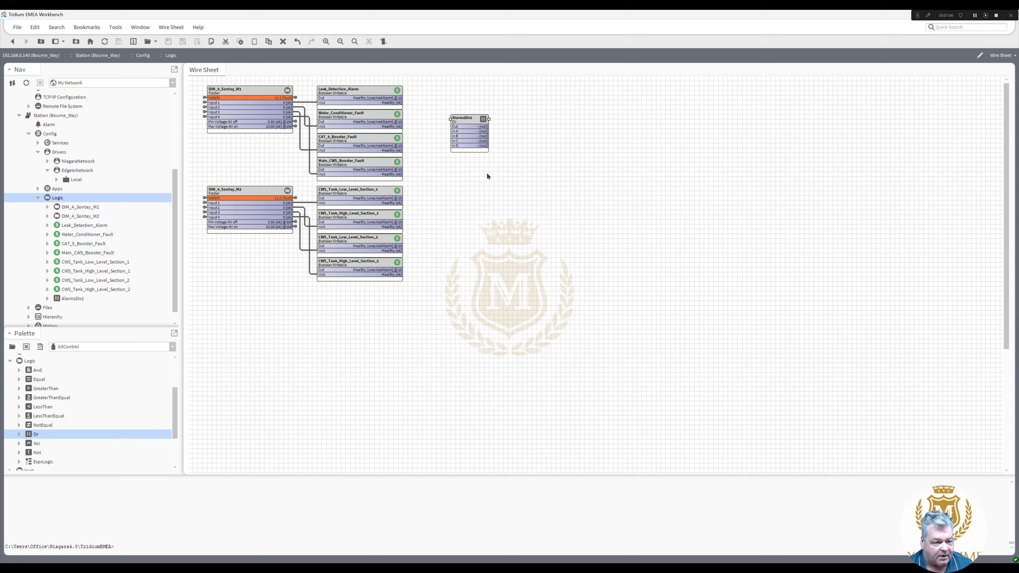
right_click(466, 117)
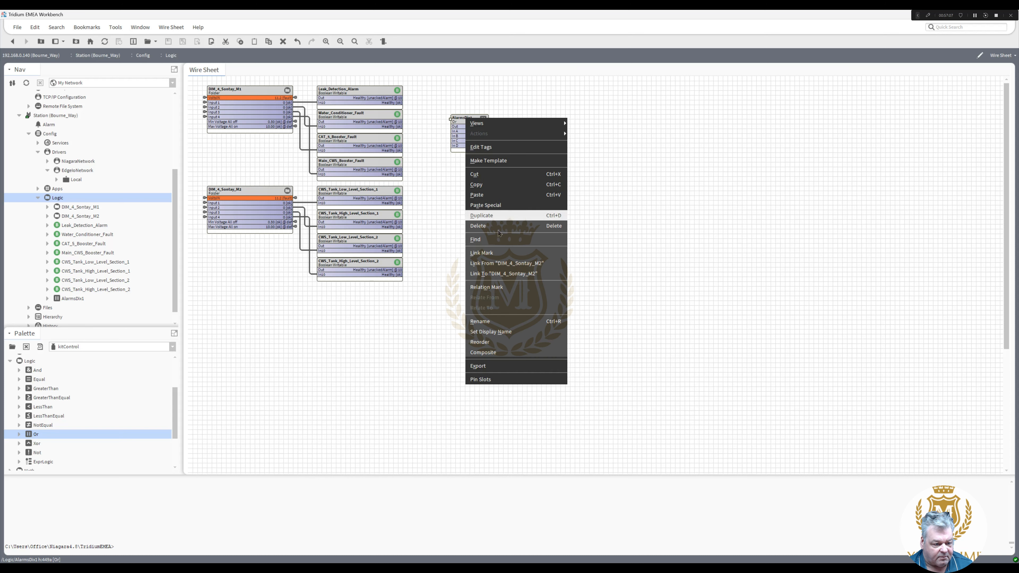
click(499, 215)
click(496, 299)
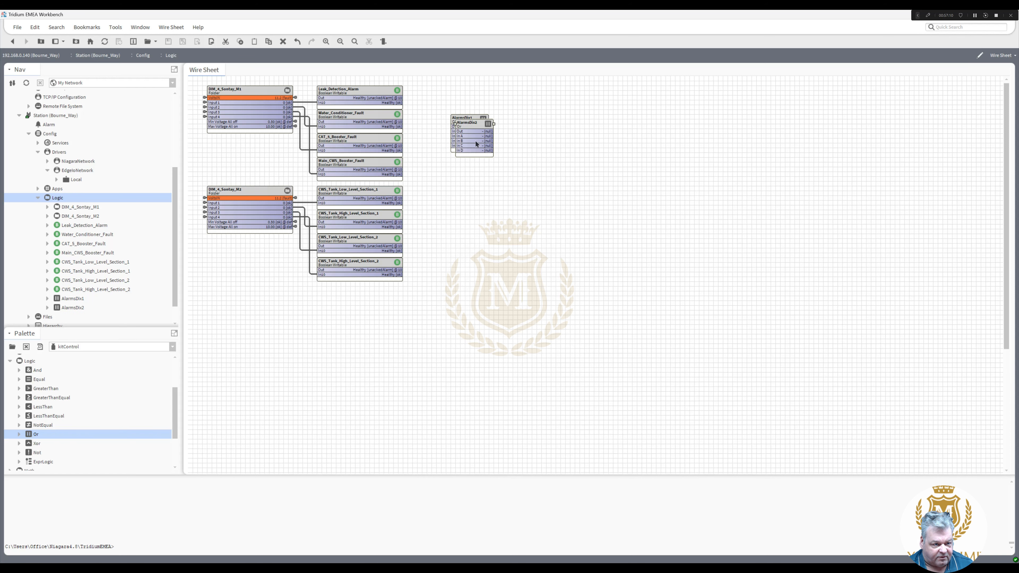
drag(476, 127, 461, 205)
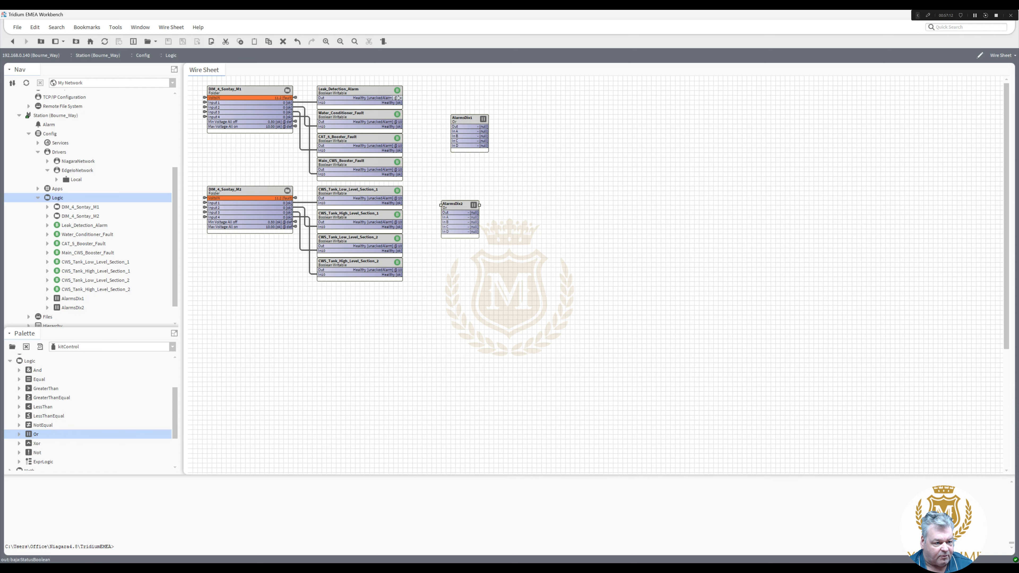
- Wire three fault points into AlarmsDix1 In A–C and two CWS tank points into AlarmsDix2
drag(401, 97, 452, 130)
drag(405, 121, 451, 141)
drag(403, 169, 453, 146)
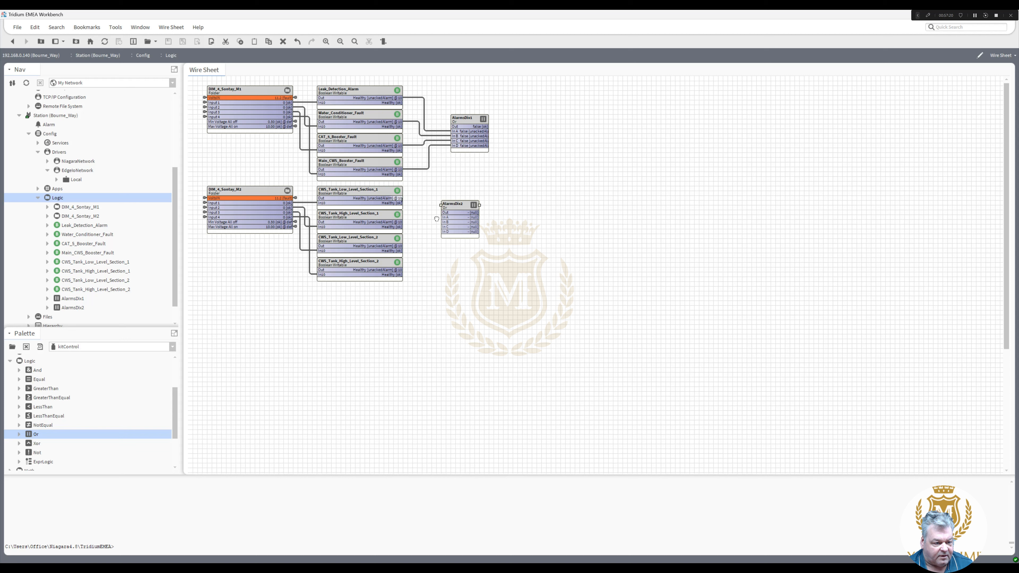
mouse_move(437, 219)
mouse_down()
mouse_move(405, 222)
mouse_move(442, 222)
mouse_move(406, 245)
mouse_move(444, 227)
mouse_up()
drag(403, 270, 446, 232)
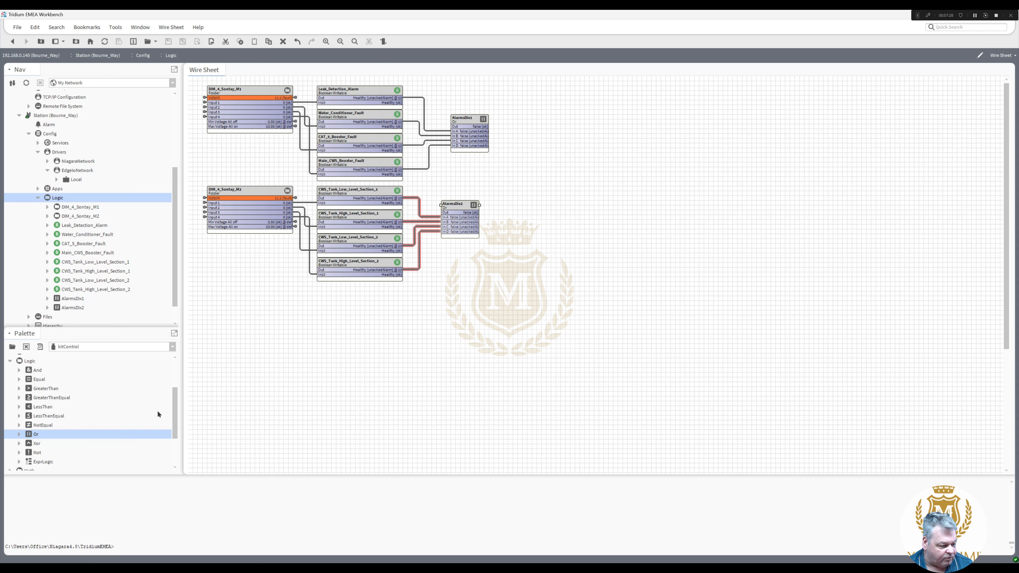
drag(31, 436, 569, 223)
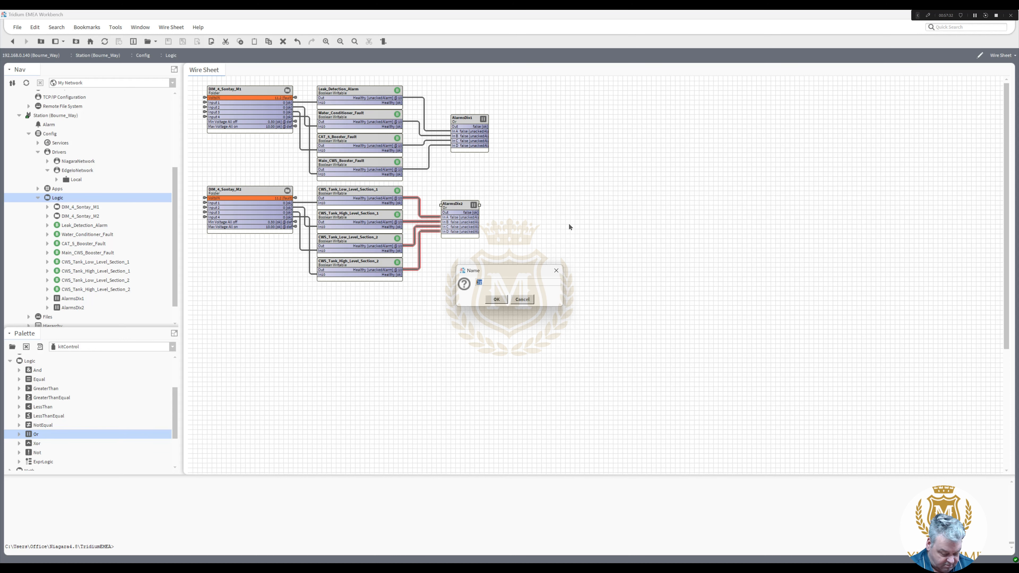
- Name the new Or block CorridorAlarm and wire AlarmsDix1 and AlarmsDix2 into its In A and In B
text(Corridor)
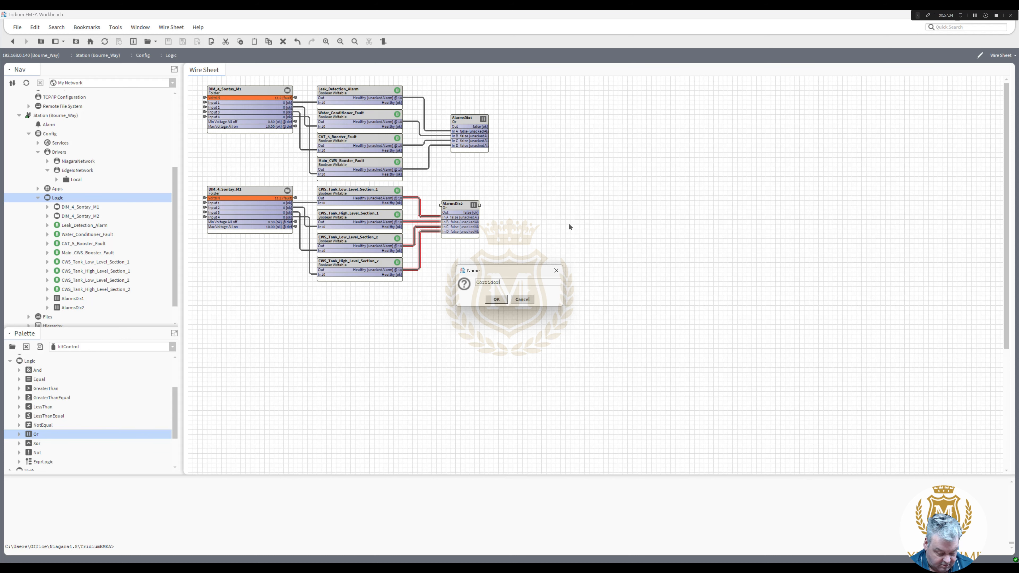
text(Alarm)
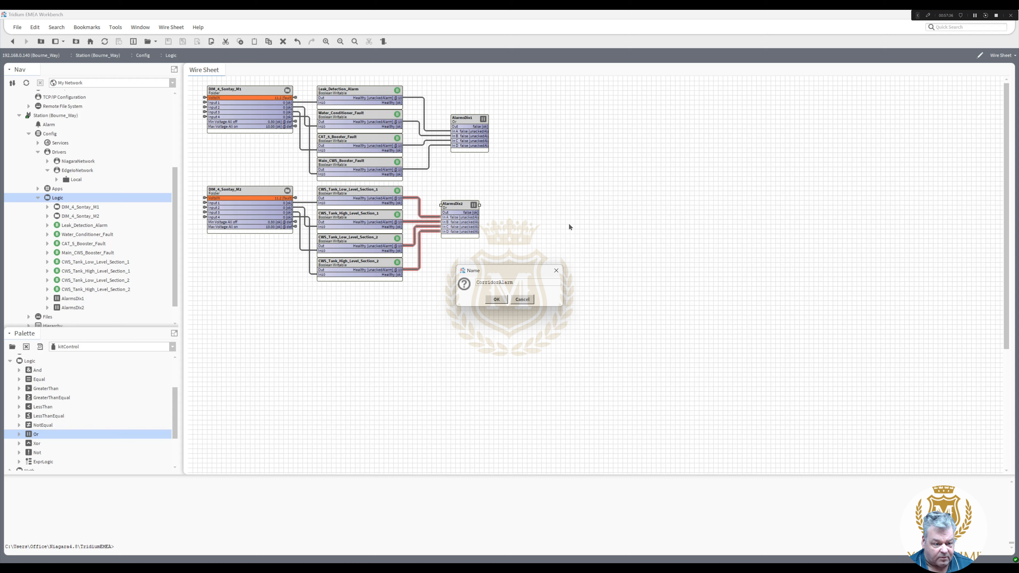
click(497, 300)
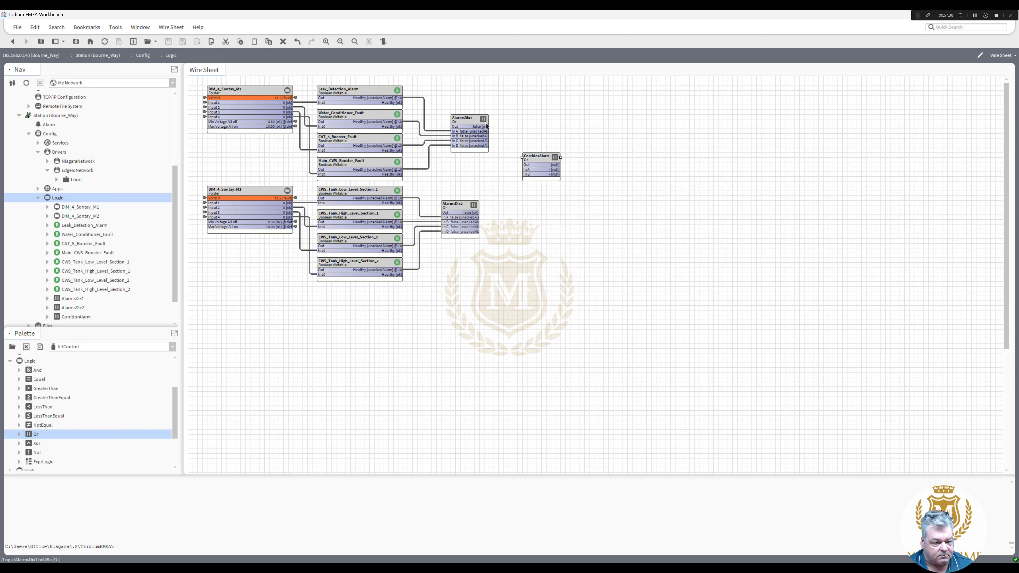
drag(486, 125, 525, 170)
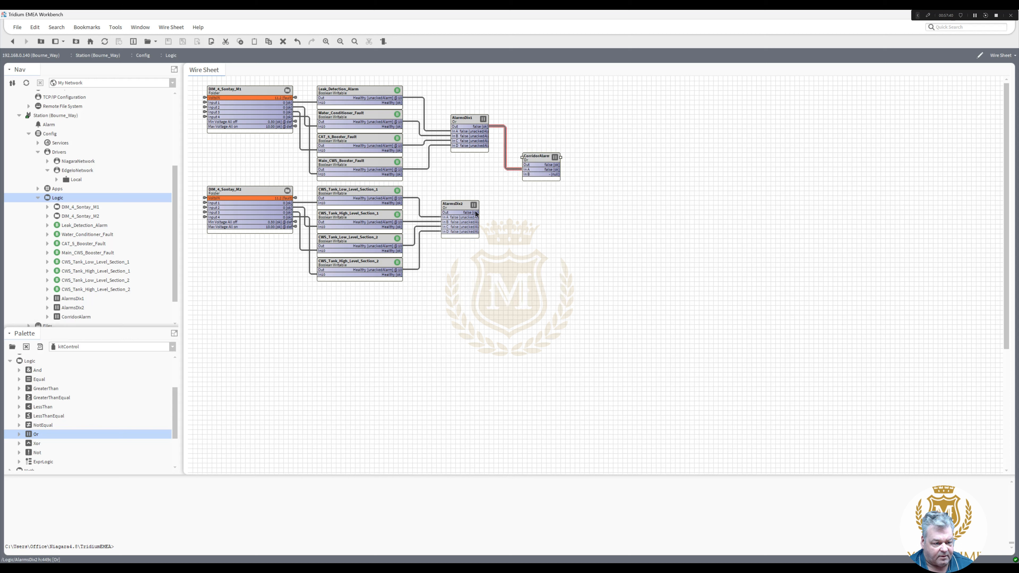
drag(476, 214, 527, 174)
- Move AlarmsDix1, AlarmsDix2 and CorridorAlarm closer together on the wire sheet
click(465, 119)
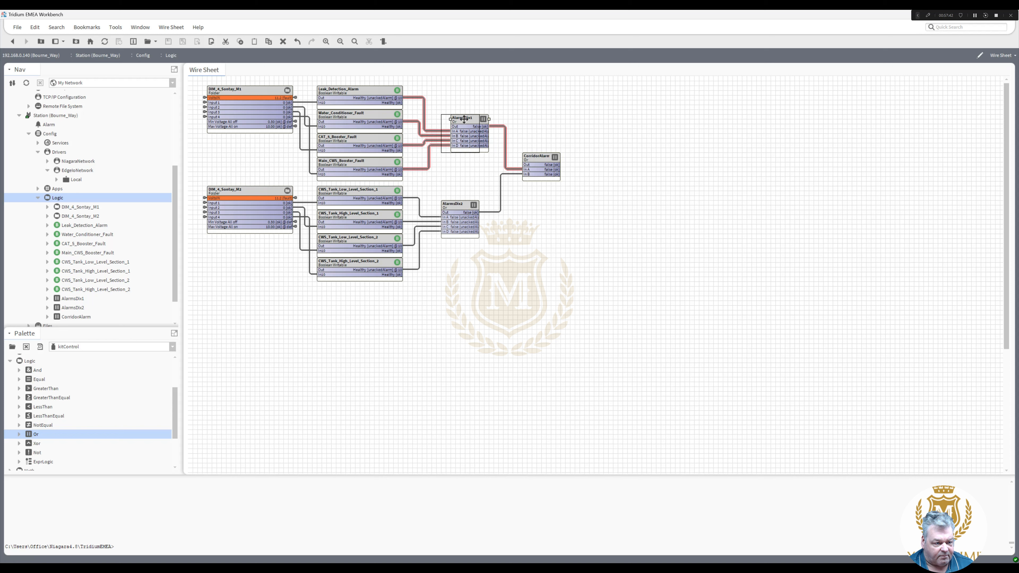
drag(464, 119, 438, 126)
mouse_move(462, 204)
mouse_down()
mouse_move(444, 205)
mouse_move(438, 229)
mouse_move(444, 207)
mouse_up()
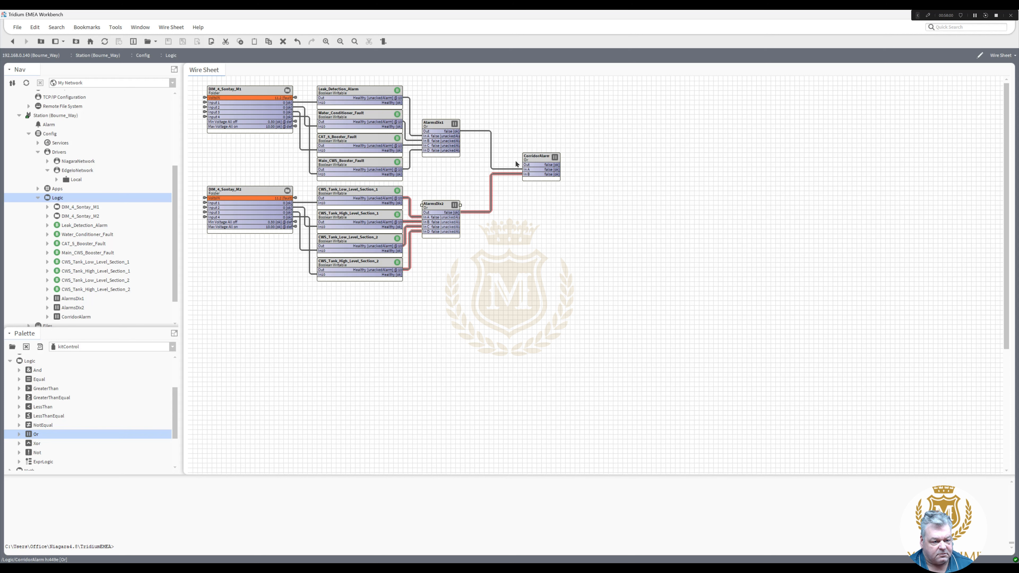
drag(542, 163, 498, 163)
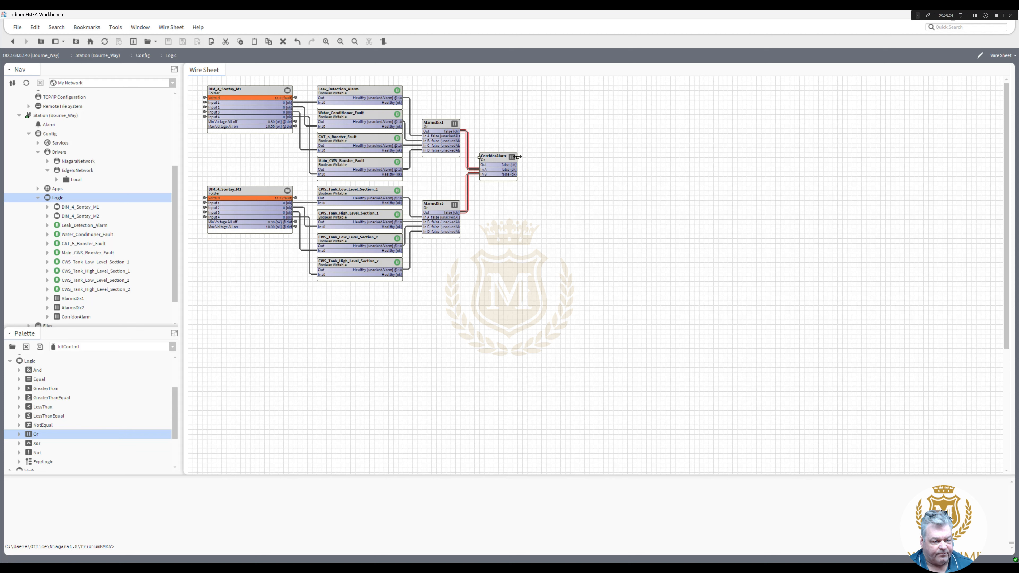
- Link CorridorAlarm's output to the DO1_Corridor_Alarm_Beacon input, then nudge the CorridorAlarm block left
right_click(508, 156)
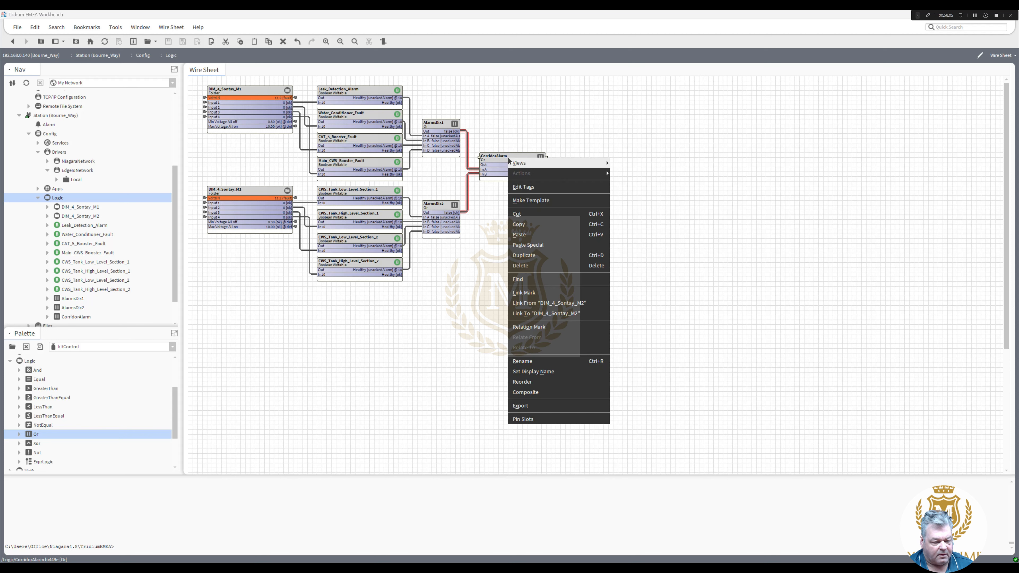
click(535, 296)
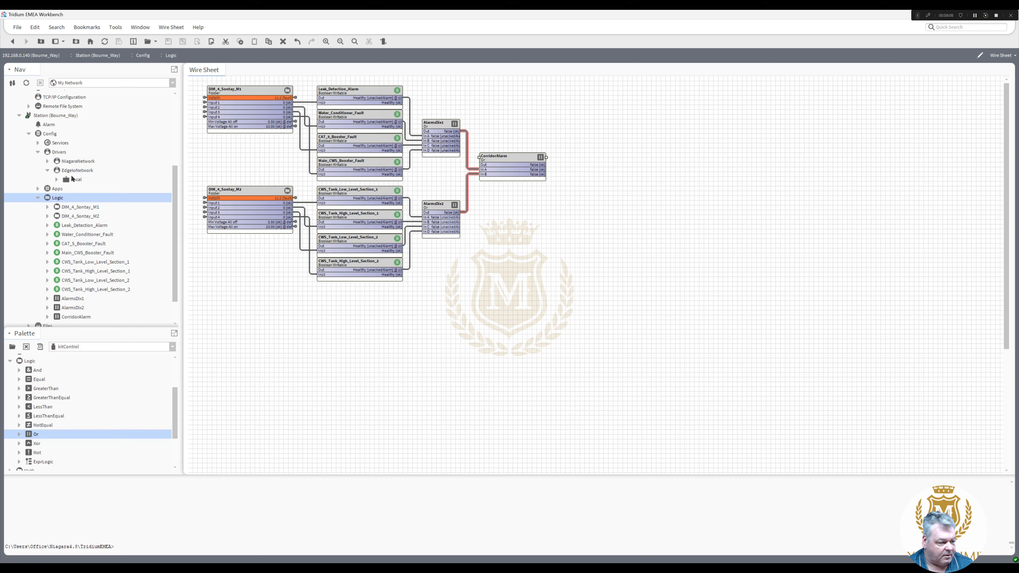
click(57, 180)
right_click(101, 243)
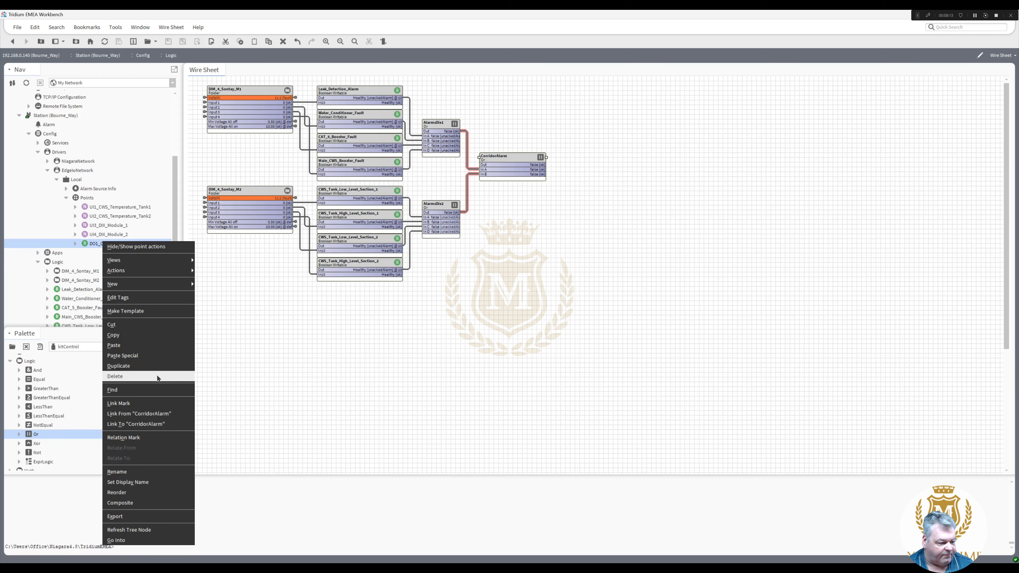
click(159, 413)
click(531, 337)
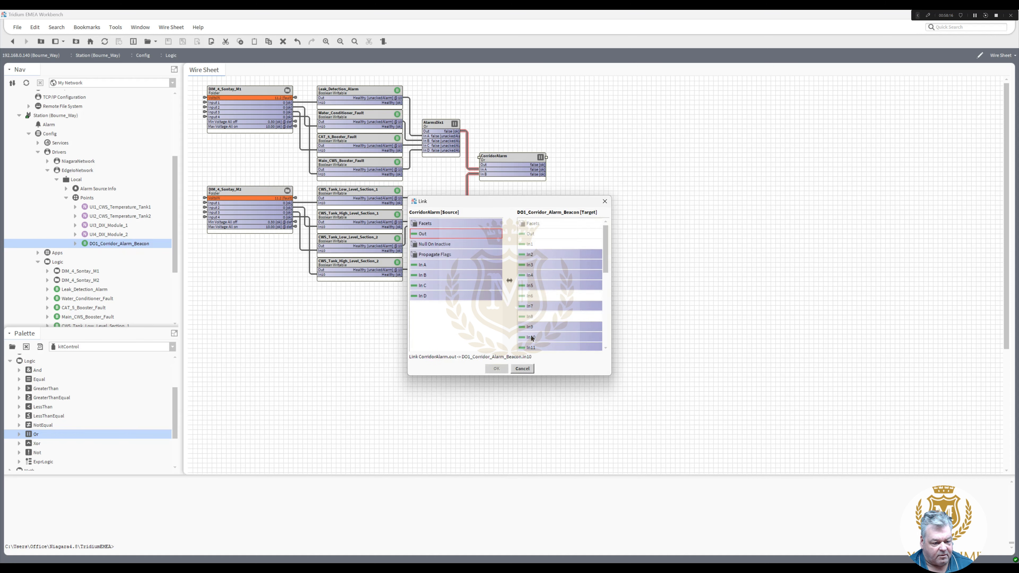
click(496, 369)
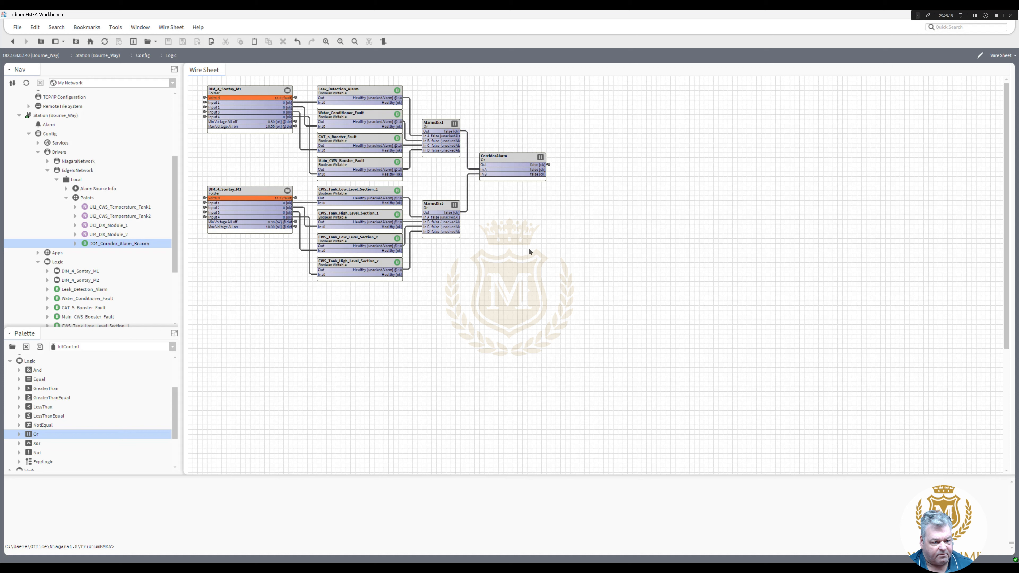
drag(513, 159, 508, 158)
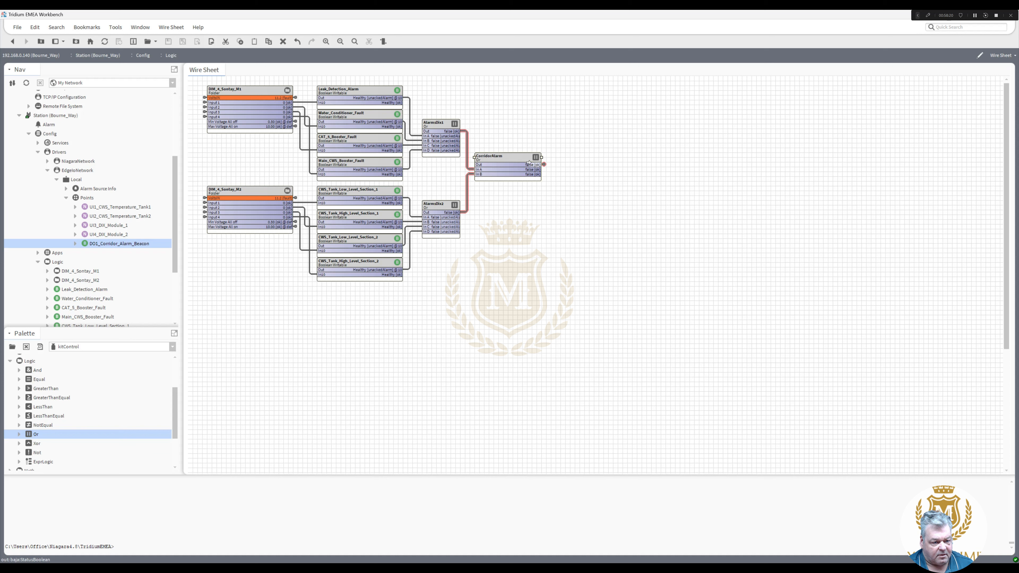
click(548, 200)
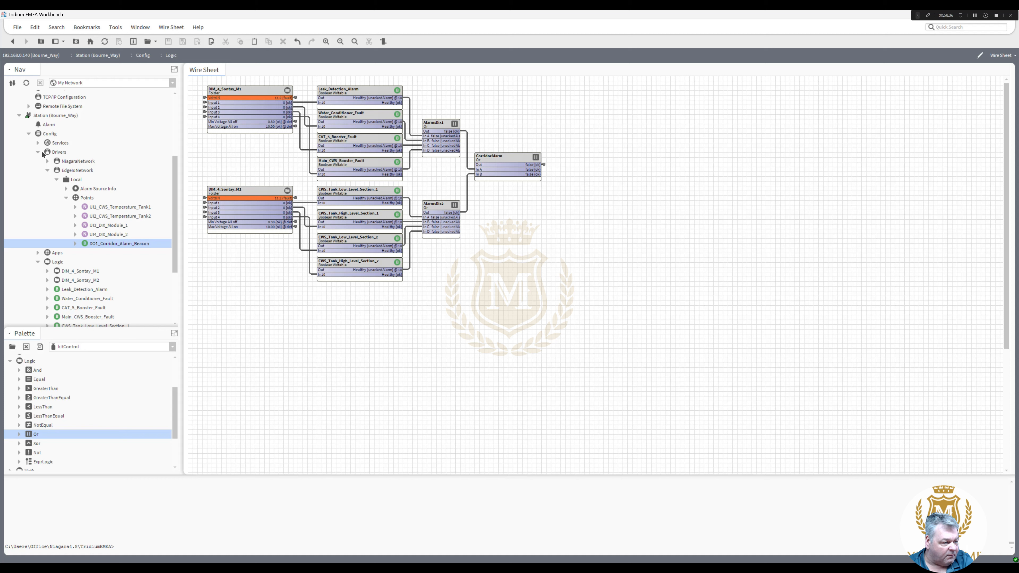
- Open the AlarmService wire sheet and the ConsoleRecipient's alarm console
click(38, 143)
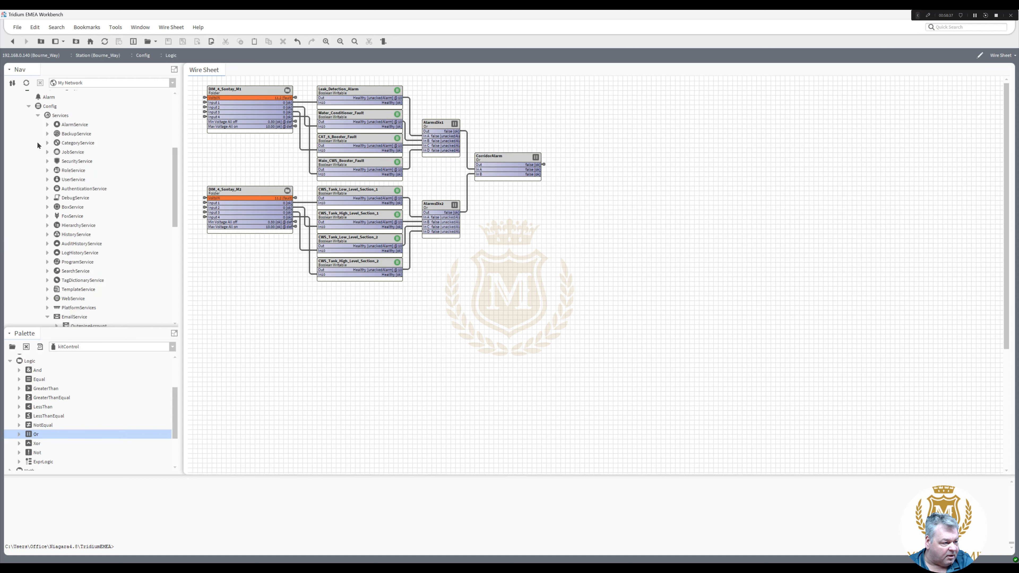
double_click(74, 125)
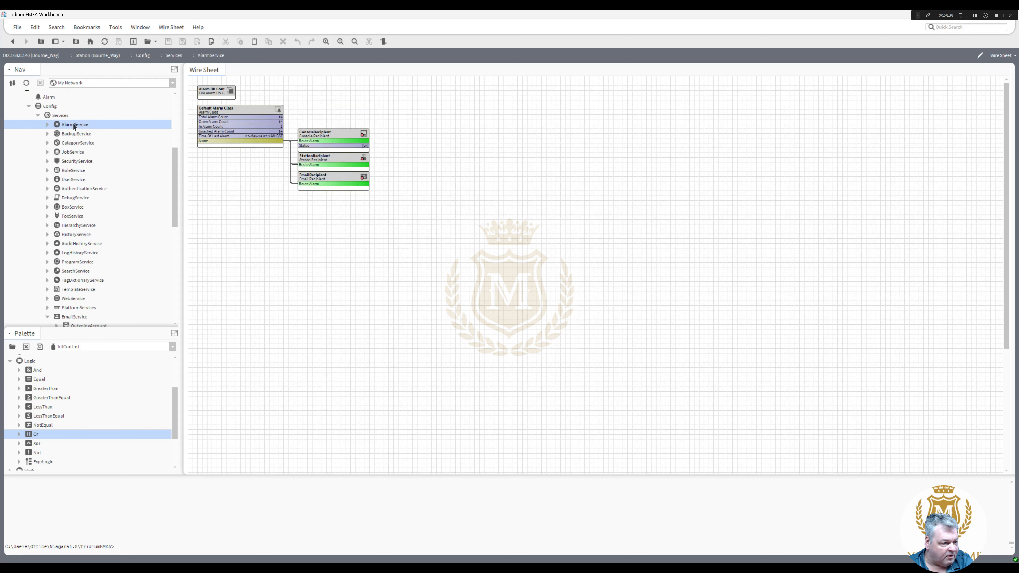
click(321, 160)
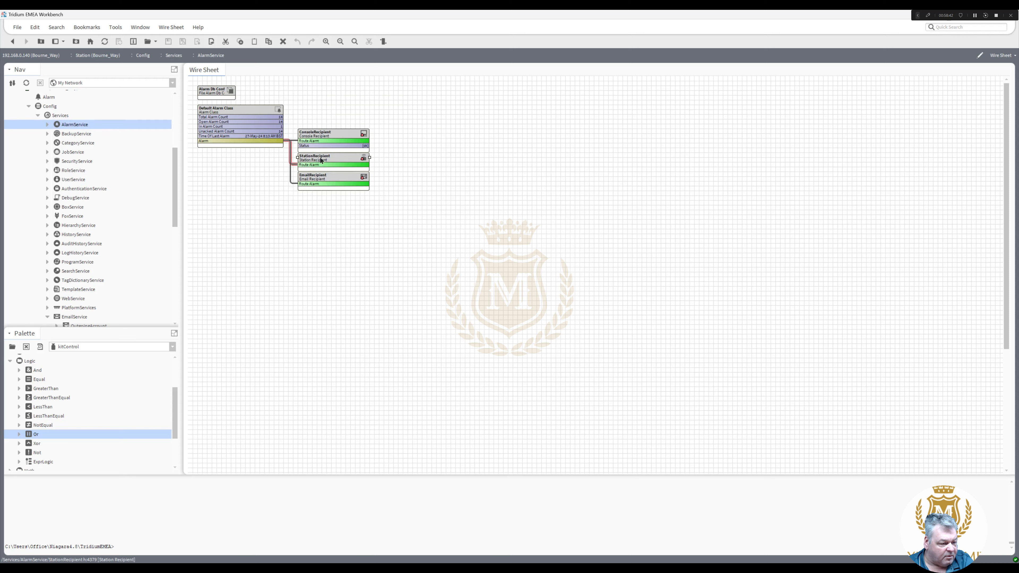
double_click(321, 135)
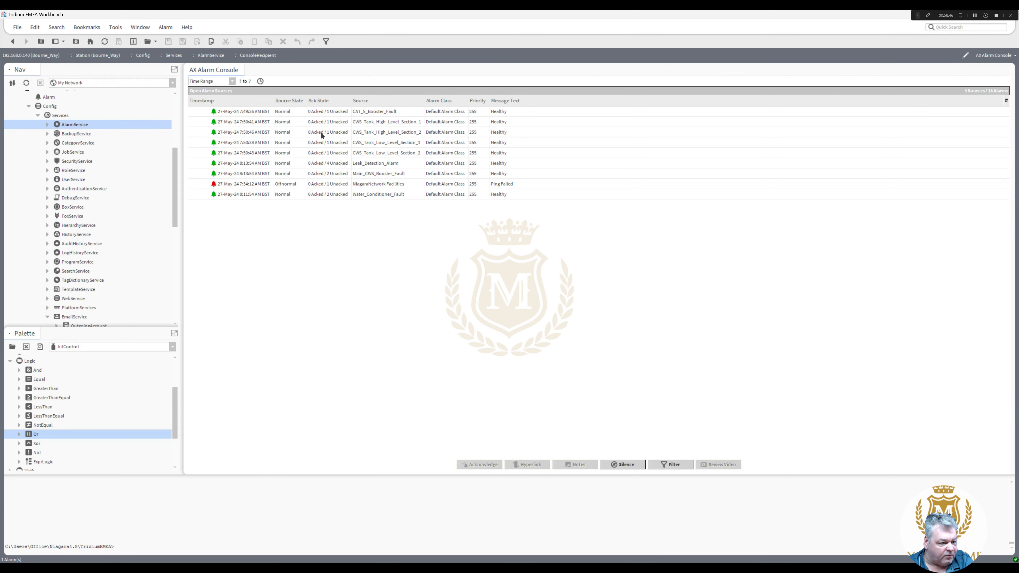
- Acknowledge all listed alarms, leaving the NiagaraNetwork Facilities alarm, and return to the wire sheet
click(315, 112)
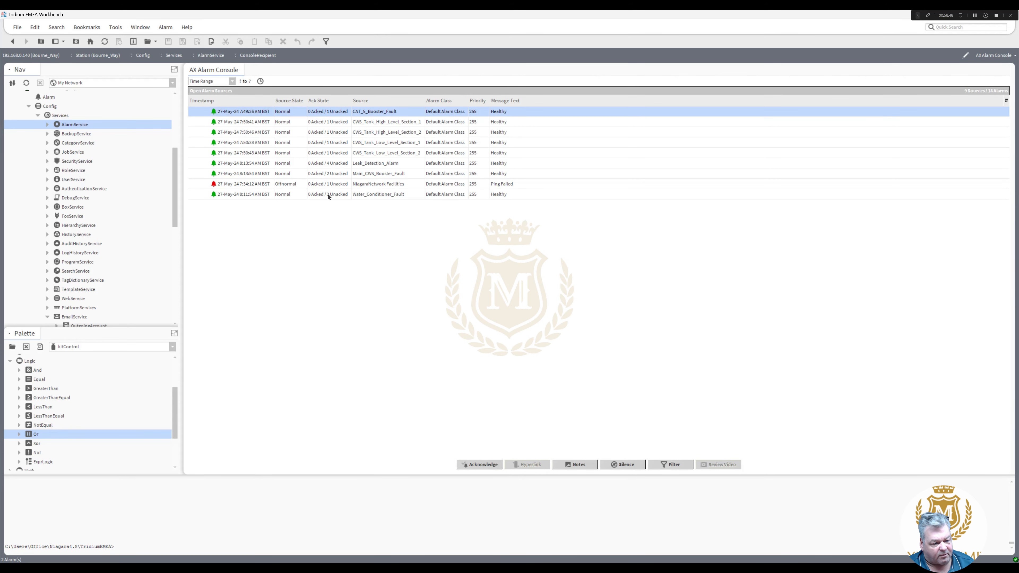
shift+click(330, 194)
click(480, 465)
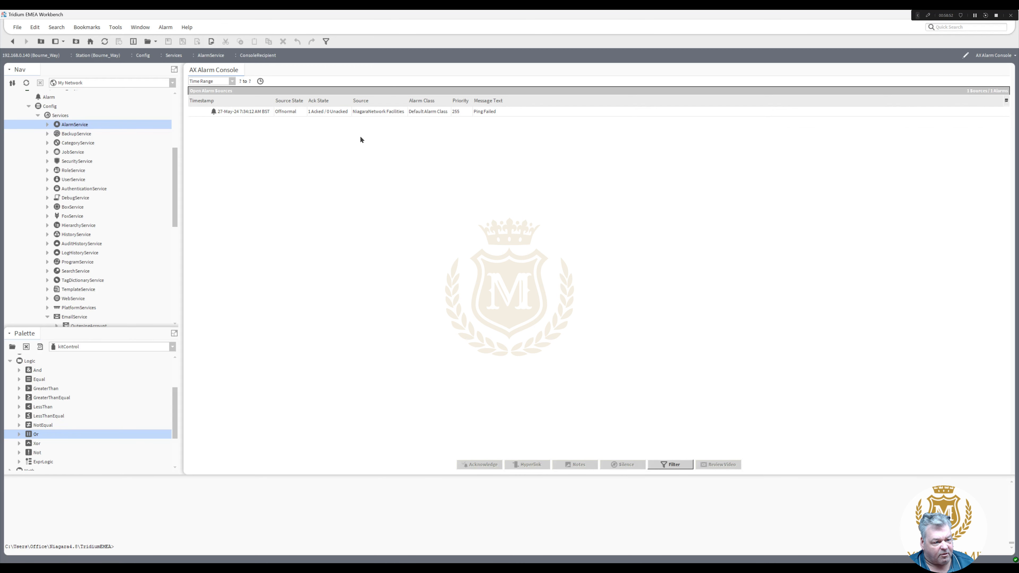
click(330, 111)
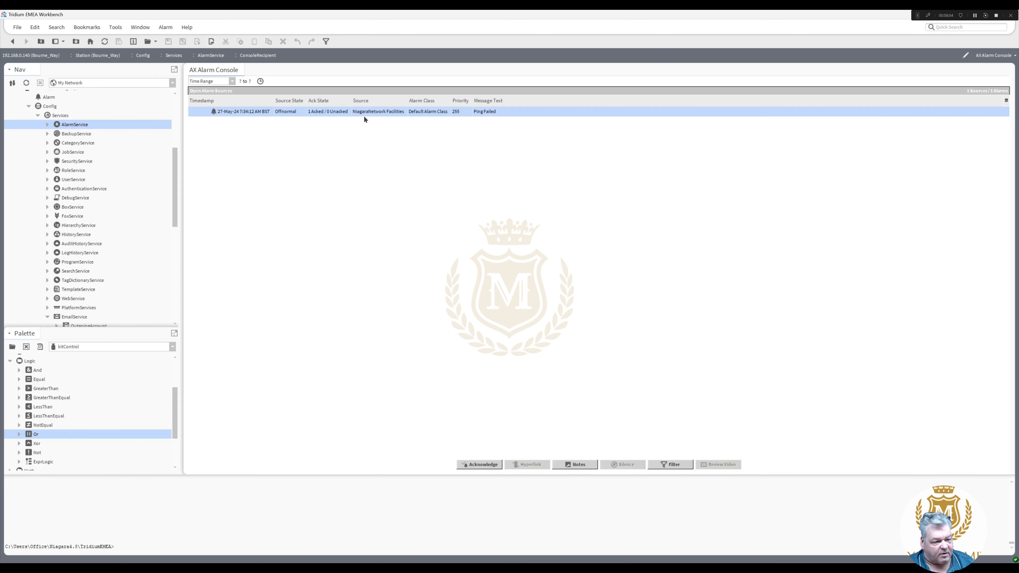
click(12, 41)
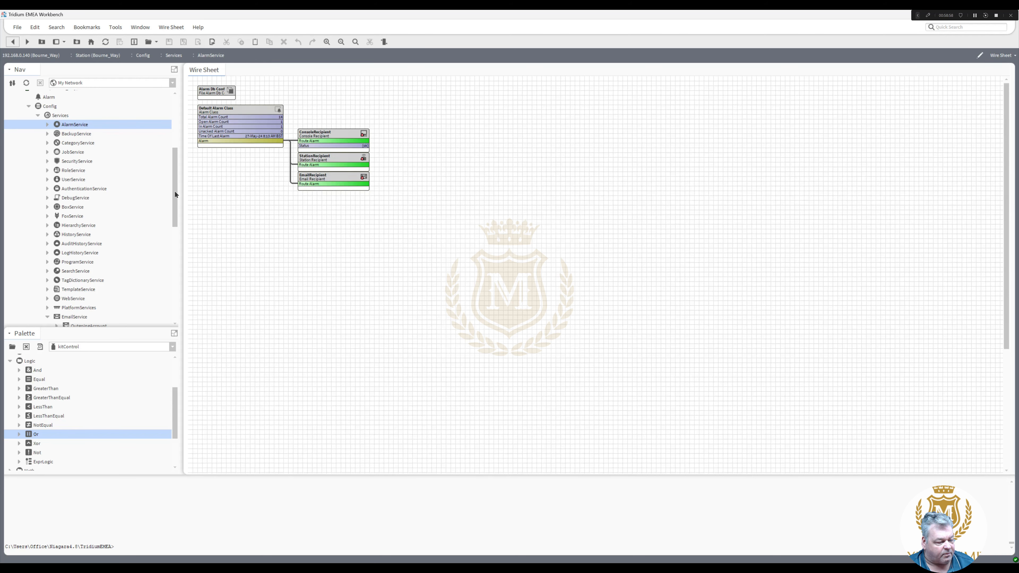
- Open the platform's Certificate Management after logging in and view the empty Allowed Hosts list
drag(175, 194, 172, 134)
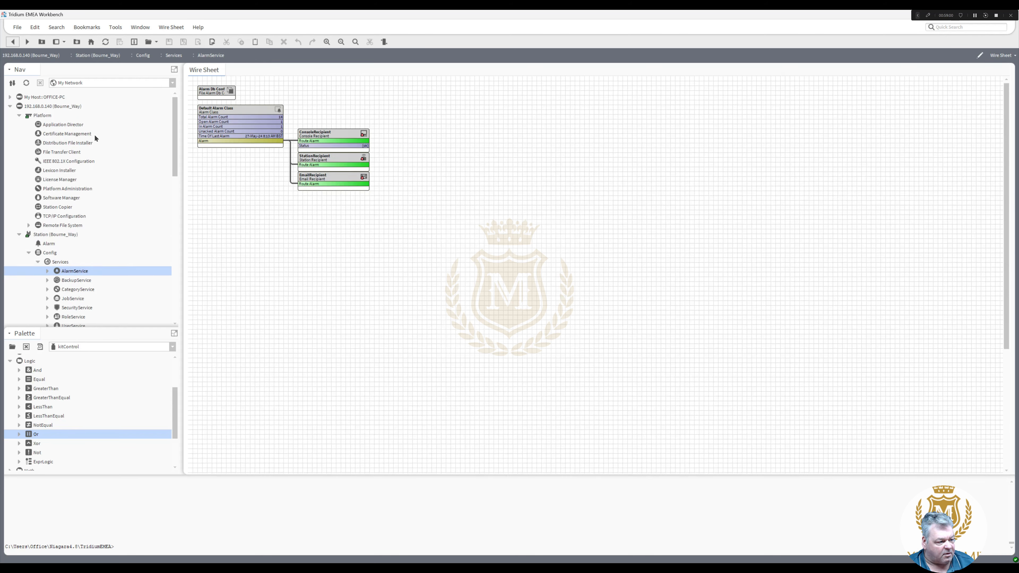
double_click(74, 136)
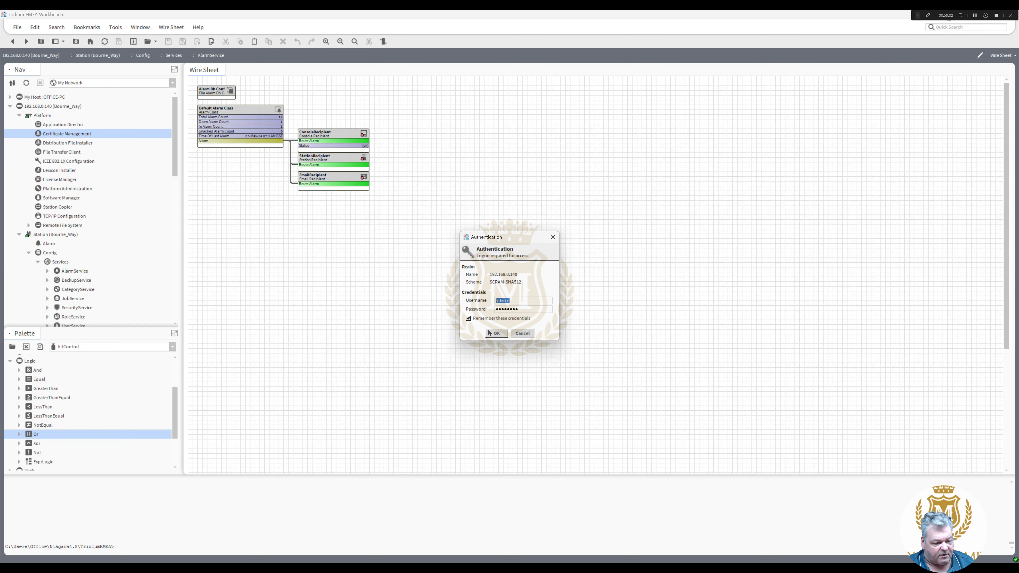
click(497, 334)
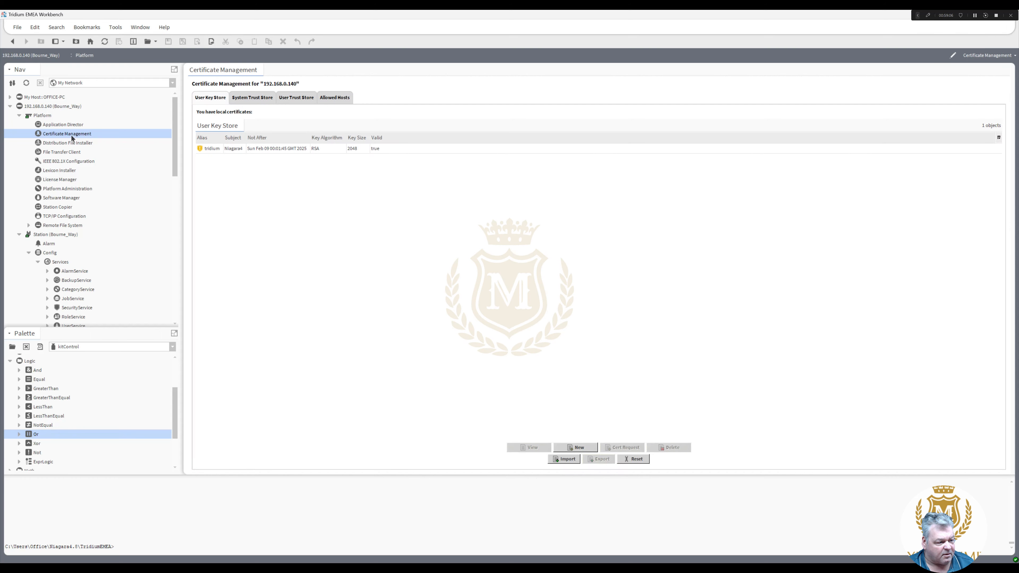
click(341, 100)
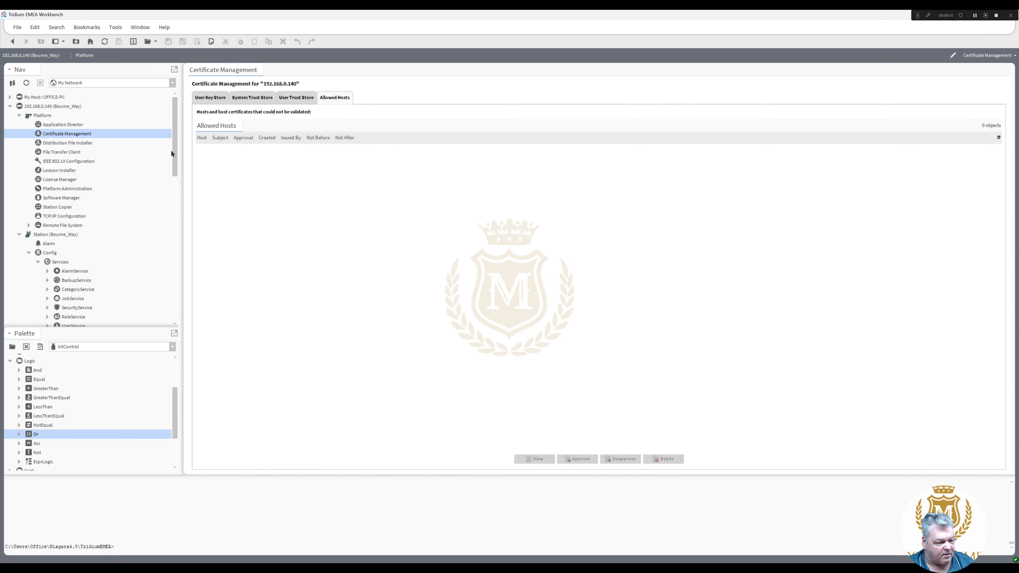
scroll(169, 168, down, 3)
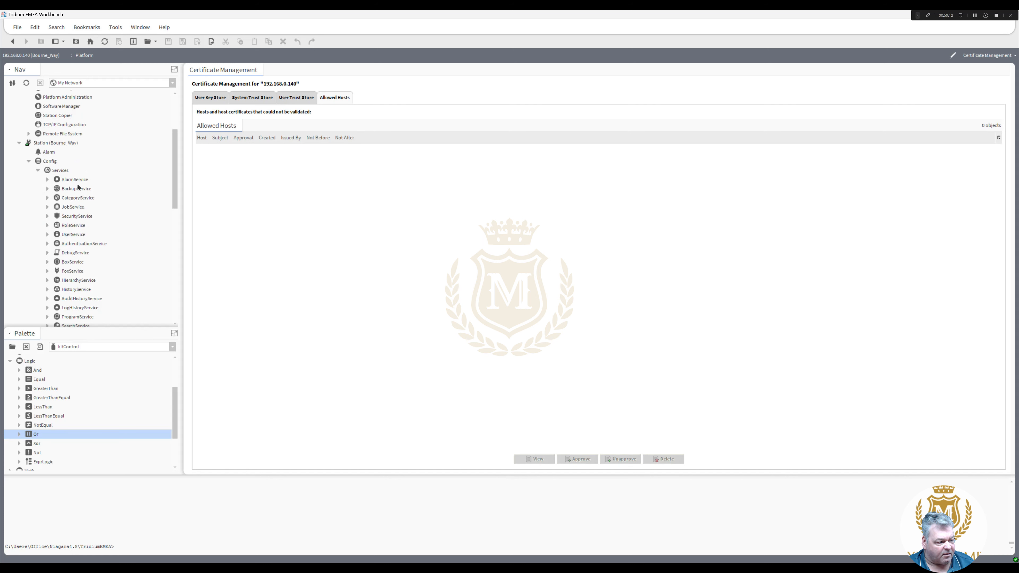
- Collapse the station Services node and enlarge the Nav pane
click(39, 171)
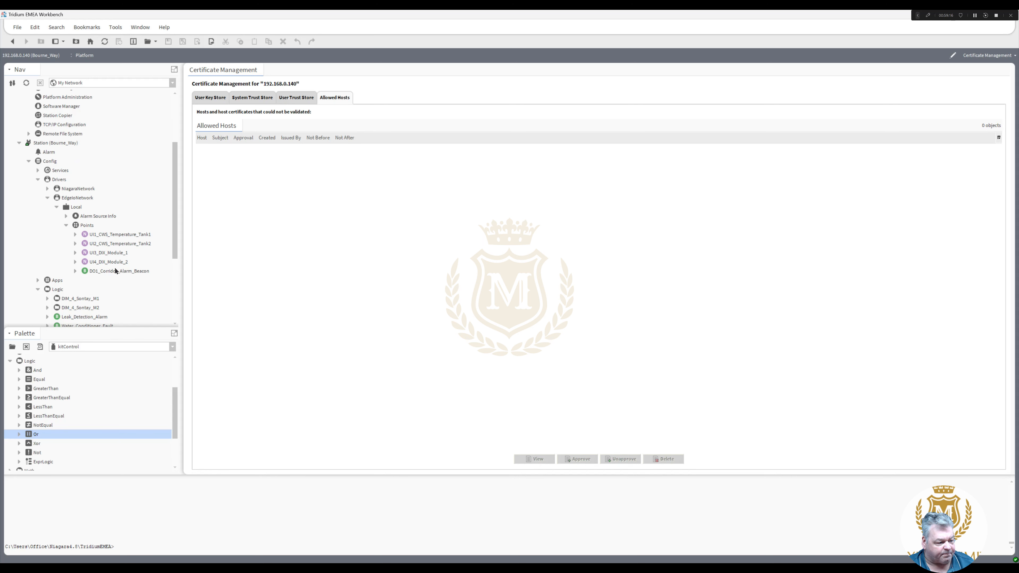
drag(130, 329, 138, 362)
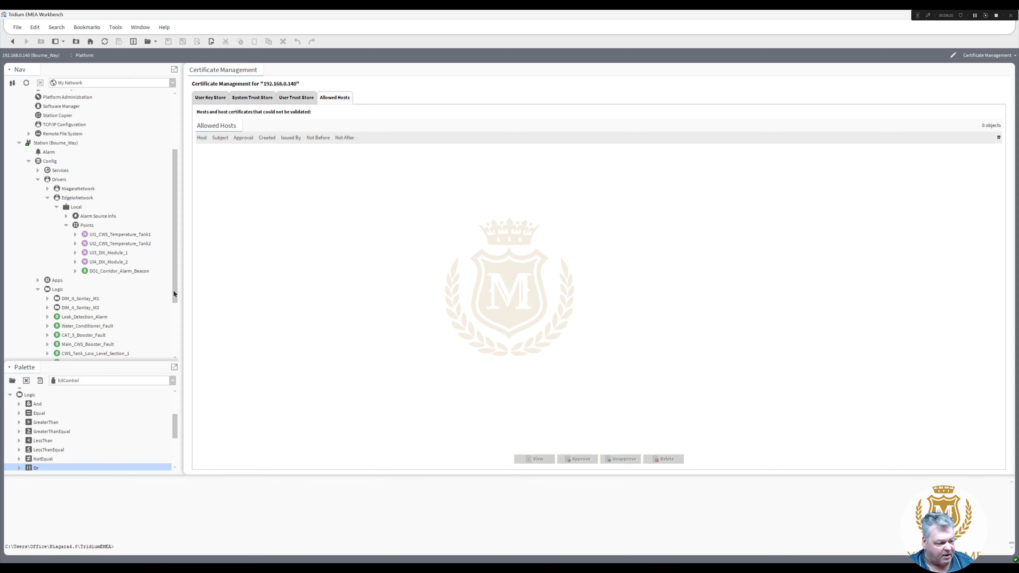
drag(173, 290, 175, 338)
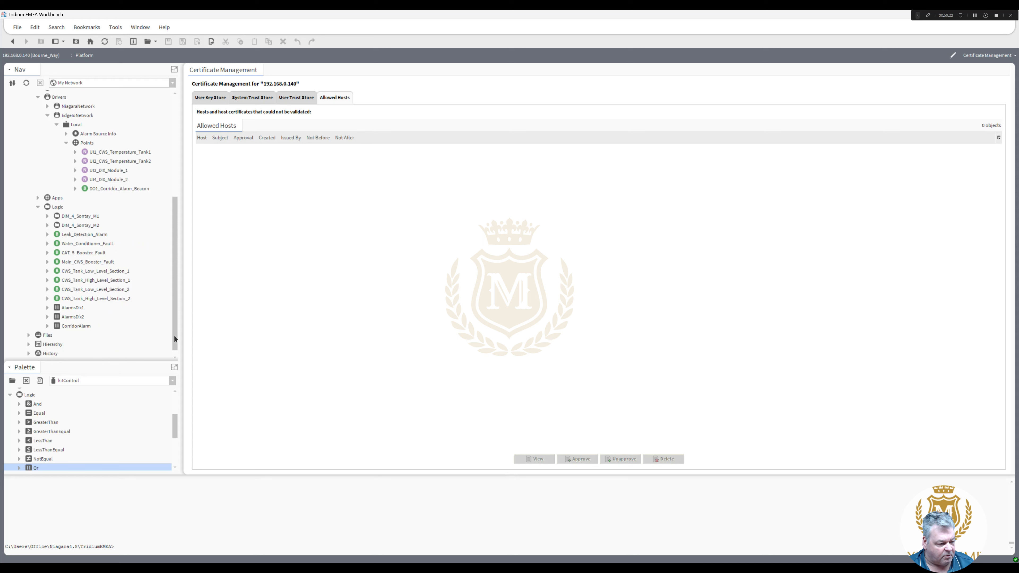
drag(174, 339, 179, 281)
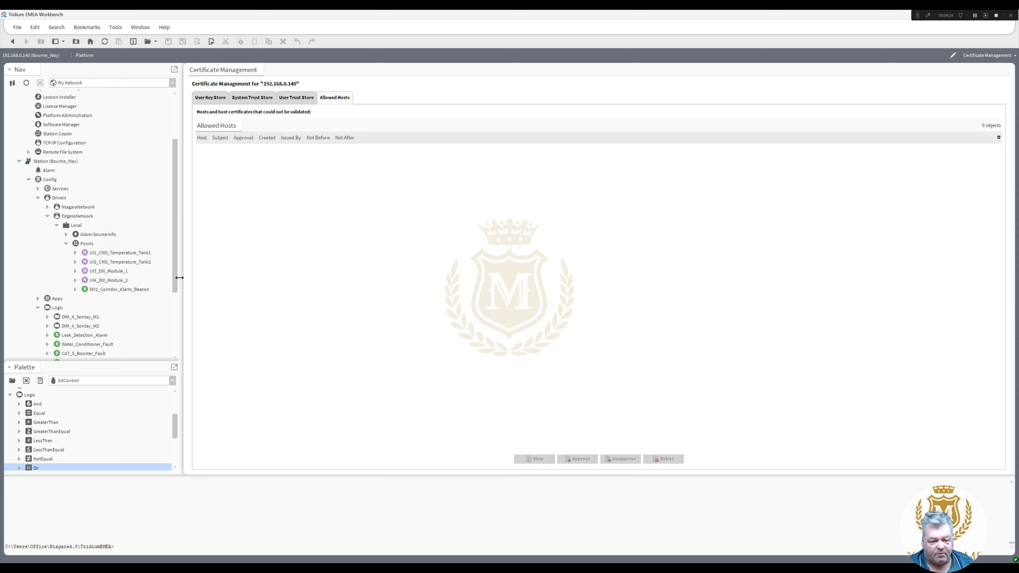